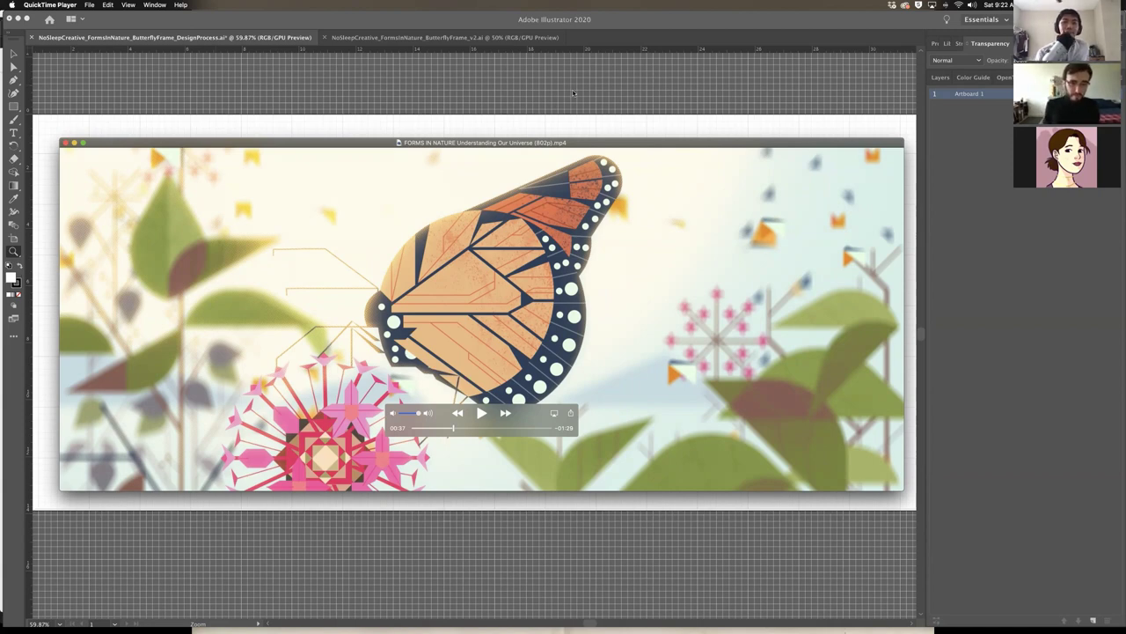
Play the butterfly shot of the reference video, and return to the Illustrator document
{"action": "key", "text": "space"}
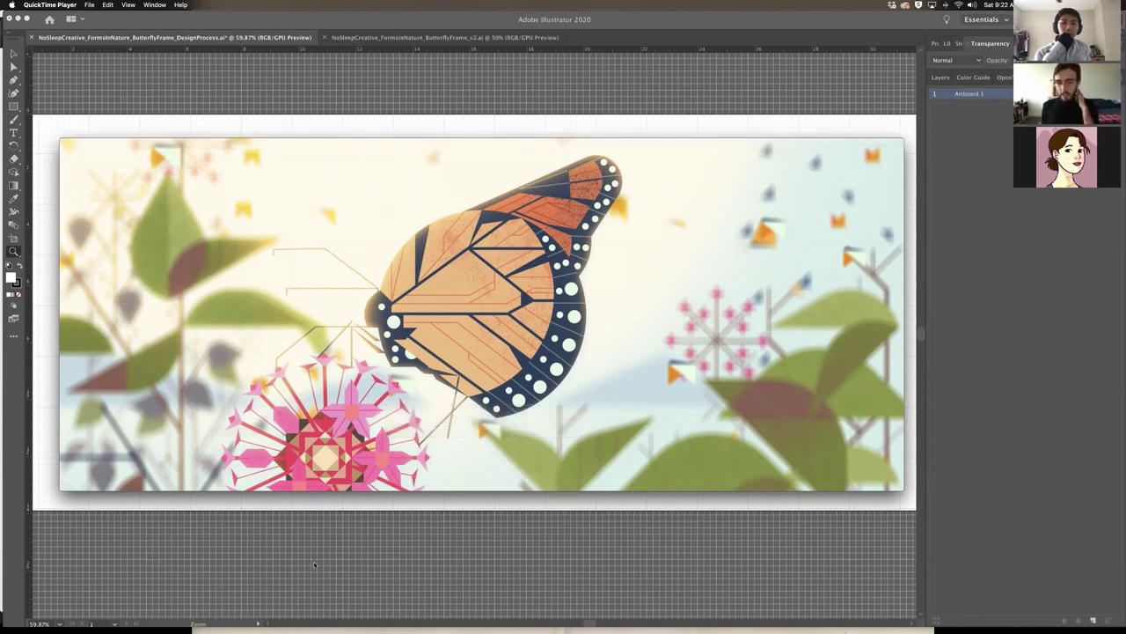
{"action": "left_click", "coordinate": [444, 552]}
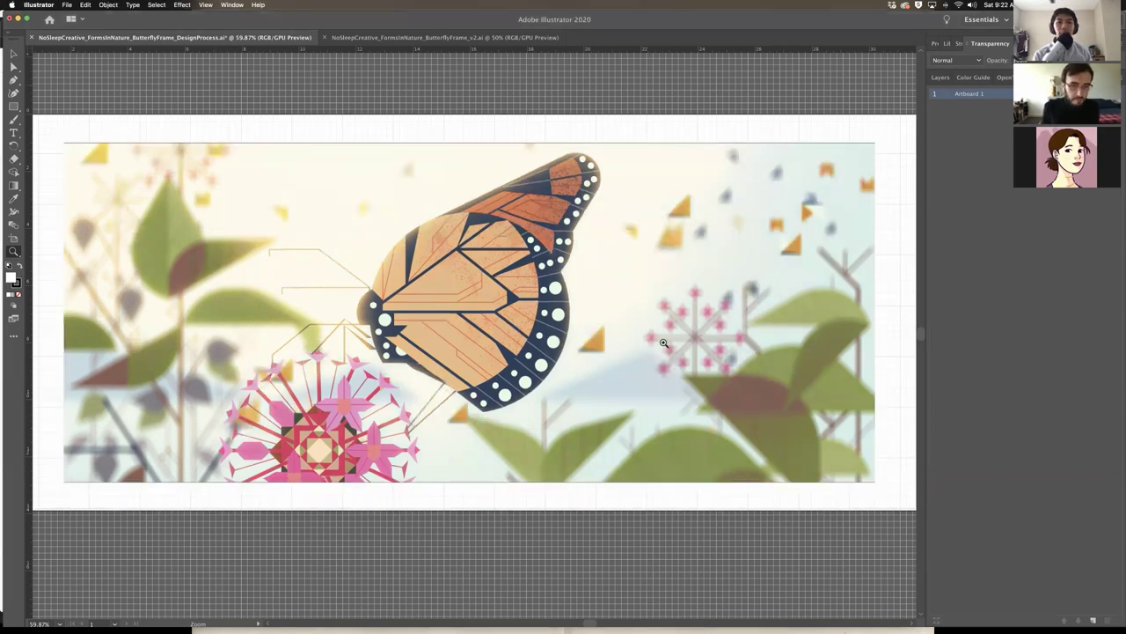
Make the design process layer and all of its ellipses, rectangles and paths visible in the layer list
{"action": "left_click", "coordinate": [940, 79]}
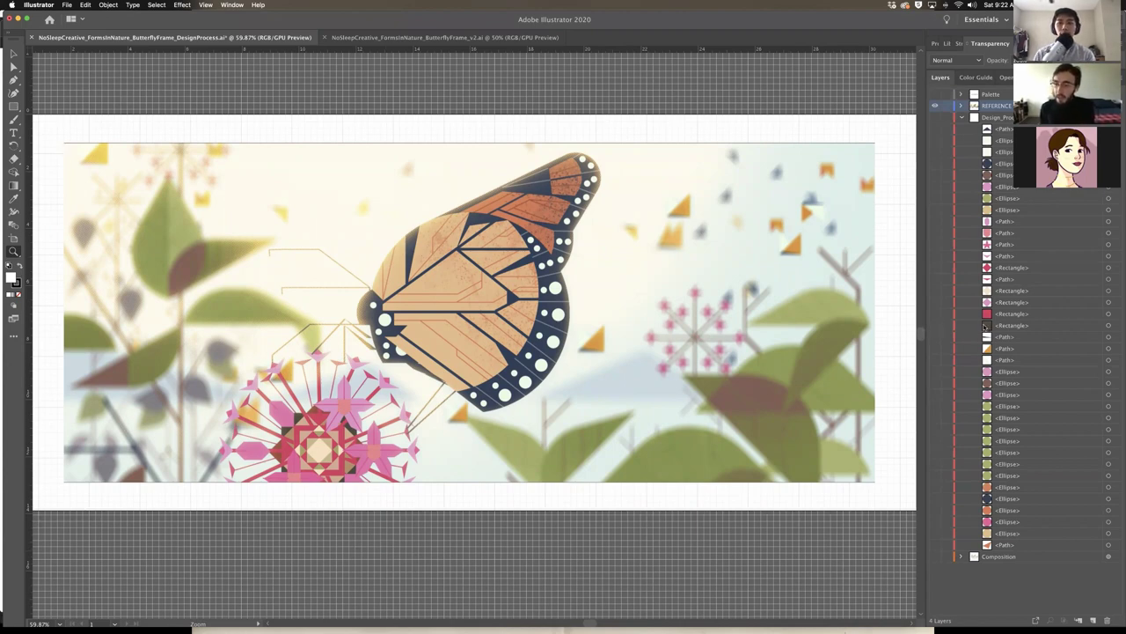
{"action": "scroll", "coordinate": [696, 111], "scroll_direction": "right", "scroll_amount": 2}
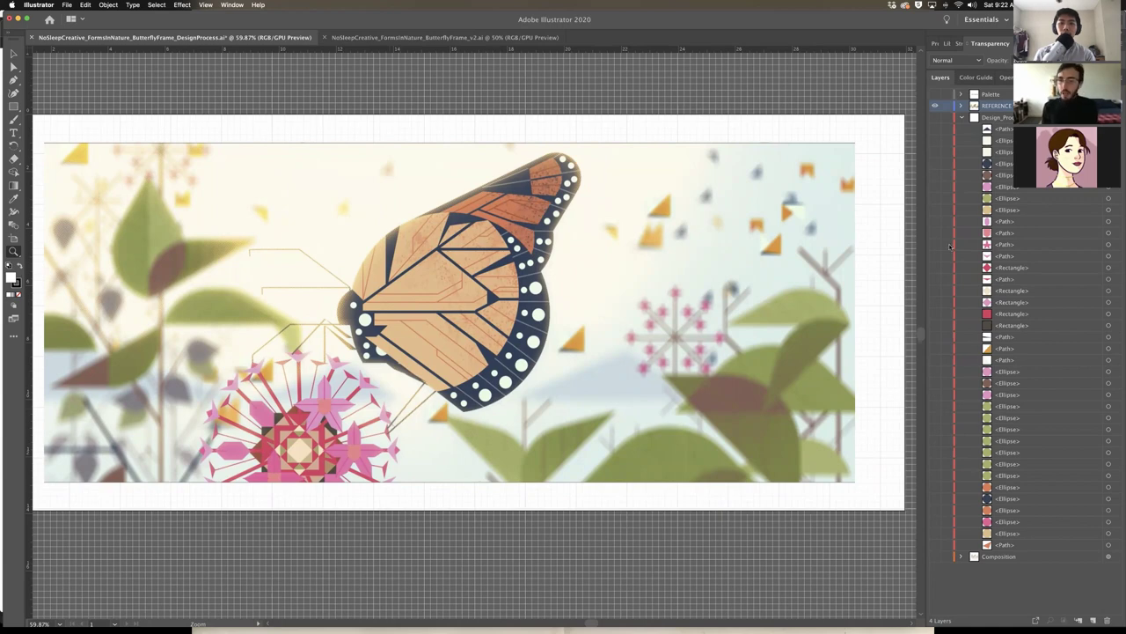
{"action": "left_click_drag", "start_coordinate": [935, 118], "coordinate": [934, 546]}
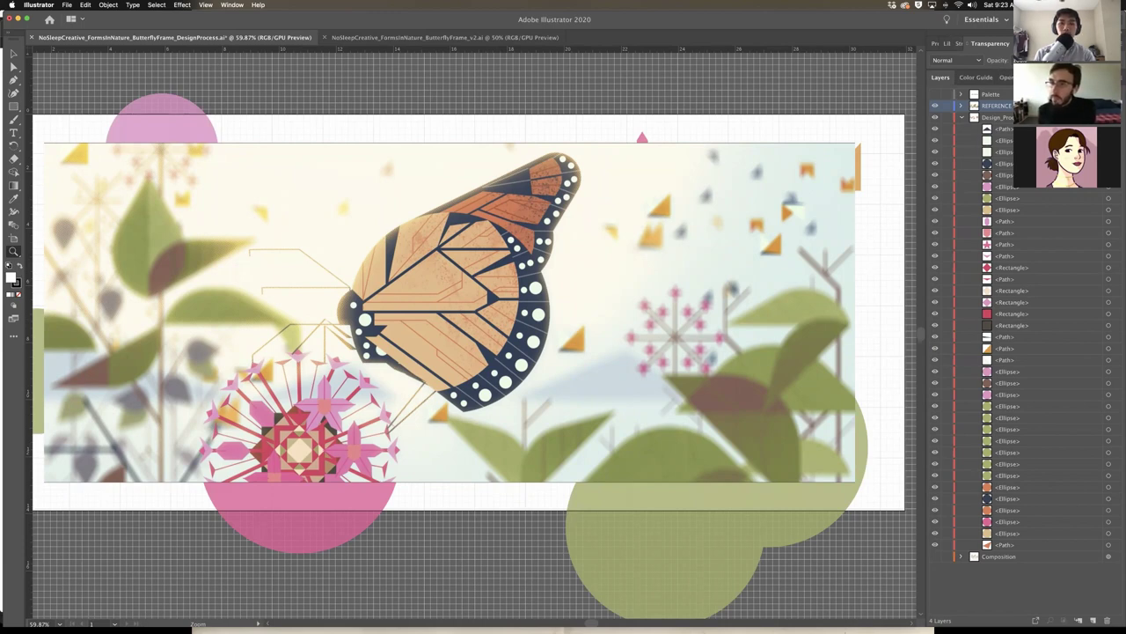
Unlock the image inside the REFERENCE layer and lower its opacity to expose the basic shapes beneath it
{"action": "left_click", "coordinate": [962, 105]}
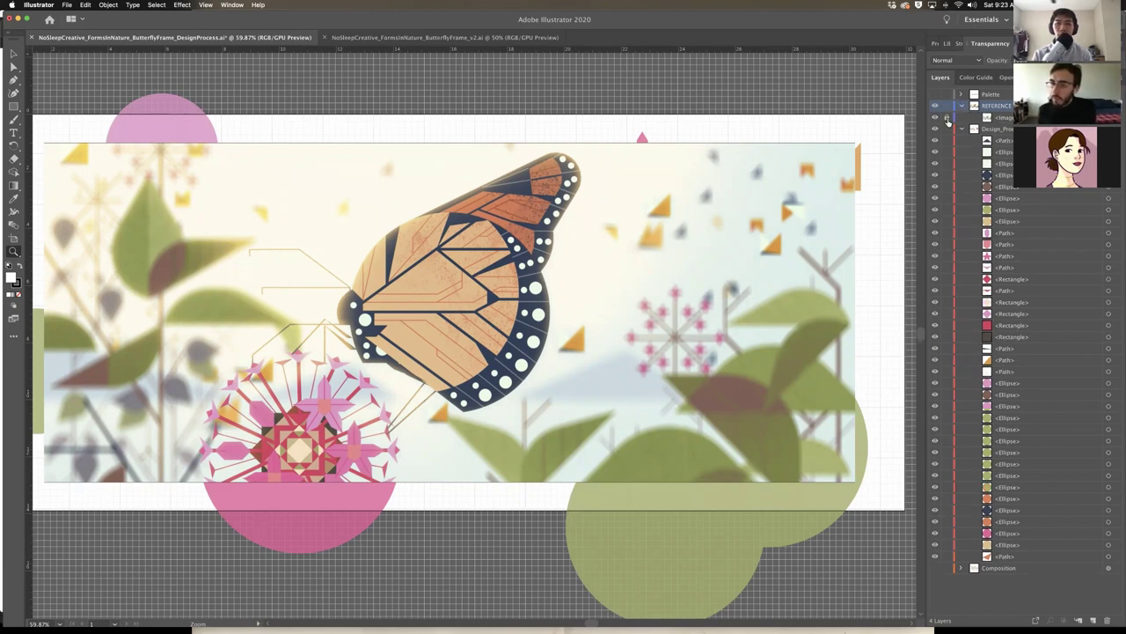
{"action": "left_click", "coordinate": [1107, 117]}
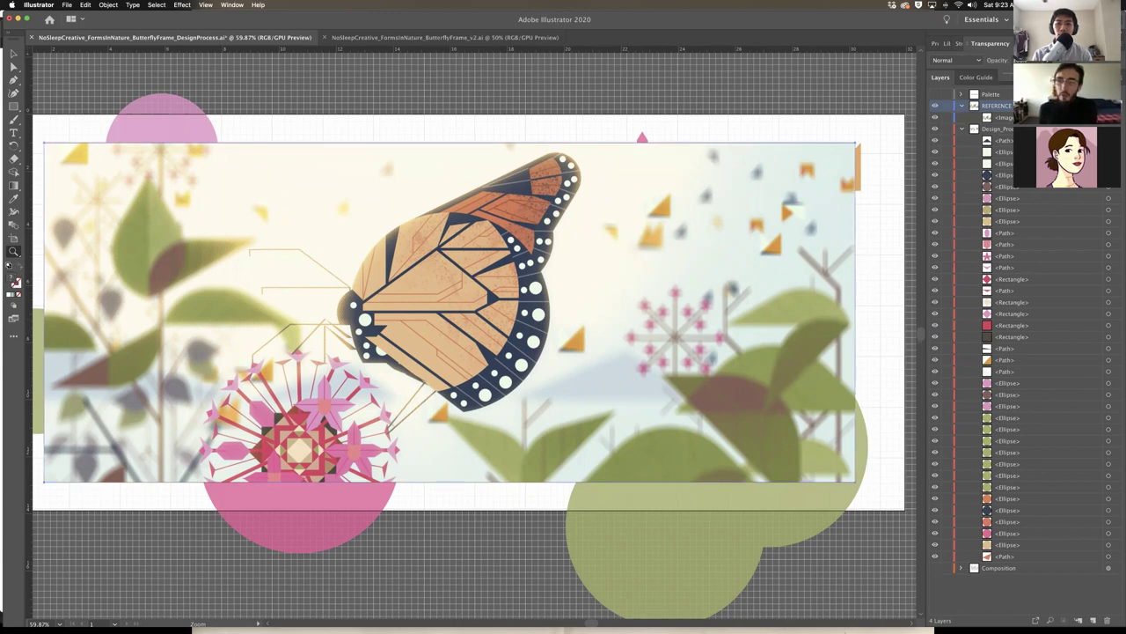
{"action": "key", "text": "Return"}
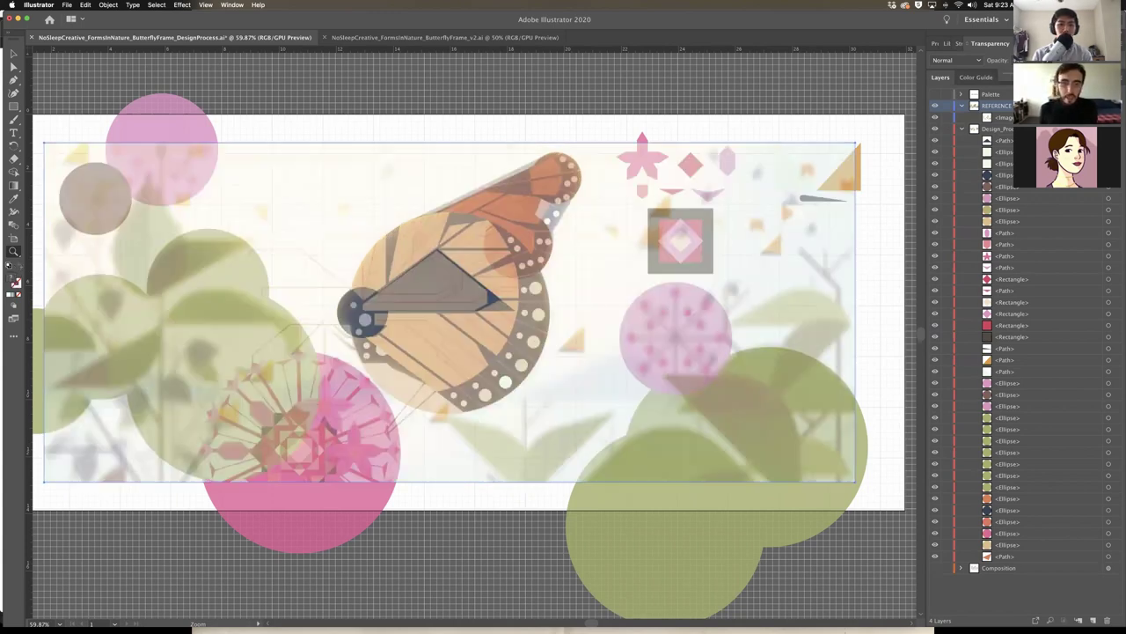
Hide the reference image to leave only the basic shapes of the design process layer on the artboard
{"action": "scroll", "coordinate": [334, 246], "scroll_direction": "left", "scroll_amount": 2}
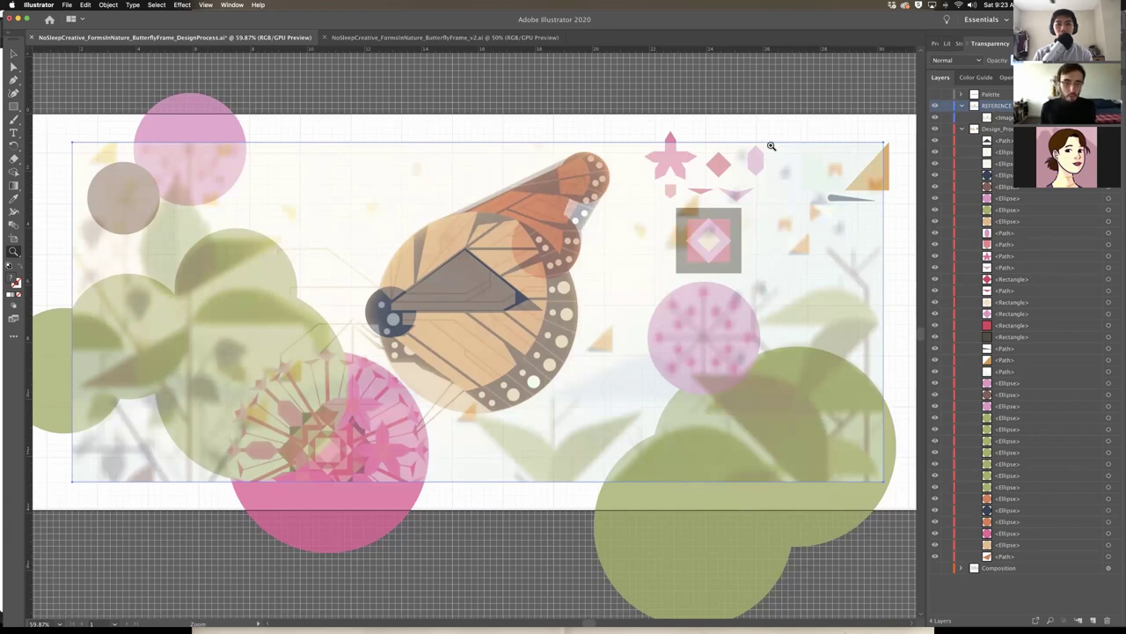
{"action": "scroll", "coordinate": [661, 156], "scroll_direction": "down", "scroll_amount": 1}
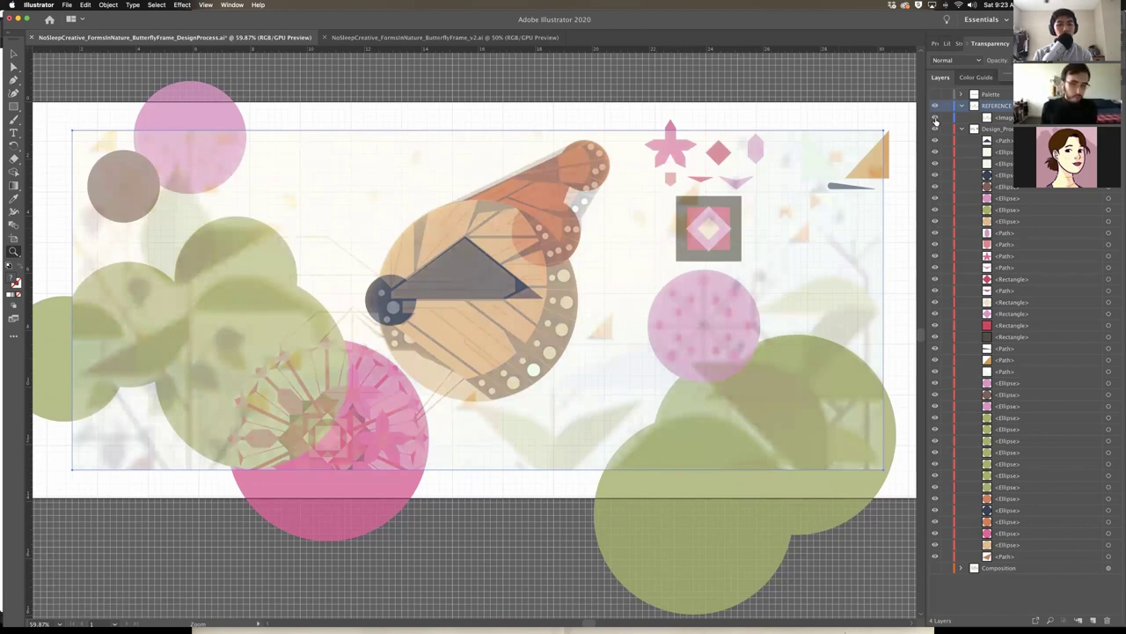
{"action": "left_click", "coordinate": [935, 117]}
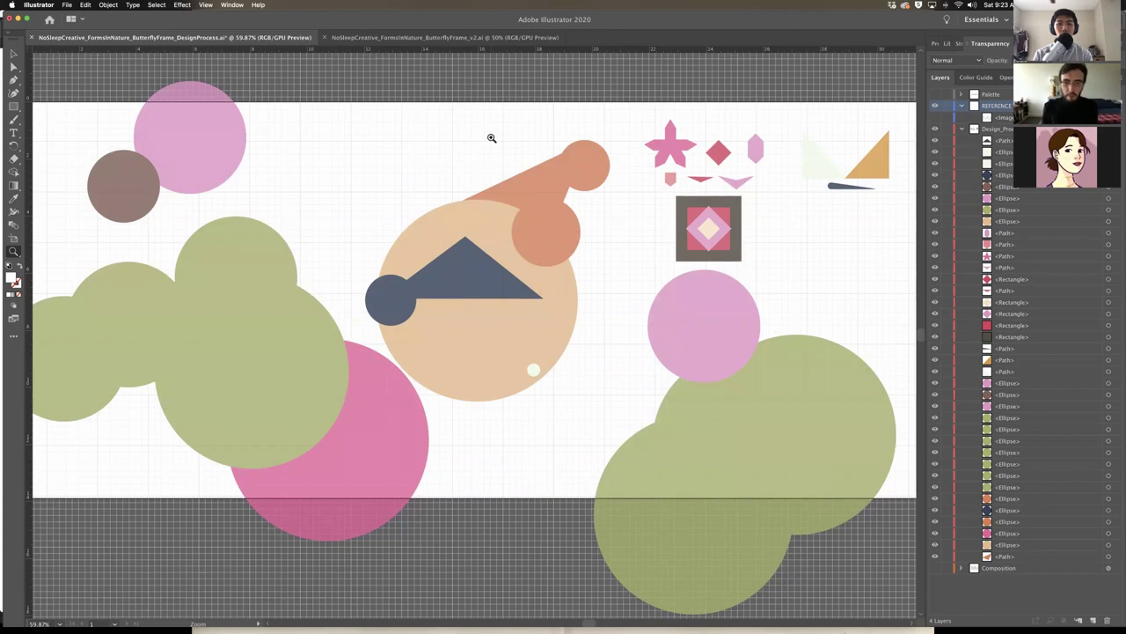
Toggle the reference image on and off to compare the butterfly, flowers and leaves with their basic shapes, leaving it hidden
{"action": "scroll", "coordinate": [492, 138], "scroll_direction": "up", "scroll_amount": 1}
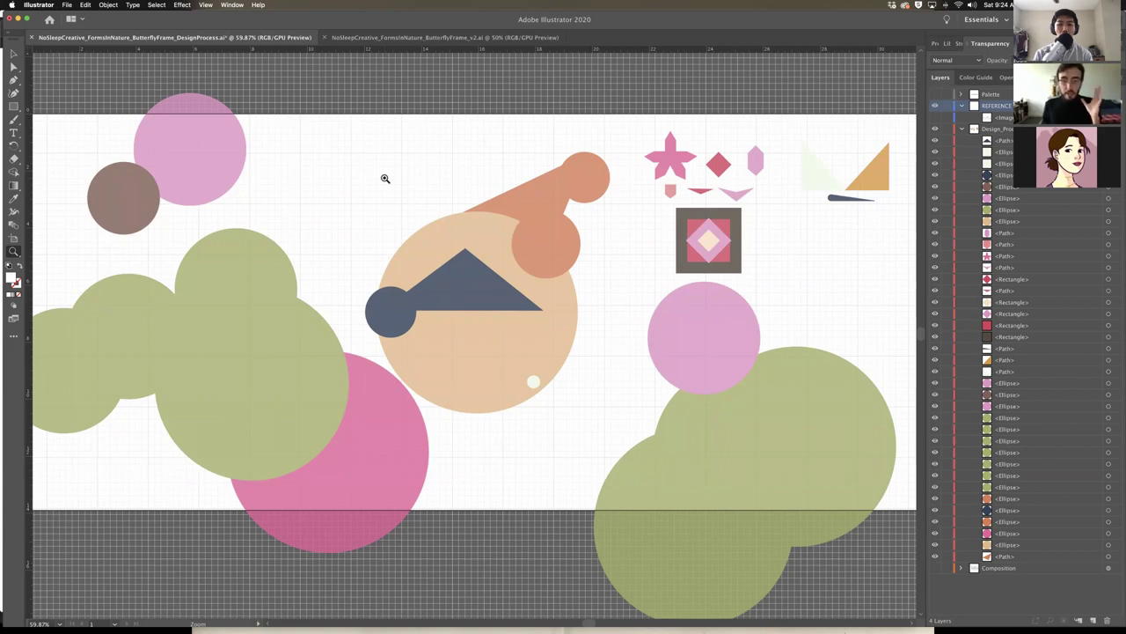
{"action": "scroll", "coordinate": [385, 178], "scroll_direction": "down", "scroll_amount": 1}
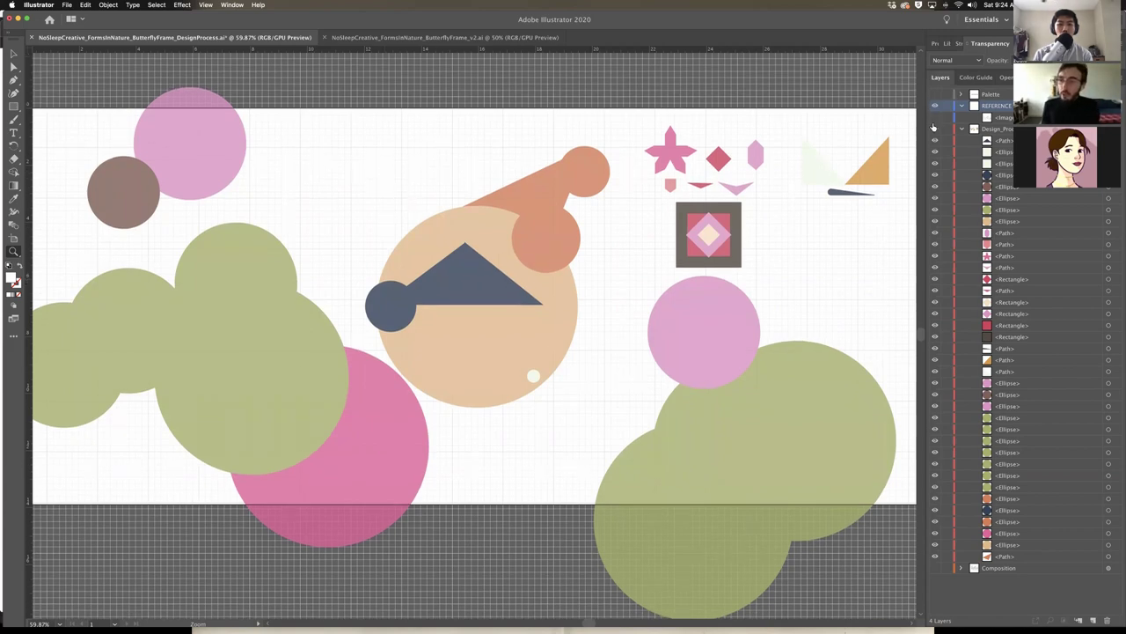
{"action": "left_click", "coordinate": [929, 117]}
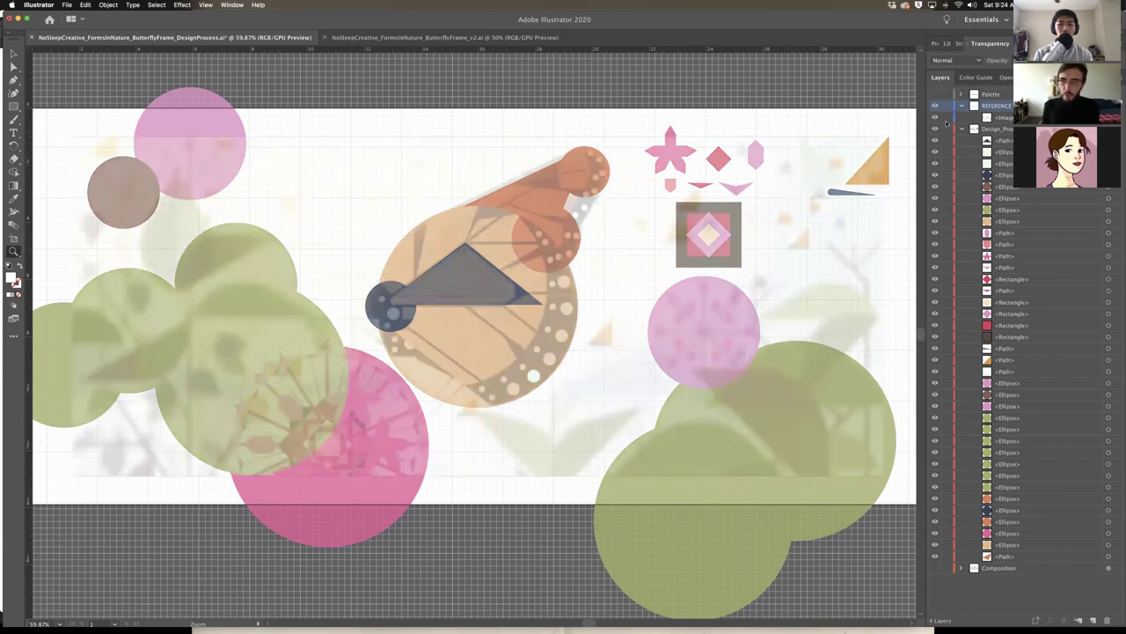
{"action": "left_click", "coordinate": [930, 117]}
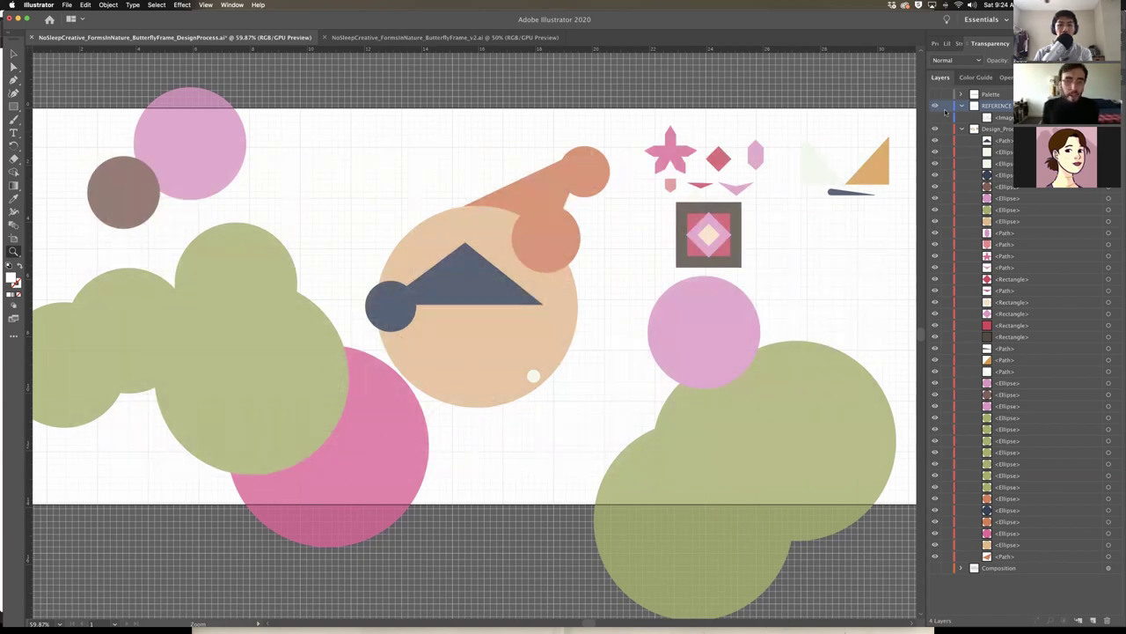
{"action": "left_click", "coordinate": [933, 119]}
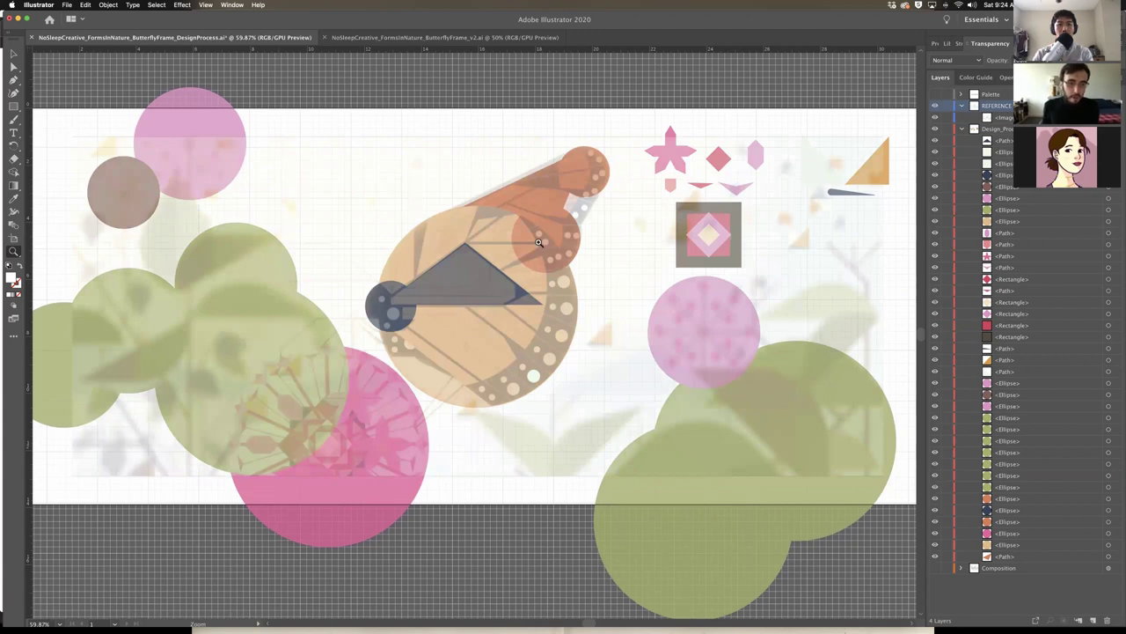
{"action": "scroll", "coordinate": [649, 239], "scroll_direction": "down", "scroll_amount": 2}
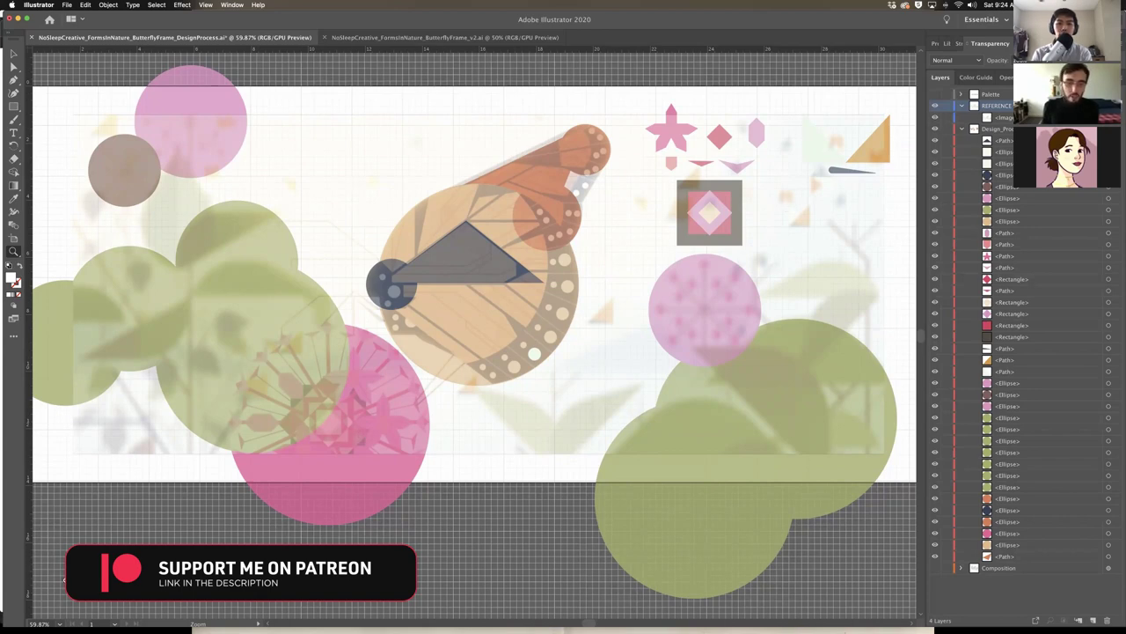
{"action": "left_click", "coordinate": [934, 117]}
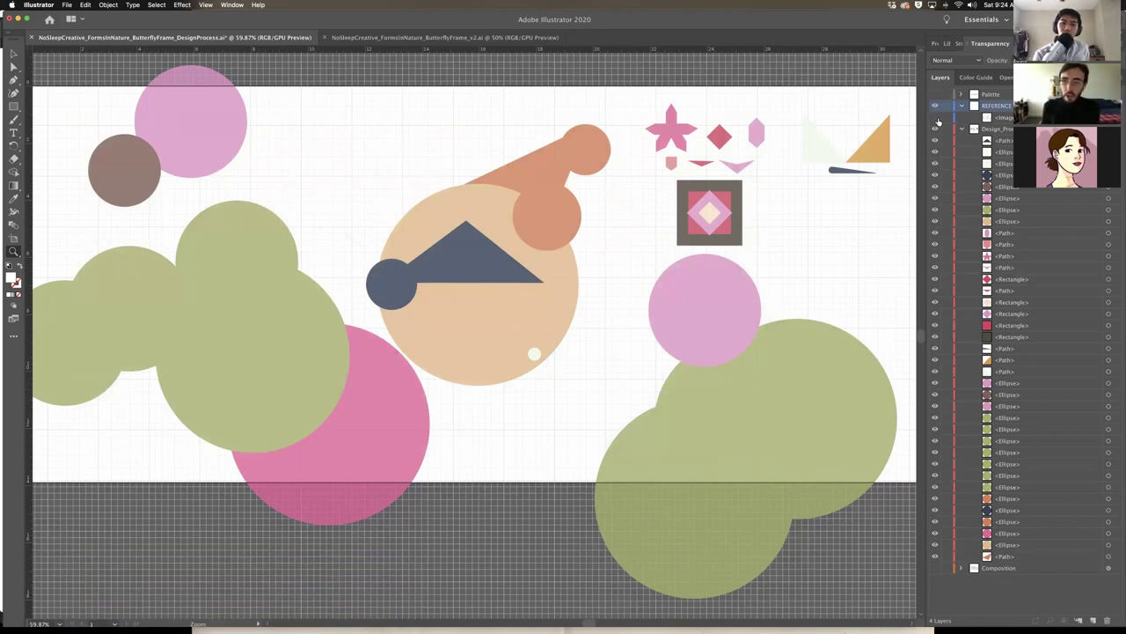
{"action": "left_click", "coordinate": [936, 118]}
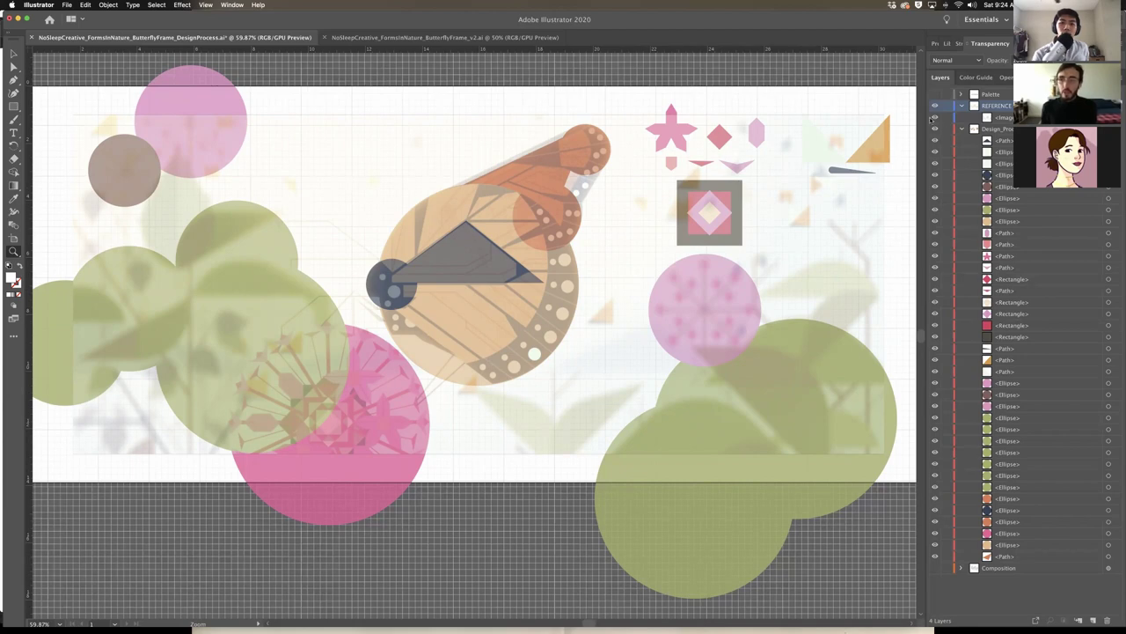
{"action": "left_click", "coordinate": [935, 117]}
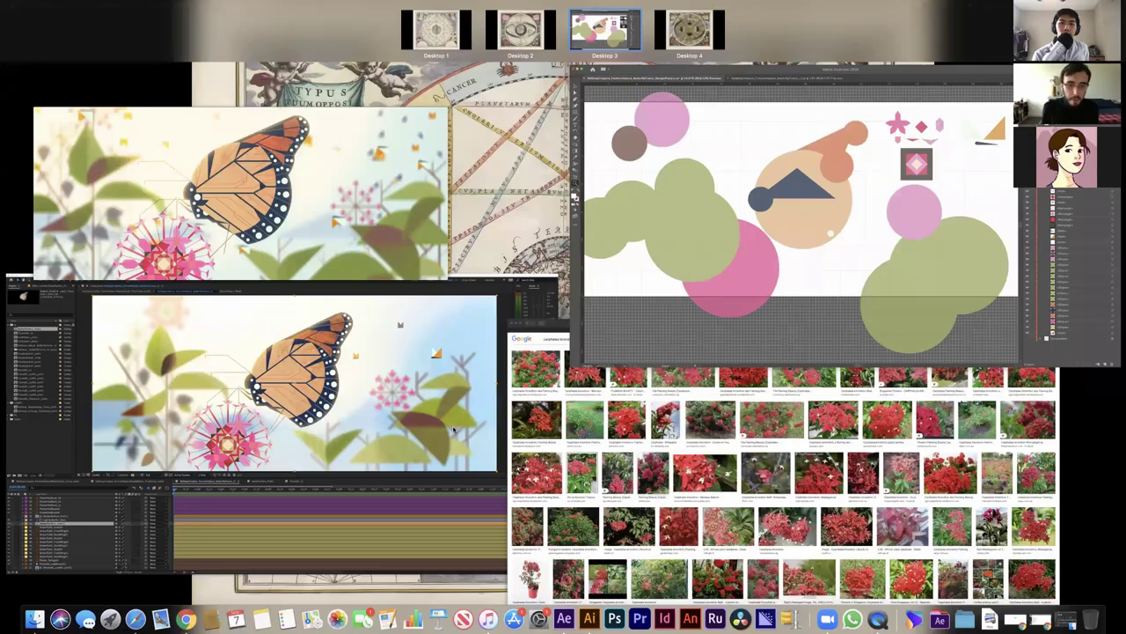
Switch to the FORMS IN NATURE video in QuickTime Player and scrub back to the jellyfish shot at 00:30, then forward again
{"action": "left_click", "coordinate": [378, 229]}
{"action": "left_click_drag", "start_coordinate": [459, 428], "coordinate": [444, 428]}
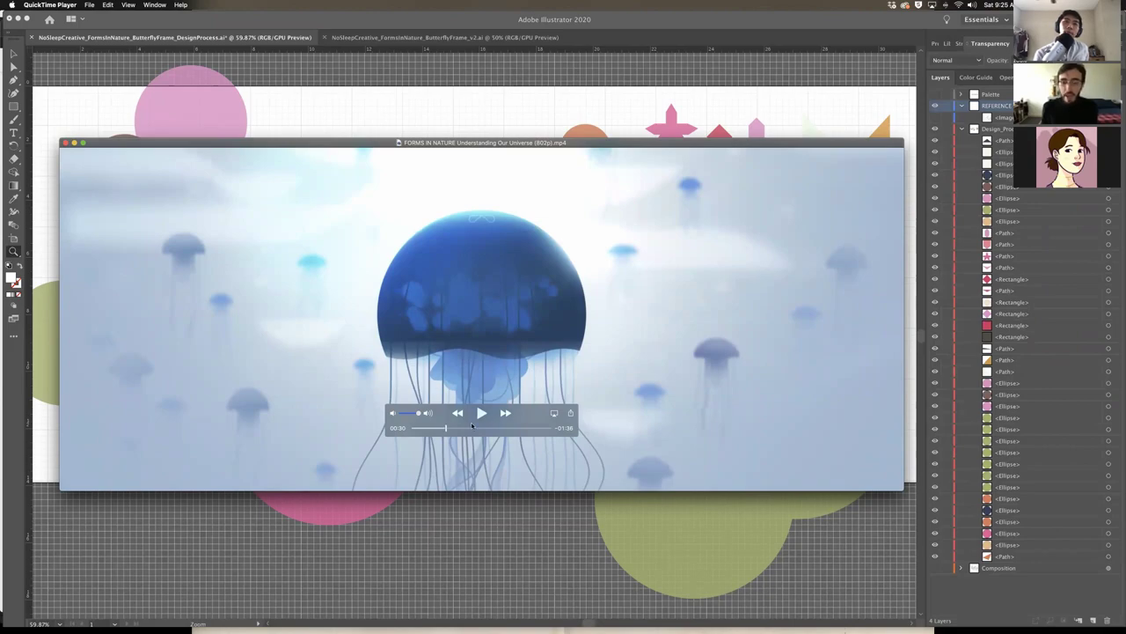
{"action": "left_click_drag", "start_coordinate": [445, 428], "coordinate": [458, 427]}
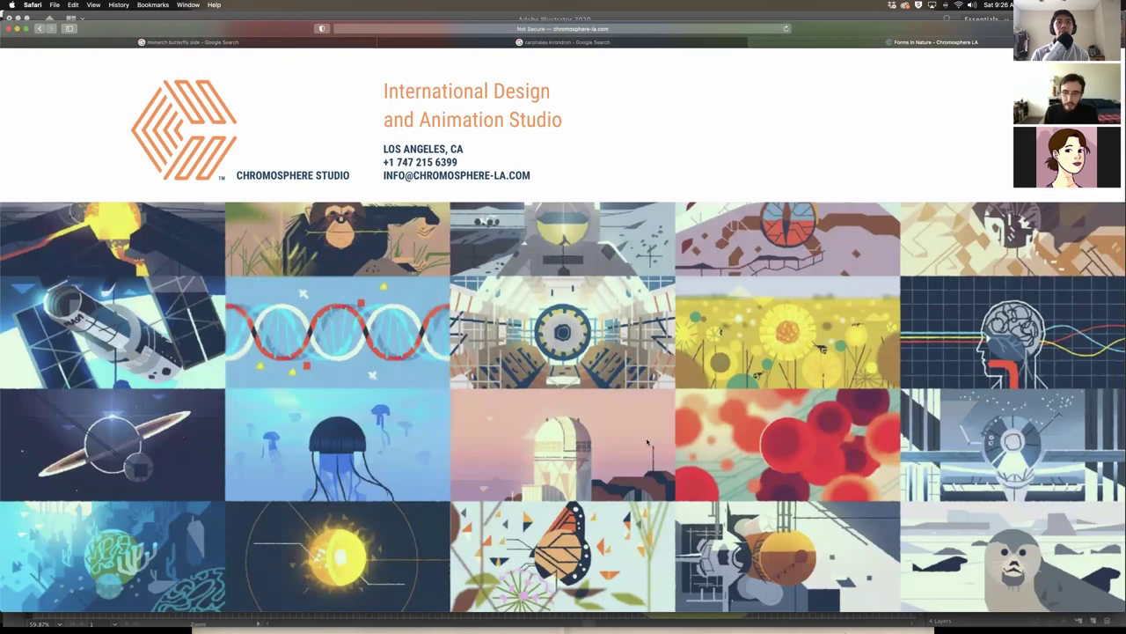
Examine the colorscript grid on the Forms in Nature page of Chromosphere's website for the recurring central circle motif
{"action": "scroll", "coordinate": [646, 442], "scroll_direction": "down", "scroll_amount": 4}
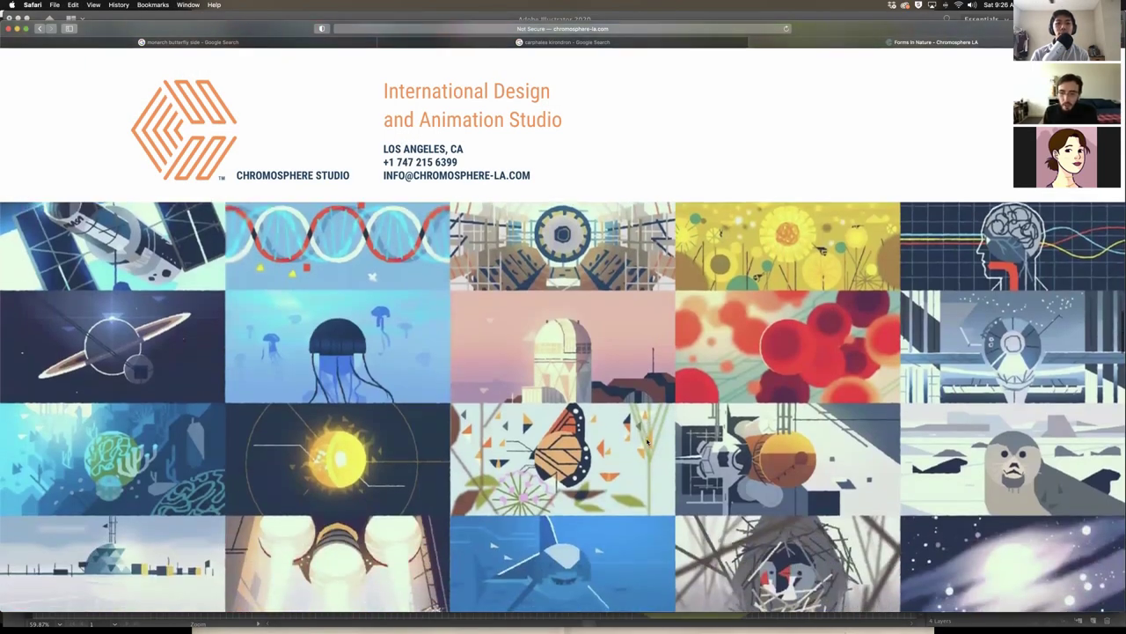
{"action": "scroll", "coordinate": [647, 442], "scroll_direction": "down", "scroll_amount": 2}
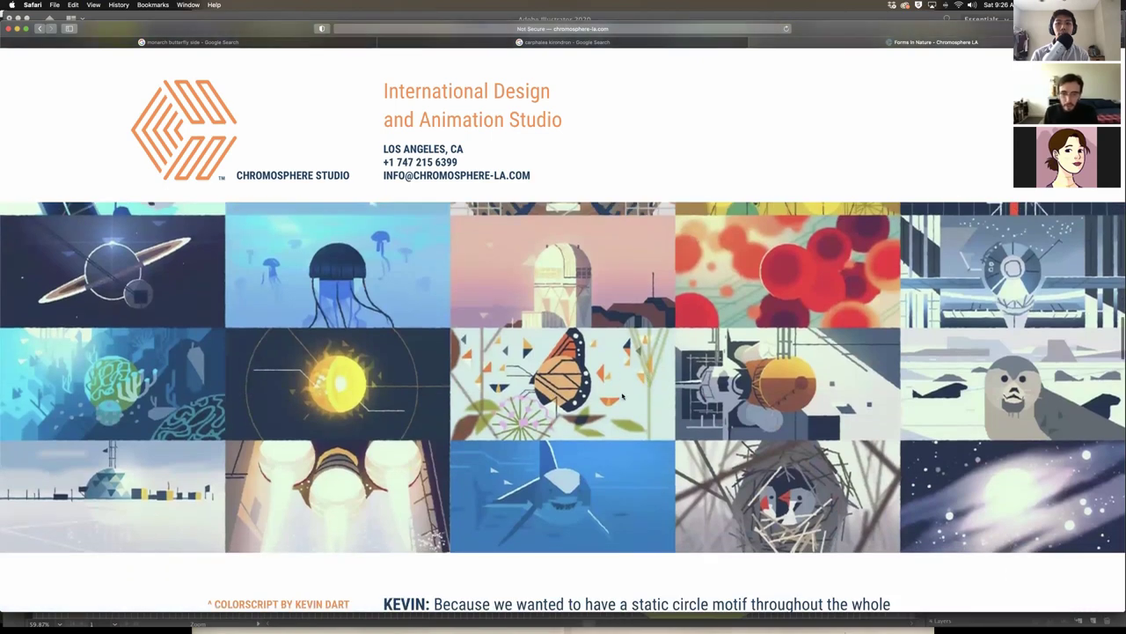
{"action": "scroll", "coordinate": [622, 398], "scroll_direction": "down", "scroll_amount": 2}
{"action": "scroll", "coordinate": [640, 352], "scroll_direction": "up", "scroll_amount": 2}
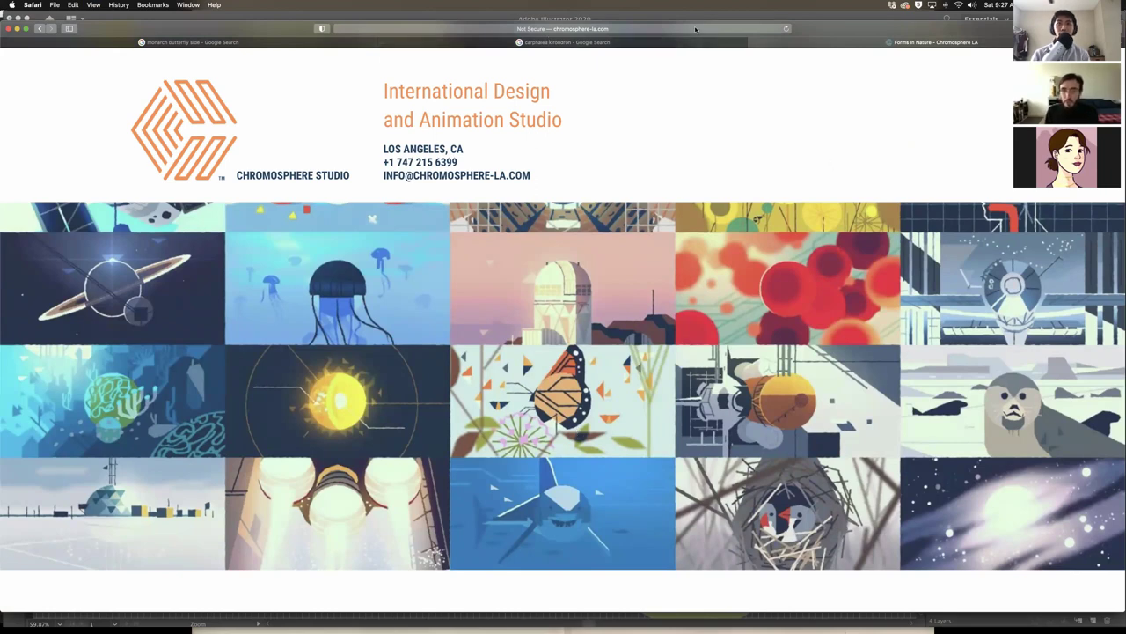
{"action": "scroll", "coordinate": [563, 239], "scroll_direction": "down", "scroll_amount": 3}
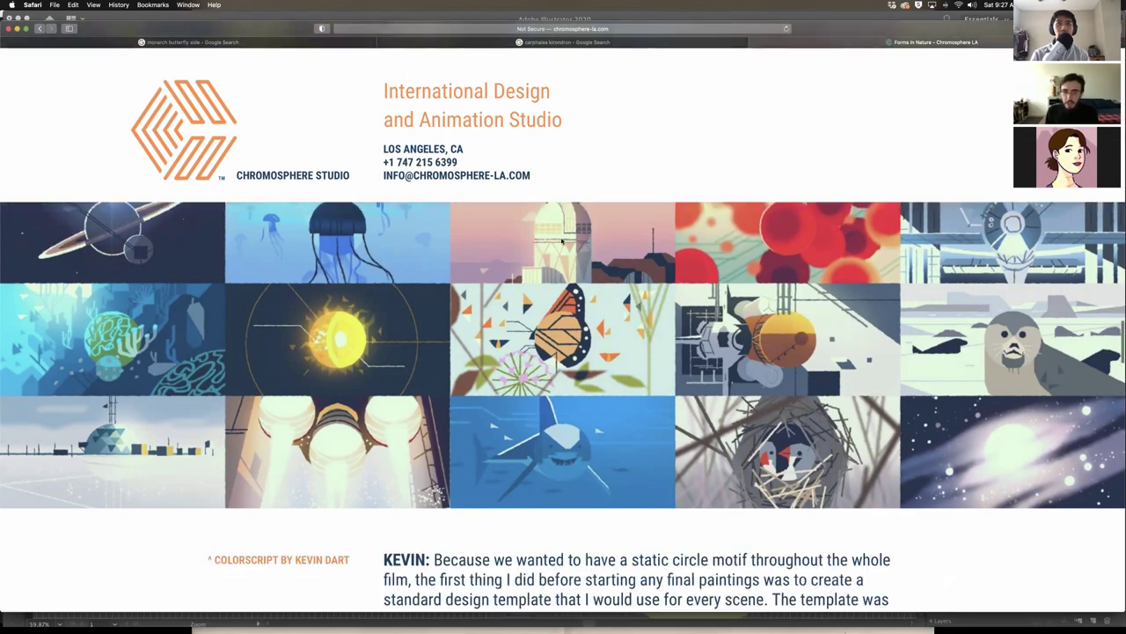
{"action": "scroll", "coordinate": [607, 290], "scroll_direction": "up", "scroll_amount": 2}
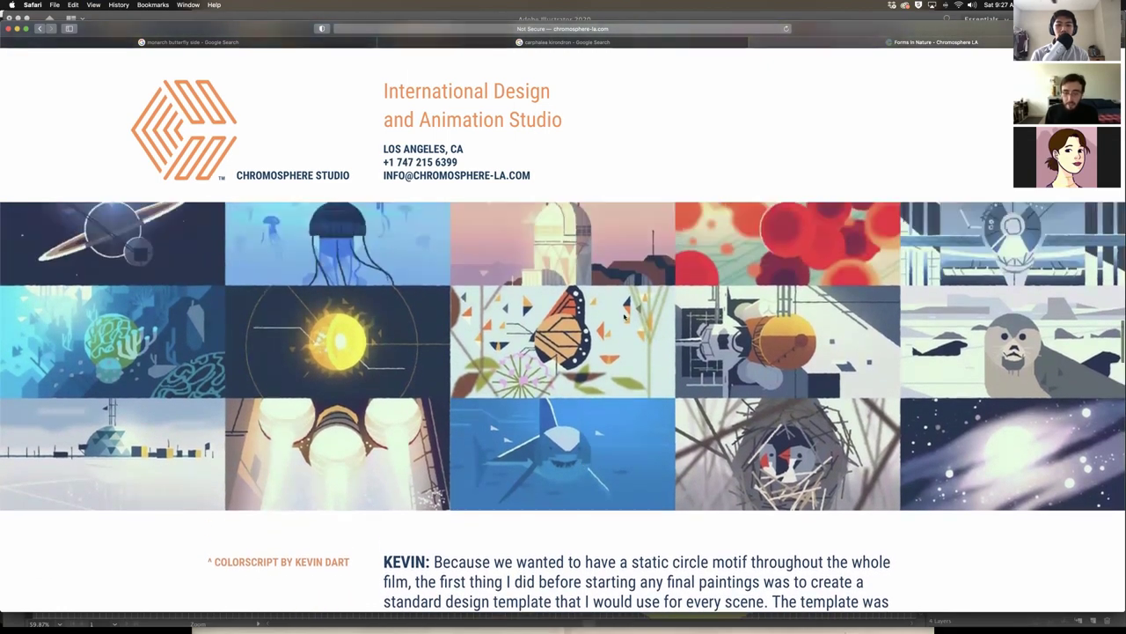
{"action": "scroll", "coordinate": [585, 493], "scroll_direction": "up", "scroll_amount": 3}
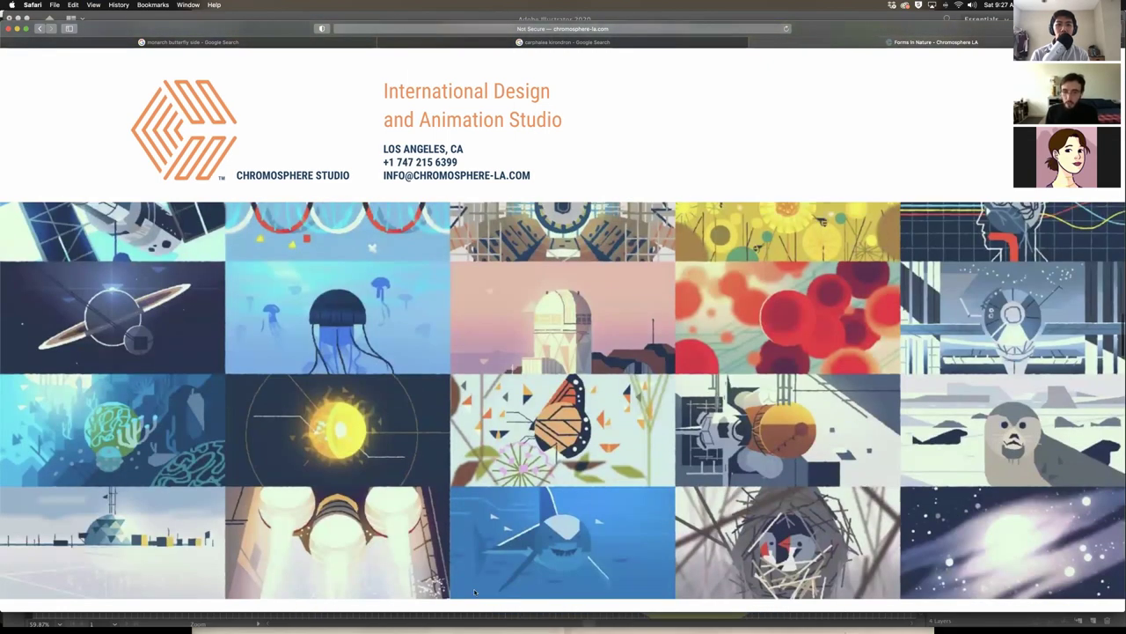
{"action": "scroll", "coordinate": [474, 591], "scroll_direction": "down", "scroll_amount": 2}
{"action": "scroll", "coordinate": [73, 359], "scroll_direction": "up", "scroll_amount": 3}
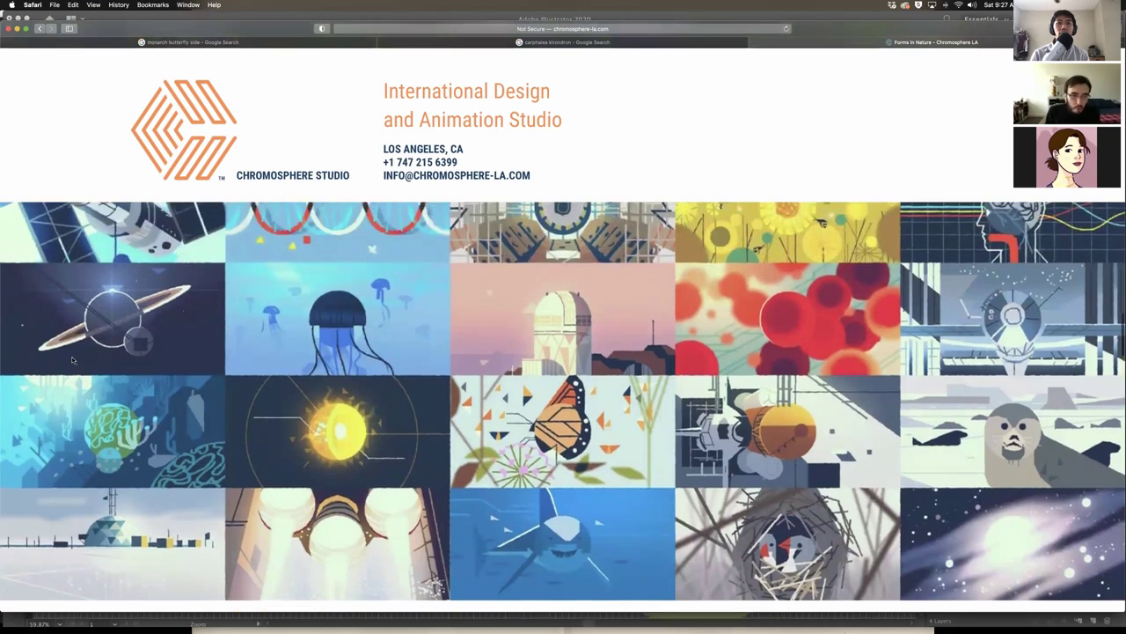
{"action": "scroll", "coordinate": [823, 345], "scroll_direction": "up", "scroll_amount": 2}
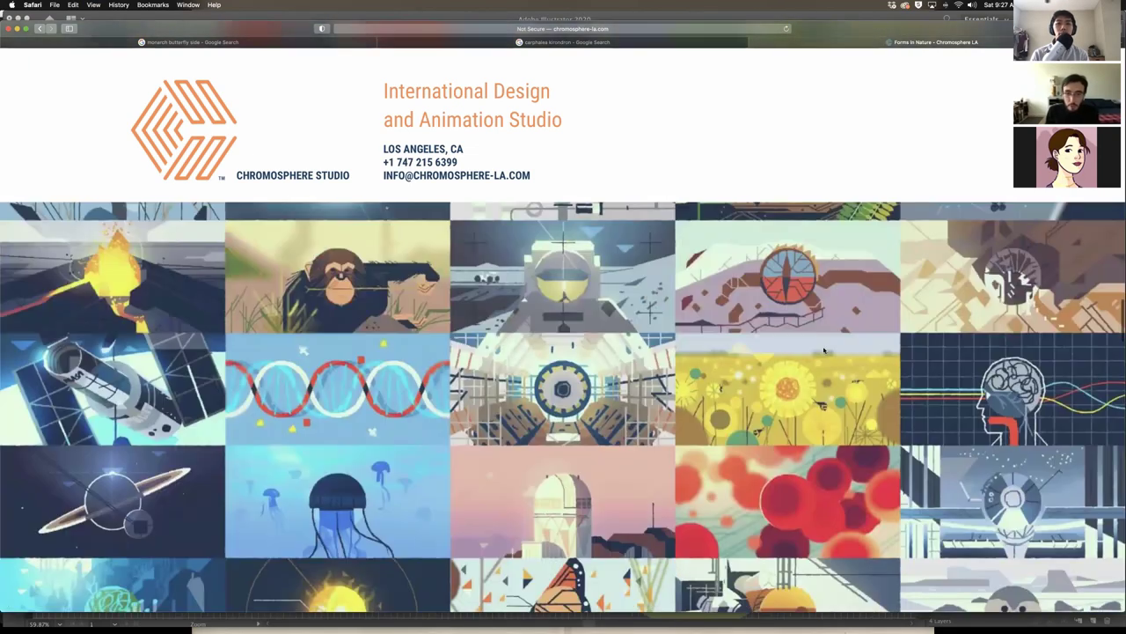
Go further down the page to the blue scene thumbnail sketches and examine how each is composed around a circle
{"action": "scroll", "coordinate": [704, 361], "scroll_direction": "down", "scroll_amount": 15}
{"action": "scroll", "coordinate": [603, 379], "scroll_direction": "up", "scroll_amount": 4}
{"action": "scroll", "coordinate": [604, 379], "scroll_direction": "up", "scroll_amount": 5}
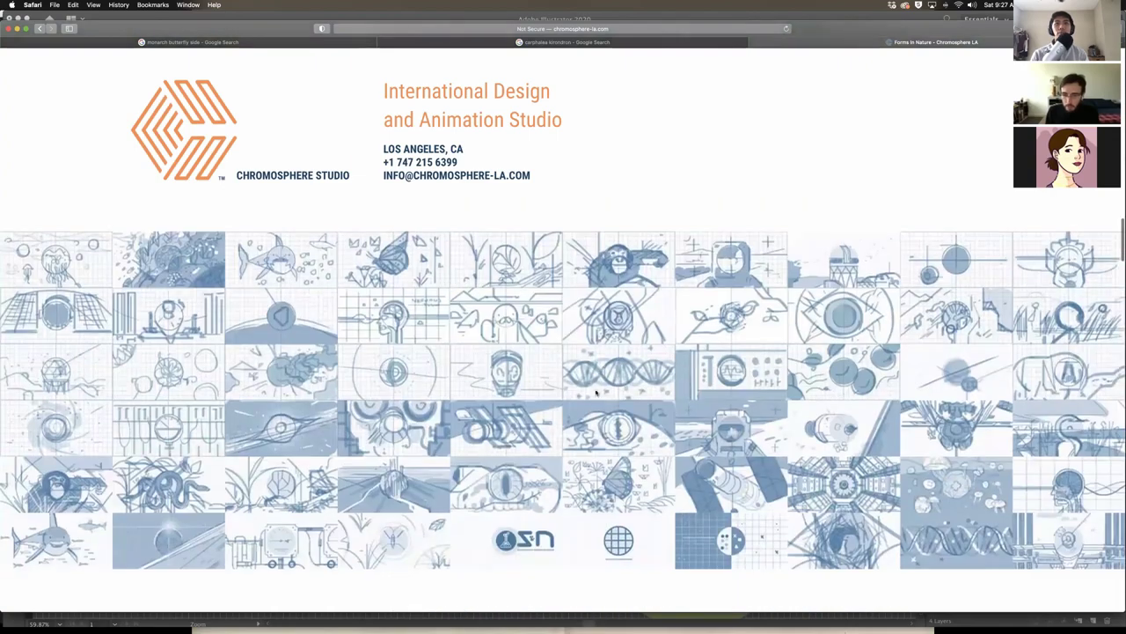
{"action": "scroll", "coordinate": [322, 372], "scroll_direction": "down", "scroll_amount": 1}
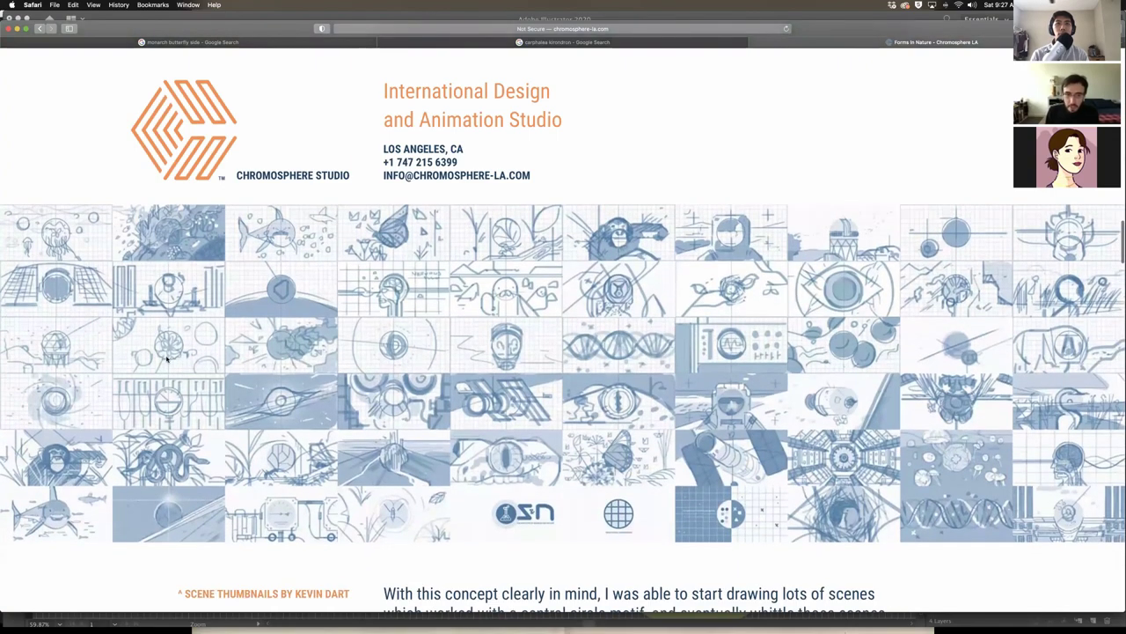
{"action": "scroll", "coordinate": [915, 384], "scroll_direction": "down", "scroll_amount": 1}
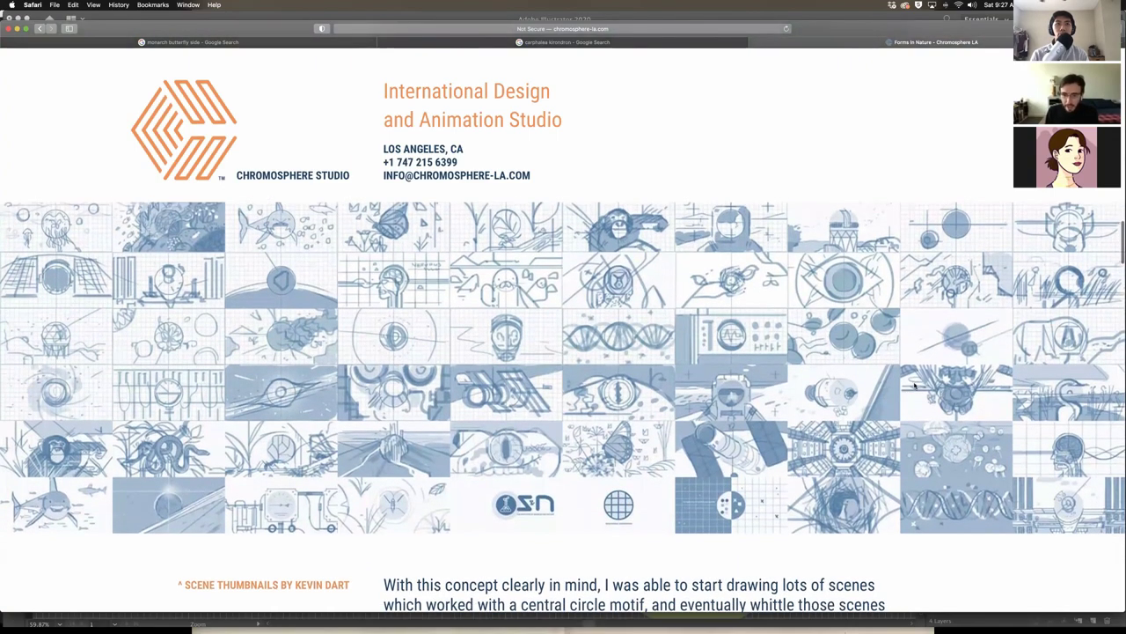
{"action": "scroll", "coordinate": [786, 392], "scroll_direction": "down", "scroll_amount": 1}
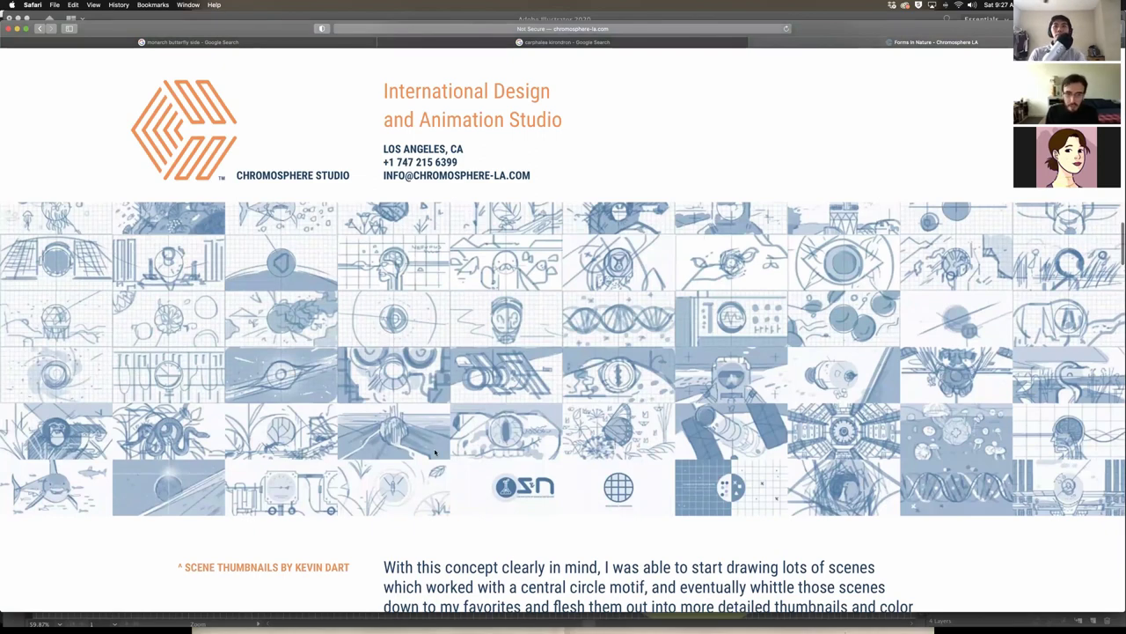
{"action": "scroll", "coordinate": [434, 453], "scroll_direction": "down", "scroll_amount": 5}
{"action": "scroll", "coordinate": [614, 293], "scroll_direction": "up", "scroll_amount": 6}
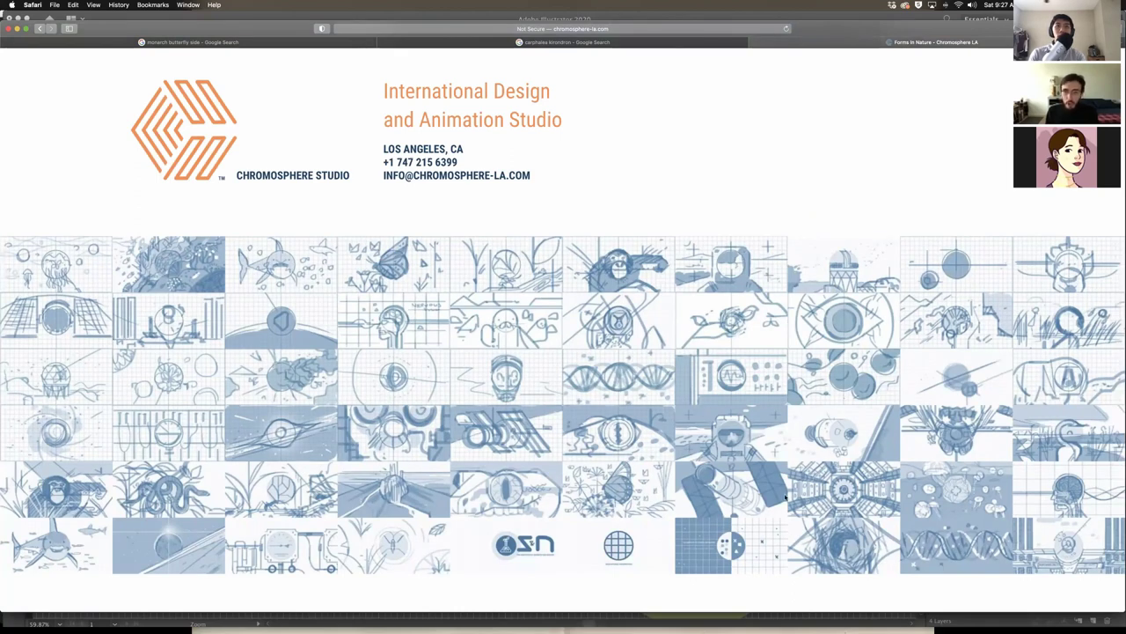
Move from the scene thumbnails down to the full-color frame grid and examine how each image is built around a central circle
{"action": "scroll", "coordinate": [437, 529], "scroll_direction": "down", "scroll_amount": 1}
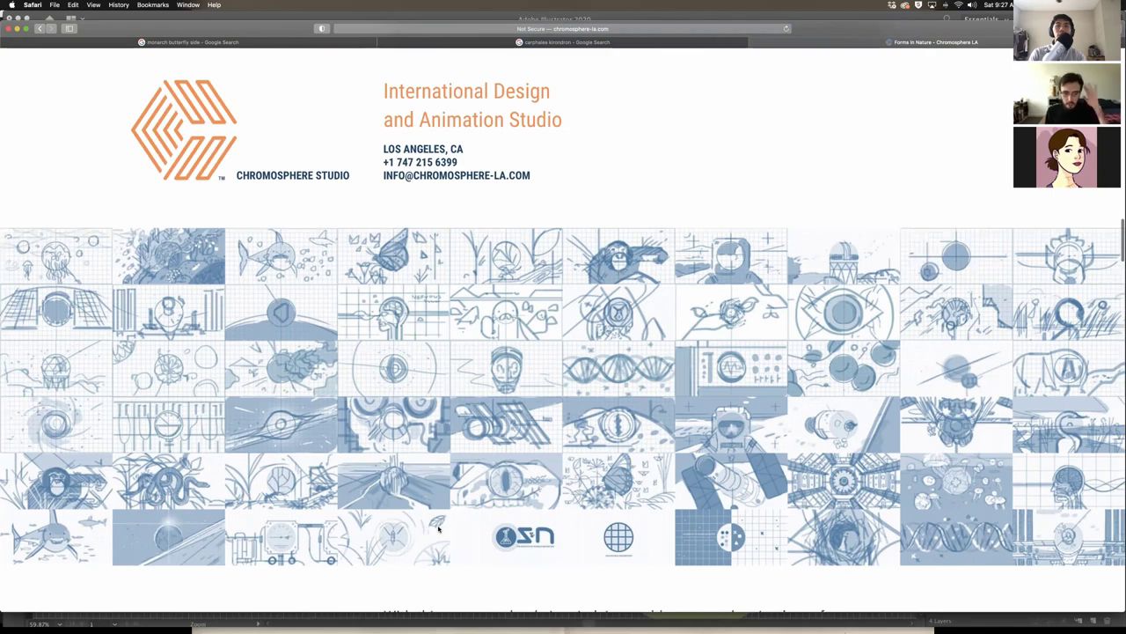
{"action": "scroll", "coordinate": [437, 529], "scroll_direction": "down", "scroll_amount": 10}
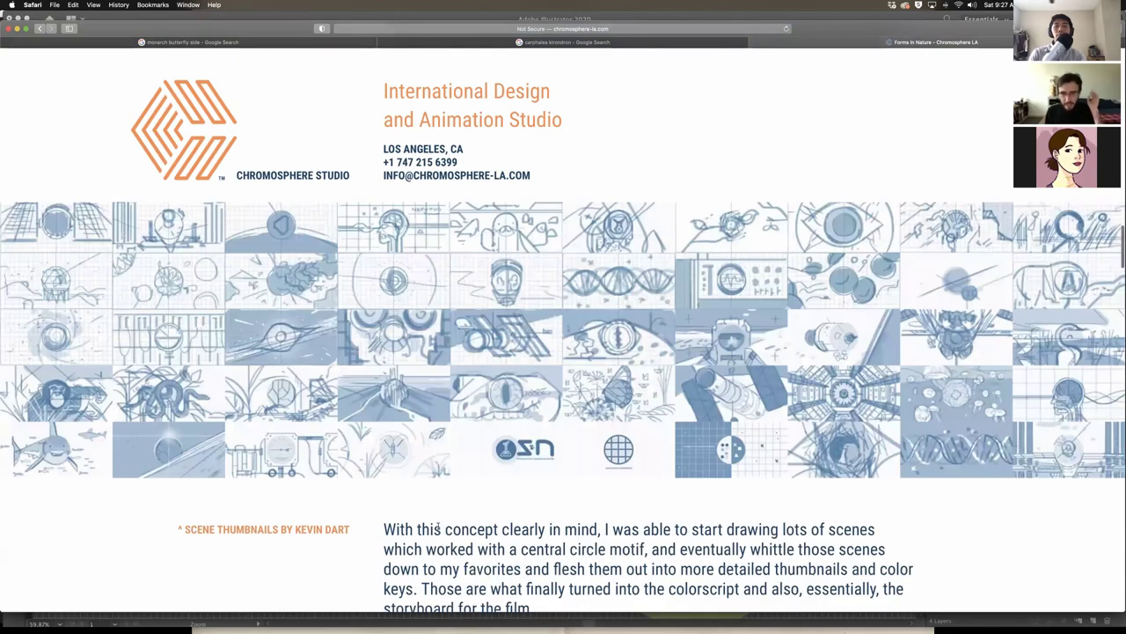
{"action": "scroll", "coordinate": [437, 528], "scroll_direction": "down", "scroll_amount": 8}
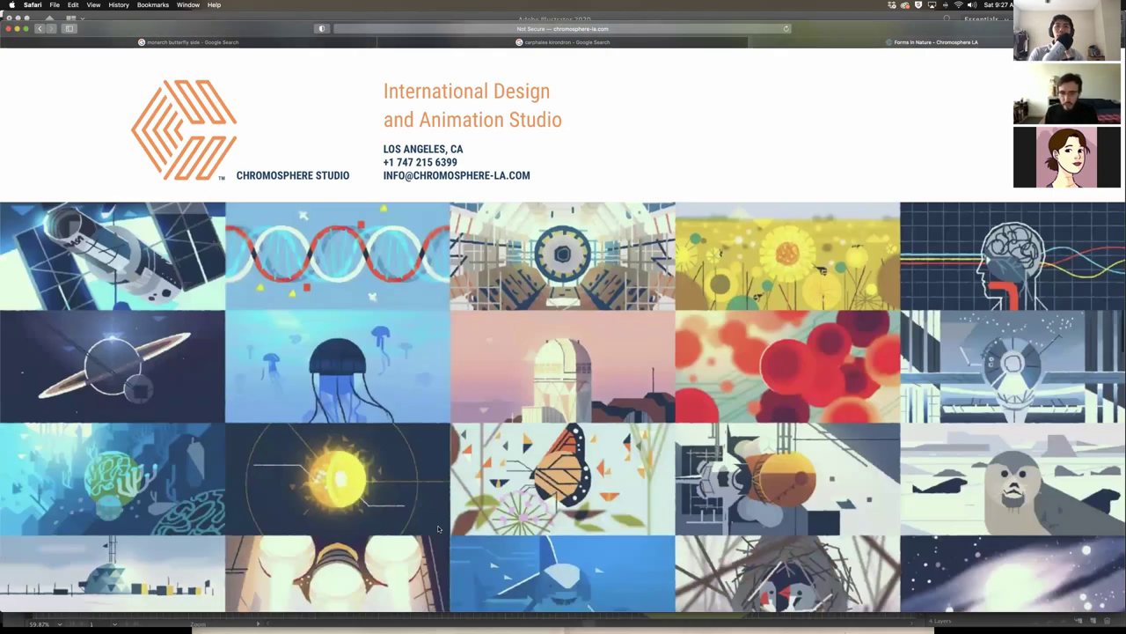
{"action": "scroll", "coordinate": [726, 394], "scroll_direction": "up", "scroll_amount": 1}
{"action": "scroll", "coordinate": [319, 385], "scroll_direction": "down", "scroll_amount": 1}
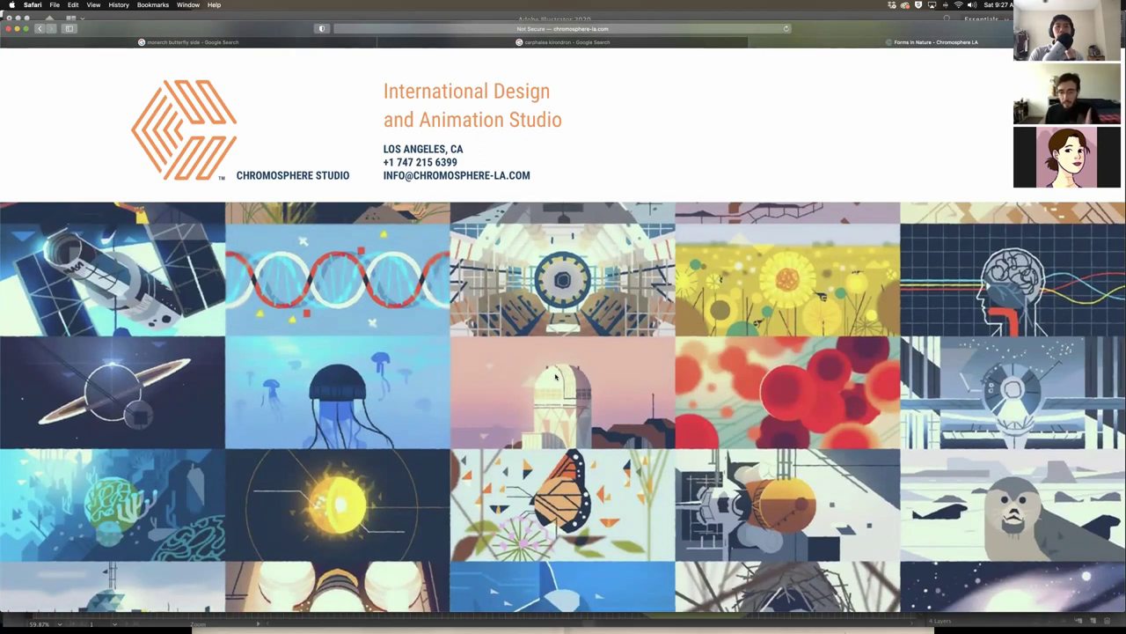
{"action": "scroll", "coordinate": [660, 413], "scroll_direction": "down", "scroll_amount": 4}
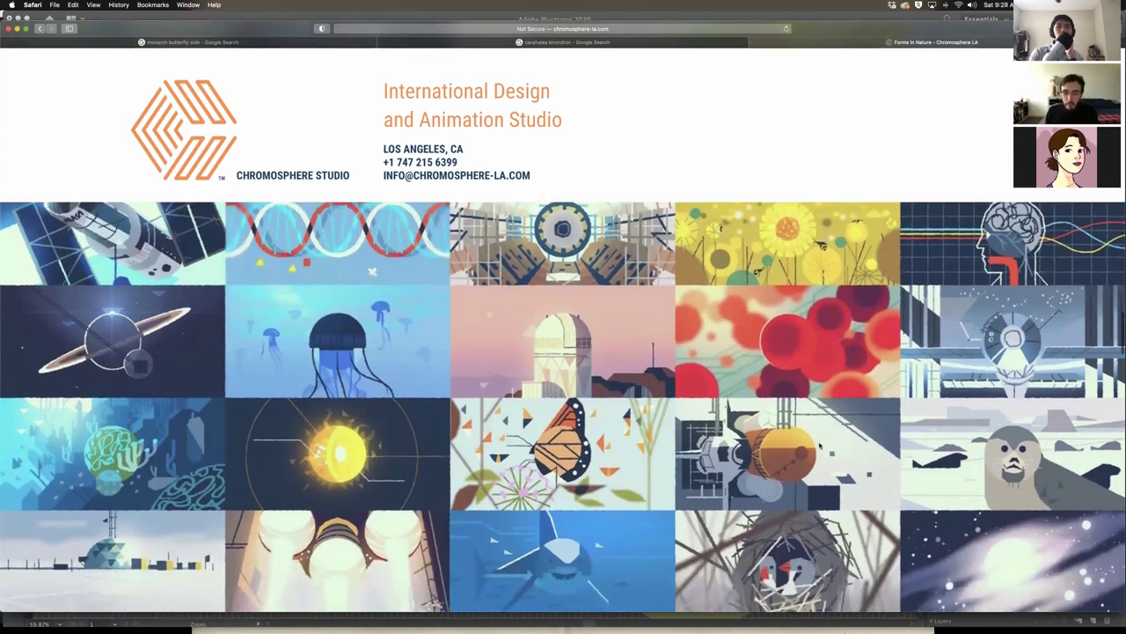
{"action": "scroll", "coordinate": [809, 313], "scroll_direction": "up", "scroll_amount": 1}
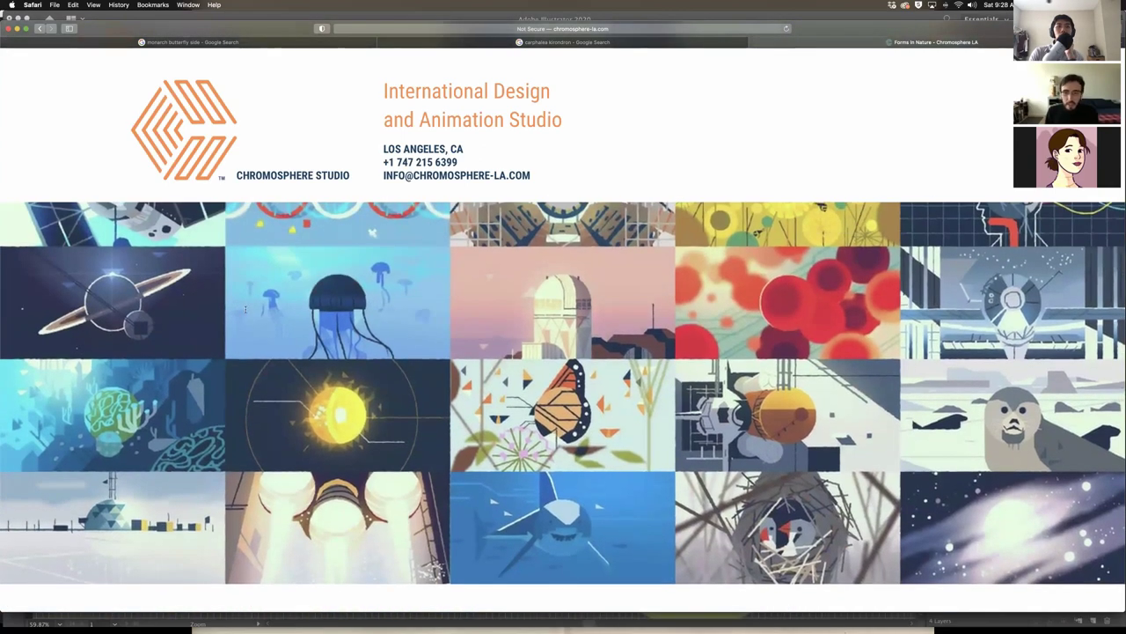
{"action": "scroll", "coordinate": [809, 312], "scroll_direction": "up", "scroll_amount": 1}
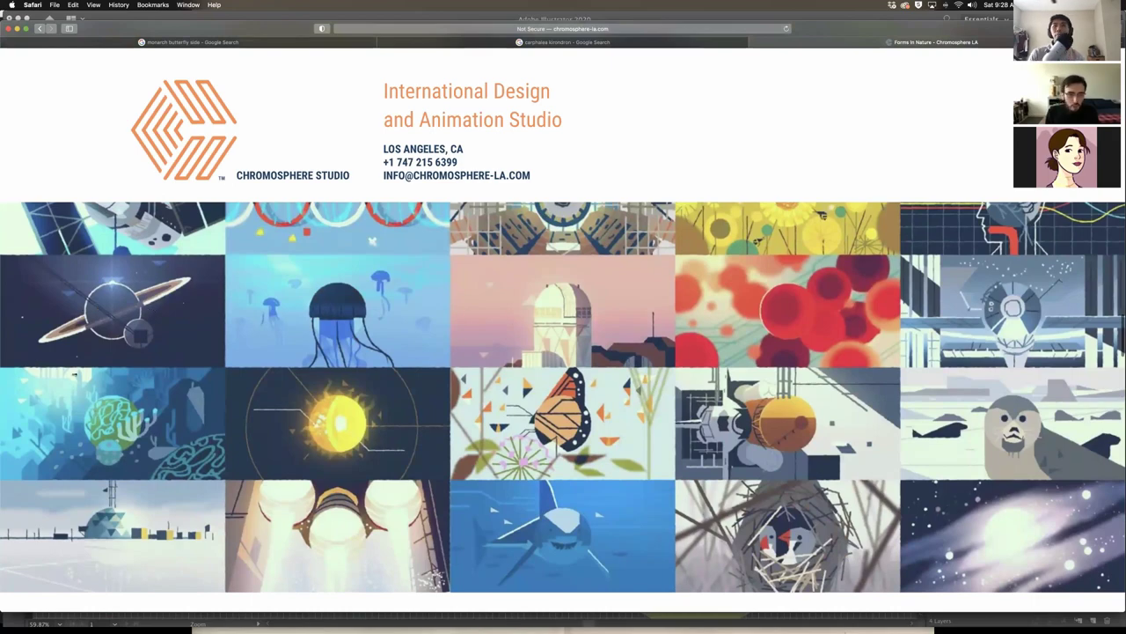
{"action": "scroll", "coordinate": [335, 433], "scroll_direction": "up", "scroll_amount": 10}
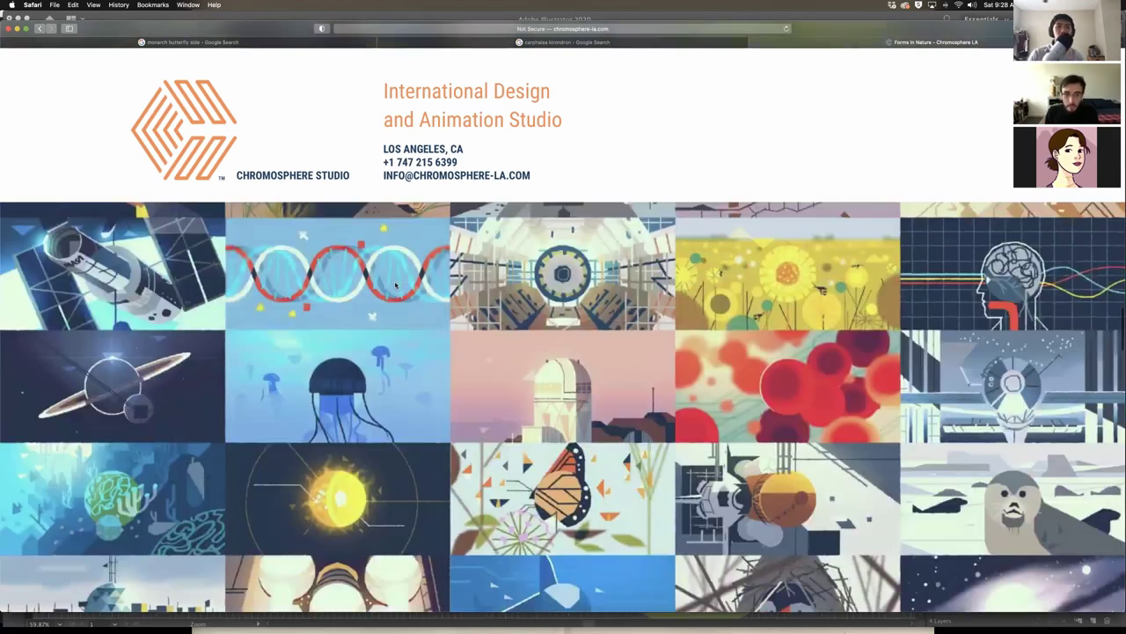
{"action": "scroll", "coordinate": [391, 342], "scroll_direction": "down", "scroll_amount": 7}
{"action": "scroll", "coordinate": [390, 341], "scroll_direction": "down", "scroll_amount": 5}
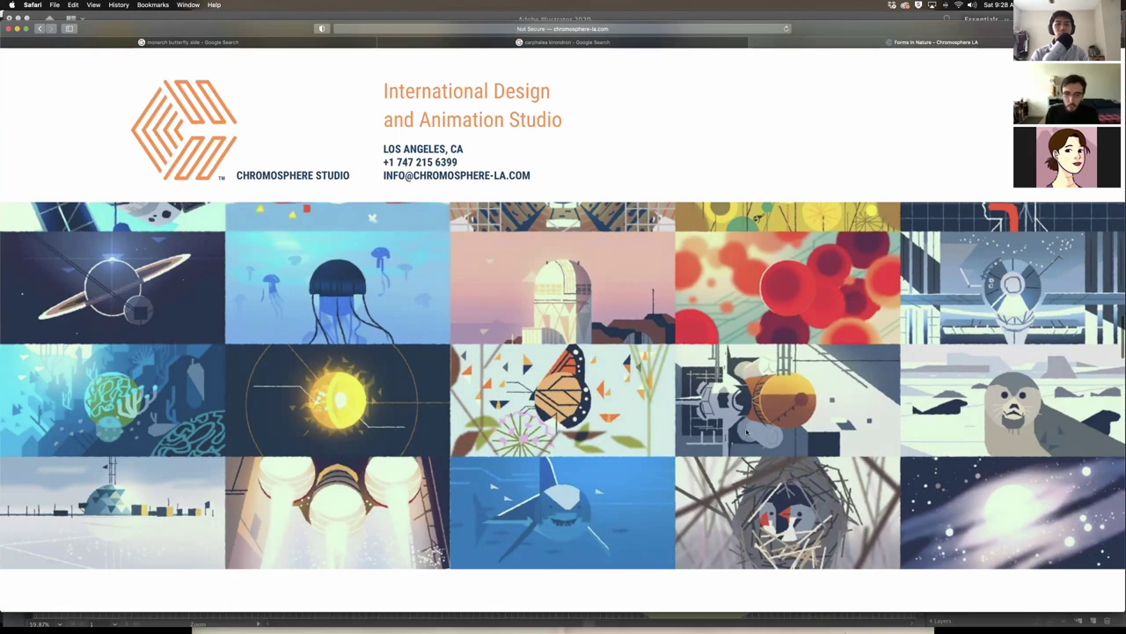
Switch to Illustrator and review the basic circles, triangle and flower shapes in the DesignProcess document
{"action": "key", "text": "ctrl+Up"}
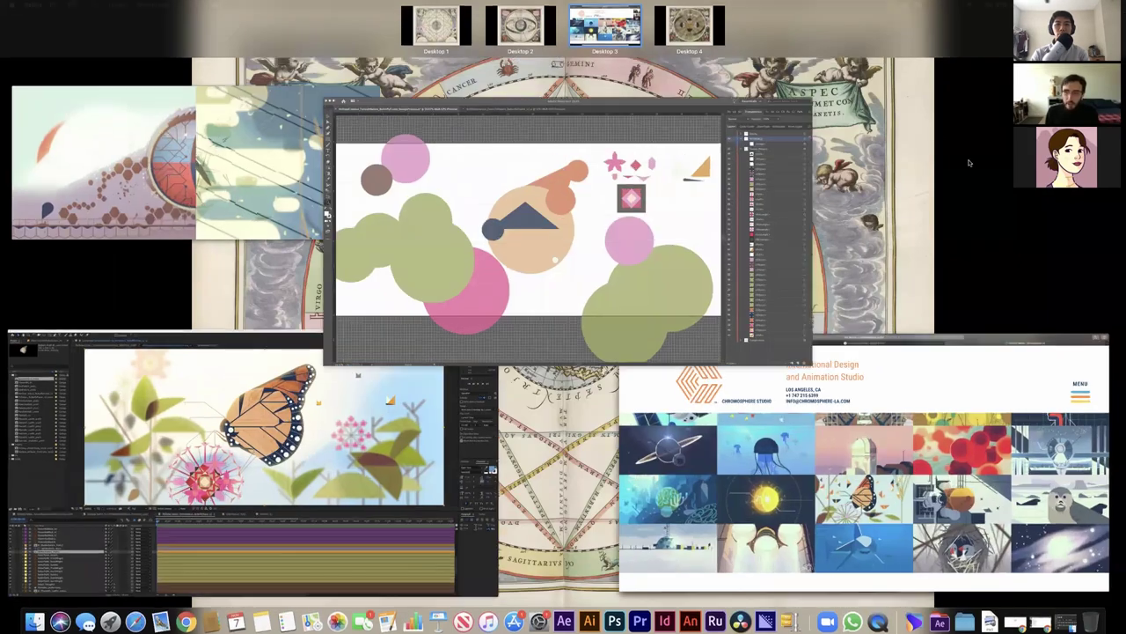
{"action": "left_click", "coordinate": [704, 202]}
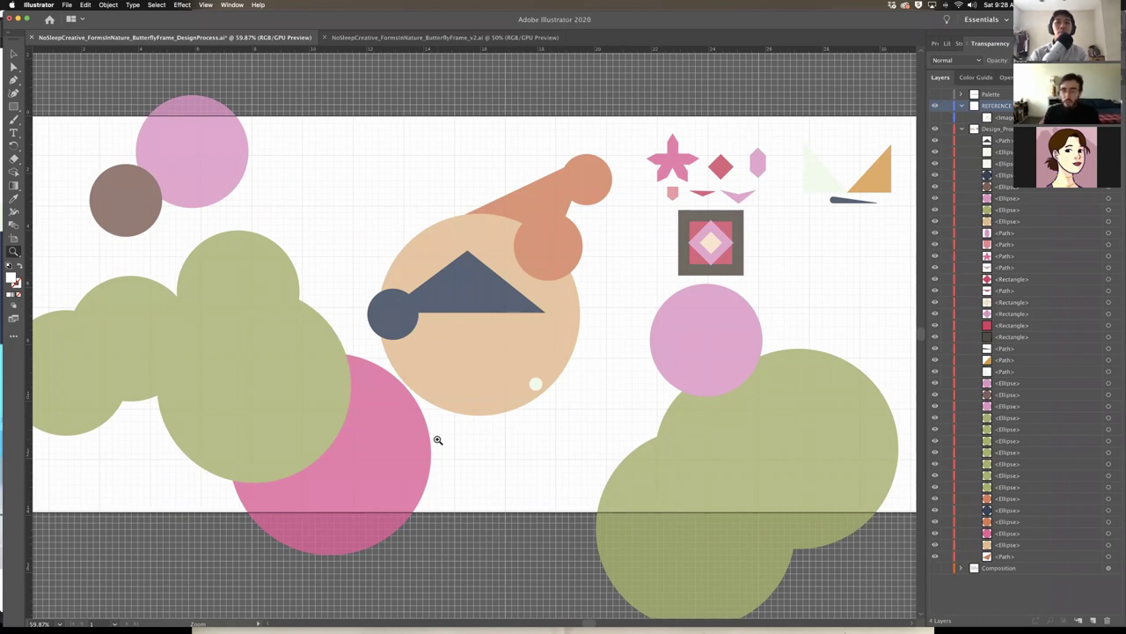
{"action": "scroll", "coordinate": [685, 251], "scroll_direction": "up", "scroll_amount": 1}
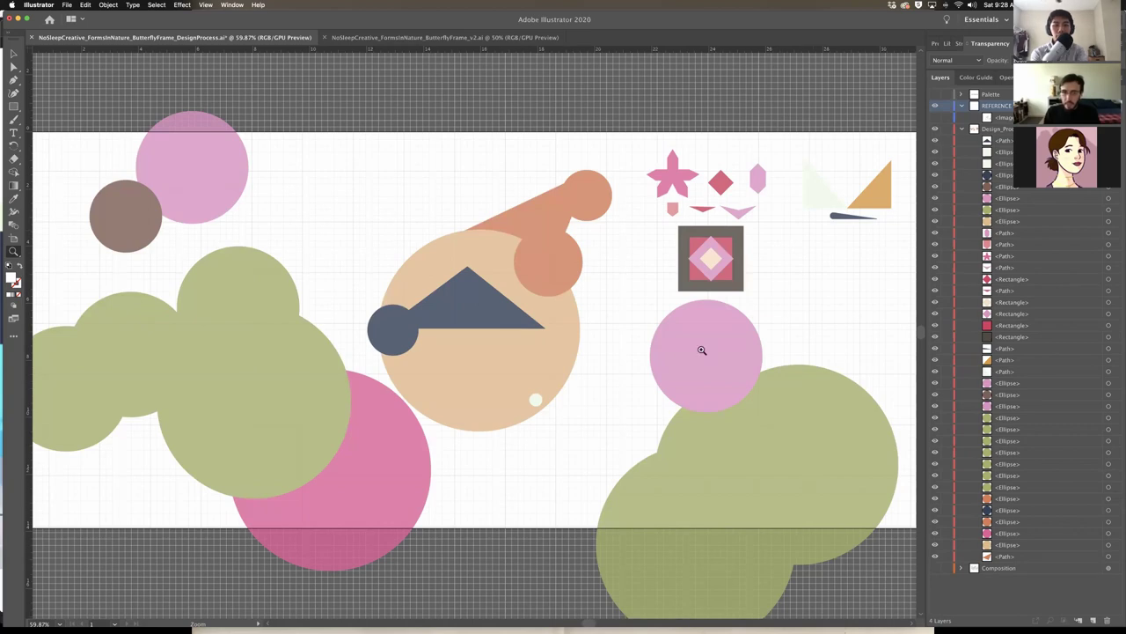
{"action": "scroll", "coordinate": [613, 56], "scroll_direction": "down", "scroll_amount": 3}
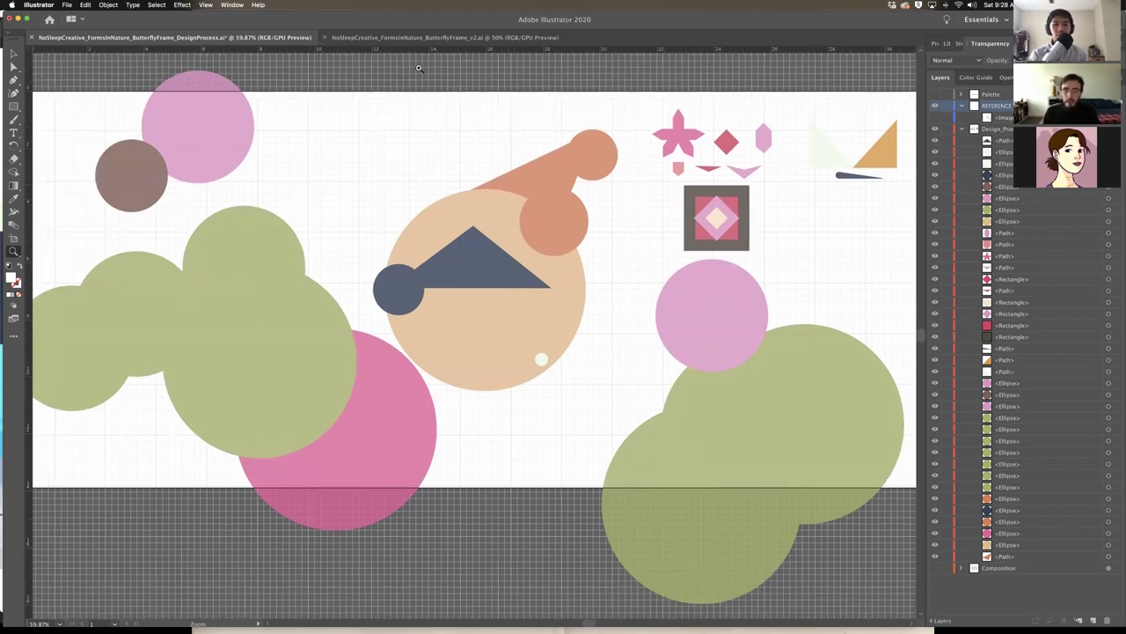
Open the ButterflyFrame_v2 document, collapse Layer 89 and inspect the butterfly and flower up close at 100%
{"action": "left_click", "coordinate": [445, 37]}
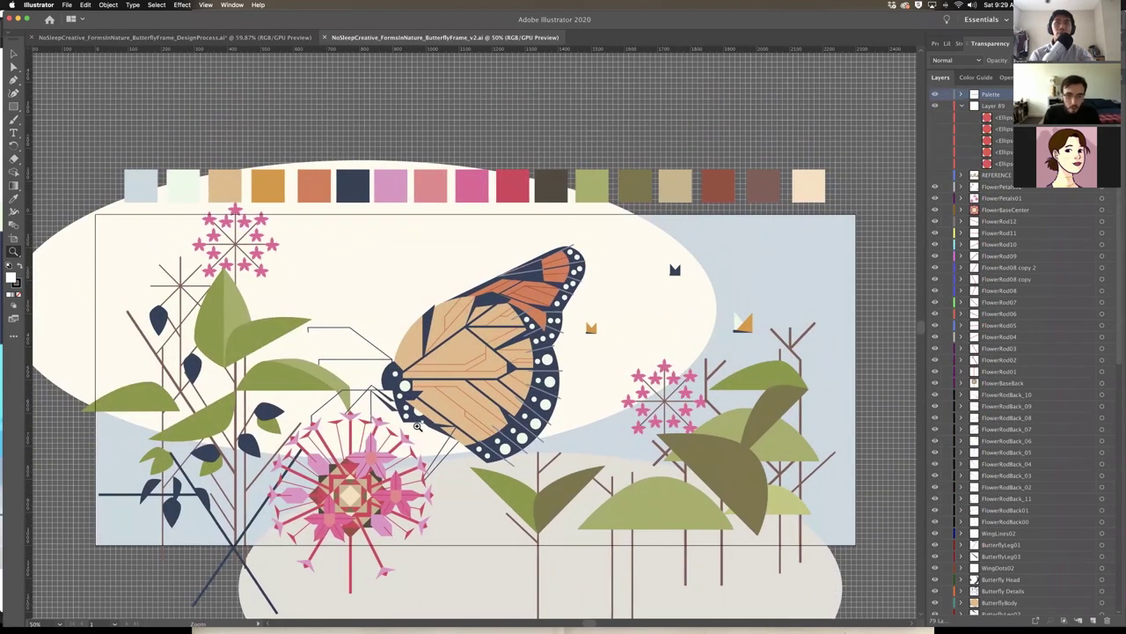
{"action": "left_click", "coordinate": [961, 105]}
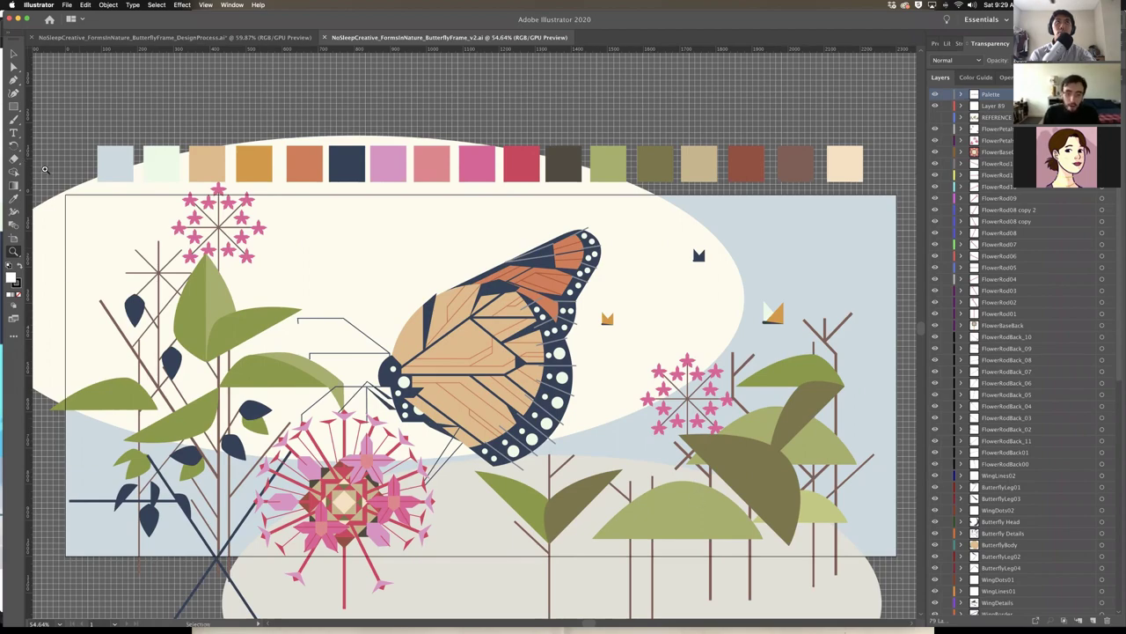
{"action": "left_click", "coordinate": [477, 389]}
{"action": "left_click", "coordinate": [477, 388]}
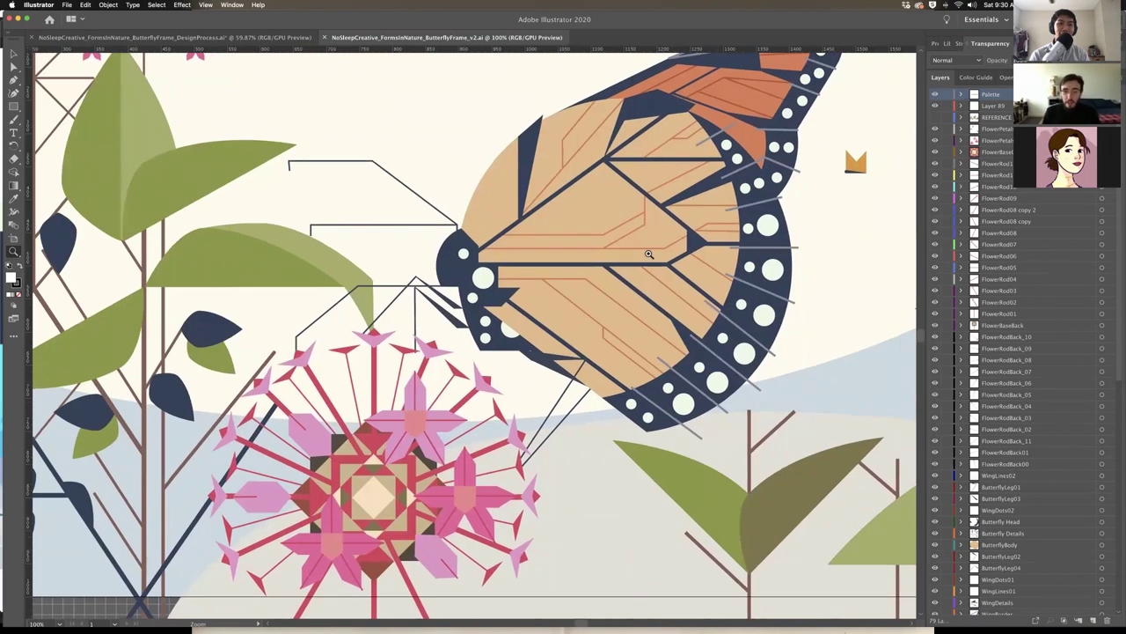
{"action": "scroll", "coordinate": [528, 308], "scroll_direction": "right", "scroll_amount": 3}
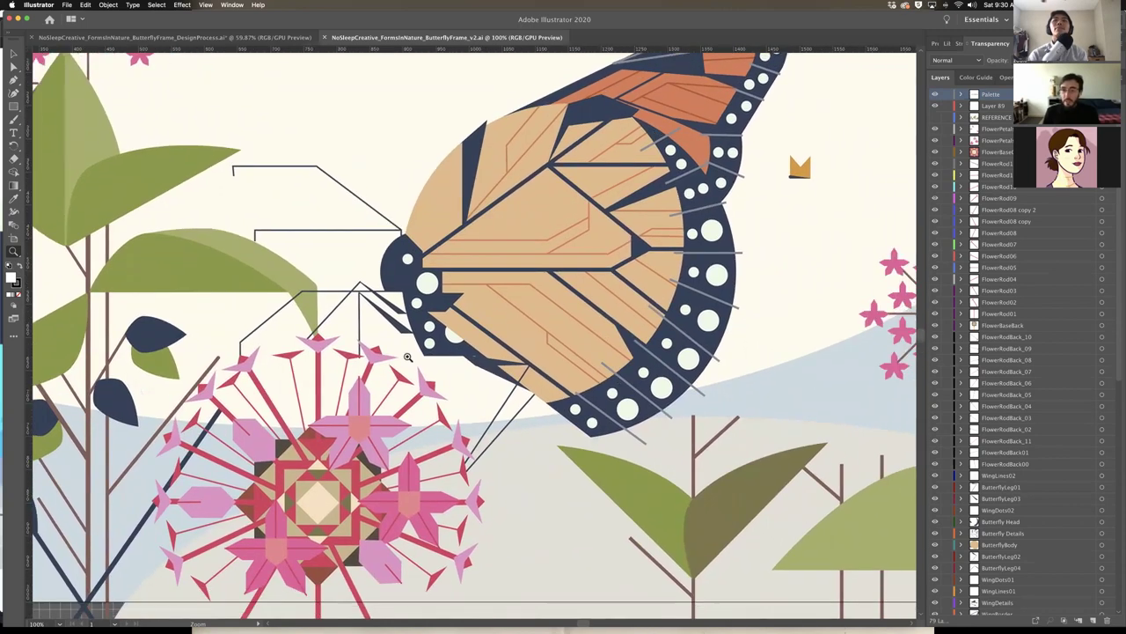
{"action": "scroll", "coordinate": [408, 357], "scroll_direction": "right", "scroll_amount": 1}
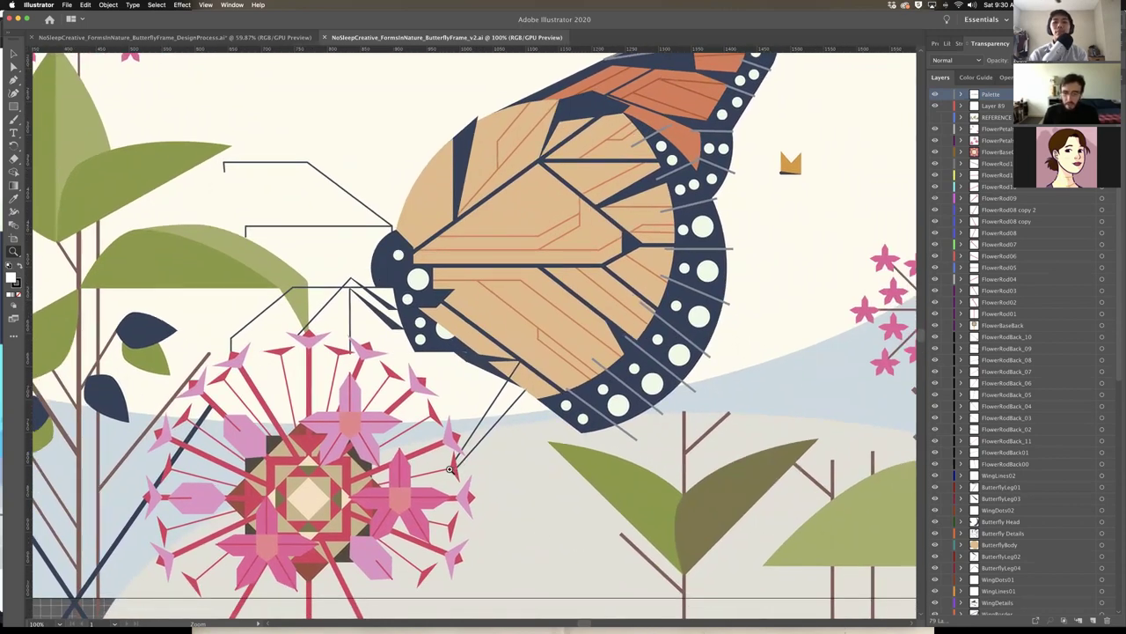
{"action": "scroll", "coordinate": [681, 467], "scroll_direction": "right", "scroll_amount": 2}
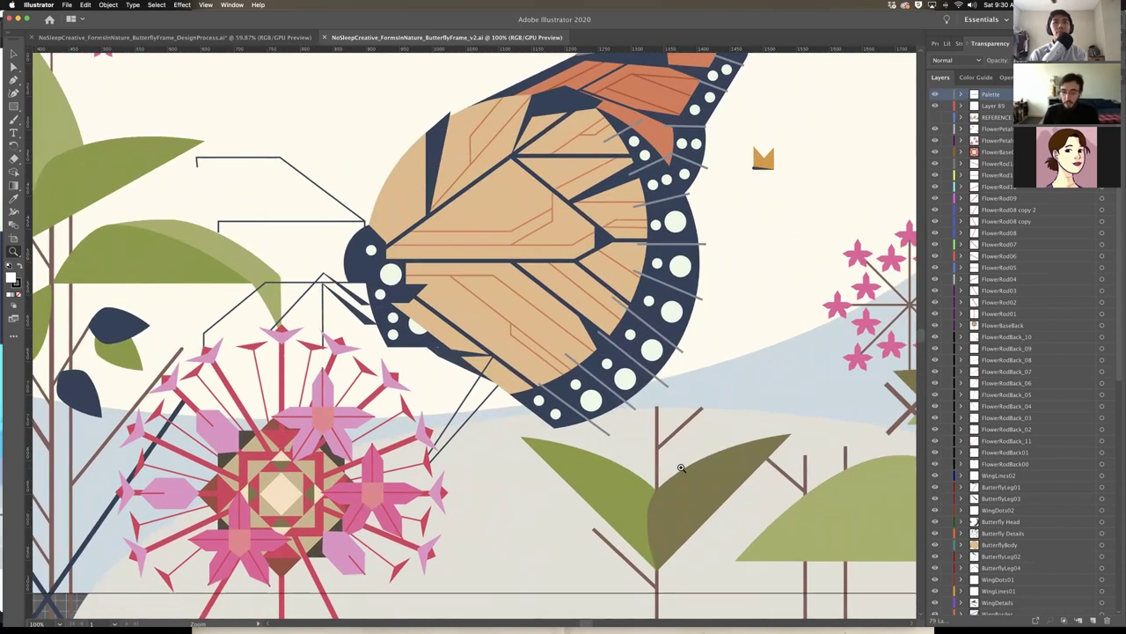
{"action": "scroll", "coordinate": [681, 468], "scroll_direction": "up", "scroll_amount": 1}
Switch to the FORMS IN NATURE video, scrub back to the butterfly shot at 00:36 and compare it with the Illustrator frame
{"action": "key", "text": "ctrl+Up"}
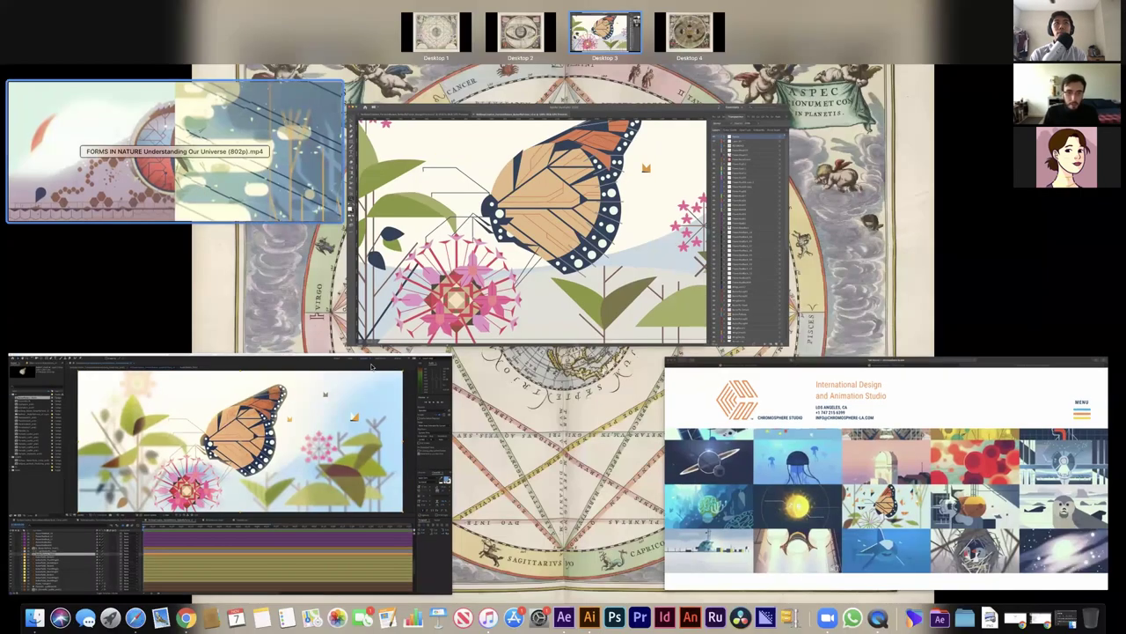
{"action": "left_click", "coordinate": [195, 182]}
{"action": "left_click", "coordinate": [465, 421]}
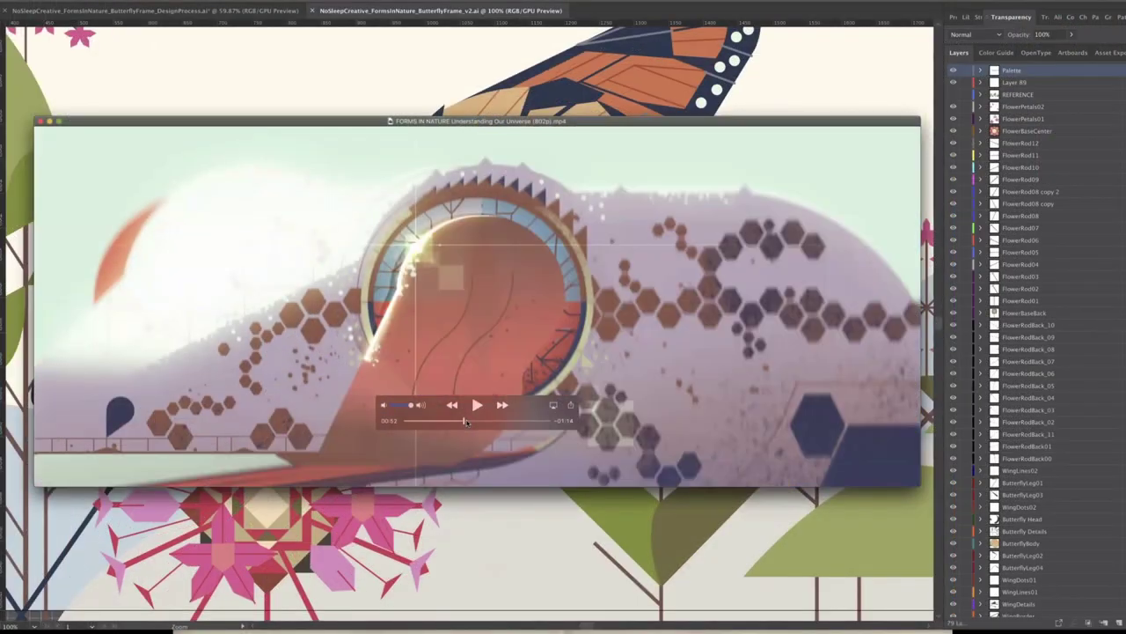
{"action": "left_click_drag", "start_coordinate": [465, 421], "coordinate": [446, 420]}
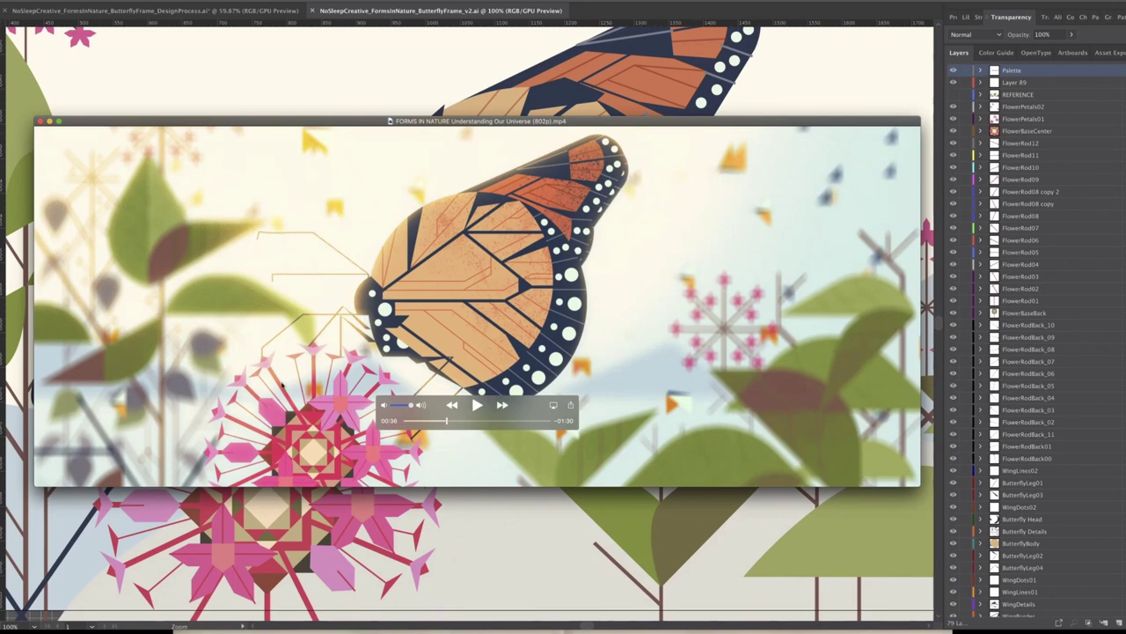
{"action": "key", "text": "space"}
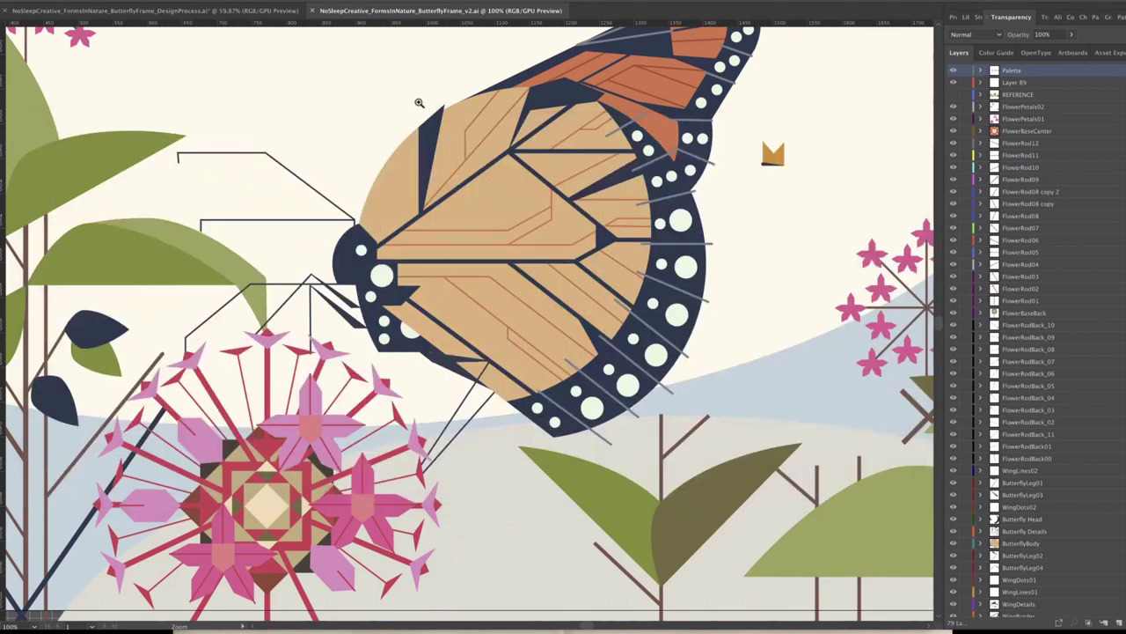
{"action": "scroll", "coordinate": [382, 151], "scroll_direction": "down", "scroll_amount": 1}
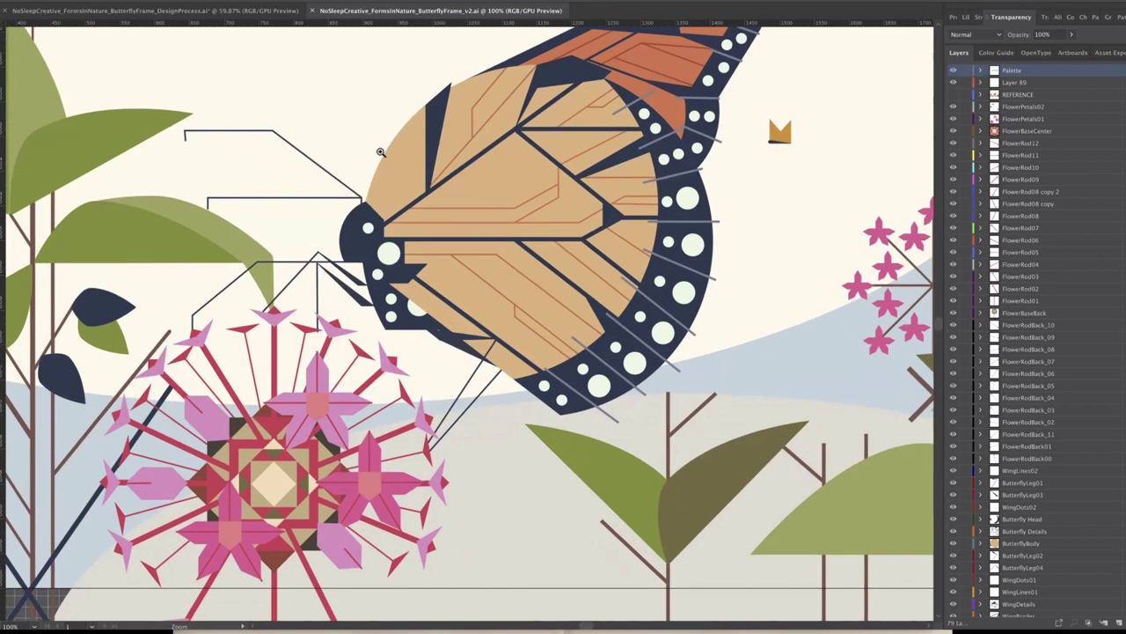
{"action": "scroll", "coordinate": [234, 260], "scroll_direction": "up", "scroll_amount": 1}
{"action": "scroll", "coordinate": [146, 354], "scroll_direction": "left", "scroll_amount": 2}
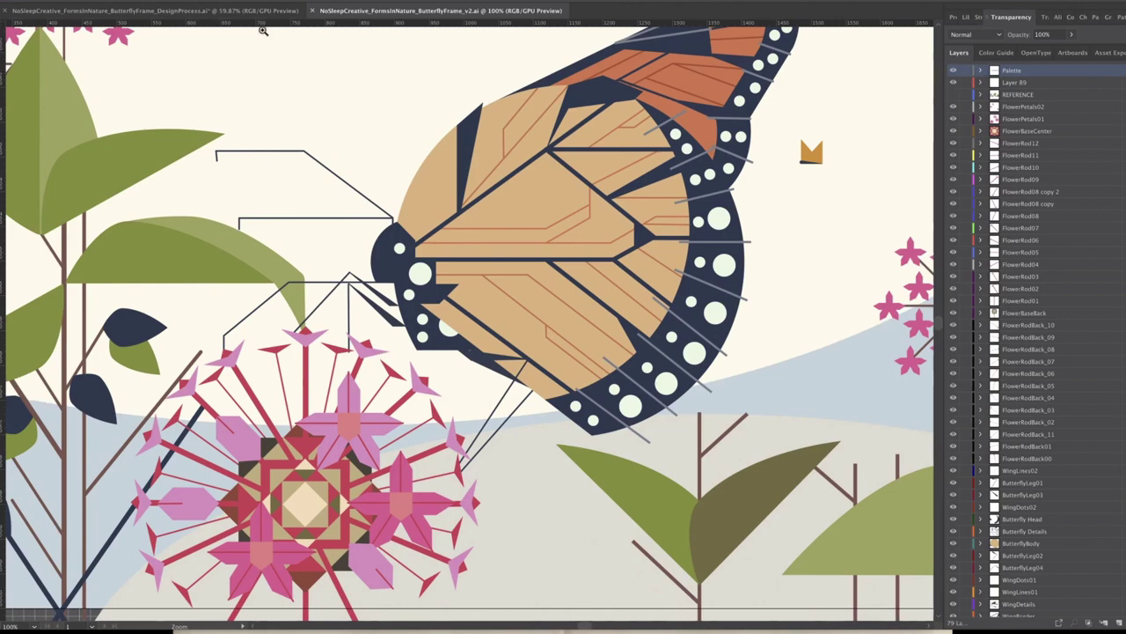
Return to the DesignProcess document and examine the concentric circles beside the artboard at 33.33% zoom
{"action": "left_click", "coordinate": [220, 14]}
{"action": "scroll", "coordinate": [527, 158], "scroll_direction": "right", "scroll_amount": 5}
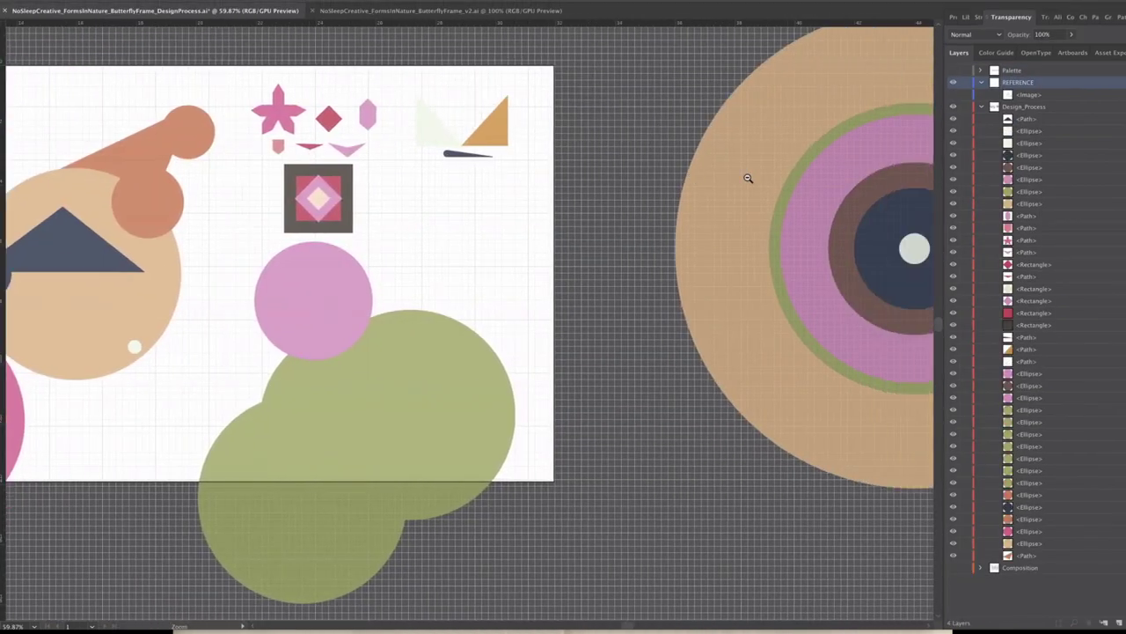
{"action": "left_click", "coordinate": [748, 177], "text": "alt"}
{"action": "left_click", "coordinate": [674, 267], "text": "alt"}
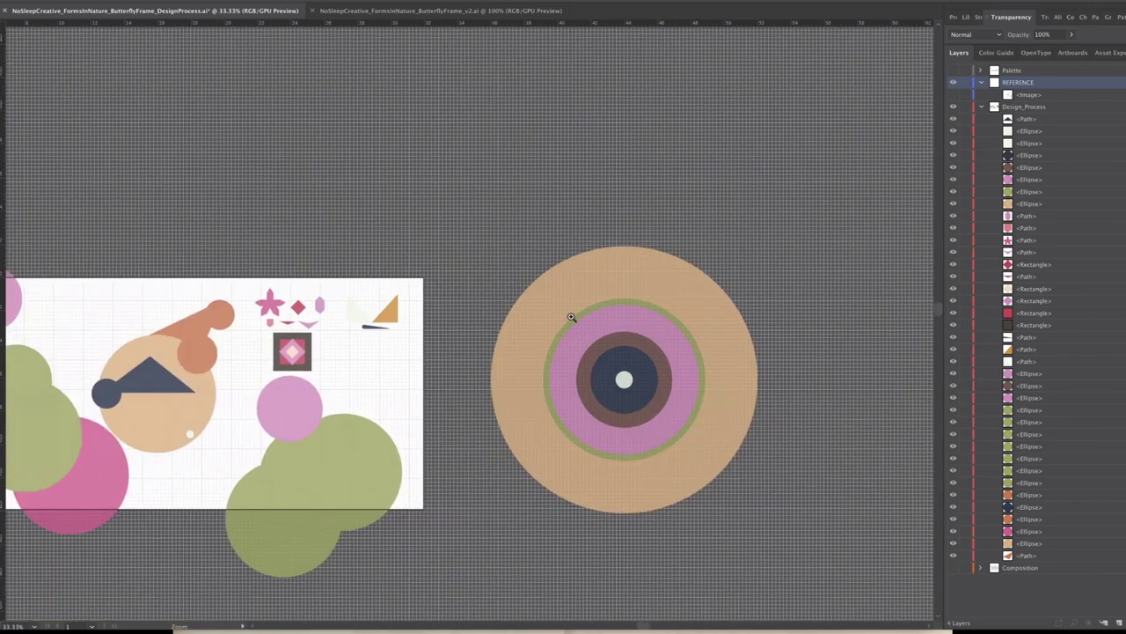
{"action": "scroll", "coordinate": [589, 194], "scroll_direction": "down", "scroll_amount": 2}
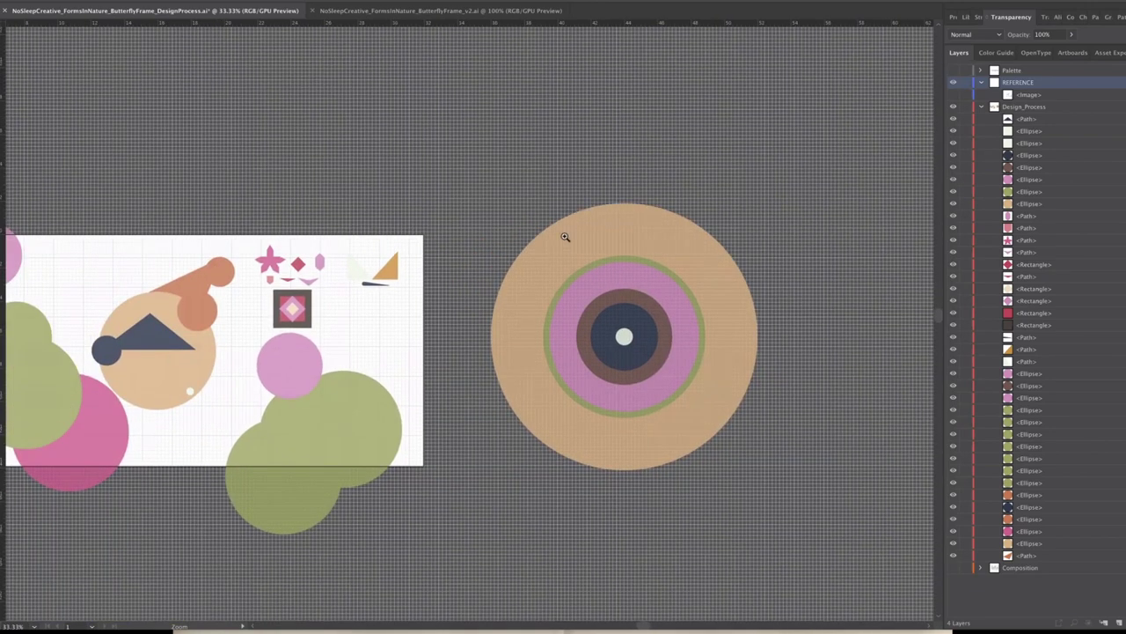
{"action": "key", "text": "v"}
Return to the ButterflyFrame_v2 document, view the composition at 66.67% and look through its list of layers
{"action": "left_click", "coordinate": [391, 6]}
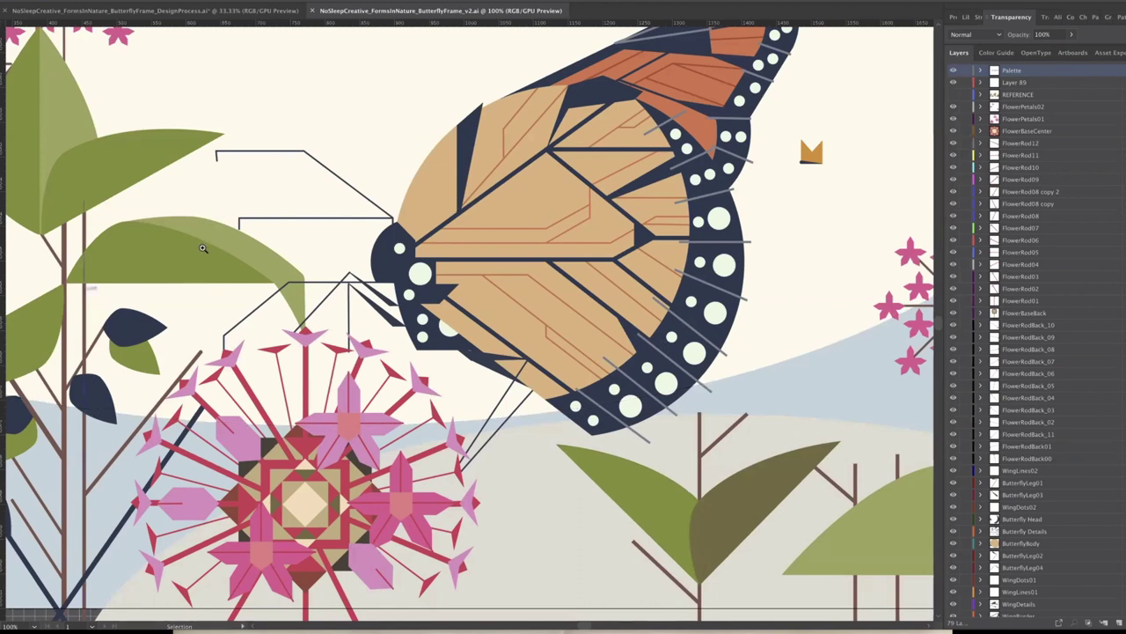
{"action": "left_click", "coordinate": [435, 242], "text": "alt"}
{"action": "scroll", "coordinate": [436, 242], "scroll_direction": "down", "scroll_amount": 1}
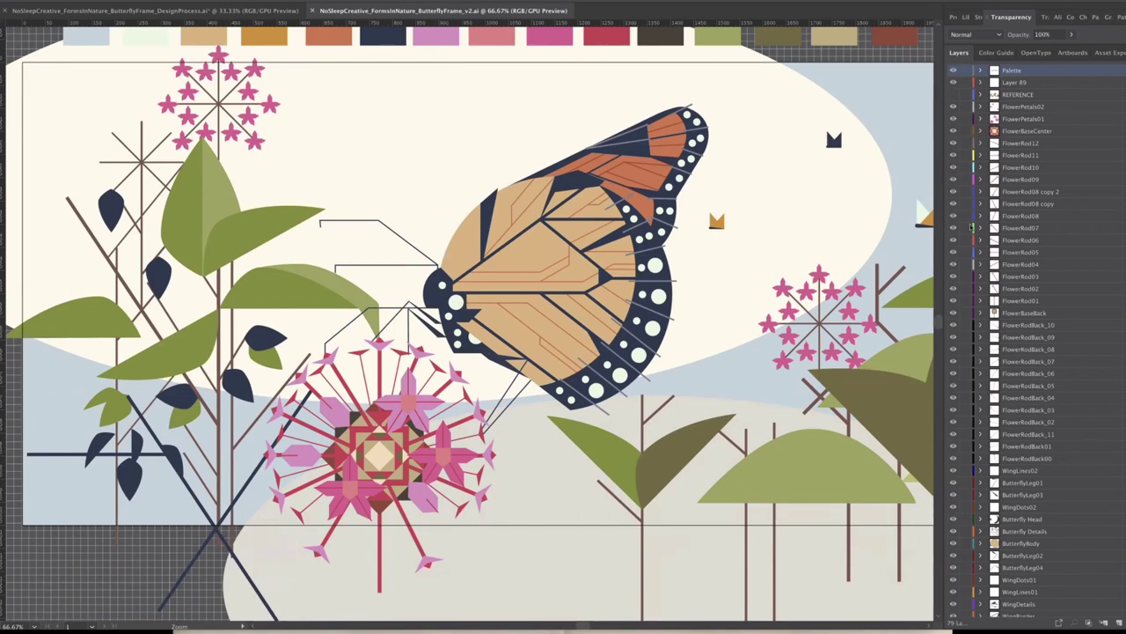
{"action": "scroll", "coordinate": [992, 87], "scroll_direction": "down", "scroll_amount": 10}
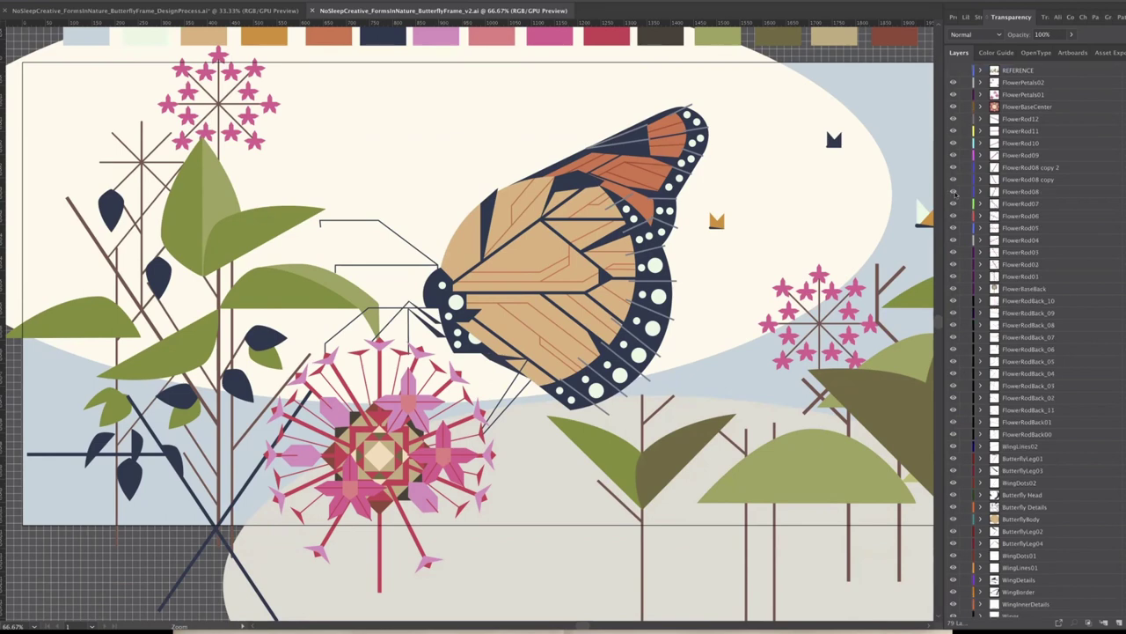
{"action": "scroll", "coordinate": [965, 225], "scroll_direction": "up", "scroll_amount": 10}
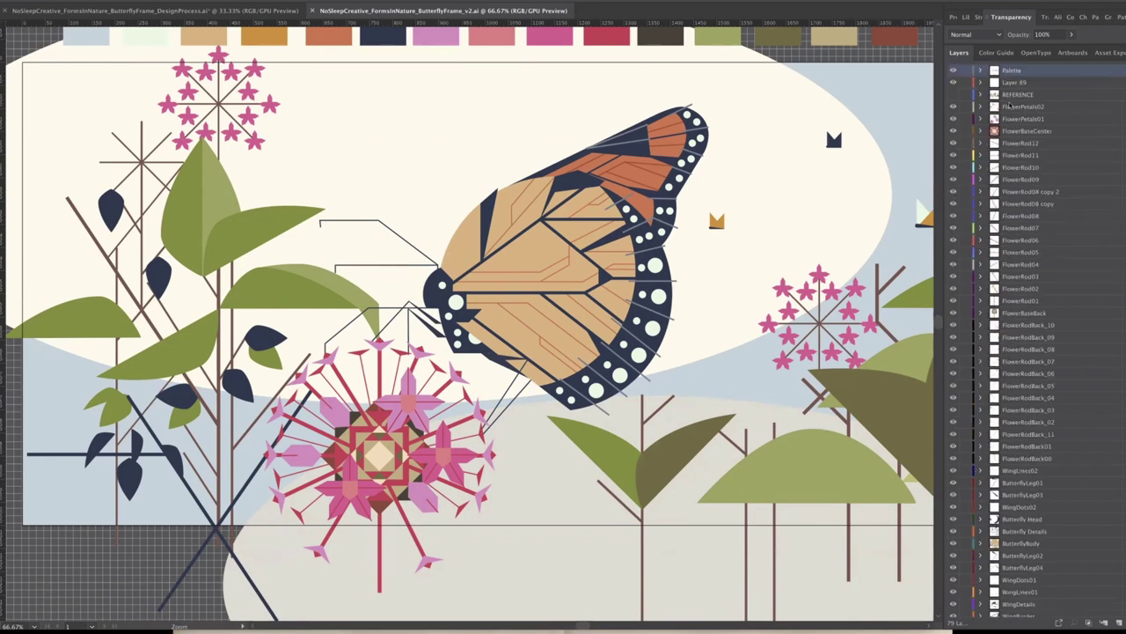
{"action": "scroll", "coordinate": [1021, 379], "scroll_direction": "down", "scroll_amount": 8}
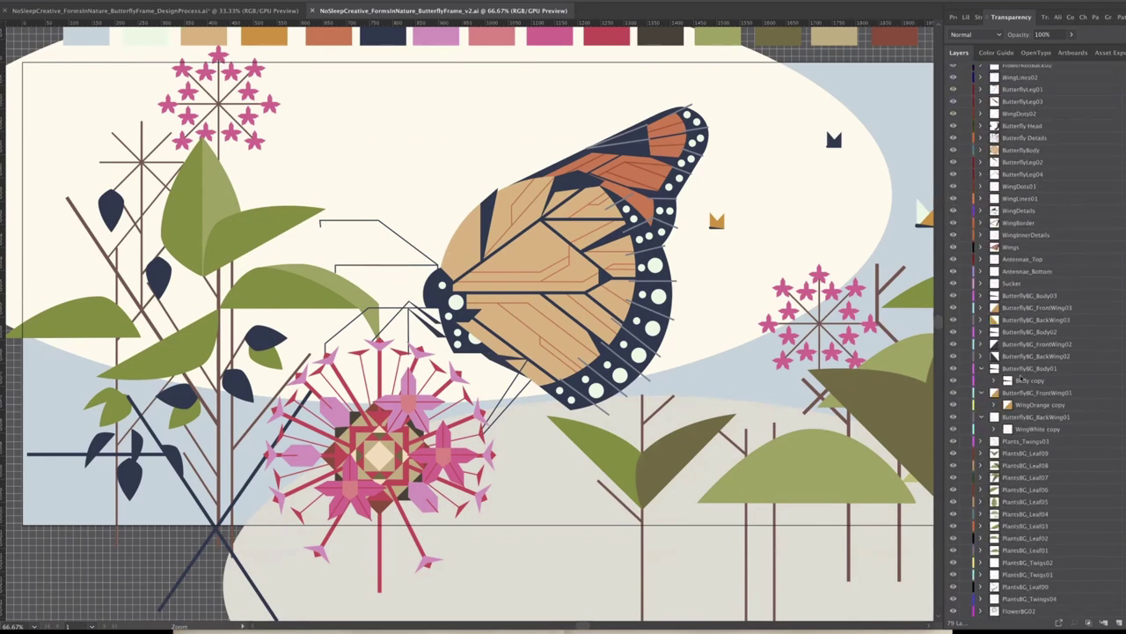
Hide all the artwork layers in ButterflyFrame_v2, including the butterflies, background plants and foreground flower
{"action": "left_click", "coordinate": [1030, 428]}
{"action": "left_click_drag", "start_coordinate": [952, 429], "coordinate": [952, 56]}
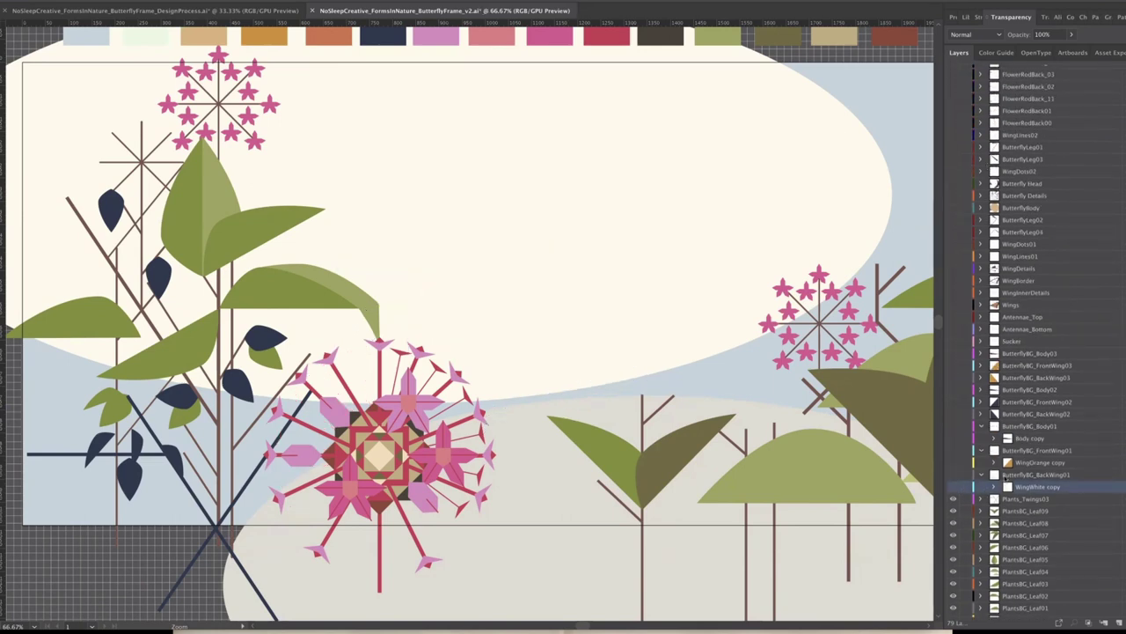
{"action": "left_click_drag", "start_coordinate": [953, 509], "coordinate": [958, 617]}
{"action": "scroll", "coordinate": [966, 315], "scroll_direction": "up", "scroll_amount": 10}
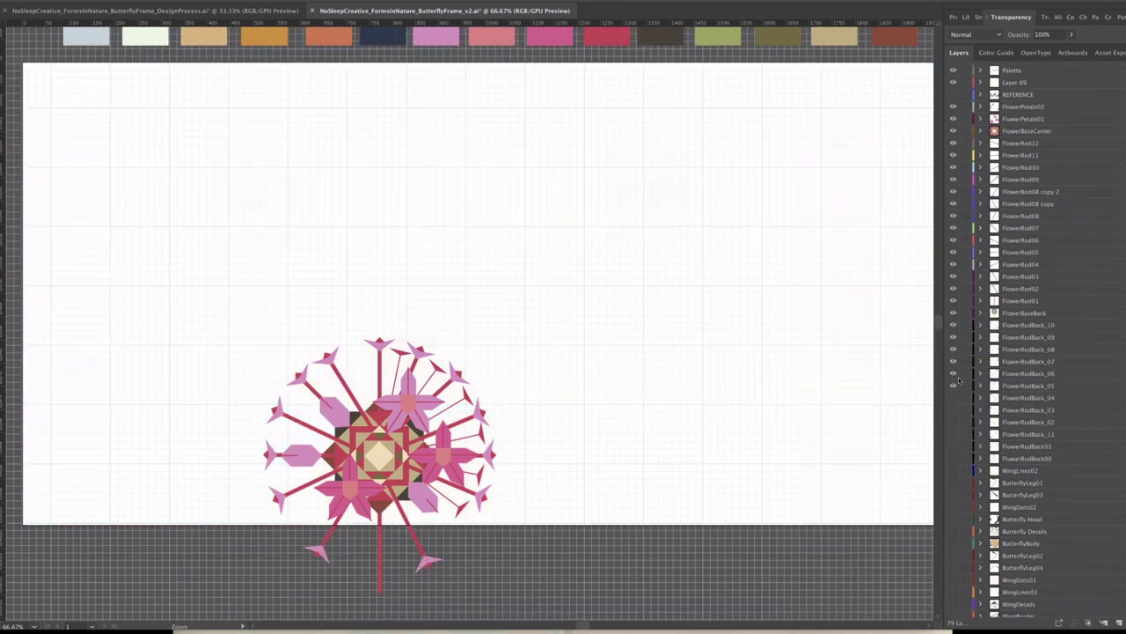
{"action": "key", "text": "ctrl+y"}
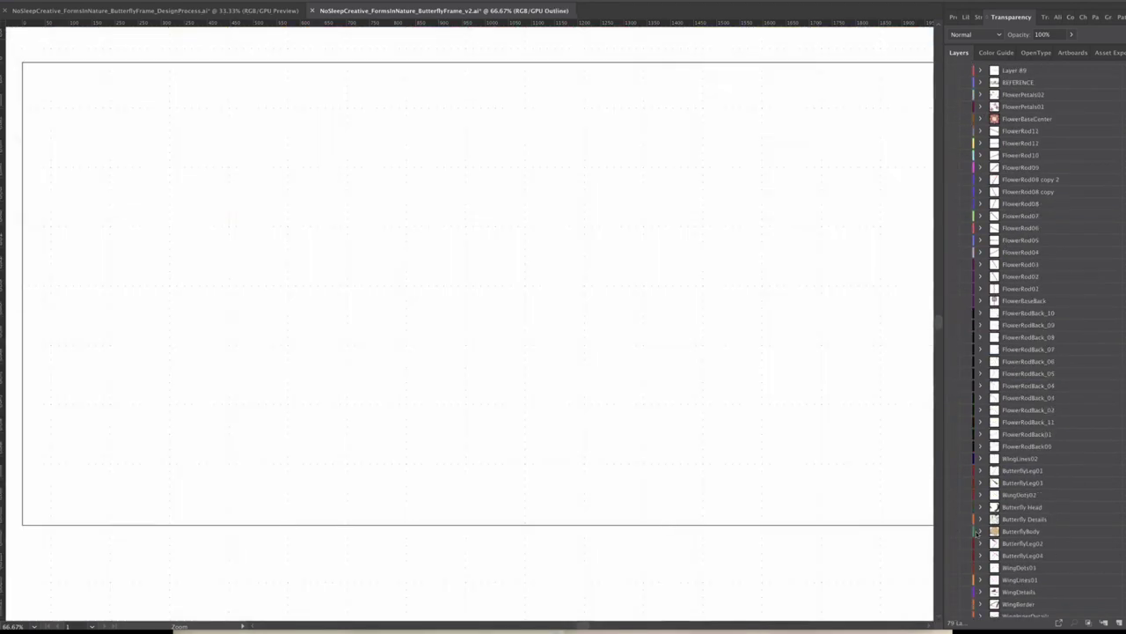
{"action": "scroll", "coordinate": [977, 531], "scroll_direction": "down", "scroll_amount": 5}
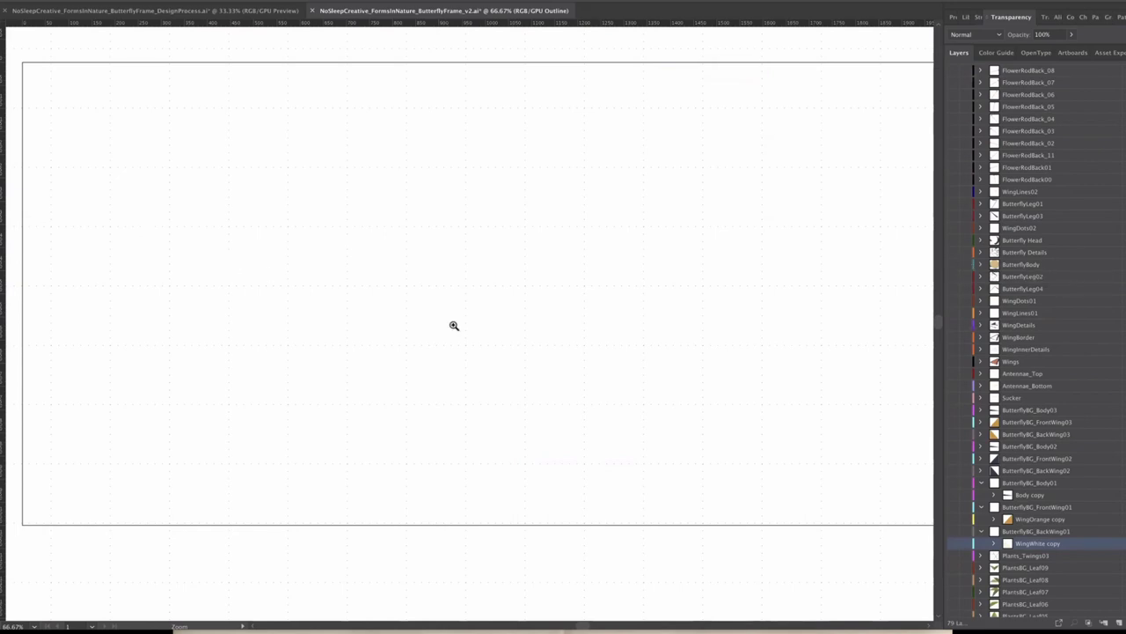
{"action": "scroll", "coordinate": [877, 319], "scroll_direction": "right", "scroll_amount": 1}
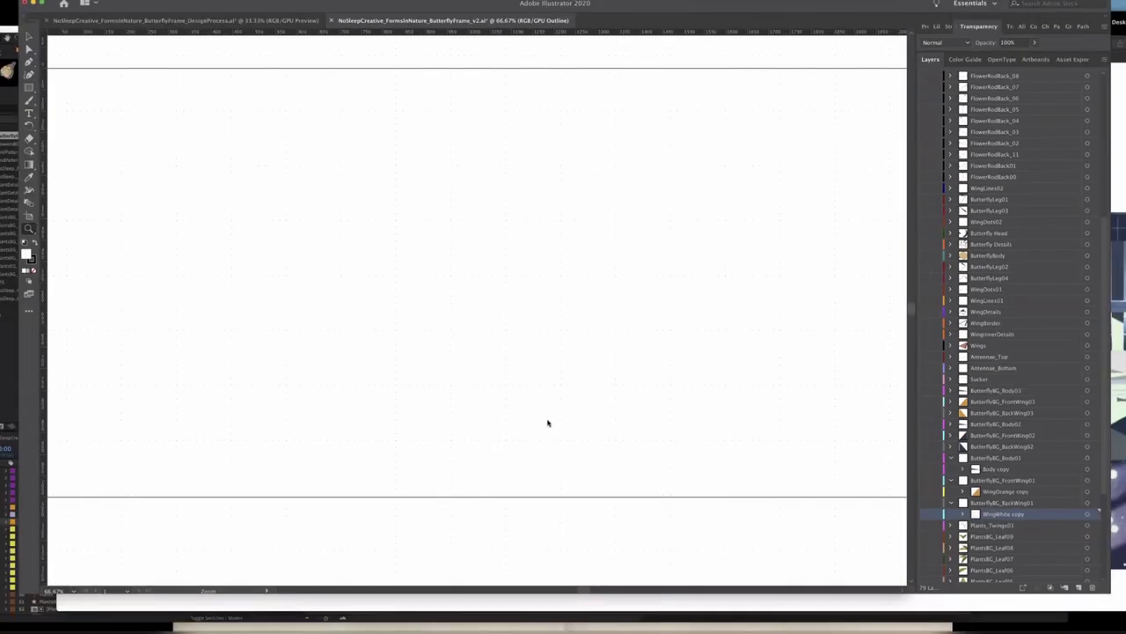
Switch to the browser's "monarch butterfly side" image results and open the related ARKive photo of a monarch on a flower
{"action": "key", "text": "ctrl+Up"}
{"action": "left_click", "coordinate": [959, 426]}
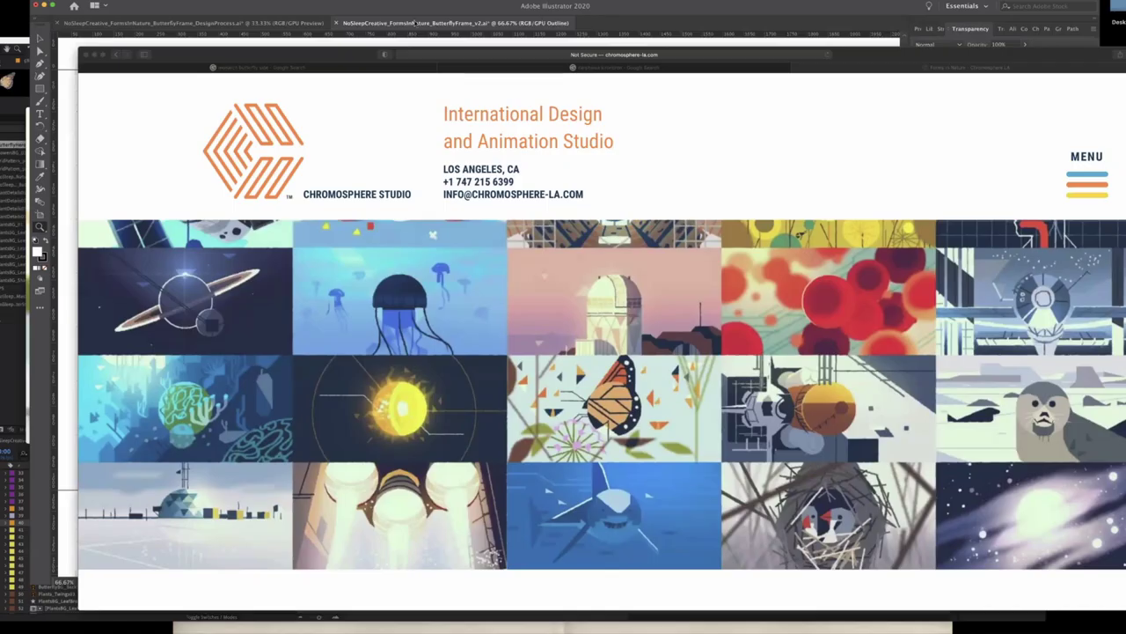
{"action": "left_click", "coordinate": [196, 19]}
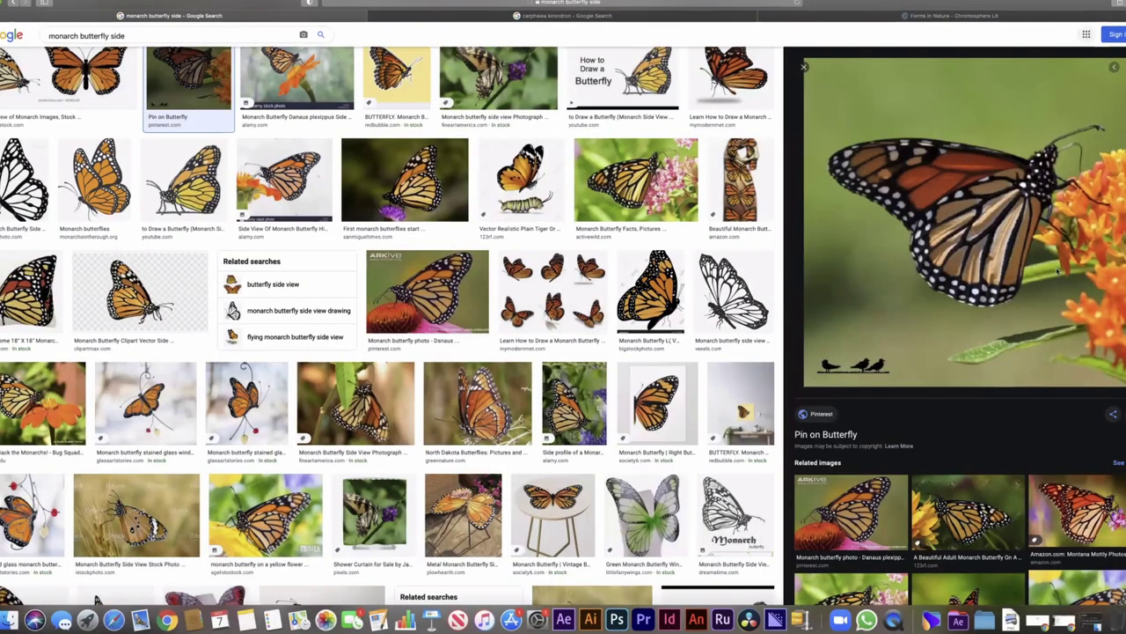
{"action": "left_click", "coordinate": [864, 504]}
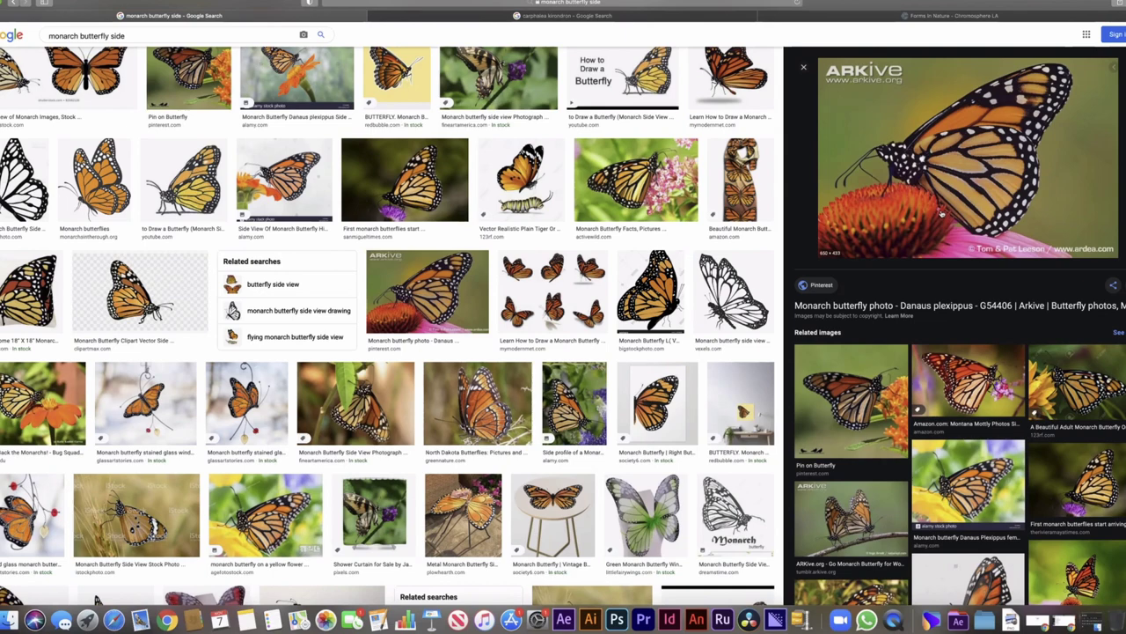
{"action": "key", "text": "ctrl+Up"}
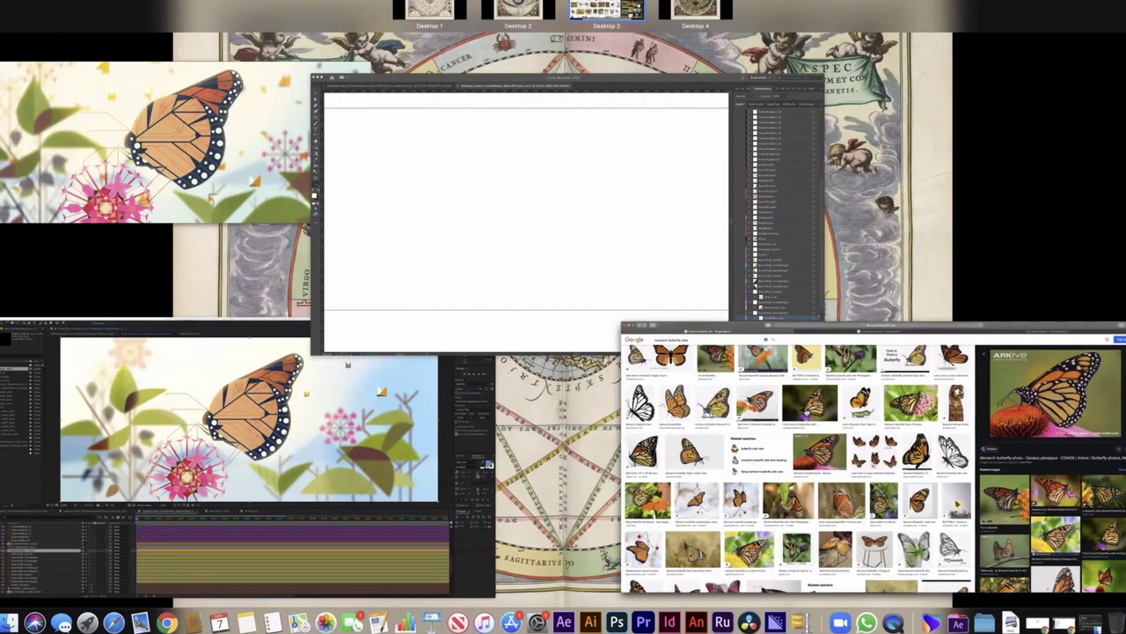
{"action": "left_click", "coordinate": [805, 411]}
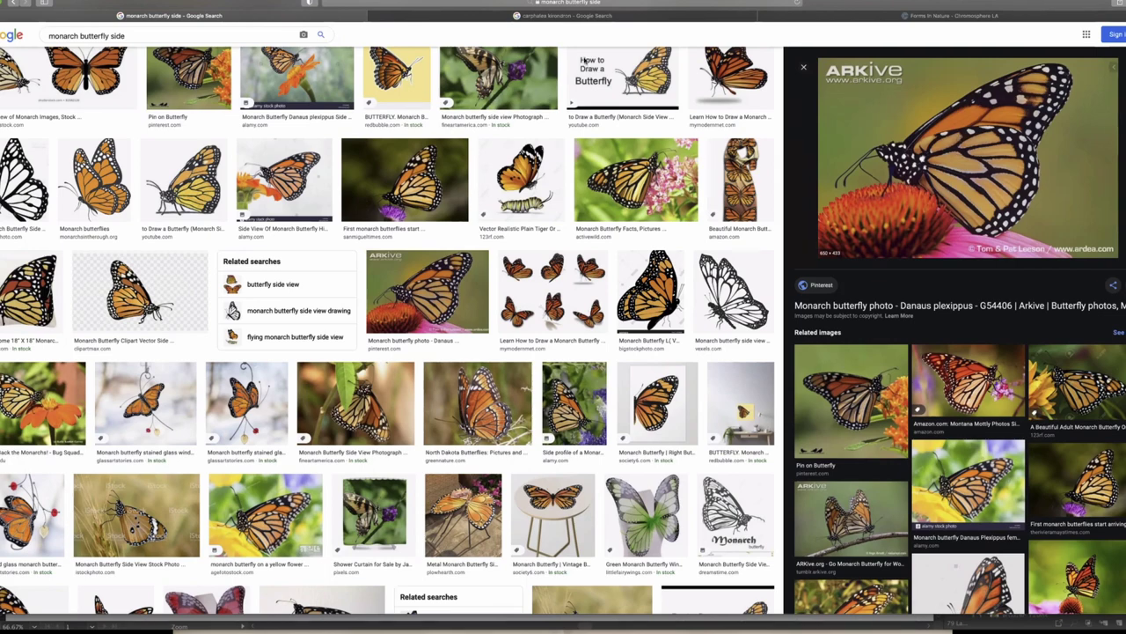
Bring up the FORMS IN NATURE video and place it beside the ARKive monarch photo to compare the two butterflies
{"action": "key", "text": "ctrl+Up"}
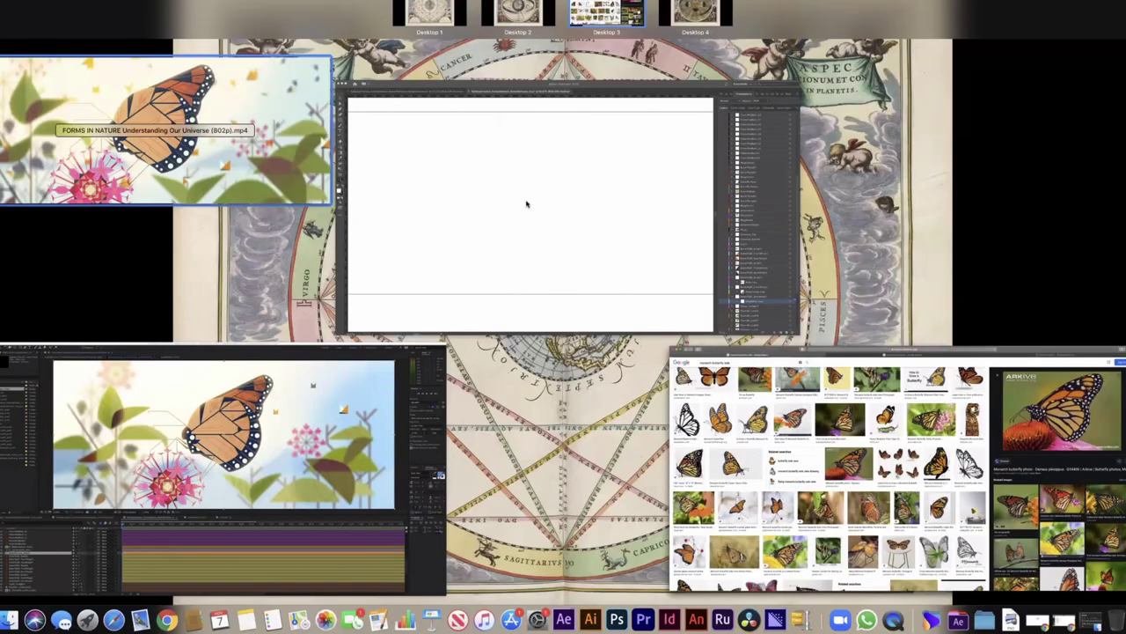
{"action": "left_click", "coordinate": [164, 131]}
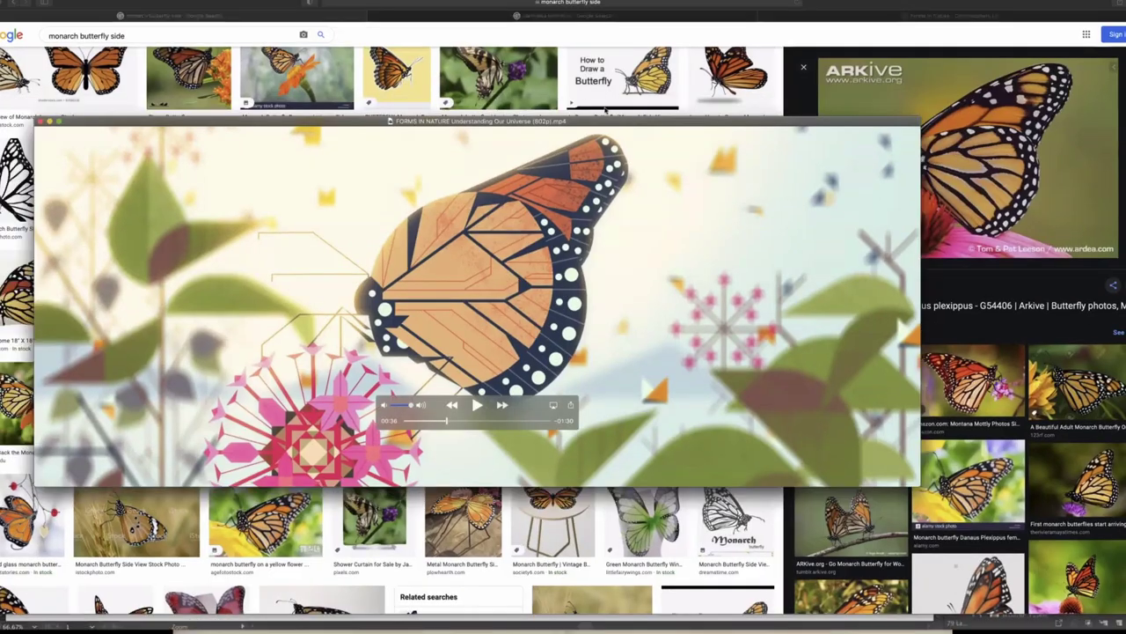
{"action": "left_click_drag", "start_coordinate": [424, 185], "coordinate": [360, 154]}
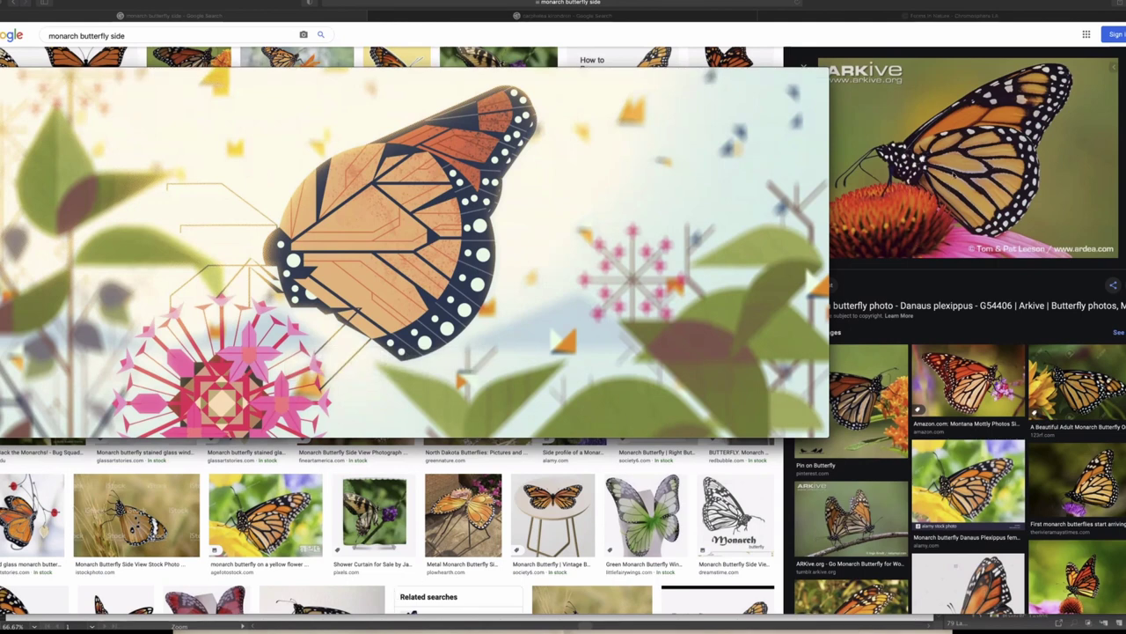
{"action": "mouse_move", "coordinate": [370, 242]}
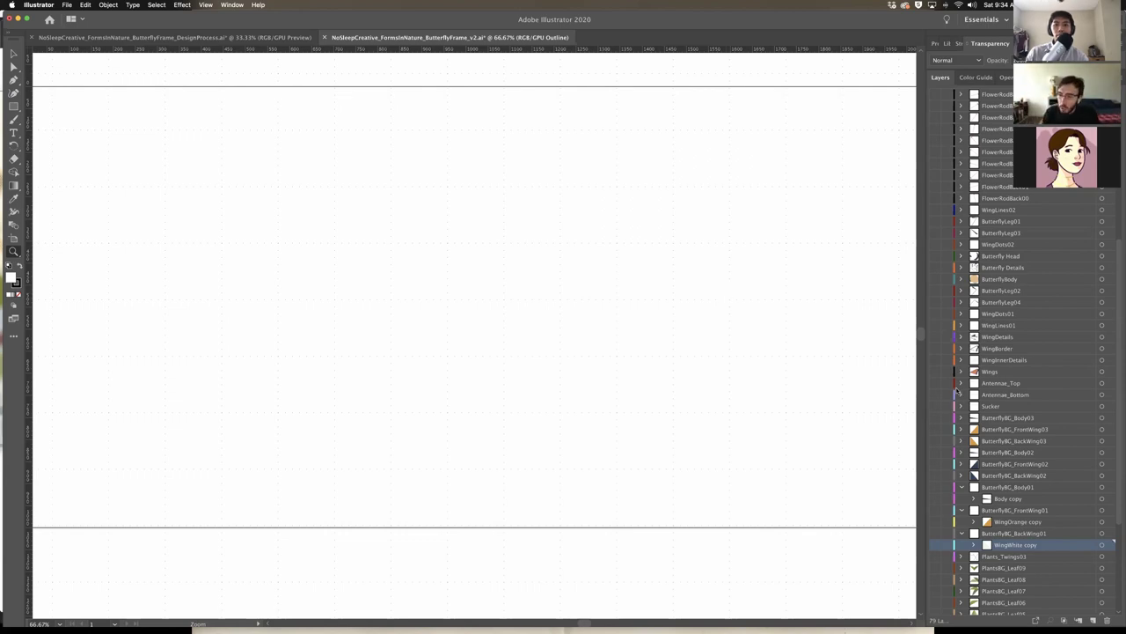
In Illustrator, make only the ButterflyBody layer of ButterflyFrame_v2 visible and view it in preview mode
{"action": "scroll", "coordinate": [956, 385], "scroll_direction": "up", "scroll_amount": 5}
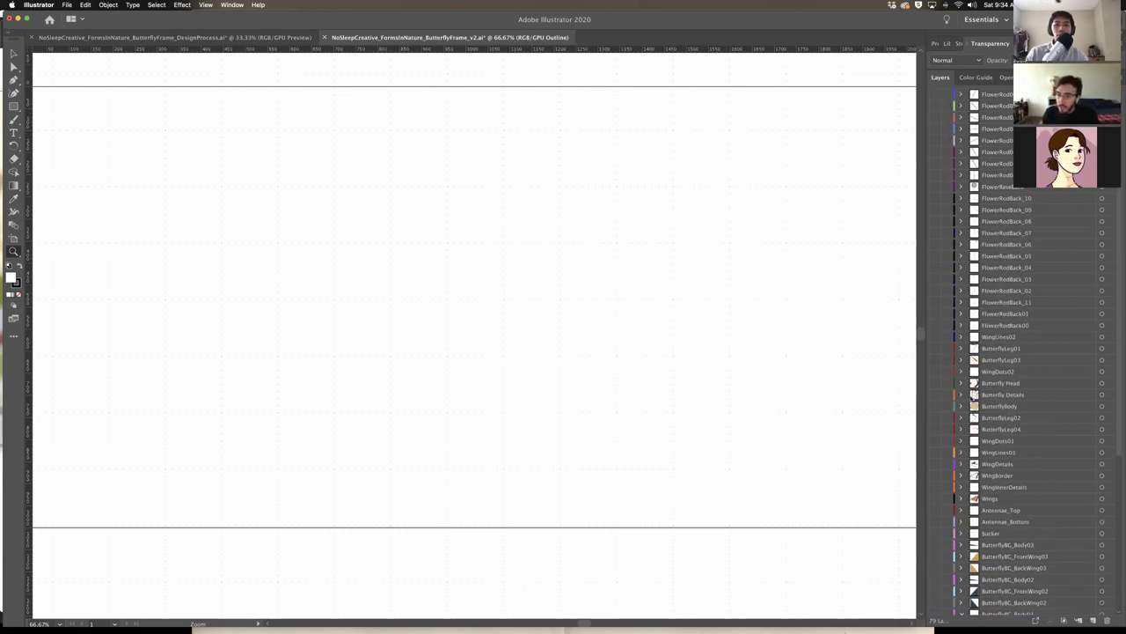
{"action": "left_click", "coordinate": [934, 407]}
{"action": "key", "text": "super+y"}
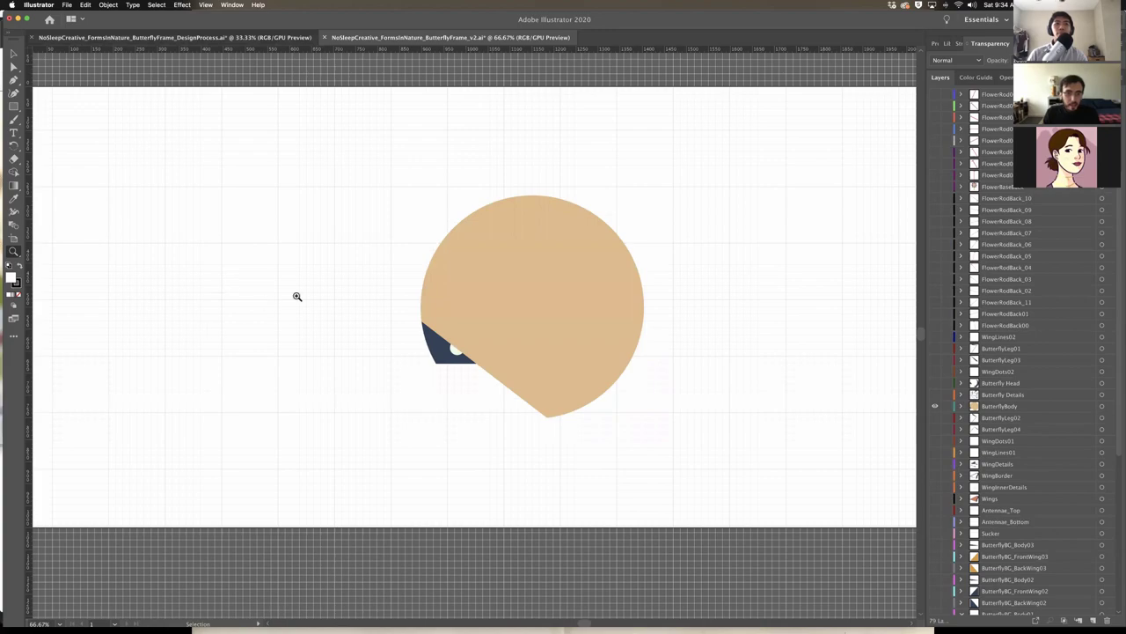
Compare with the butterfly's basic circles and triangle in the DesignProcess document at 66.67%, then return to ButterflyFrame_v2
{"action": "key", "text": "super+grave"}
{"action": "scroll", "coordinate": [389, 461], "scroll_direction": "left", "scroll_amount": 5}
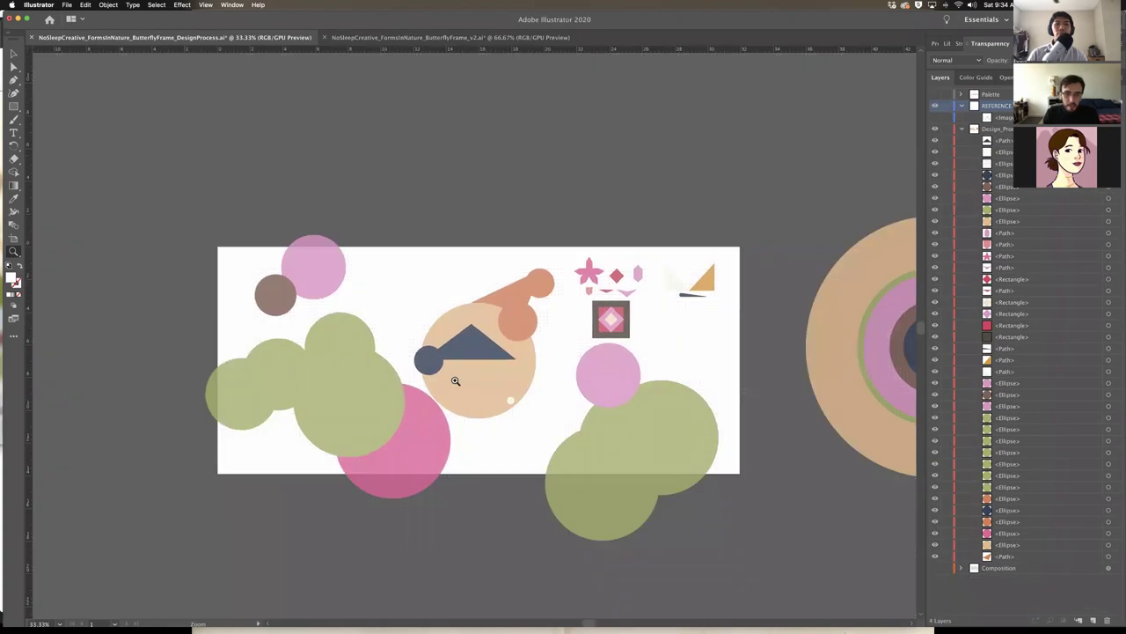
{"action": "scroll", "coordinate": [255, 453], "scroll_direction": "up", "scroll_amount": 3}
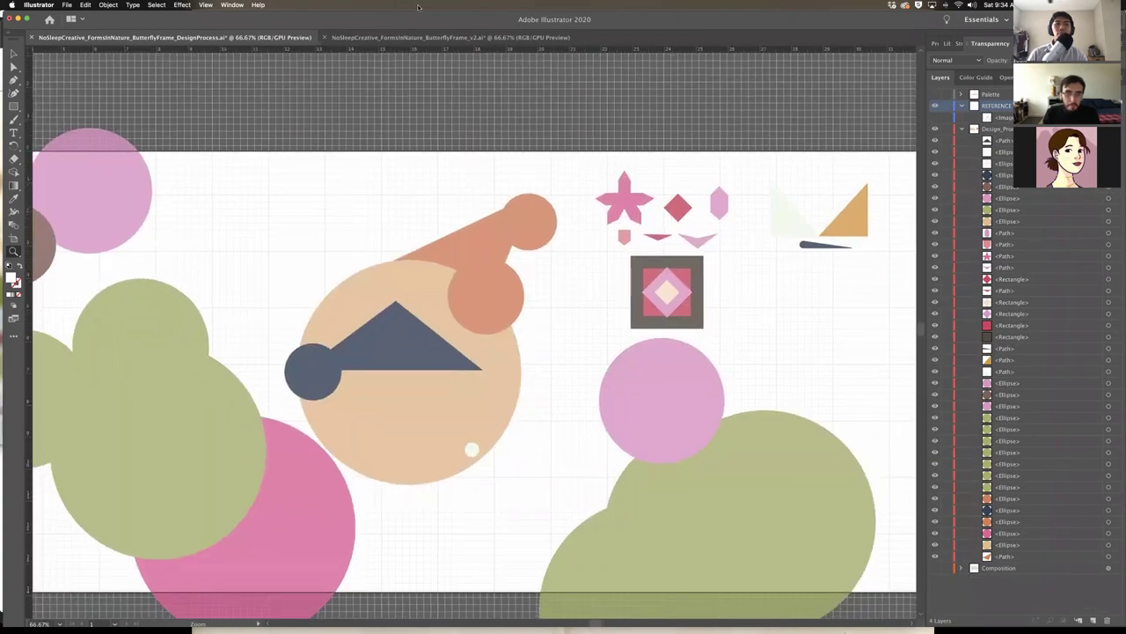
{"action": "left_click_drag", "start_coordinate": [516, 377], "coordinate": [558, 361]}
{"action": "key", "text": "super+grave"}
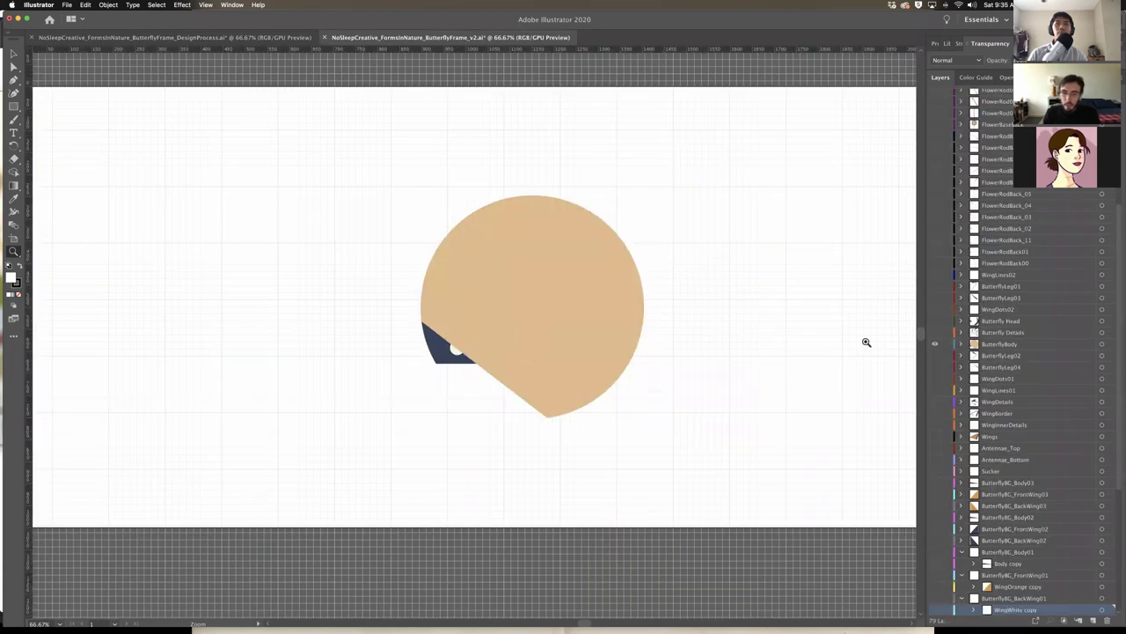
Expand the ButterflyBody and Butterfly Head layers and make the Butterfly Head layer visible
{"action": "left_click", "coordinate": [960, 344]}
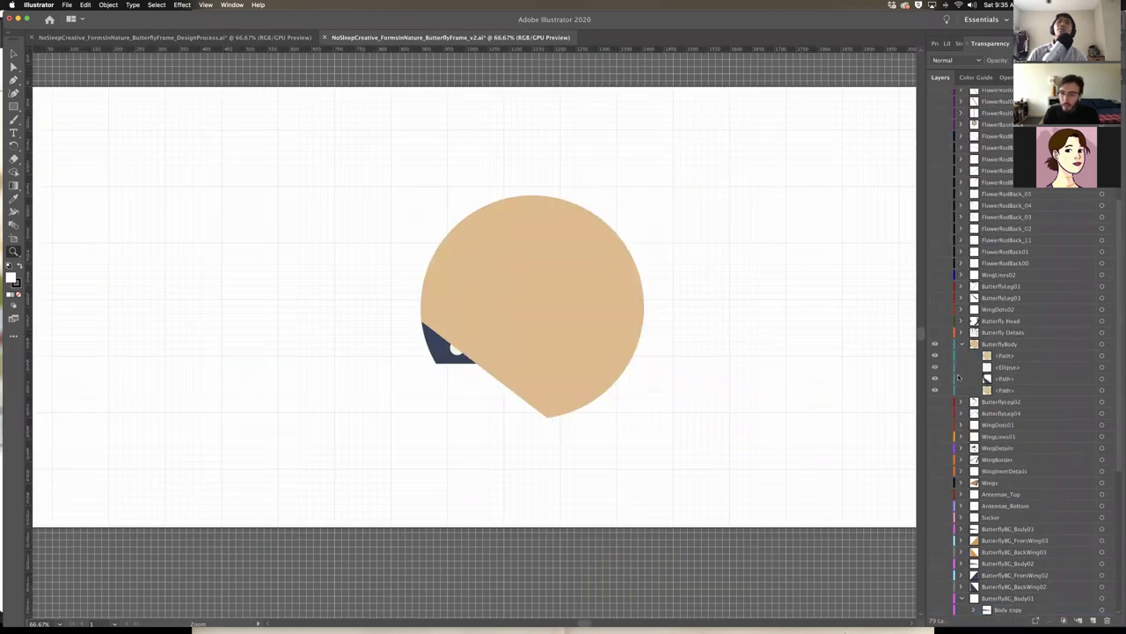
{"action": "left_click", "coordinate": [961, 321]}
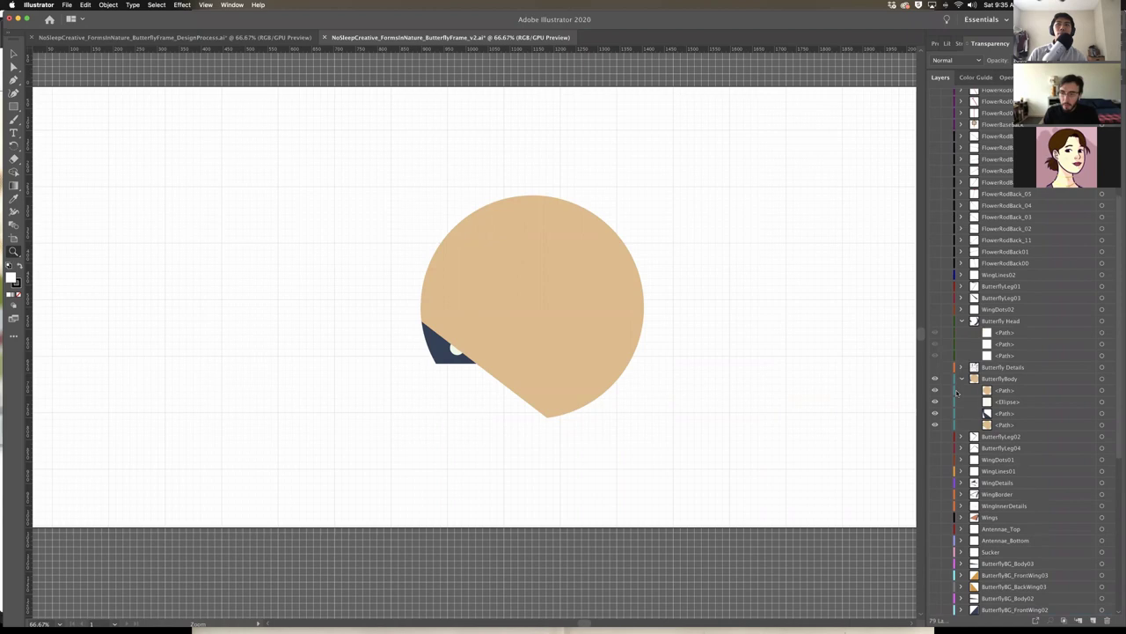
{"action": "left_click", "coordinate": [935, 321]}
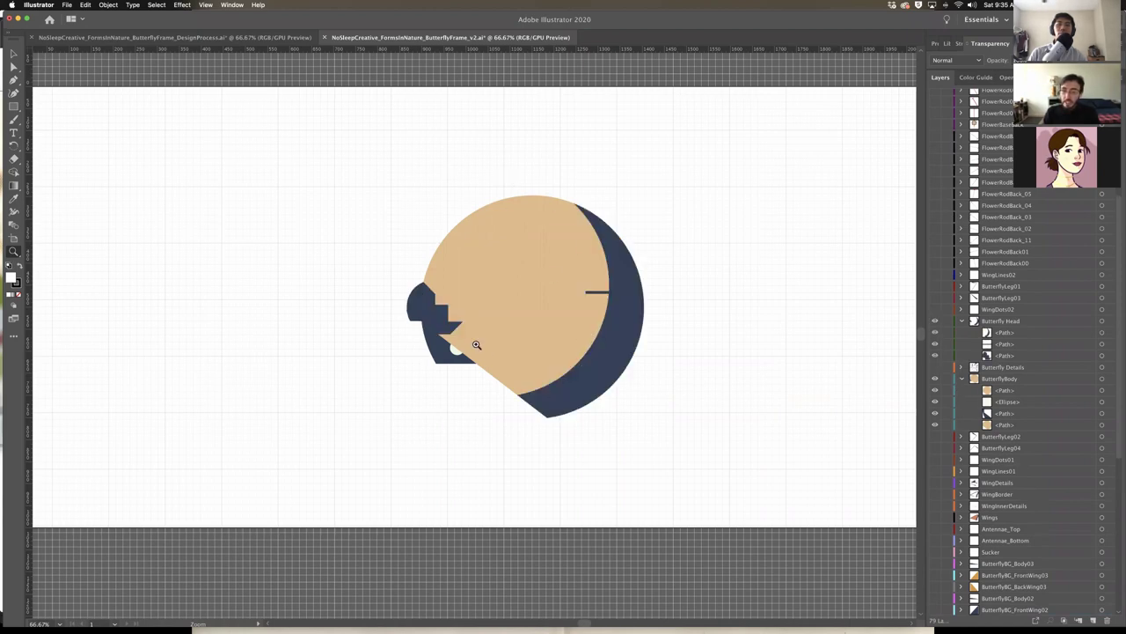
Draw a tan circle with the Ellipse tool over the butterfly body and align it with the body's outline
{"action": "left_click", "coordinate": [14, 53]}
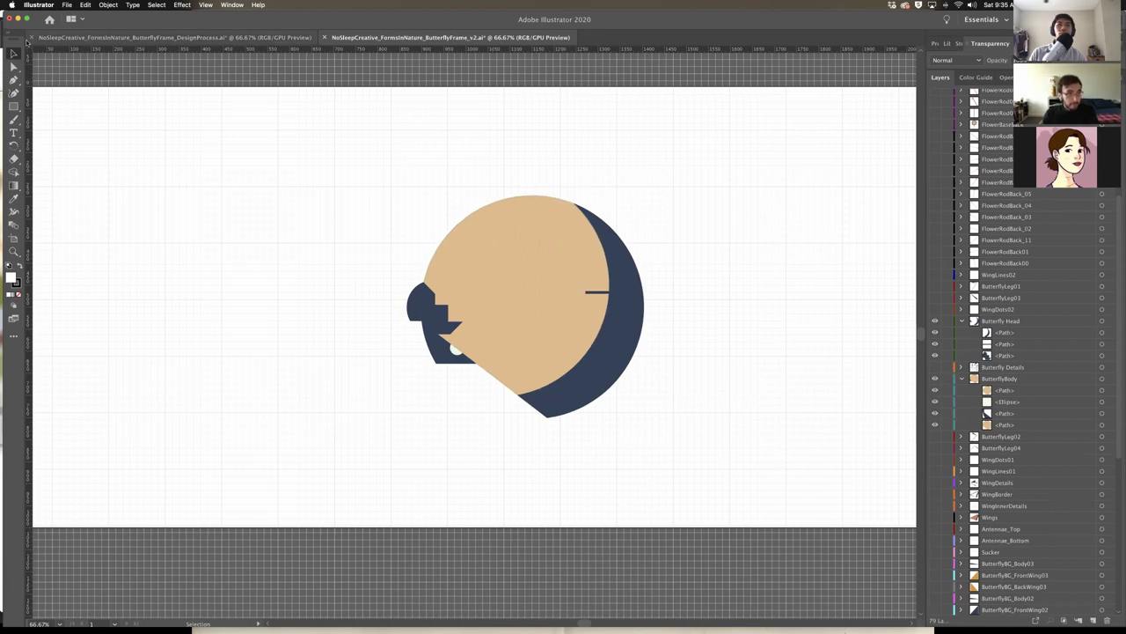
{"action": "left_click", "coordinate": [495, 284]}
{"action": "left_click_drag", "start_coordinate": [13, 106], "coordinate": [51, 120]}
{"action": "left_click_drag", "start_coordinate": [447, 170], "coordinate": [618, 417]}
{"action": "key", "text": "v"}
{"action": "left_click_drag", "start_coordinate": [636, 242], "coordinate": [609, 261]}
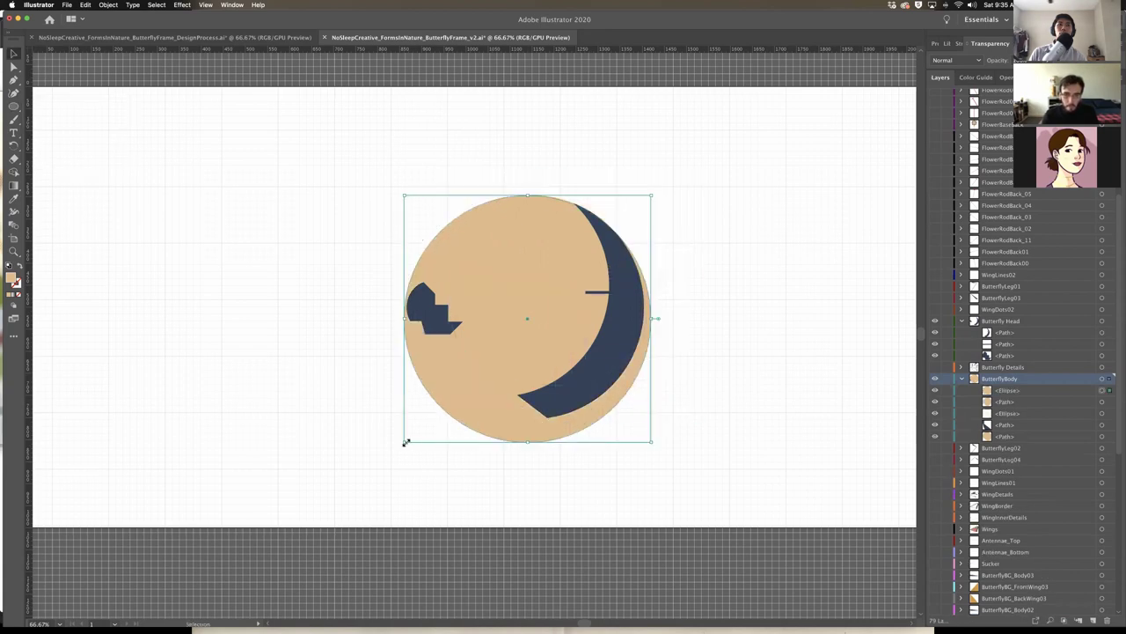
Move the tan circle to the empty space beside the butterfly and adjust its size to suit the body
{"action": "left_click_drag", "start_coordinate": [405, 442], "coordinate": [416, 430]}
{"action": "left_click_drag", "start_coordinate": [517, 221], "coordinate": [263, 221]}
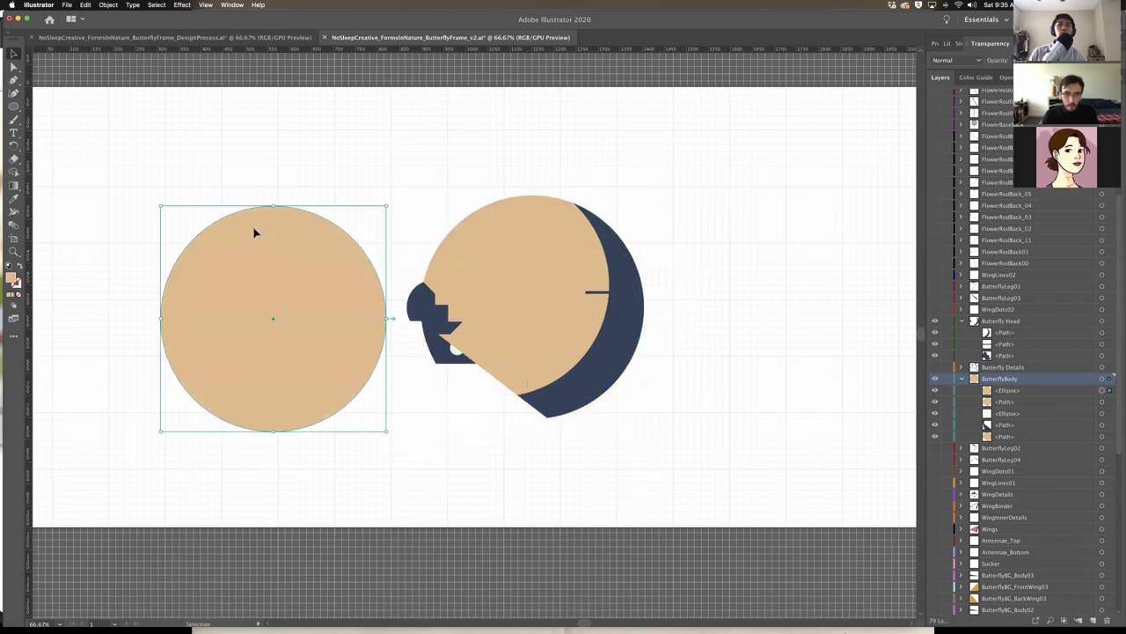
{"action": "left_click_drag", "start_coordinate": [389, 205], "coordinate": [397, 195]}
{"action": "left_click_drag", "start_coordinate": [225, 266], "coordinate": [208, 262]}
{"action": "scroll", "coordinate": [230, 269], "scroll_direction": "left", "scroll_amount": 2}
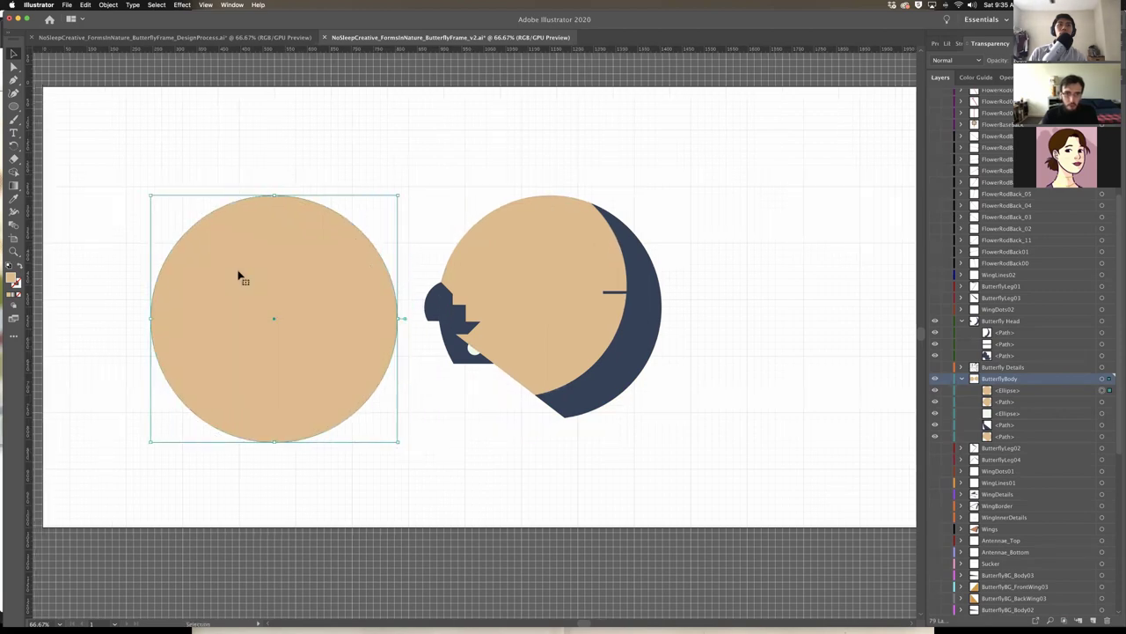
Duplicate the tan circle with a diagonal offset up and to the left, and fill the circle beneath with 0C0906
{"action": "left_click_drag", "start_coordinate": [390, 308], "coordinate": [362, 285]}
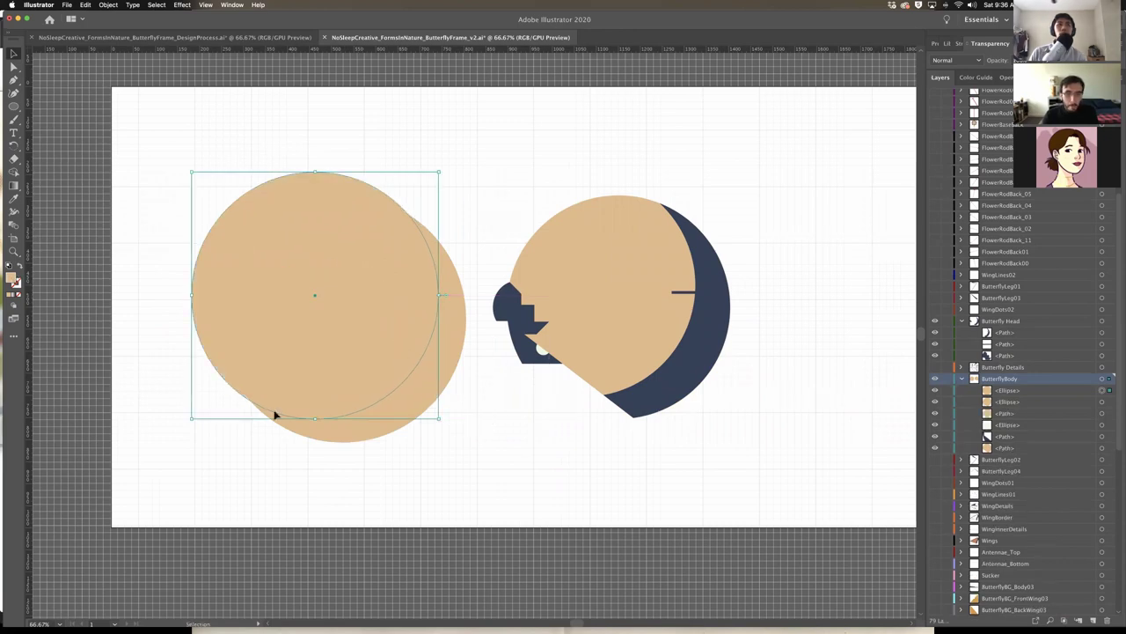
{"action": "left_click", "coordinate": [320, 428]}
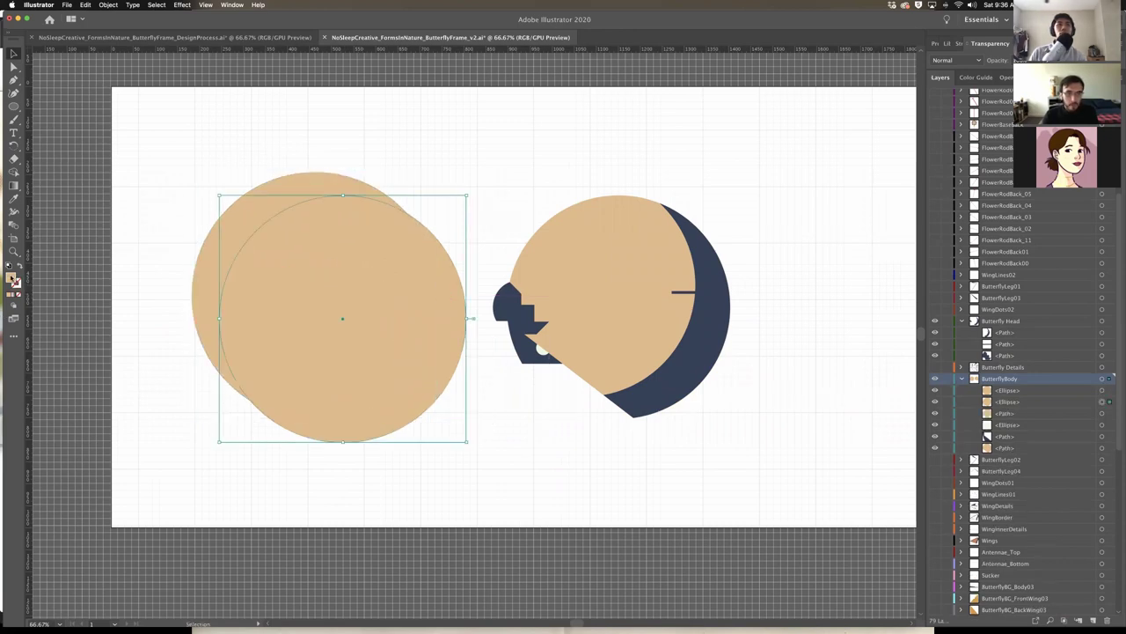
{"action": "double_click", "coordinate": [13, 278]}
{"action": "type", "text": "0C0906"}
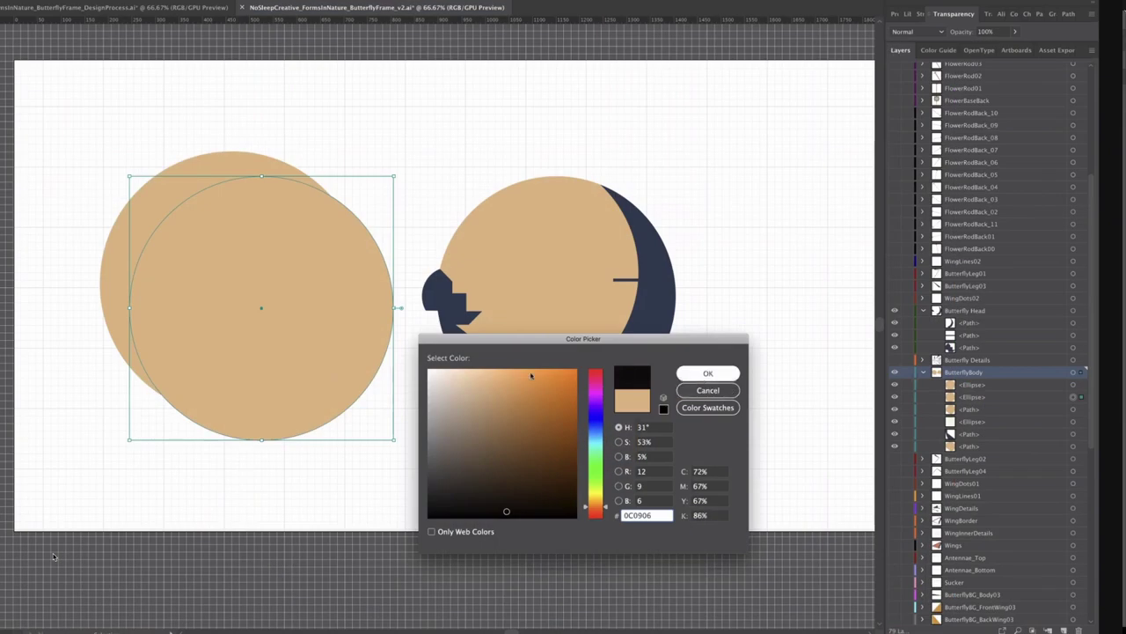
{"action": "key", "text": "Return"}
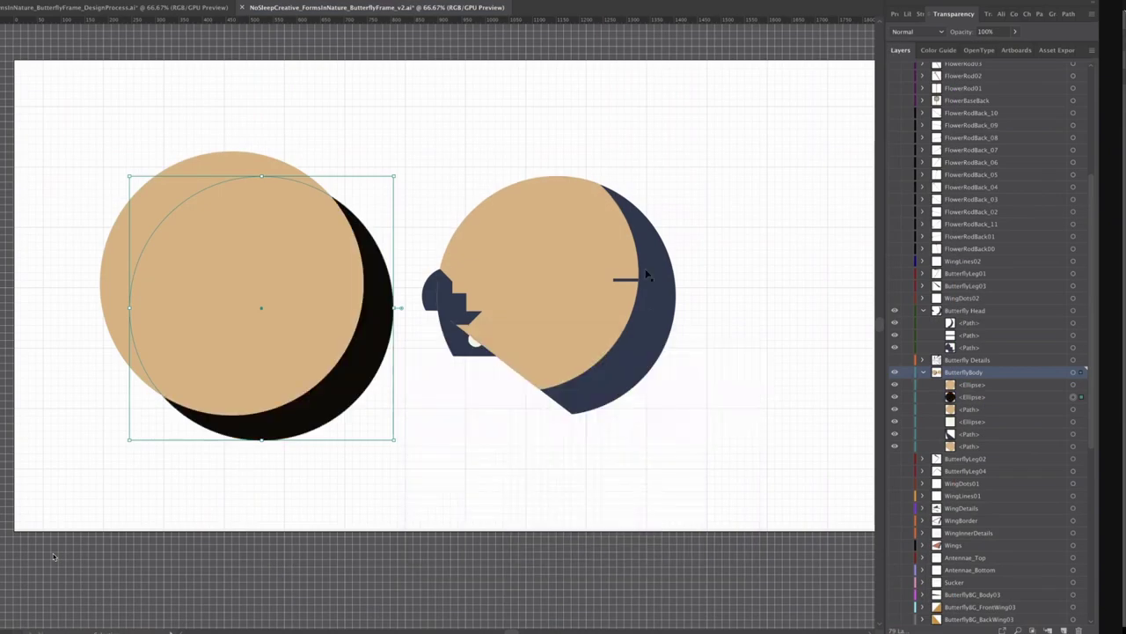
Duplicate the tan circle in place, directly in front of the original
{"action": "left_click", "coordinate": [185, 198]}
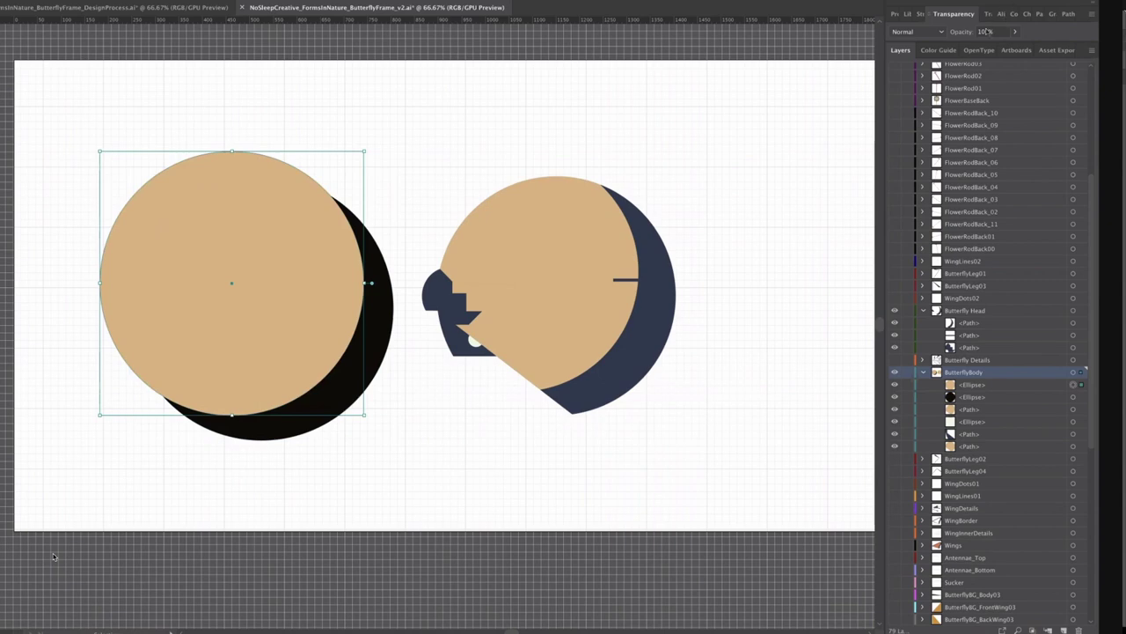
{"action": "left_click", "coordinate": [1039, 14]}
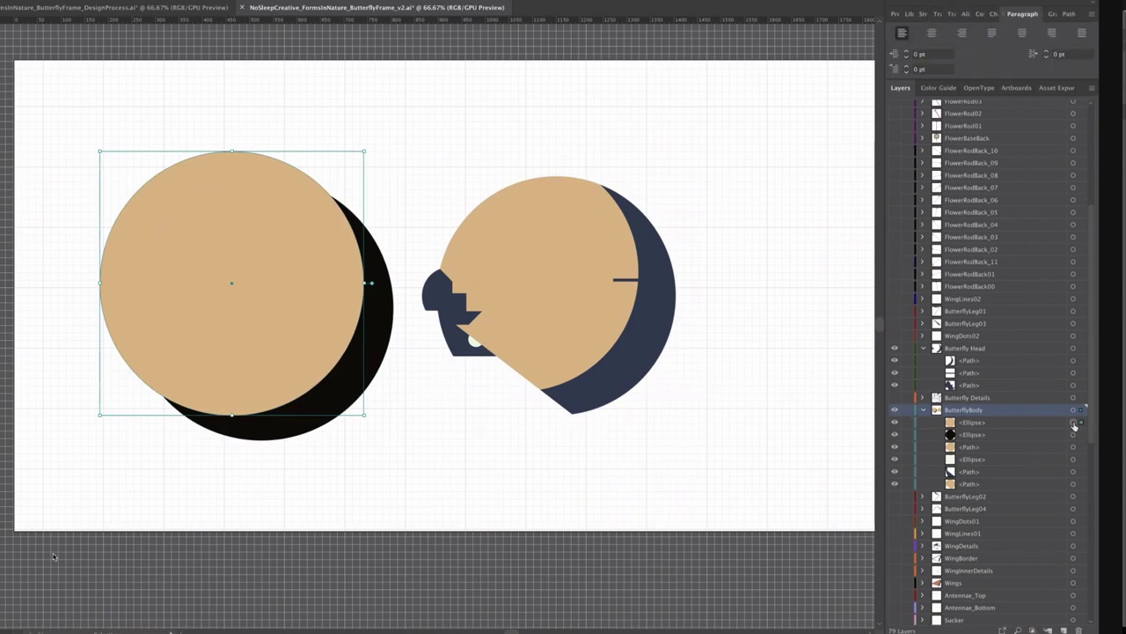
{"action": "key", "text": "ctrl+shift+b"}
{"action": "key", "text": "ctrl+shift+b"}
{"action": "key", "text": "ctrl+shift+b"}
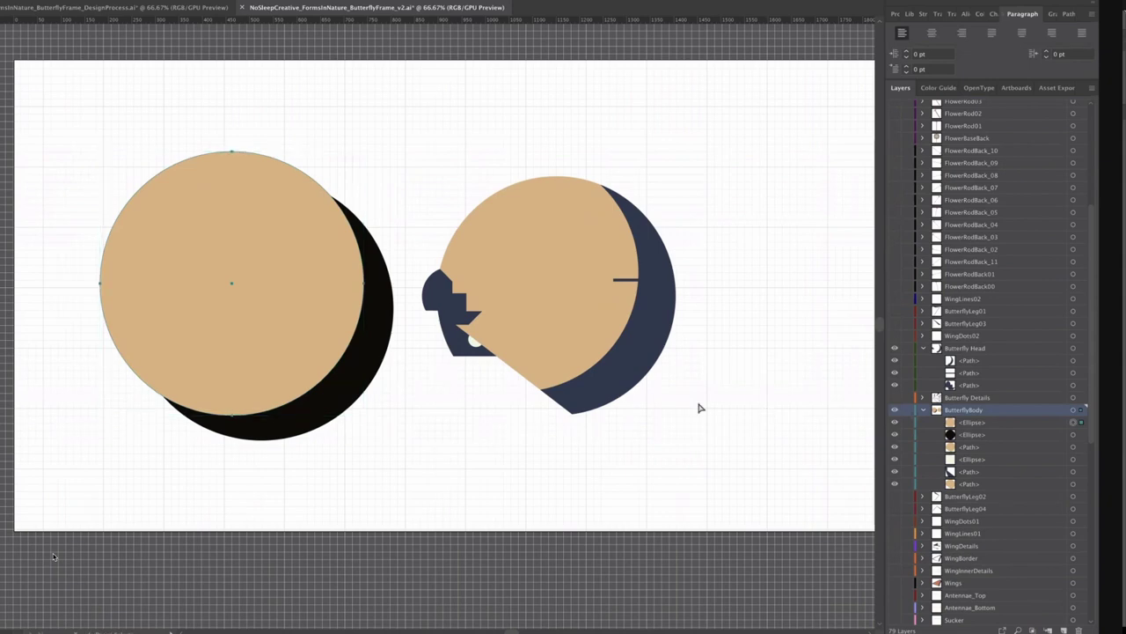
{"action": "key", "text": "ctrl+c"}
{"action": "key", "text": "ctrl+f"}
{"action": "key", "text": "ctrl+shift+b"}
{"action": "left_click", "coordinate": [931, 422]}
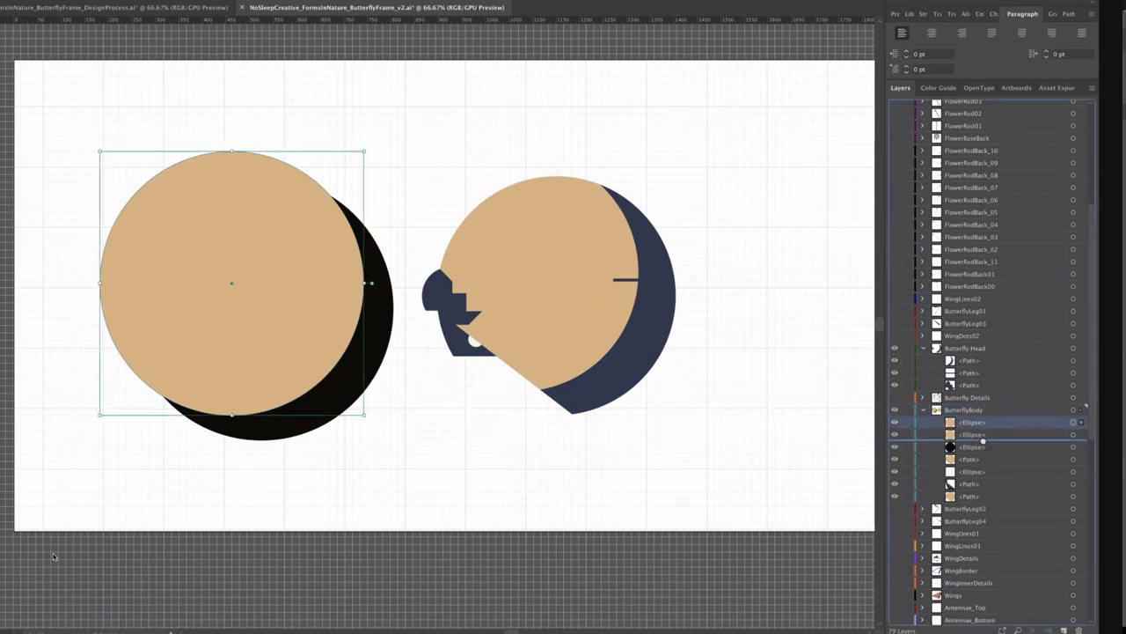
Duplicate the black circle in place above the original and intersect that copy with one of the tan circles using Pathfinder
{"action": "left_click", "coordinate": [1073, 437]}
{"action": "left_click", "coordinate": [1073, 447], "text": "shift"}
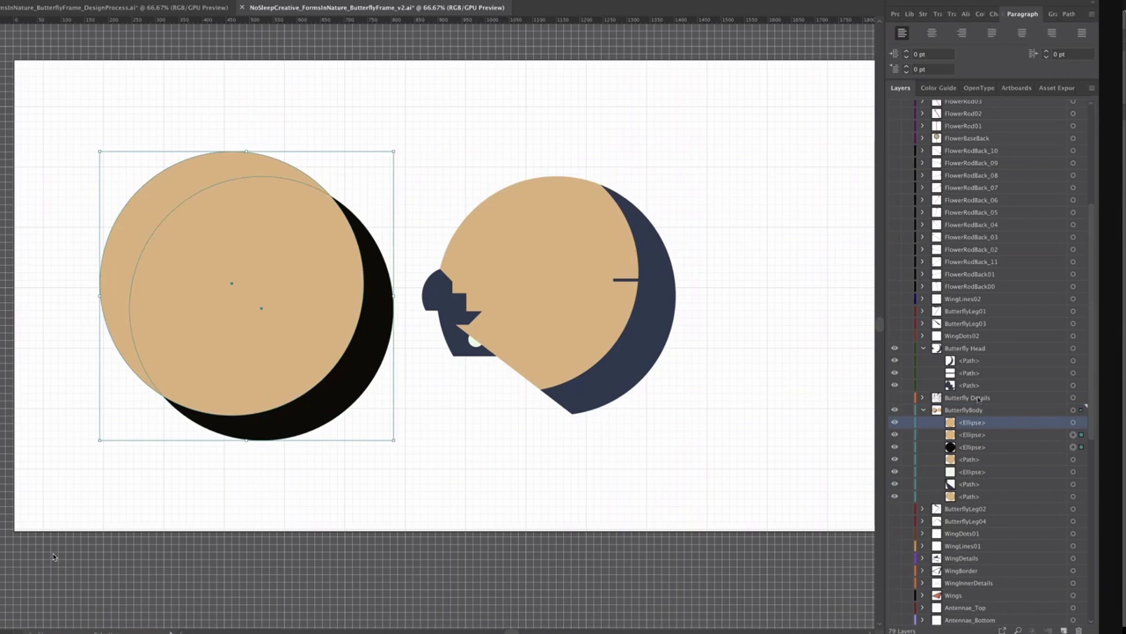
{"action": "left_click", "coordinate": [1068, 445]}
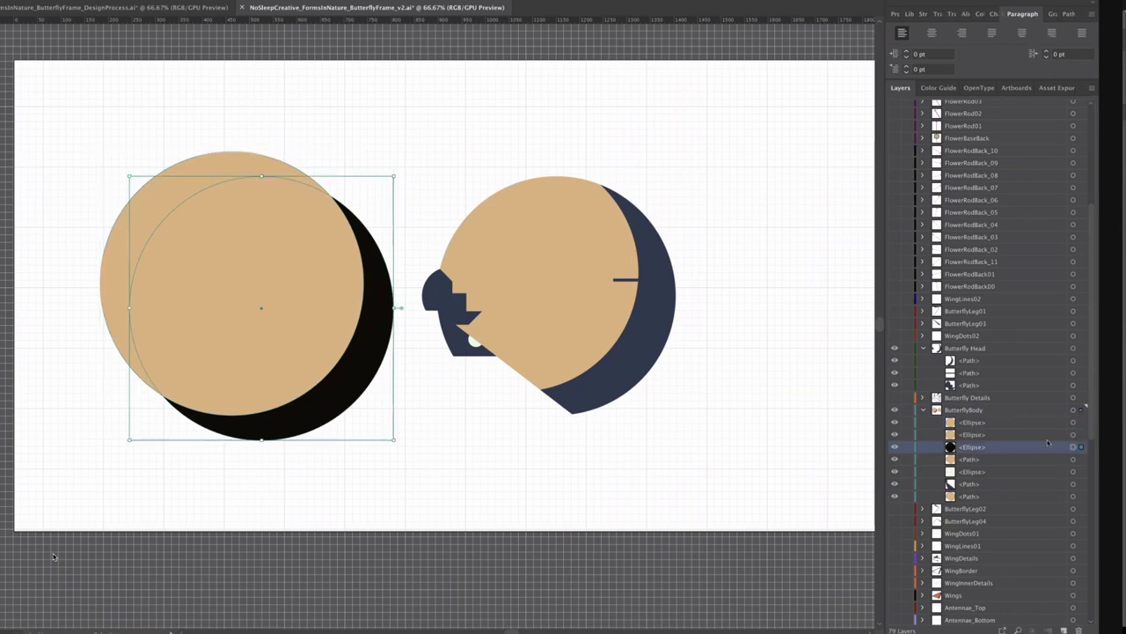
{"action": "key", "text": "super+shift+v"}
{"action": "left_click_drag", "start_coordinate": [1002, 426], "coordinate": [1000, 453]}
{"action": "left_click", "coordinate": [1073, 436], "text": "shift"}
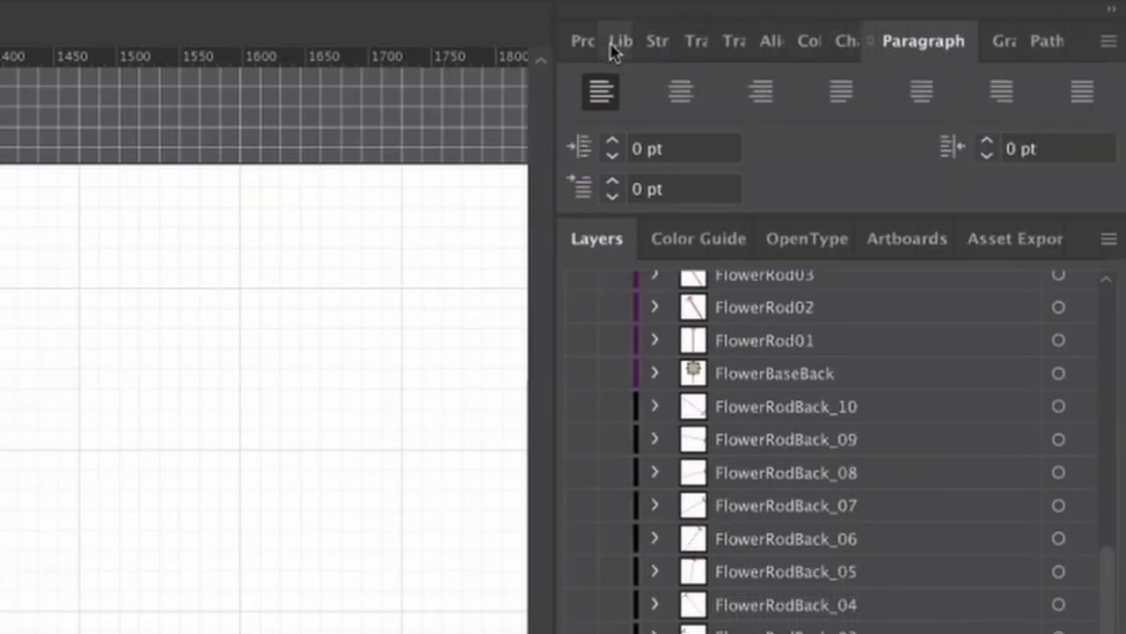
{"action": "left_click", "coordinate": [1044, 45]}
{"action": "left_click", "coordinate": [699, 125]}
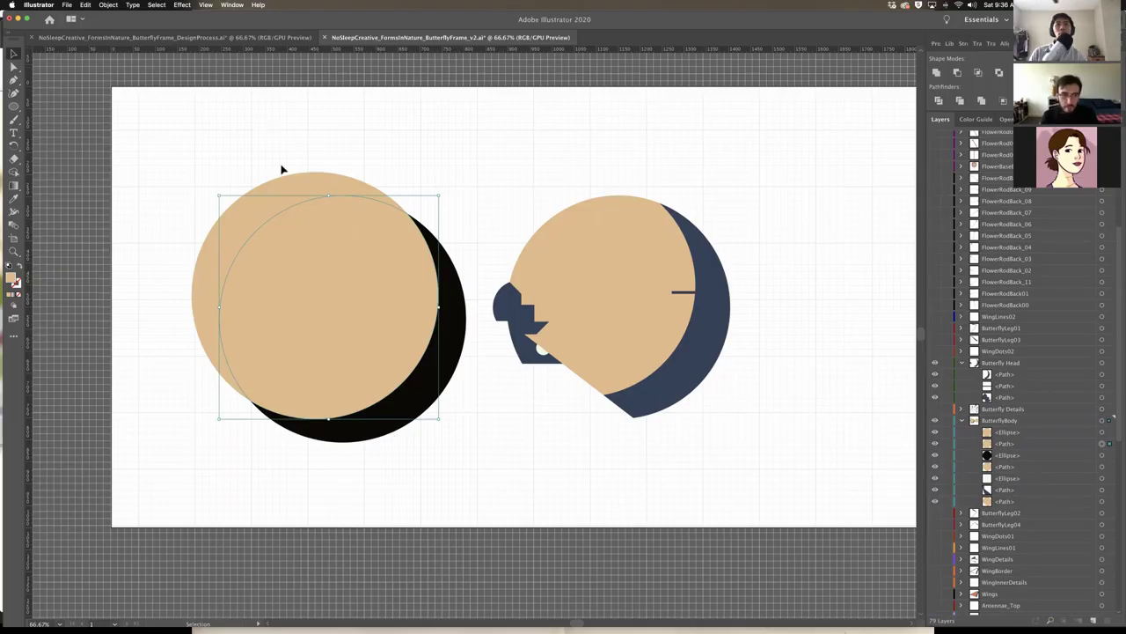
Delete the full tan circle on top so only the intersected tan shape covers the black circle
{"action": "left_click", "coordinate": [281, 169]}
{"action": "left_click", "coordinate": [281, 185]}
{"action": "key", "text": "Delete"}
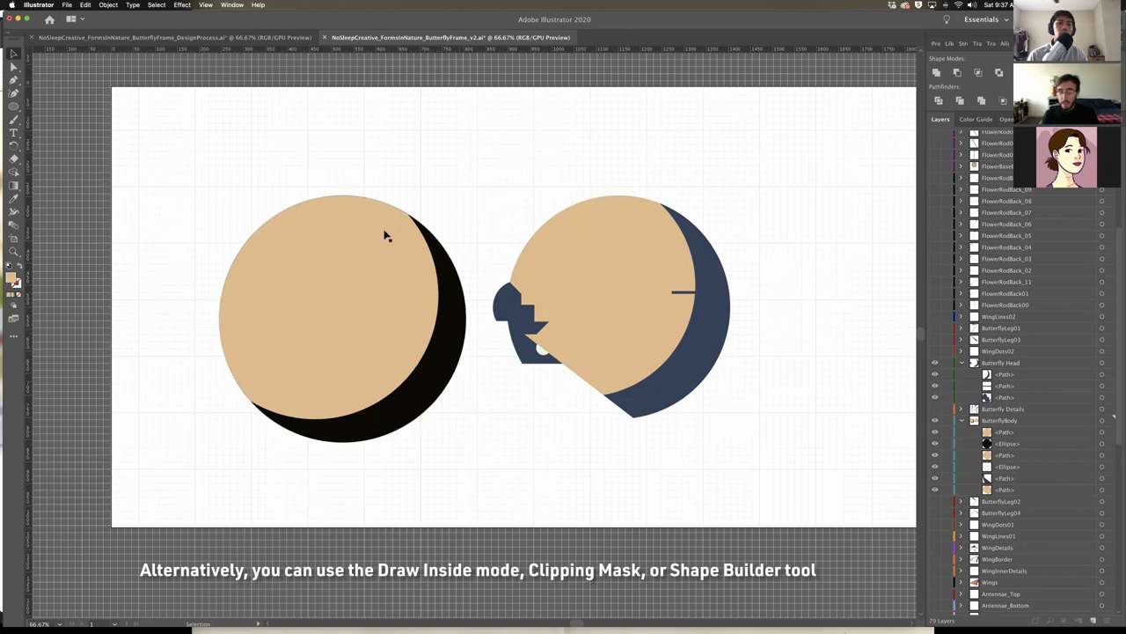
Delete the intersected tan shape and the black circle beside the butterfly
{"action": "left_click_drag", "start_coordinate": [300, 184], "coordinate": [451, 412]}
{"action": "key", "text": "Delete"}
{"action": "scroll", "coordinate": [884, 184], "scroll_direction": "right", "scroll_amount": 5}
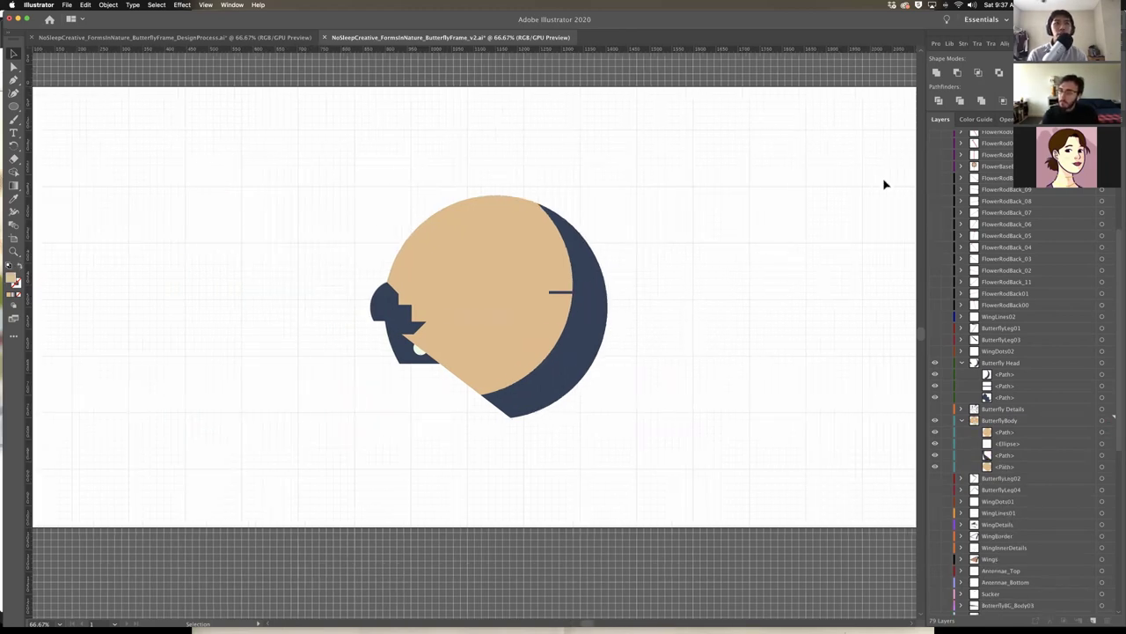
{"action": "scroll", "coordinate": [885, 184], "scroll_direction": "left", "scroll_amount": 2}
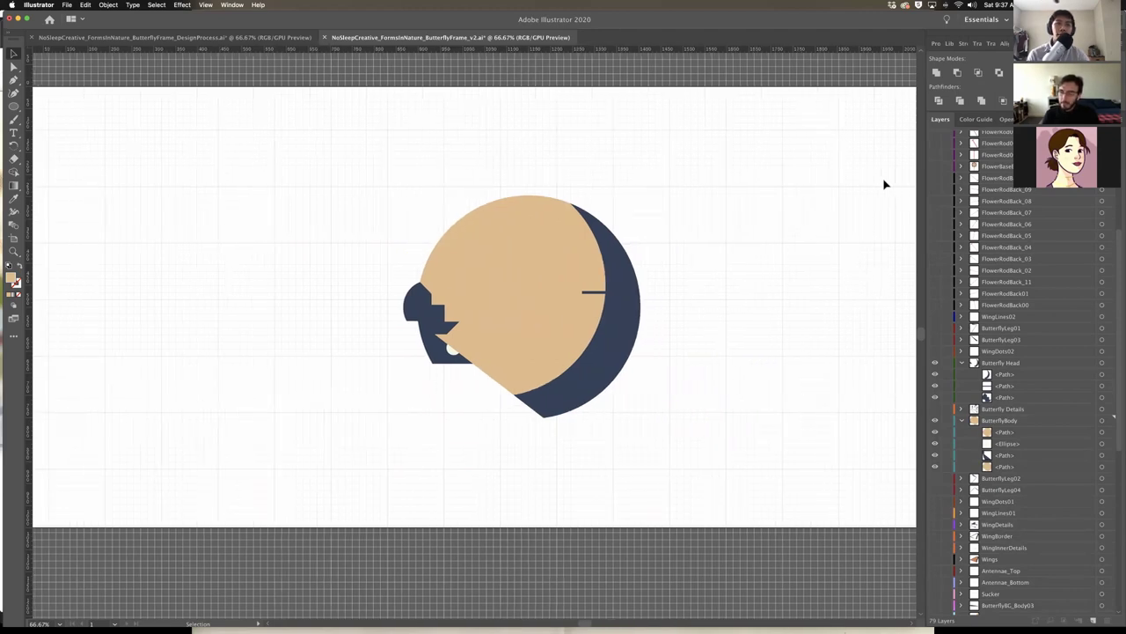
{"action": "scroll", "coordinate": [886, 184], "scroll_direction": "right", "scroll_amount": 3}
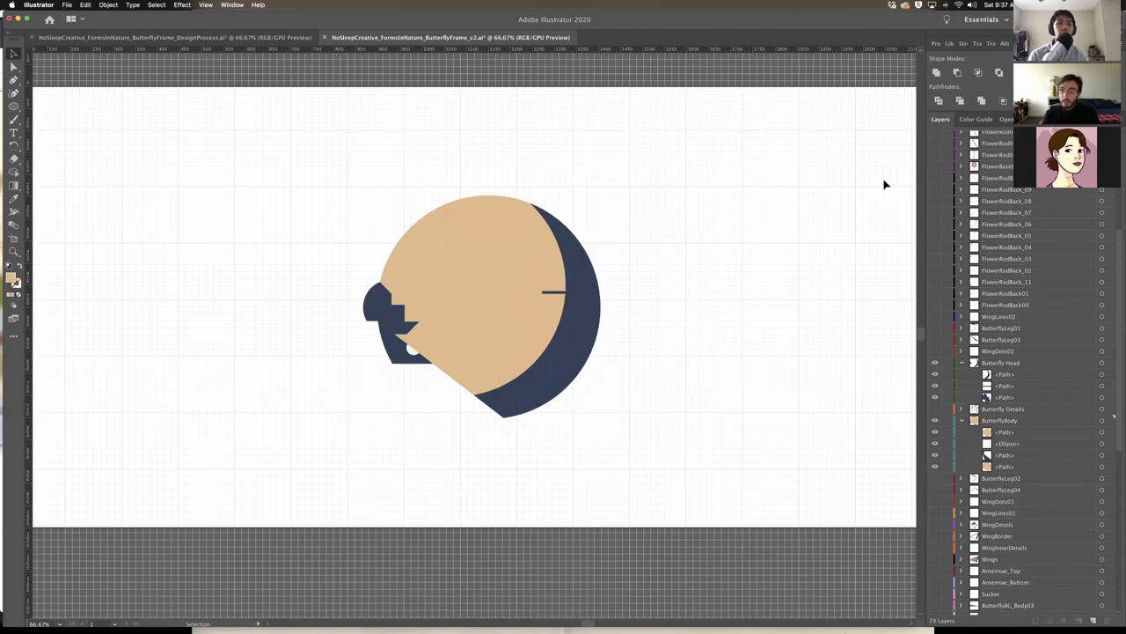
{"action": "scroll", "coordinate": [669, 224], "scroll_direction": "left", "scroll_amount": 2}
{"action": "scroll", "coordinate": [478, 246], "scroll_direction": "right", "scroll_amount": 4}
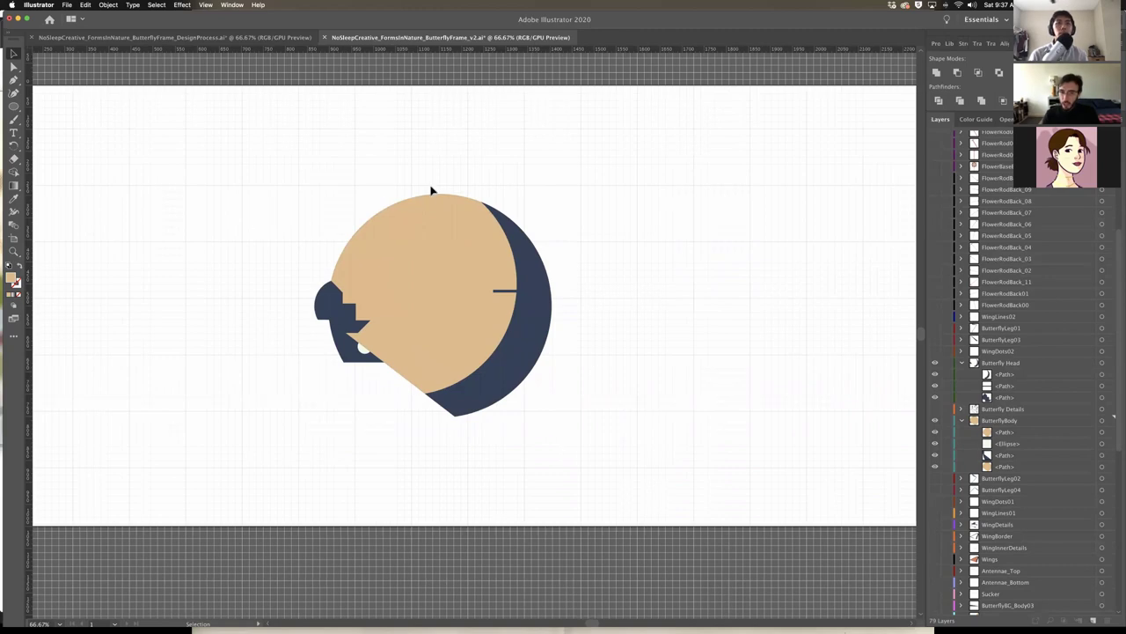
{"action": "scroll", "coordinate": [465, 469], "scroll_direction": "left", "scroll_amount": 2}
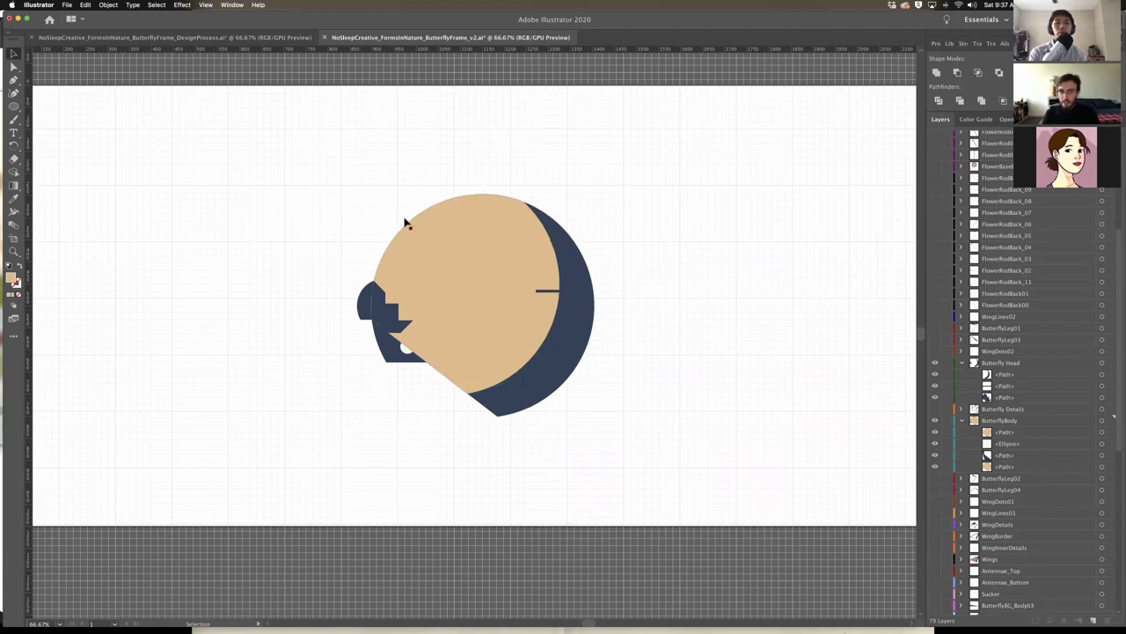
Examine the tan body, the dark wing border and the head shape by selecting each one, and deselect
{"action": "left_click", "coordinate": [455, 256]}
{"action": "left_click", "coordinate": [584, 302]}
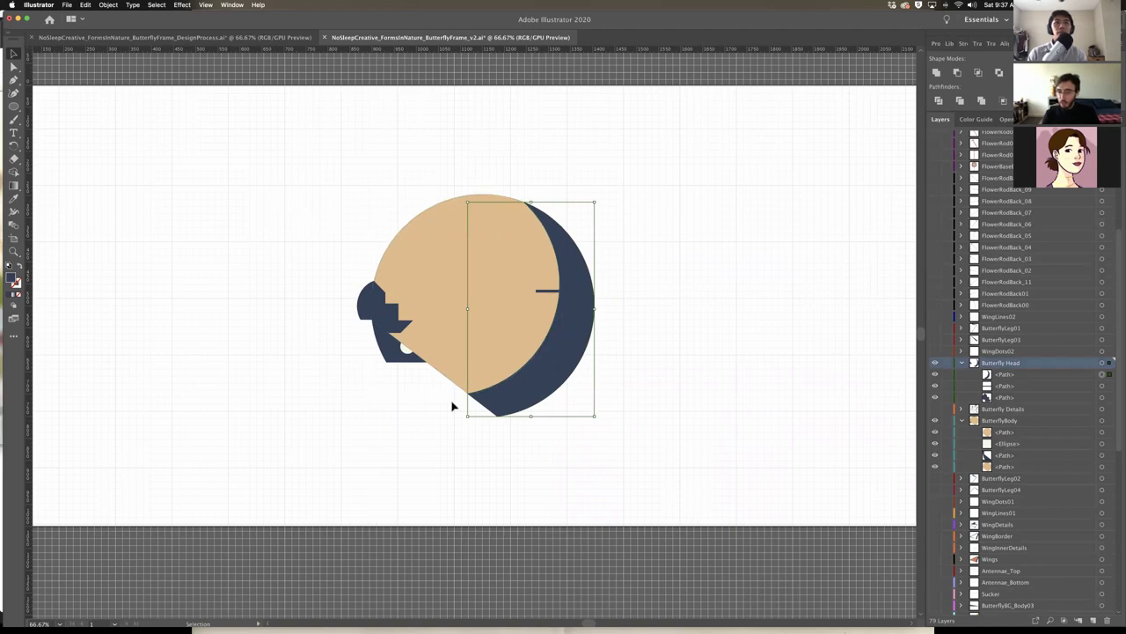
{"action": "left_click", "coordinate": [379, 211]}
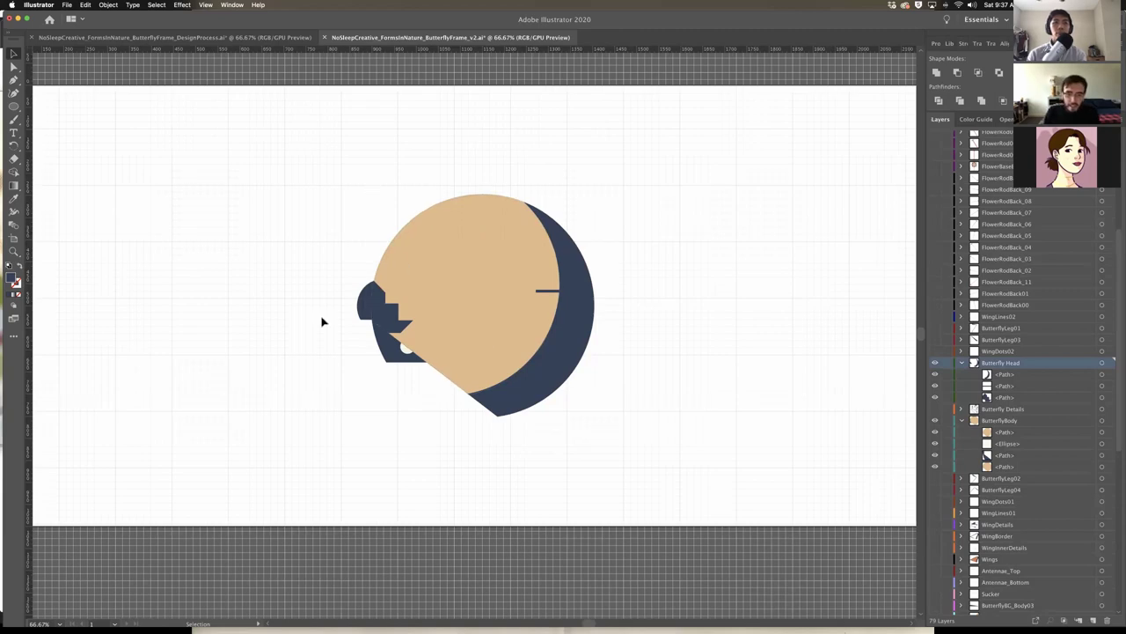
{"action": "left_click", "coordinate": [371, 303]}
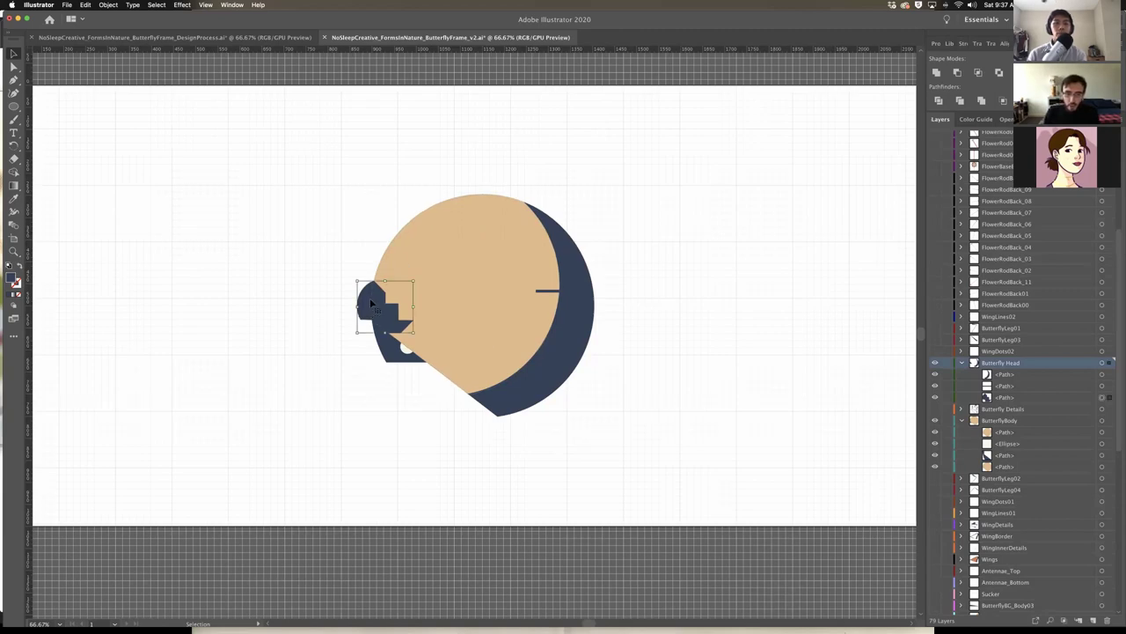
{"action": "left_click", "coordinate": [301, 330]}
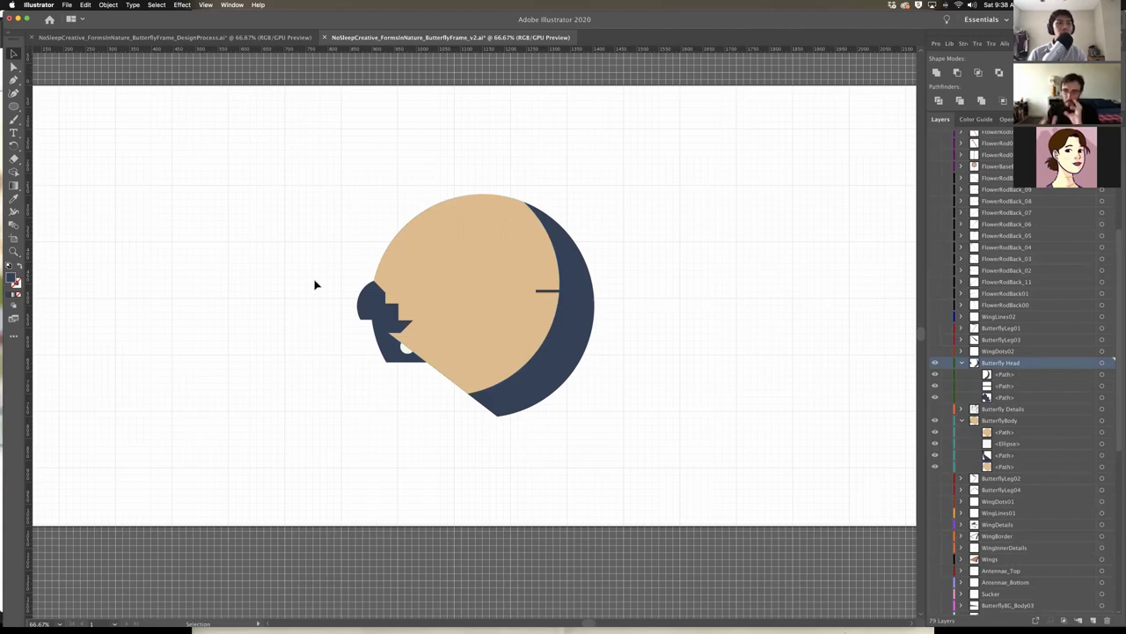
Switch to Safari to view the monarch butterfly side reference images, and return to Illustrator
{"action": "key", "text": "ctrl+Up"}
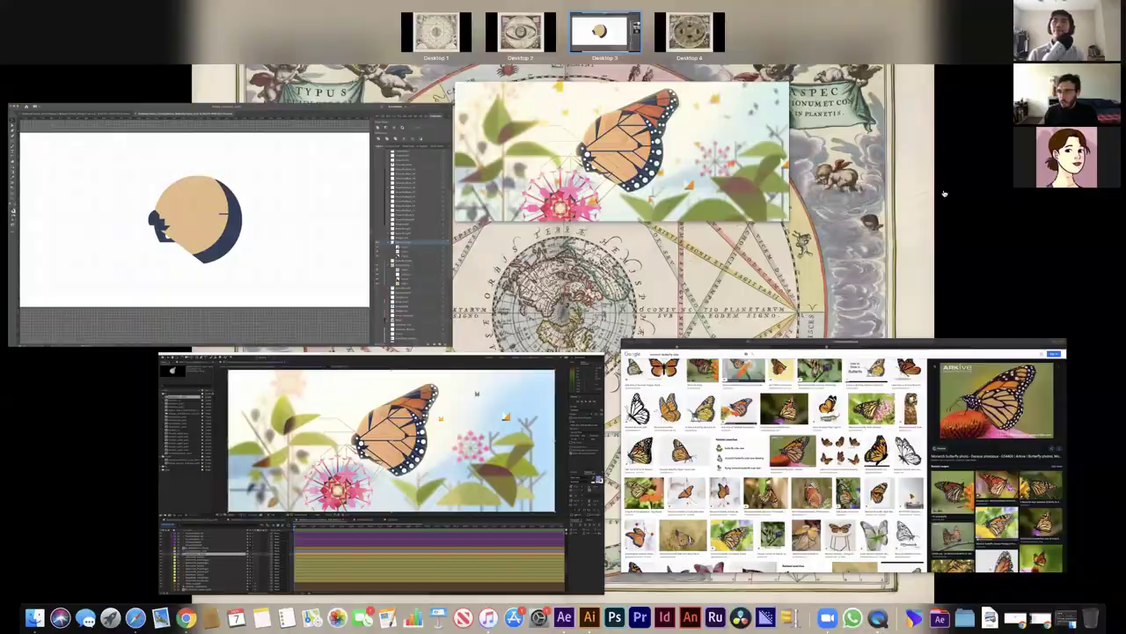
{"action": "left_click", "coordinate": [853, 453]}
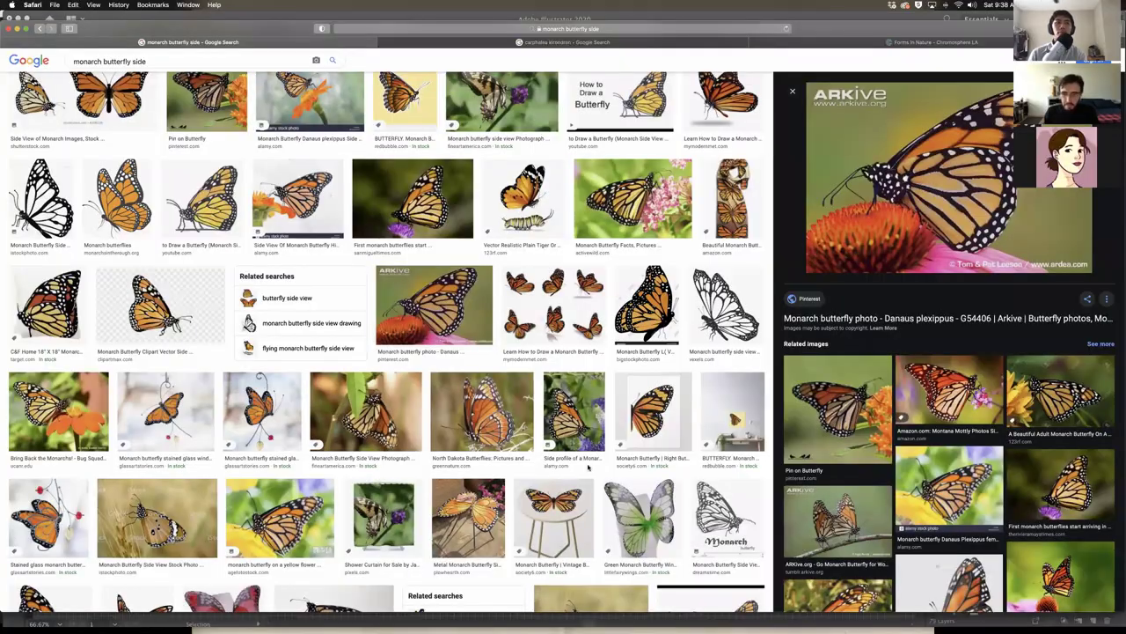
{"action": "key", "text": "ctrl+Up"}
{"action": "key", "text": "super+Tab"}
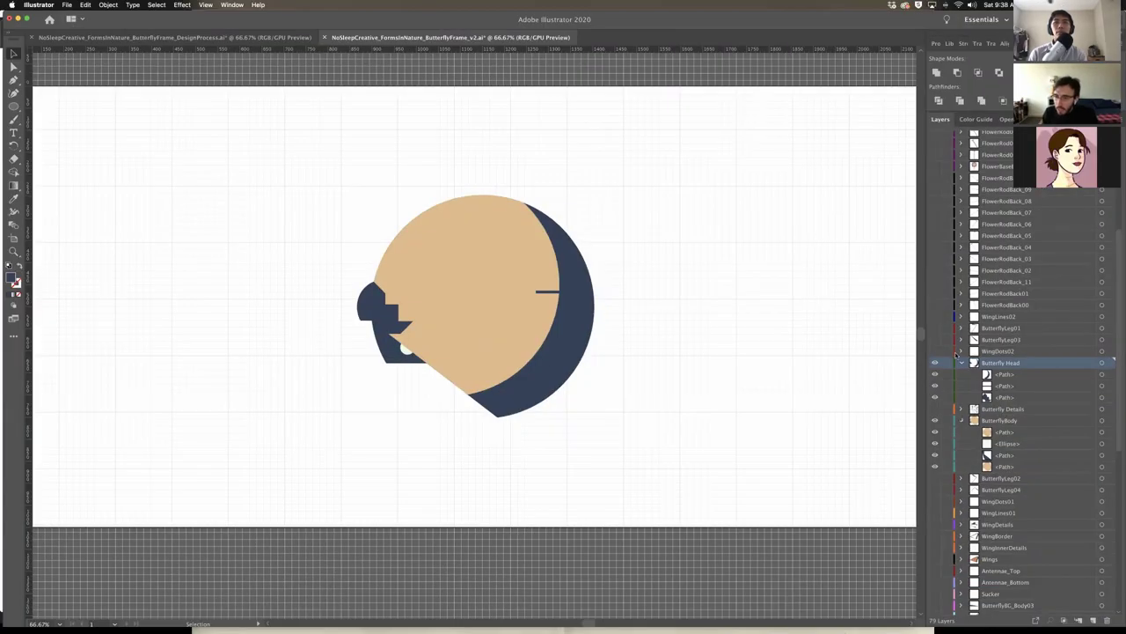
Expand the Butterfly Details layer and make it visible
{"action": "left_click", "coordinate": [961, 419]}
{"action": "left_click", "coordinate": [961, 420]}
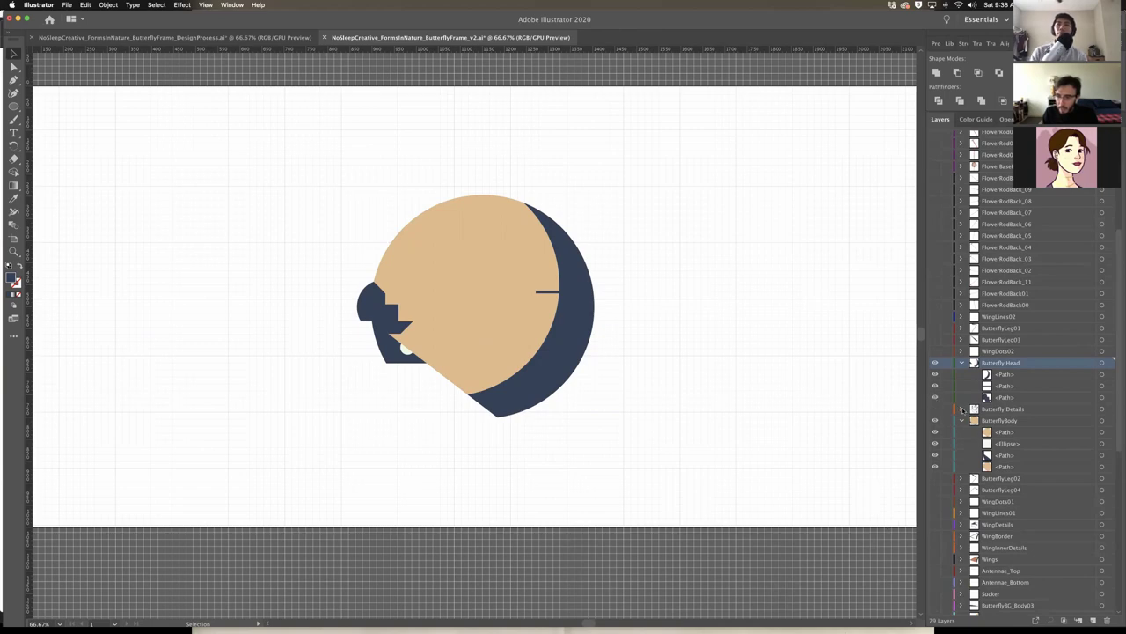
{"action": "left_click", "coordinate": [961, 409]}
{"action": "scroll", "coordinate": [611, 377], "scroll_direction": "down", "scroll_amount": 2}
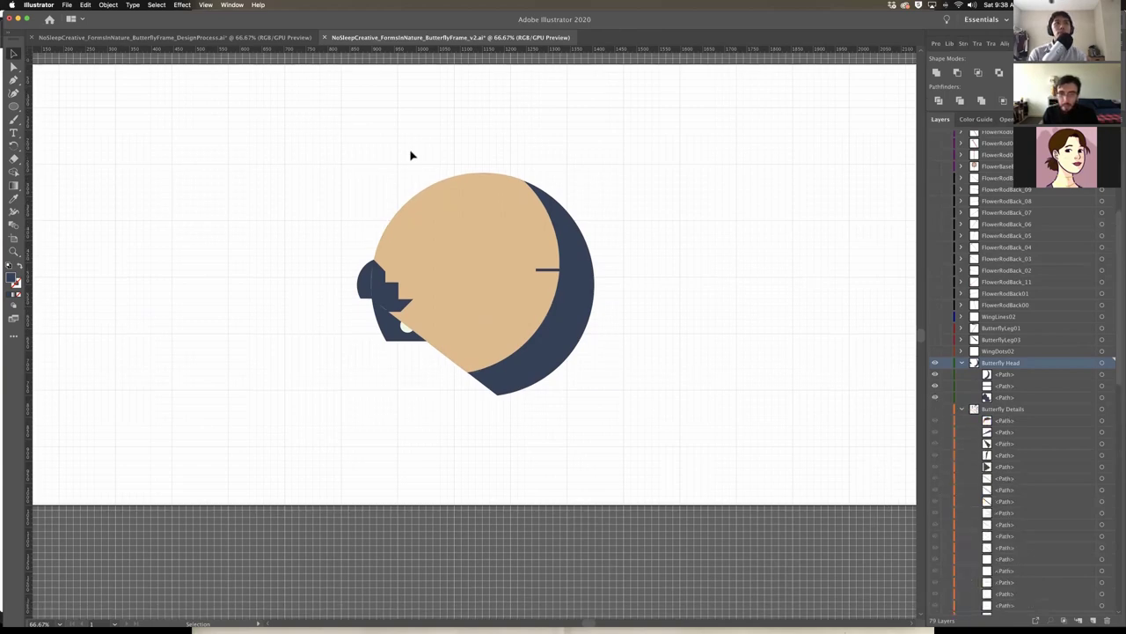
{"action": "left_click", "coordinate": [934, 409]}
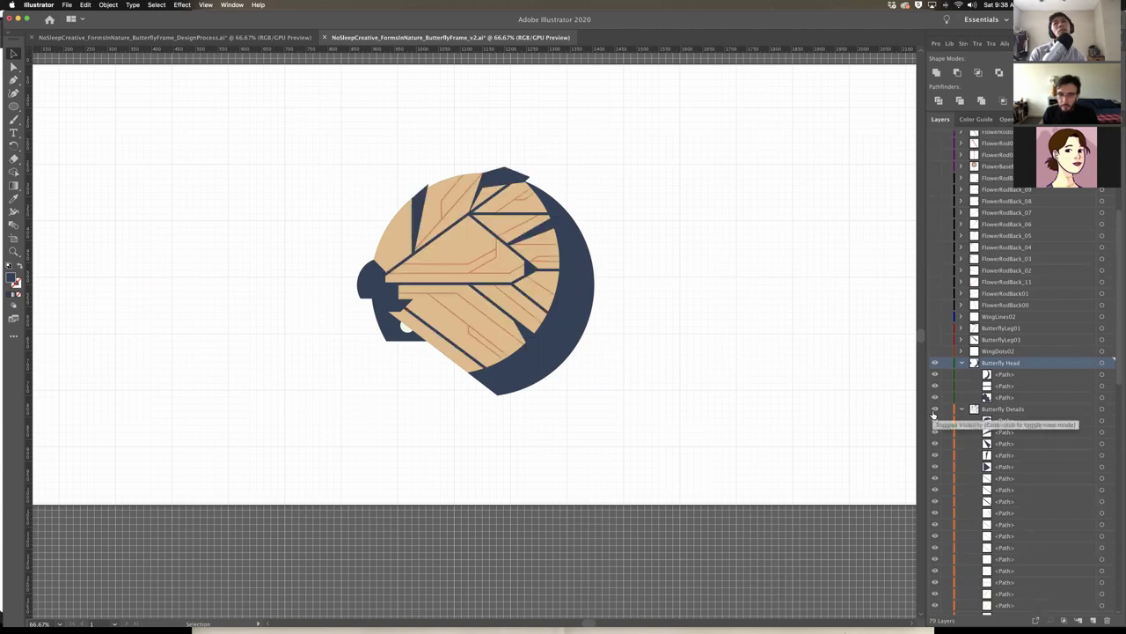
Hide the thin red line paths in the Butterfly Details layer, keeping the dark wing vein shapes visible
{"action": "scroll", "coordinate": [316, 251], "scroll_direction": "up", "scroll_amount": 2}
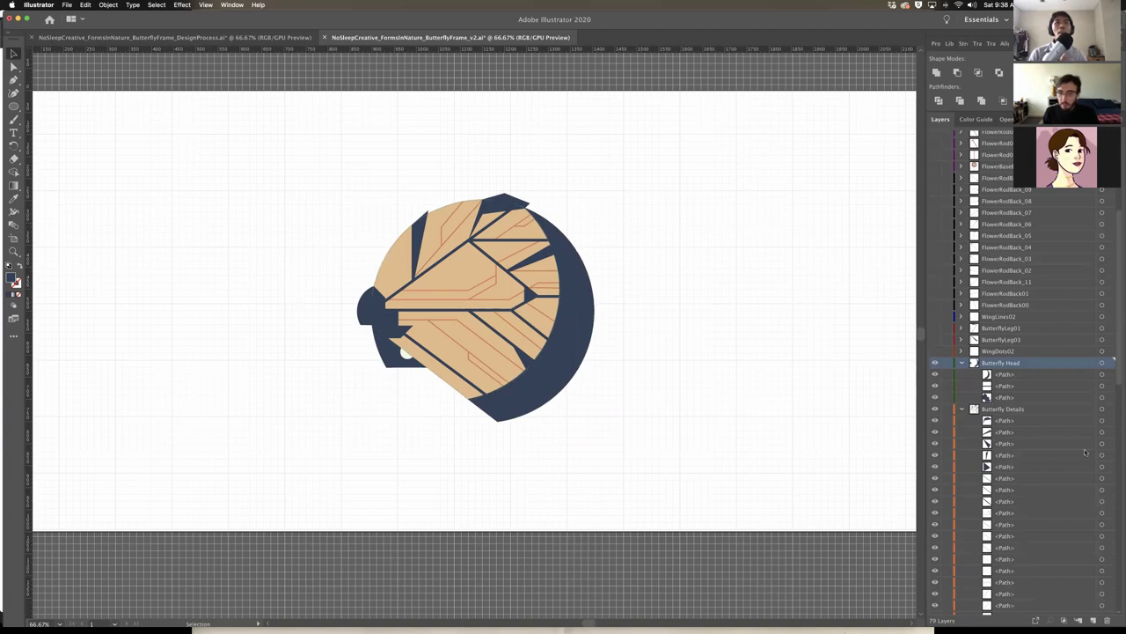
{"action": "scroll", "coordinate": [1088, 450], "scroll_direction": "down", "scroll_amount": 1}
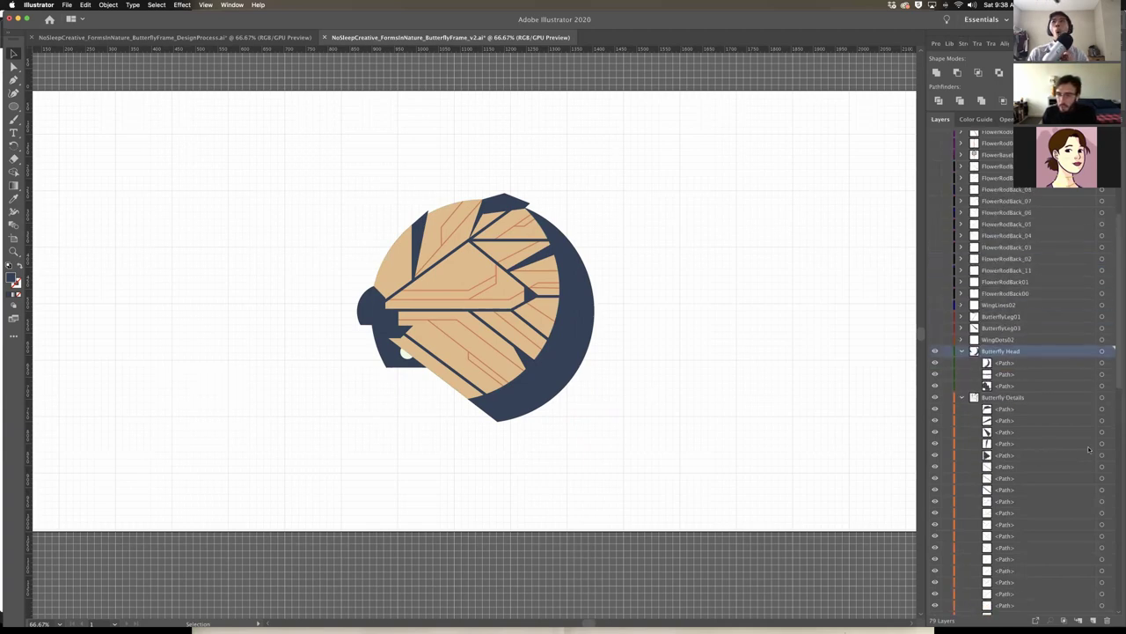
{"action": "scroll", "coordinate": [937, 405], "scroll_direction": "down", "scroll_amount": 5}
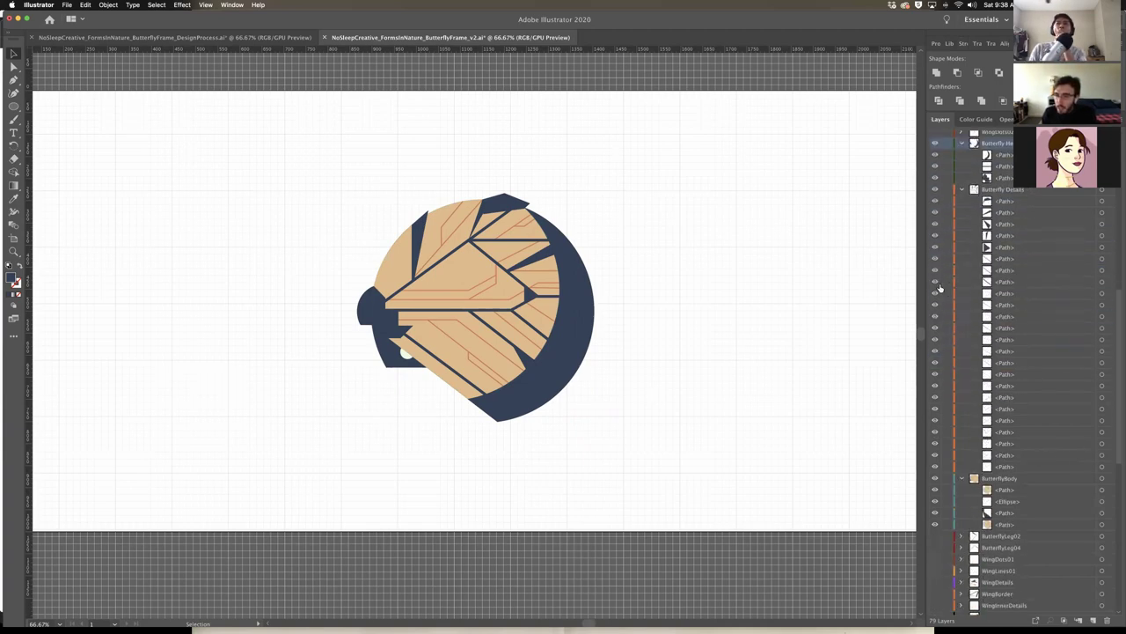
{"action": "left_click_drag", "start_coordinate": [935, 293], "coordinate": [936, 468]}
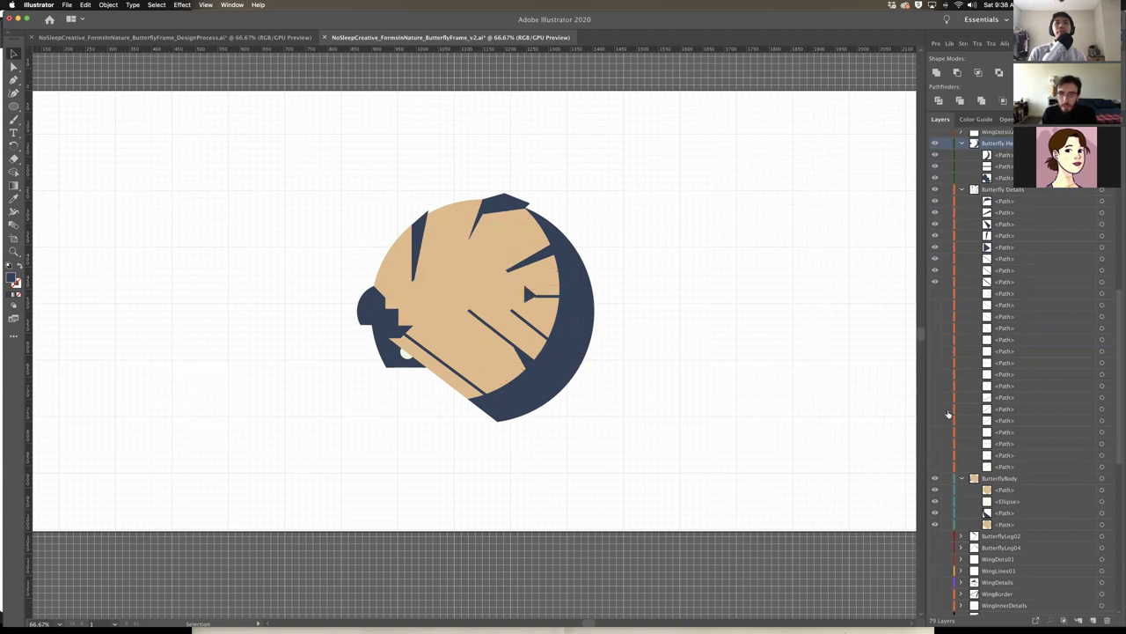
{"action": "scroll", "coordinate": [949, 414], "scroll_direction": "up", "scroll_amount": 1}
{"action": "left_click", "coordinate": [935, 421]}
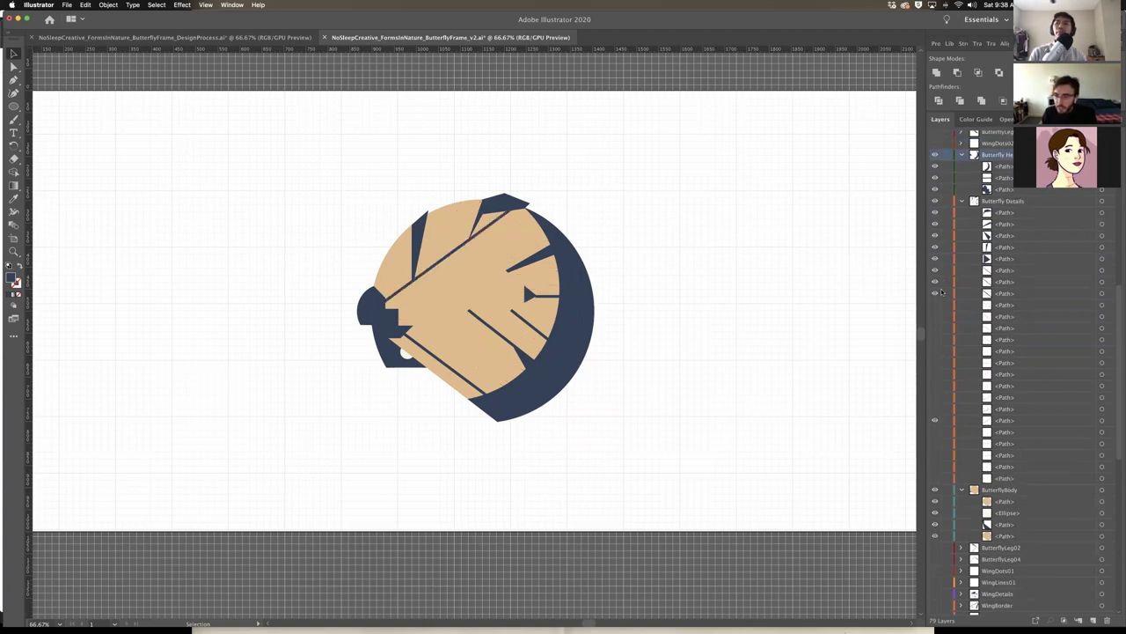
{"action": "left_click", "coordinate": [935, 305]}
{"action": "scroll", "coordinate": [342, 244], "scroll_direction": "up", "scroll_amount": 2}
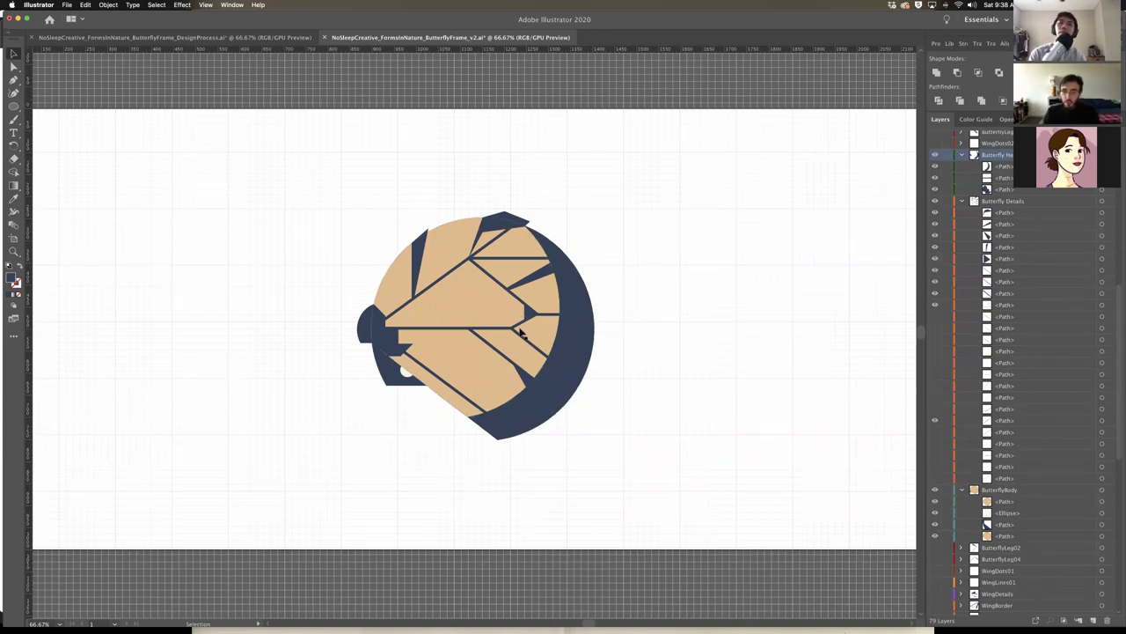
Compare the simplified wing veins with the monarch butterfly reference photos in Safari, and return to Illustrator
{"action": "key", "text": "ctrl+Up"}
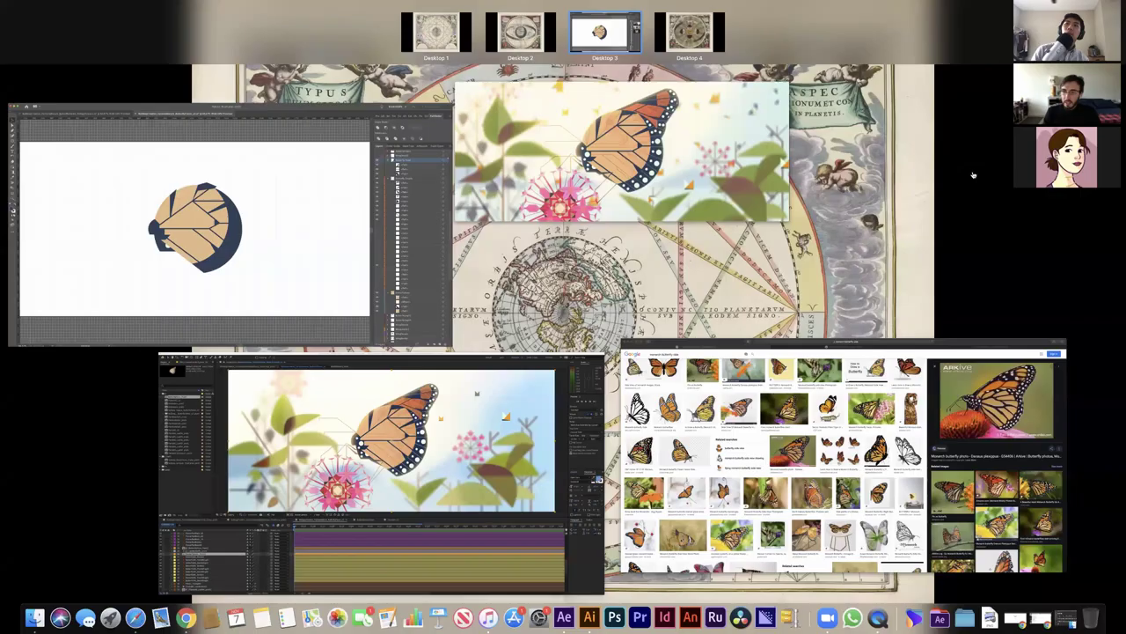
{"action": "left_click", "coordinate": [957, 196]}
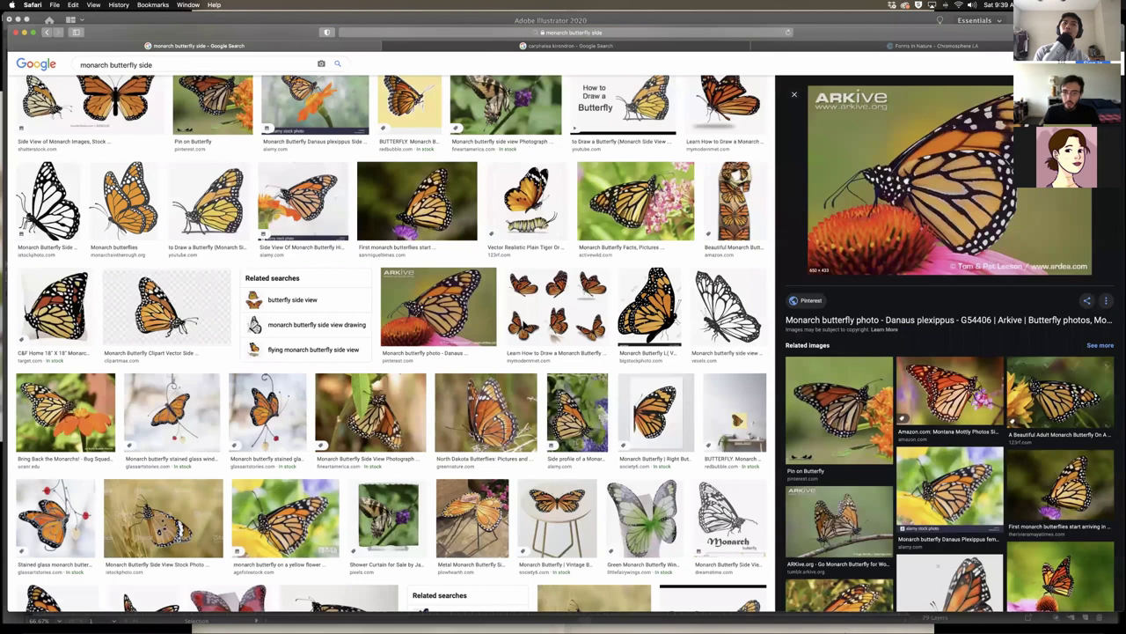
{"action": "key", "text": "ctrl+Up"}
{"action": "left_click", "coordinate": [447, 199]}
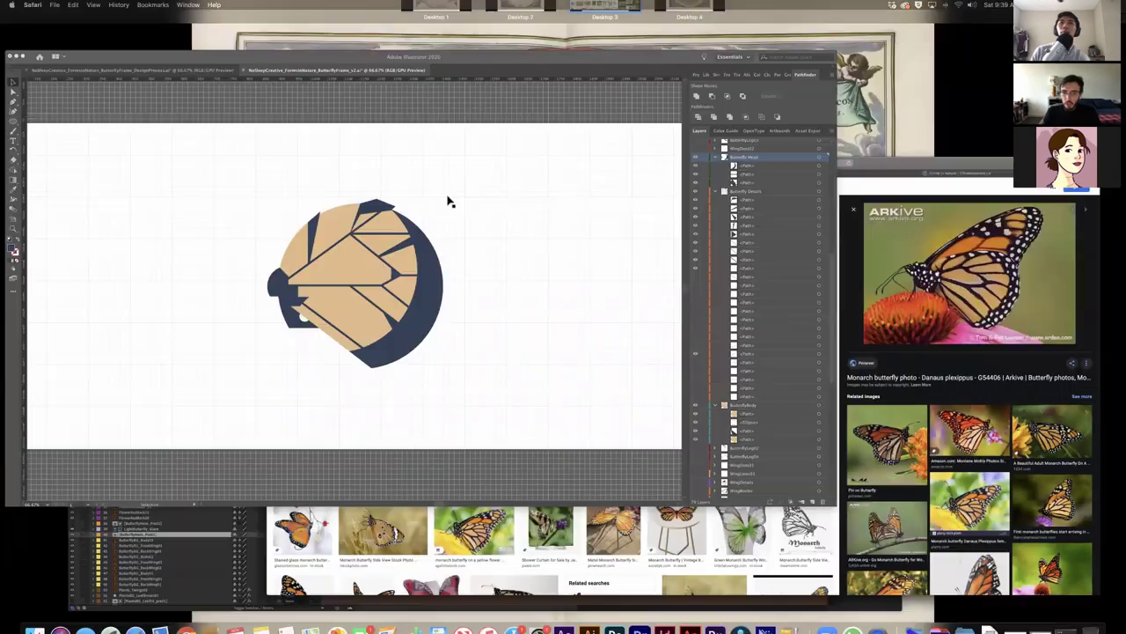
{"action": "scroll", "coordinate": [576, 165], "scroll_direction": "up", "scroll_amount": 1}
{"action": "scroll", "coordinate": [577, 166], "scroll_direction": "right", "scroll_amount": 1}
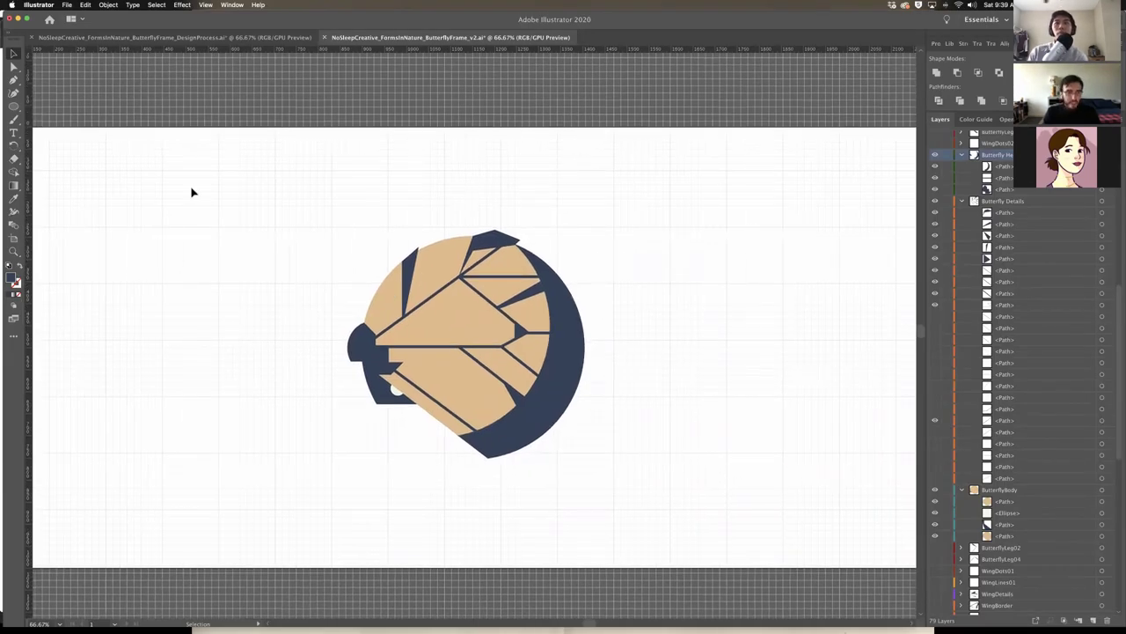
{"action": "scroll", "coordinate": [192, 192], "scroll_direction": "left", "scroll_amount": 5}
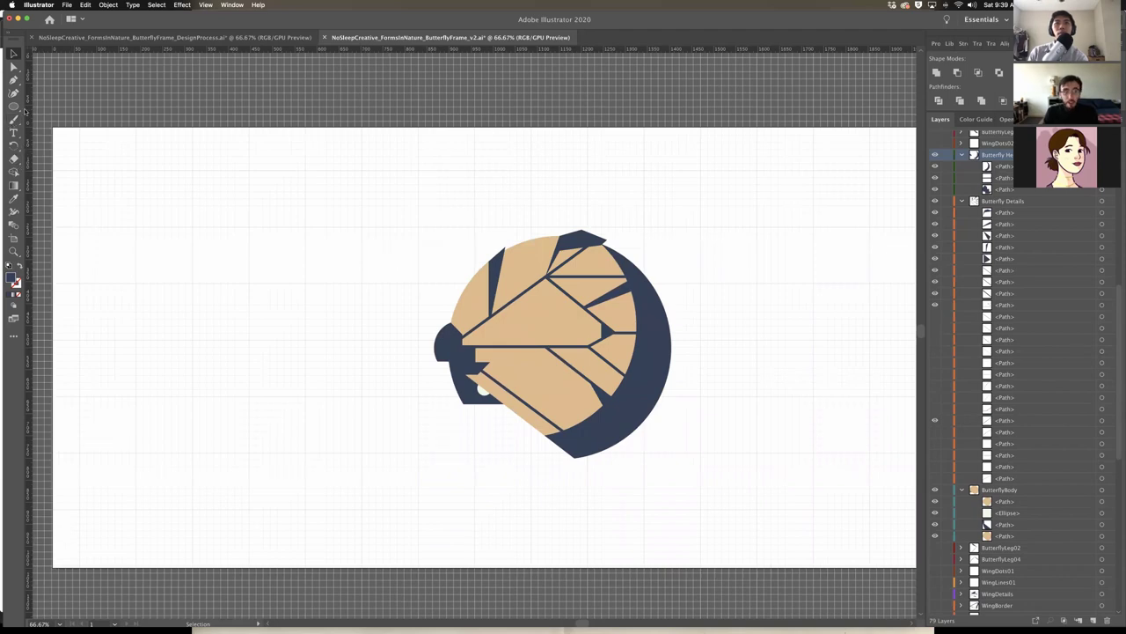
Draw a wide dark blue rectangle in the empty artboard area beside the butterfly's head
{"action": "left_click_drag", "start_coordinate": [13, 106], "coordinate": [51, 107]}
{"action": "scroll", "coordinate": [325, 208], "scroll_direction": "left", "scroll_amount": 1}
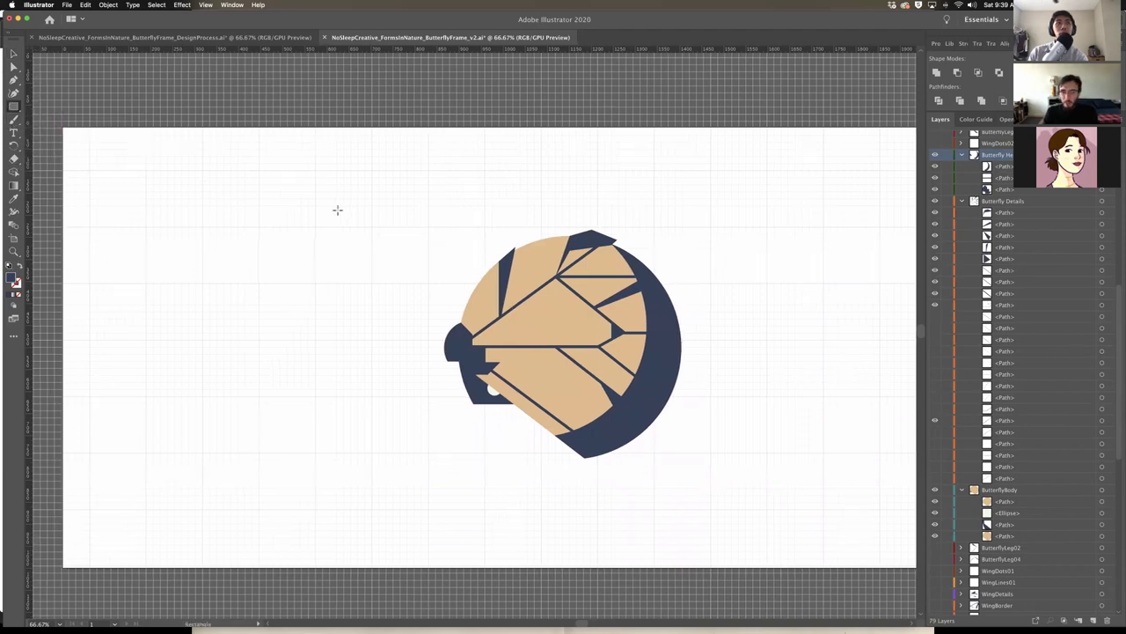
{"action": "scroll", "coordinate": [337, 209], "scroll_direction": "left", "scroll_amount": 4}
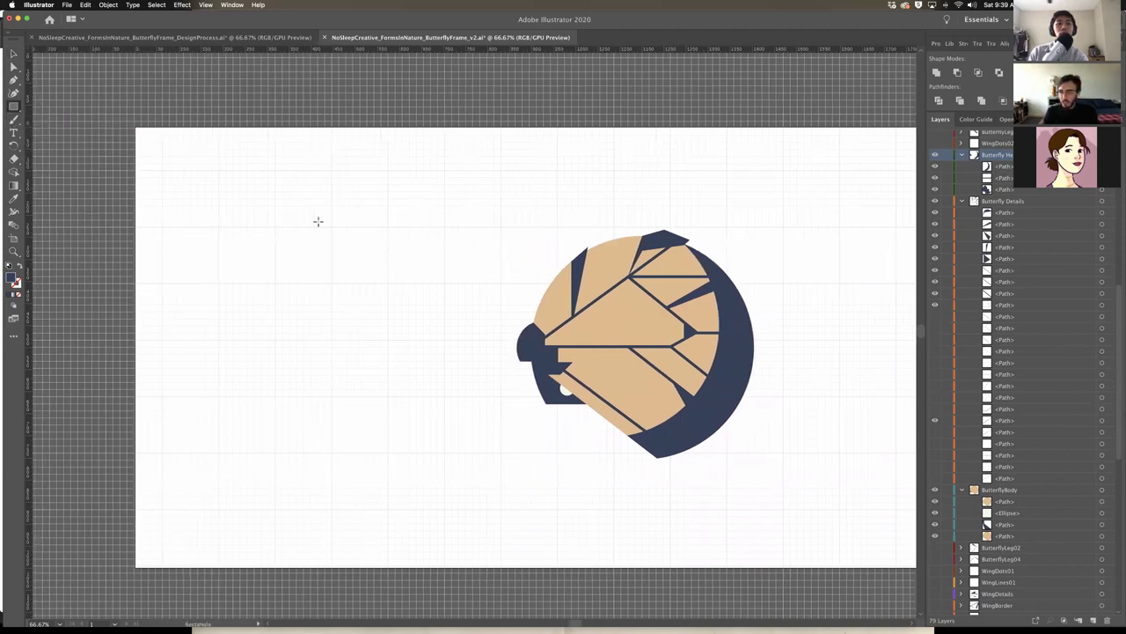
{"action": "mouse_move", "coordinate": [232, 180]}
{"action": "left_mouse_down"}
{"action": "mouse_move", "coordinate": [382, 308]}
{"action": "mouse_move", "coordinate": [473, 296]}
{"action": "left_mouse_up"}
{"action": "left_click", "coordinate": [14, 54]}
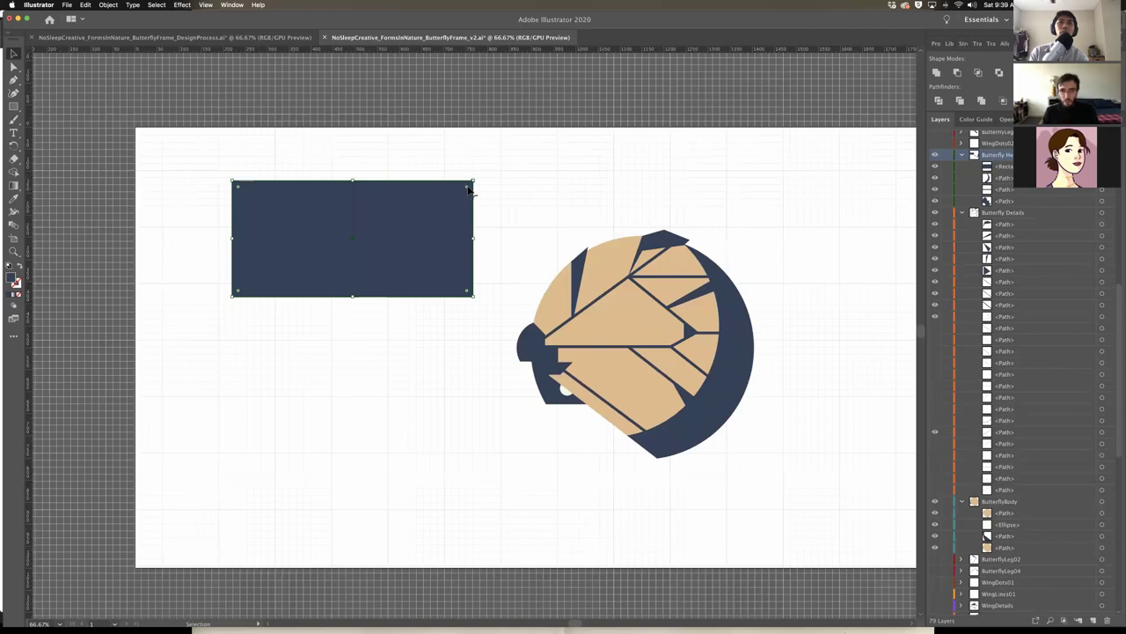
Round all four corners of the dark blue rectangle, and return them to sharp corners
{"action": "left_click_drag", "start_coordinate": [470, 189], "coordinate": [451, 205]}
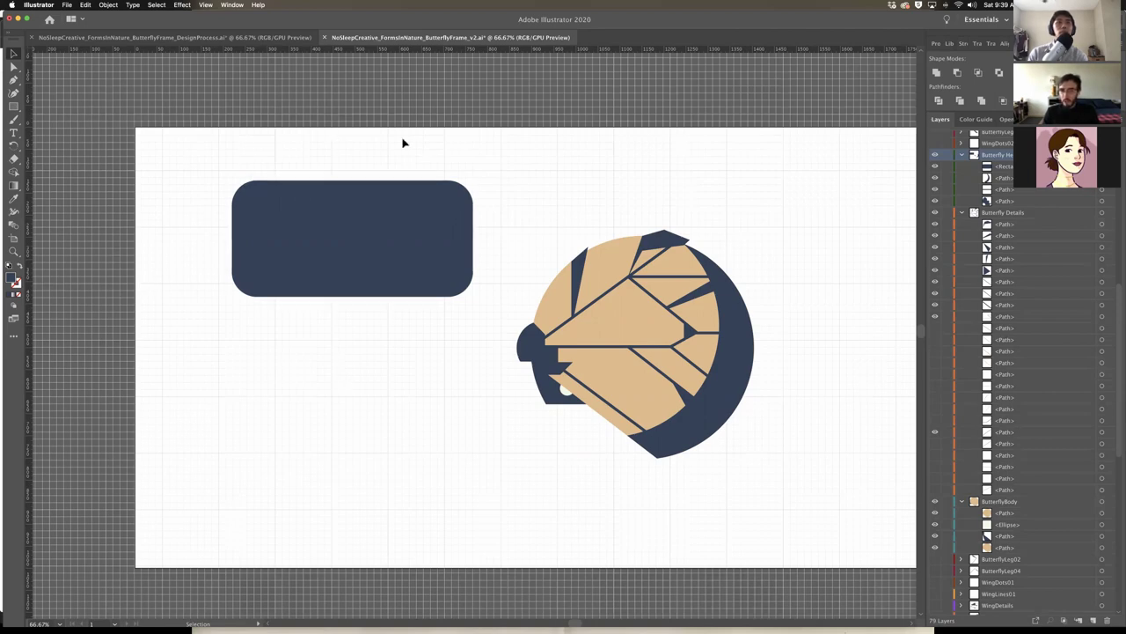
{"action": "left_click", "coordinate": [384, 252]}
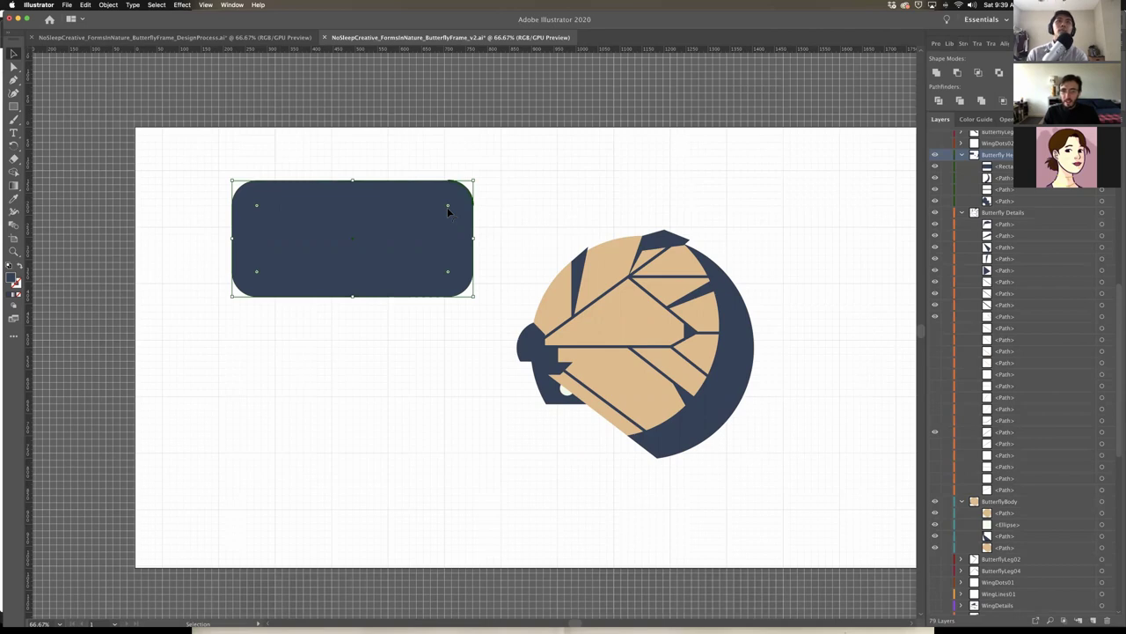
{"action": "left_click_drag", "start_coordinate": [448, 208], "coordinate": [498, 197]}
{"action": "key", "text": "ctrl+z"}
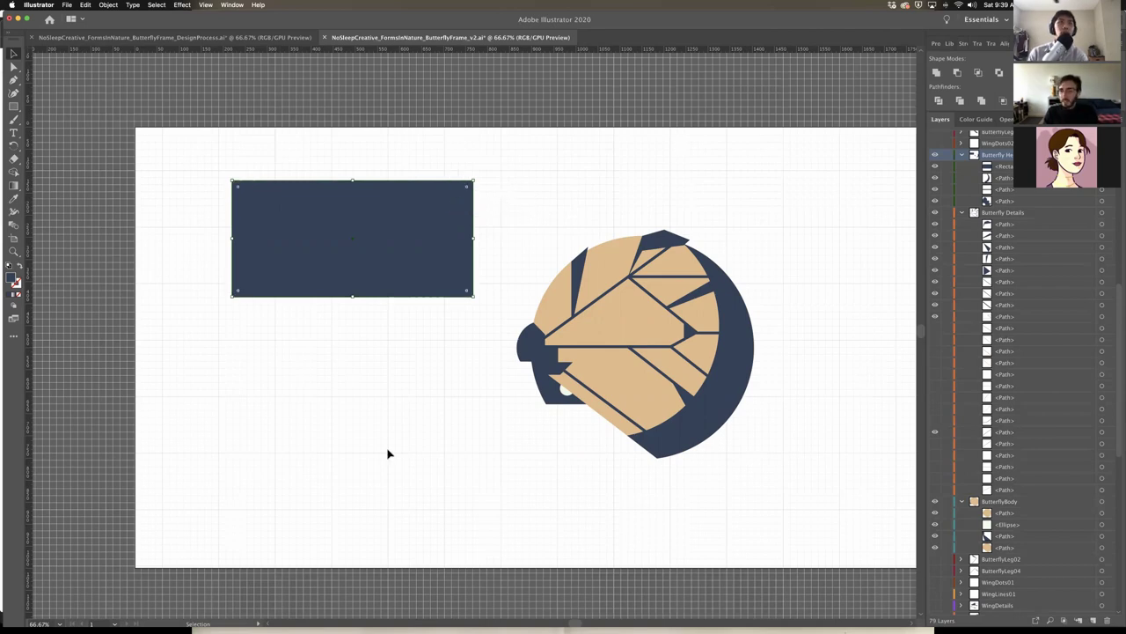
{"action": "left_click", "coordinate": [493, 271]}
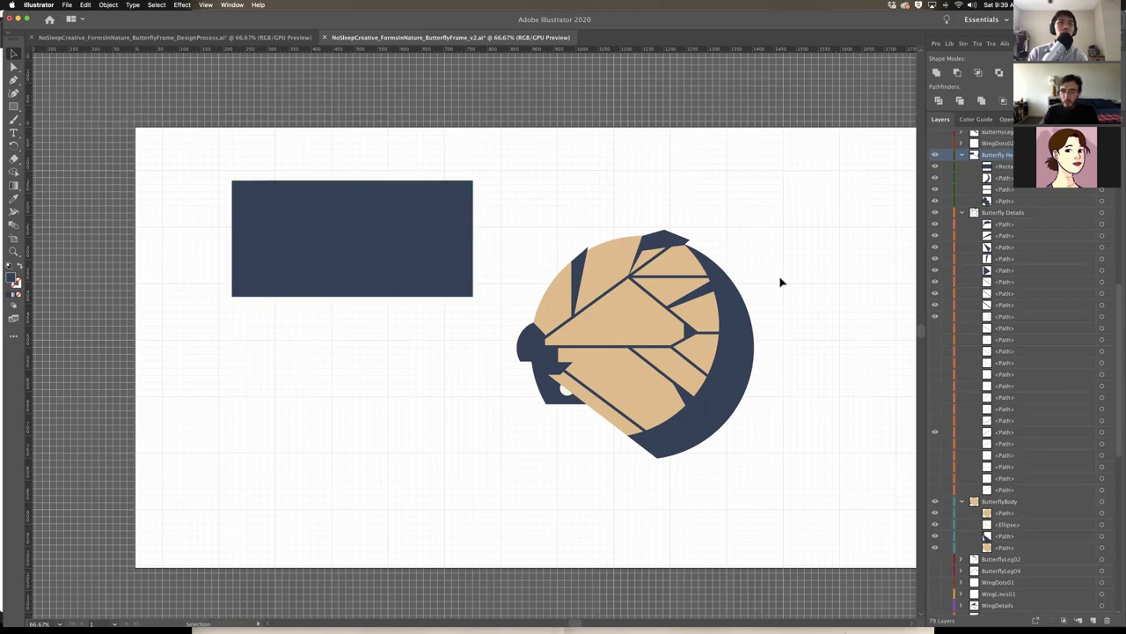
Delete the dark blue demonstration rectangle from the artboard
{"action": "scroll", "coordinate": [688, 171], "scroll_direction": "right", "scroll_amount": 3}
{"action": "scroll", "coordinate": [686, 171], "scroll_direction": "right", "scroll_amount": 1}
{"action": "scroll", "coordinate": [681, 170], "scroll_direction": "left", "scroll_amount": 1}
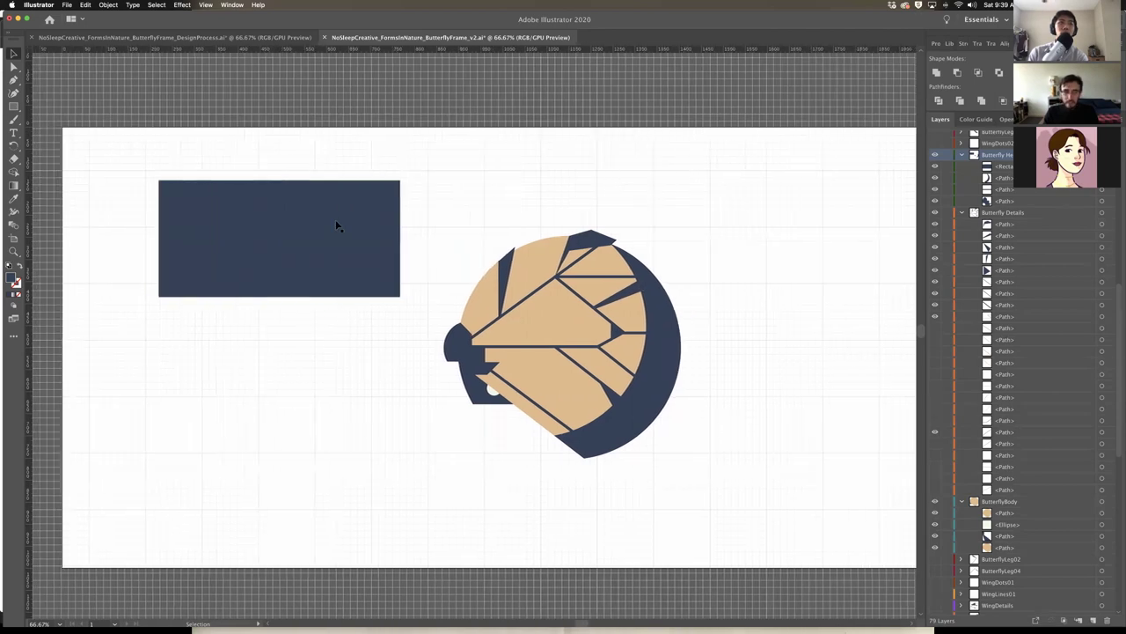
{"action": "left_click", "coordinate": [337, 226]}
{"action": "key", "text": "Delete"}
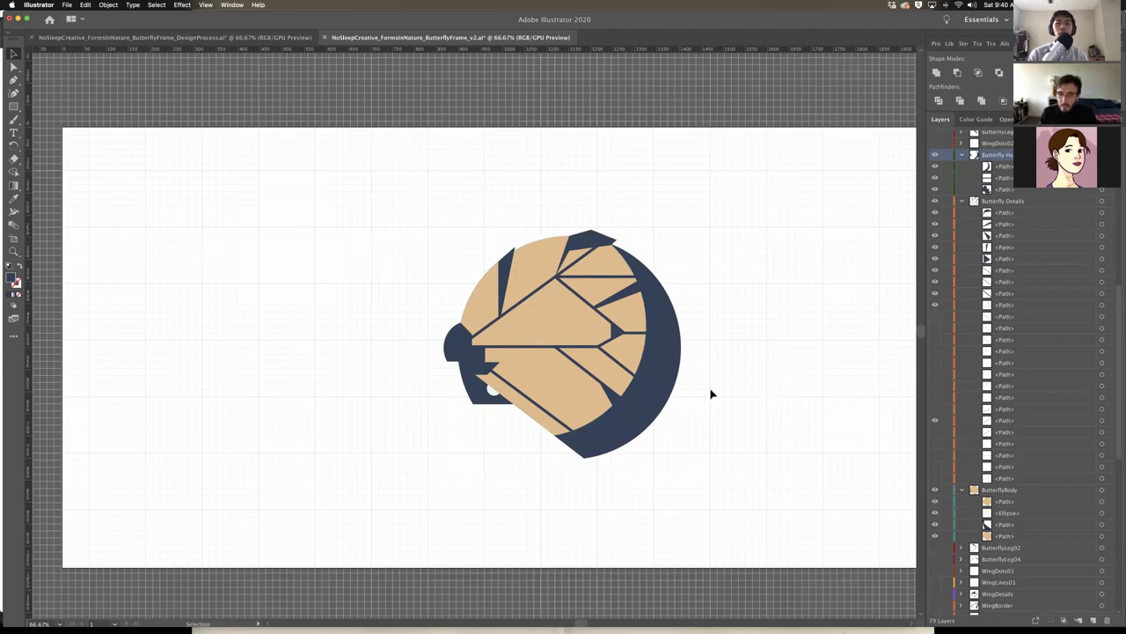
Show all the hidden thin red line paths in the Butterfly Details layer again
{"action": "scroll", "coordinate": [907, 530], "scroll_direction": "right", "scroll_amount": 2}
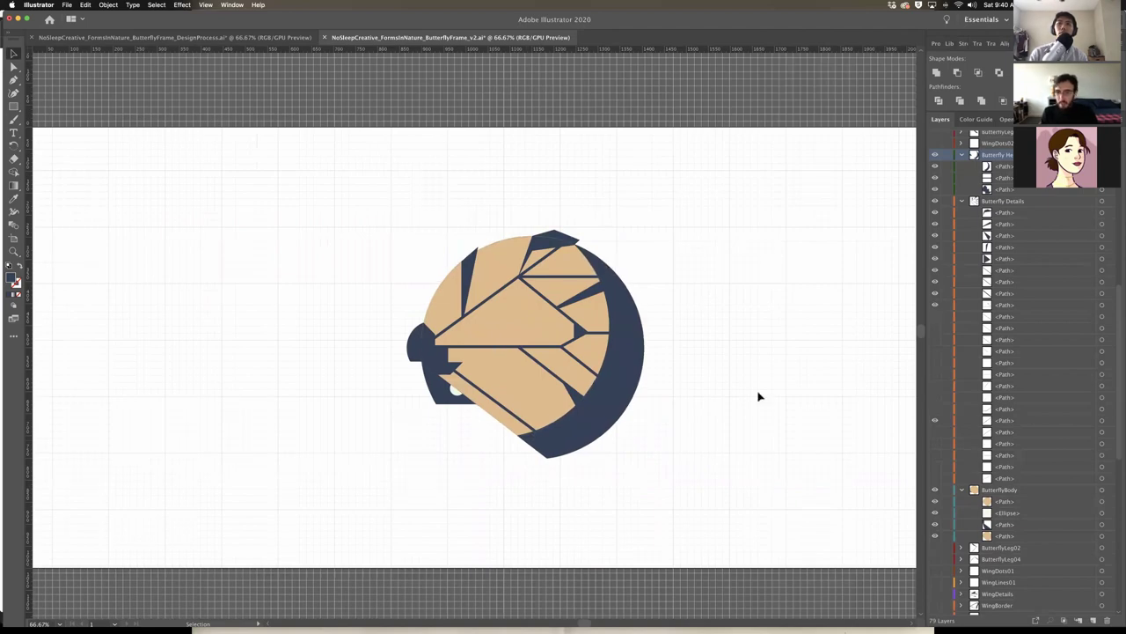
{"action": "left_click_drag", "start_coordinate": [935, 478], "coordinate": [937, 325]}
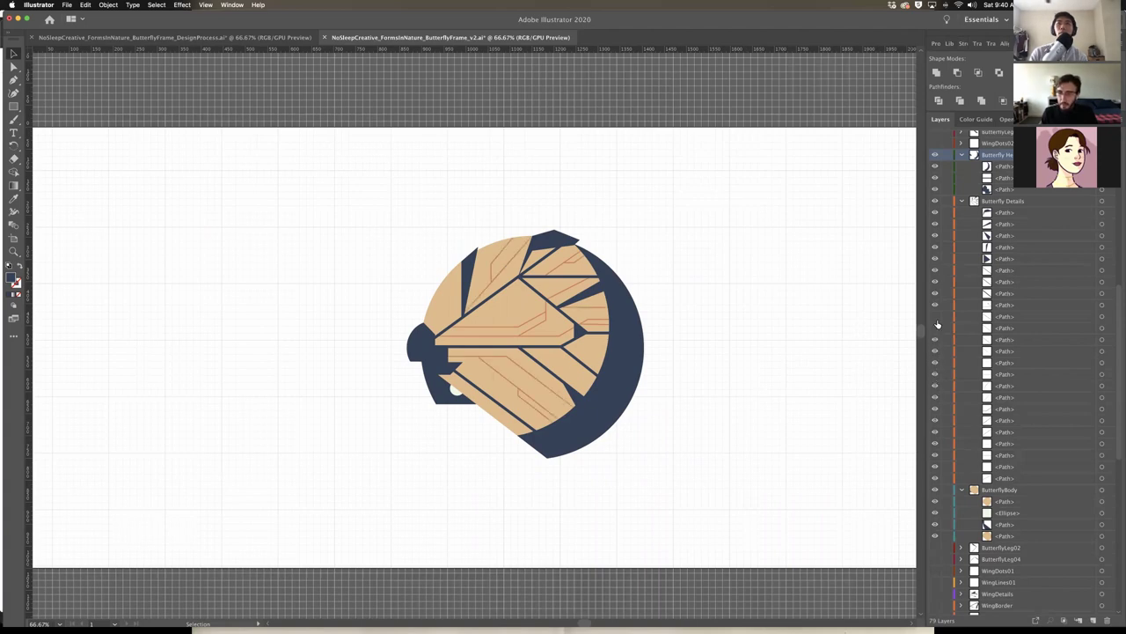
{"action": "left_click", "coordinate": [936, 328]}
{"action": "left_click", "coordinate": [936, 317]}
{"action": "scroll", "coordinate": [718, 344], "scroll_direction": "right", "scroll_amount": 1}
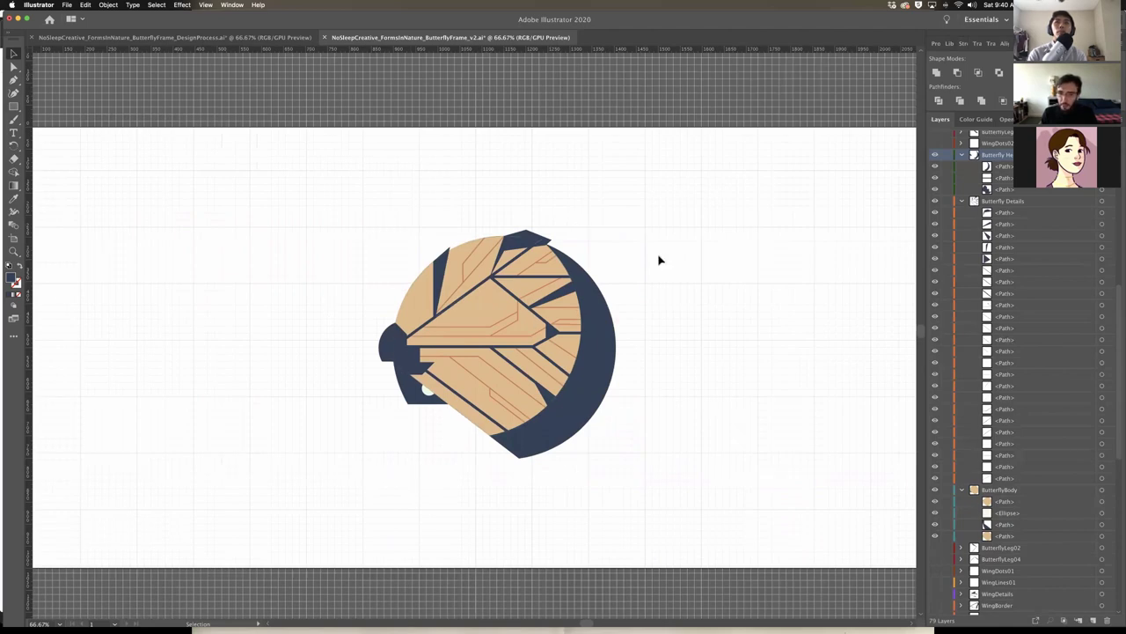
Collapse the Butterfly Details layer and make the Wings layer visible
{"action": "scroll", "coordinate": [998, 374], "scroll_direction": "up", "scroll_amount": 10}
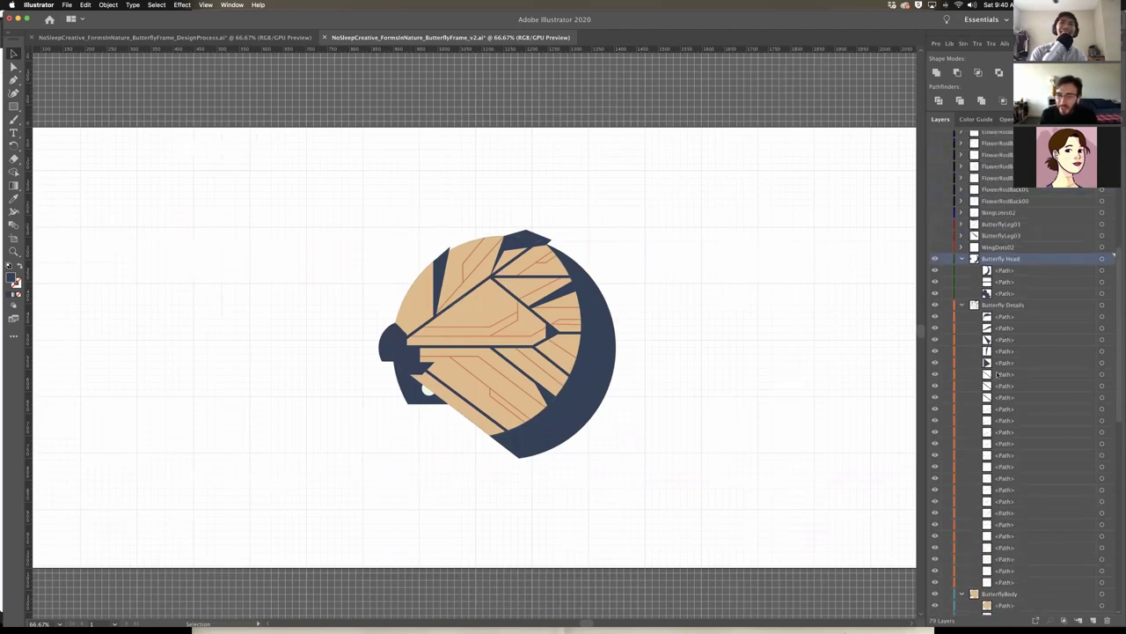
{"action": "scroll", "coordinate": [998, 374], "scroll_direction": "up", "scroll_amount": 3}
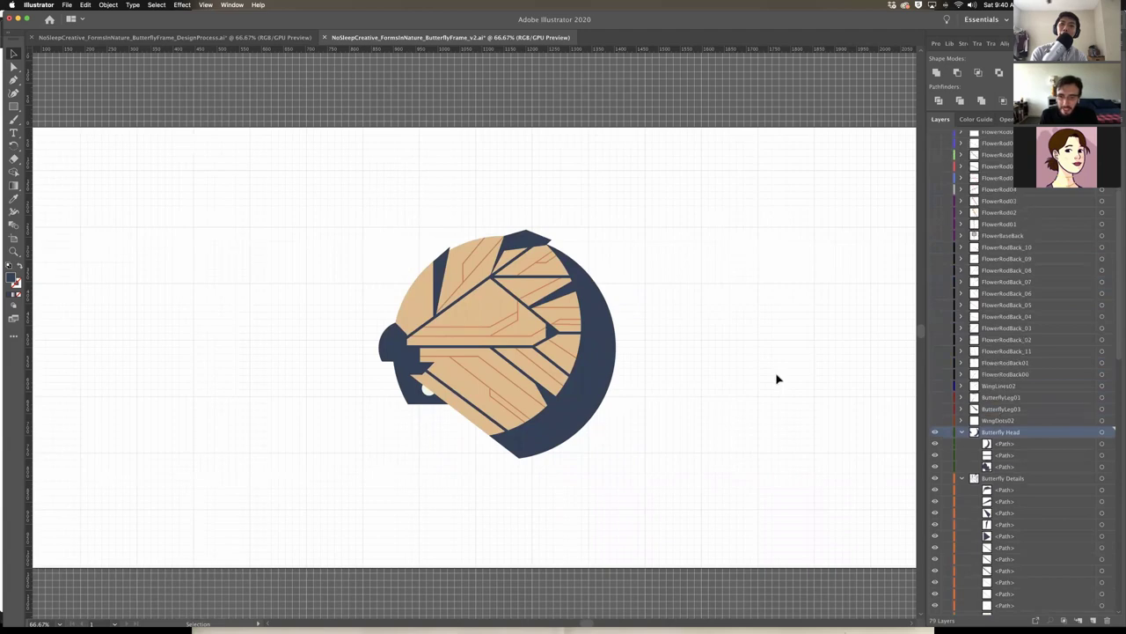
{"action": "scroll", "coordinate": [753, 320], "scroll_direction": "up", "scroll_amount": 1}
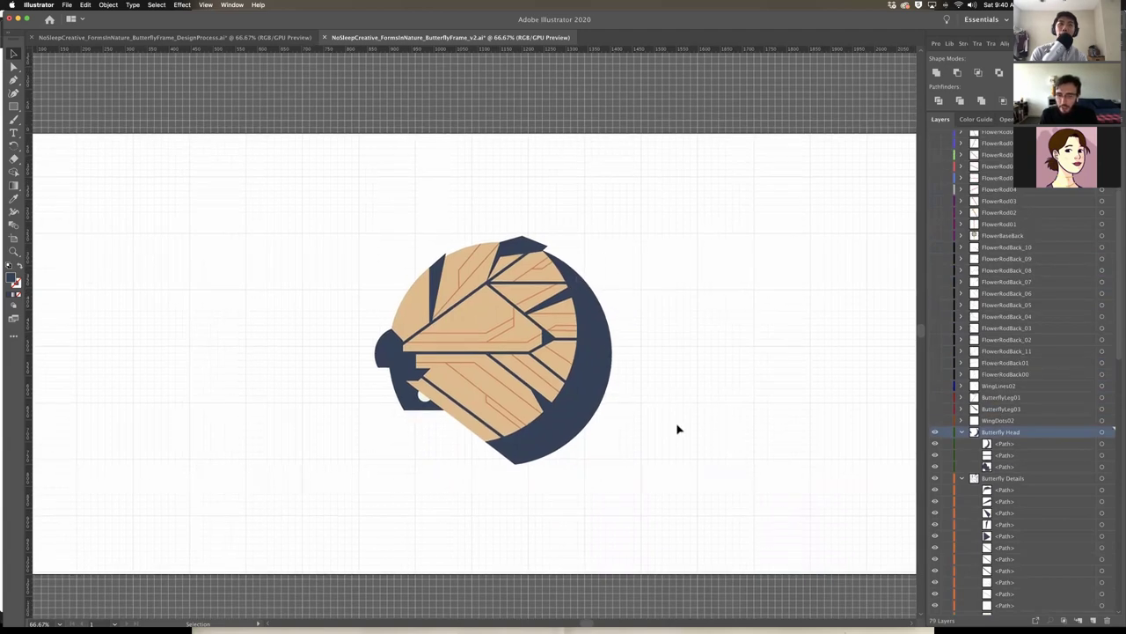
{"action": "scroll", "coordinate": [677, 427], "scroll_direction": "down", "scroll_amount": 4}
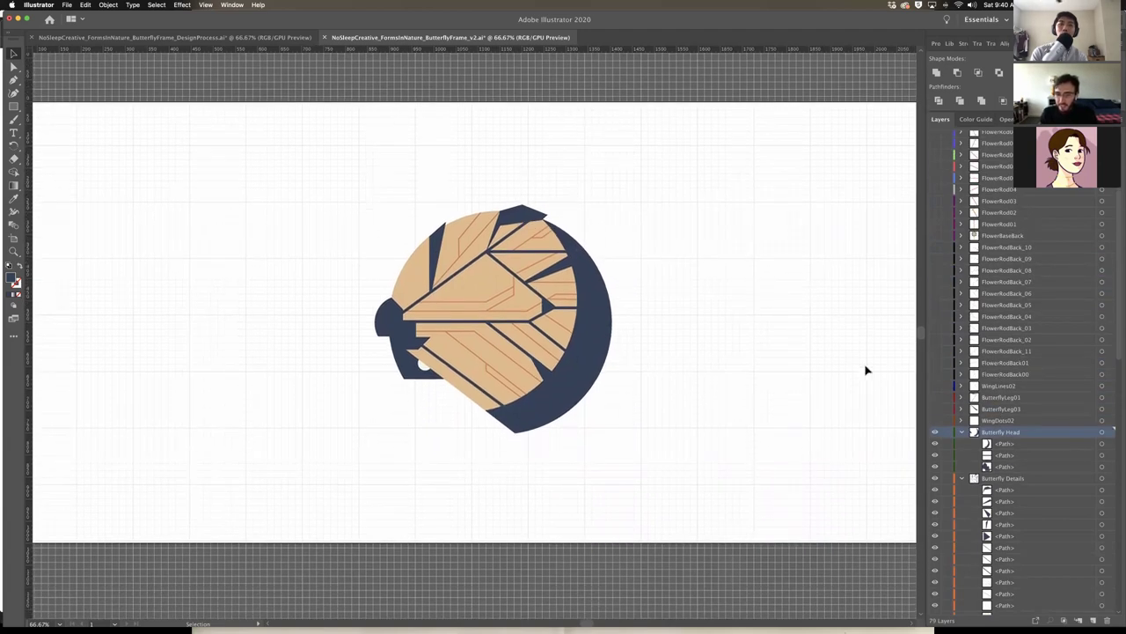
{"action": "scroll", "coordinate": [965, 528], "scroll_direction": "up", "scroll_amount": 3}
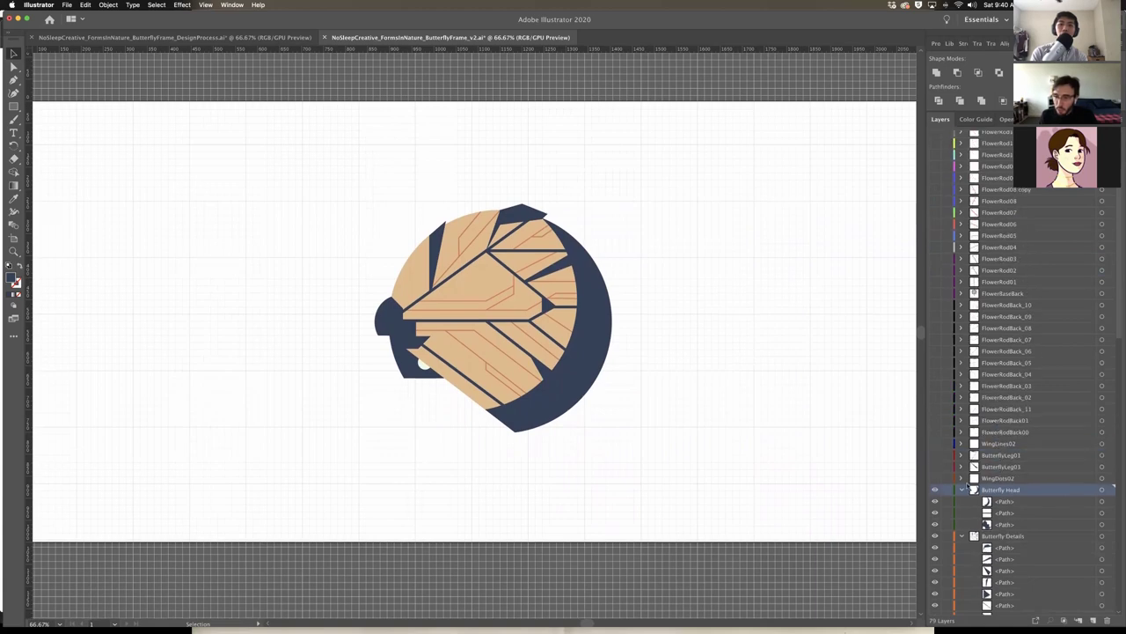
{"action": "left_click", "coordinate": [962, 535]}
{"action": "scroll", "coordinate": [962, 536], "scroll_direction": "down", "scroll_amount": 8}
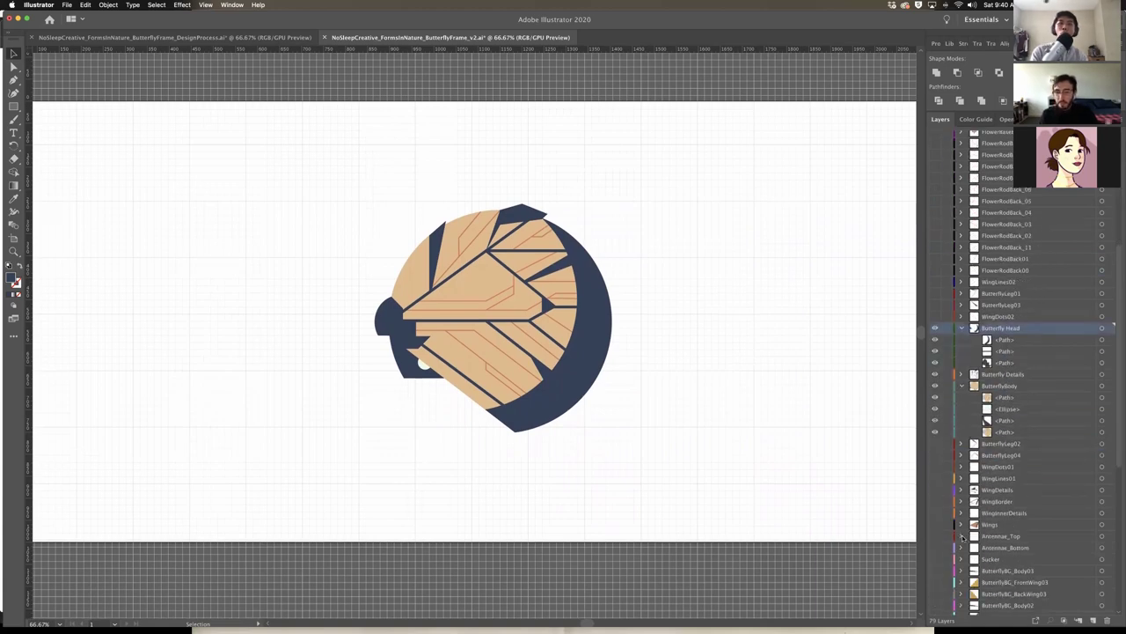
{"action": "scroll", "coordinate": [765, 453], "scroll_direction": "down", "scroll_amount": 1}
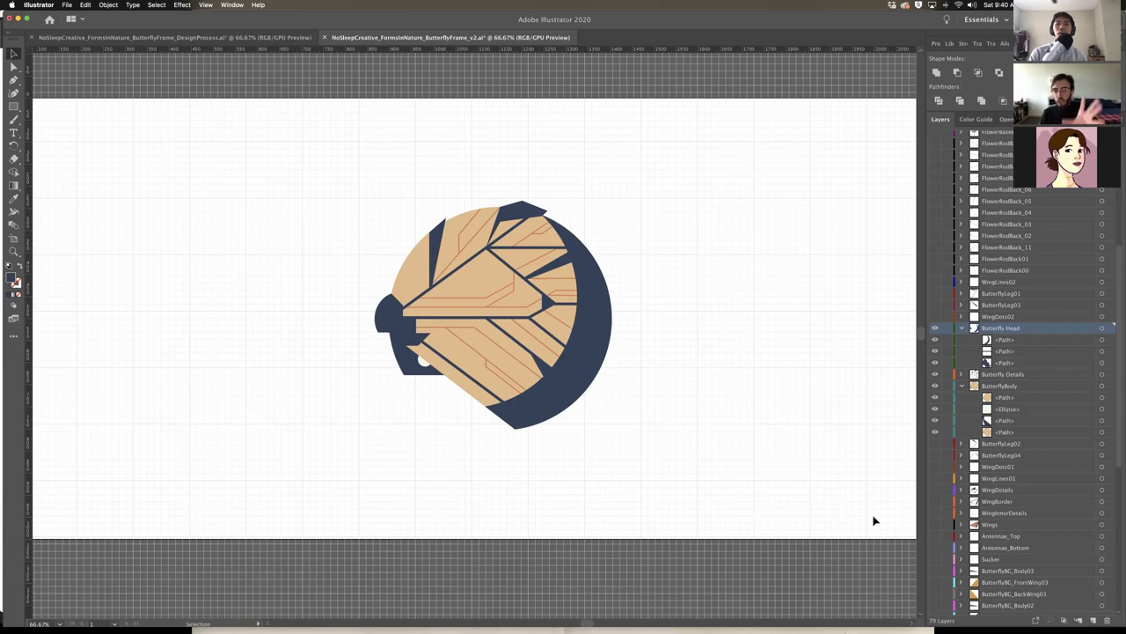
{"action": "left_click", "coordinate": [935, 525]}
{"action": "scroll", "coordinate": [651, 252], "scroll_direction": "left", "scroll_amount": 3}
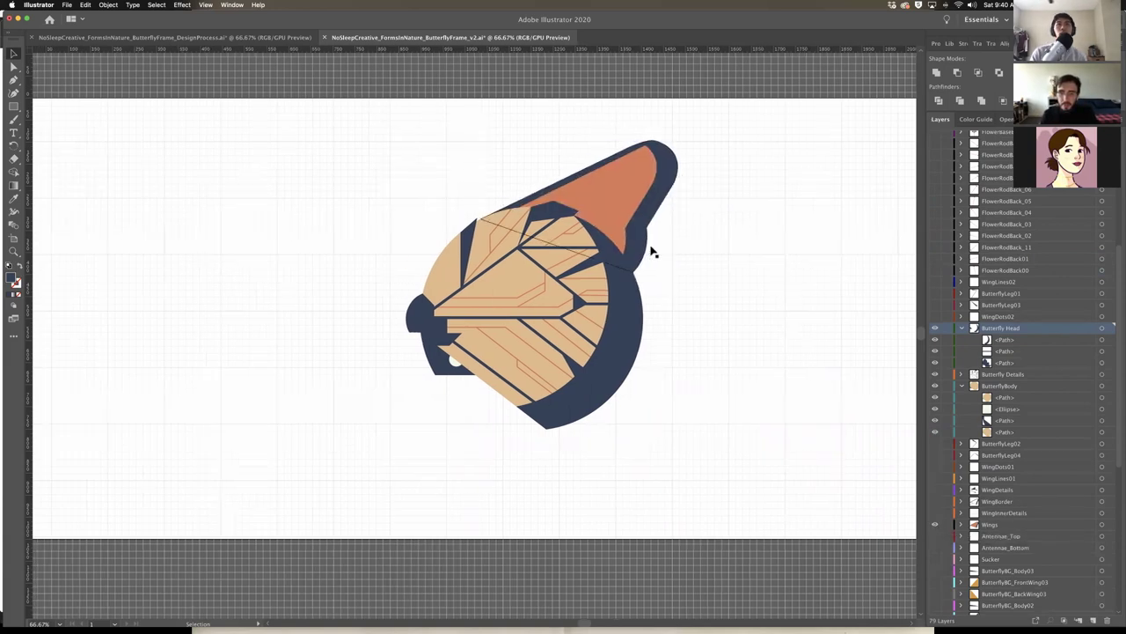
{"action": "scroll", "coordinate": [674, 156], "scroll_direction": "up", "scroll_amount": 2}
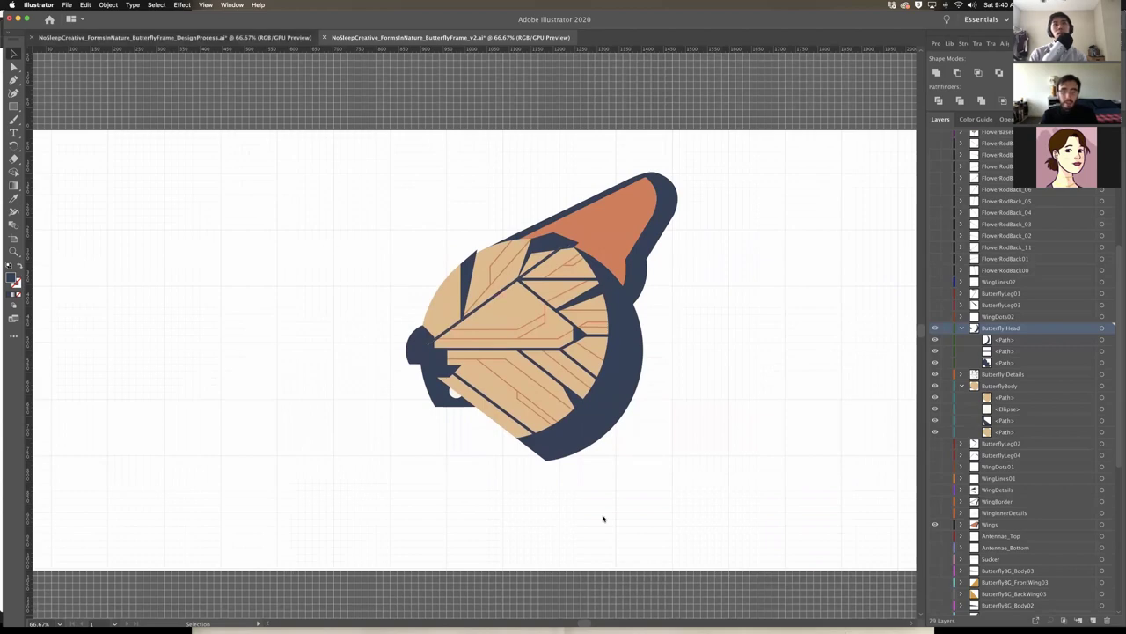
Copy the butterfly's basic shapes, including the pink circle, from the DesignProcess document in place into a new layer above Layer 89 in ButterflyFrame_v2
{"action": "key", "text": "ctrl+Tab"}
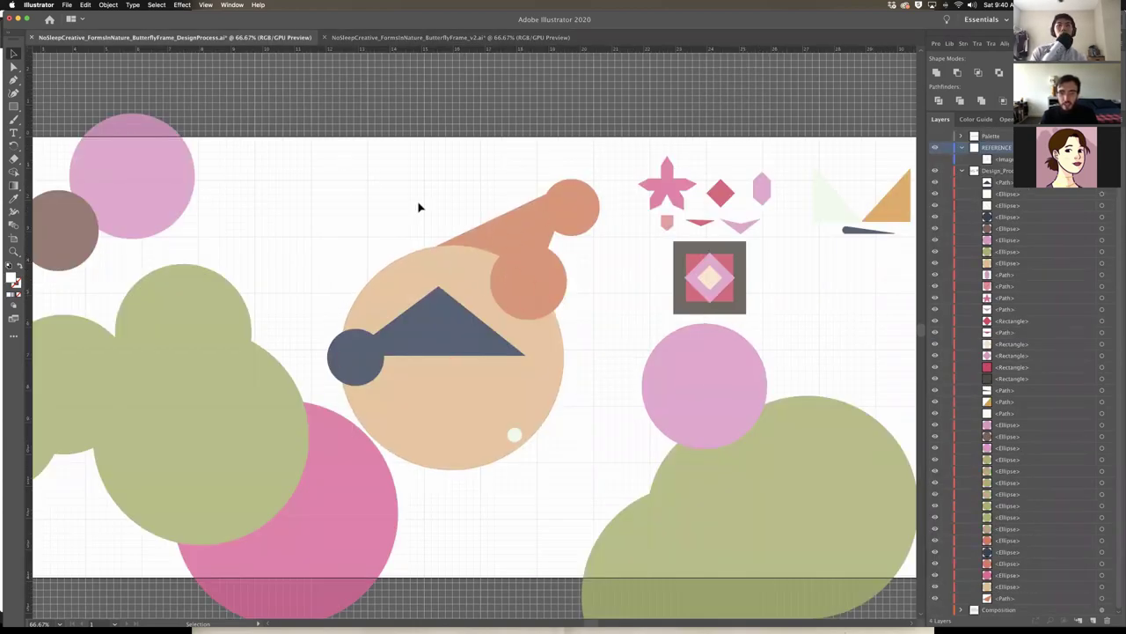
{"action": "left_click_drag", "start_coordinate": [305, 167], "coordinate": [596, 435]}
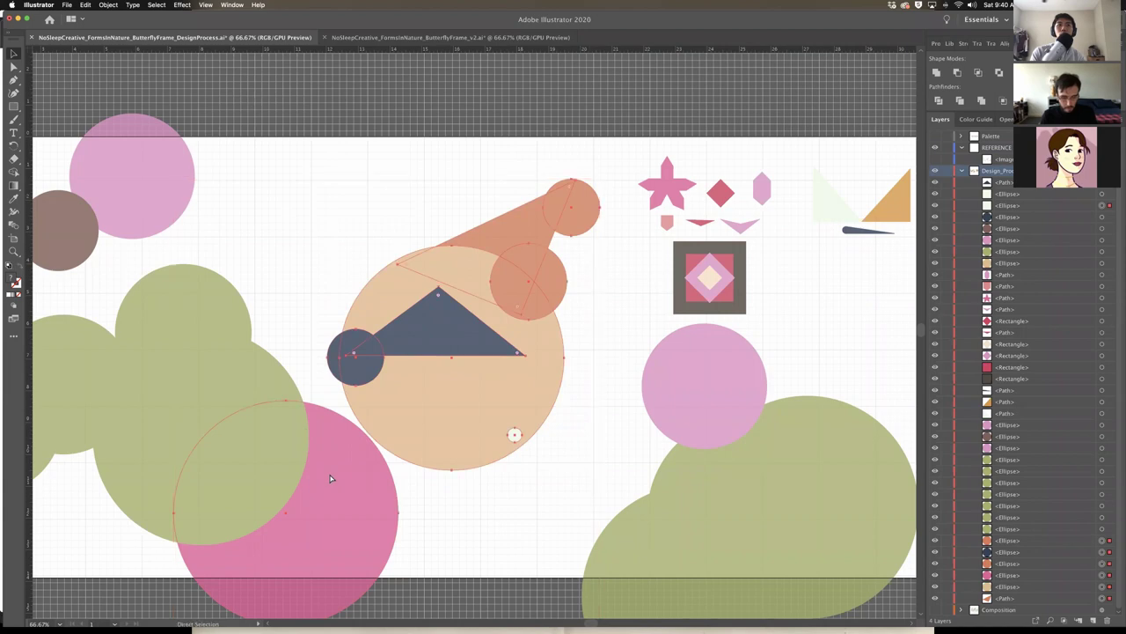
{"action": "key", "text": "super+grave"}
{"action": "left_click", "coordinate": [996, 147]}
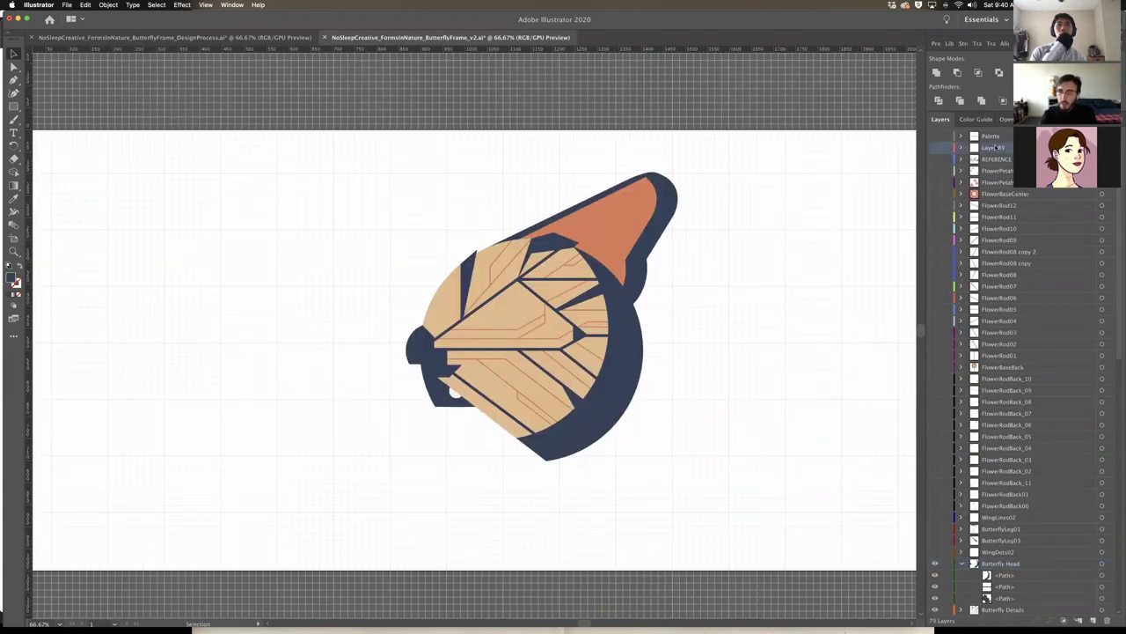
{"action": "left_click", "coordinate": [1093, 620]}
{"action": "key", "text": "super+f"}
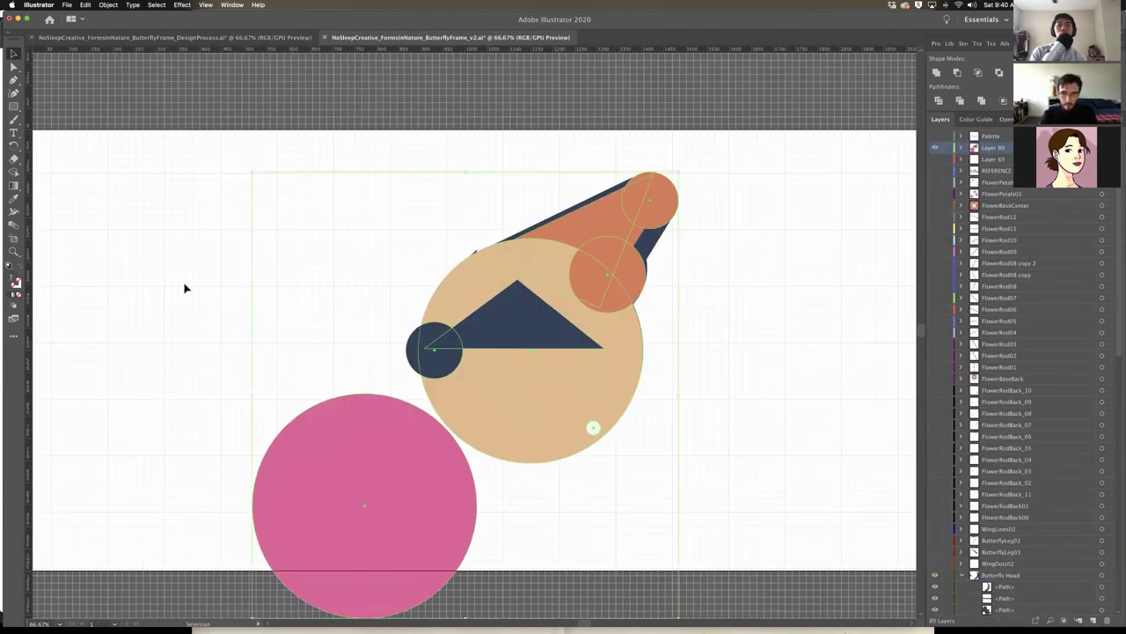
{"action": "left_click", "coordinate": [348, 304]}
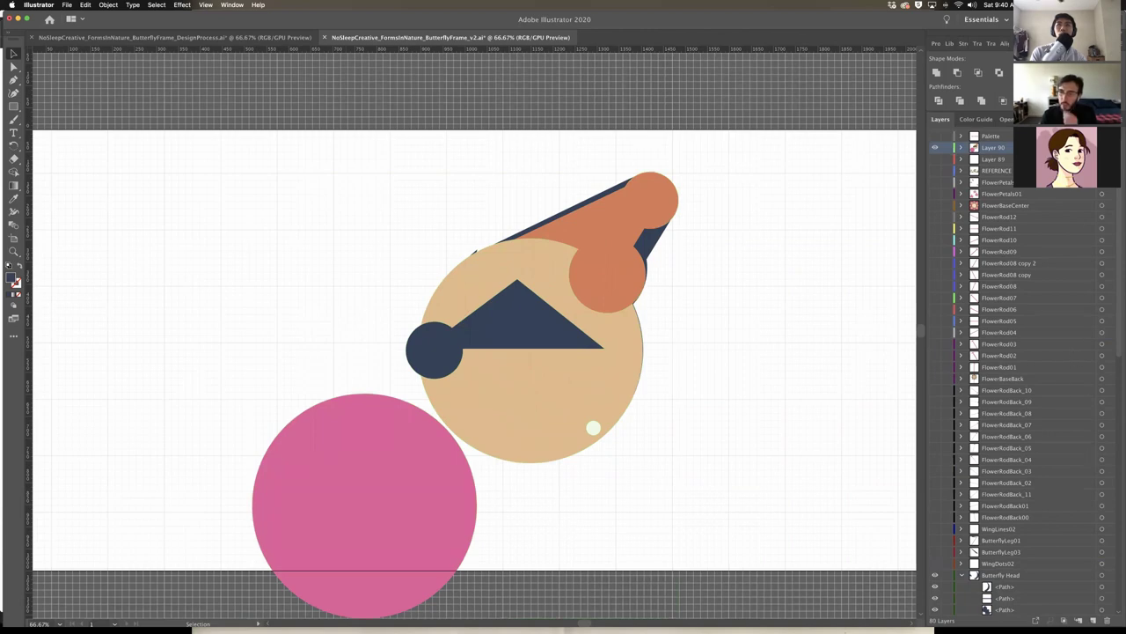
Lower the opacity of all the pasted basic shapes to compare them with the finished artwork, and hide their layer
{"action": "key", "text": "ctrl+a"}
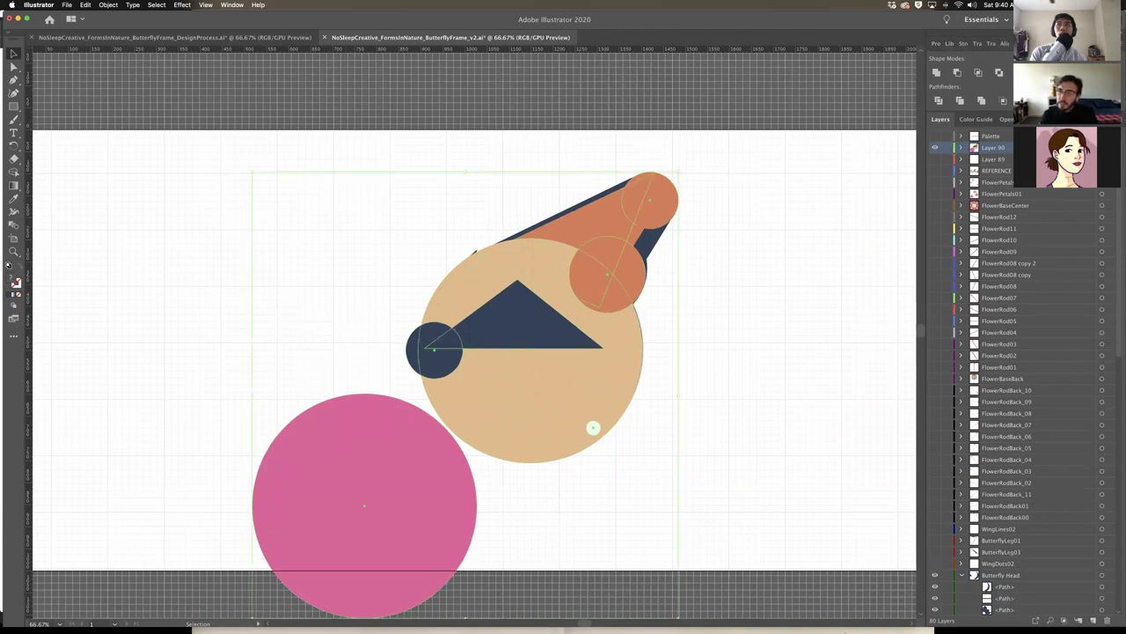
{"action": "left_click", "coordinate": [991, 43]}
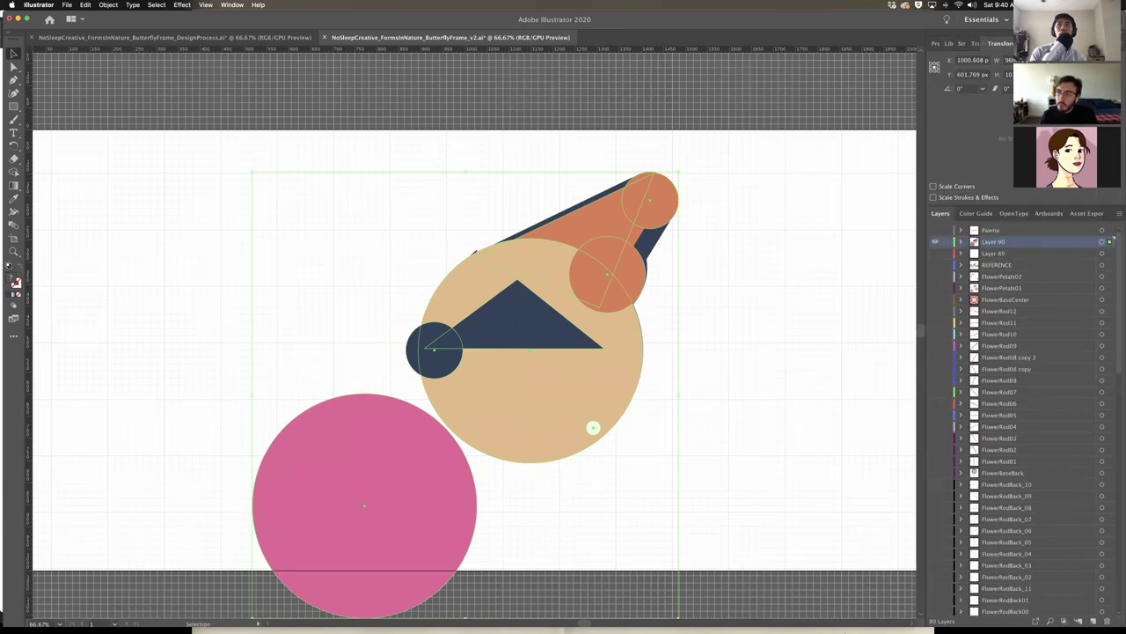
{"action": "left_click", "coordinate": [976, 44]}
{"action": "left_click", "coordinate": [1044, 60]}
{"action": "left_click_drag", "start_coordinate": [1049, 77], "coordinate": [1019, 77]}
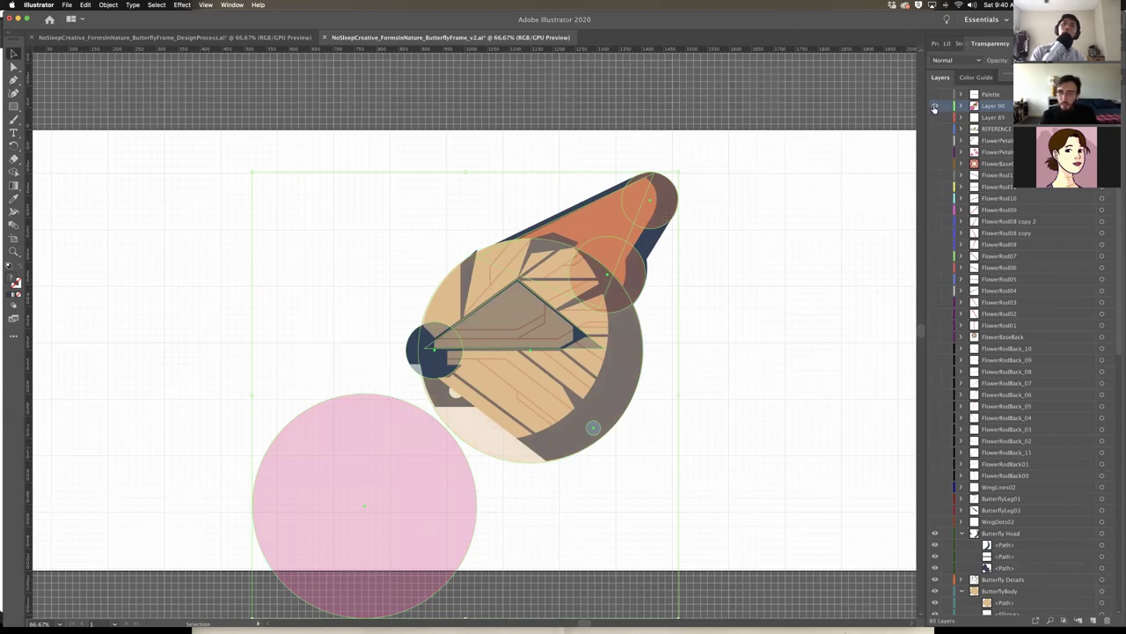
{"action": "left_click", "coordinate": [935, 107]}
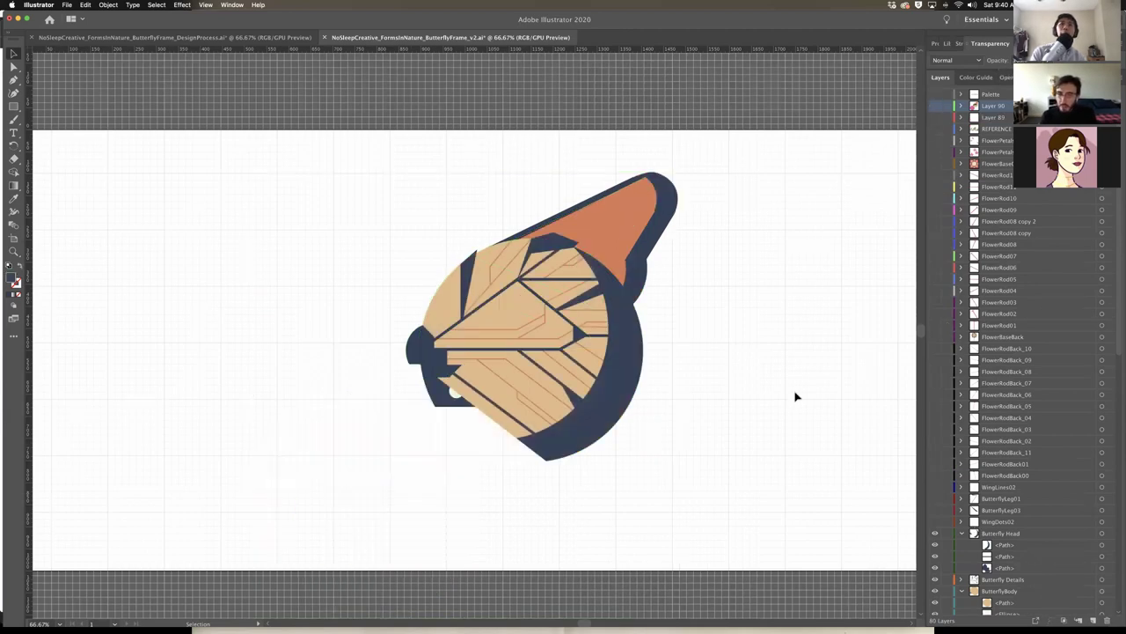
Make the WingInnerDetails, WingBorder and WingDetails layers visible
{"action": "scroll", "coordinate": [993, 266], "scroll_direction": "down", "scroll_amount": 10}
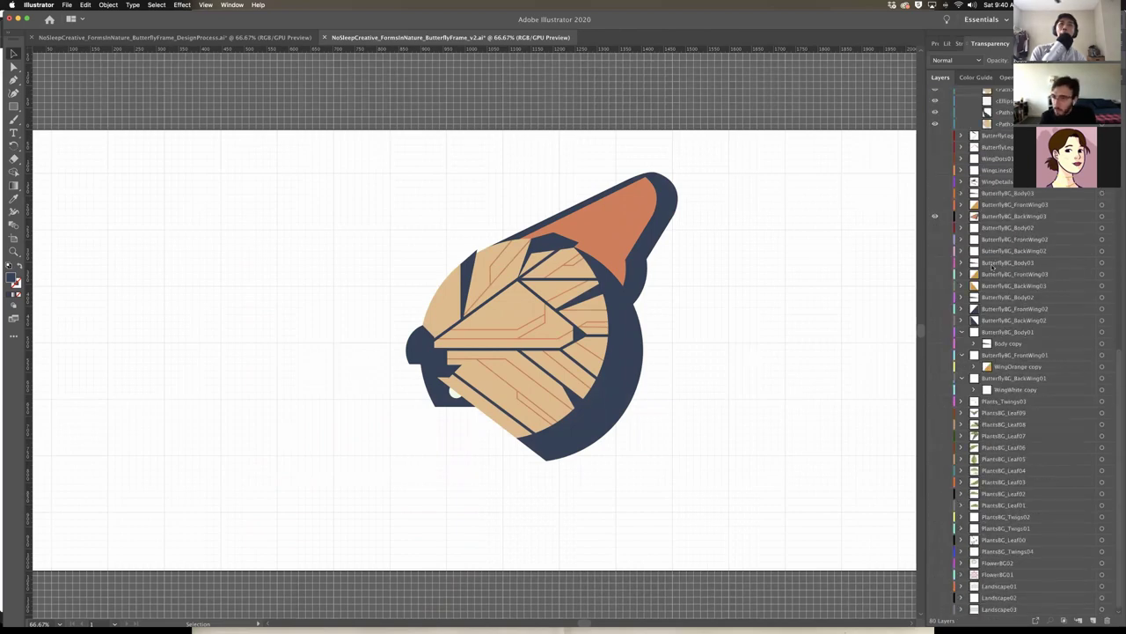
{"action": "scroll", "coordinate": [993, 266], "scroll_direction": "up", "scroll_amount": 8}
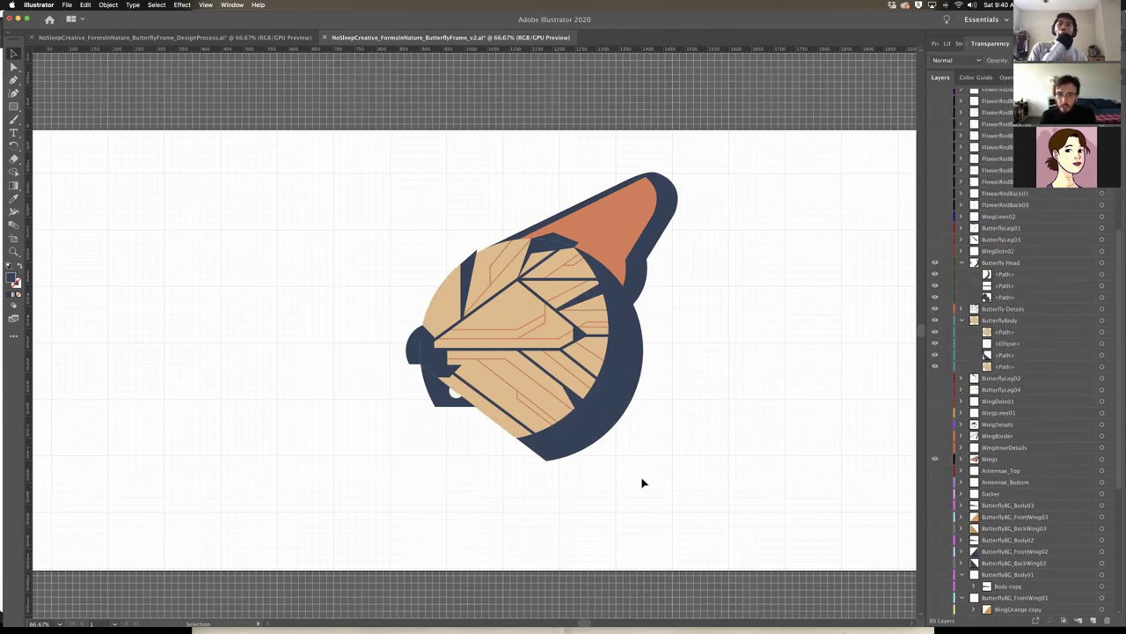
{"action": "left_click", "coordinate": [934, 447]}
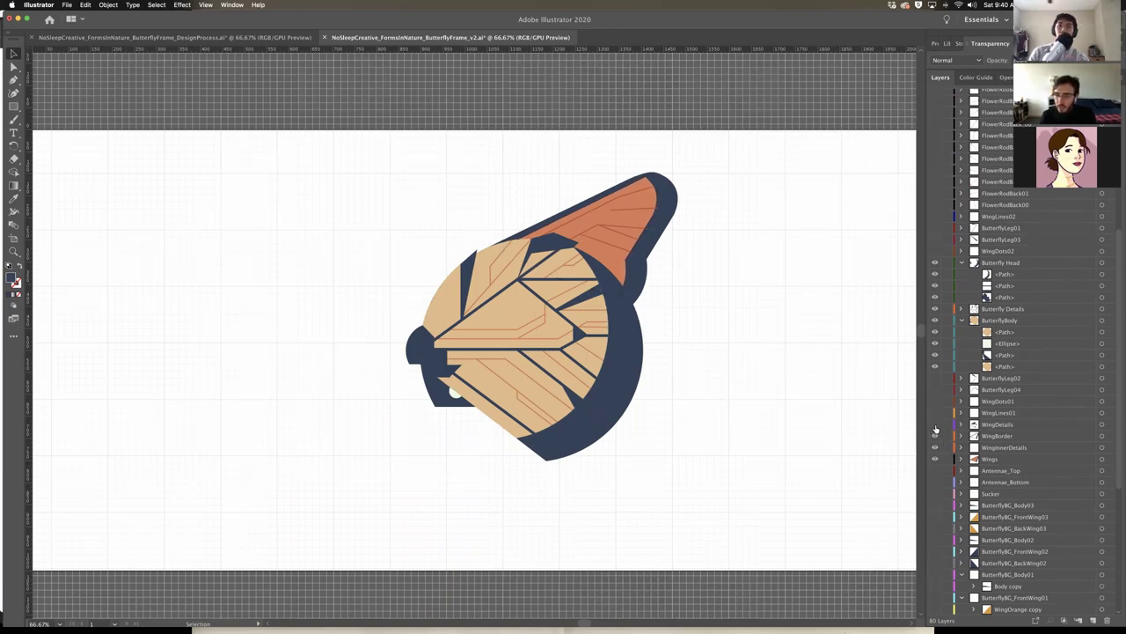
{"action": "left_click", "coordinate": [934, 425]}
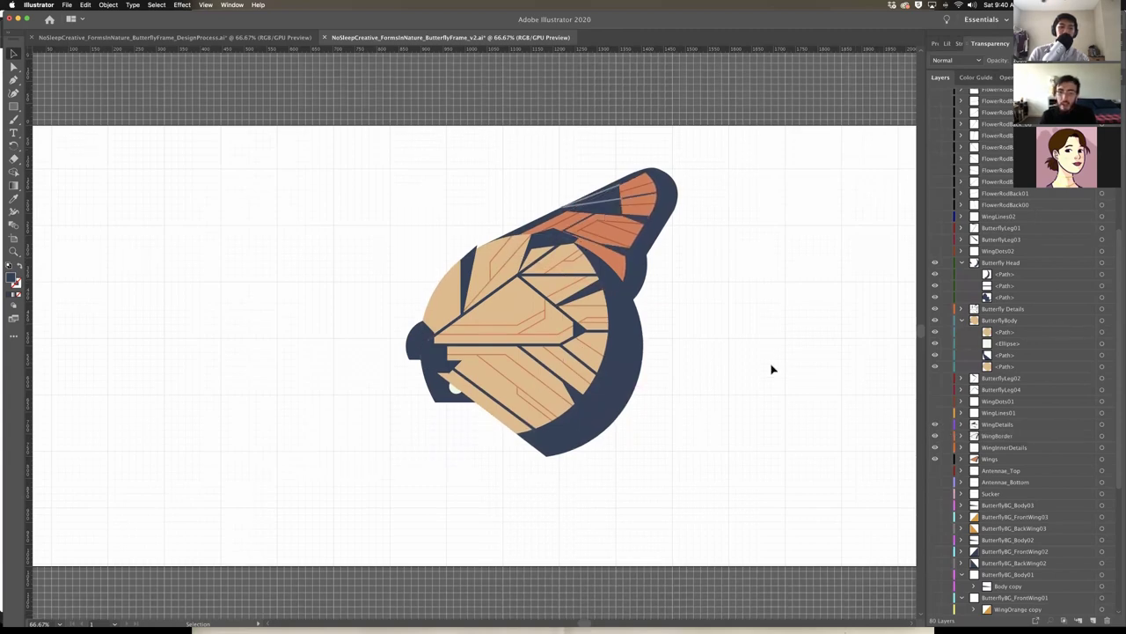
{"action": "scroll", "coordinate": [768, 370], "scroll_direction": "down", "scroll_amount": 1}
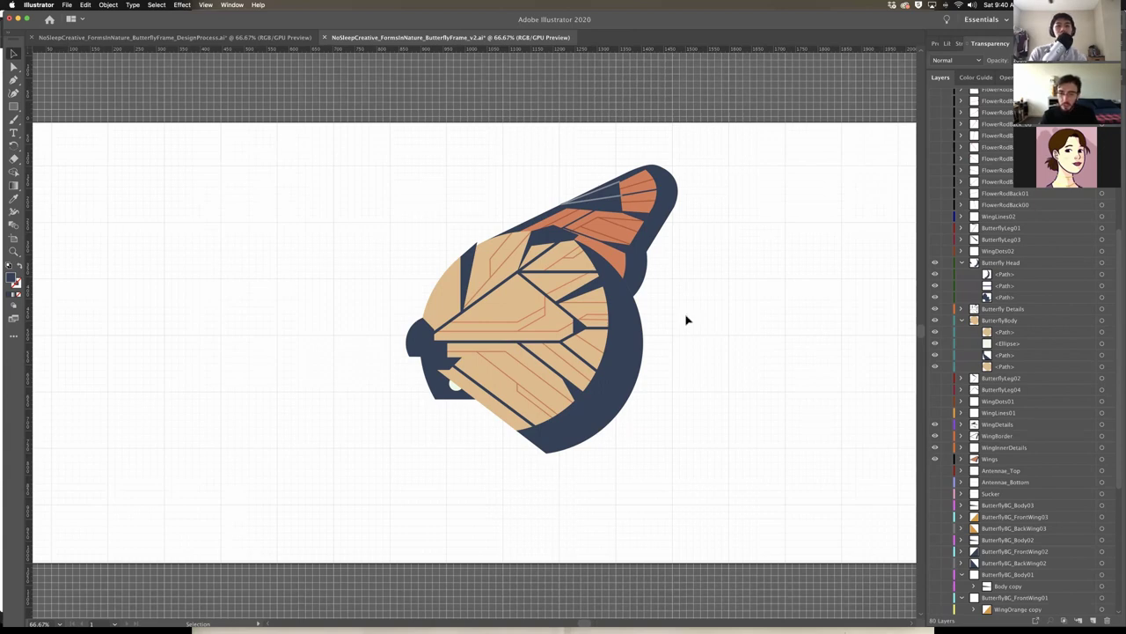
Make the WingLines01 and WingDots01 layers visible, checking the monarch butterfly reference photos in the browser in between
{"action": "left_click", "coordinate": [934, 412]}
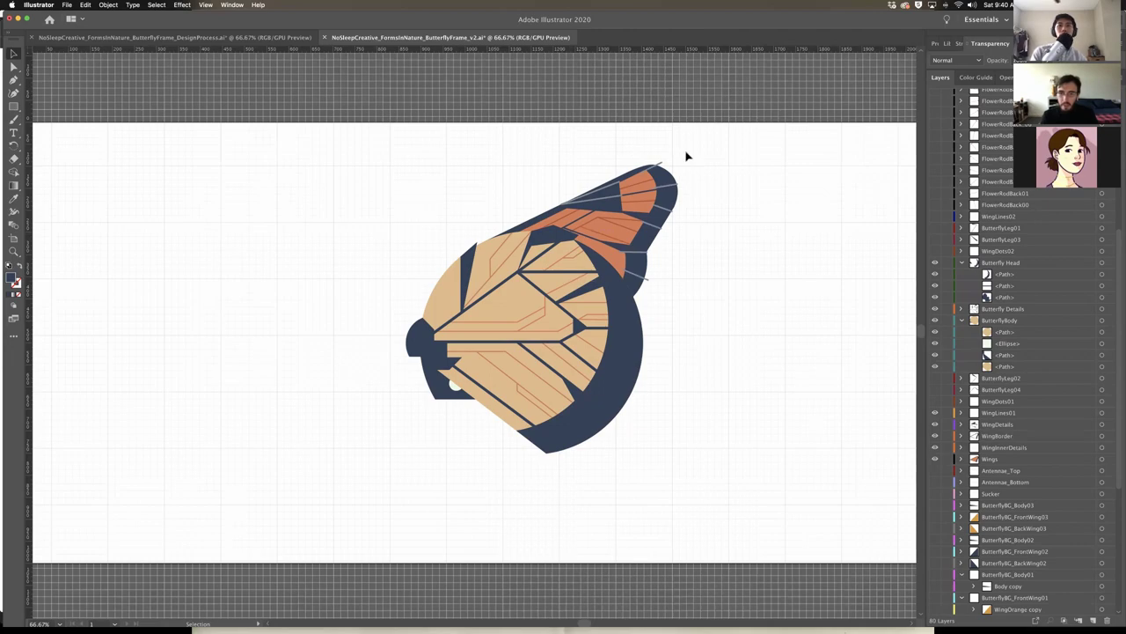
{"action": "key", "text": "F11"}
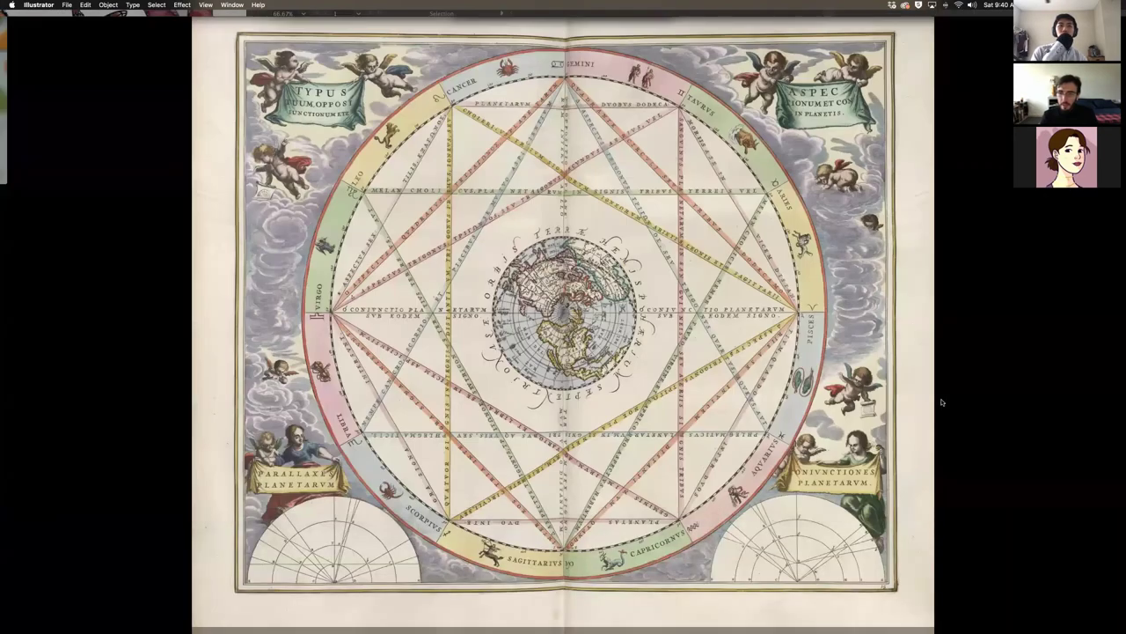
{"action": "key", "text": "F11"}
{"action": "key", "text": "ctrl+Up"}
{"action": "key", "text": "super+Tab"}
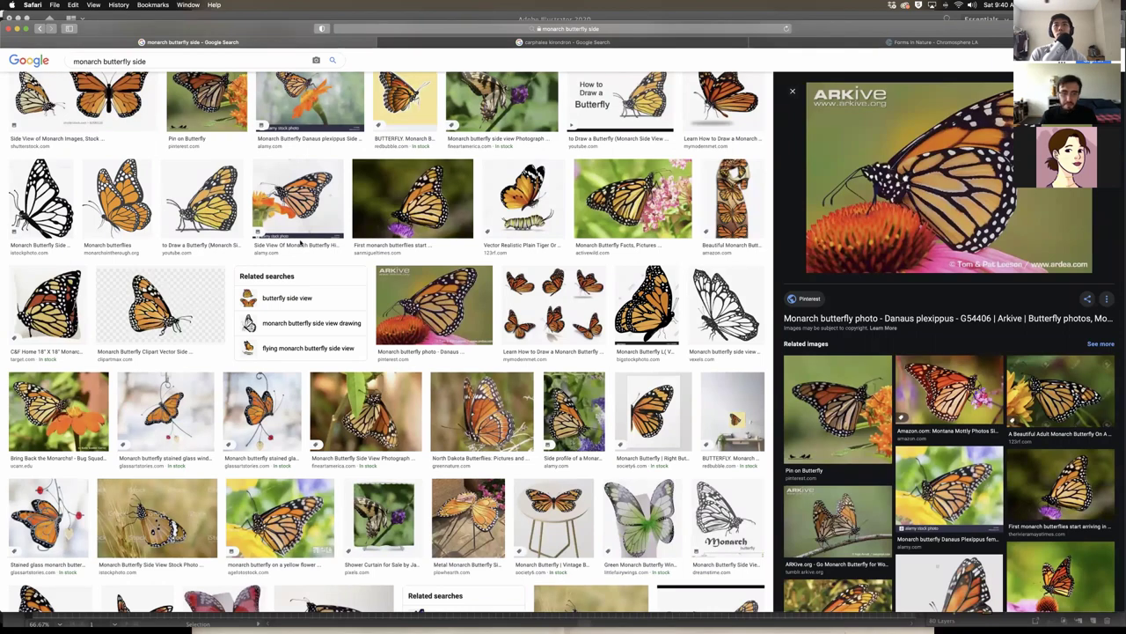
{"action": "key", "text": "ctrl+Up"}
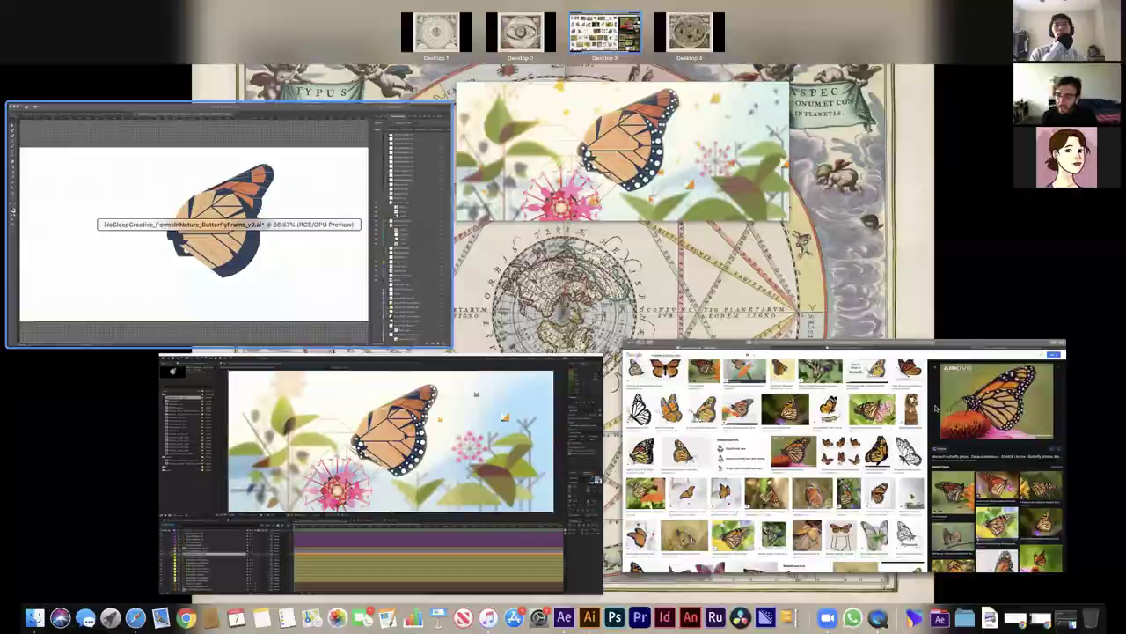
{"action": "left_click", "coordinate": [226, 223]}
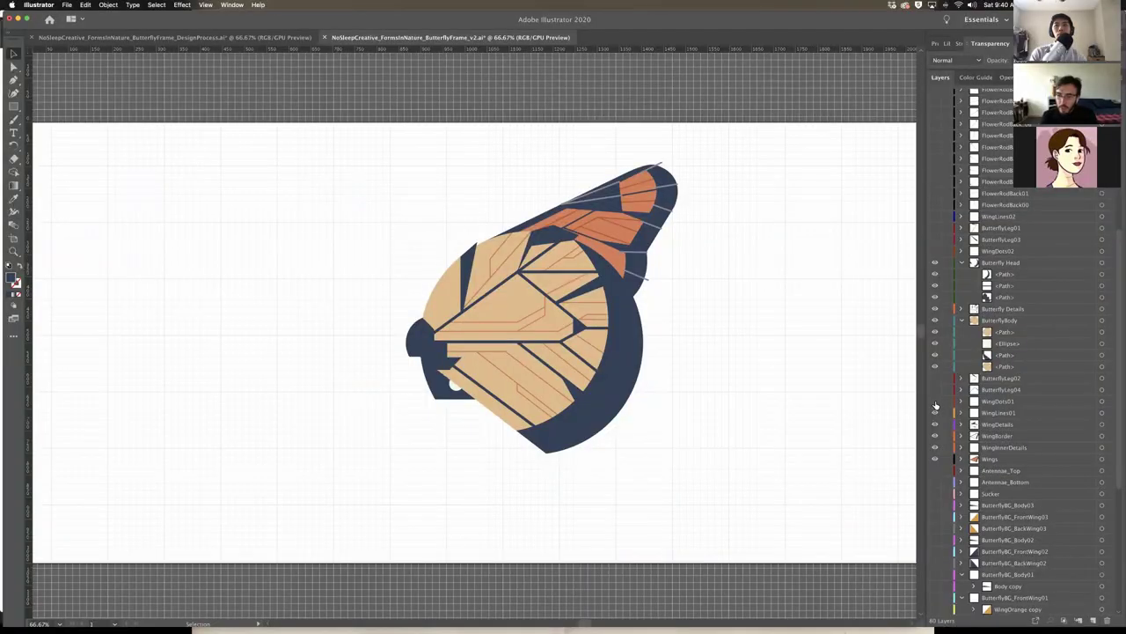
{"action": "left_click", "coordinate": [935, 401]}
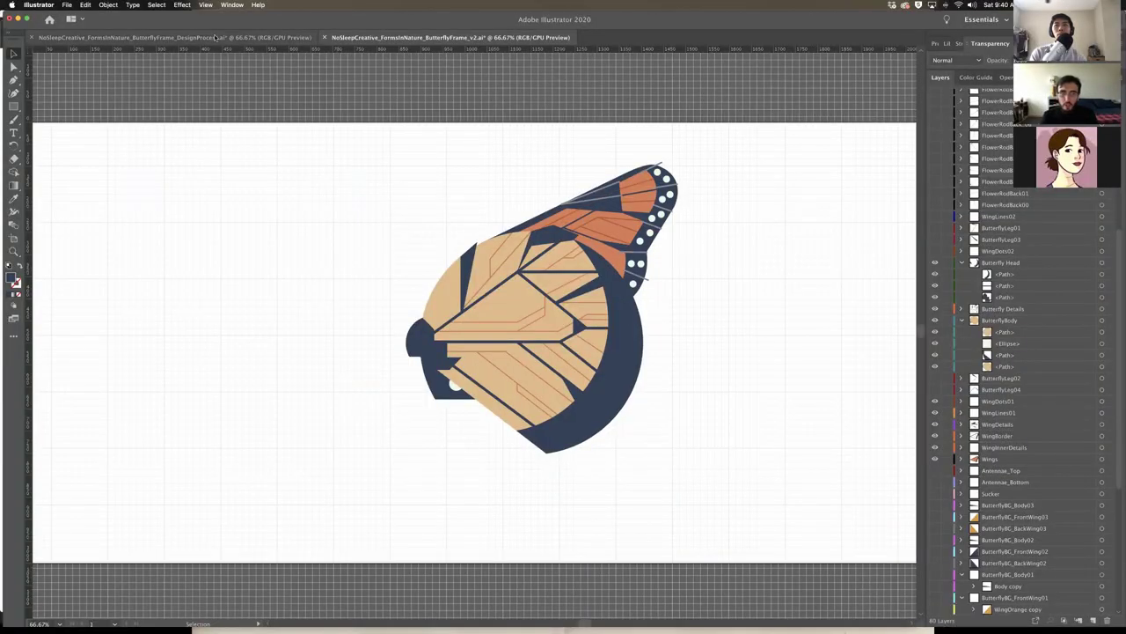
Check the concentric basic circles in the DesignProcess document, and make the WingDots02 layer visible in ButterflyFrame_v2
{"action": "key", "text": "ctrl+Tab"}
{"action": "scroll", "coordinate": [545, 211], "scroll_direction": "right", "scroll_amount": 15}
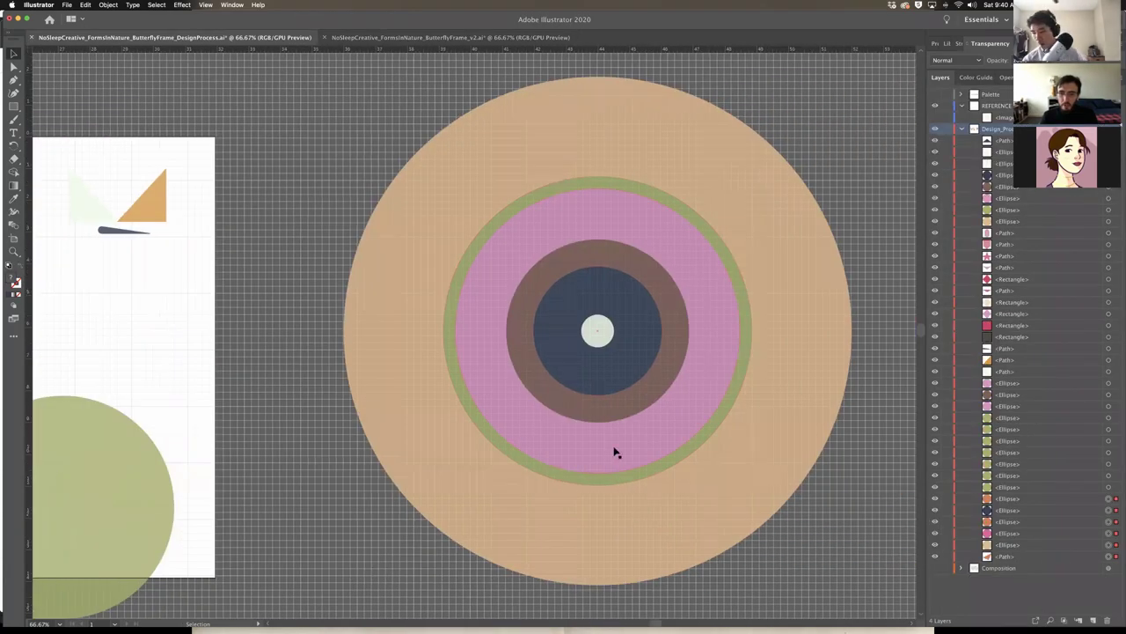
{"action": "left_click", "coordinate": [521, 38]}
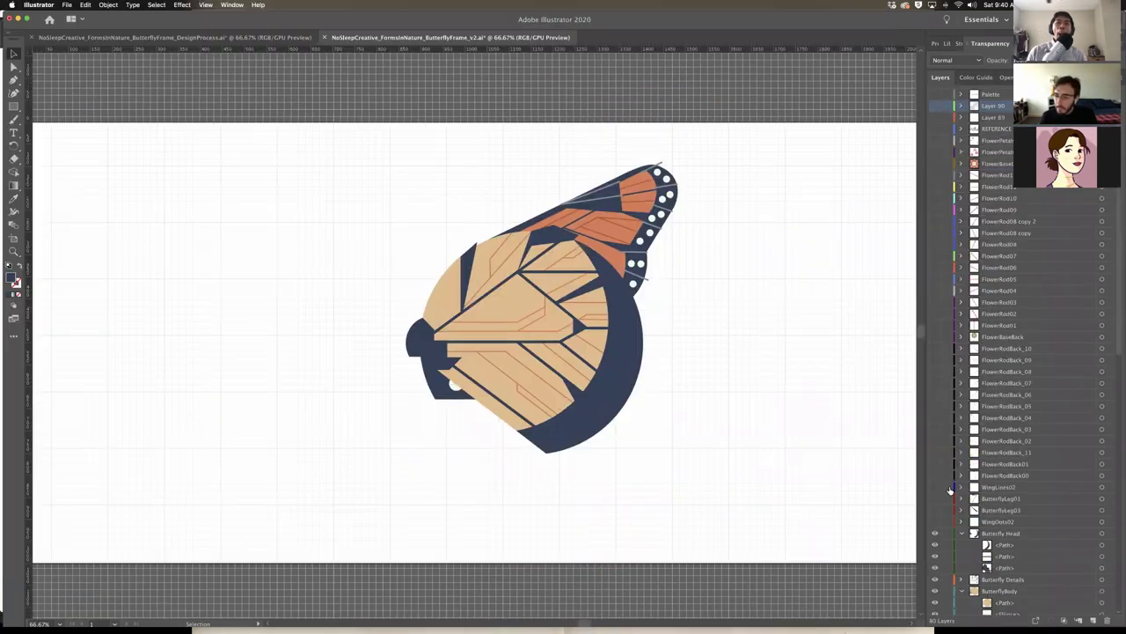
{"action": "scroll", "coordinate": [951, 490], "scroll_direction": "down", "scroll_amount": 5}
{"action": "left_click", "coordinate": [934, 394]}
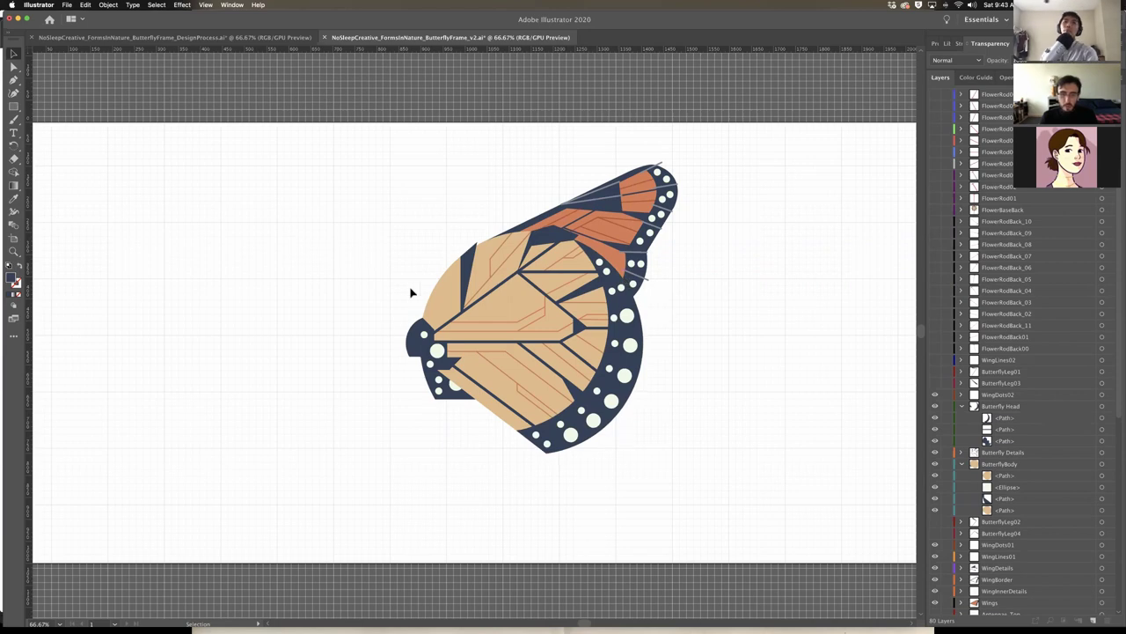
Examine the butterfly's dotted borders, veins and wing lines at 100% zoom
{"action": "scroll", "coordinate": [413, 348], "scroll_direction": "left", "scroll_amount": 3}
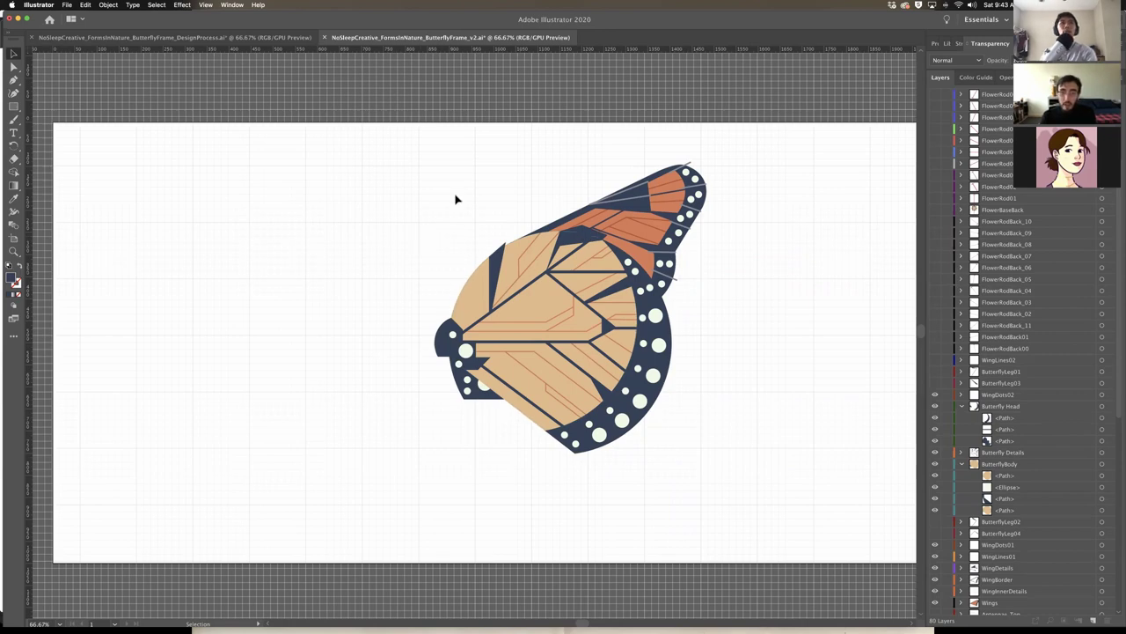
{"action": "key", "text": "z"}
{"action": "left_click", "coordinate": [546, 246]}
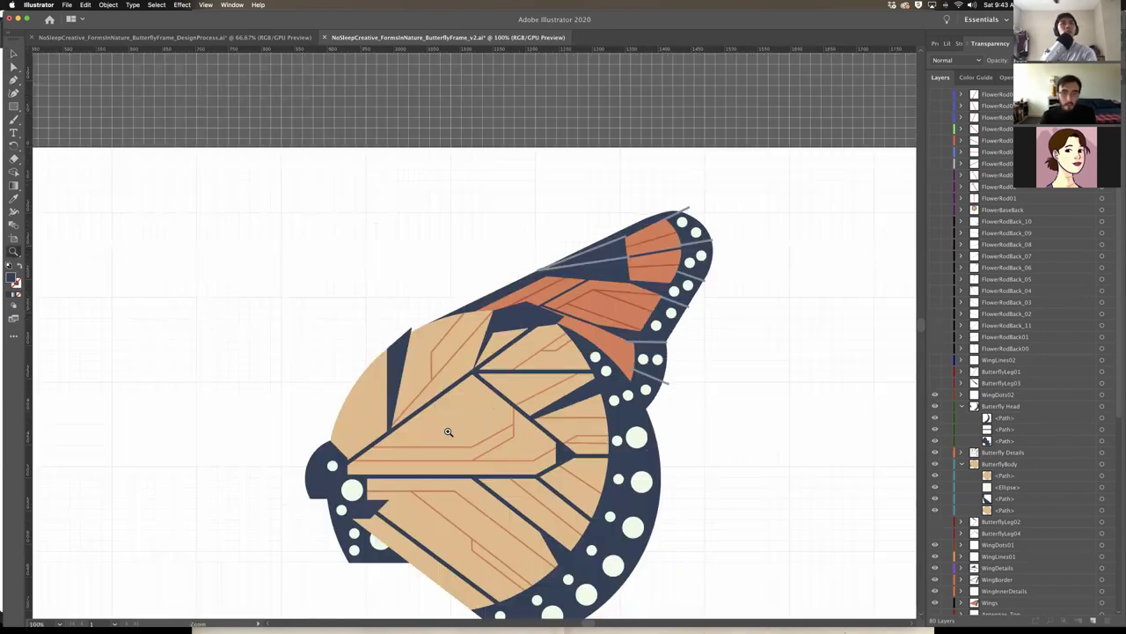
{"action": "left_click_drag", "start_coordinate": [448, 432], "coordinate": [518, 343]}
{"action": "left_click", "coordinate": [13, 54]}
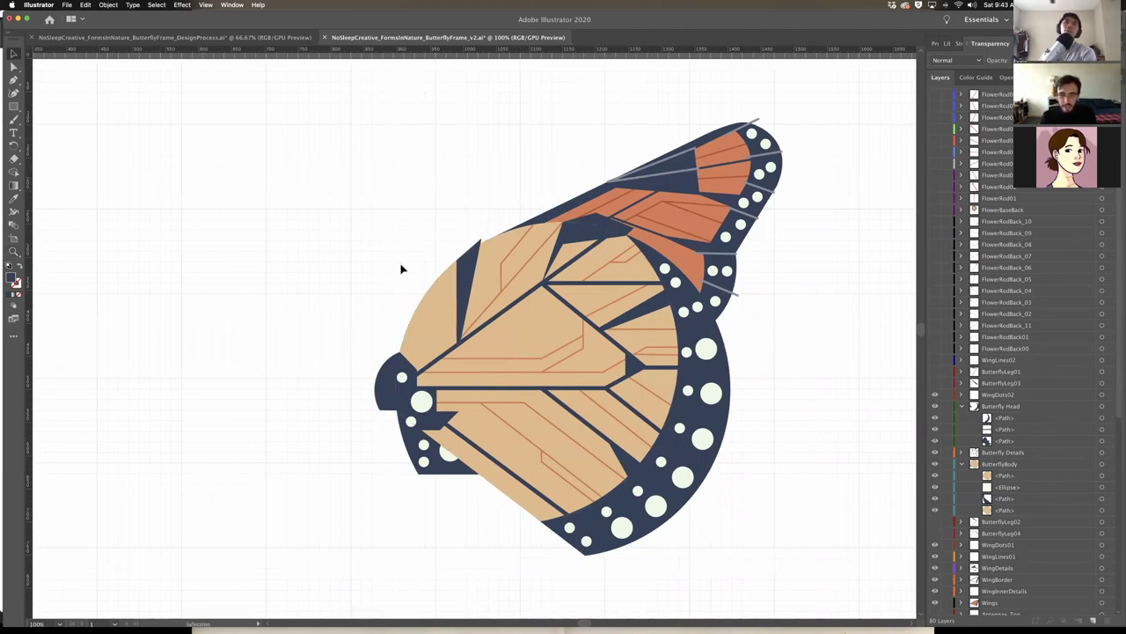
{"action": "scroll", "coordinate": [591, 239], "scroll_direction": "down", "scroll_amount": 2}
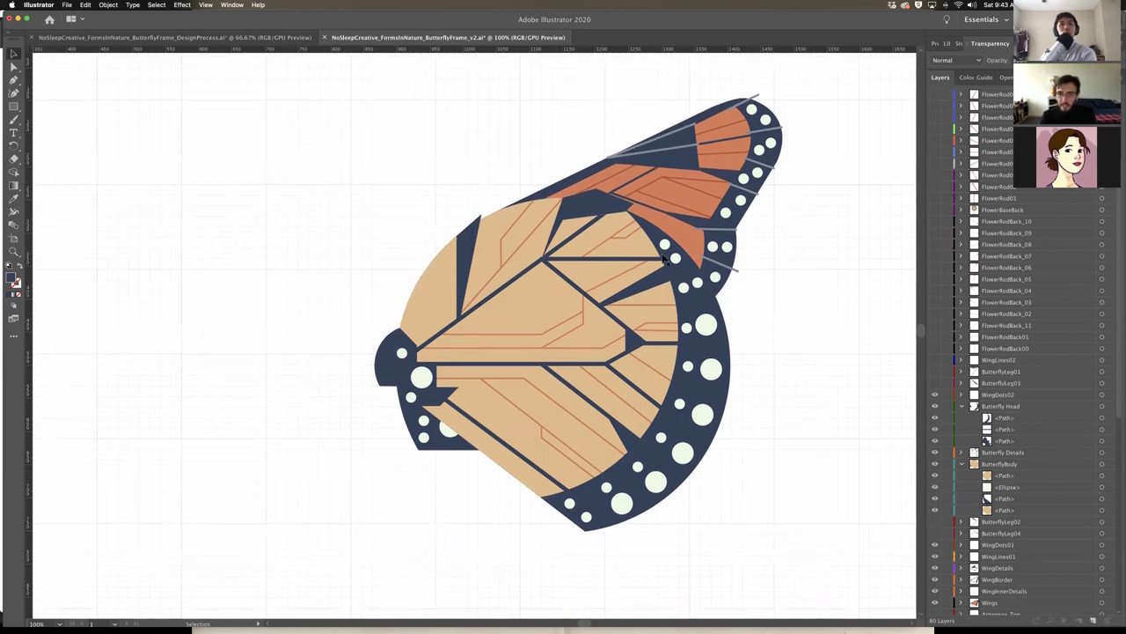
{"action": "scroll", "coordinate": [405, 334], "scroll_direction": "right", "scroll_amount": 3}
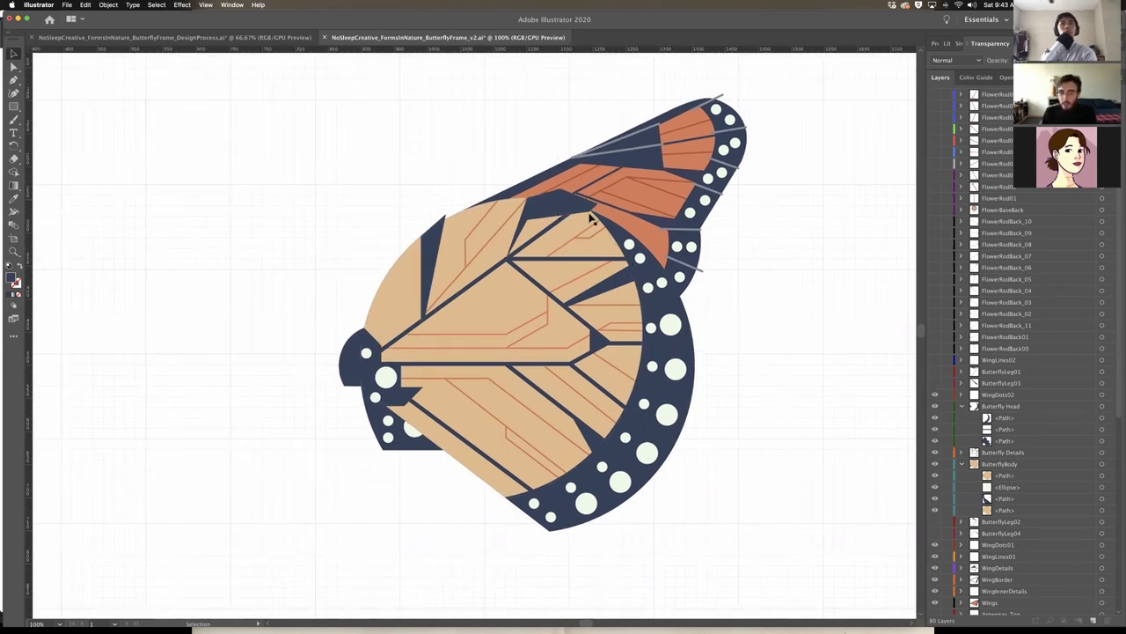
{"action": "scroll", "coordinate": [349, 193], "scroll_direction": "left", "scroll_amount": 2}
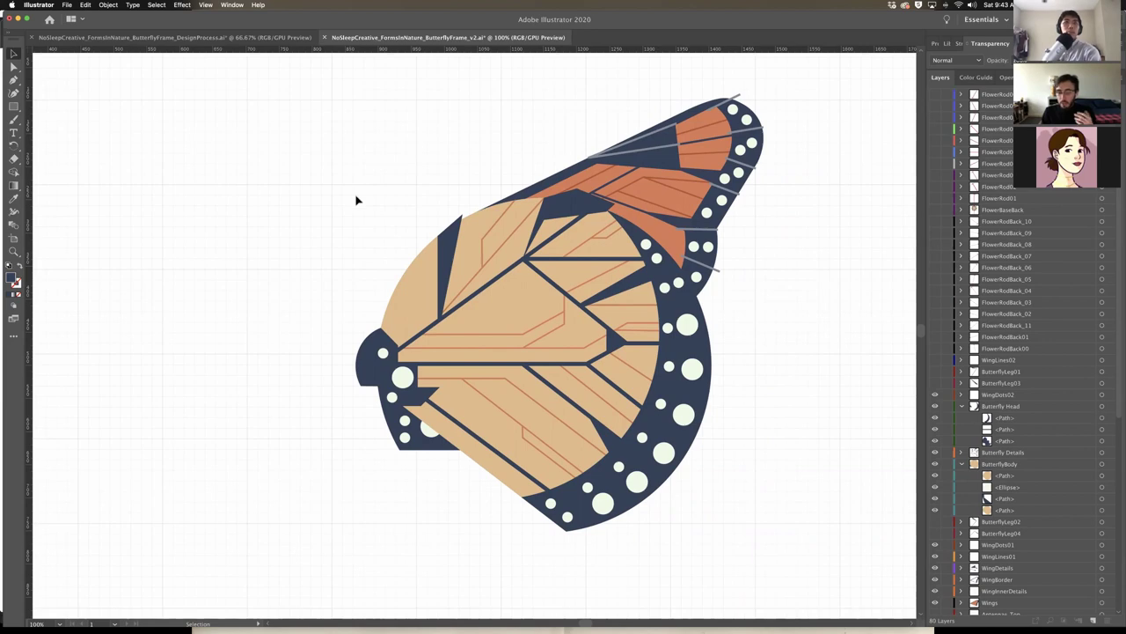
Inspect the extent of the tan path in the ButterflyBody layer, leaving nothing selected
{"action": "left_click", "coordinate": [404, 303]}
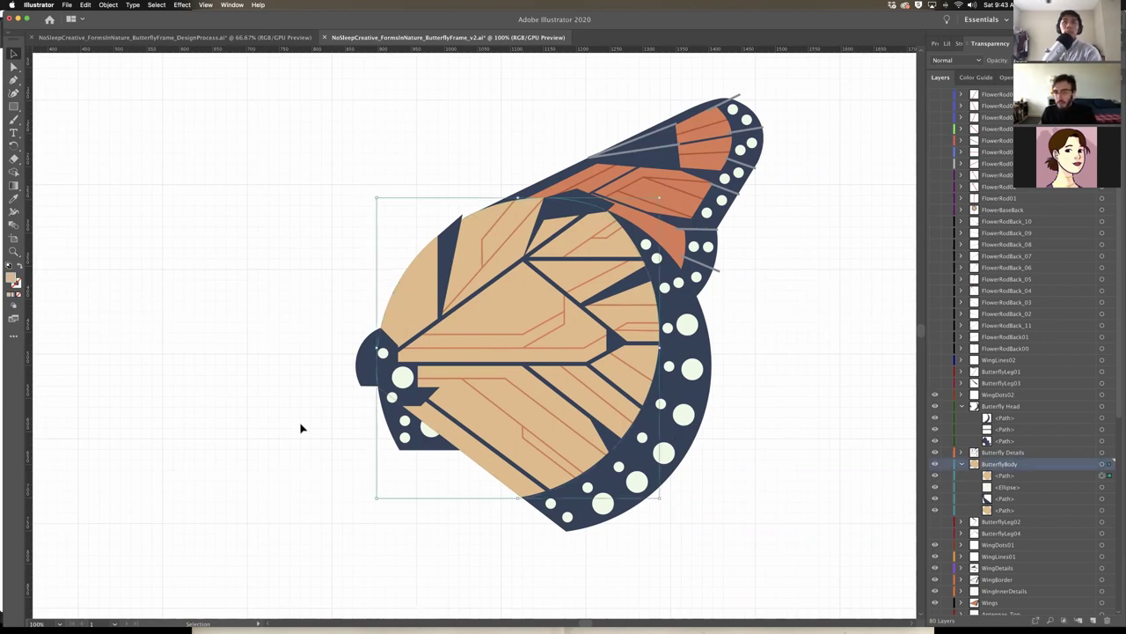
{"action": "left_click", "coordinate": [318, 233]}
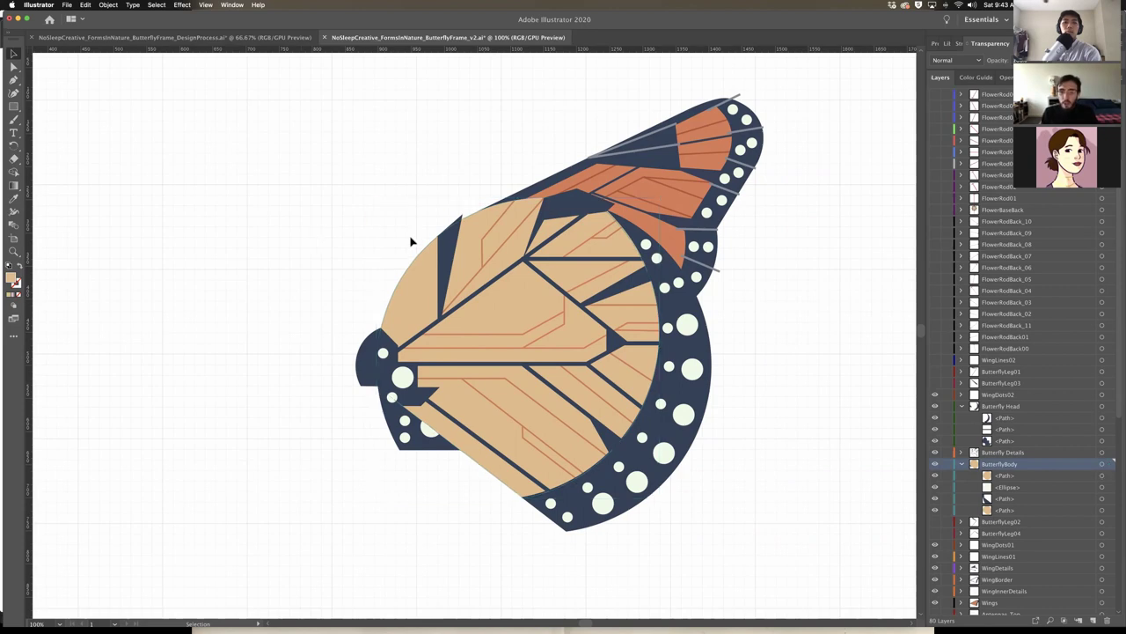
{"action": "left_click", "coordinate": [419, 313]}
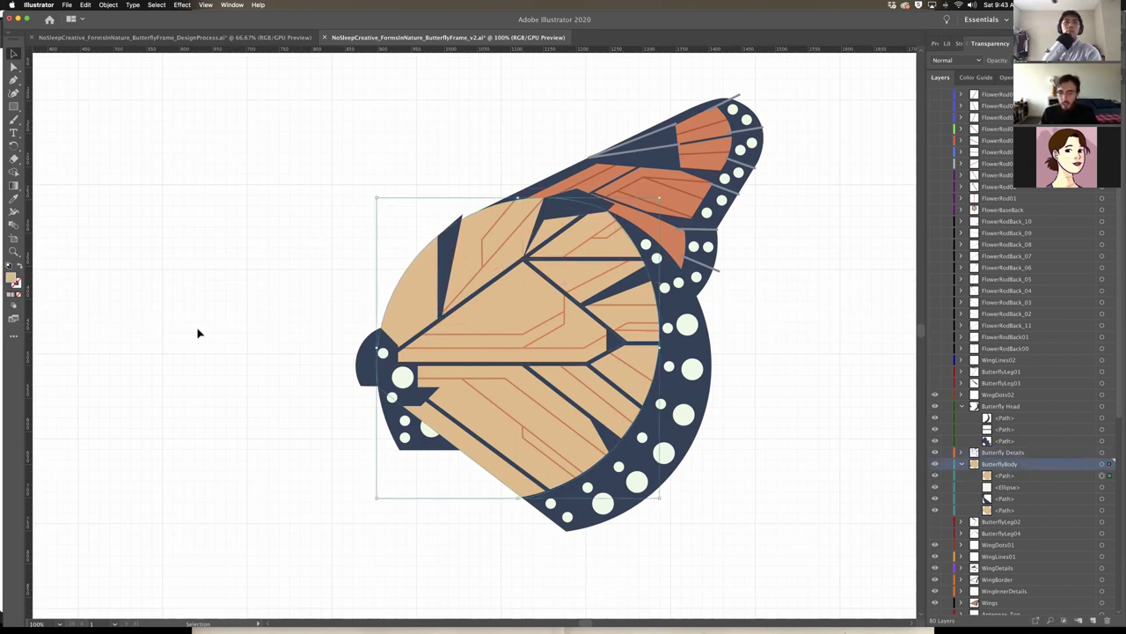
{"action": "left_click", "coordinate": [298, 291]}
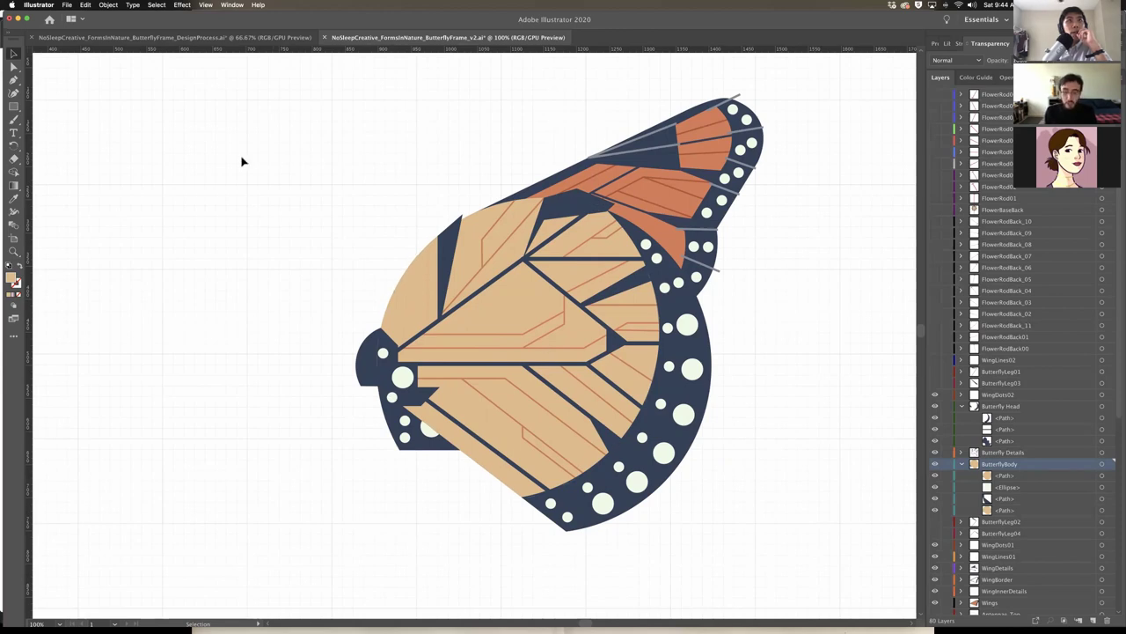
Preview Shape Builder on the dark top vein shape and tan body path, and compare them with the butterfly in the finished video
{"action": "key", "text": "shift+m"}
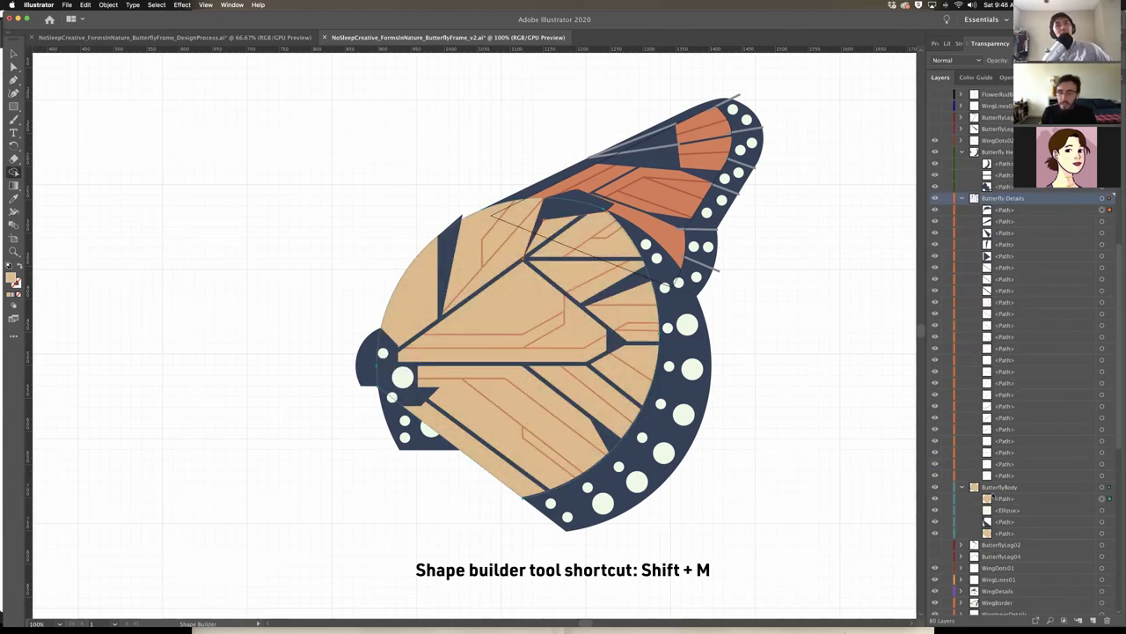
{"action": "scroll", "coordinate": [1047, 507], "scroll_direction": "up", "scroll_amount": 1}
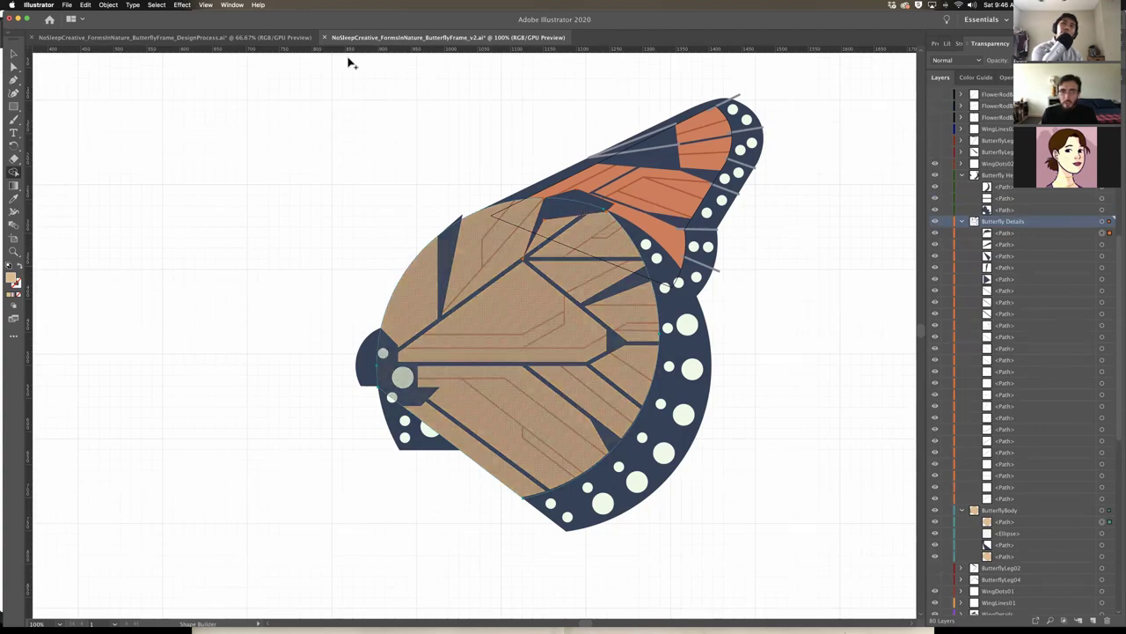
{"action": "key", "text": "ctrl+Up"}
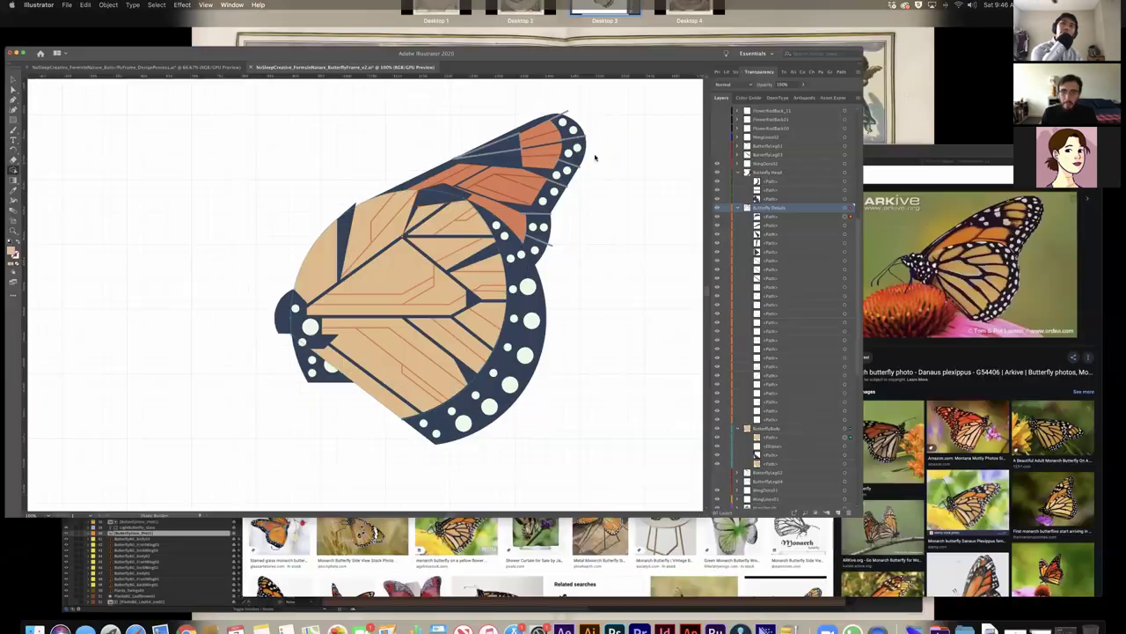
{"action": "left_click", "coordinate": [563, 160]}
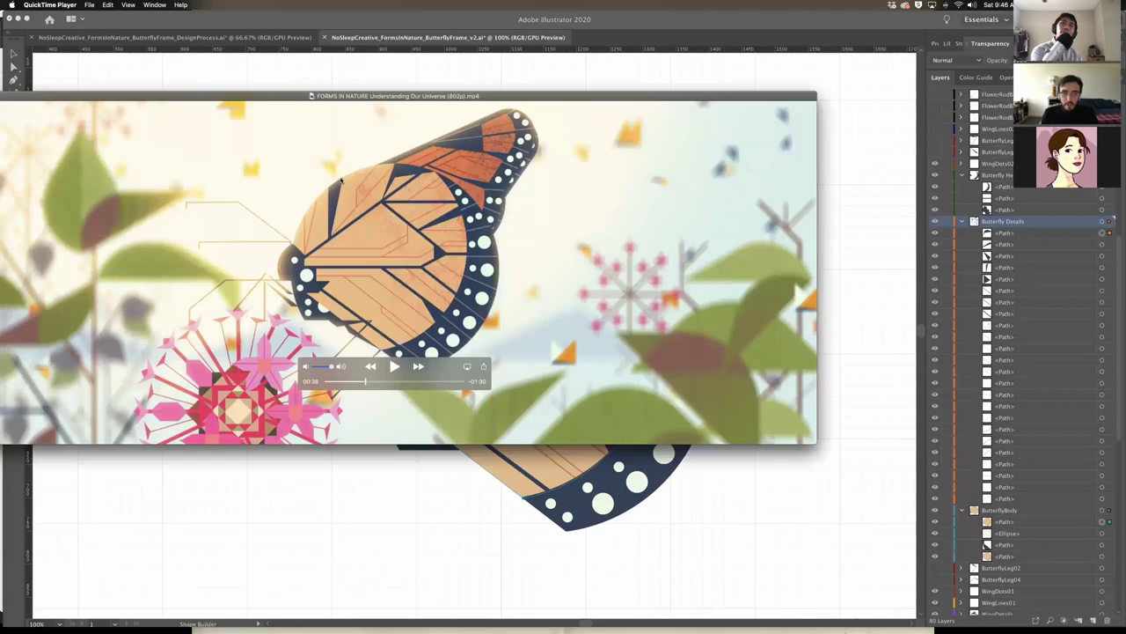
{"action": "key", "text": "super+Tab"}
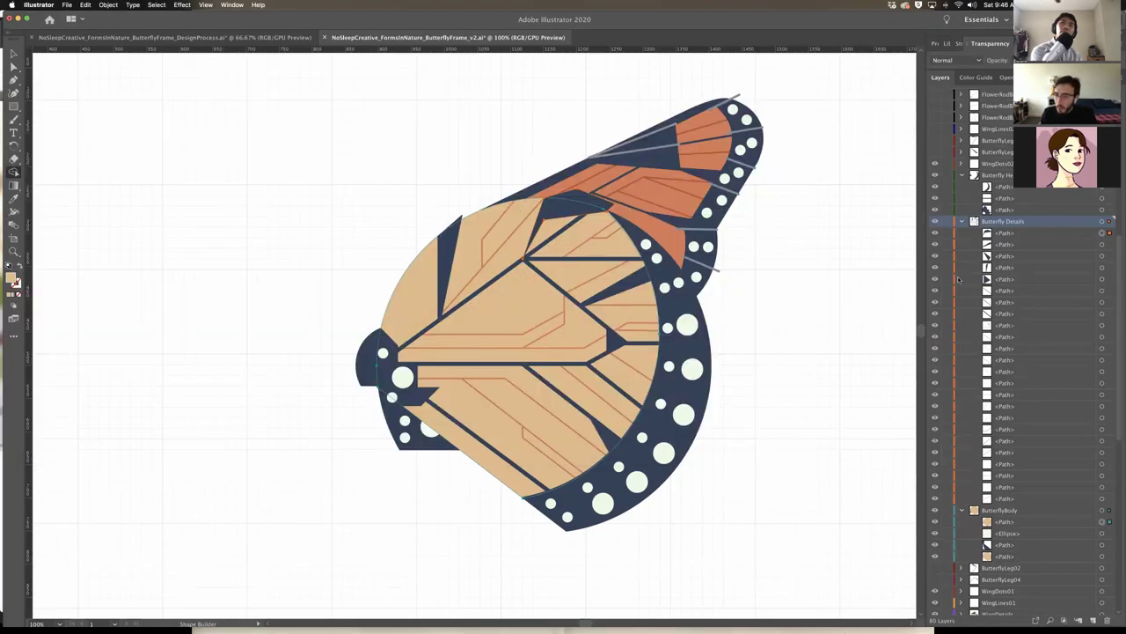
{"action": "key", "text": "ctrl+Right"}
{"action": "key", "text": "ctrl+Left"}
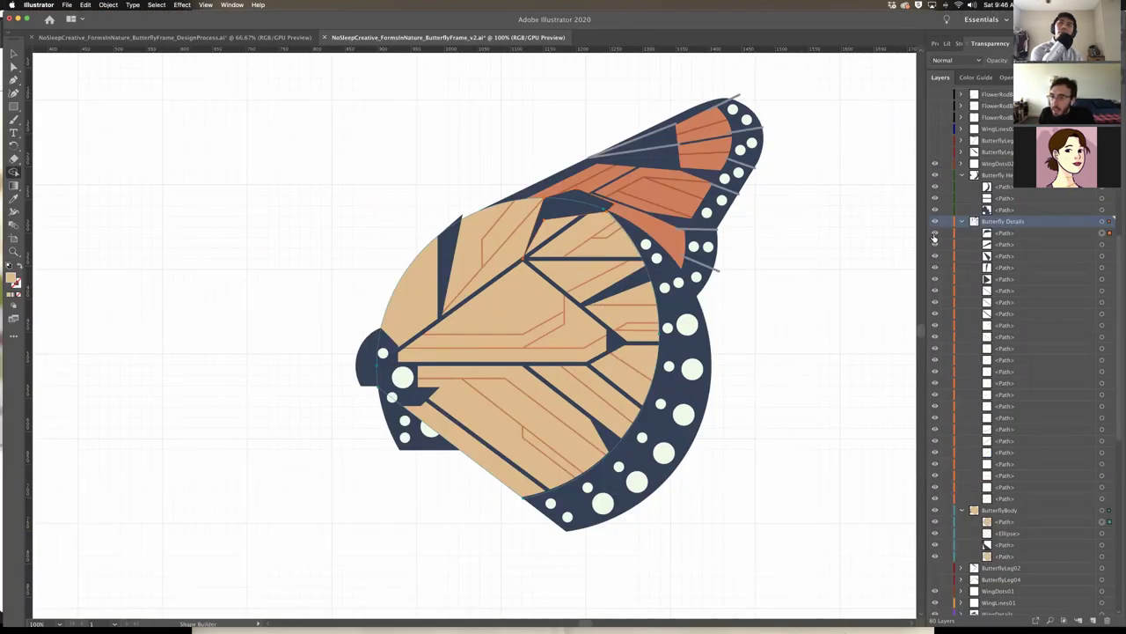
Trim the dark top vein shape and the wedge-shaped vein to the tan body's outline with Shape Builder
{"action": "scroll", "coordinate": [631, 220], "scroll_direction": "right", "scroll_amount": 2}
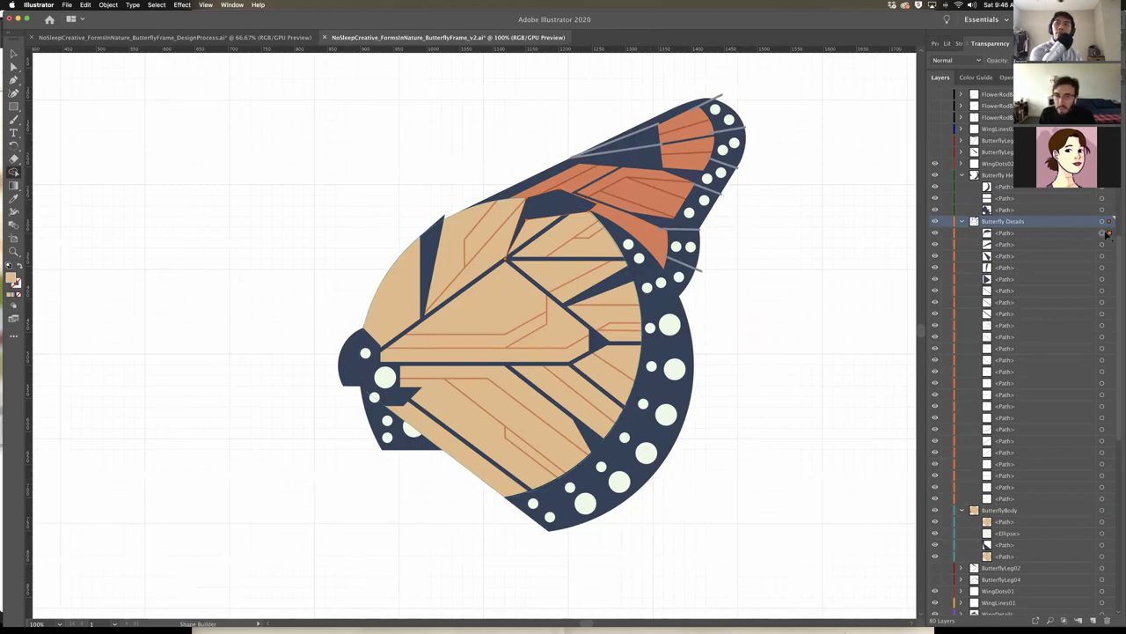
{"action": "scroll", "coordinate": [1049, 450], "scroll_direction": "down", "scroll_amount": 3}
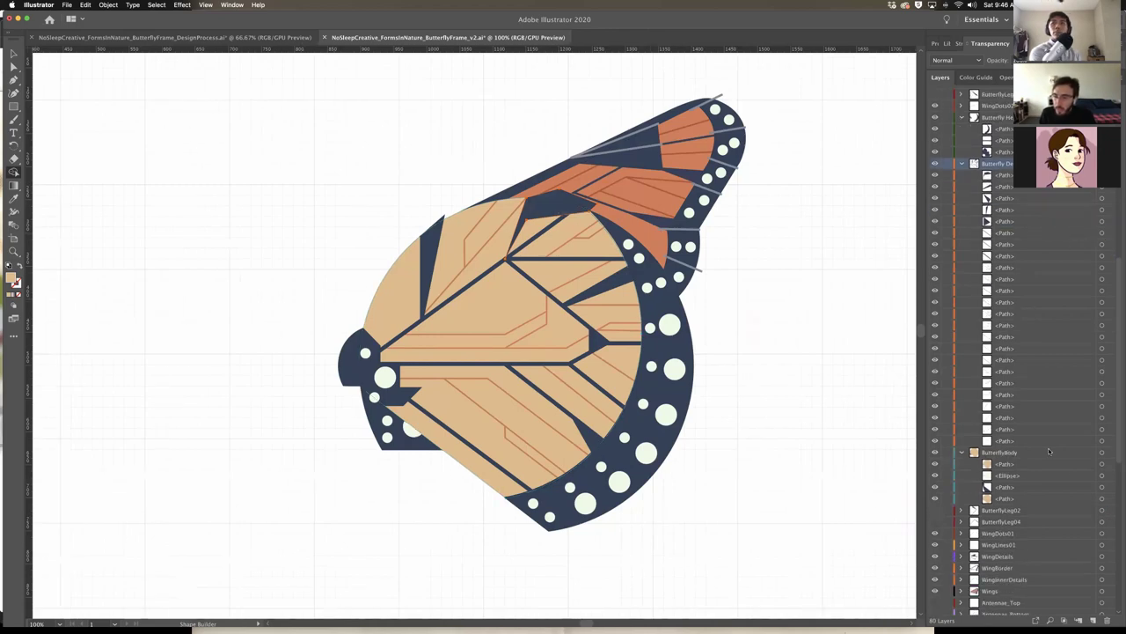
{"action": "left_click", "coordinate": [1102, 464]}
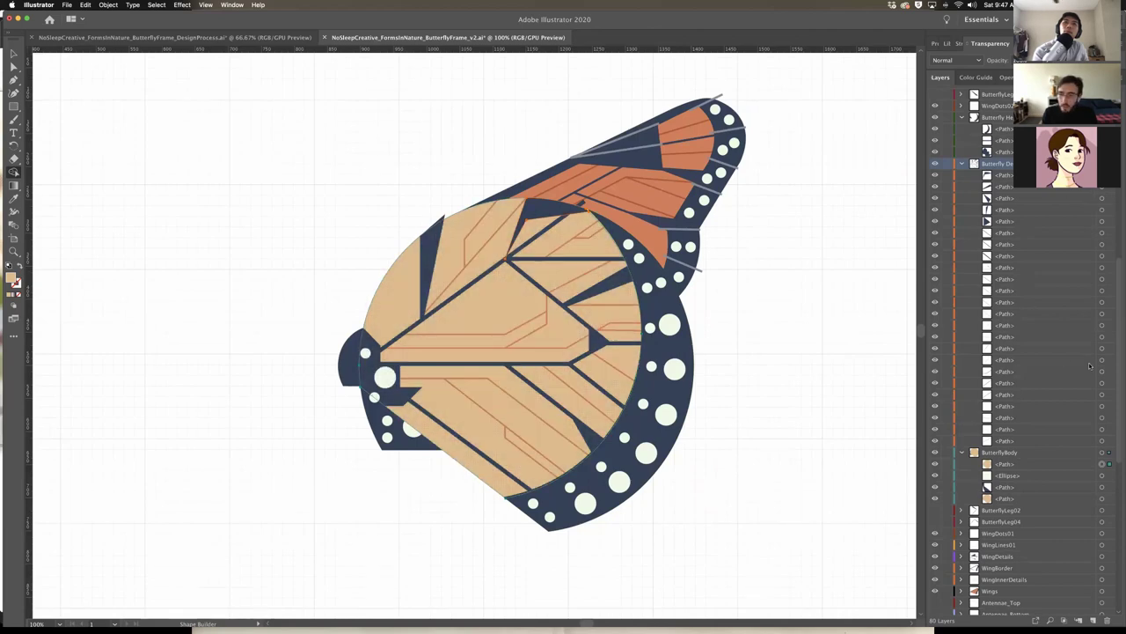
{"action": "left_click", "coordinate": [1101, 209]}
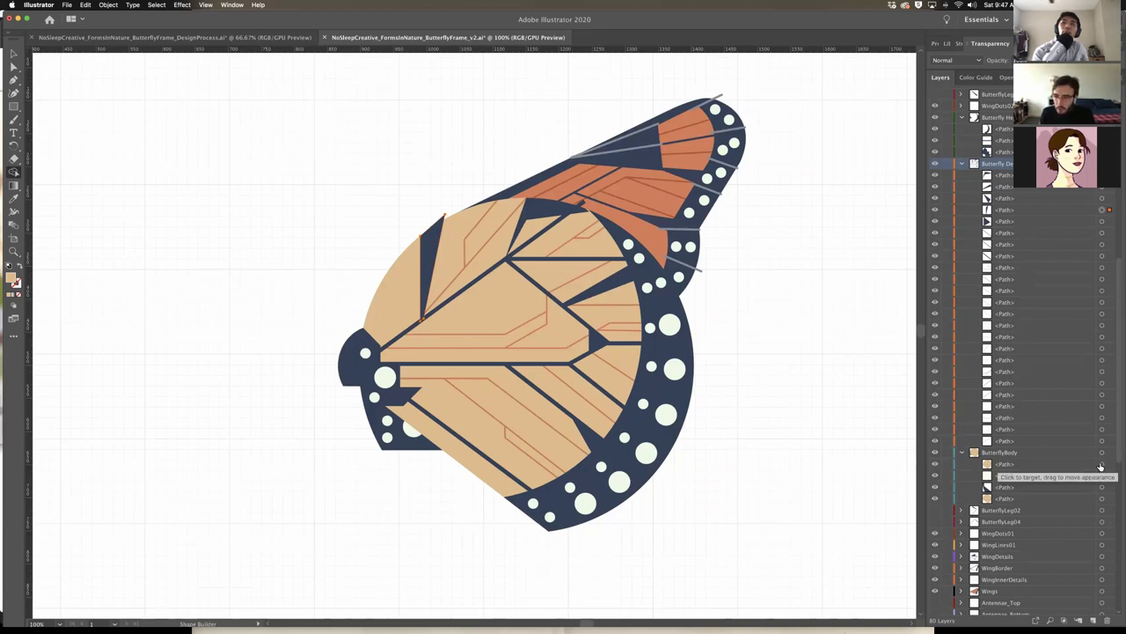
{"action": "left_click", "coordinate": [1101, 463], "text": "shift"}
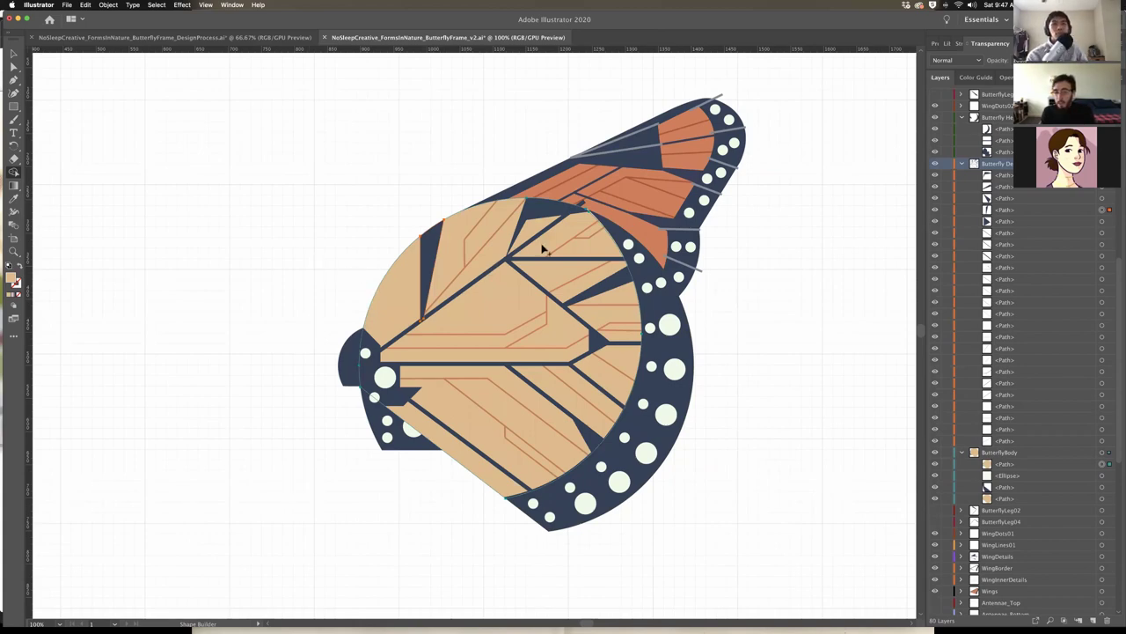
Expand the Wings layer and select its dark wing path
{"action": "scroll", "coordinate": [1082, 533], "scroll_direction": "down", "scroll_amount": 3}
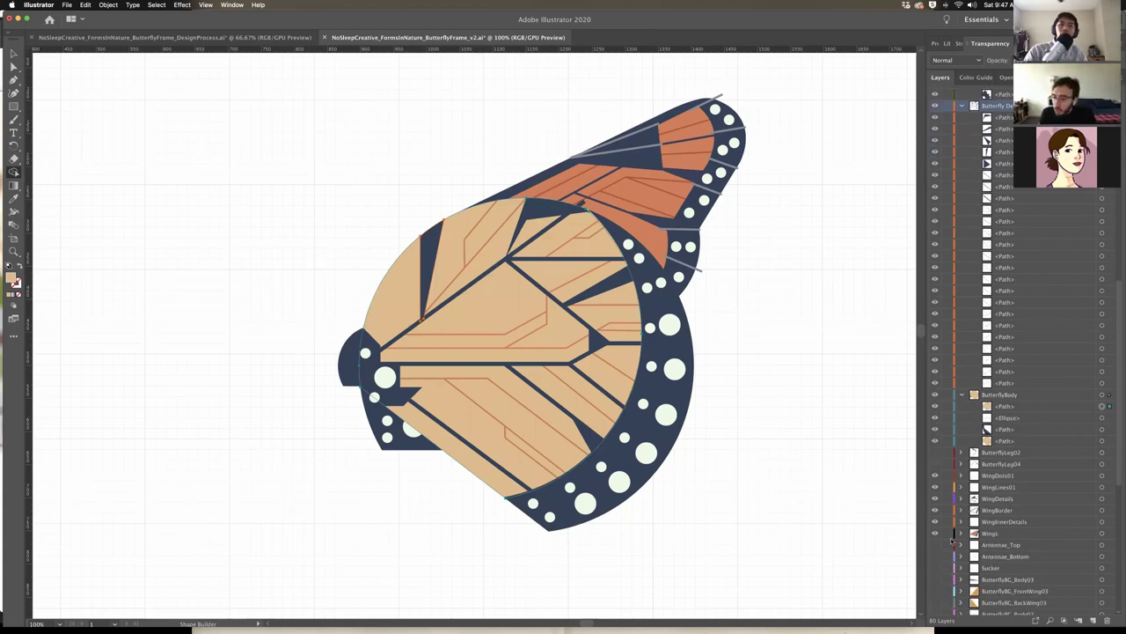
{"action": "scroll", "coordinate": [1024, 536], "scroll_direction": "down", "scroll_amount": 2}
{"action": "left_click", "coordinate": [962, 488]}
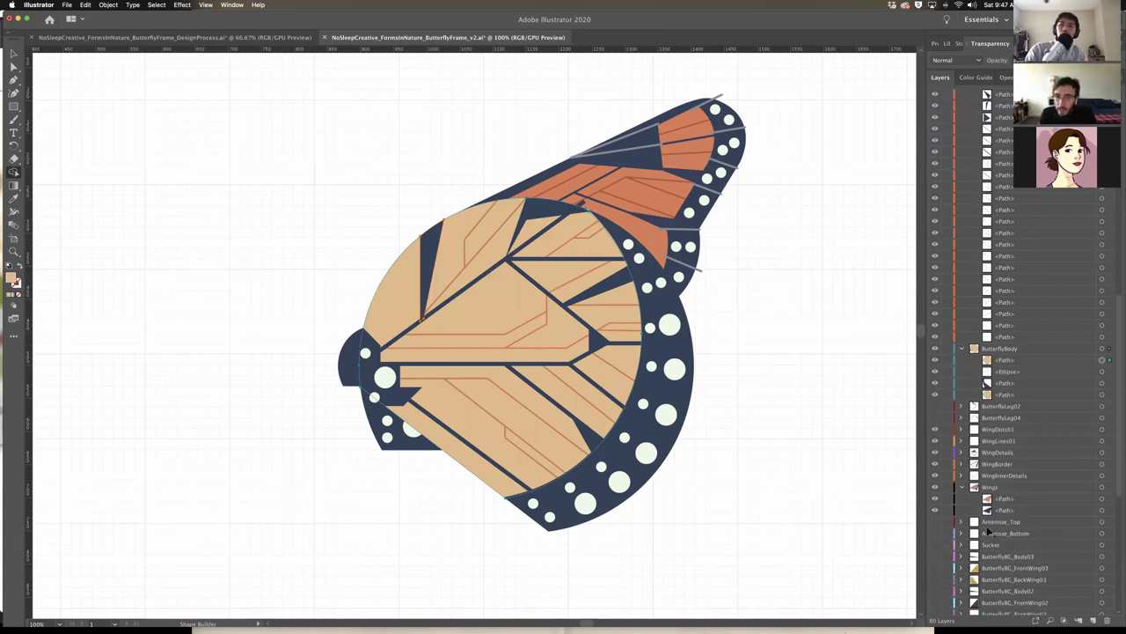
{"action": "left_click", "coordinate": [1102, 489]}
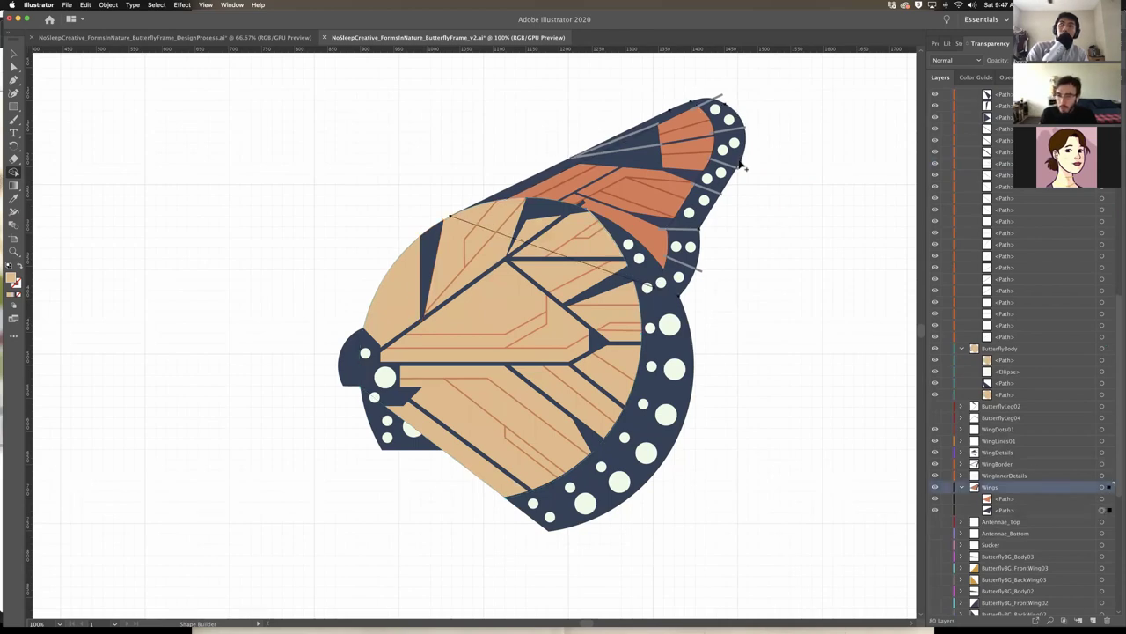
{"action": "key", "text": "z"}
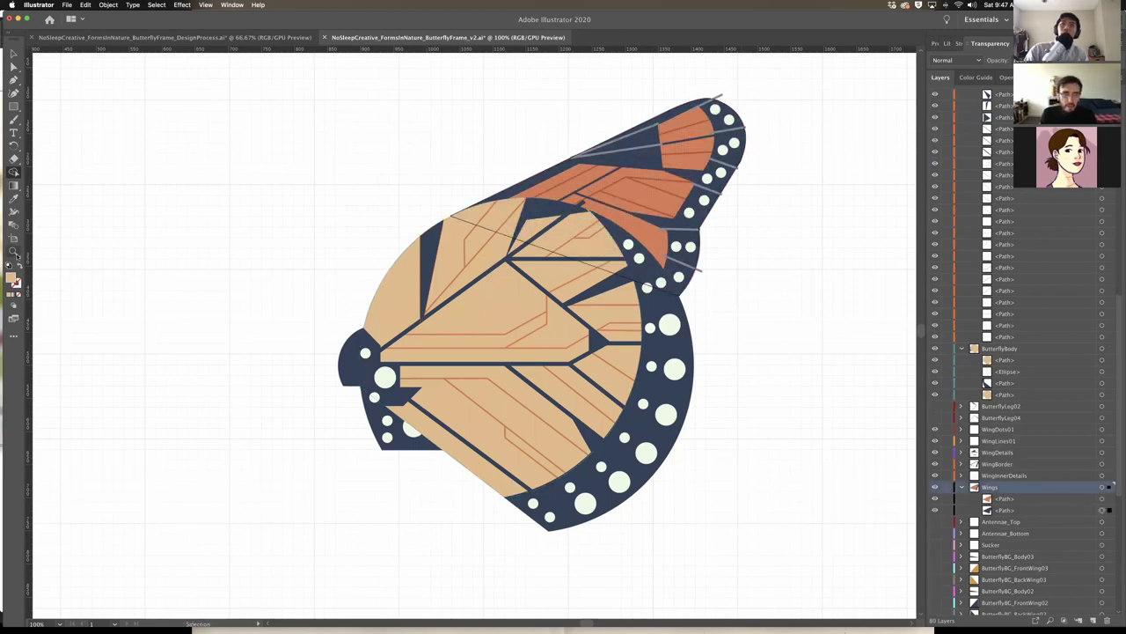
{"action": "left_click", "coordinate": [698, 143]}
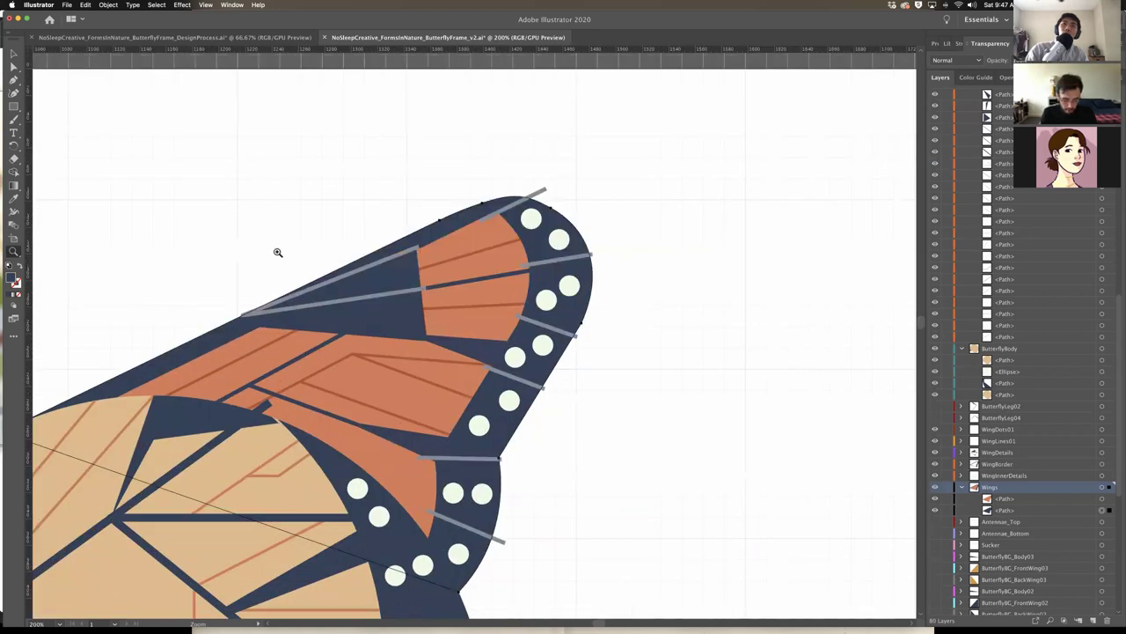
Pair the dark wing path with the first line of the WingLines01 layer and activate Shape Builder
{"action": "key", "text": "v"}
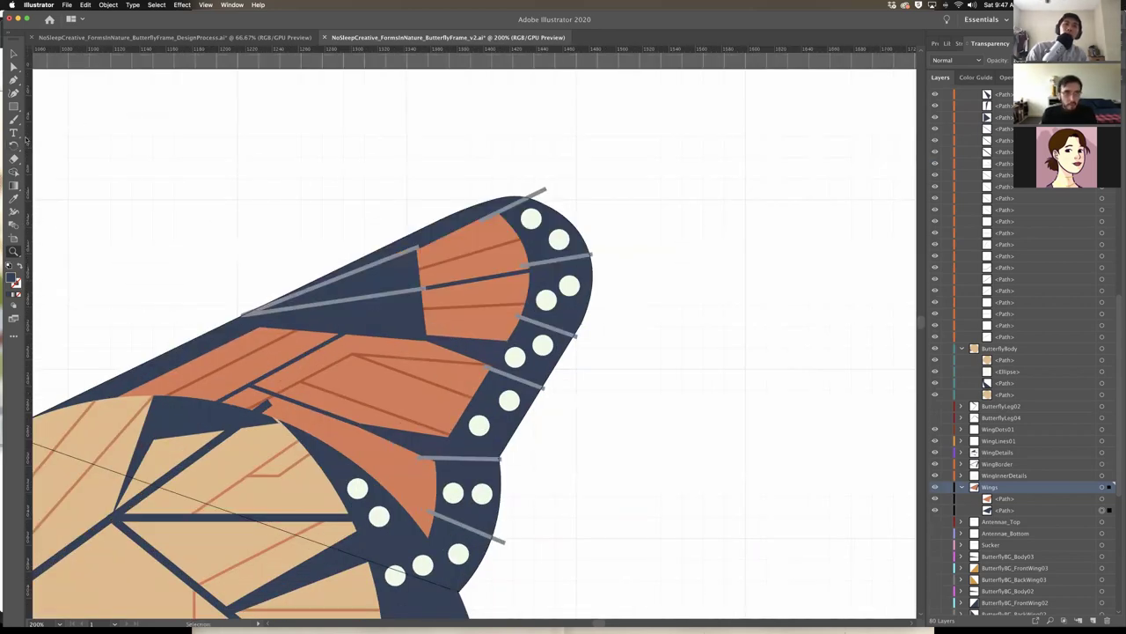
{"action": "left_click", "coordinate": [14, 252]}
{"action": "key", "text": "v"}
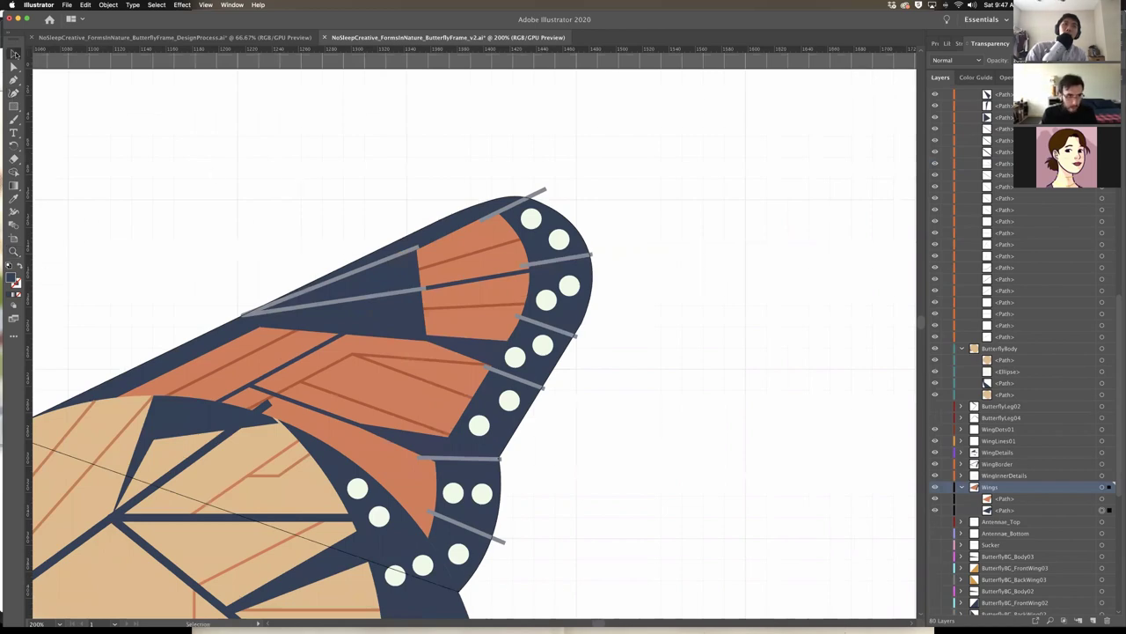
{"action": "left_click", "coordinate": [299, 162]}
{"action": "key", "text": "super"}
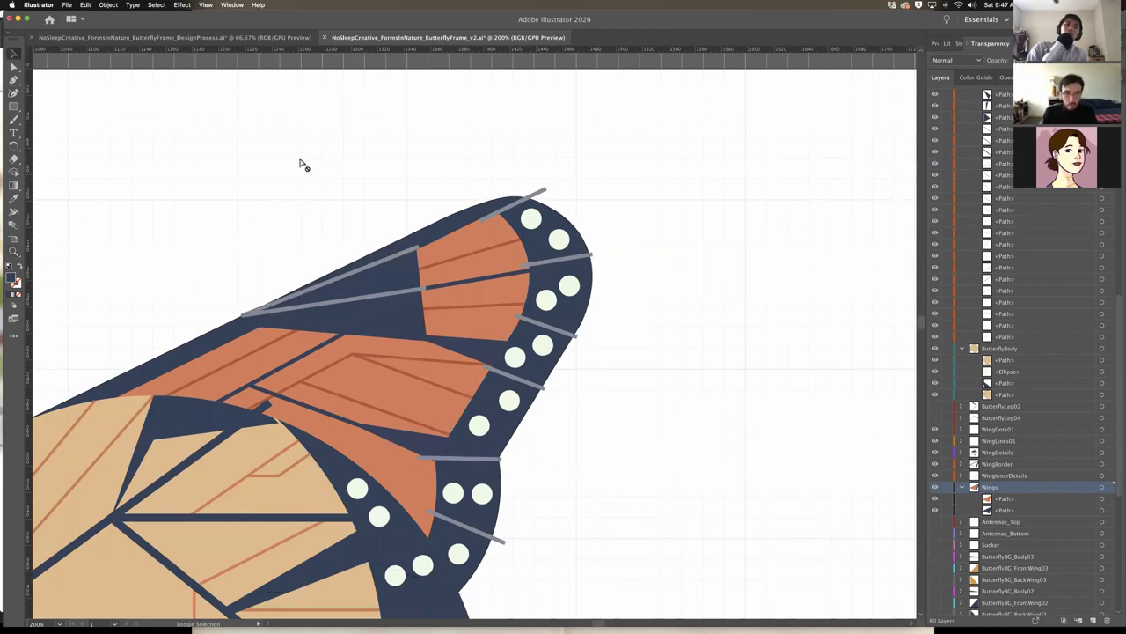
{"action": "key", "text": "shift+m"}
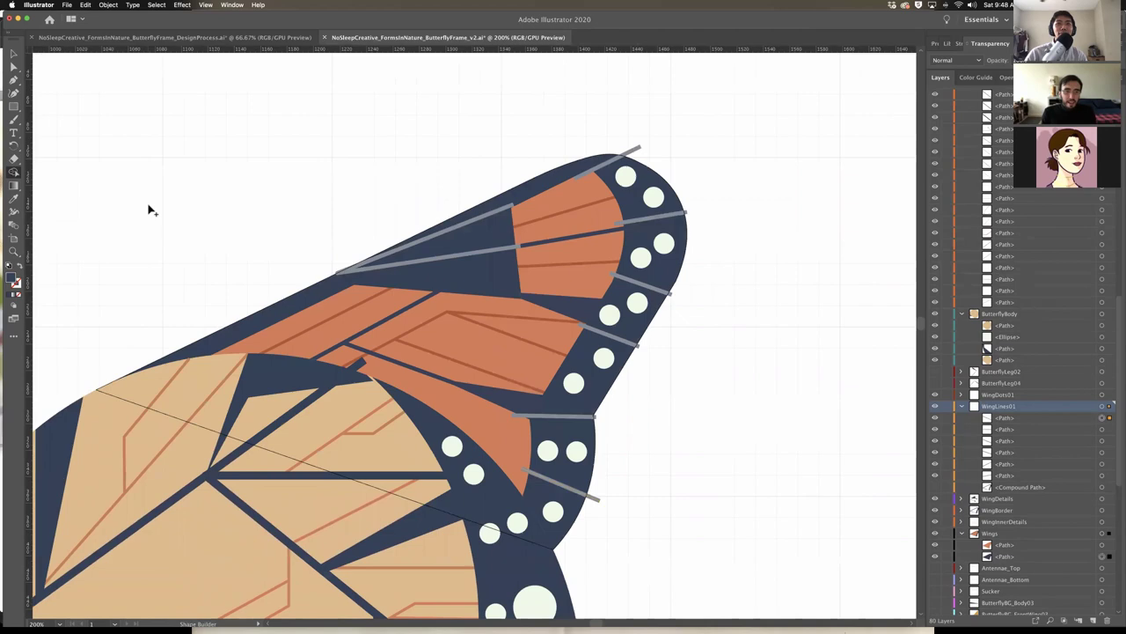
{"action": "scroll", "coordinate": [363, 230], "scroll_direction": "down", "scroll_amount": 1}
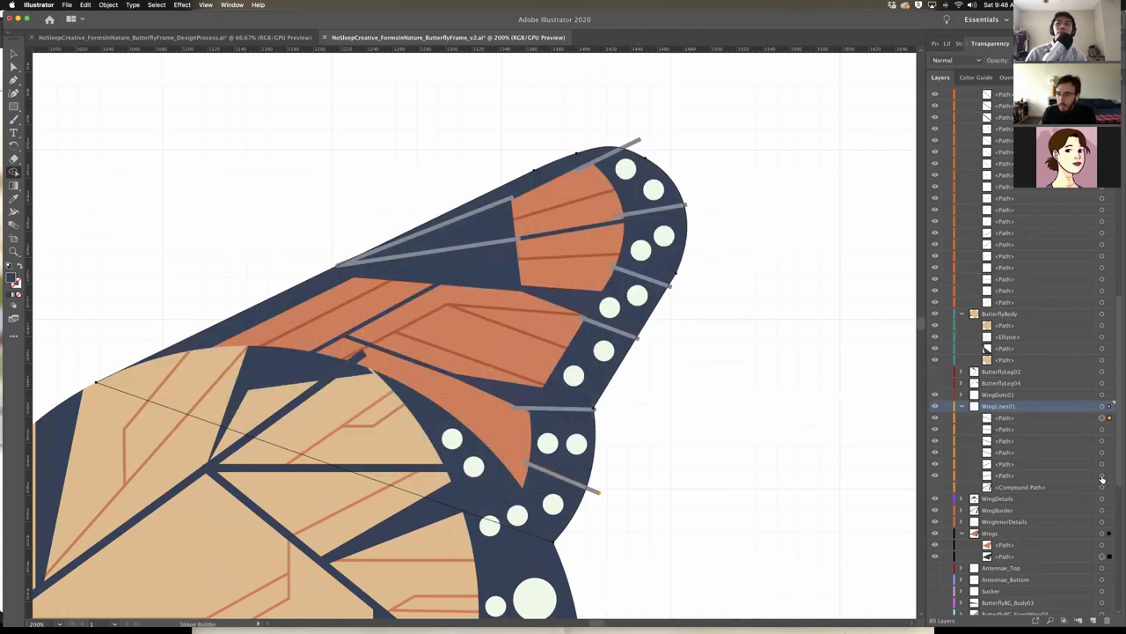
Trim the overhanging WingLines01 lines to the dark wing path's outline with Shape Builder, leaving nothing selected
{"action": "left_click", "coordinate": [1102, 556]}
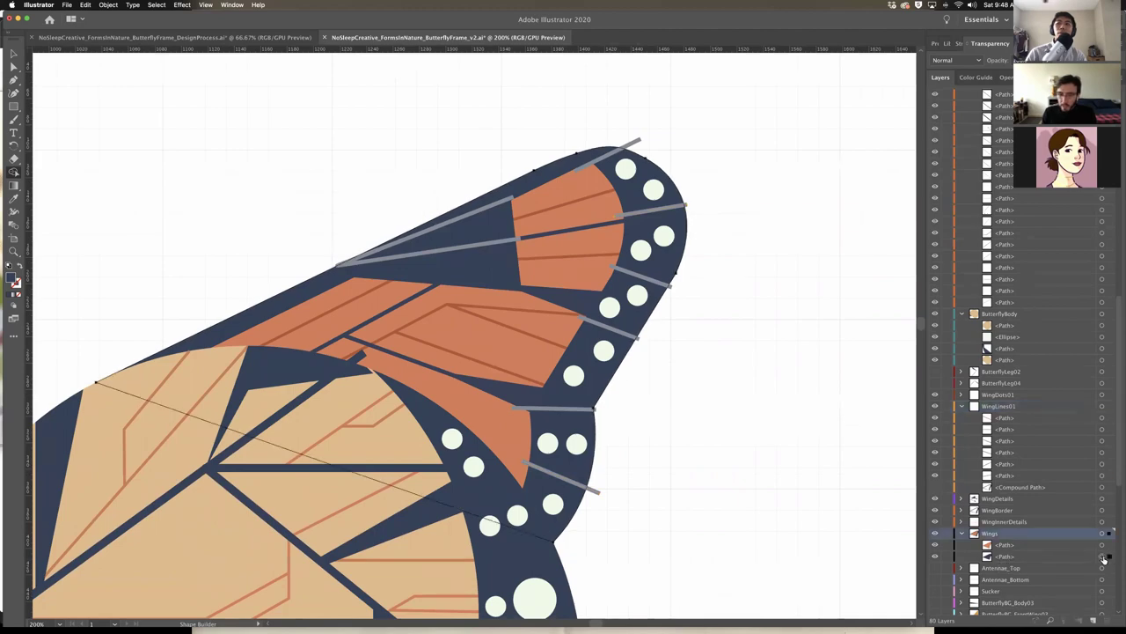
{"action": "left_click", "coordinate": [1101, 476], "text": "shift"}
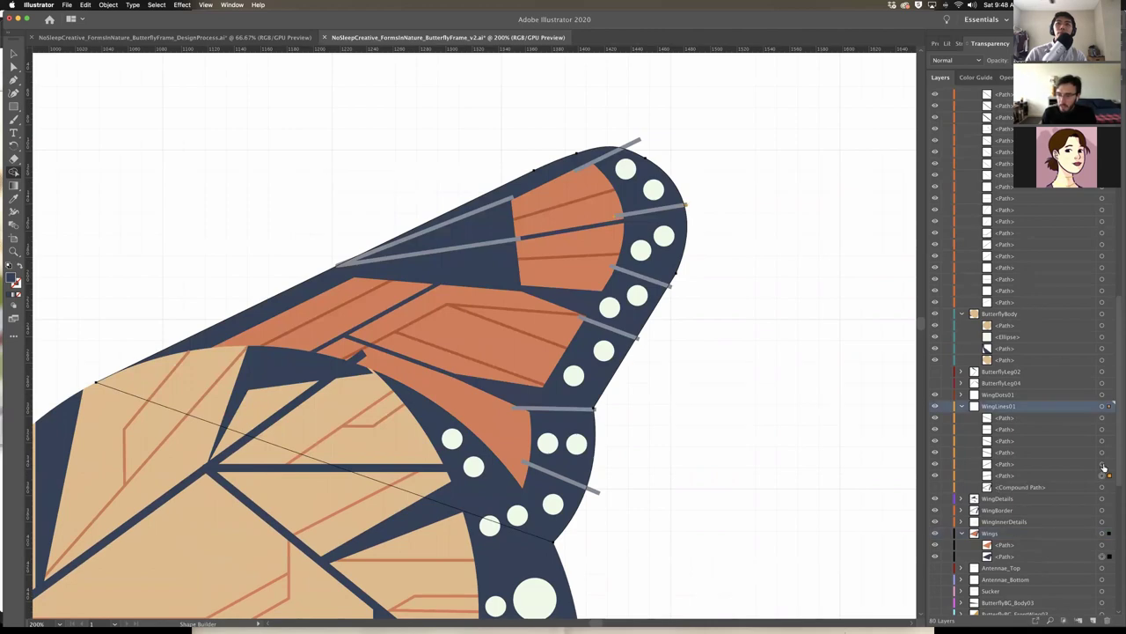
{"action": "left_click", "coordinate": [1102, 464], "text": "shift"}
{"action": "left_click", "coordinate": [1101, 453], "text": "shift"}
{"action": "left_click", "coordinate": [1101, 441], "text": "shift"}
{"action": "left_click", "coordinate": [1102, 430], "text": "shift"}
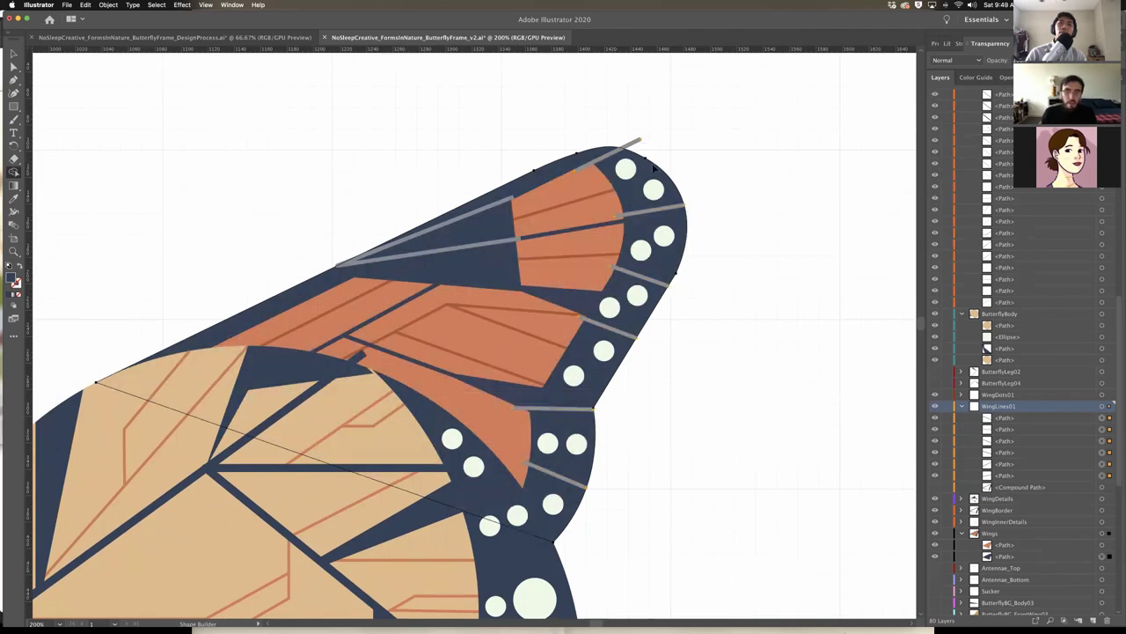
{"action": "left_click", "coordinate": [13, 53]}
{"action": "left_click", "coordinate": [445, 141]}
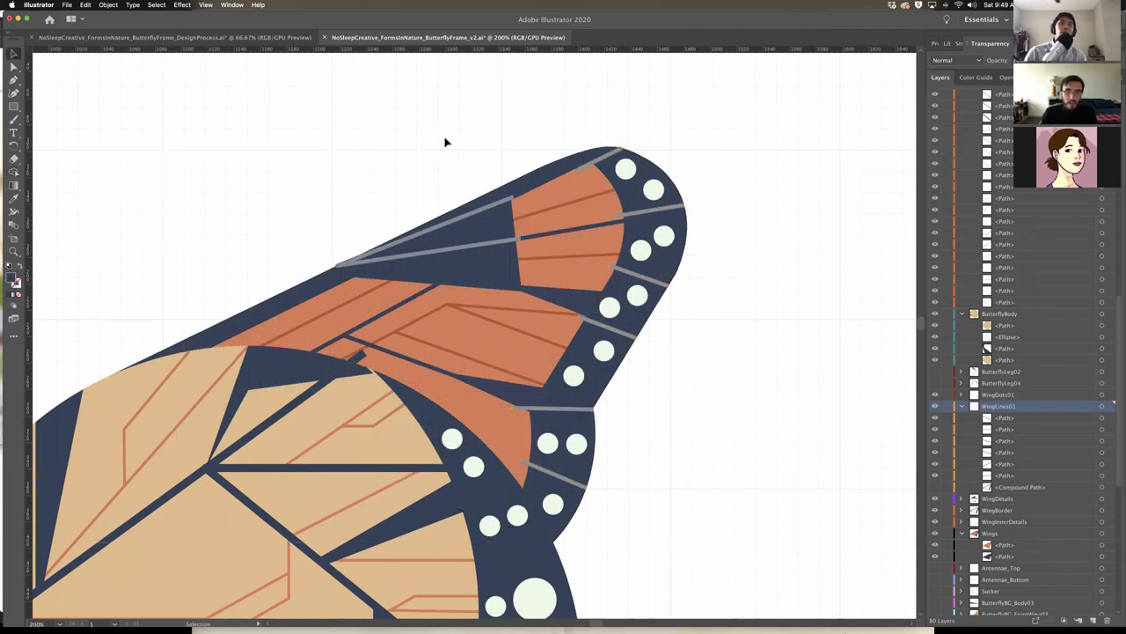
Examine the trimmed line ends at the wing tip up close and check the whole butterfly at 66.67% zoom
{"action": "left_click", "coordinate": [13, 251]}
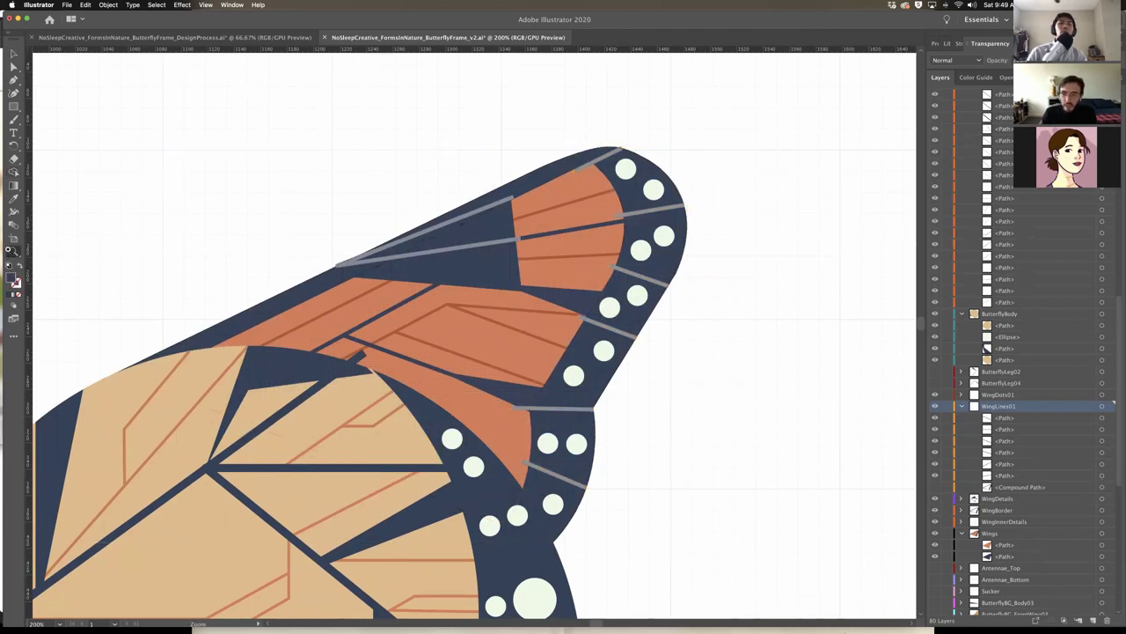
{"action": "left_click", "coordinate": [651, 134]}
{"action": "left_click", "coordinate": [448, 410]}
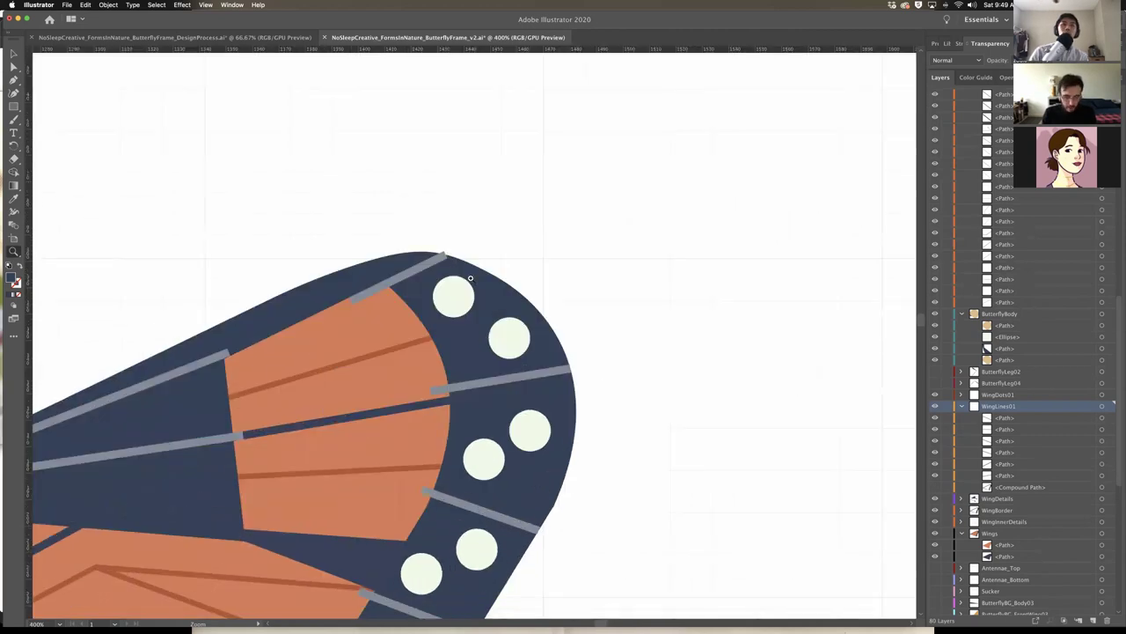
{"action": "left_click", "coordinate": [473, 279], "text": "alt"}
{"action": "left_click", "coordinate": [432, 374], "text": "alt"}
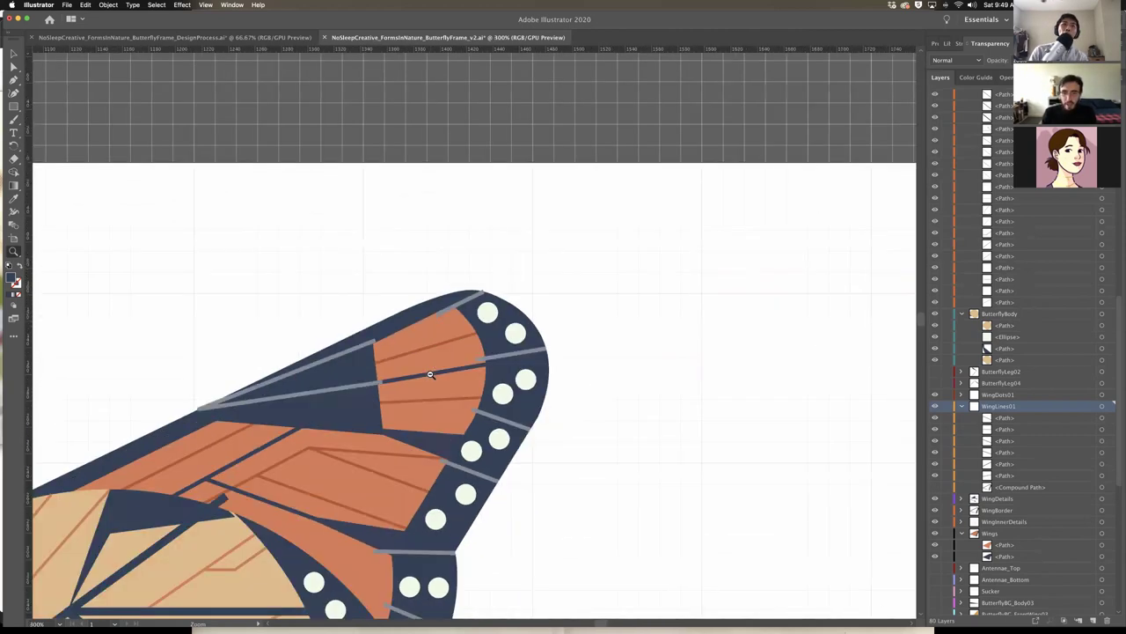
{"action": "left_click", "coordinate": [432, 375], "text": "alt"}
{"action": "left_click", "coordinate": [580, 361], "text": "alt"}
{"action": "scroll", "coordinate": [578, 362], "scroll_direction": "down", "scroll_amount": 3}
{"action": "scroll", "coordinate": [578, 362], "scroll_direction": "left", "scroll_amount": 4}
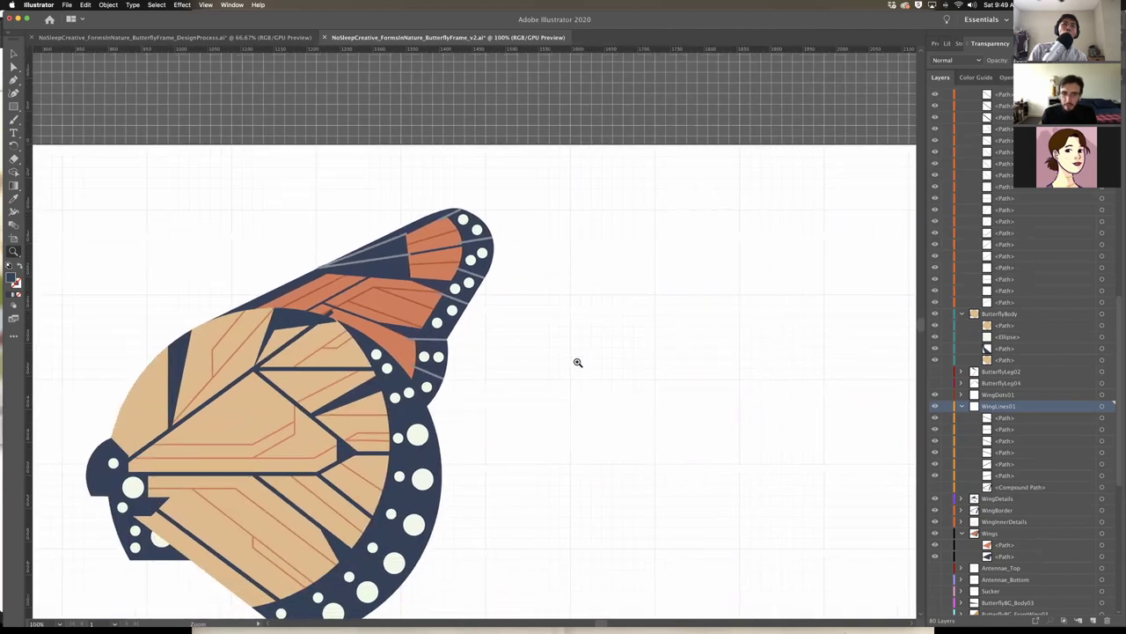
{"action": "scroll", "coordinate": [578, 362], "scroll_direction": "left", "scroll_amount": 3}
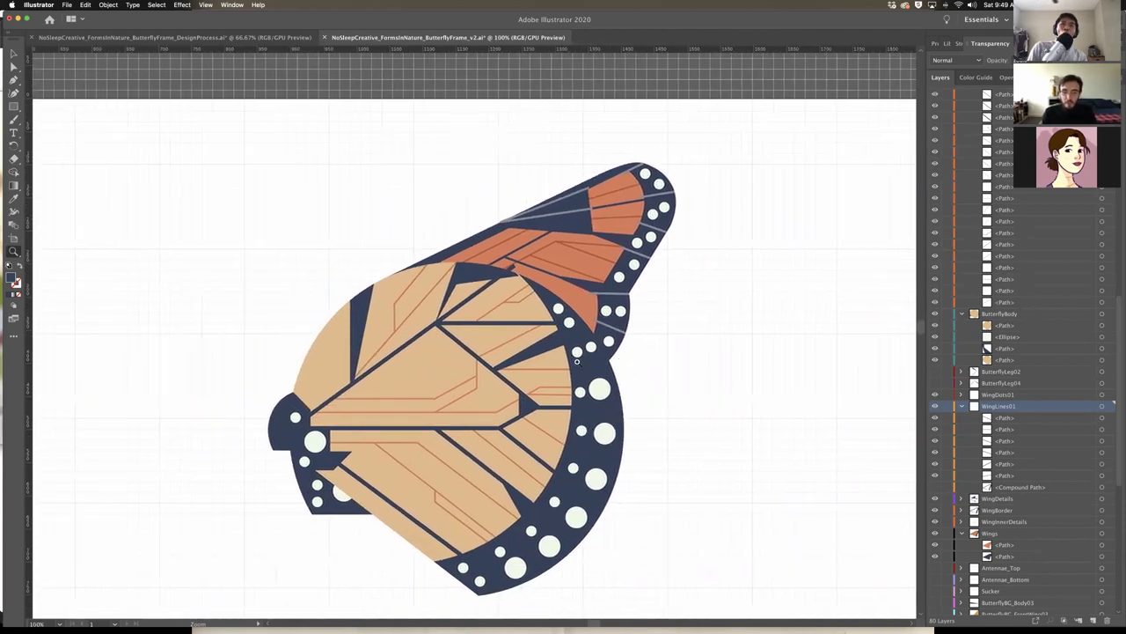
{"action": "scroll", "coordinate": [196, 319], "scroll_direction": "down", "scroll_amount": 4}
{"action": "left_click", "coordinate": [320, 249], "text": "alt"}
{"action": "scroll", "coordinate": [320, 249], "scroll_direction": "right", "scroll_amount": 2}
{"action": "scroll", "coordinate": [320, 249], "scroll_direction": "down", "scroll_amount": 1}
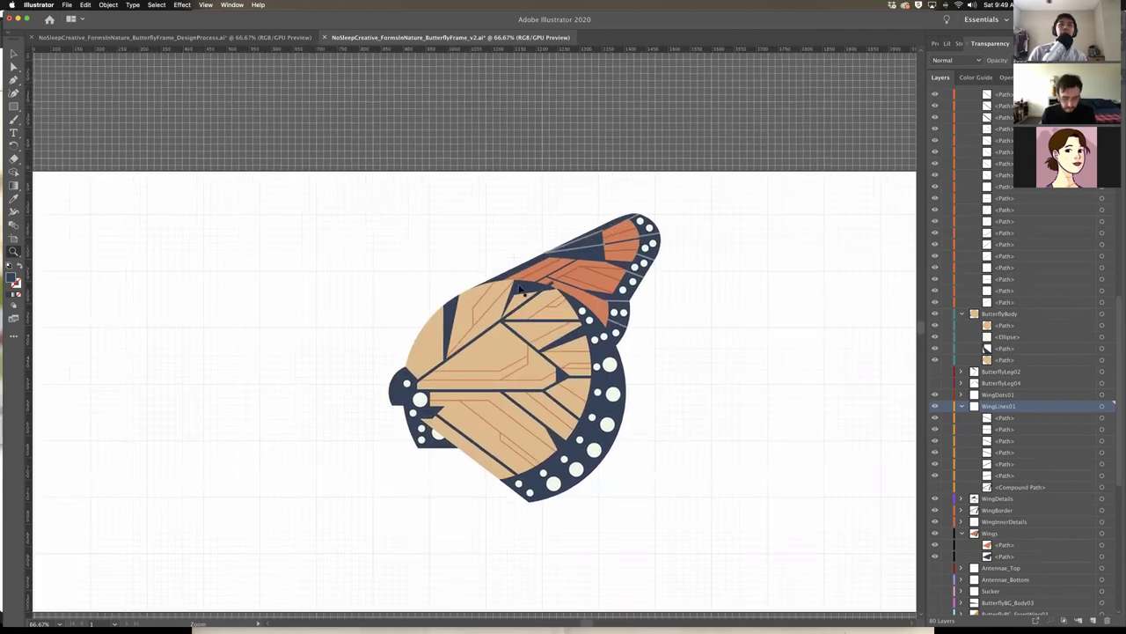
Trim the long diagonal vein to the tan body's outline with Shape Builder and clear the selection
{"action": "key", "text": "v"}
{"action": "left_click", "coordinate": [514, 299]}
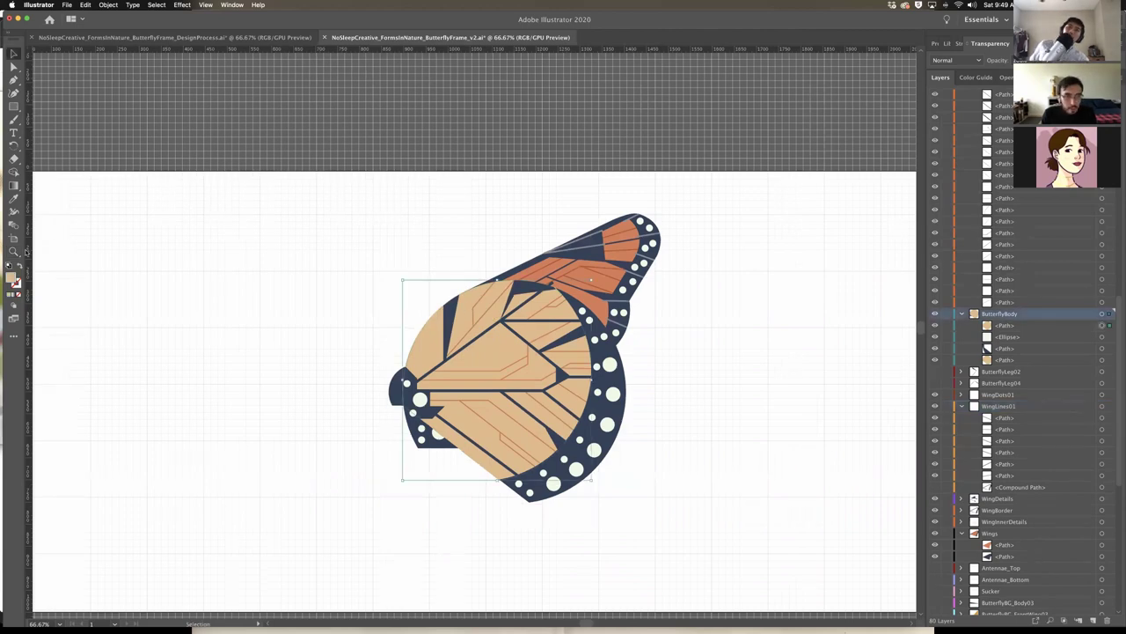
{"action": "left_click", "coordinate": [14, 252]}
{"action": "left_click", "coordinate": [537, 377]}
{"action": "left_click", "coordinate": [538, 378]}
{"action": "key", "text": "v"}
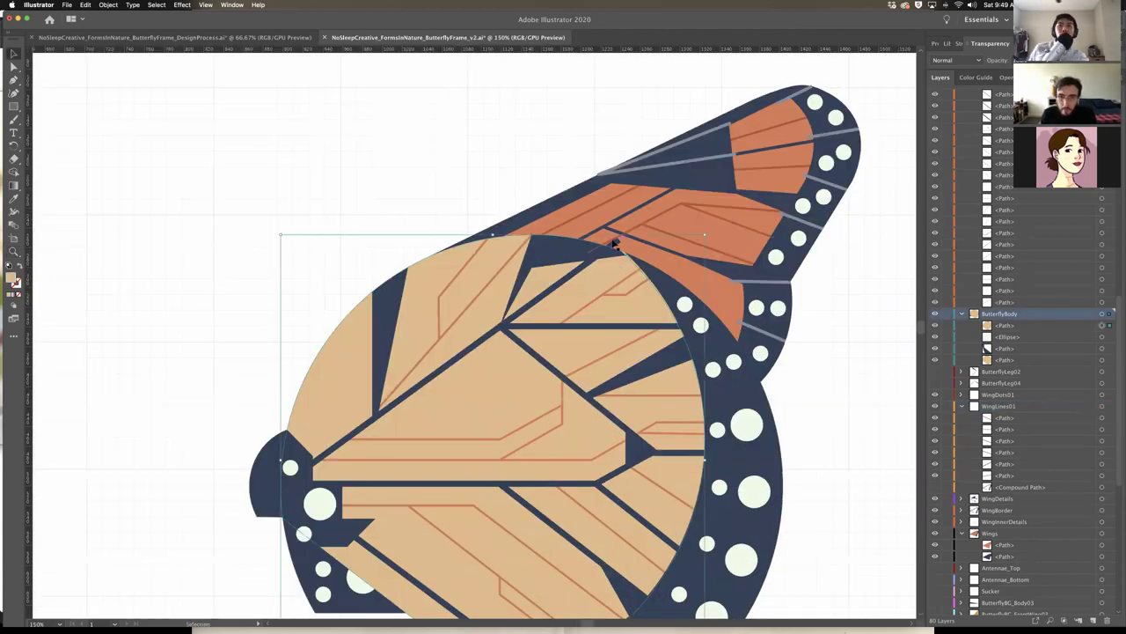
{"action": "left_click", "coordinate": [614, 244]}
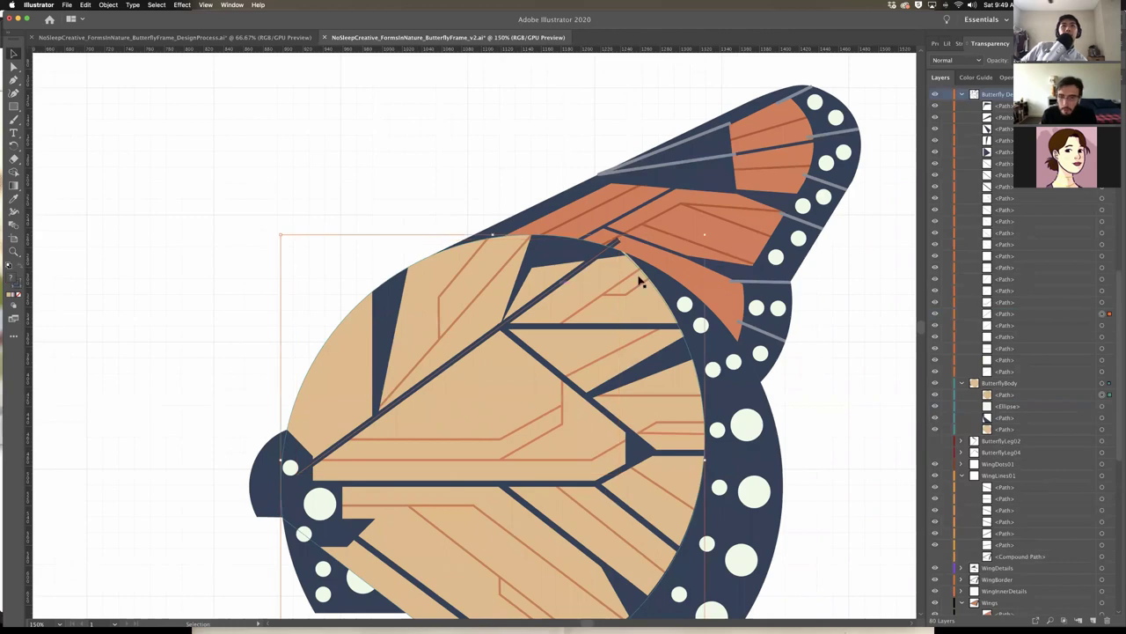
{"action": "key", "text": "shift+m"}
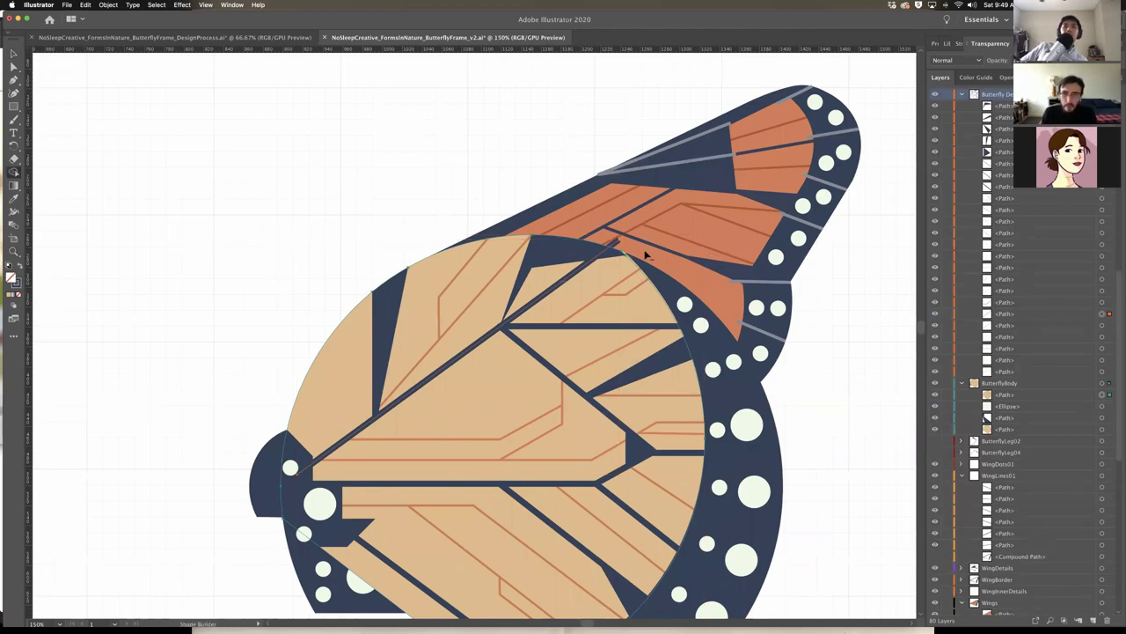
{"action": "key", "text": "v"}
{"action": "left_click", "coordinate": [340, 231]}
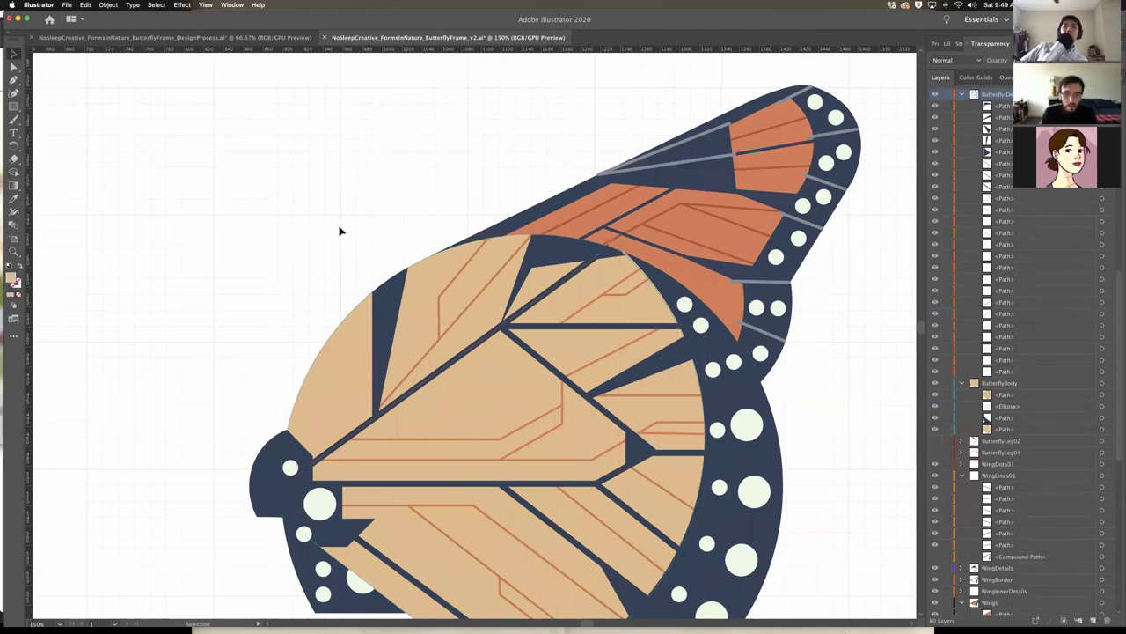
Collapse the Butterfly Details and ButterflyBody layers
{"action": "key", "text": "z"}
{"action": "left_click", "coordinate": [347, 248], "text": "alt"}
{"action": "left_click", "coordinate": [536, 392], "text": "alt"}
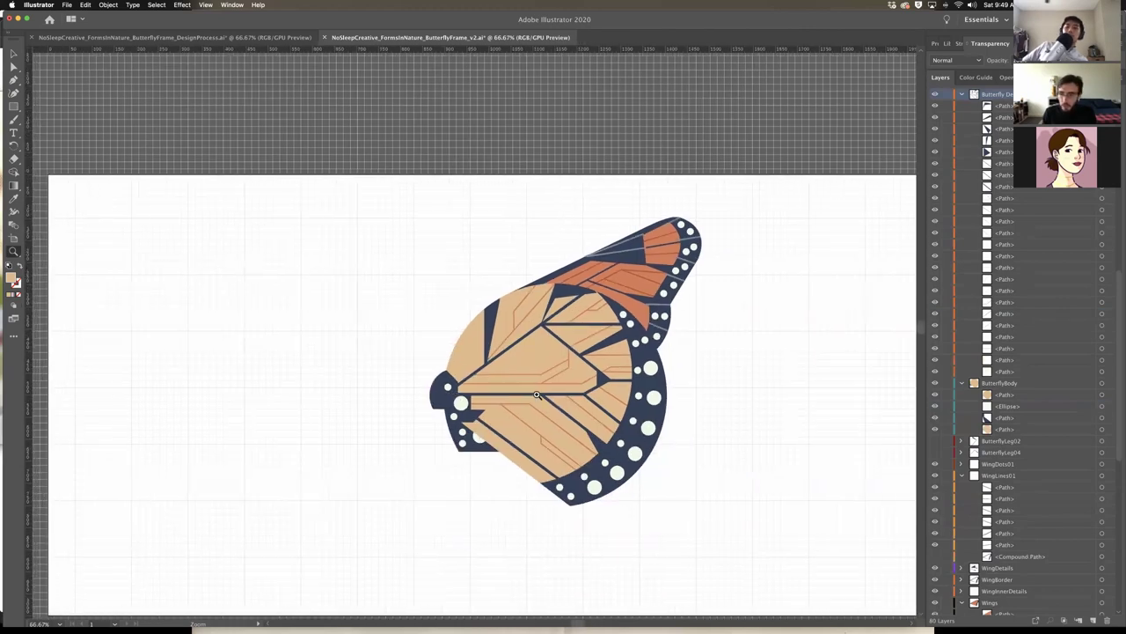
{"action": "scroll", "coordinate": [537, 394], "scroll_direction": "right", "scroll_amount": 2}
{"action": "scroll", "coordinate": [962, 162], "scroll_direction": "up", "scroll_amount": 3}
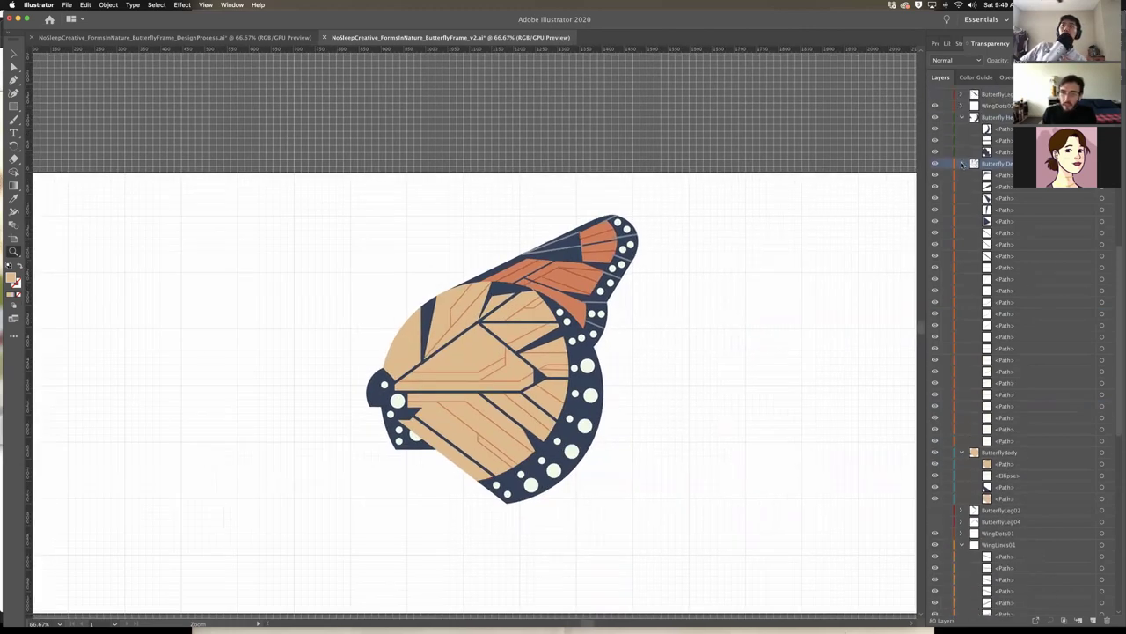
{"action": "left_click", "coordinate": [961, 165]}
{"action": "left_click", "coordinate": [962, 175]}
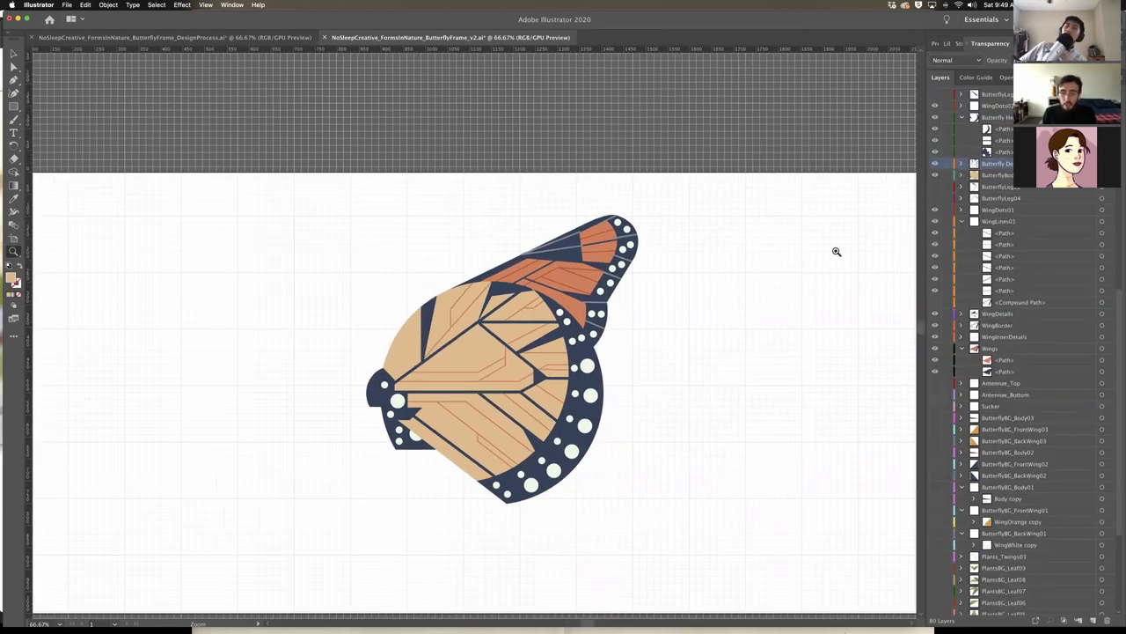
Switch to the finished video in QuickTime Player, compare its butterfly frame with the artwork, and return to Illustrator
{"action": "key", "text": "ctrl+Up"}
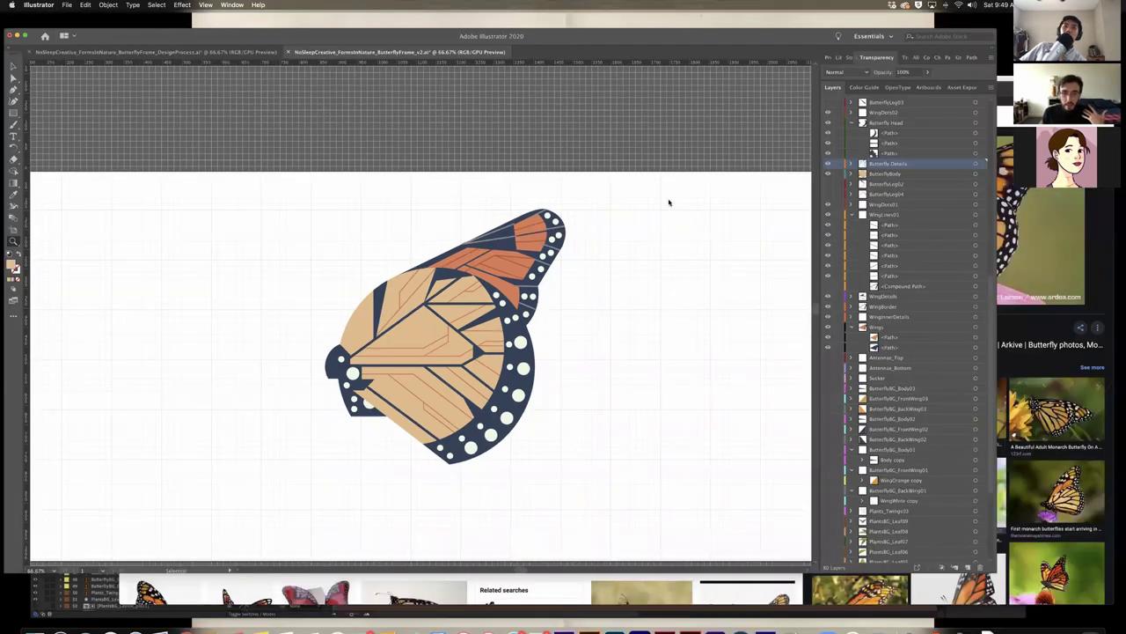
{"action": "key", "text": "Return"}
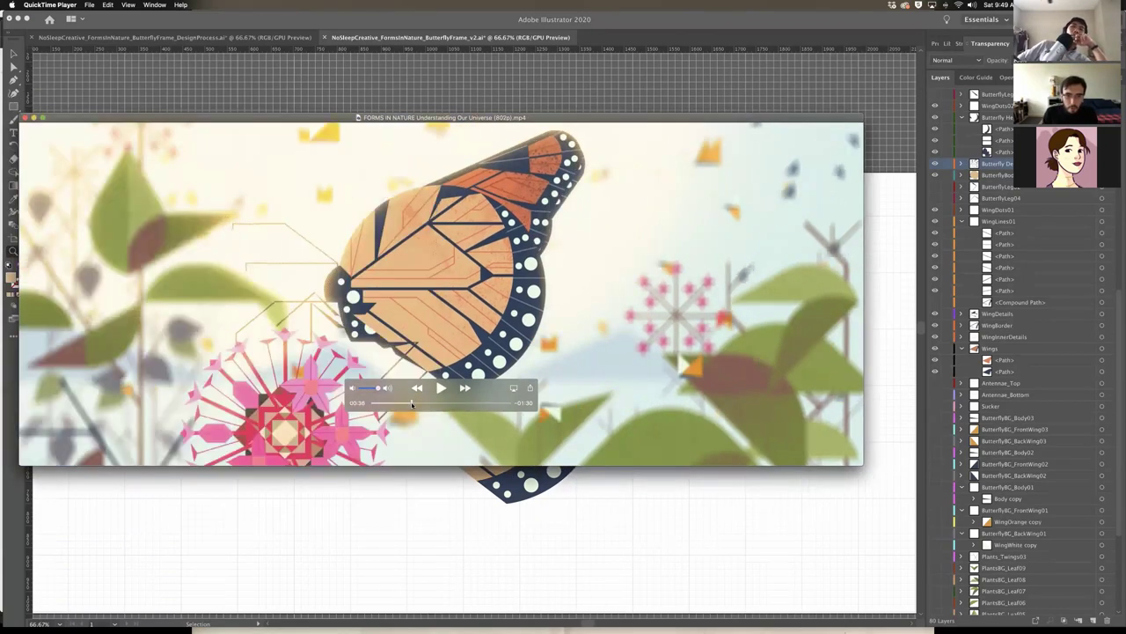
{"action": "left_click_drag", "start_coordinate": [390, 403], "coordinate": [412, 404]}
{"action": "left_click", "coordinate": [638, 524]}
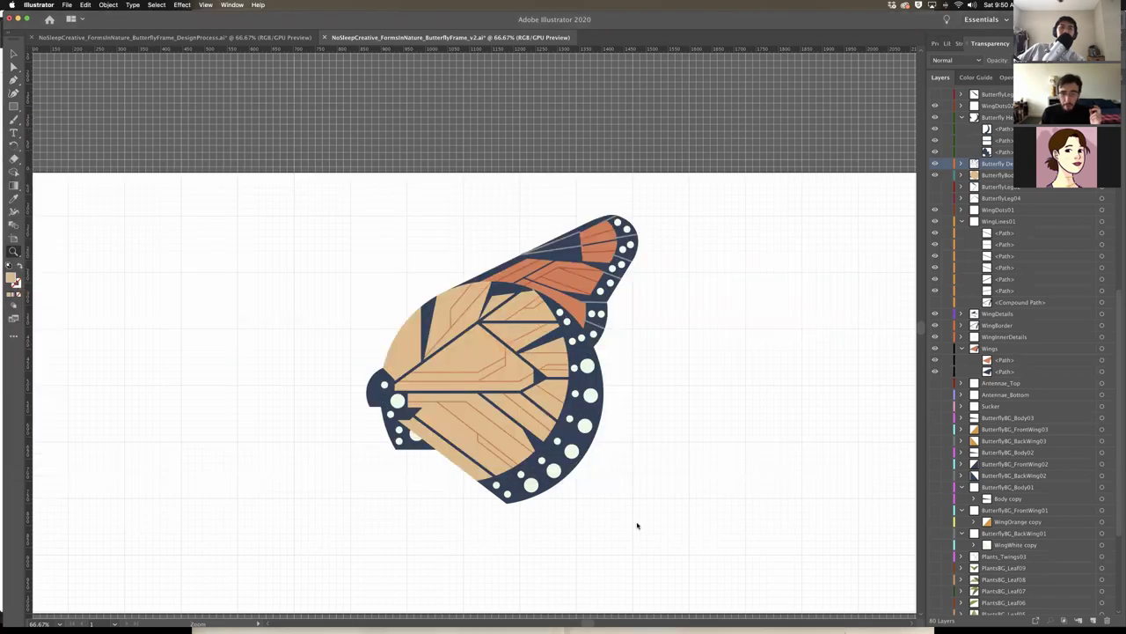
{"action": "scroll", "coordinate": [636, 525], "scroll_direction": "down", "scroll_amount": 2}
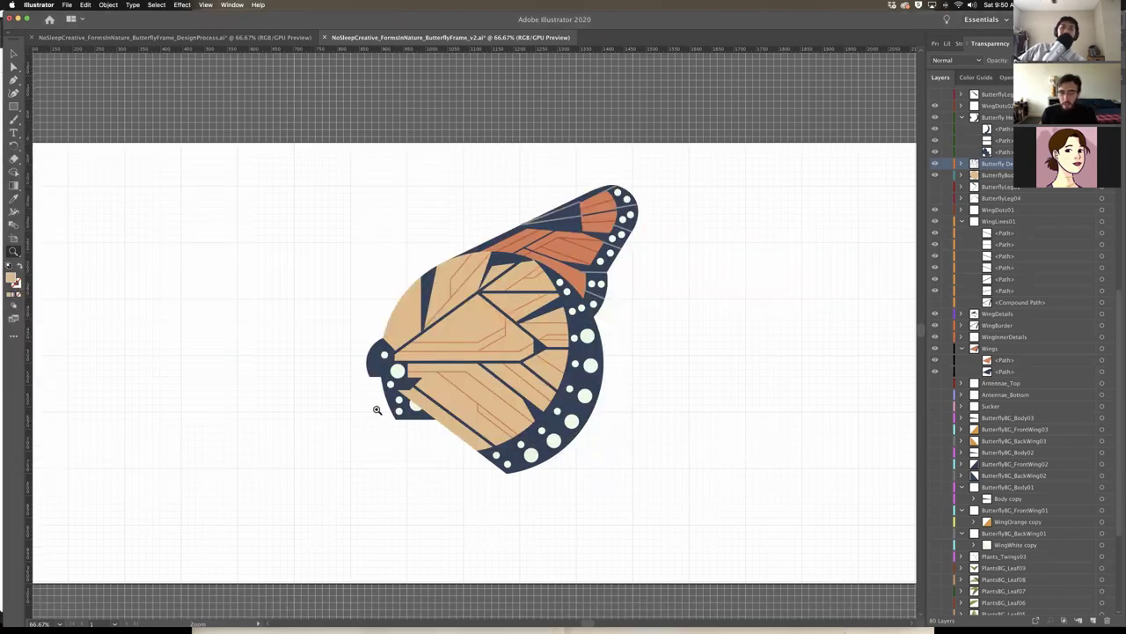
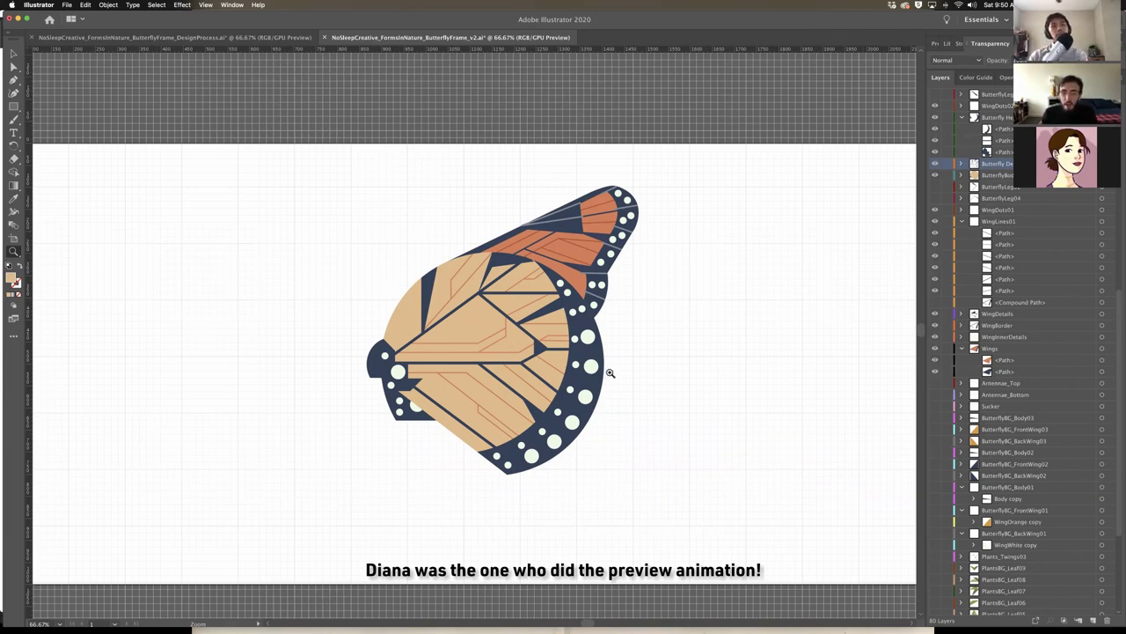
Show the ButterflyLeg04 layer and inspect where the leg meets the body below the head
{"action": "left_click", "coordinate": [935, 200]}
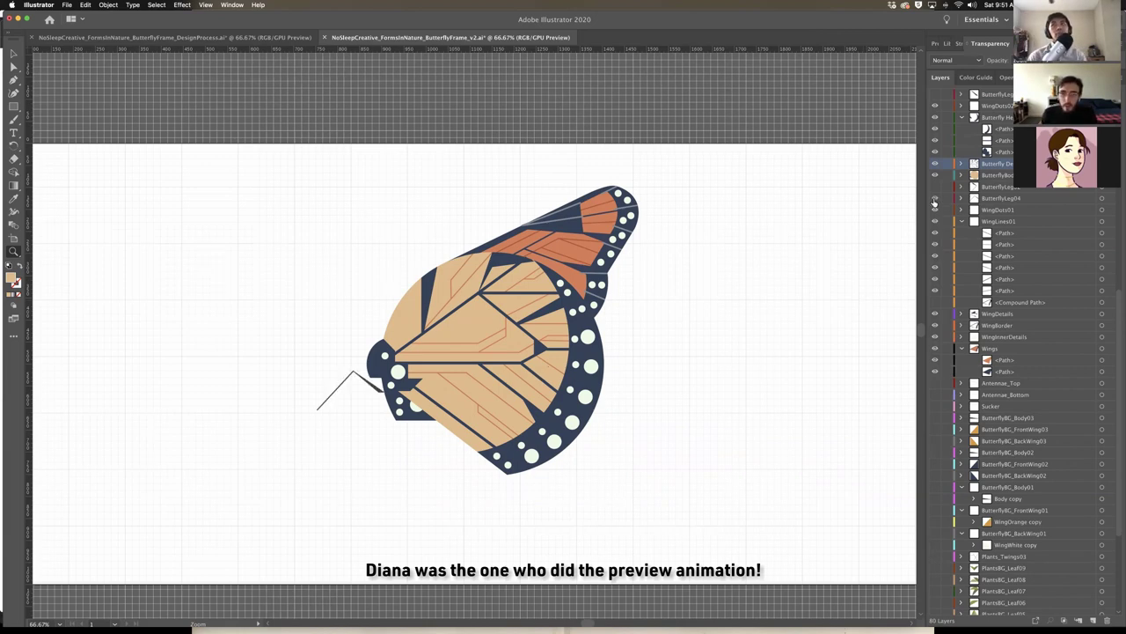
{"action": "left_click", "coordinate": [373, 414]}
{"action": "left_click", "coordinate": [560, 410]}
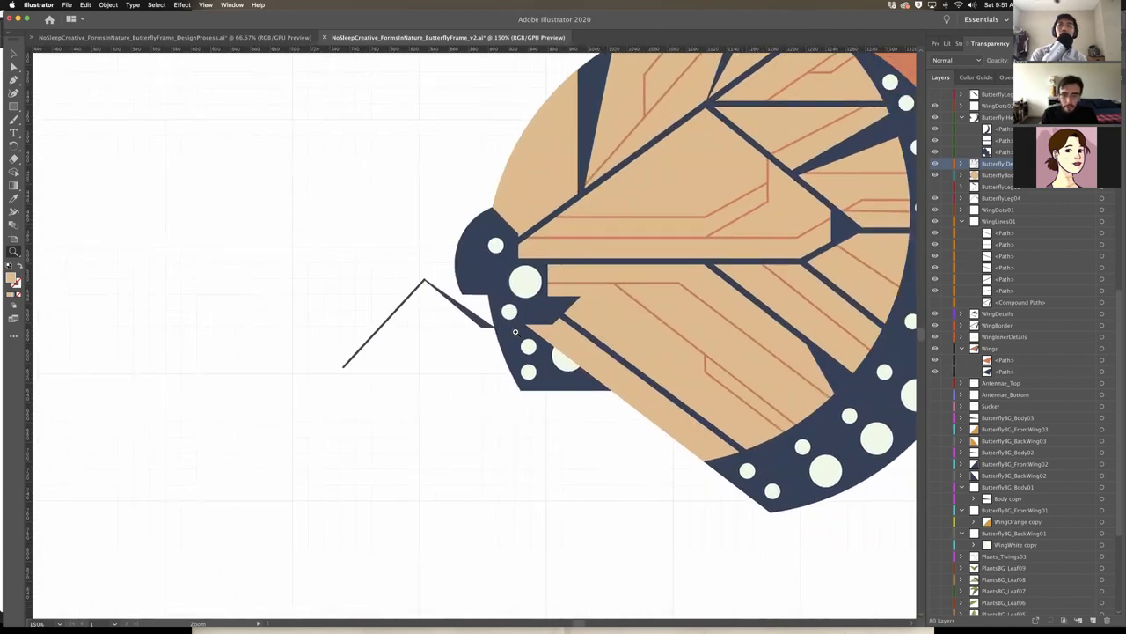
Try moving the inner anchor point of ButterflyLeg04's upper segment with Direct Selection, and undo the change
{"action": "left_click", "coordinate": [437, 334]}
{"action": "key", "text": "v"}
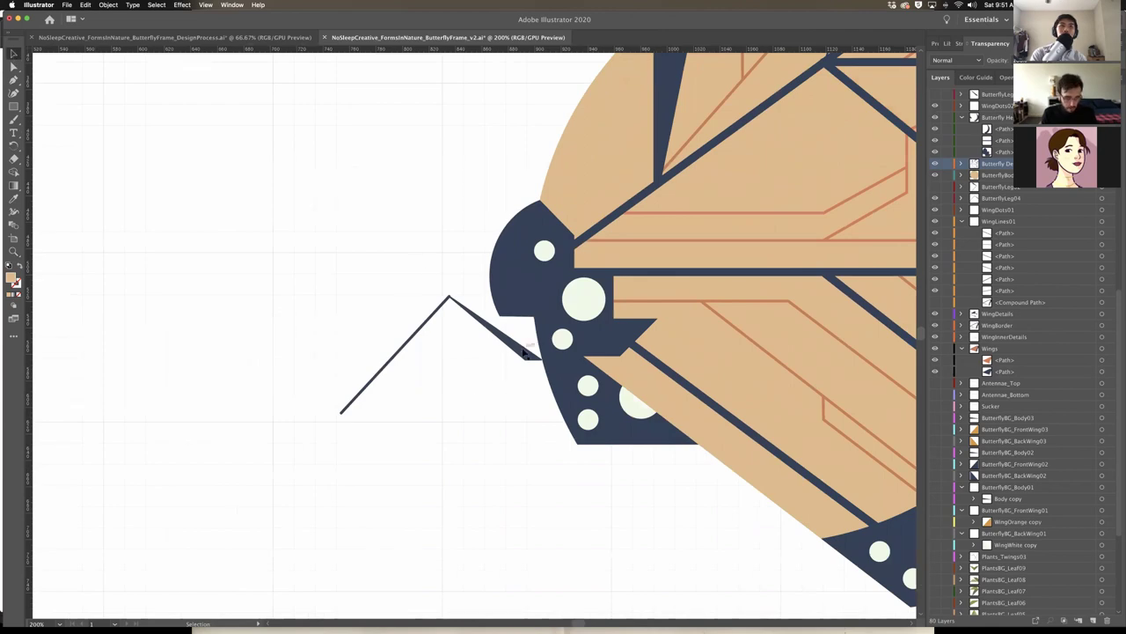
{"action": "left_click", "coordinate": [368, 390]}
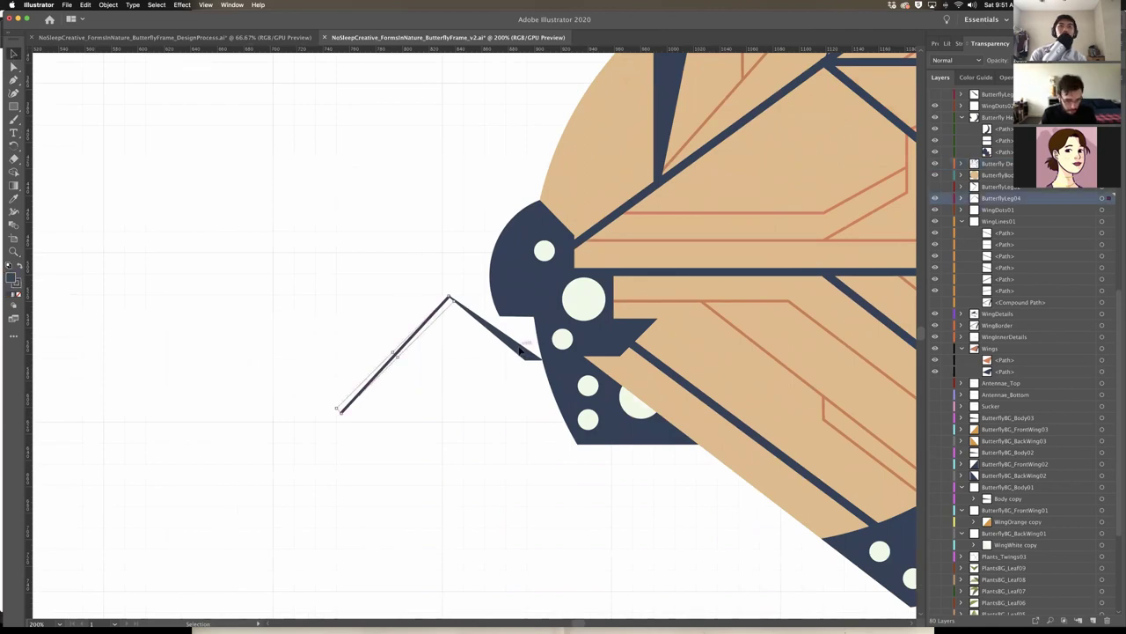
{"action": "key", "text": "a"}
{"action": "left_click_drag", "start_coordinate": [525, 361], "coordinate": [462, 350]}
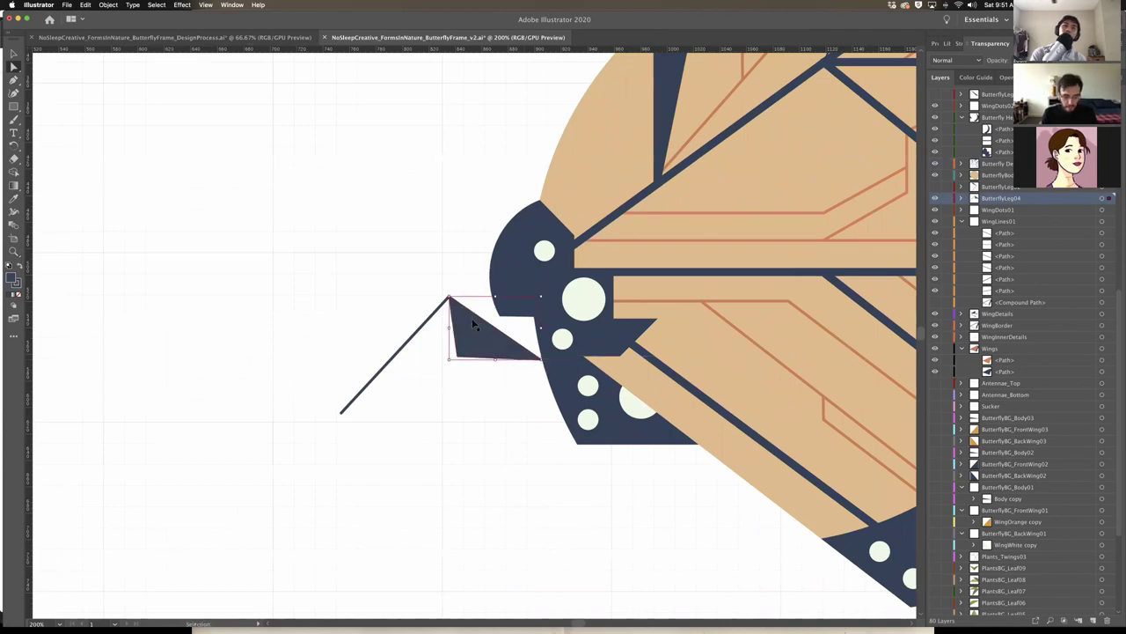
{"action": "key", "text": "ctrl+z"}
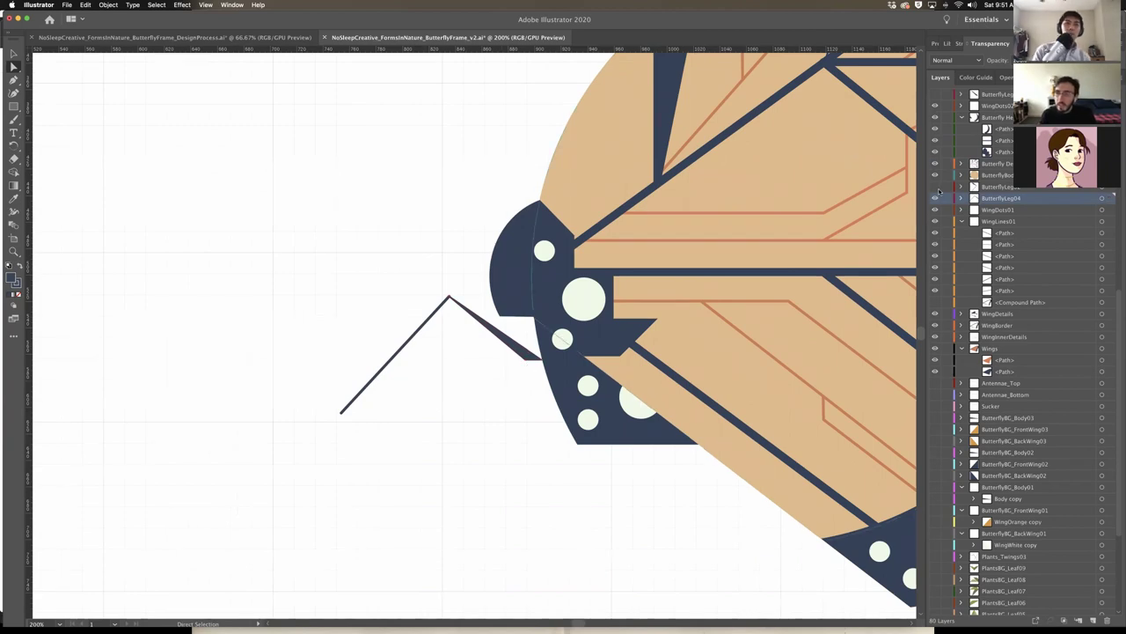
Show the ButterflyLeg02 layer and inspect the leg below the butterfly's body
{"action": "scroll", "coordinate": [678, 397], "scroll_direction": "down", "scroll_amount": 5}
{"action": "scroll", "coordinate": [678, 396], "scroll_direction": "right", "scroll_amount": 3}
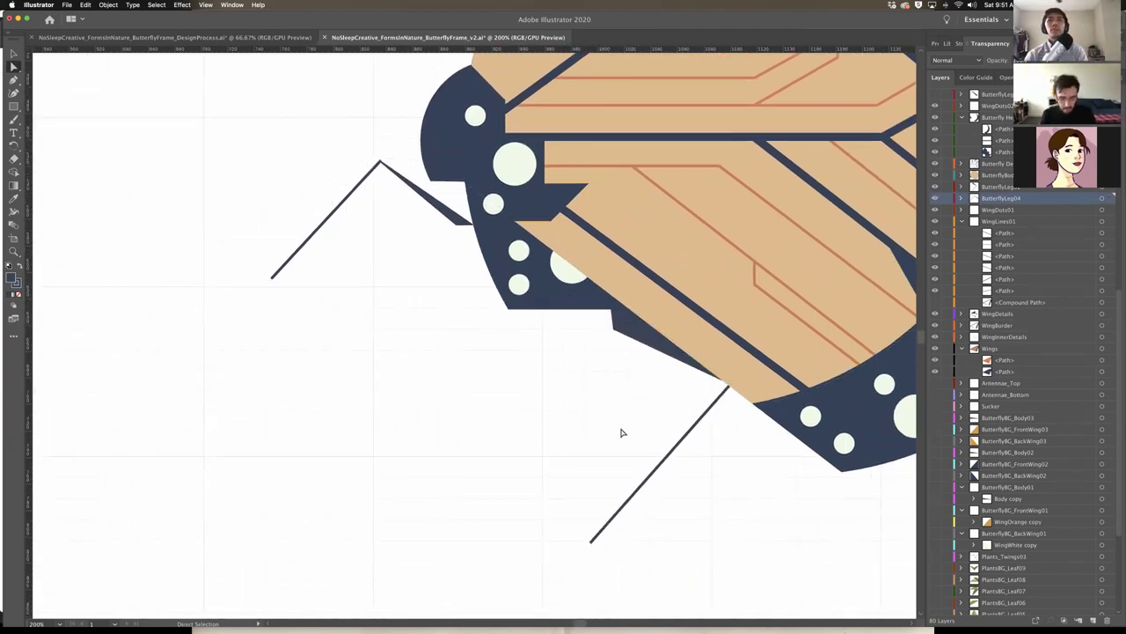
{"action": "key", "text": "v"}
{"action": "scroll", "coordinate": [599, 361], "scroll_direction": "right", "scroll_amount": 1}
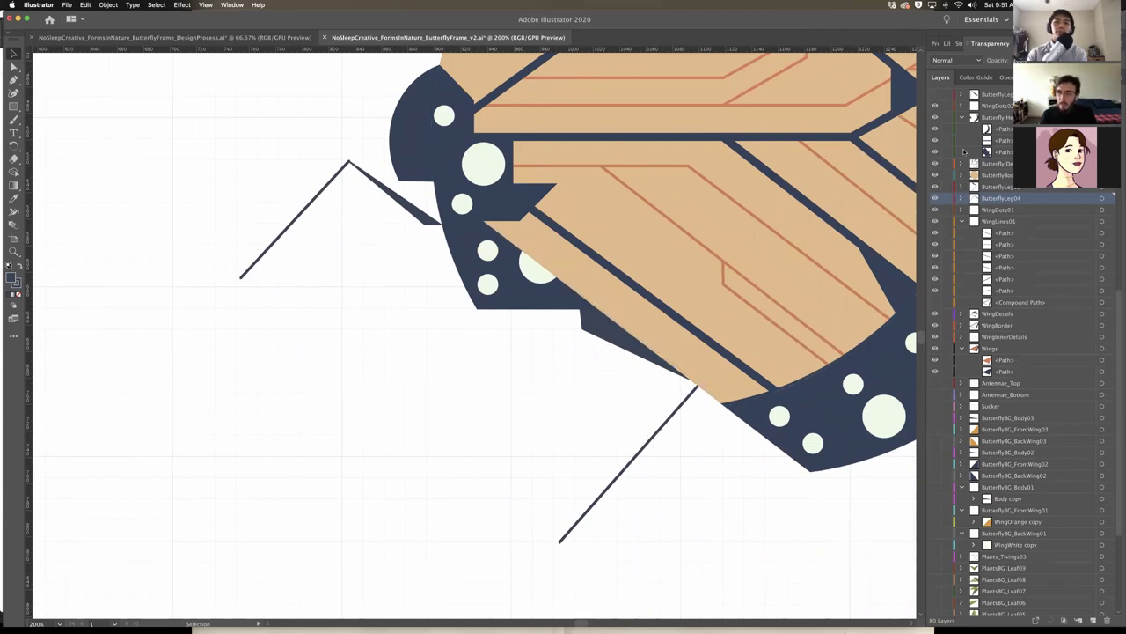
Look through the layer list for butterfly layers that are still hidden and examine how the two legs sit against the body
{"action": "scroll", "coordinate": [959, 378], "scroll_direction": "up", "scroll_amount": 4}
{"action": "scroll", "coordinate": [858, 362], "scroll_direction": "down", "scroll_amount": 1}
{"action": "scroll", "coordinate": [954, 417], "scroll_direction": "down", "scroll_amount": 2}
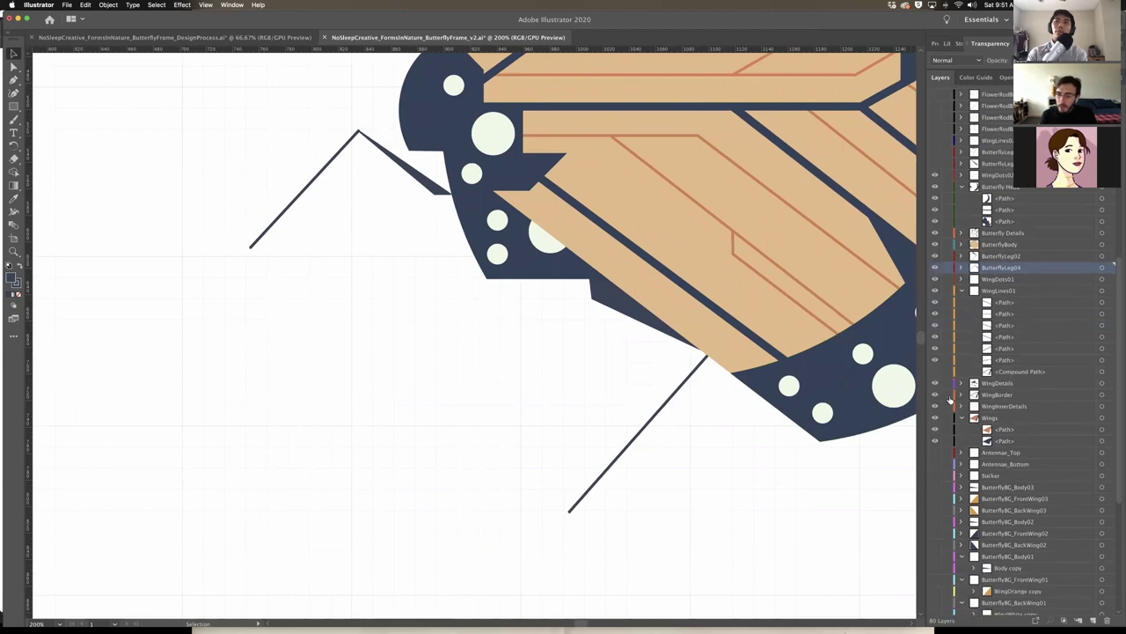
{"action": "scroll", "coordinate": [712, 455], "scroll_direction": "down", "scroll_amount": 1}
{"action": "scroll", "coordinate": [982, 398], "scroll_direction": "up", "scroll_amount": 4}
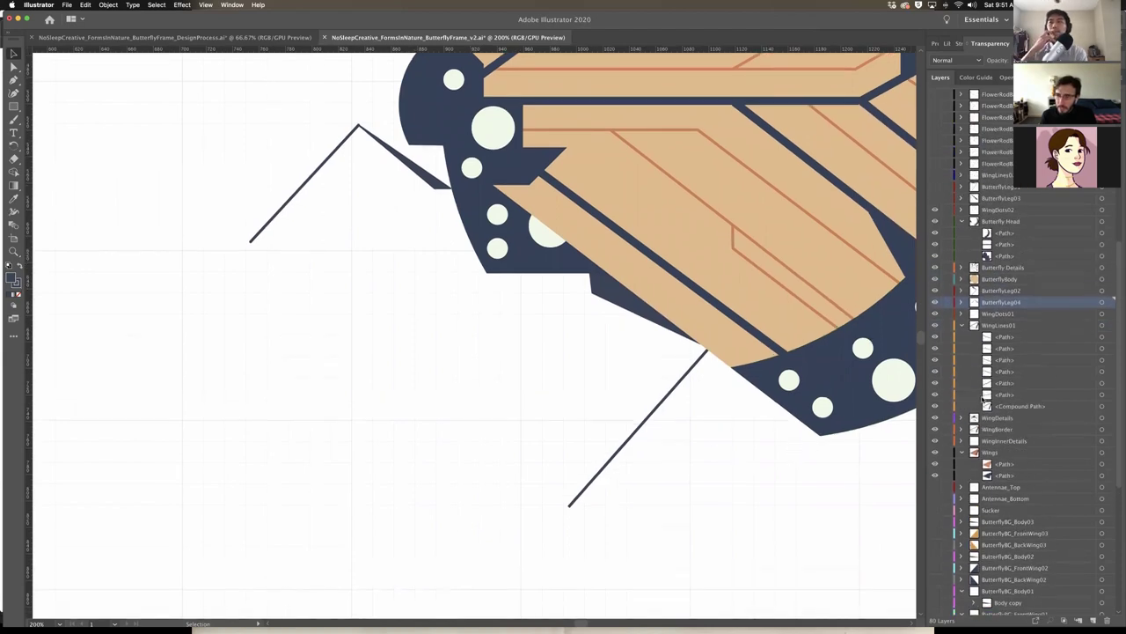
{"action": "scroll", "coordinate": [983, 399], "scroll_direction": "up", "scroll_amount": 3}
{"action": "scroll", "coordinate": [613, 310], "scroll_direction": "right", "scroll_amount": 1}
{"action": "key", "text": "z"}
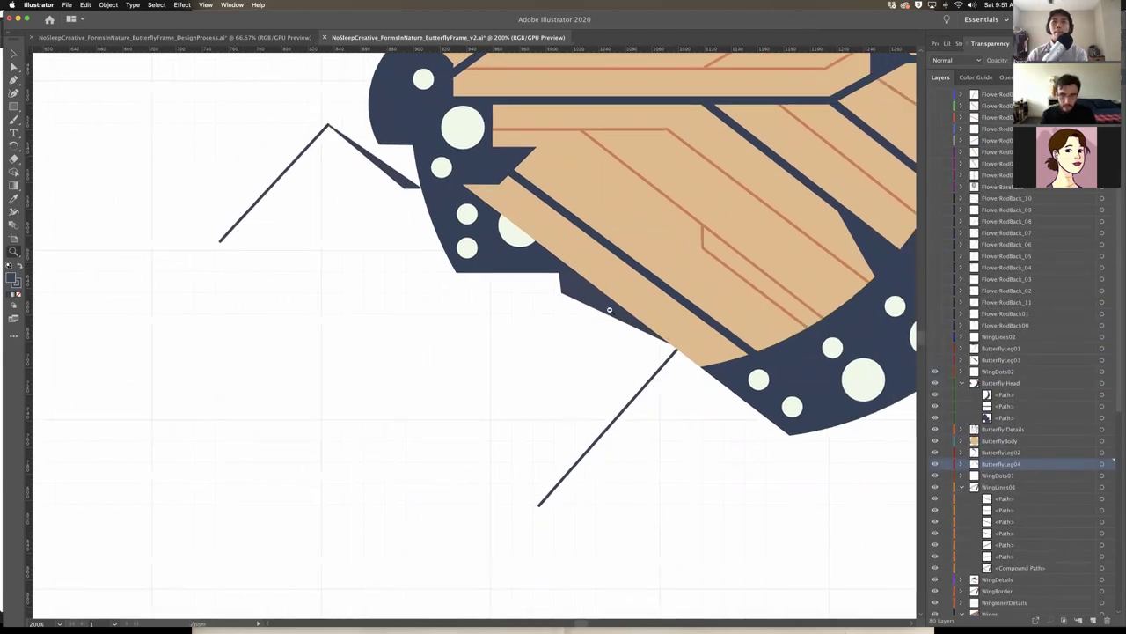
{"action": "left_click_drag", "start_coordinate": [612, 309], "coordinate": [609, 281]}
{"action": "left_click", "coordinate": [609, 281], "text": "alt"}
{"action": "scroll", "coordinate": [555, 291], "scroll_direction": "up", "scroll_amount": 2}
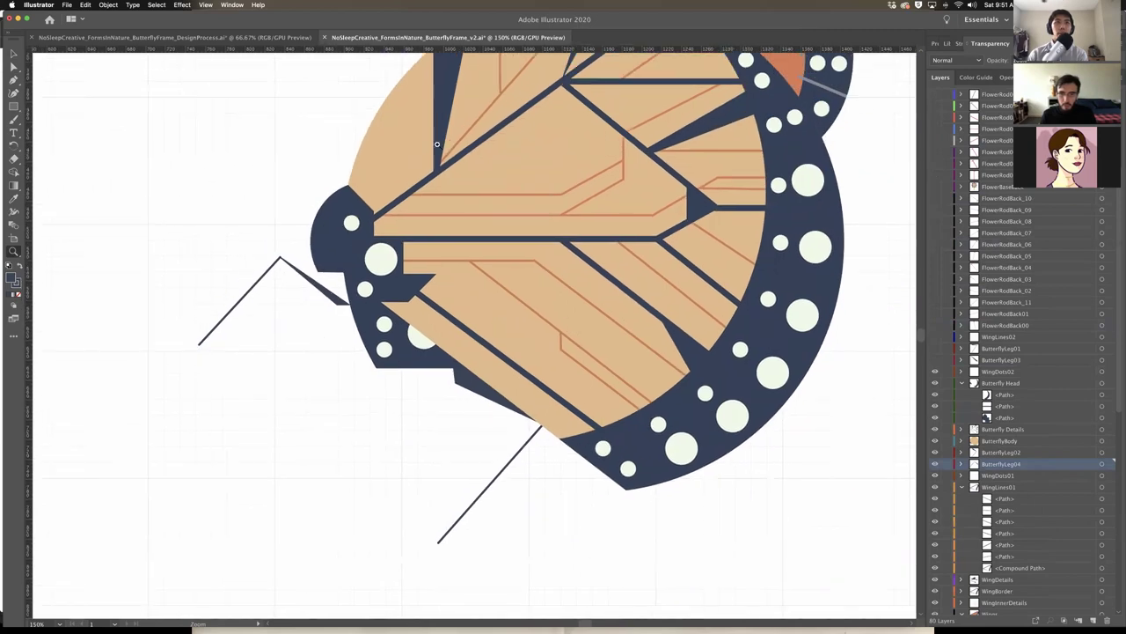
{"action": "scroll", "coordinate": [501, 438], "scroll_direction": "left", "scroll_amount": 2}
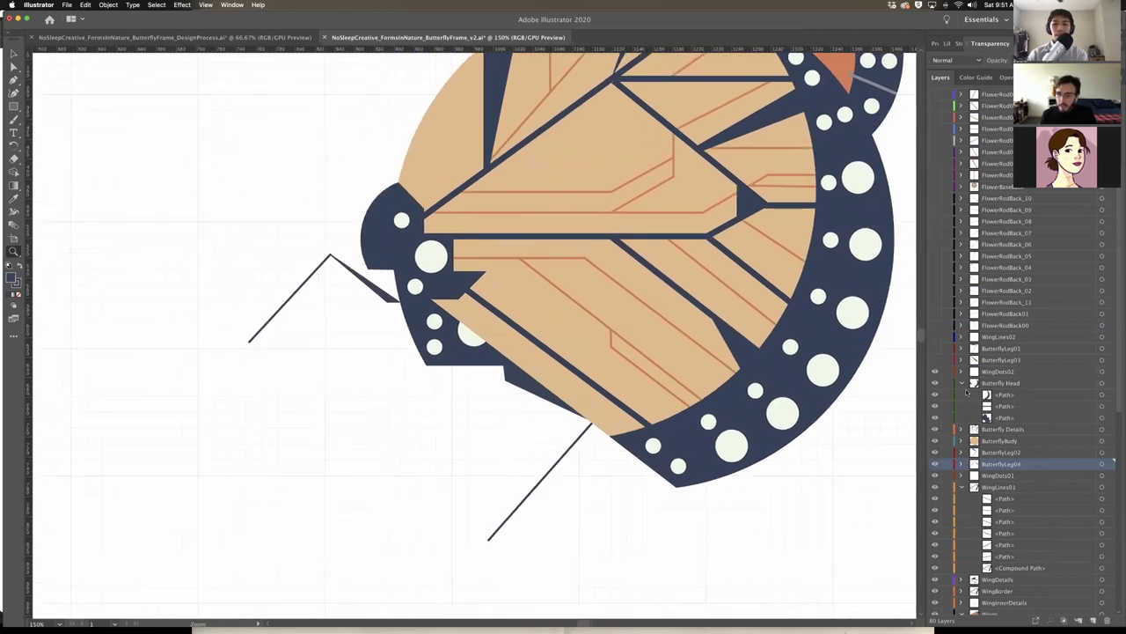
{"action": "scroll", "coordinate": [966, 392], "scroll_direction": "down", "scroll_amount": 2}
{"action": "scroll", "coordinate": [966, 392], "scroll_direction": "down", "scroll_amount": 8}
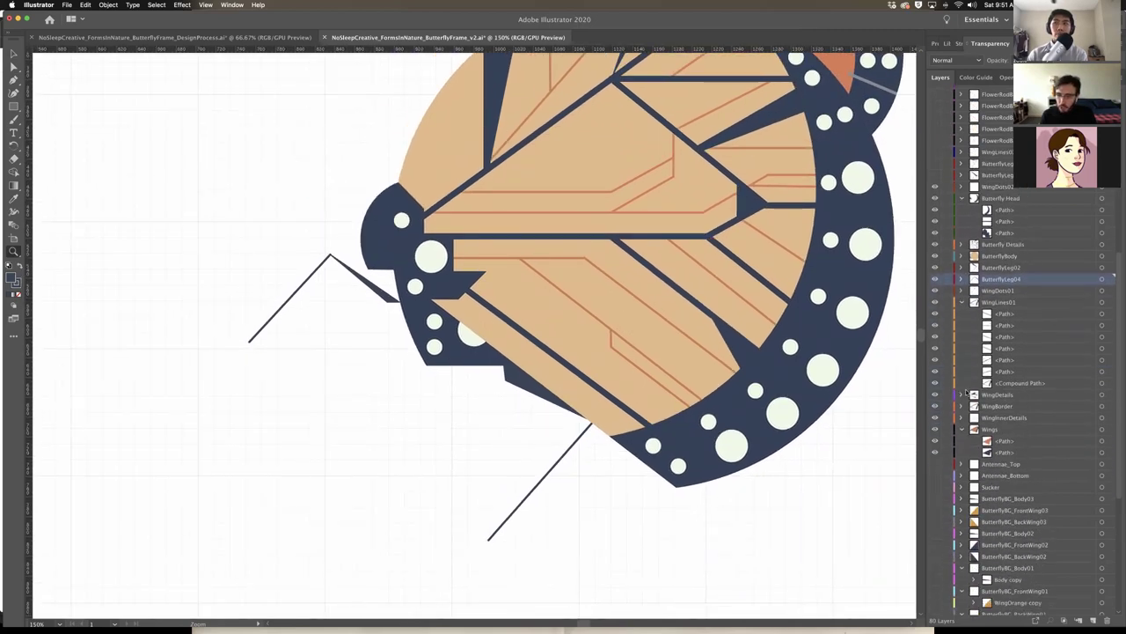
{"action": "scroll", "coordinate": [979, 393], "scroll_direction": "down", "scroll_amount": 2}
{"action": "scroll", "coordinate": [417, 93], "scroll_direction": "up", "scroll_amount": 4}
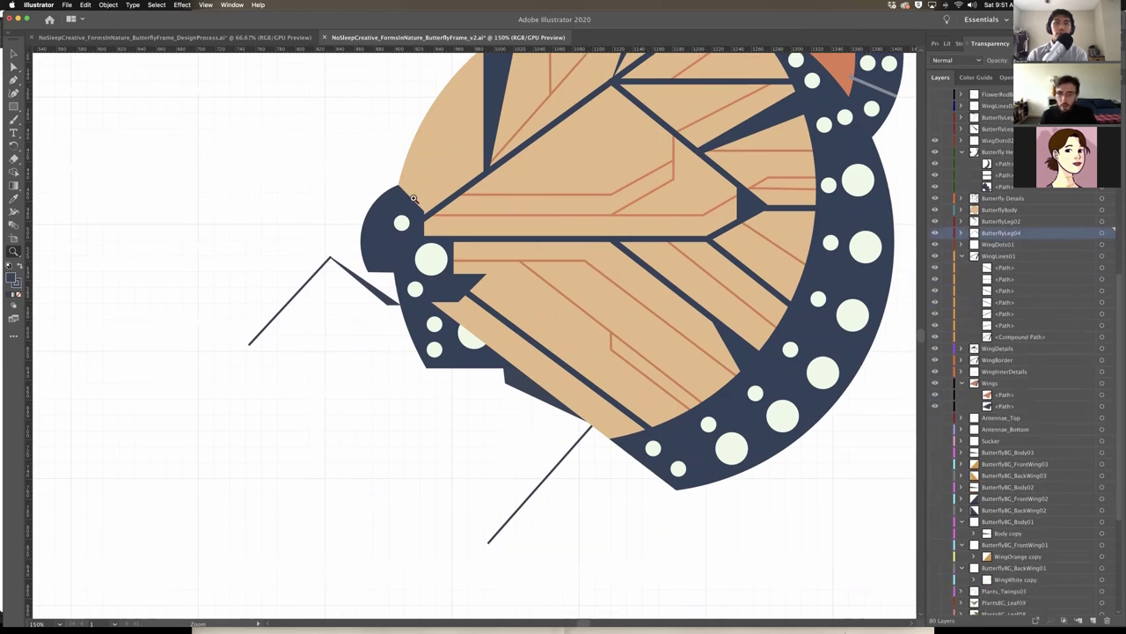
{"action": "scroll", "coordinate": [428, 335], "scroll_direction": "down", "scroll_amount": 2}
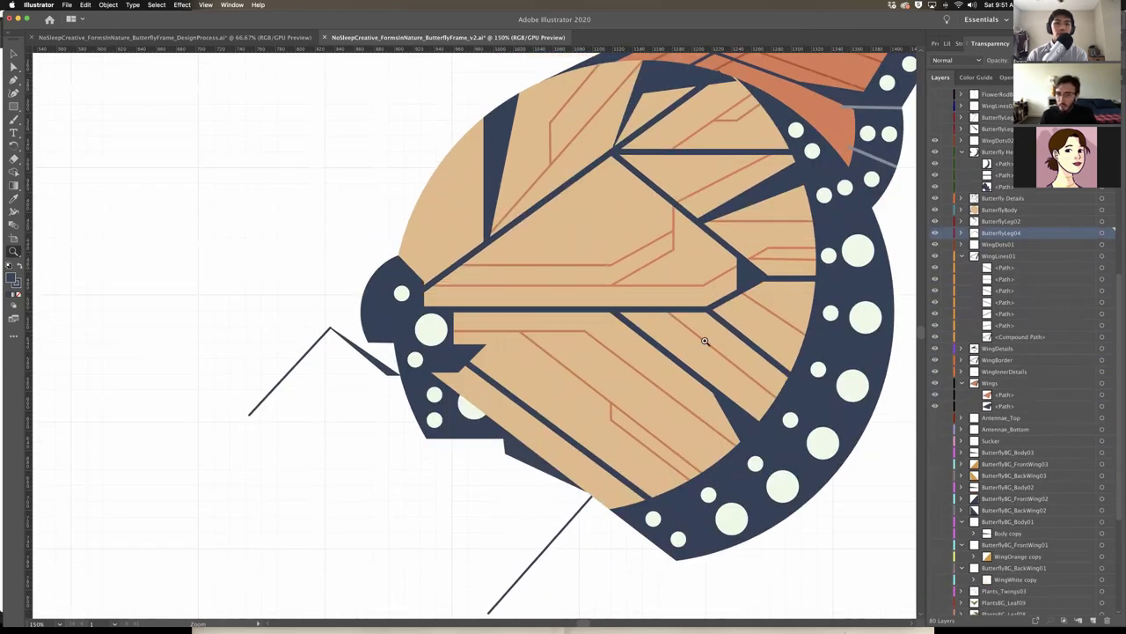
{"action": "scroll", "coordinate": [987, 349], "scroll_direction": "up", "scroll_amount": 4}
{"action": "scroll", "coordinate": [976, 396], "scroll_direction": "down", "scroll_amount": 9}
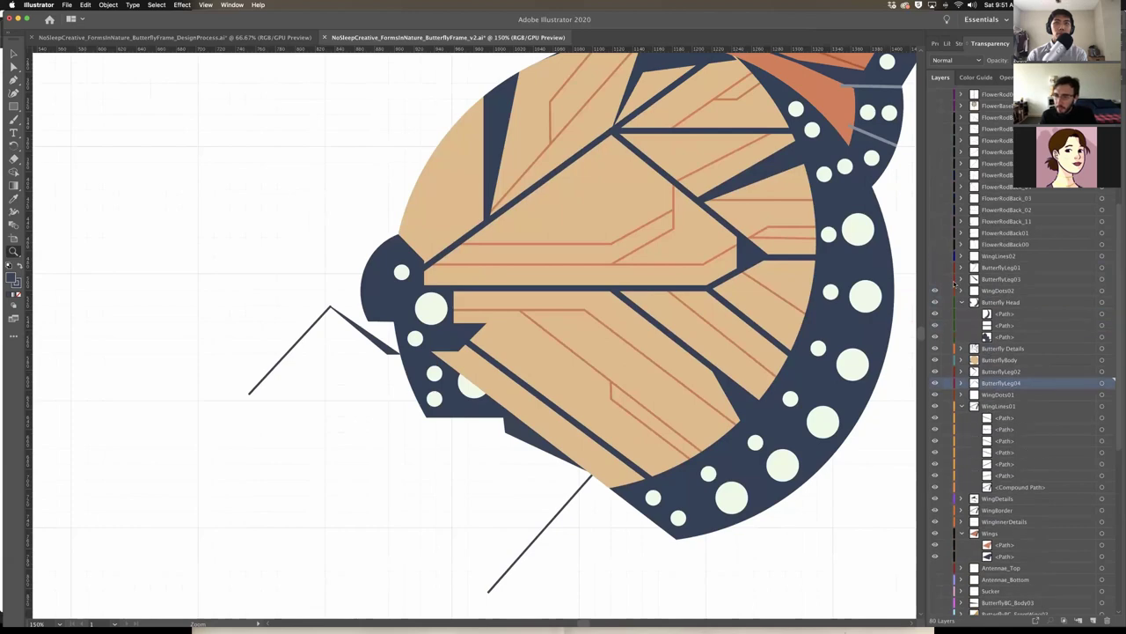
{"action": "scroll", "coordinate": [944, 466], "scroll_direction": "up", "scroll_amount": 13}
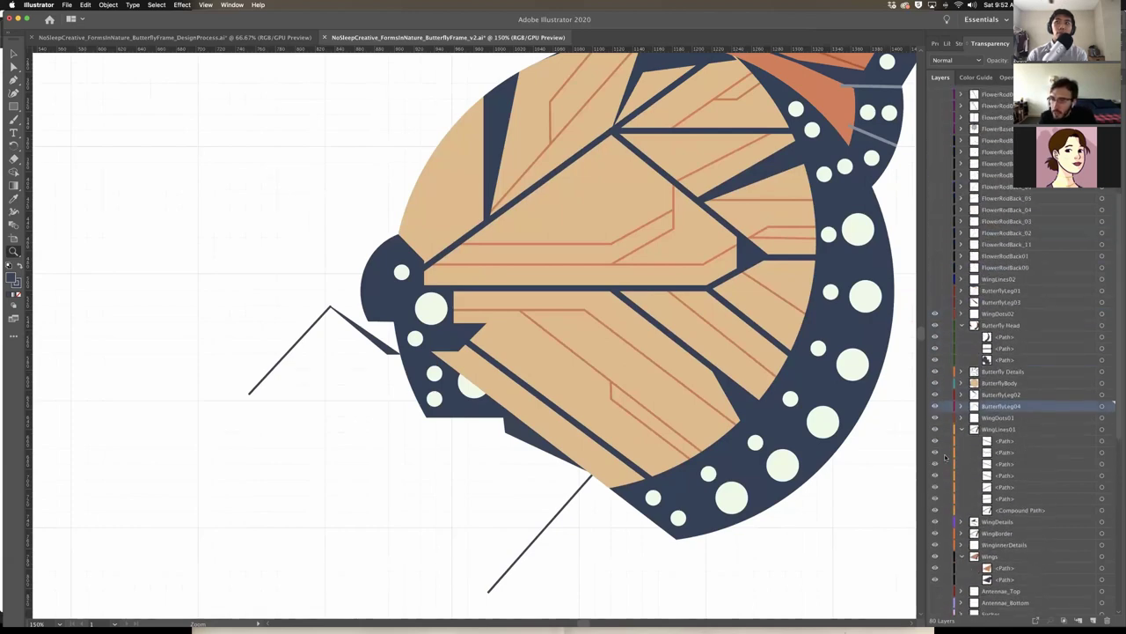
{"action": "scroll", "coordinate": [945, 456], "scroll_direction": "down", "scroll_amount": 11}
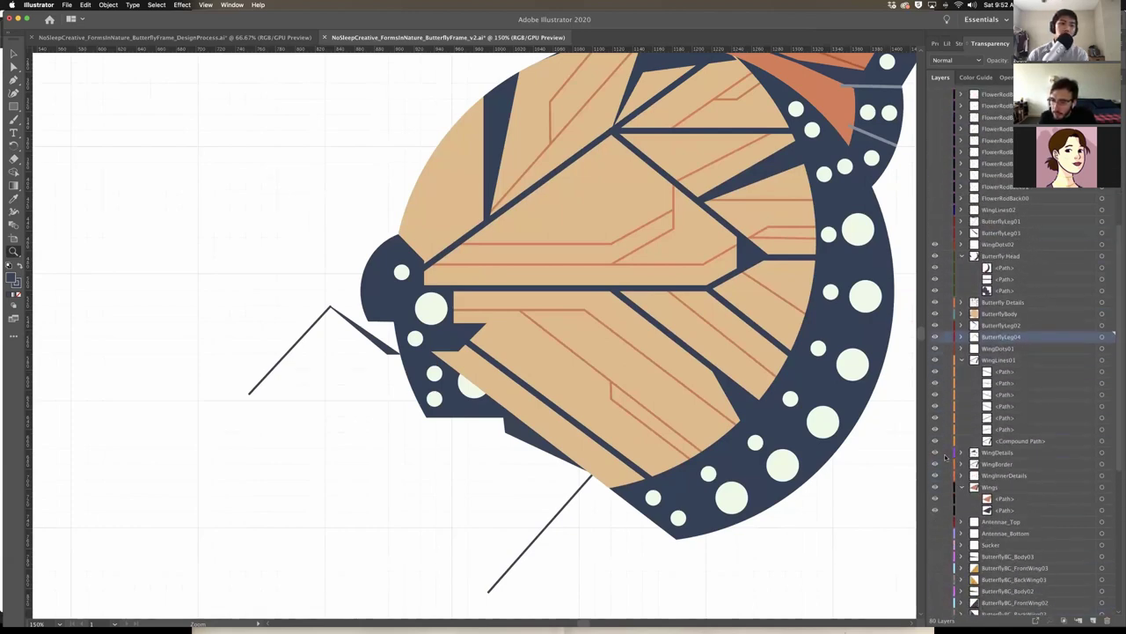
{"action": "scroll", "coordinate": [941, 449], "scroll_direction": "up", "scroll_amount": 10}
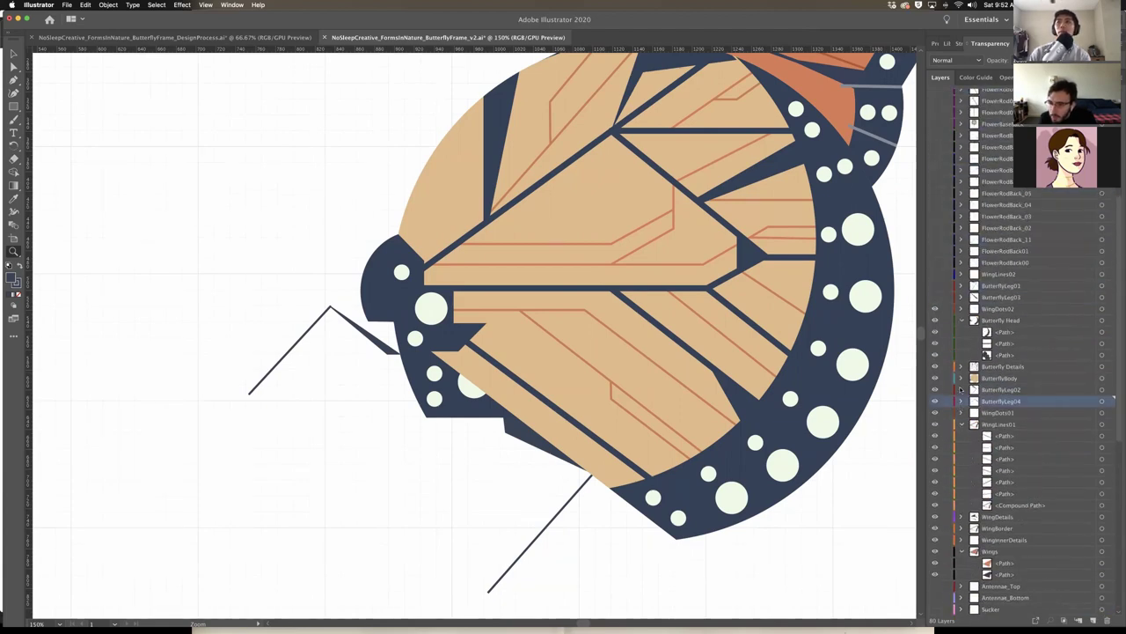
{"action": "scroll", "coordinate": [941, 352], "scroll_direction": "up", "scroll_amount": 4}
Show the ButterflyLeg03, ButterflyLeg01 and WingLines02 layers
{"action": "left_click", "coordinate": [936, 367]}
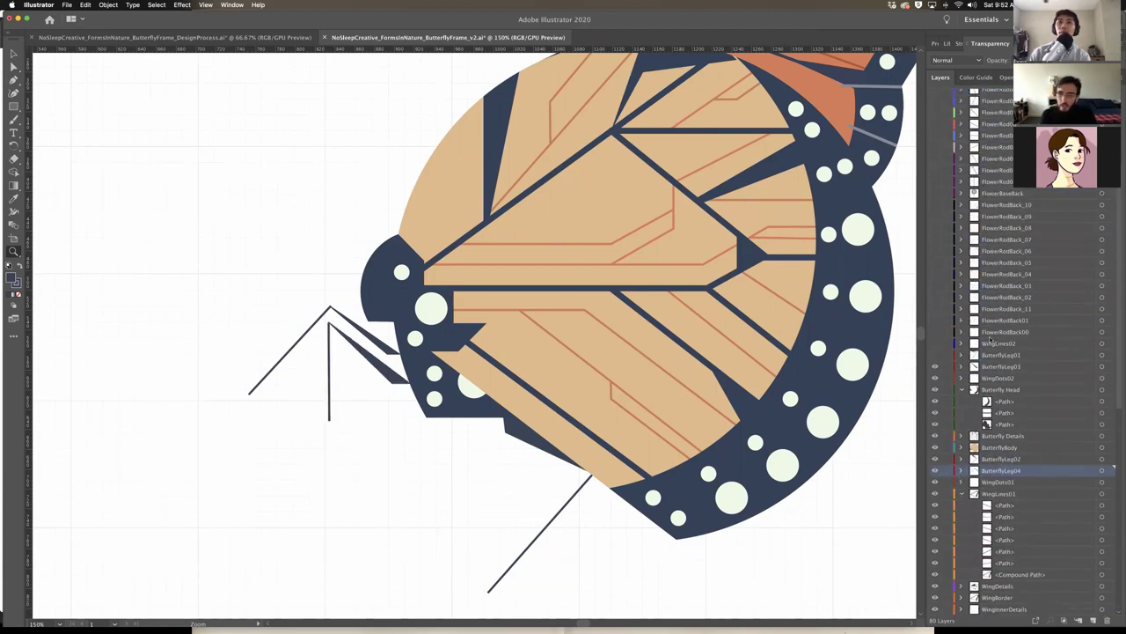
{"action": "left_click", "coordinate": [935, 355]}
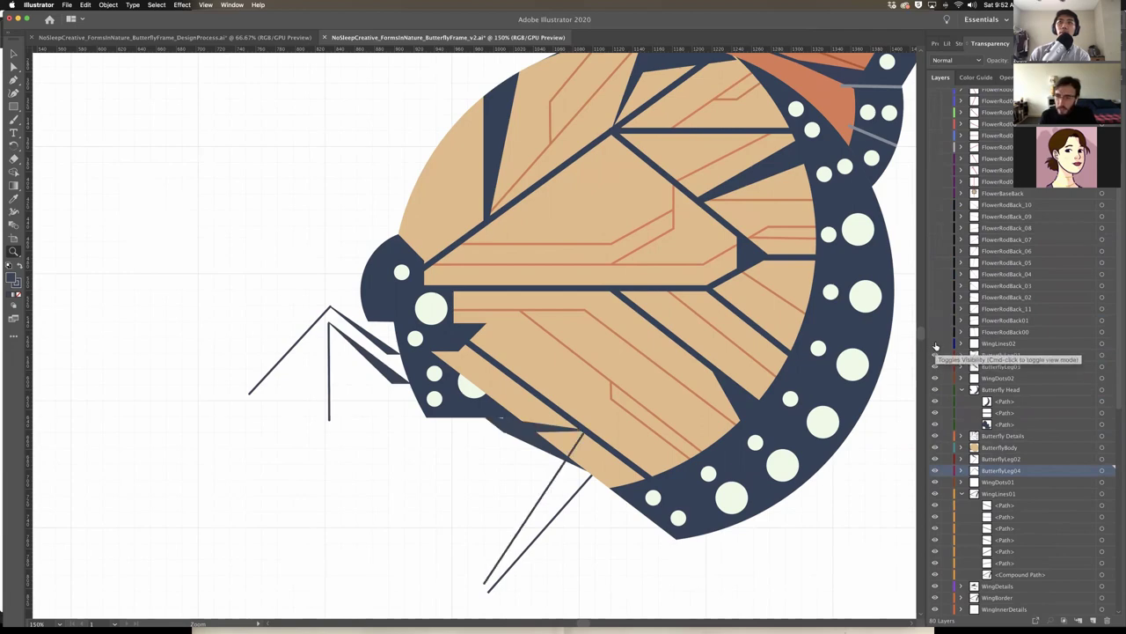
{"action": "left_click", "coordinate": [936, 343]}
{"action": "scroll", "coordinate": [712, 262], "scroll_direction": "right", "scroll_amount": 2}
{"action": "scroll", "coordinate": [712, 261], "scroll_direction": "right", "scroll_amount": 2}
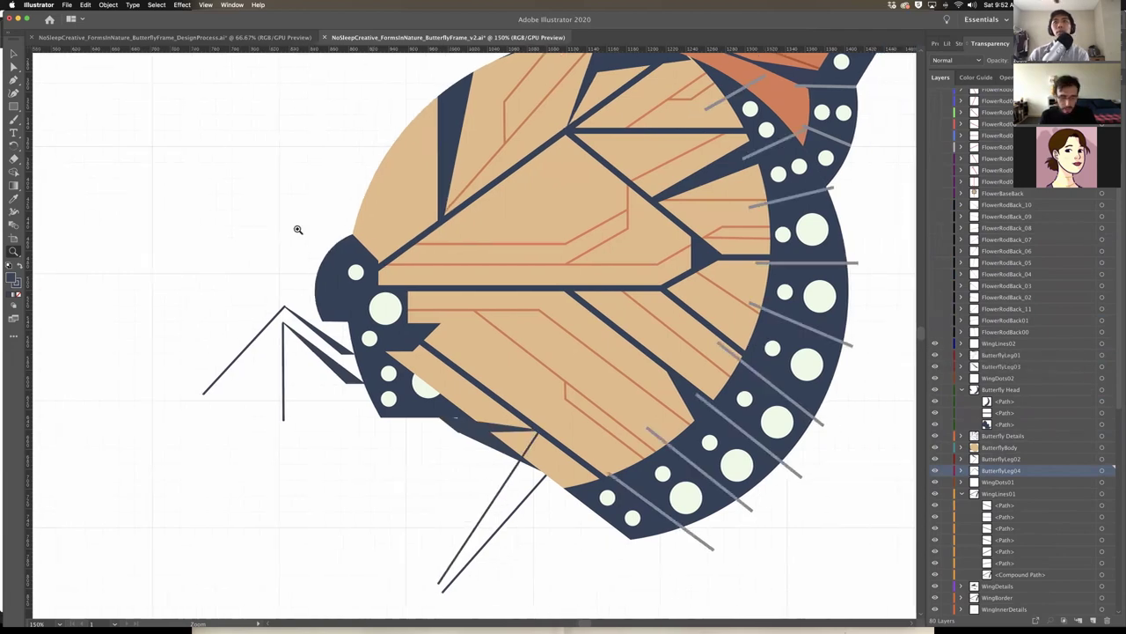
{"action": "scroll", "coordinate": [649, 348], "scroll_direction": "left", "scroll_amount": 2}
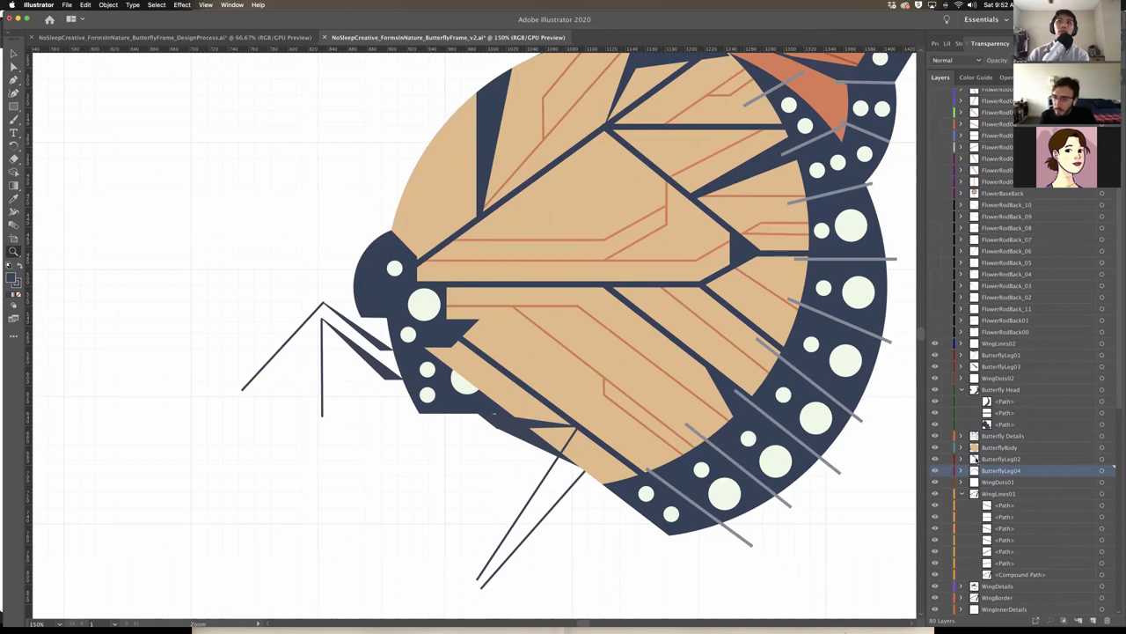
Show the Antennae_Top, Antennae_Bottom and Sucker layers to complete the butterfly's head
{"action": "scroll", "coordinate": [976, 459], "scroll_direction": "down", "scroll_amount": 2}
{"action": "scroll", "coordinate": [961, 478], "scroll_direction": "up", "scroll_amount": 3}
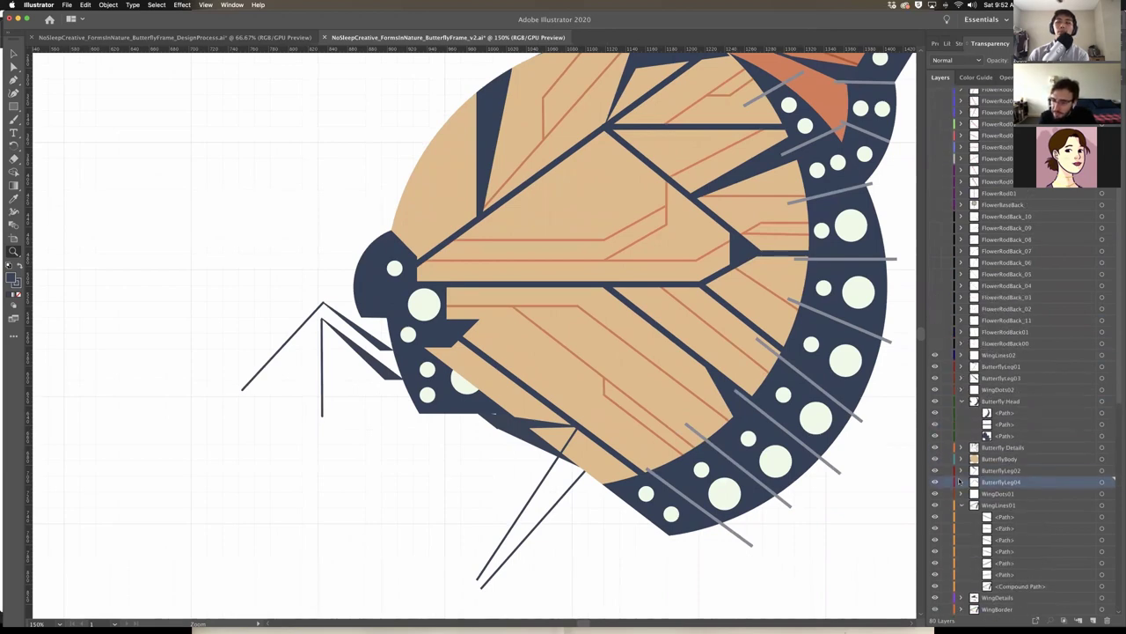
{"action": "left_click", "coordinate": [589, 328], "text": "alt"}
{"action": "scroll", "coordinate": [604, 377], "scroll_direction": "up", "scroll_amount": 2}
{"action": "scroll", "coordinate": [974, 517], "scroll_direction": "down", "scroll_amount": 5}
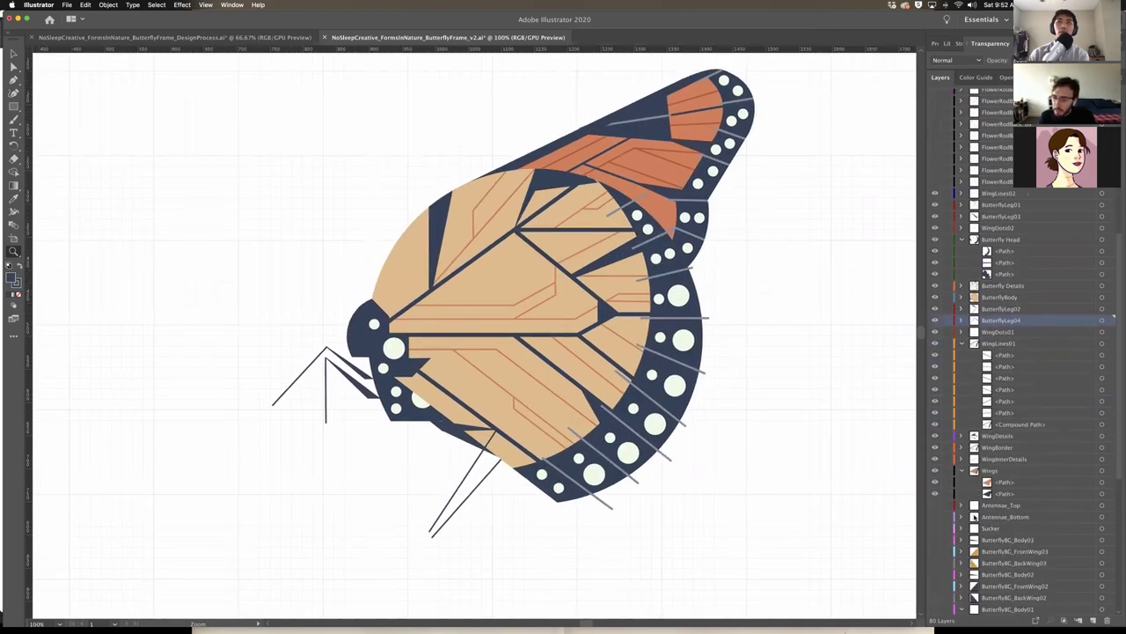
{"action": "scroll", "coordinate": [934, 484], "scroll_direction": "down", "scroll_amount": 1}
{"action": "left_click", "coordinate": [934, 482]}
{"action": "left_click", "coordinate": [935, 493]}
{"action": "scroll", "coordinate": [920, 498], "scroll_direction": "left", "scroll_amount": 1}
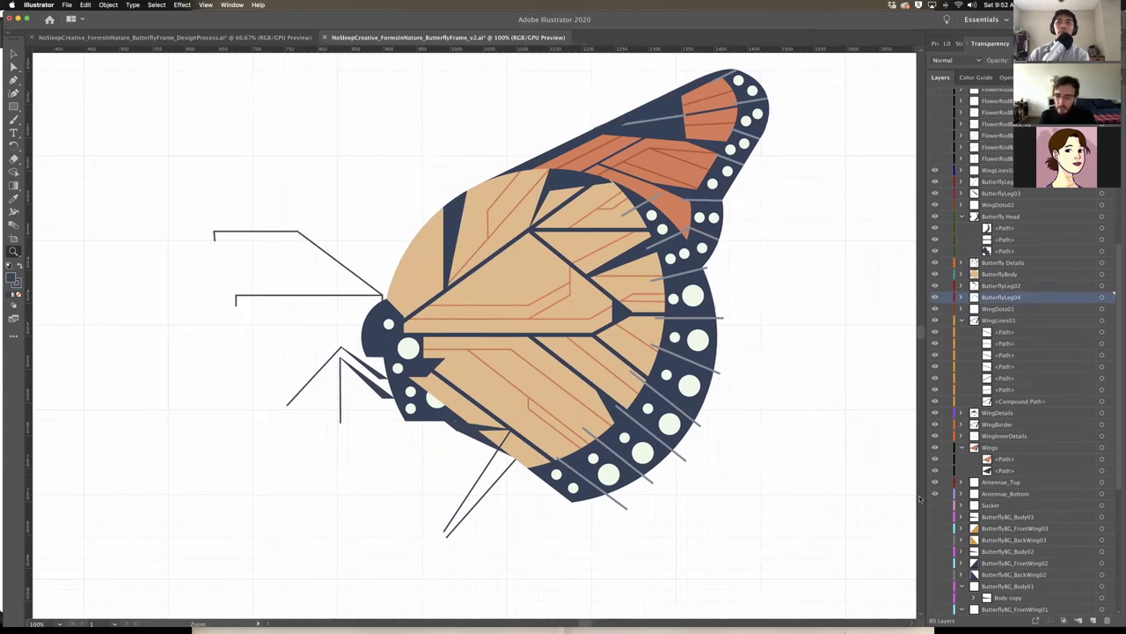
{"action": "scroll", "coordinate": [892, 498], "scroll_direction": "left", "scroll_amount": 3}
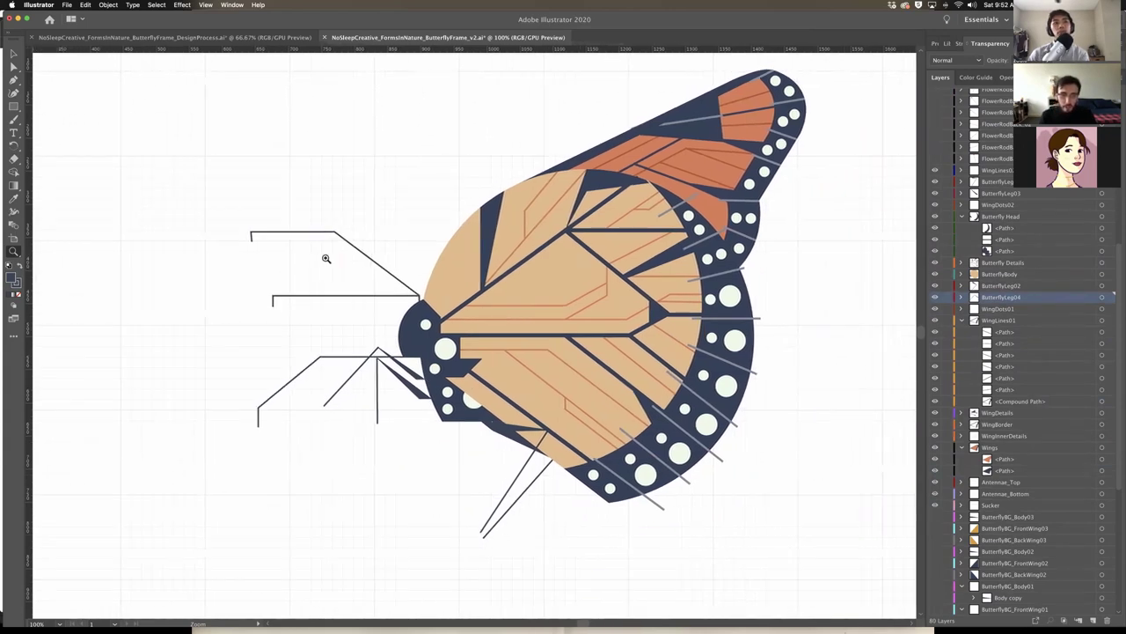
{"action": "scroll", "coordinate": [326, 258], "scroll_direction": "left", "scroll_amount": 4}
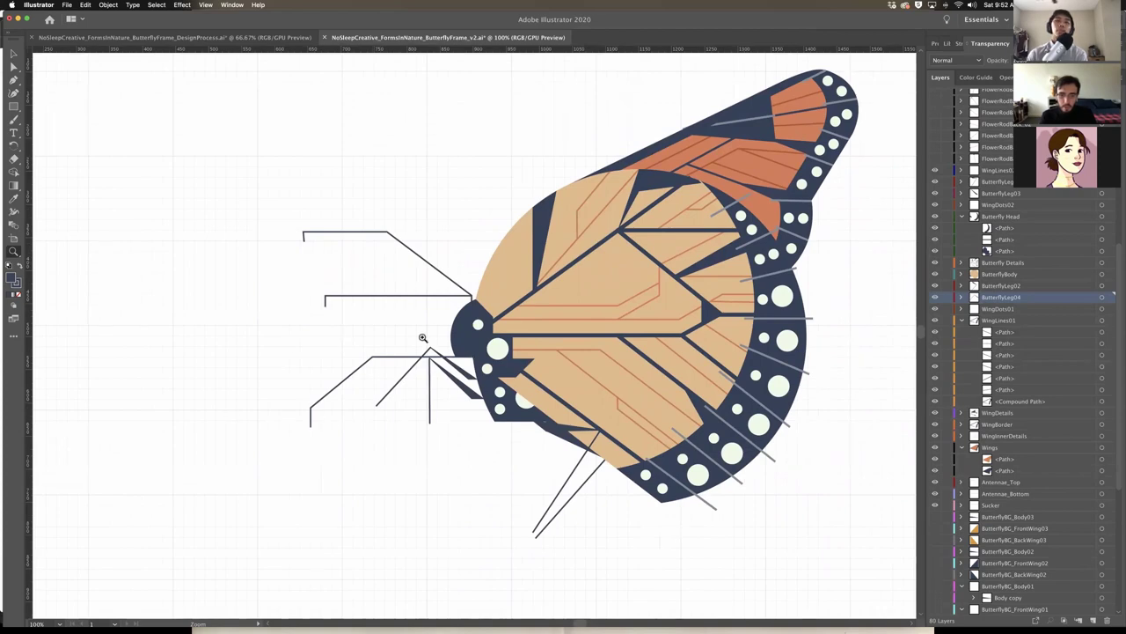
Review the whole butterfly on the artboard and collapse the Wings layer
{"action": "scroll", "coordinate": [422, 338], "scroll_direction": "right", "scroll_amount": 4}
{"action": "scroll", "coordinate": [422, 337], "scroll_direction": "up", "scroll_amount": 4}
{"action": "scroll", "coordinate": [410, 344], "scroll_direction": "down", "scroll_amount": 2}
{"action": "left_click_drag", "start_coordinate": [337, 361], "coordinate": [292, 359]}
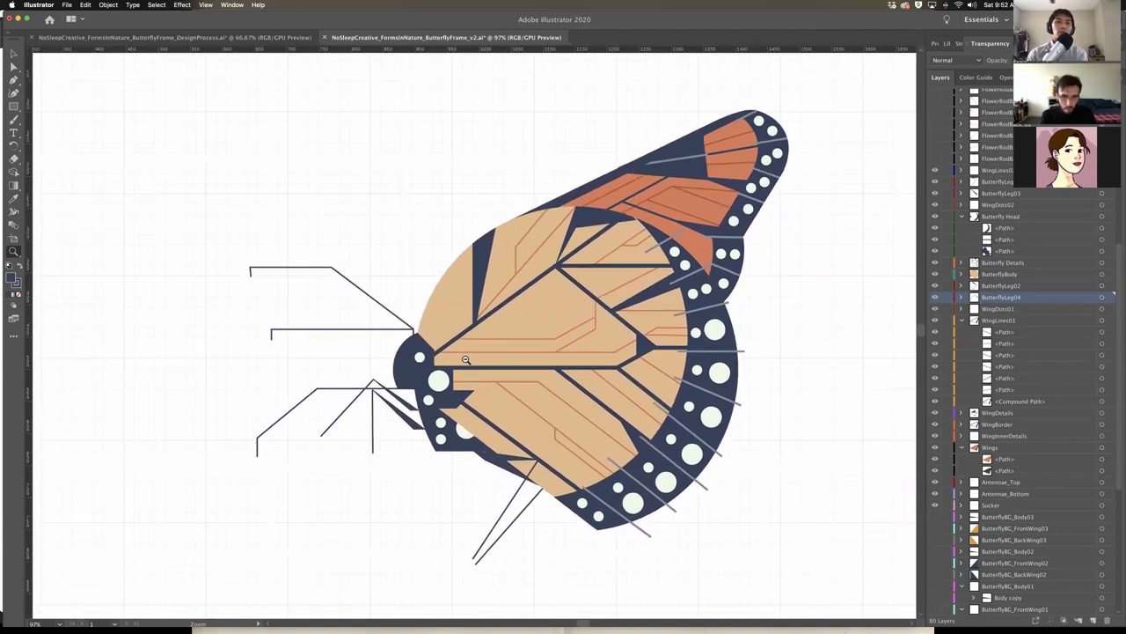
{"action": "scroll", "coordinate": [466, 360], "scroll_direction": "down", "scroll_amount": 2}
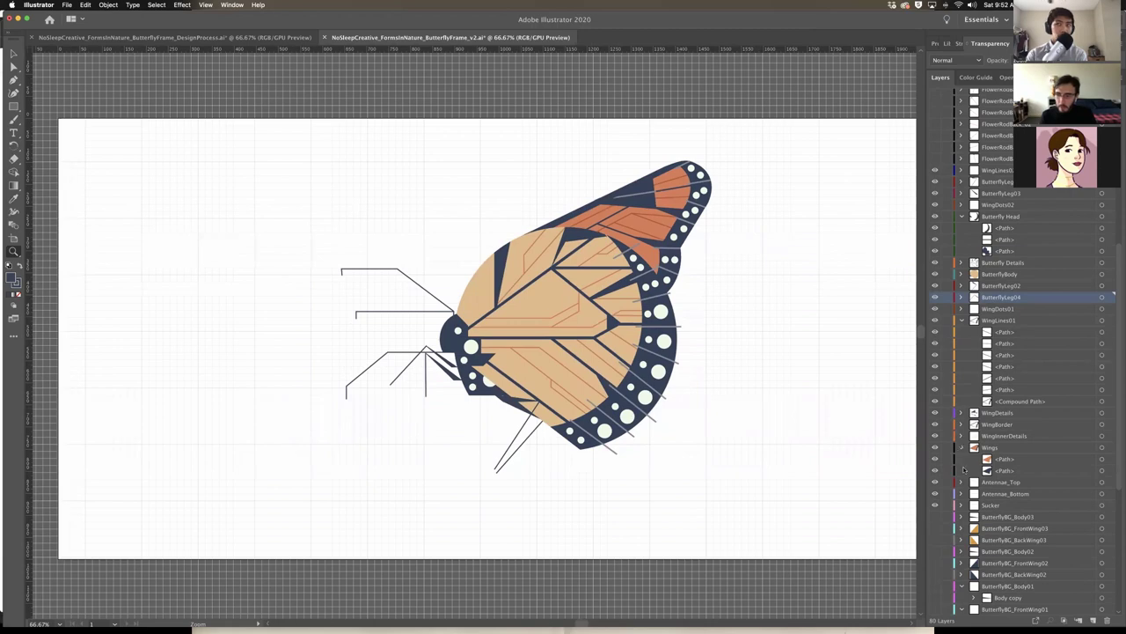
{"action": "left_click", "coordinate": [962, 447]}
{"action": "scroll", "coordinate": [950, 370], "scroll_direction": "up", "scroll_amount": 1}
Show Layer 90 to view the construction shapes over the butterfly, and hide it again
{"action": "scroll", "coordinate": [1000, 324], "scroll_direction": "up", "scroll_amount": 8}
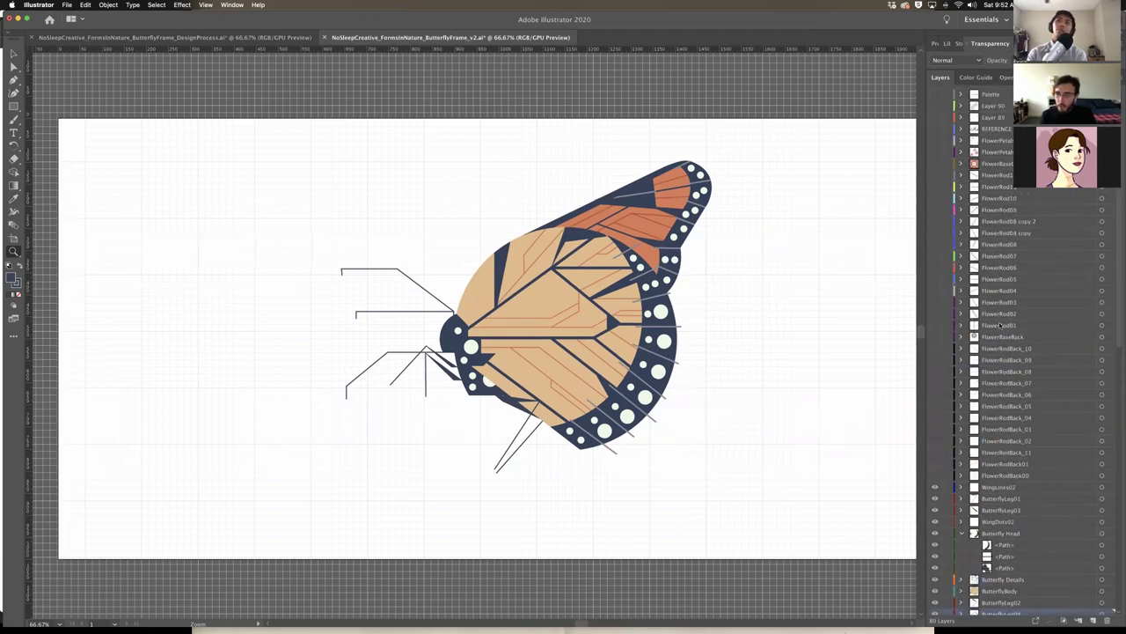
{"action": "left_click", "coordinate": [935, 106]}
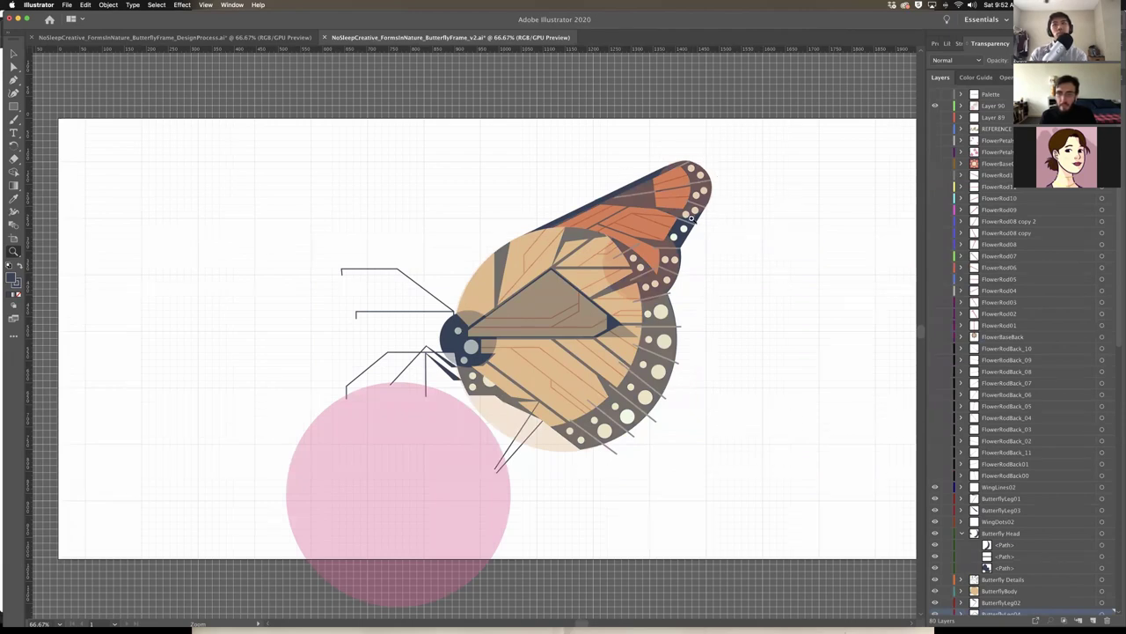
{"action": "left_click", "coordinate": [935, 106]}
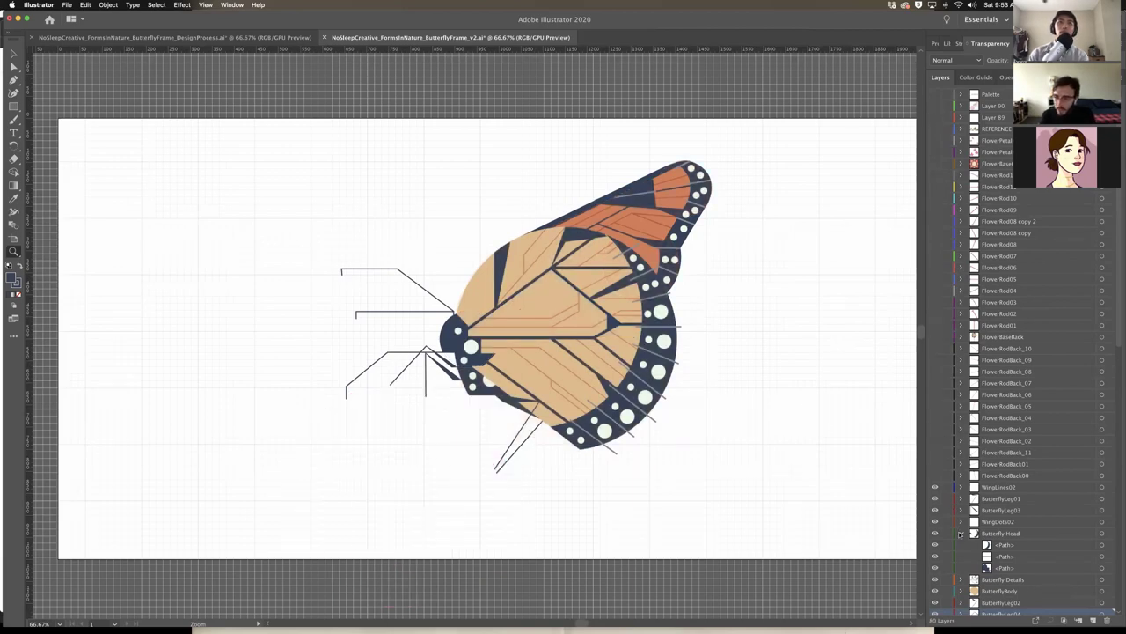
Collapse the Butterfly Head layer, and hide and restore the Butterfly Details layer to compare the body without its veins
{"action": "left_click", "coordinate": [961, 533]}
{"action": "scroll", "coordinate": [950, 533], "scroll_direction": "down", "scroll_amount": 2}
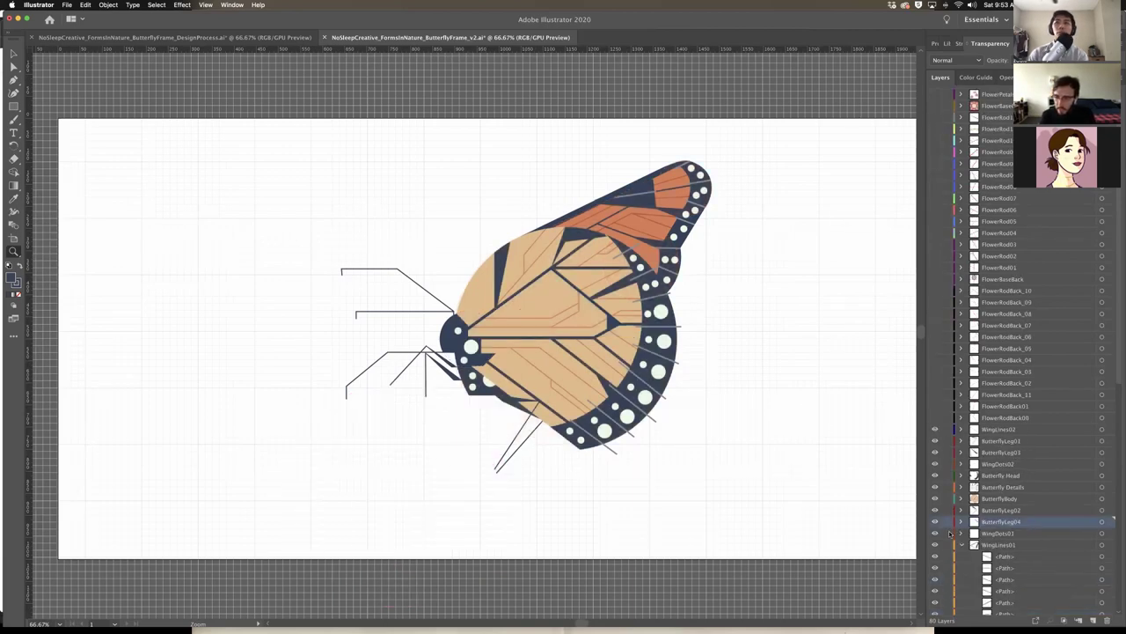
{"action": "left_click", "coordinate": [935, 487]}
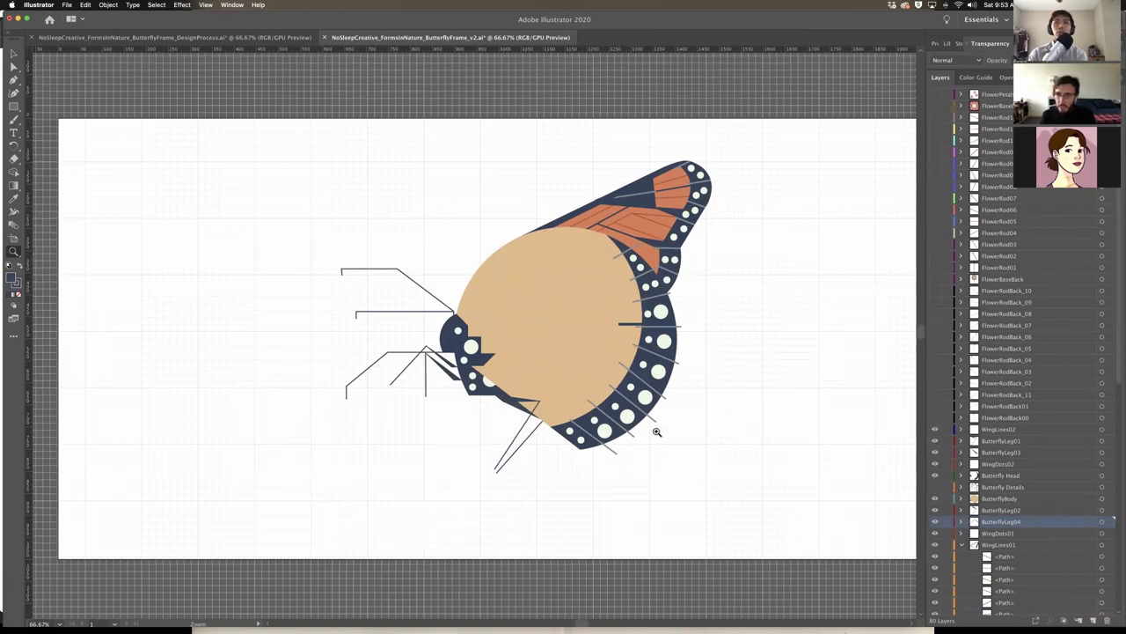
{"action": "left_click", "coordinate": [936, 486]}
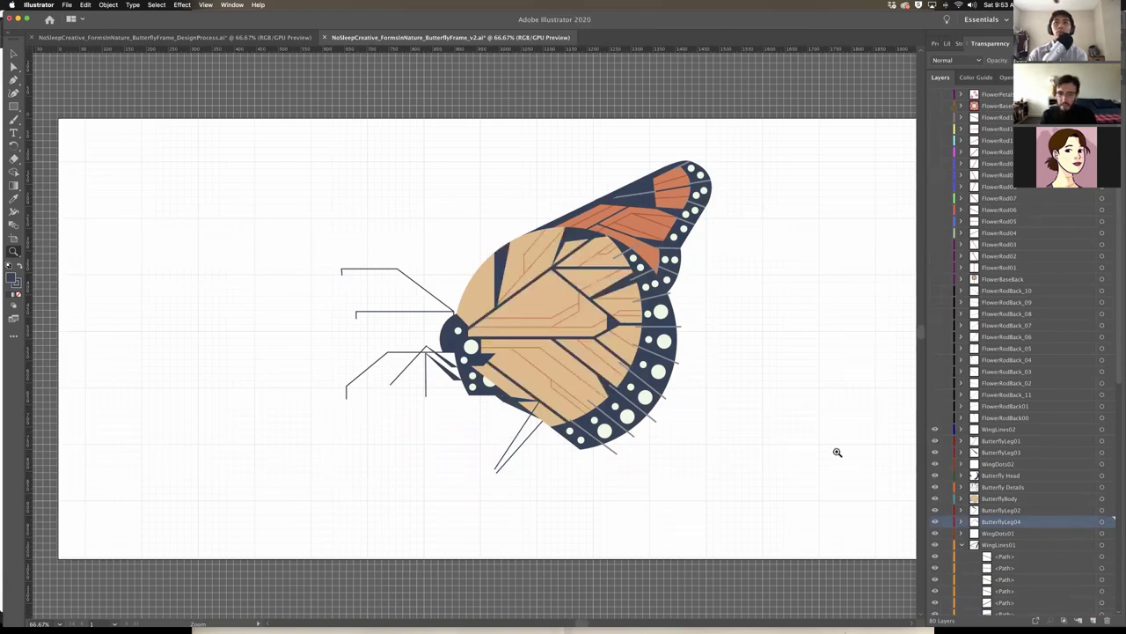
Collapse the WingLines01 layer and look through the rest of the layer list
{"action": "scroll", "coordinate": [981, 336], "scroll_direction": "up", "scroll_amount": 2}
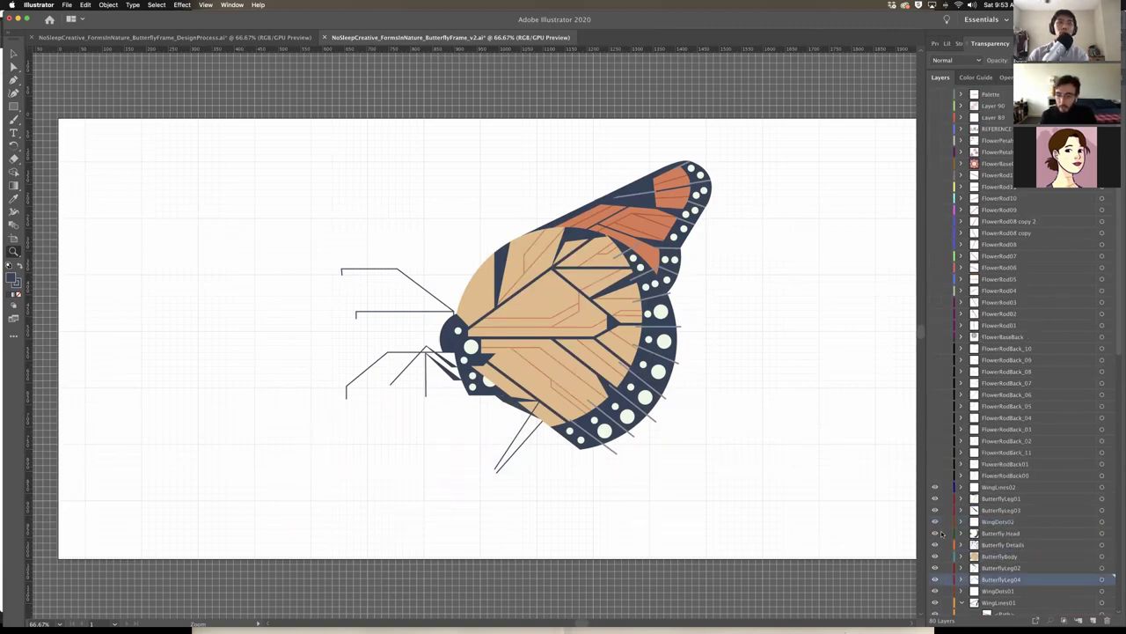
{"action": "scroll", "coordinate": [987, 470], "scroll_direction": "down", "scroll_amount": 7}
{"action": "left_click", "coordinate": [961, 383]}
{"action": "scroll", "coordinate": [966, 453], "scroll_direction": "down", "scroll_amount": 2}
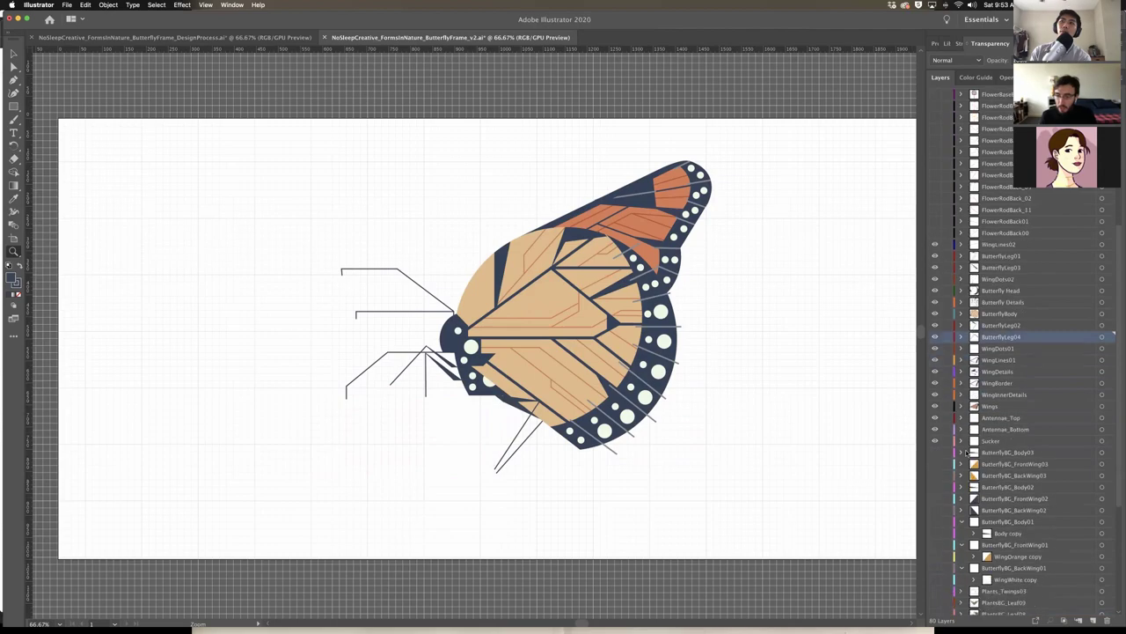
{"action": "scroll", "coordinate": [395, 423], "scroll_direction": "left", "scroll_amount": 2}
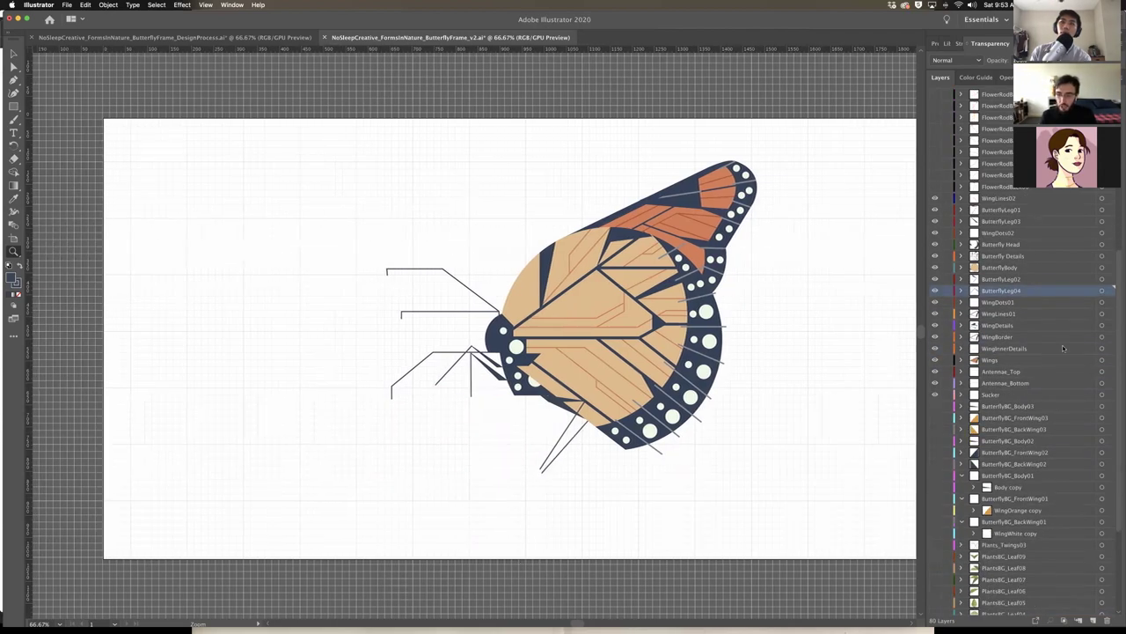
{"action": "scroll", "coordinate": [958, 348], "scroll_direction": "up", "scroll_amount": 8}
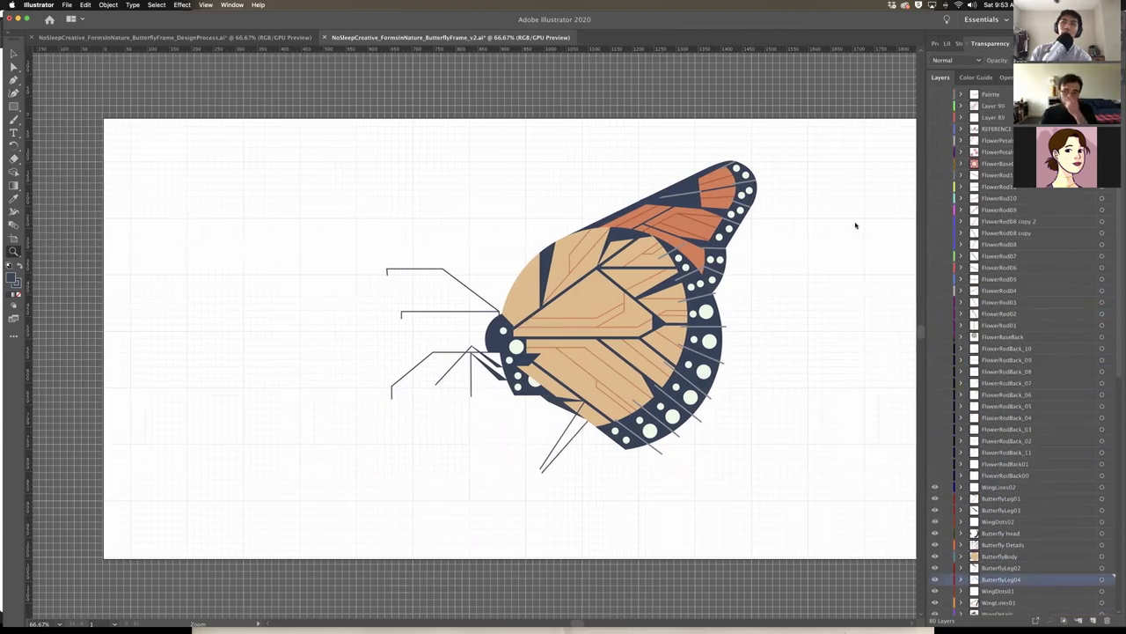
Switch to Safari and examine the shape of the flower clusters in the carphalea kirondron image results
{"action": "key", "text": "super+Tab"}
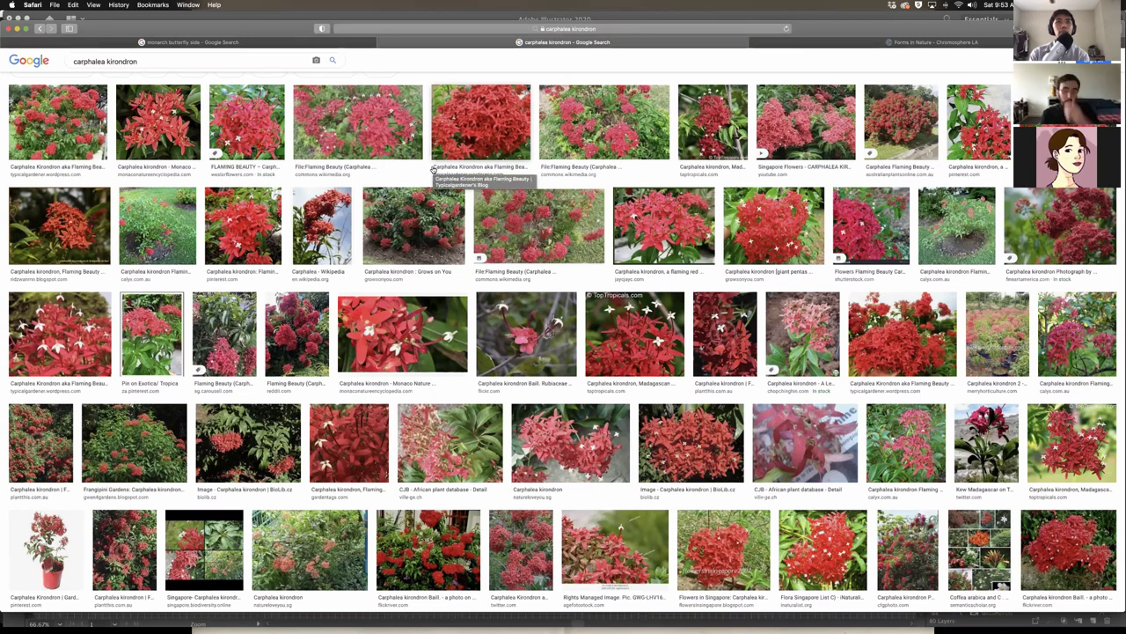
{"action": "scroll", "coordinate": [442, 161], "scroll_direction": "up", "scroll_amount": 1}
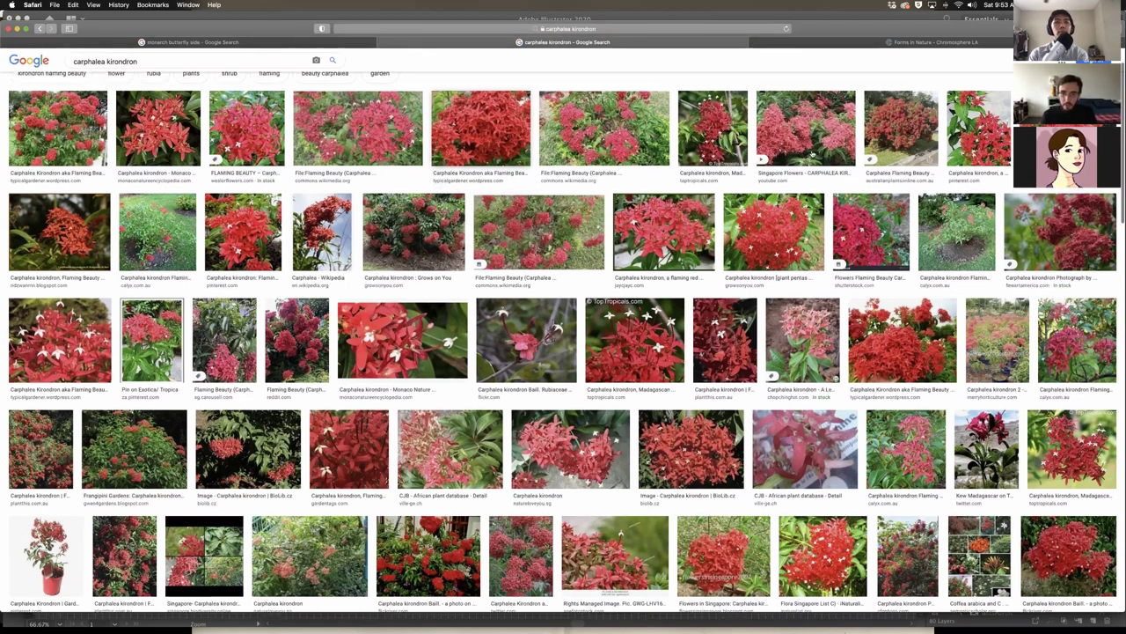
{"action": "scroll", "coordinate": [467, 197], "scroll_direction": "up", "scroll_amount": 3}
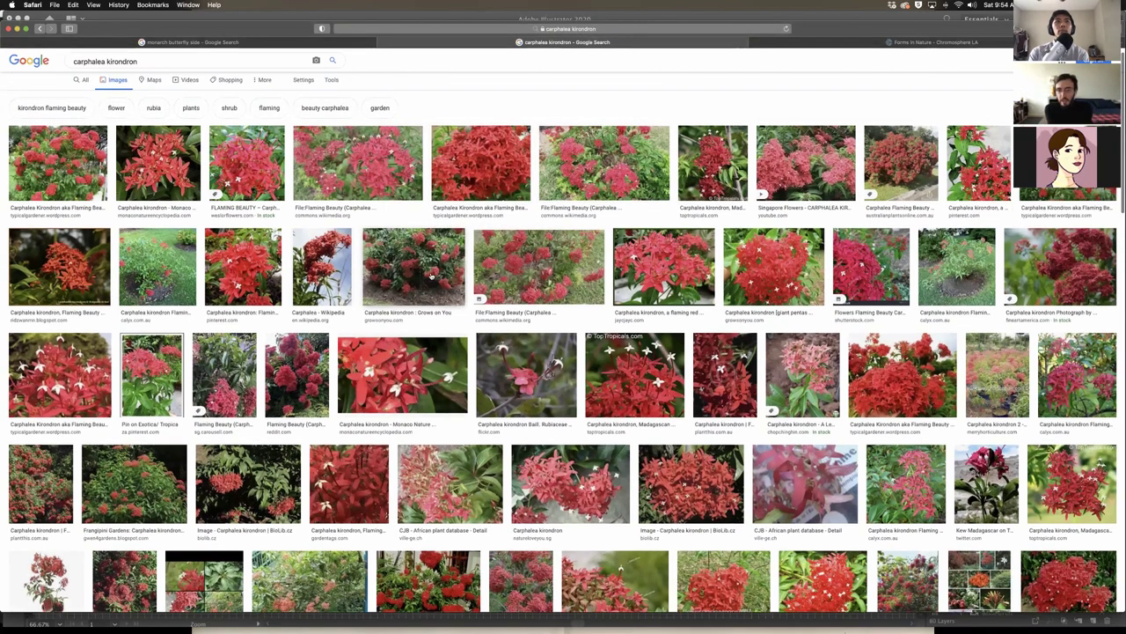
{"action": "scroll", "coordinate": [431, 276], "scroll_direction": "down", "scroll_amount": 2}
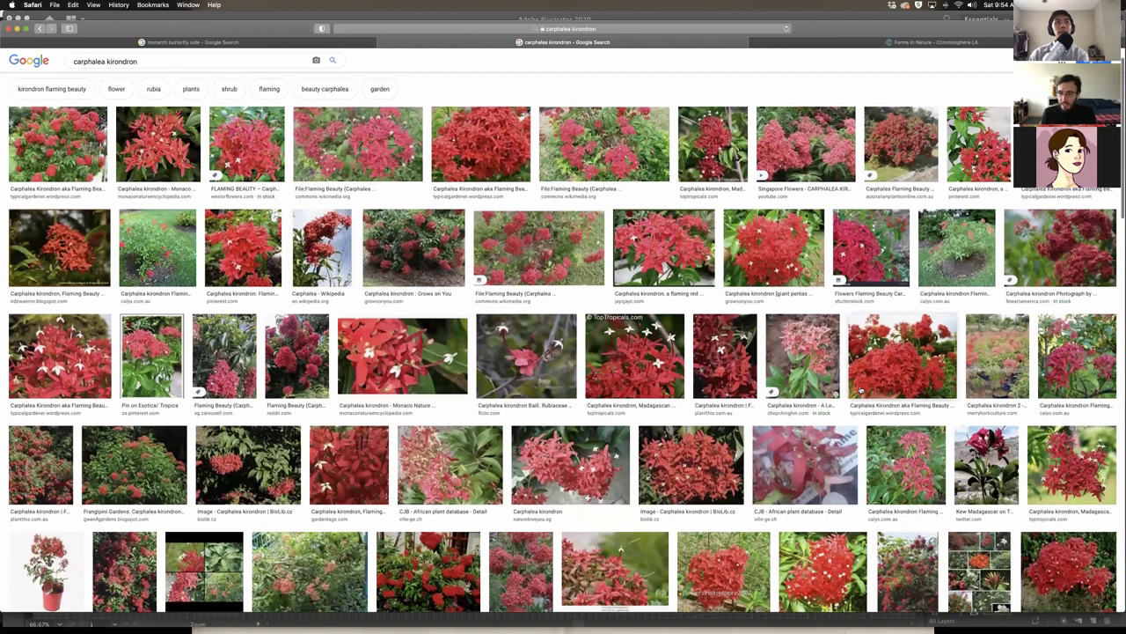
{"action": "scroll", "coordinate": [545, 360], "scroll_direction": "down", "scroll_amount": 1}
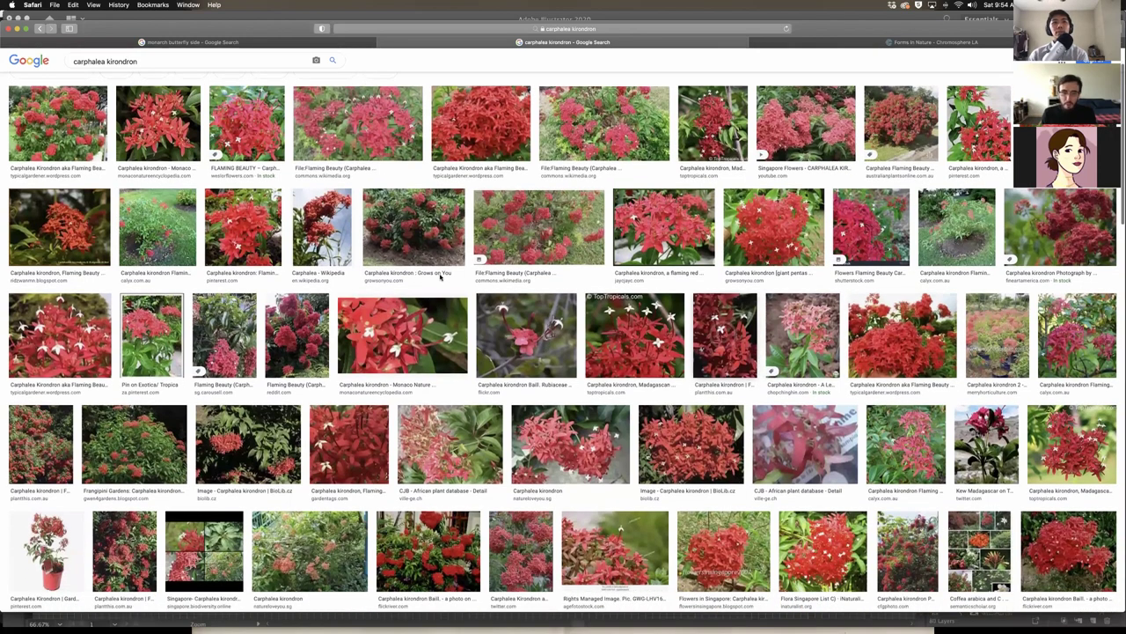
{"action": "key", "text": "ctrl+Up"}
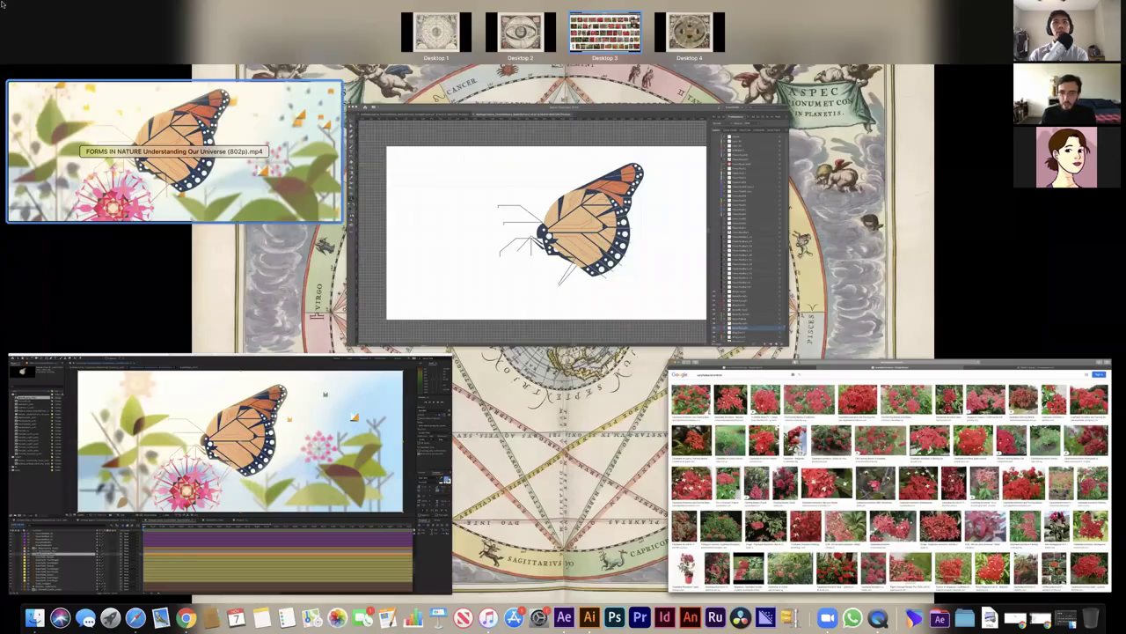
{"action": "left_click", "coordinate": [174, 152]}
{"action": "mouse_move", "coordinate": [2, 3]}
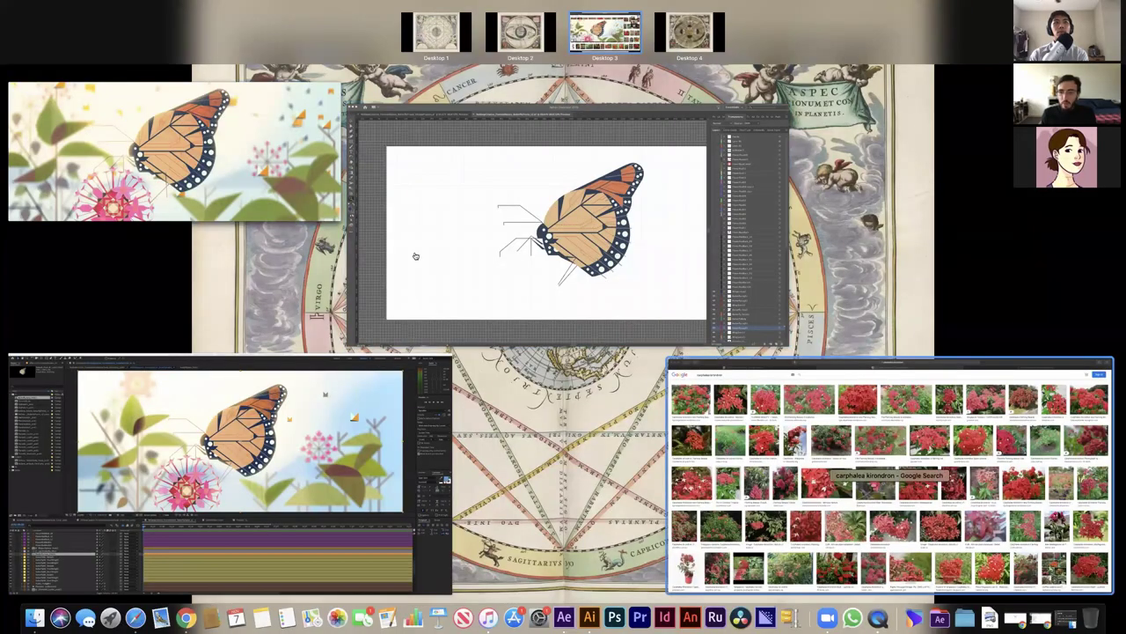
{"action": "left_click", "coordinate": [827, 539]}
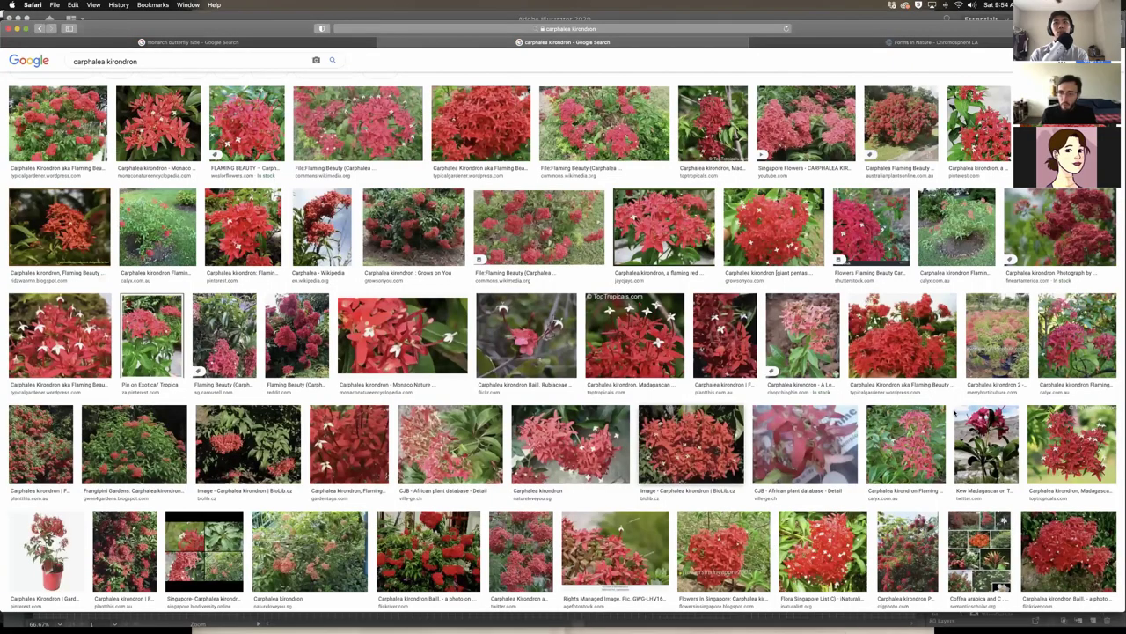
Switch back to Illustrator and show Layer 90 to examine the pink construction circle below the butterfly
{"action": "key", "text": "ctrl+Up"}
{"action": "left_click", "coordinate": [880, 159]}
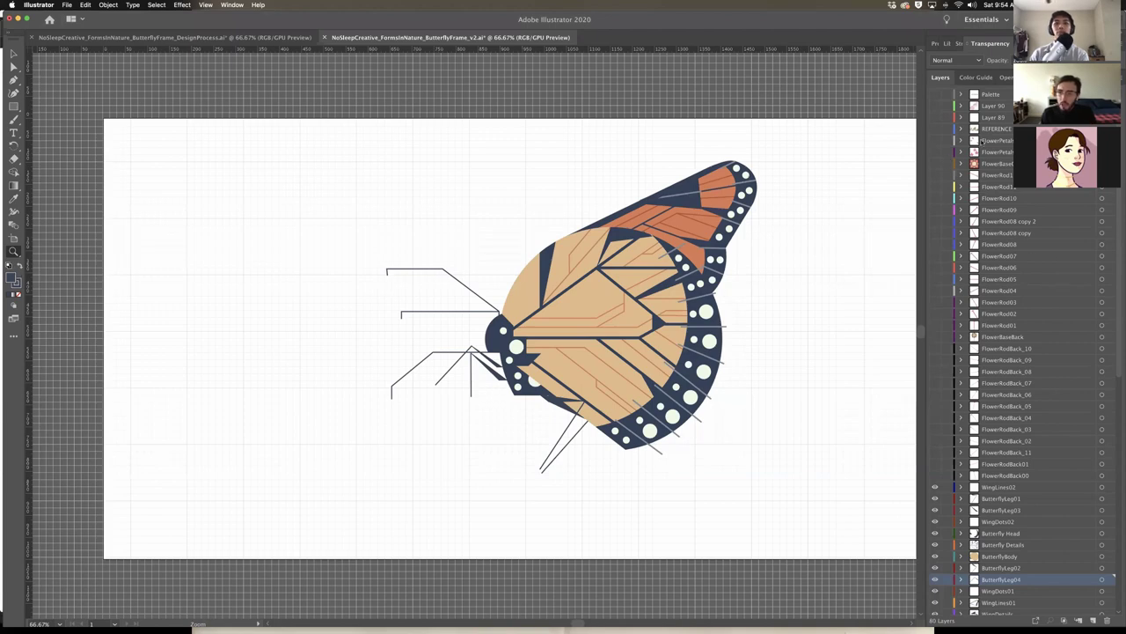
{"action": "left_click", "coordinate": [935, 106]}
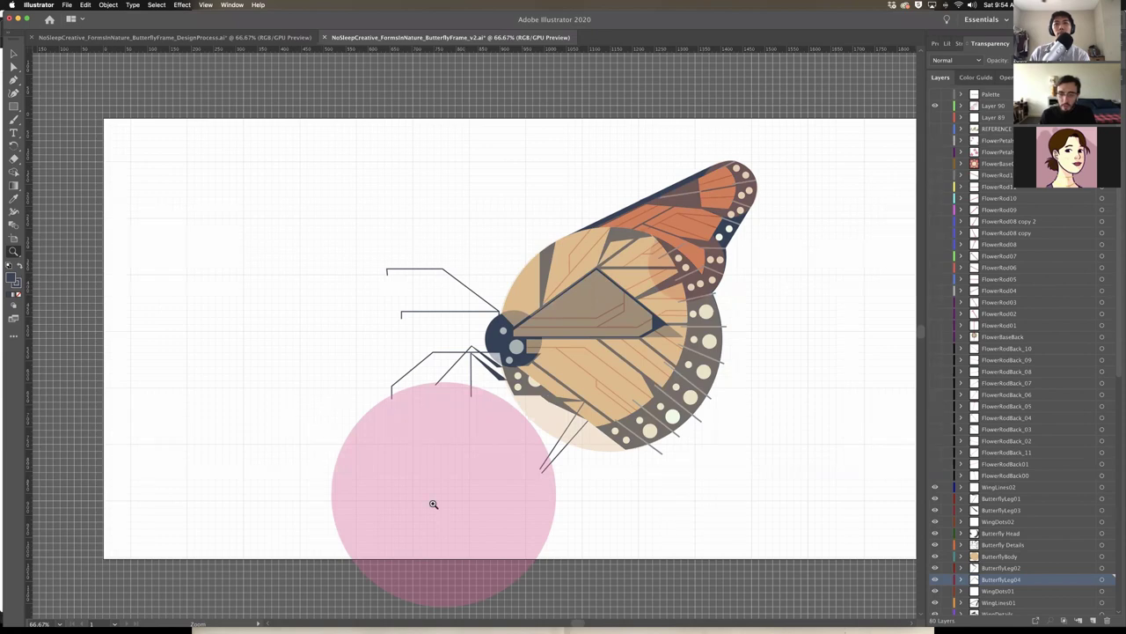
{"action": "left_click", "coordinate": [432, 503]}
{"action": "left_click", "coordinate": [483, 305]}
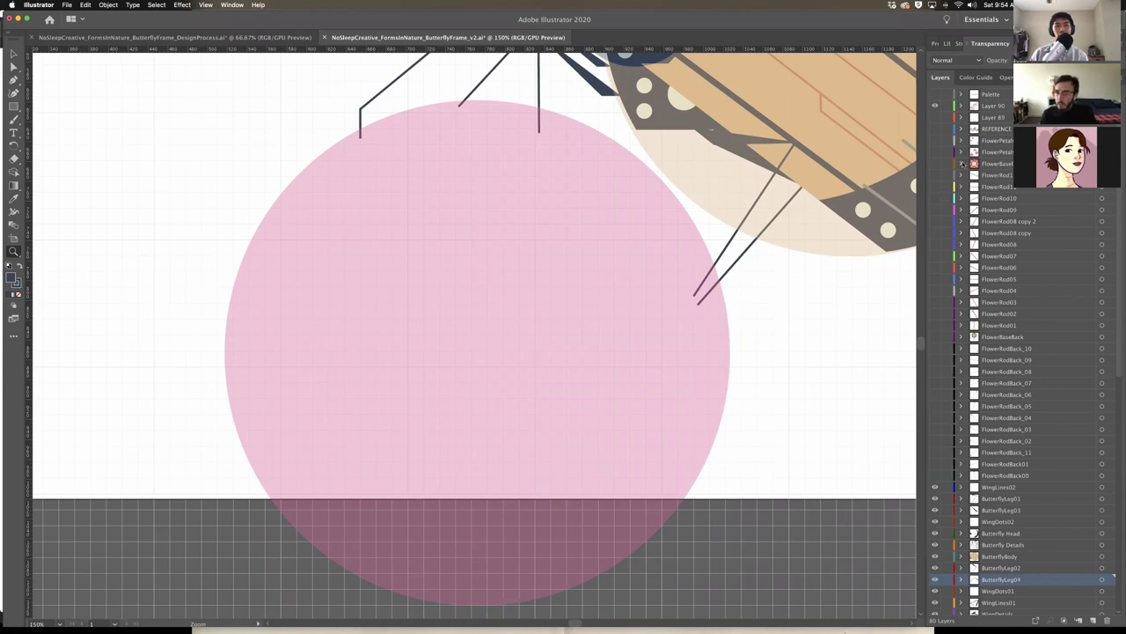
Expand and show the FlowerBase layer above the FlowerRod layers, and hide all of its individual shapes
{"action": "left_click", "coordinate": [961, 164]}
{"action": "left_click", "coordinate": [935, 164]}
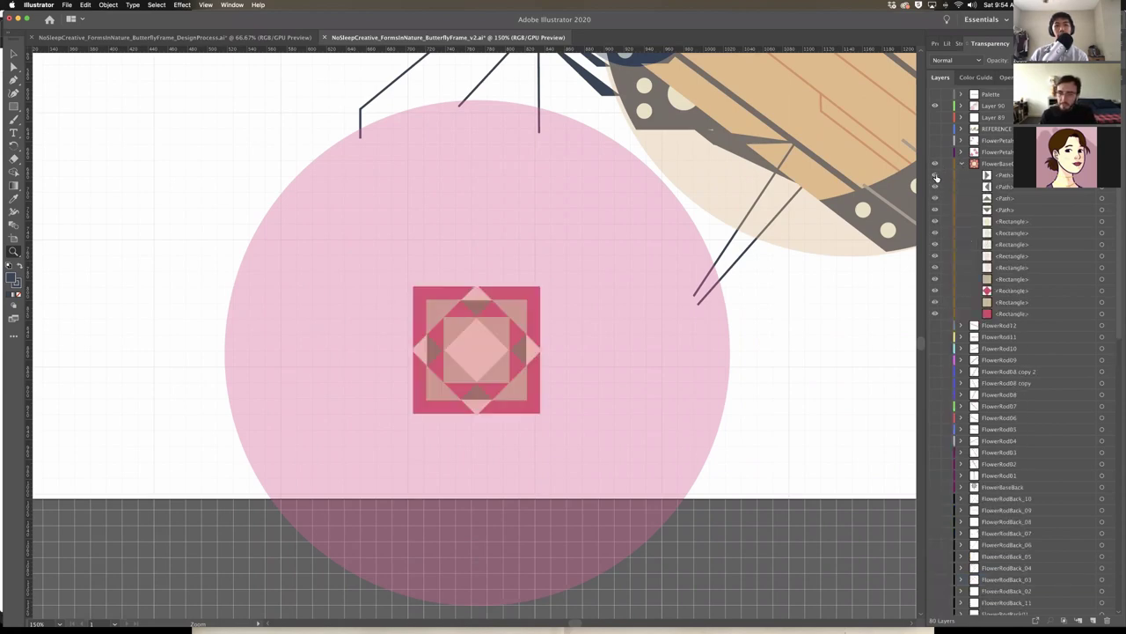
{"action": "left_click_drag", "start_coordinate": [940, 314], "coordinate": [934, 317]}
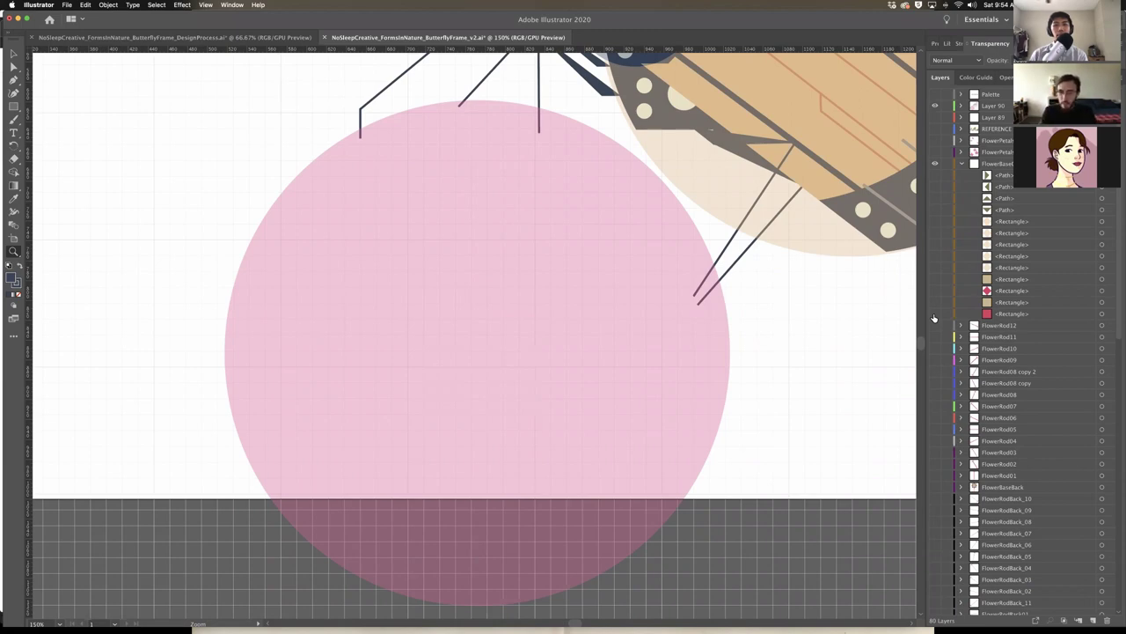
Show the flower base's large red square, the tan square inside it and the red square rotated as a diamond
{"action": "scroll", "coordinate": [742, 326], "scroll_direction": "right", "scroll_amount": 3}
{"action": "scroll", "coordinate": [742, 327], "scroll_direction": "down", "scroll_amount": 1}
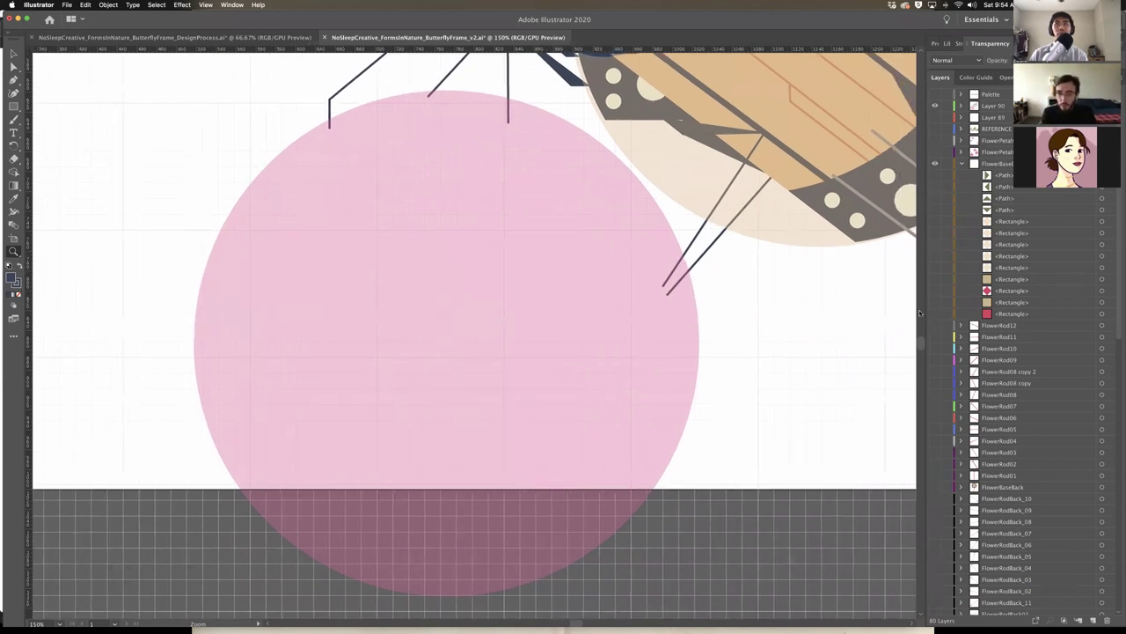
{"action": "left_click", "coordinate": [934, 314]}
{"action": "scroll", "coordinate": [837, 346], "scroll_direction": "left", "scroll_amount": 2}
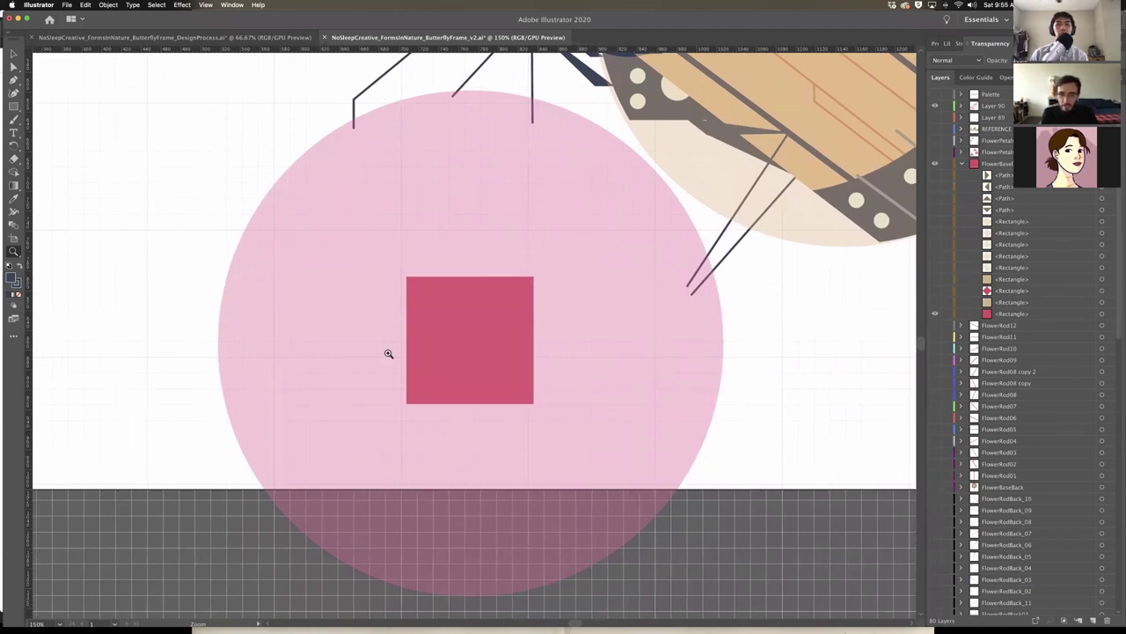
{"action": "left_click", "coordinate": [935, 303]}
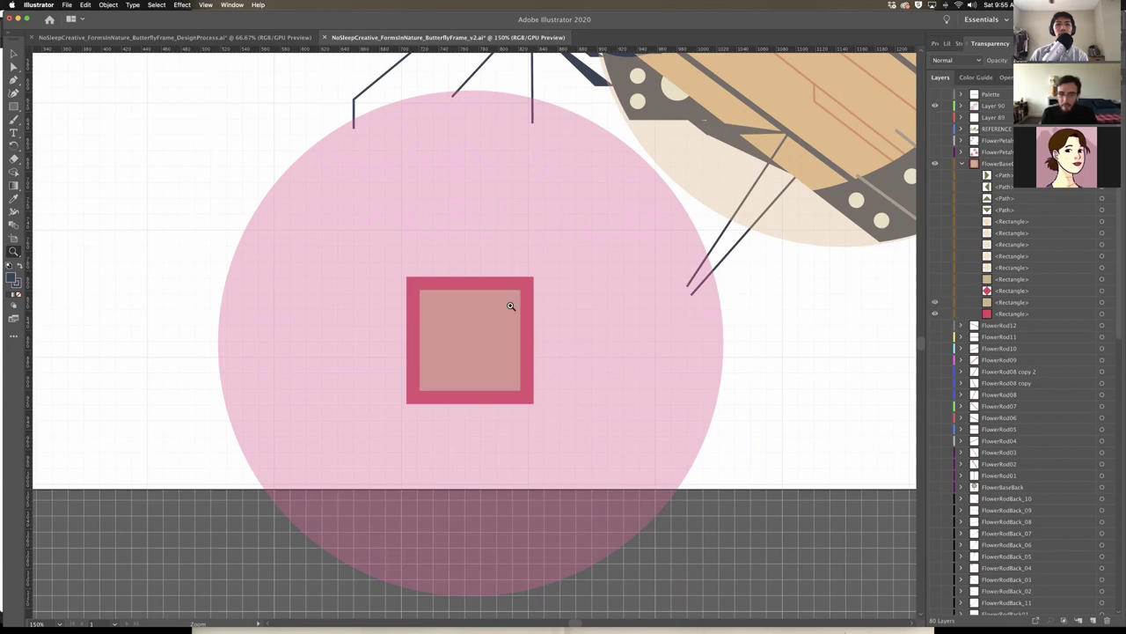
{"action": "left_click", "coordinate": [934, 291]}
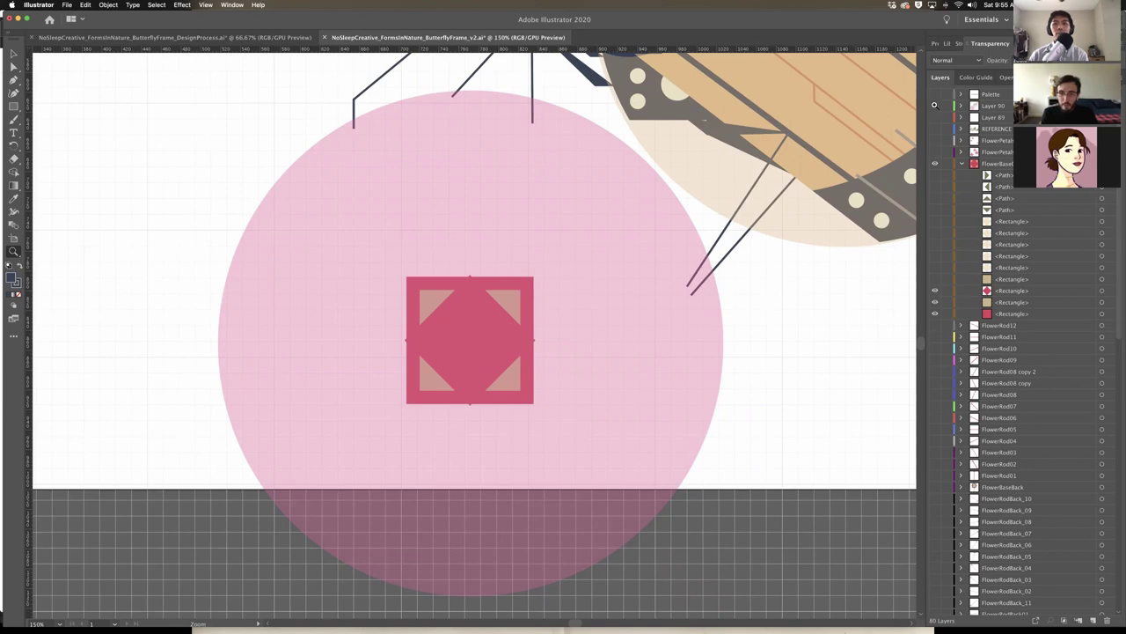
Hide Layer 90 and select the red diamond of the flower base to point out its corners
{"action": "left_click", "coordinate": [935, 105]}
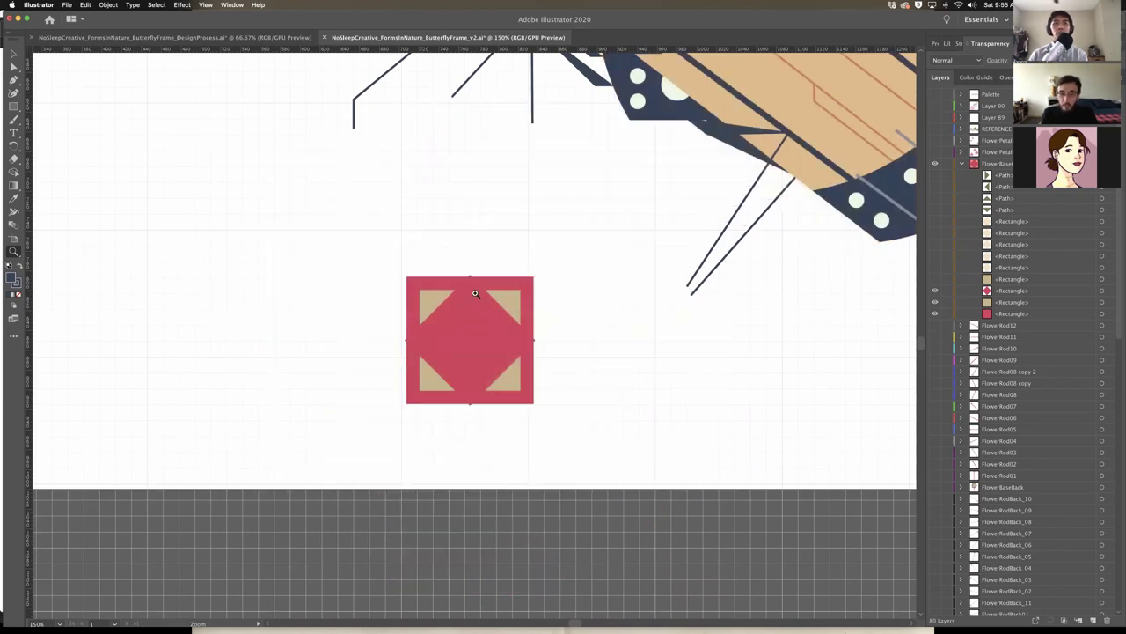
{"action": "key", "text": "v"}
{"action": "left_click", "coordinate": [468, 344]}
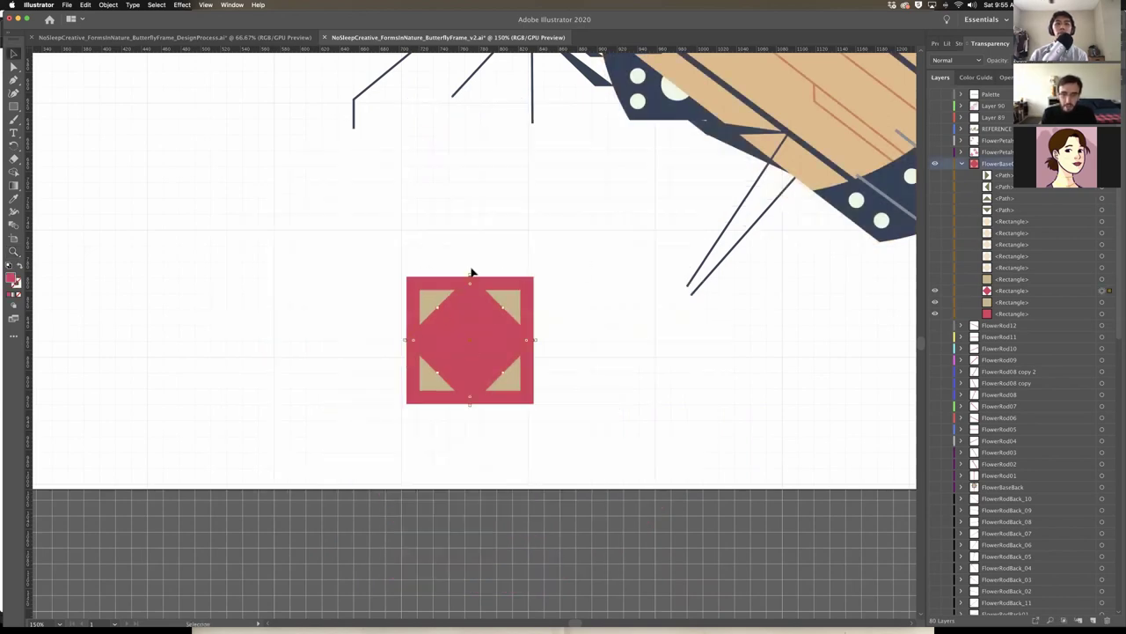
{"action": "mouse_move", "coordinate": [470, 272]}
{"action": "left_mouse_down"}
{"action": "mouse_move", "coordinate": [531, 291]}
{"action": "mouse_move", "coordinate": [523, 315]}
{"action": "mouse_move", "coordinate": [473, 276]}
{"action": "left_mouse_up"}
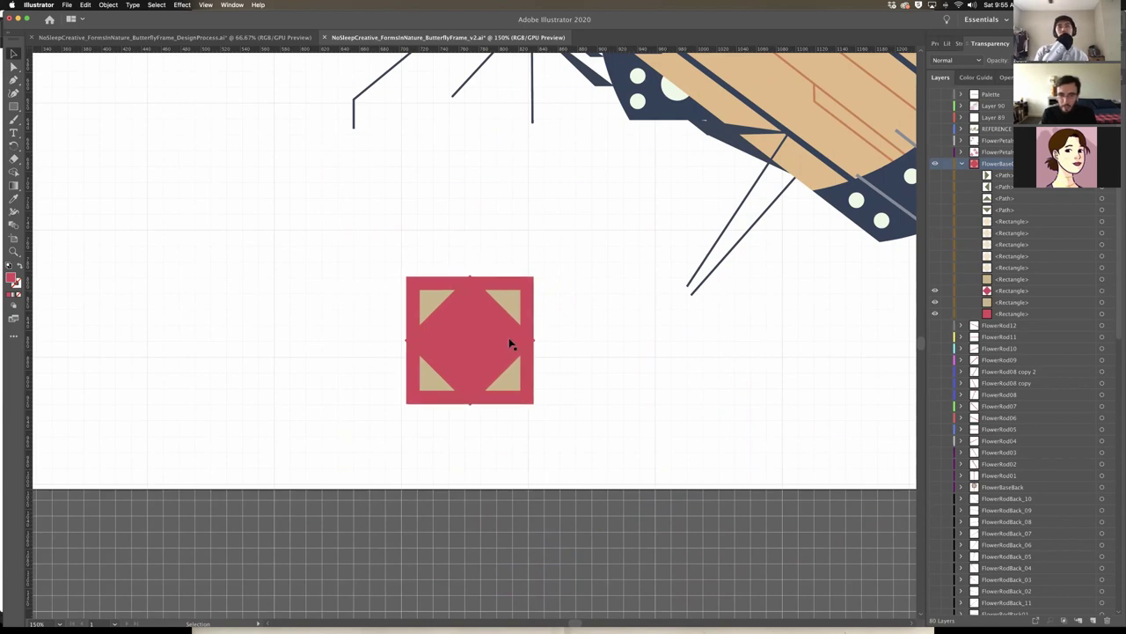
Show the smaller tan square and the cream diamond at the flower base's centre, and select the diamond
{"action": "left_click", "coordinate": [935, 280]}
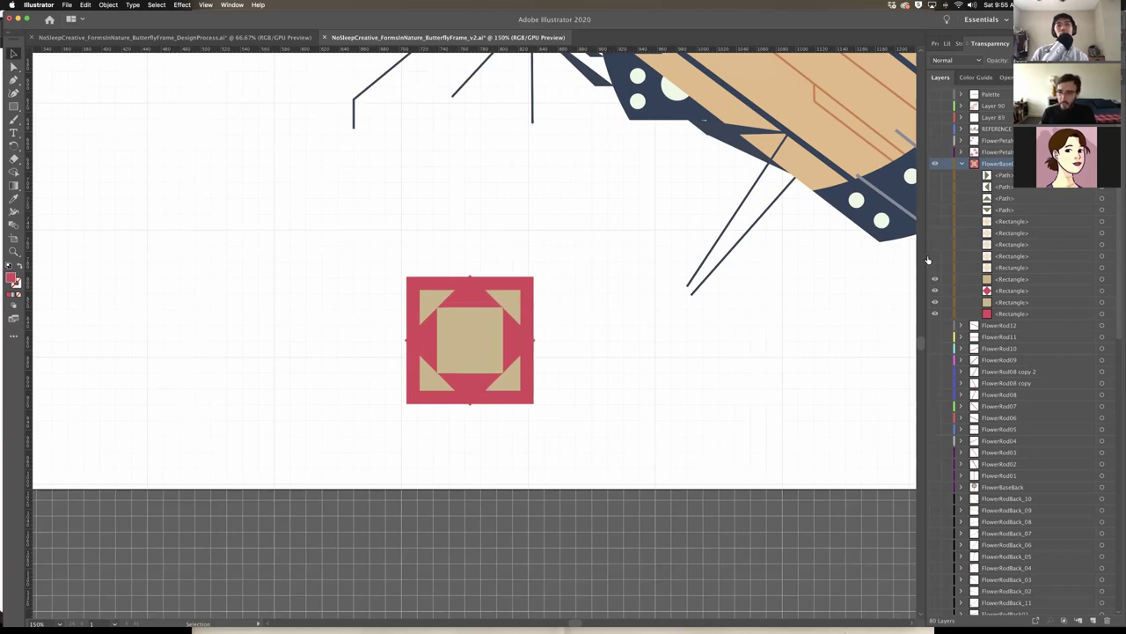
{"action": "left_click", "coordinate": [935, 267]}
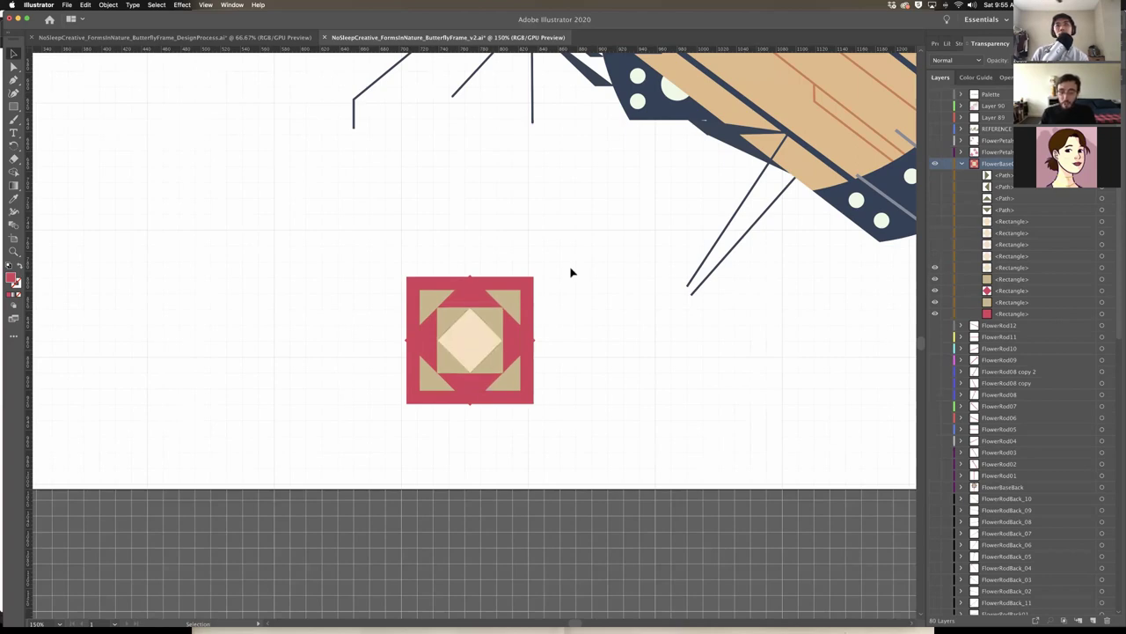
{"action": "left_click", "coordinate": [485, 336]}
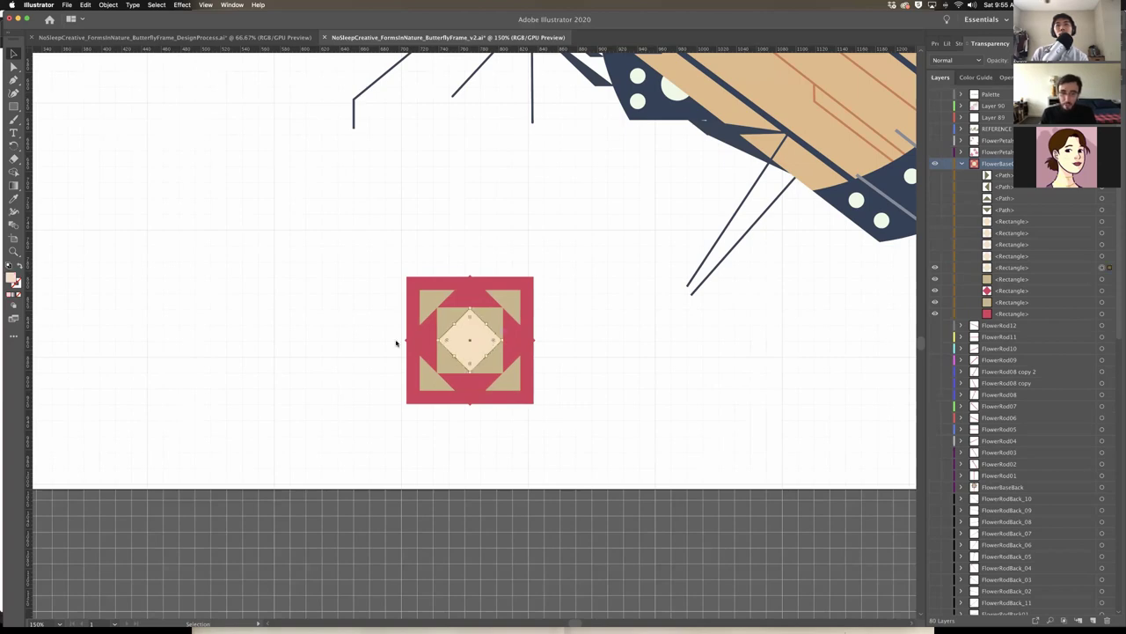
Show the four small cream diamonds around the flower base's edges, selecting the lowest one
{"action": "key", "text": "super+equal"}
{"action": "key", "text": "super+equal"}
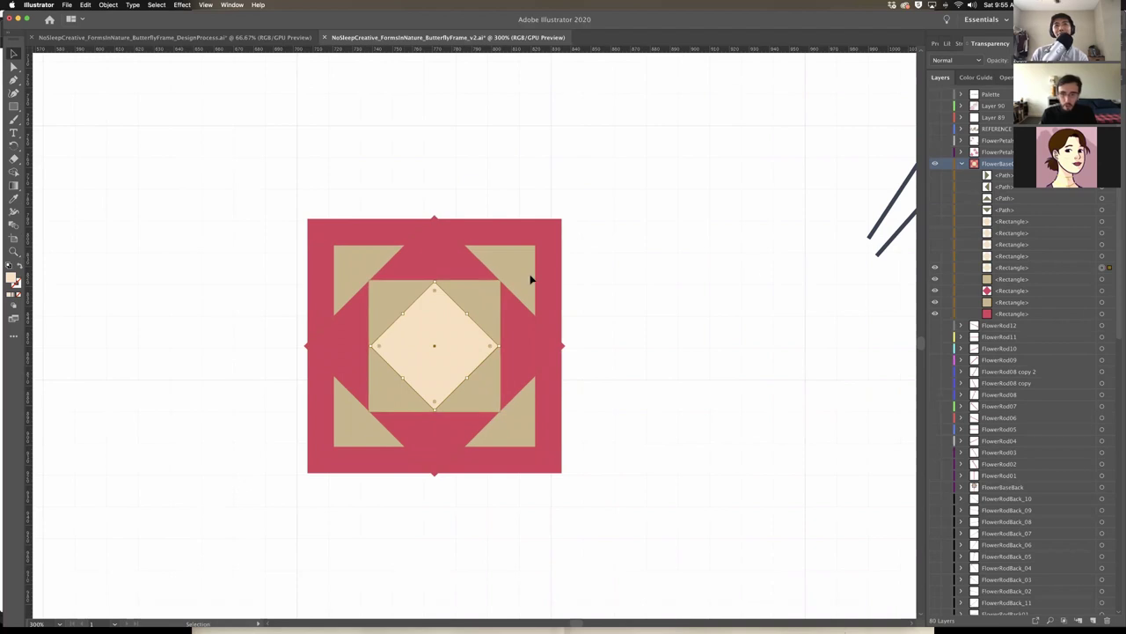
{"action": "left_click", "coordinate": [934, 255]}
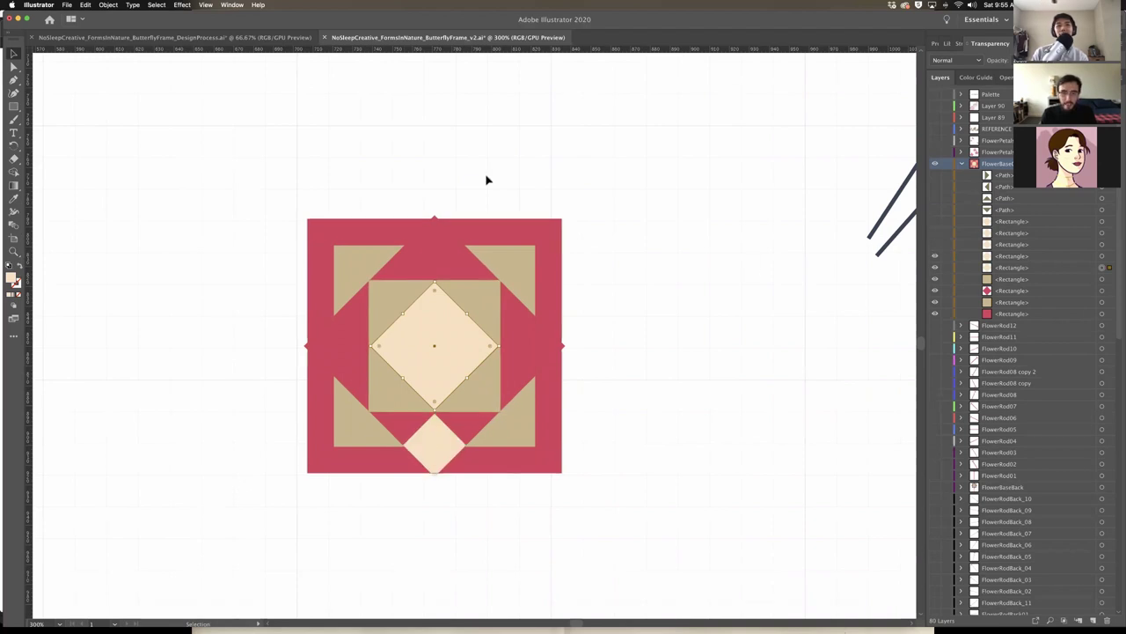
{"action": "left_click", "coordinate": [440, 447]}
{"action": "left_click", "coordinate": [934, 244]}
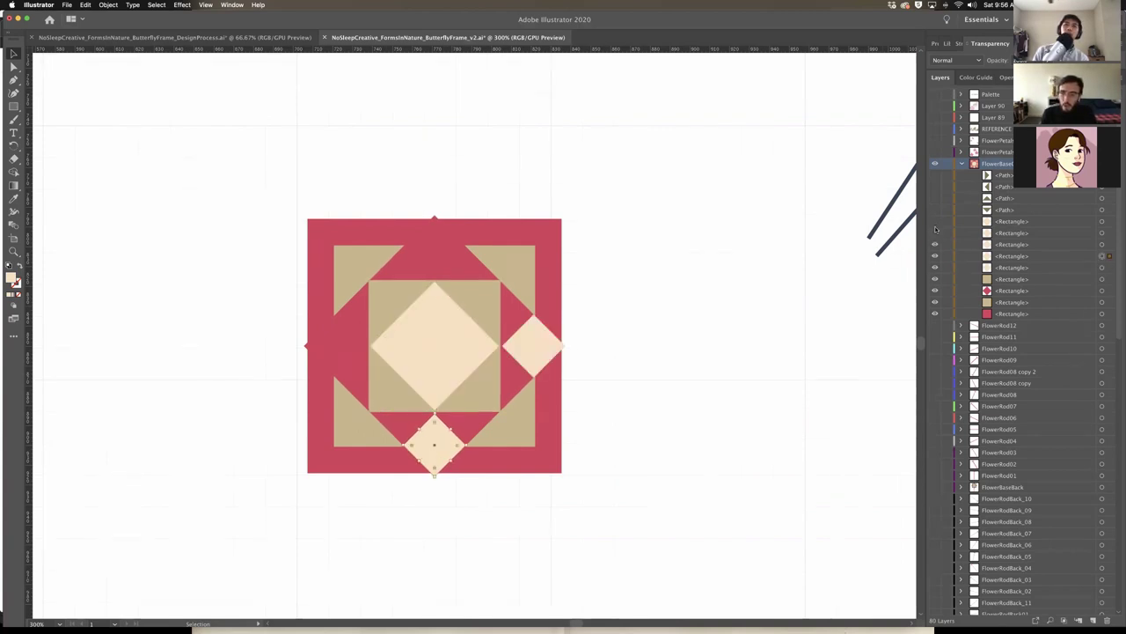
{"action": "left_click", "coordinate": [935, 232]}
{"action": "left_click", "coordinate": [934, 220]}
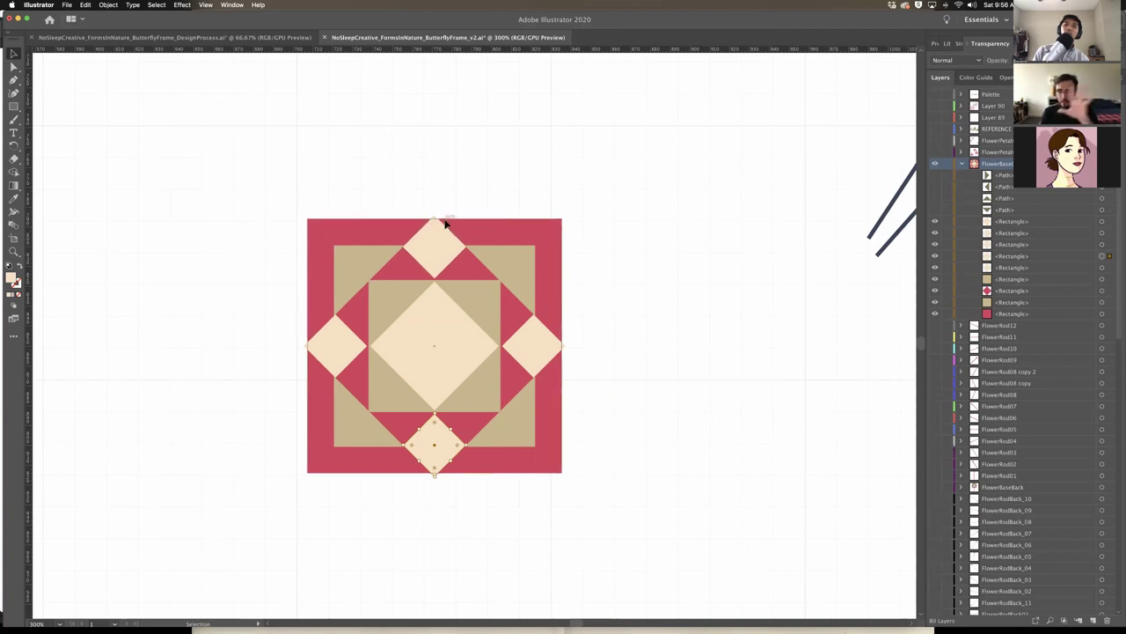
Show the four olive triangle paths over the small cream diamonds to complete the flower base
{"action": "left_click", "coordinate": [935, 198]}
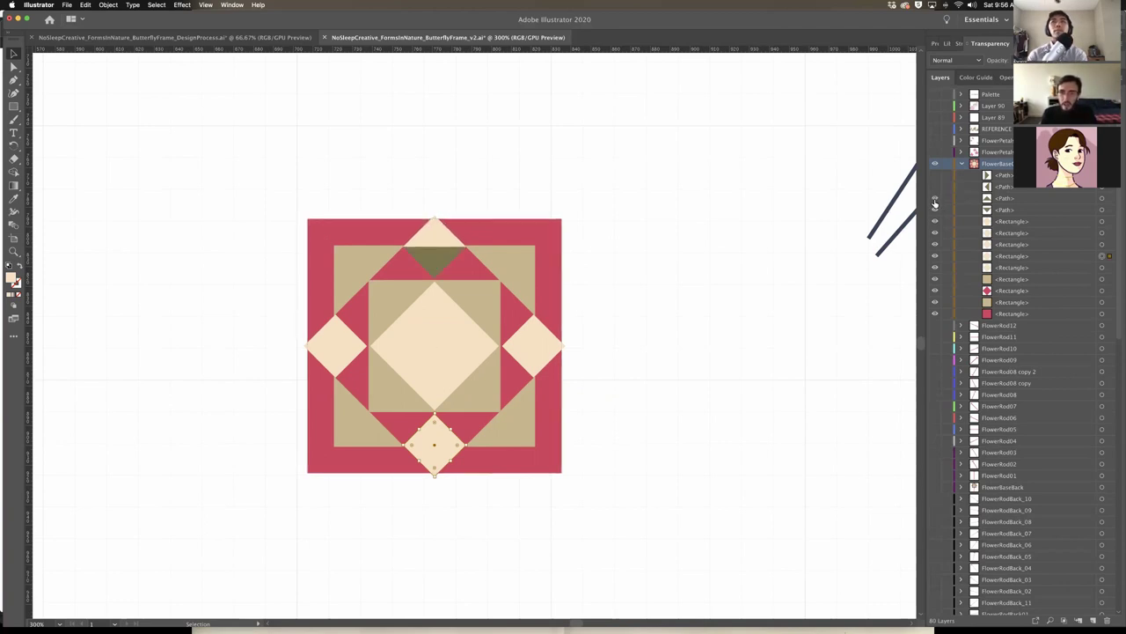
{"action": "left_click", "coordinate": [934, 190]}
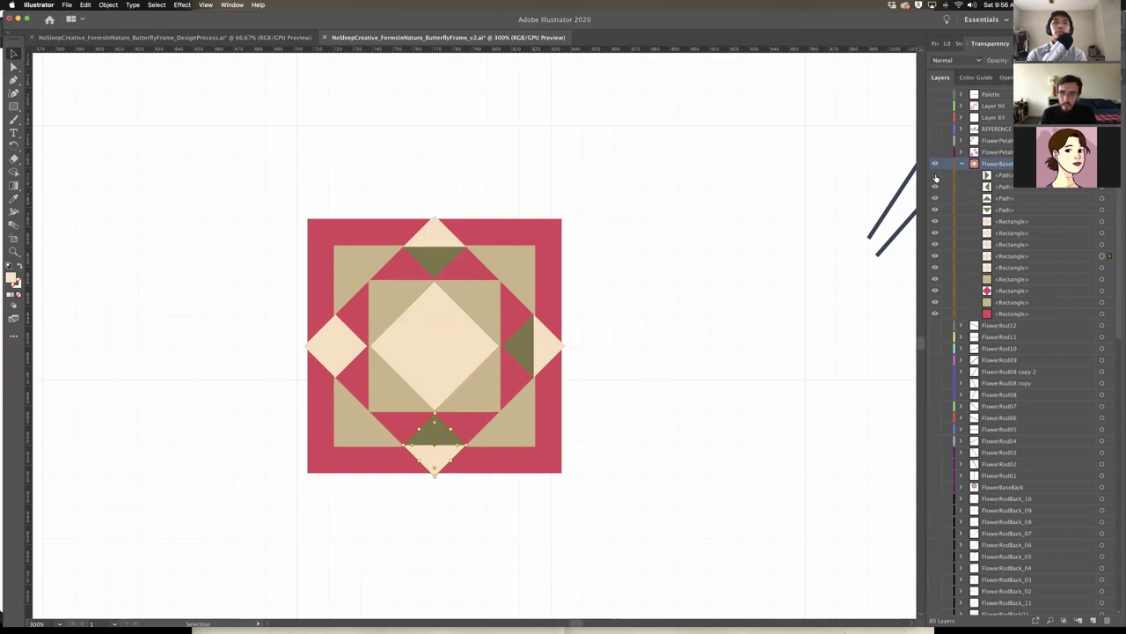
{"action": "left_click", "coordinate": [935, 175]}
{"action": "key", "text": "z"}
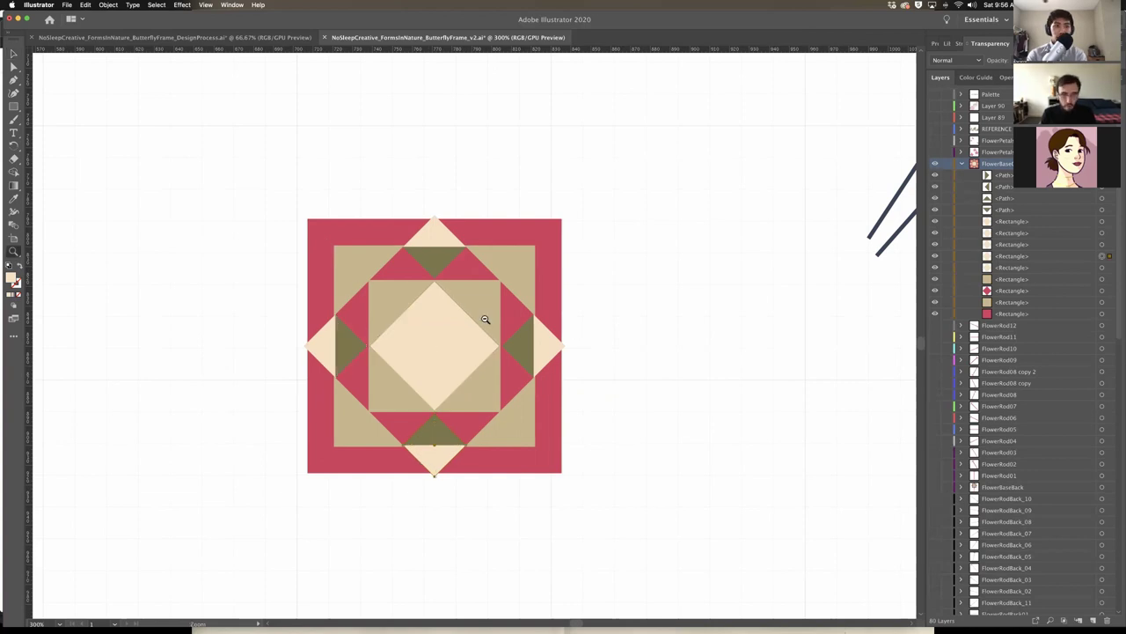
{"action": "left_click", "coordinate": [517, 361], "text": "alt"}
{"action": "scroll", "coordinate": [872, 355], "scroll_direction": "right", "scroll_amount": 1}
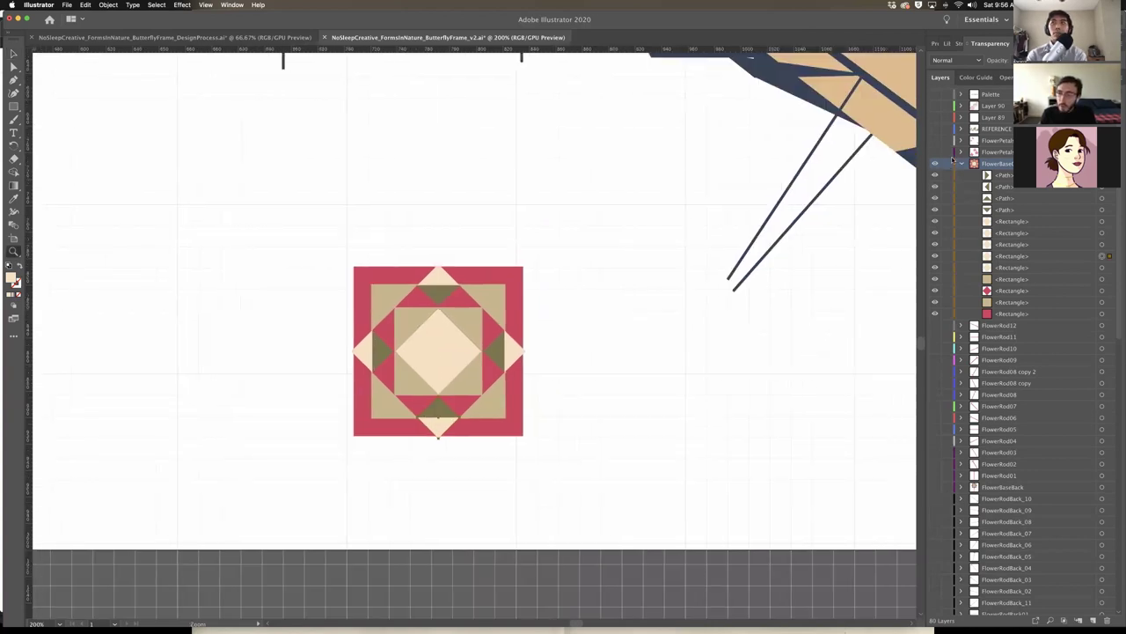
Collapse the flower base layer, find the FlowerBaseBack layer, and show it with its contents expanded
{"action": "left_click", "coordinate": [962, 165]}
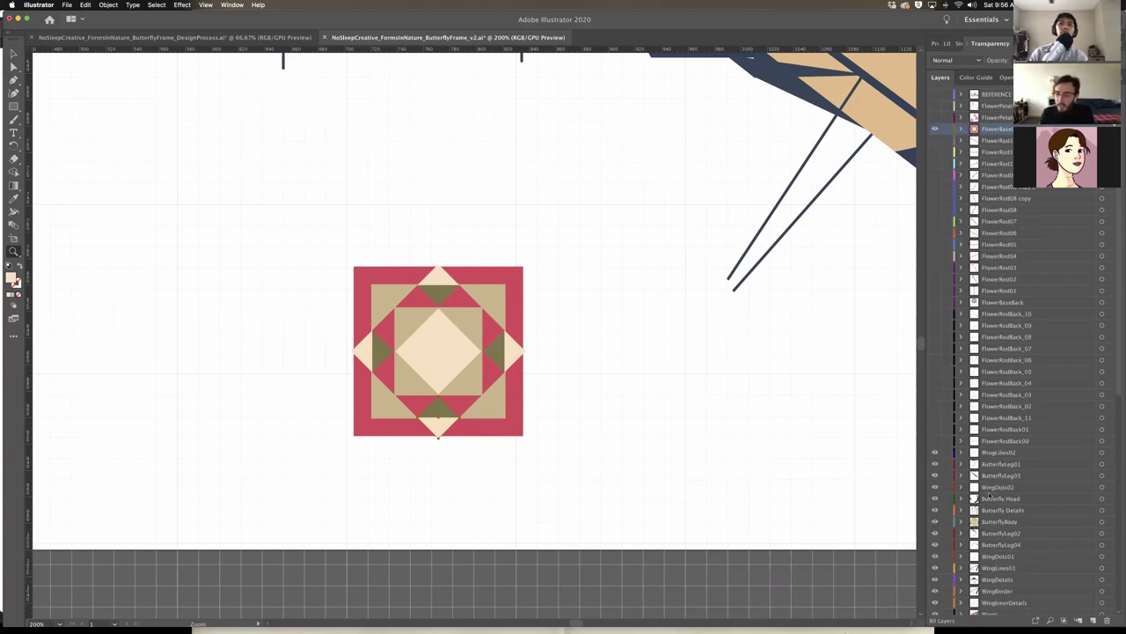
{"action": "scroll", "coordinate": [968, 305], "scroll_direction": "down", "scroll_amount": 5}
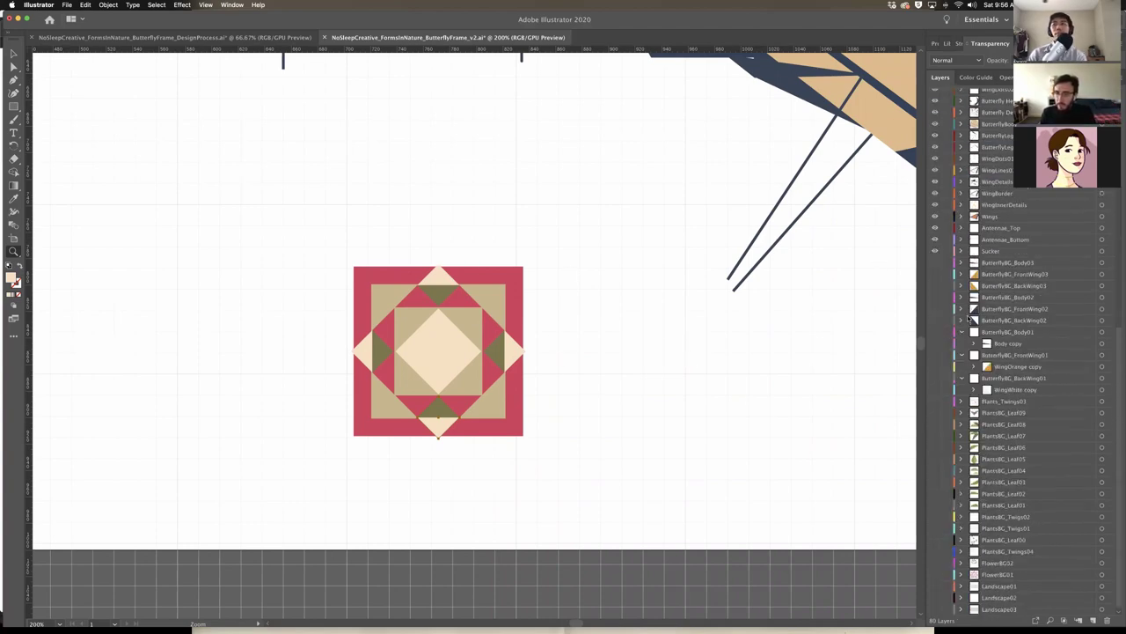
{"action": "scroll", "coordinate": [965, 253], "scroll_direction": "up", "scroll_amount": 2}
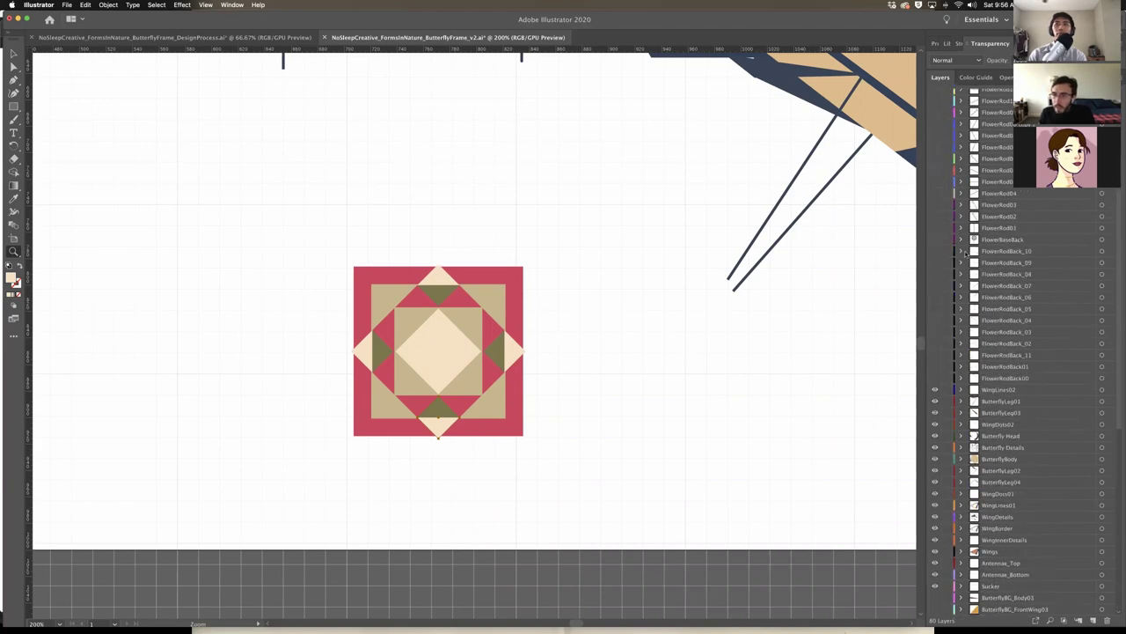
{"action": "left_click", "coordinate": [962, 239]}
{"action": "left_click", "coordinate": [935, 239]}
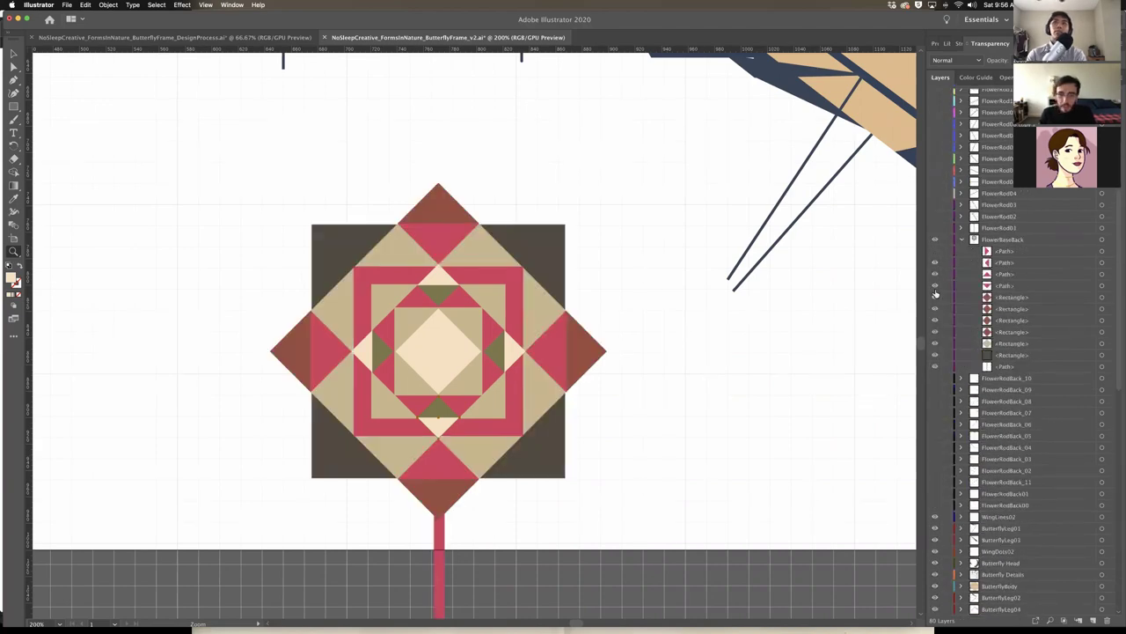
Hide the shapes of FlowerBaseBack except the dark square, and show the large tan diamond over it
{"action": "left_click", "coordinate": [934, 363]}
{"action": "left_click", "coordinate": [934, 358]}
{"action": "left_click", "coordinate": [934, 355]}
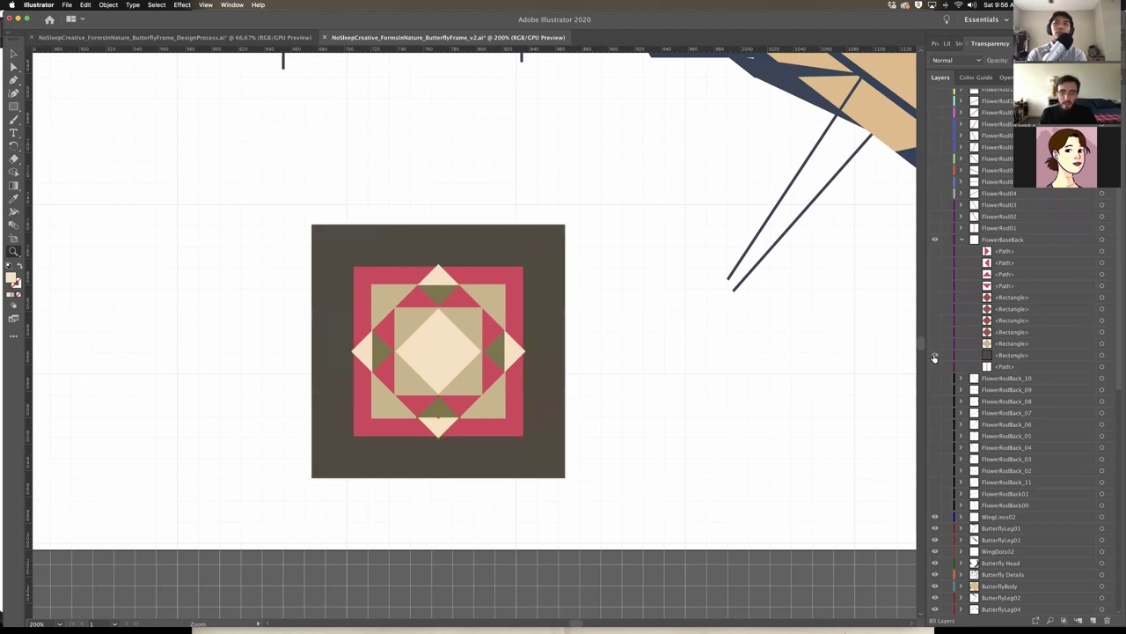
{"action": "left_click", "coordinate": [934, 344]}
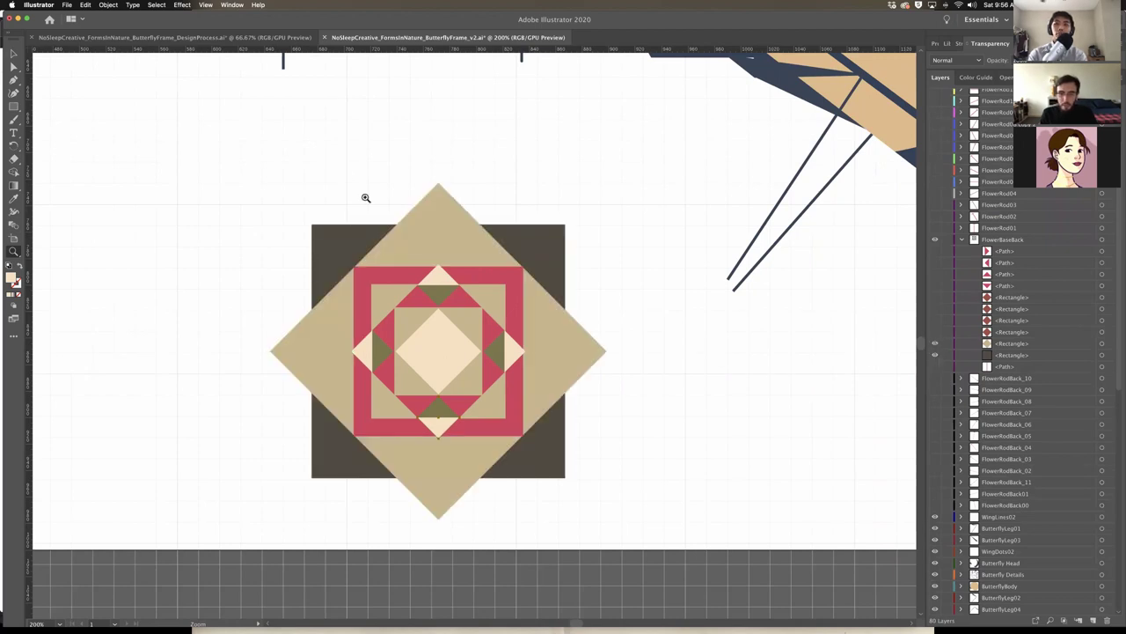
Rotate the large tan diamond upright to compare it with the dark square behind it, and undo the rotation
{"action": "scroll", "coordinate": [545, 308], "scroll_direction": "left", "scroll_amount": 2}
{"action": "key", "text": "v"}
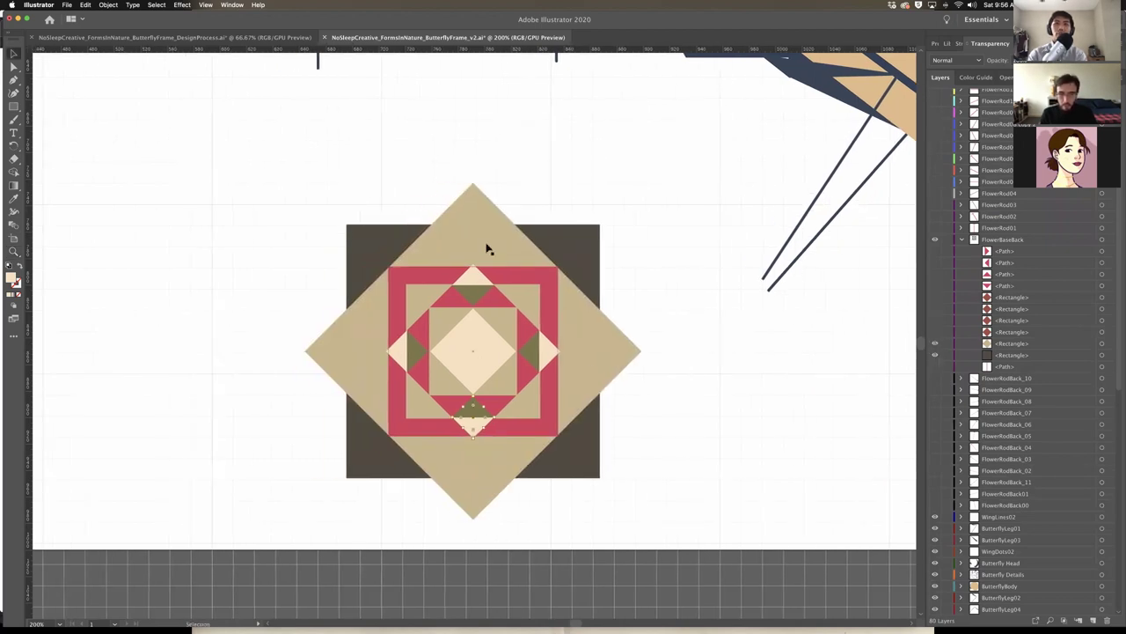
{"action": "left_click", "coordinate": [487, 240]}
{"action": "left_click_drag", "start_coordinate": [472, 180], "coordinate": [599, 231]}
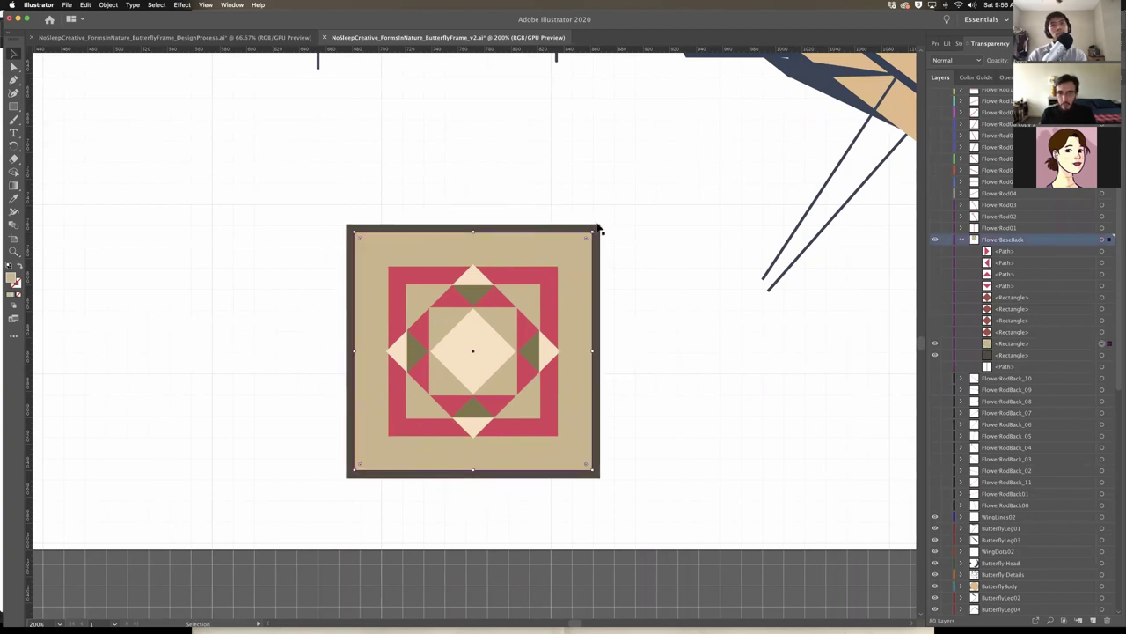
{"action": "key", "text": "super+z"}
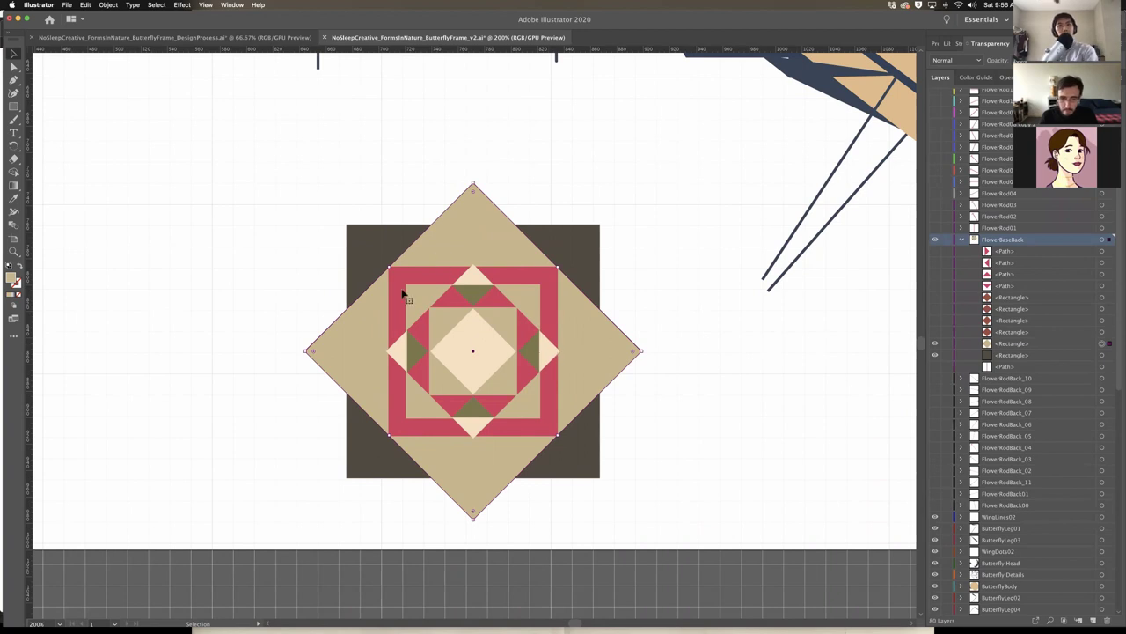
Show the small brown diamonds at the four corners of the large tan diamond
{"action": "left_click", "coordinate": [936, 332]}
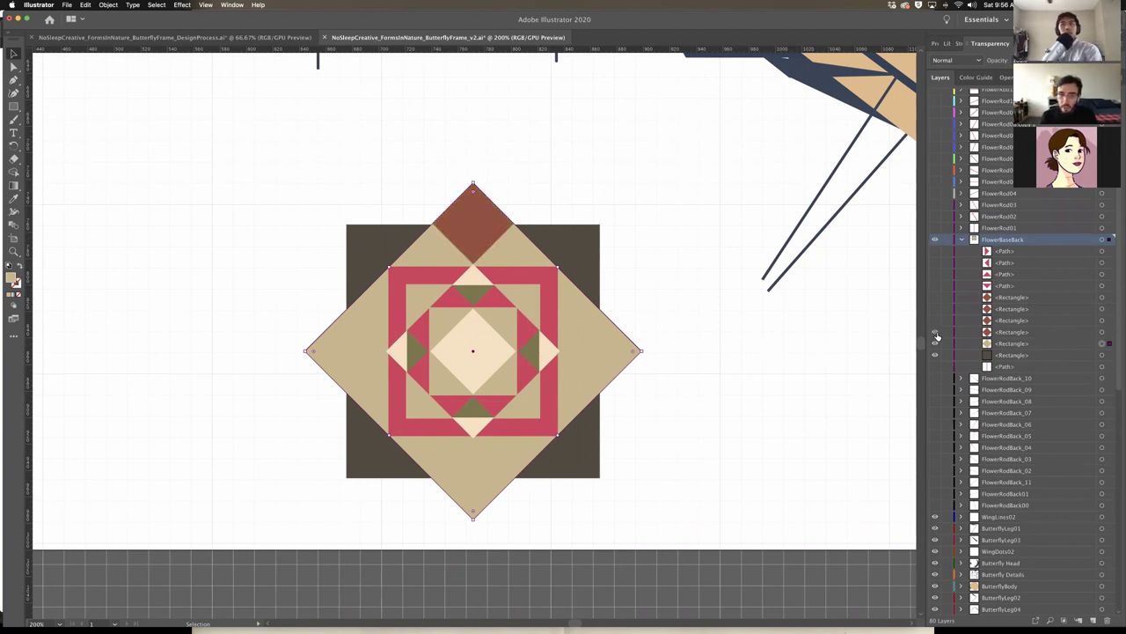
{"action": "left_click", "coordinate": [936, 320]}
{"action": "left_click", "coordinate": [935, 309]}
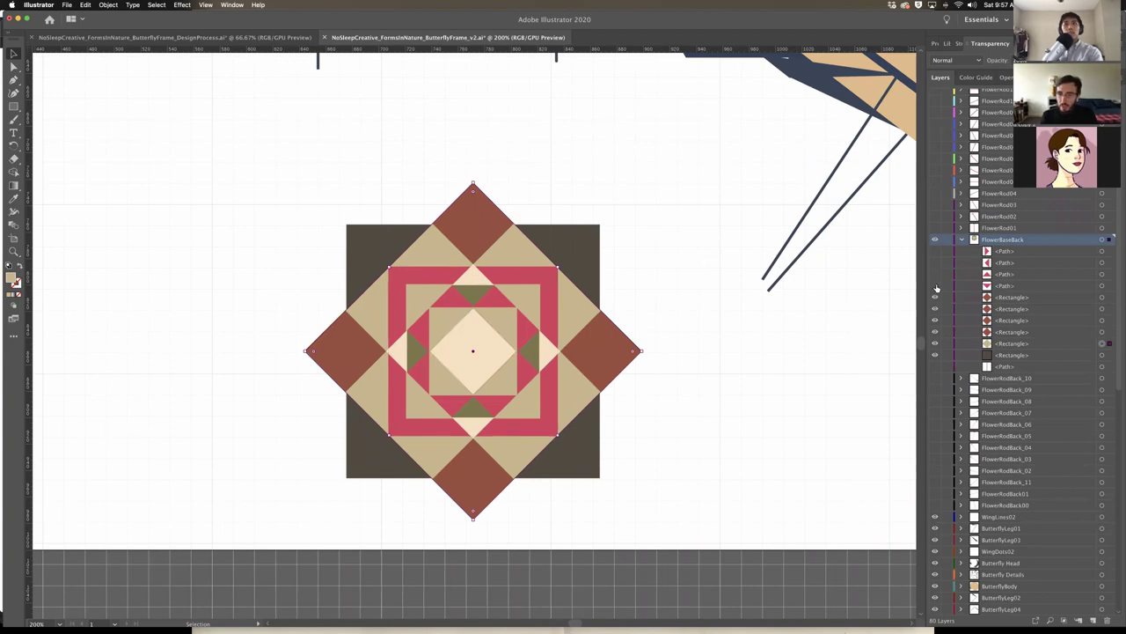
Show the four red triangle paths over the inner halves of the brown diamonds, and deselect the tan diamond
{"action": "left_click", "coordinate": [936, 285]}
{"action": "left_click", "coordinate": [936, 273]}
{"action": "left_click", "coordinate": [935, 262]}
{"action": "left_click", "coordinate": [936, 251]}
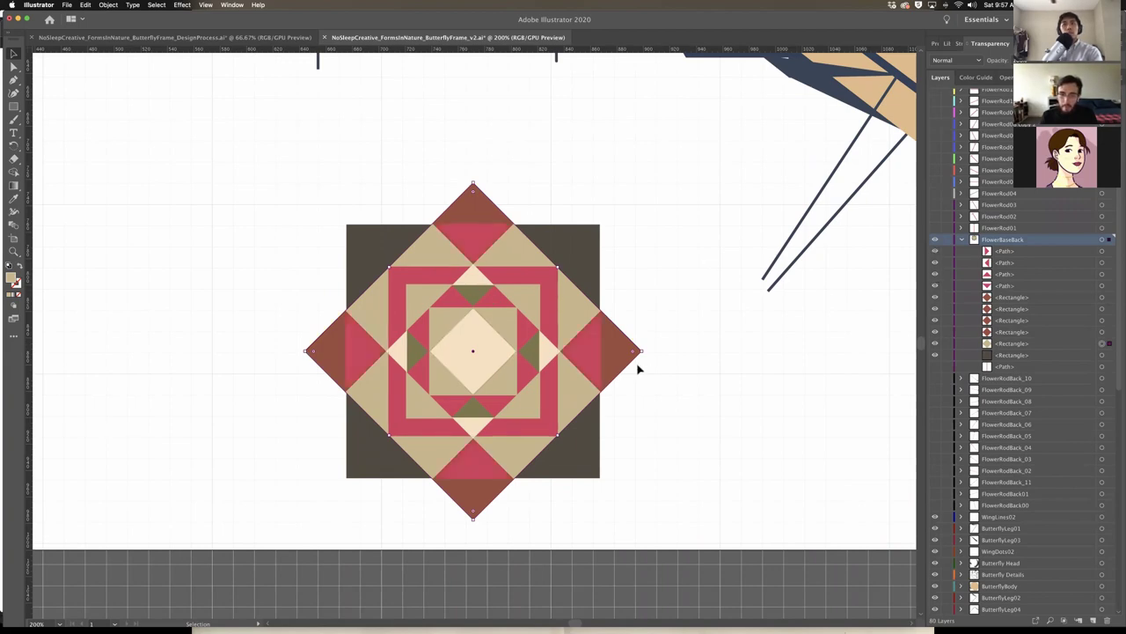
{"action": "scroll", "coordinate": [595, 348], "scroll_direction": "up", "scroll_amount": 1}
{"action": "scroll", "coordinate": [595, 352], "scroll_direction": "up", "scroll_amount": 1}
{"action": "left_click", "coordinate": [633, 264]}
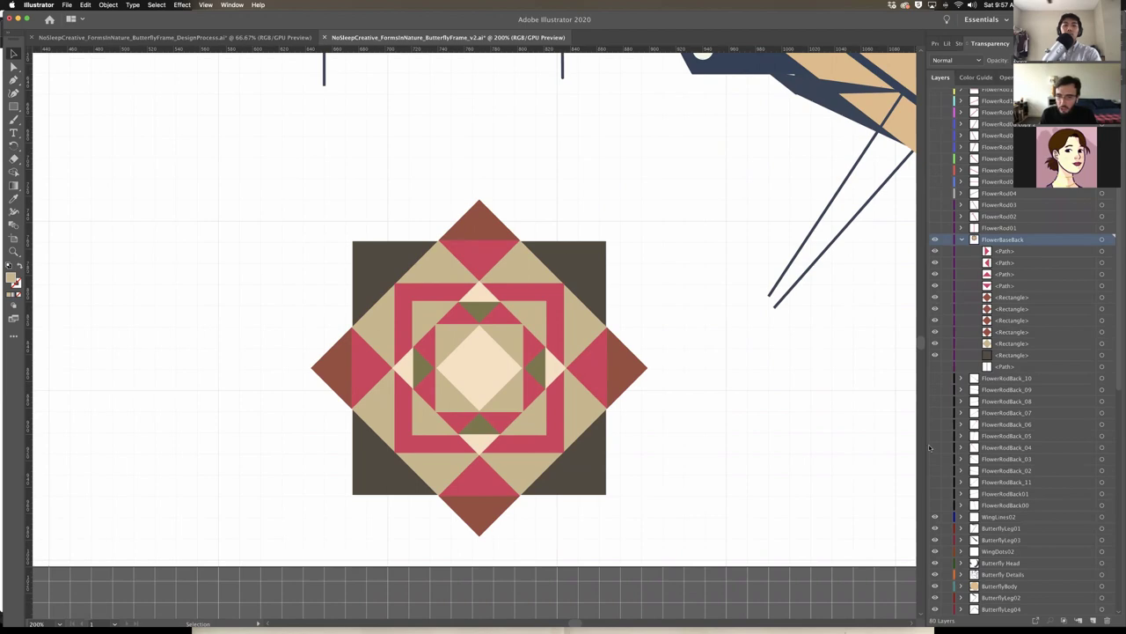
Show the vertical red stem path below the flower base and collapse the FlowerBaseBack layer
{"action": "left_click", "coordinate": [935, 367]}
{"action": "scroll", "coordinate": [485, 347], "scroll_direction": "down", "scroll_amount": 3}
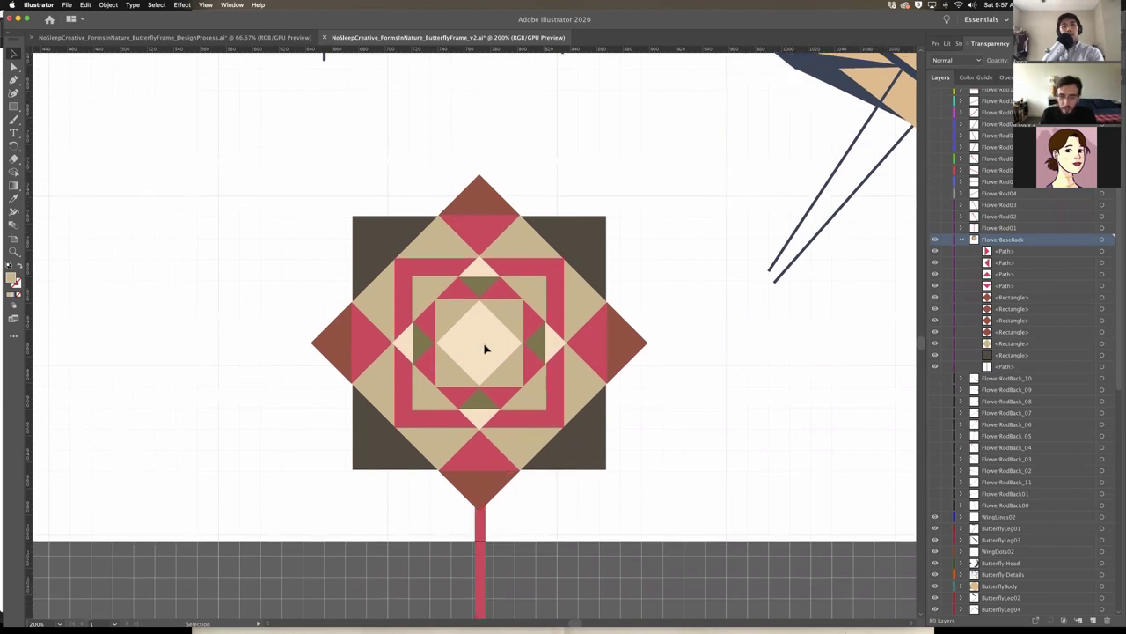
{"action": "scroll", "coordinate": [440, 219], "scroll_direction": "up", "scroll_amount": 3}
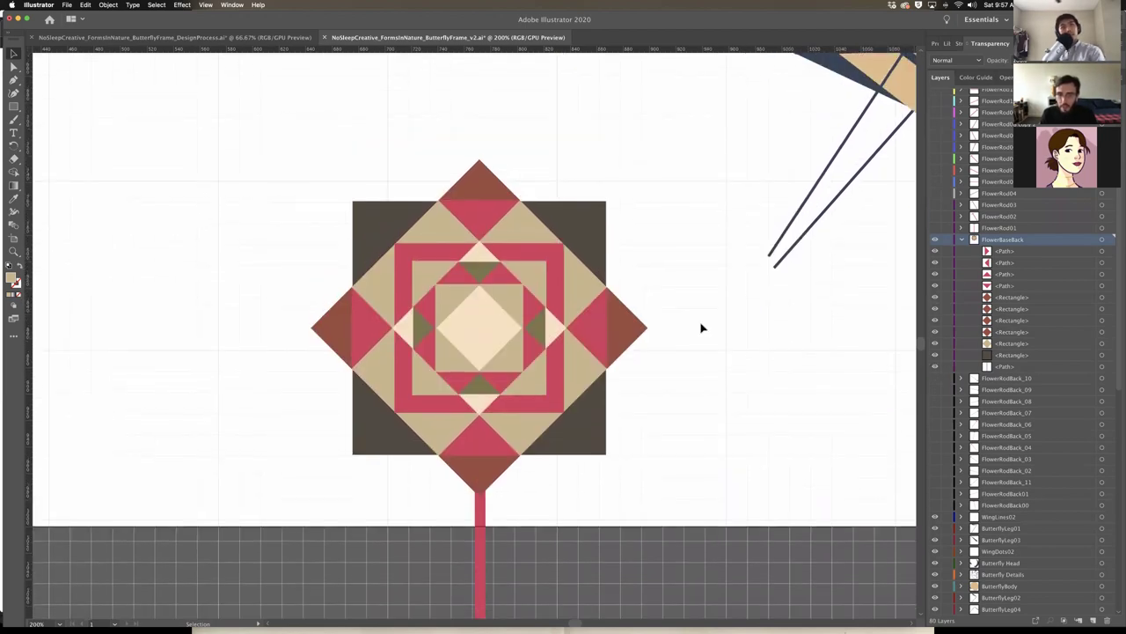
{"action": "scroll", "coordinate": [701, 326], "scroll_direction": "up", "scroll_amount": 1}
{"action": "left_click", "coordinate": [960, 239]}
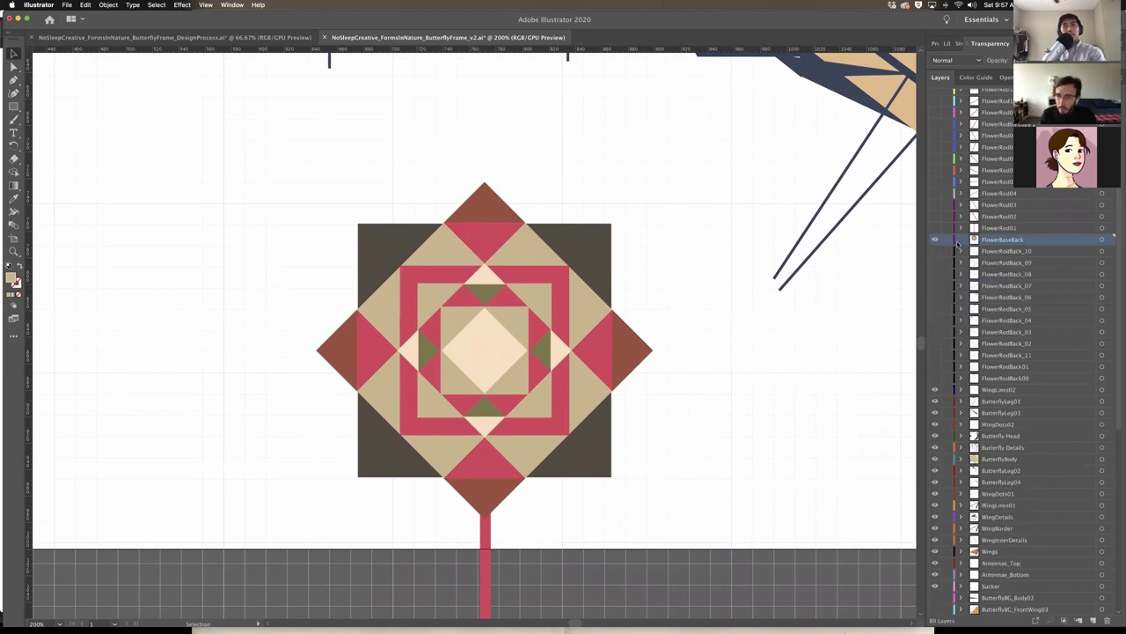
{"action": "scroll", "coordinate": [967, 264], "scroll_direction": "up", "scroll_amount": 2}
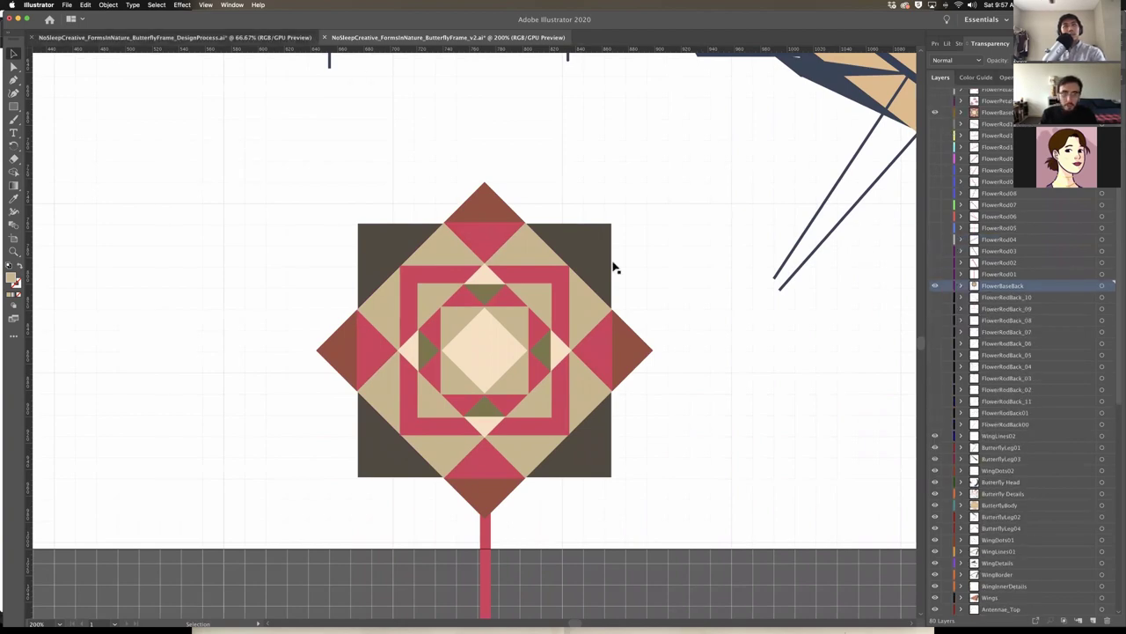
Switch to the DesignProcess document, bring the flower part shapes into close view, and clear the selection
{"action": "key", "text": "ctrl+Tab"}
{"action": "scroll", "coordinate": [607, 230], "scroll_direction": "left", "scroll_amount": 5}
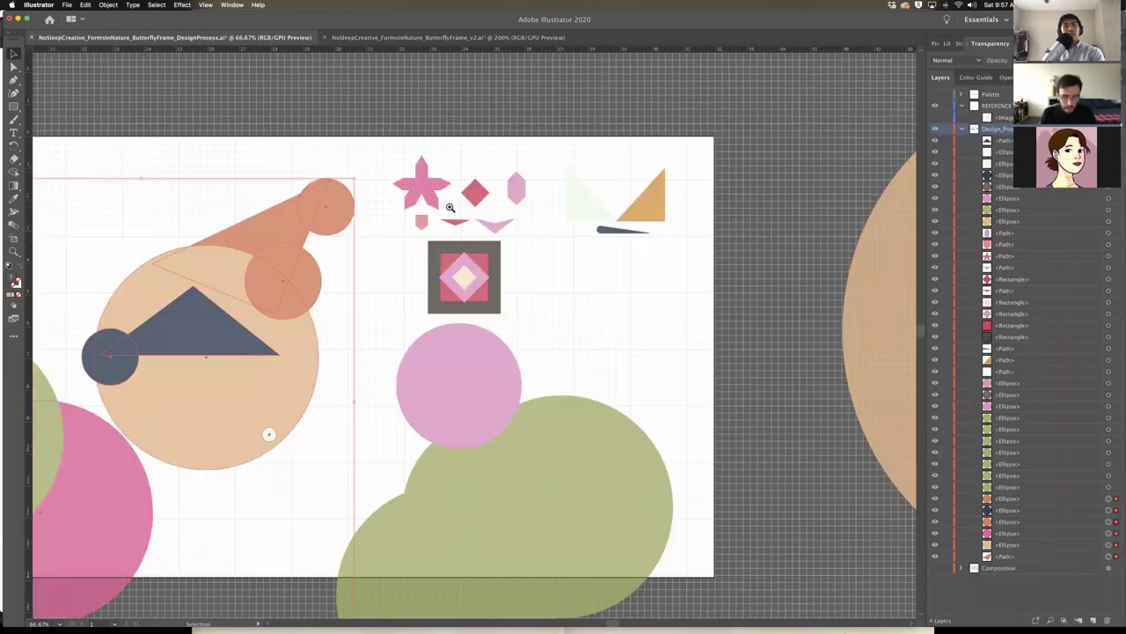
{"action": "key", "text": "z"}
{"action": "left_click", "coordinate": [439, 210]}
{"action": "scroll", "coordinate": [545, 413], "scroll_direction": "down", "scroll_amount": 1}
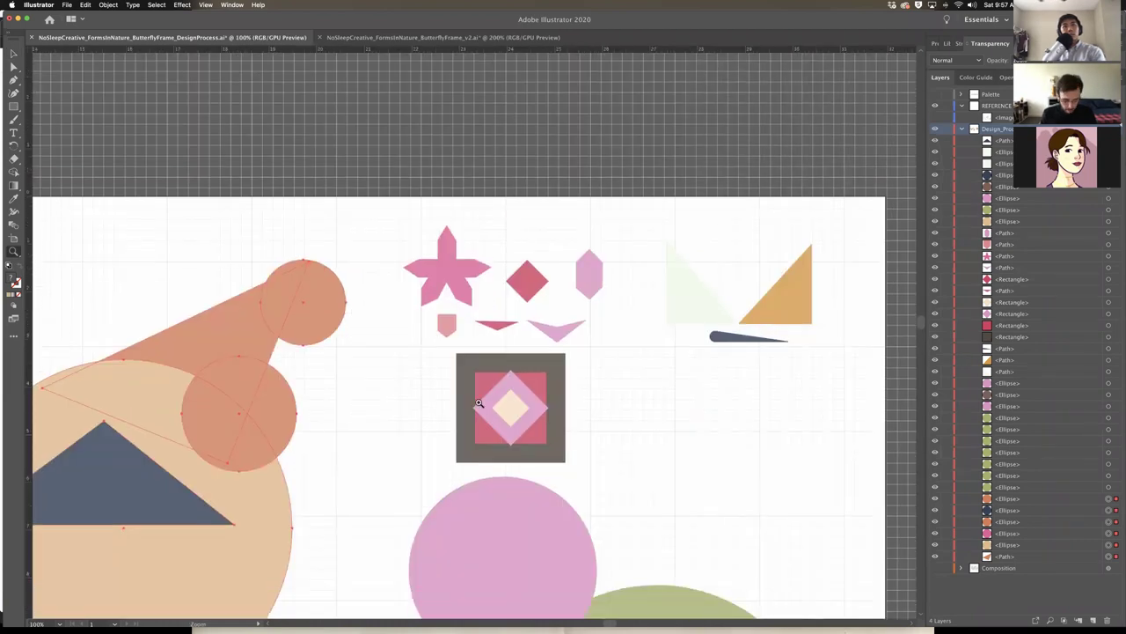
{"action": "key", "text": "v"}
{"action": "left_click", "coordinate": [398, 339]}
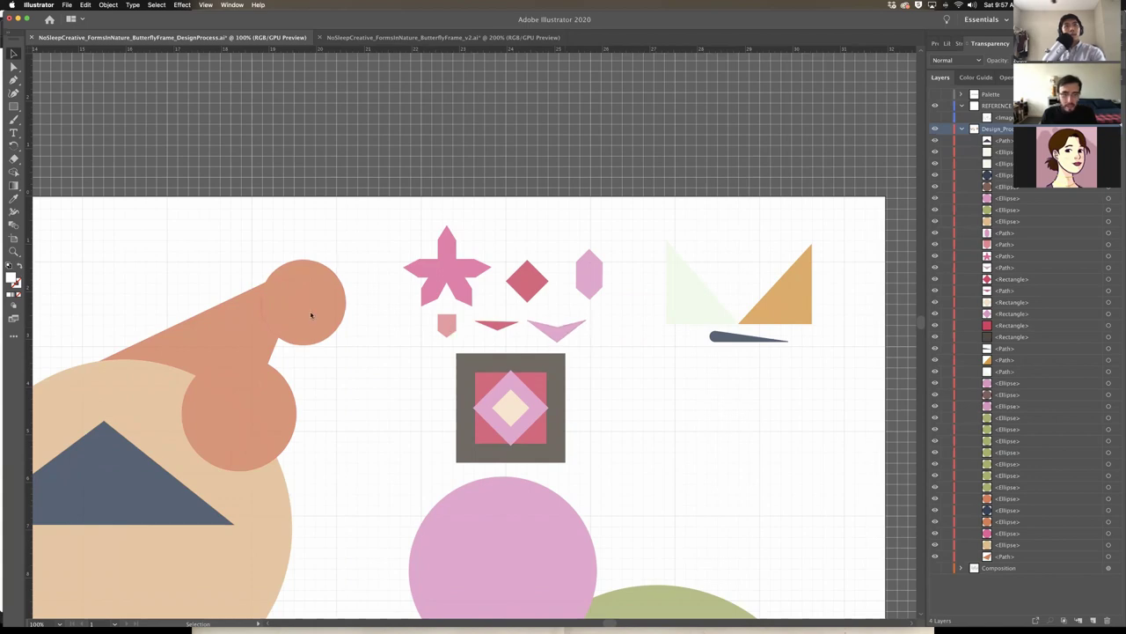
Move the lilac chevron's inner notch point slightly downward with the Direct Selection tool
{"action": "key", "text": "z"}
{"action": "left_click", "coordinate": [495, 323]}
{"action": "key", "text": "a"}
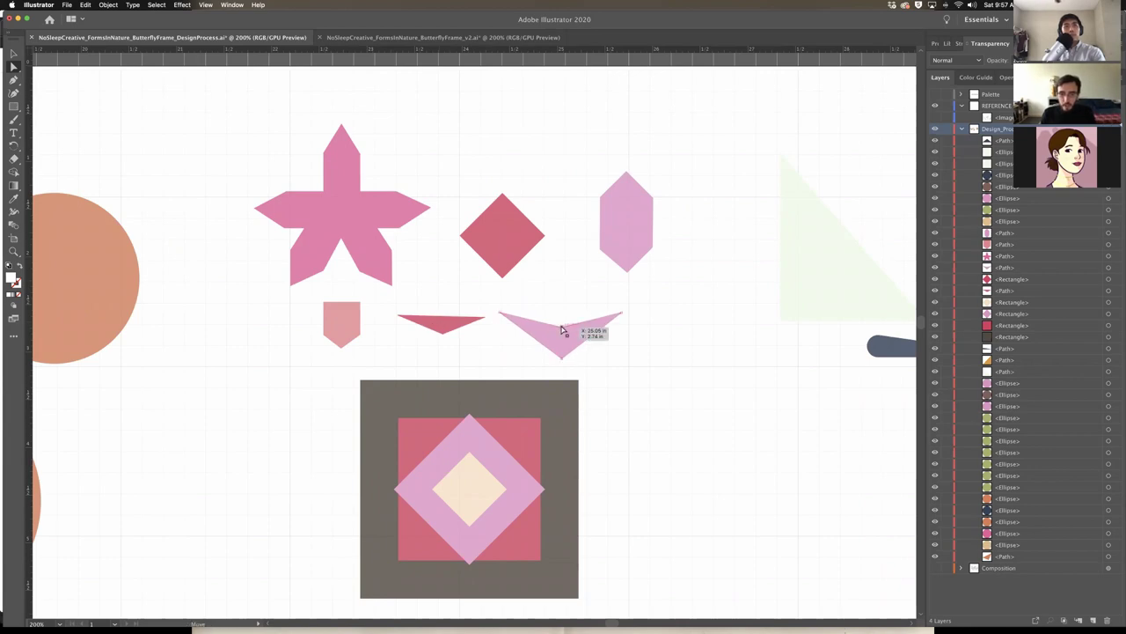
{"action": "left_click_drag", "start_coordinate": [563, 320], "coordinate": [563, 331]}
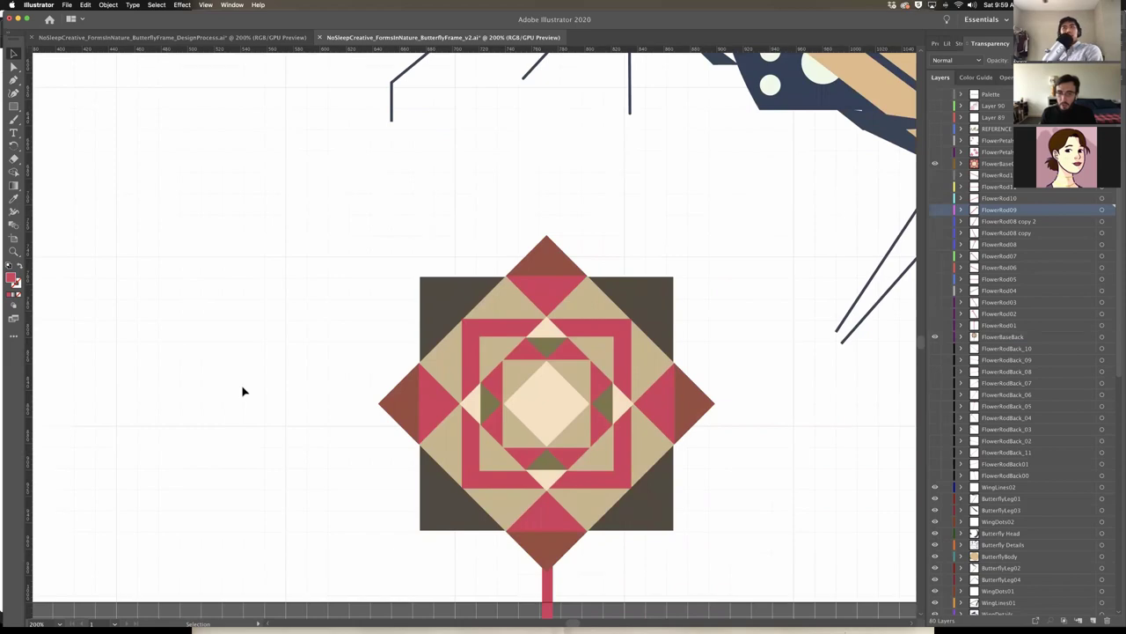
Show the FlowerRod01 layer in the ButterflyFrame_v2 document and examine the vertical rod from its lilac tip to the stem
{"action": "scroll", "coordinate": [244, 391], "scroll_direction": "up", "scroll_amount": 1}
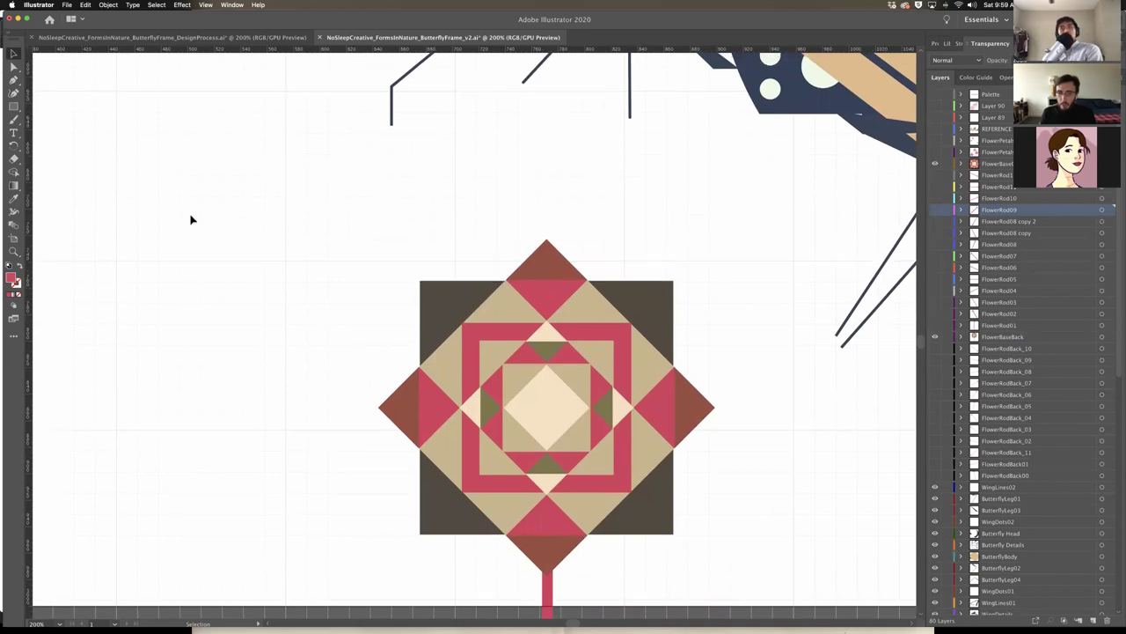
{"action": "left_click", "coordinate": [934, 329]}
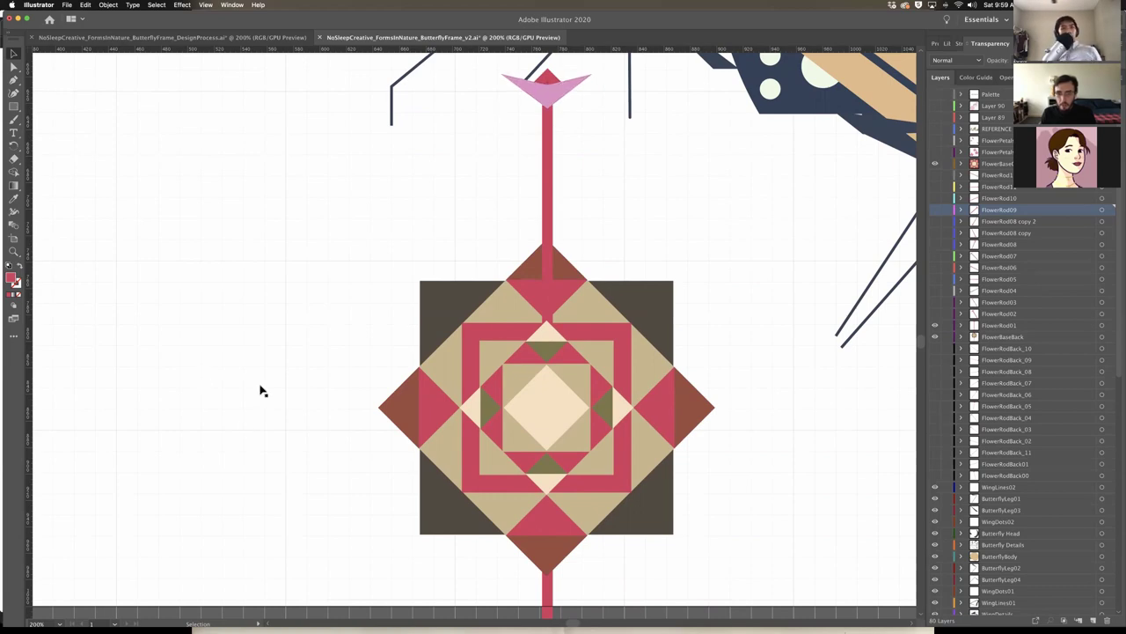
{"action": "scroll", "coordinate": [334, 360], "scroll_direction": "down", "scroll_amount": 2}
{"action": "scroll", "coordinate": [739, 381], "scroll_direction": "left", "scroll_amount": 1}
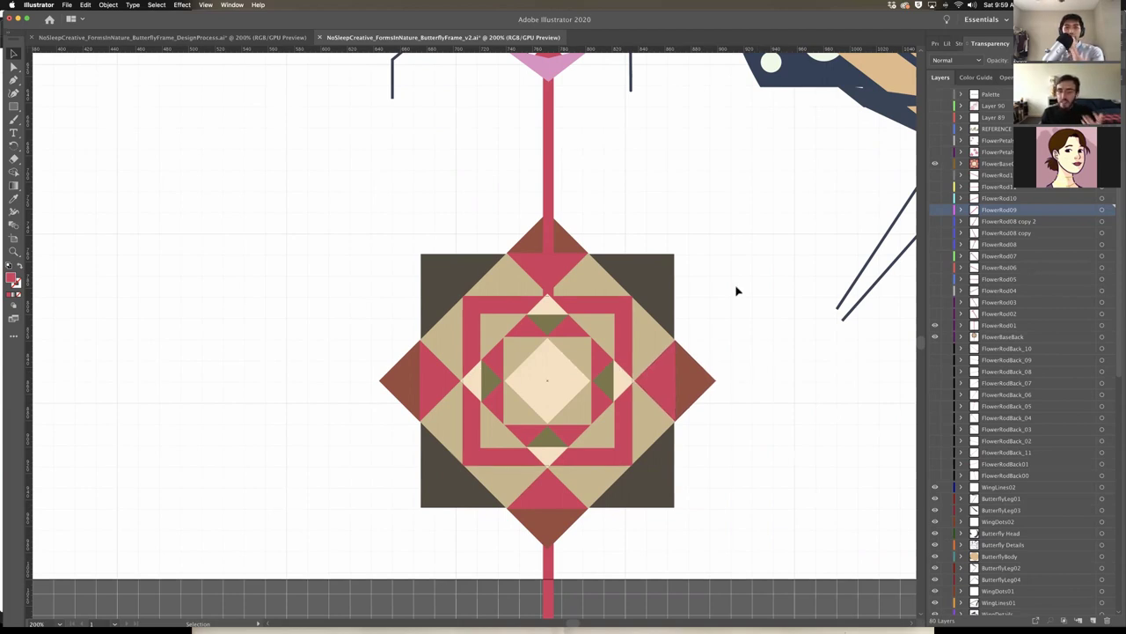
{"action": "scroll", "coordinate": [561, 236], "scroll_direction": "up", "scroll_amount": 3}
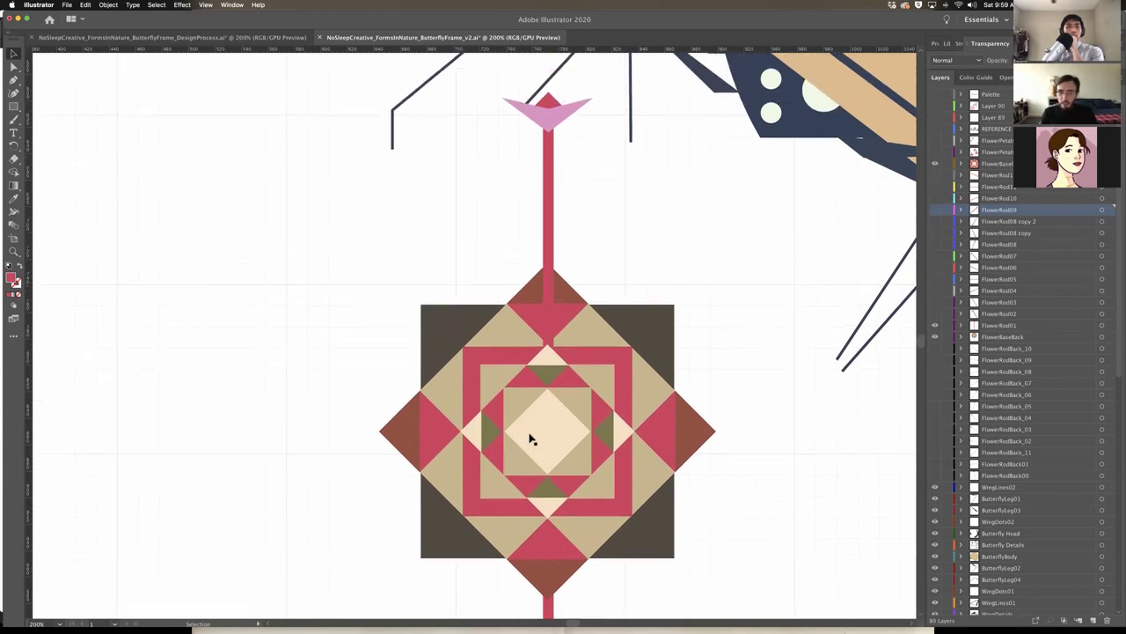
{"action": "scroll", "coordinate": [141, 356], "scroll_direction": "down", "scroll_amount": 1}
{"action": "scroll", "coordinate": [624, 238], "scroll_direction": "down", "scroll_amount": 8}
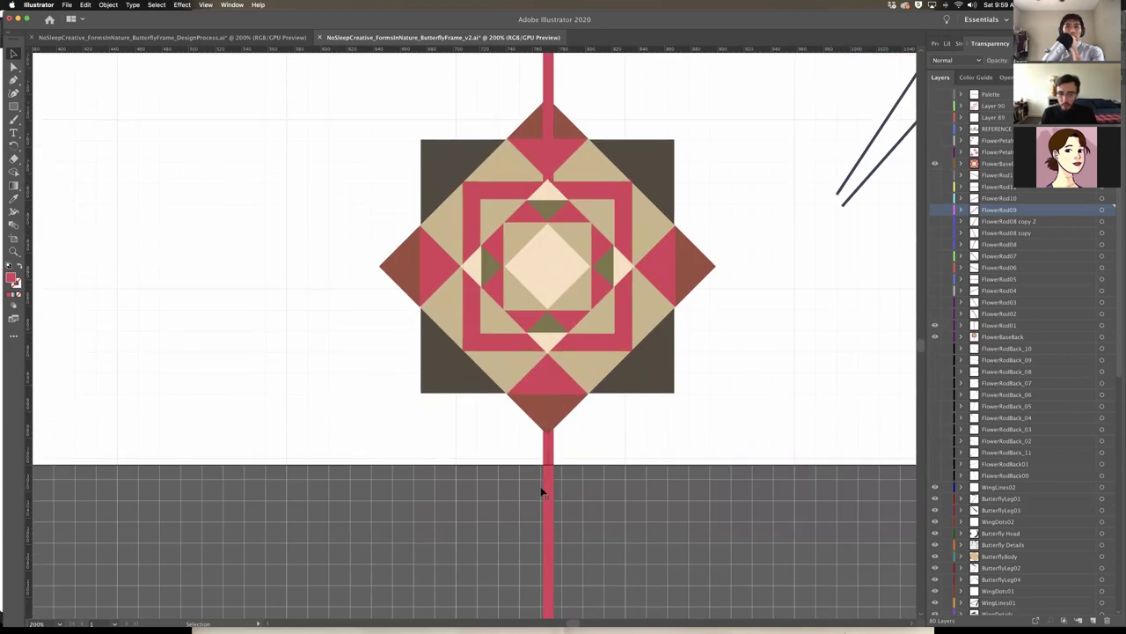
{"action": "scroll", "coordinate": [549, 457], "scroll_direction": "up", "scroll_amount": 3}
{"action": "scroll", "coordinate": [549, 450], "scroll_direction": "up", "scroll_amount": 6}
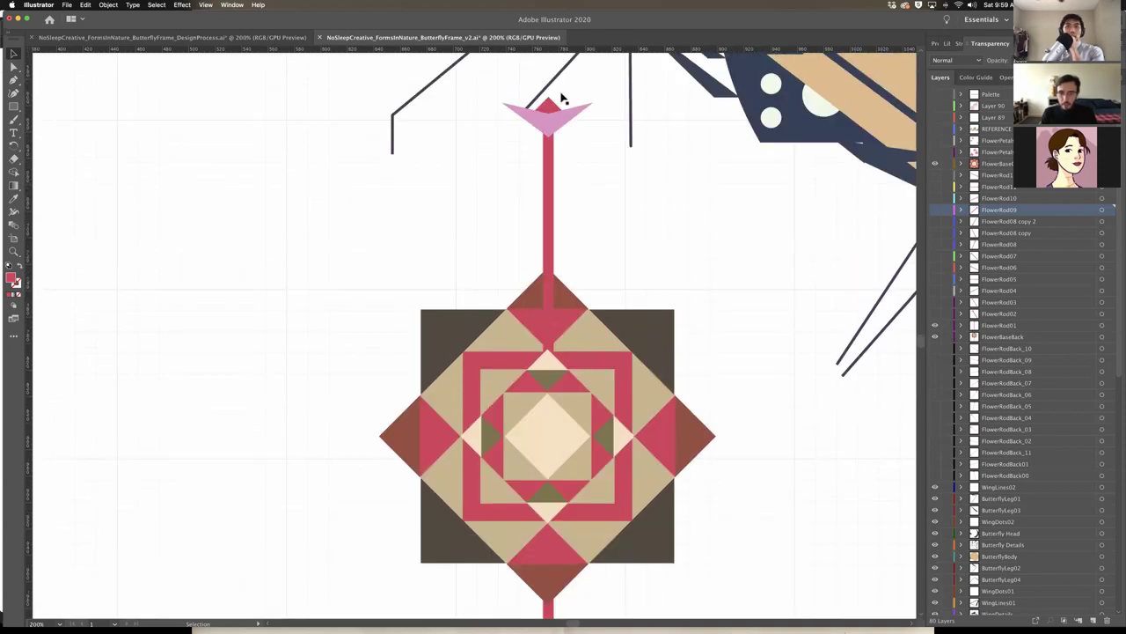
{"action": "scroll", "coordinate": [392, 435], "scroll_direction": "down", "scroll_amount": 1}
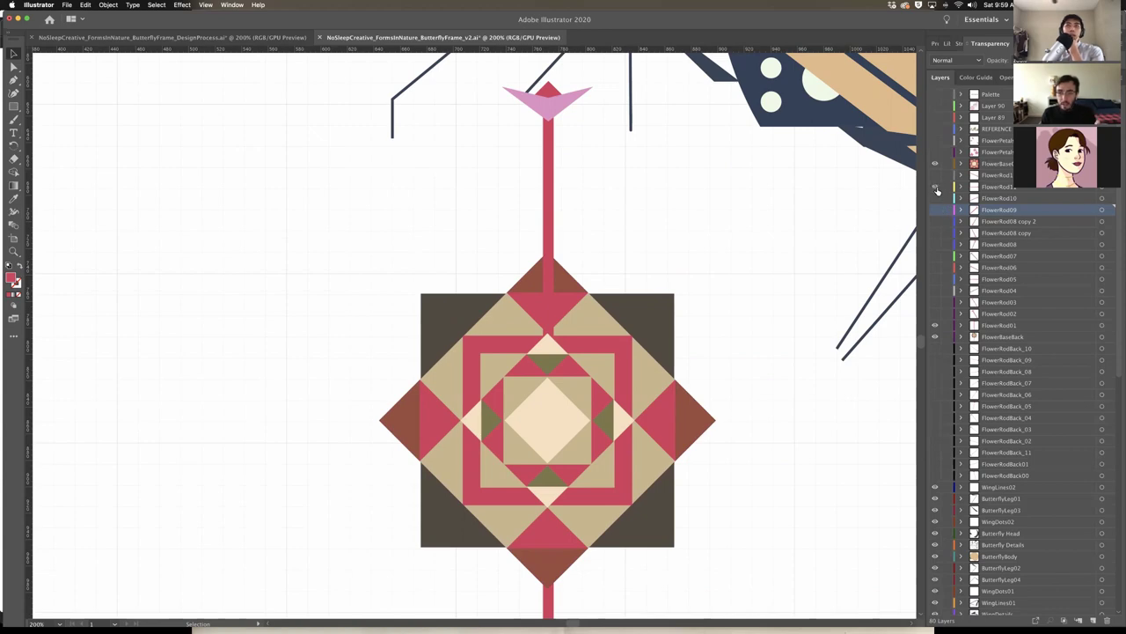
Show the two horizontal rods on either side of the flower base, layers FlowerRod11 and FlowerRod05
{"action": "left_click", "coordinate": [936, 186]}
{"action": "scroll", "coordinate": [586, 297], "scroll_direction": "down", "scroll_amount": 1}
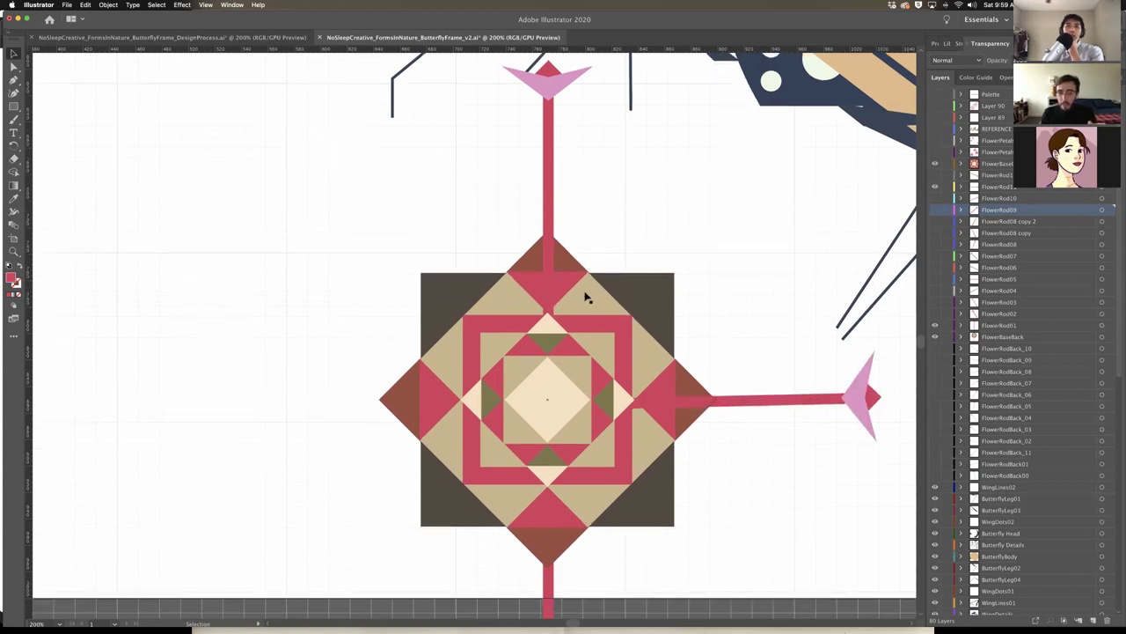
{"action": "scroll", "coordinate": [727, 284], "scroll_direction": "up", "scroll_amount": 1}
{"action": "scroll", "coordinate": [727, 284], "scroll_direction": "right", "scroll_amount": 1}
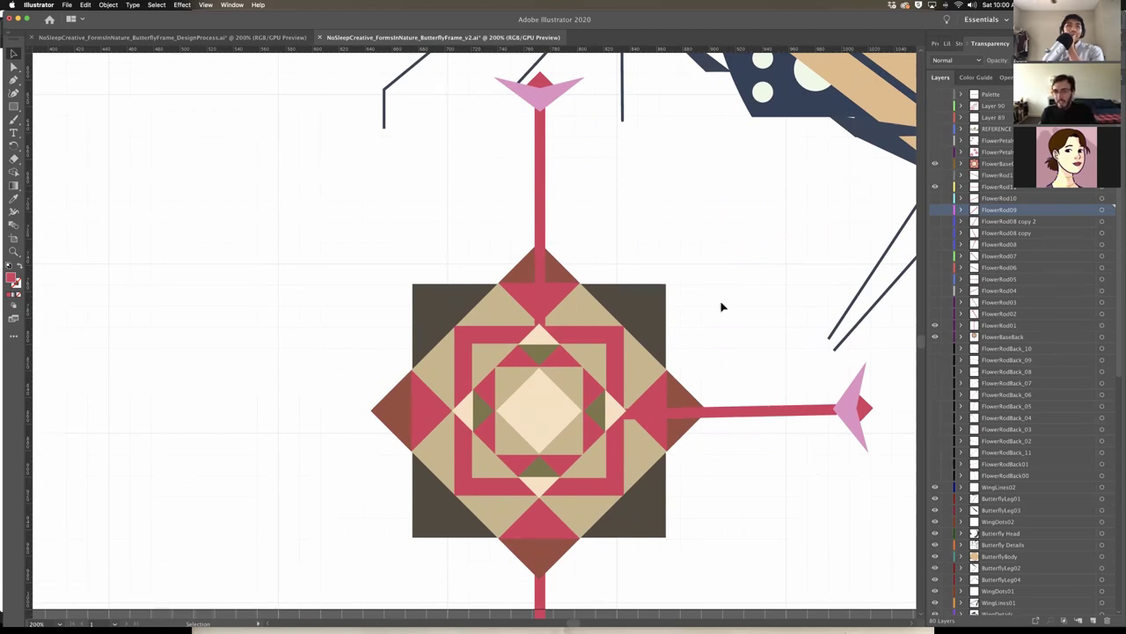
{"action": "scroll", "coordinate": [717, 305], "scroll_direction": "left", "scroll_amount": 1}
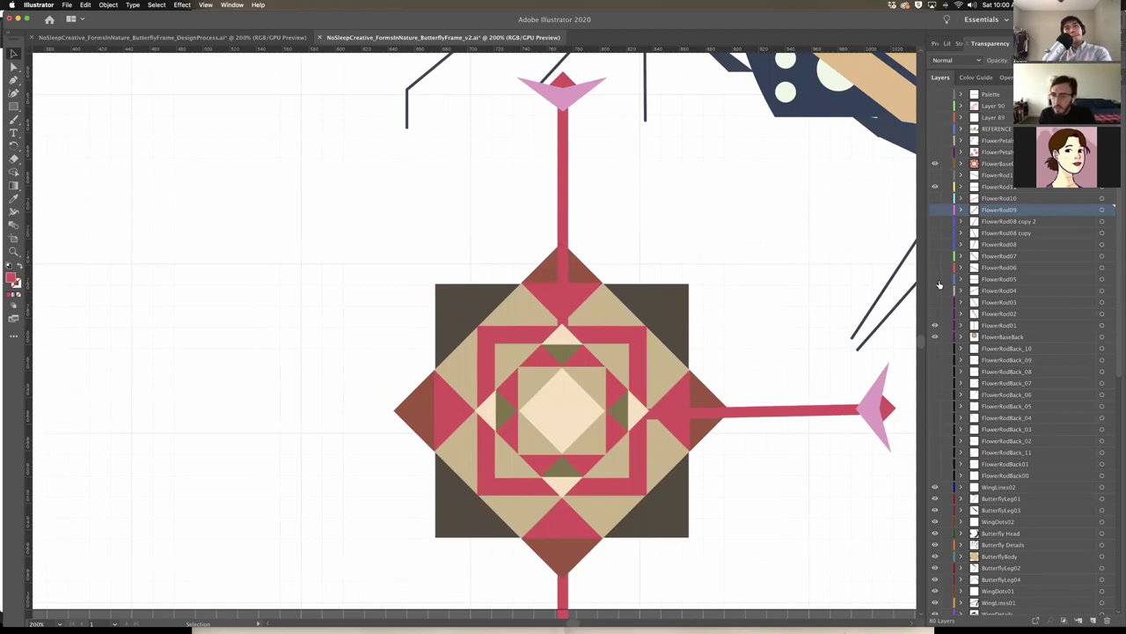
{"action": "left_click", "coordinate": [935, 279]}
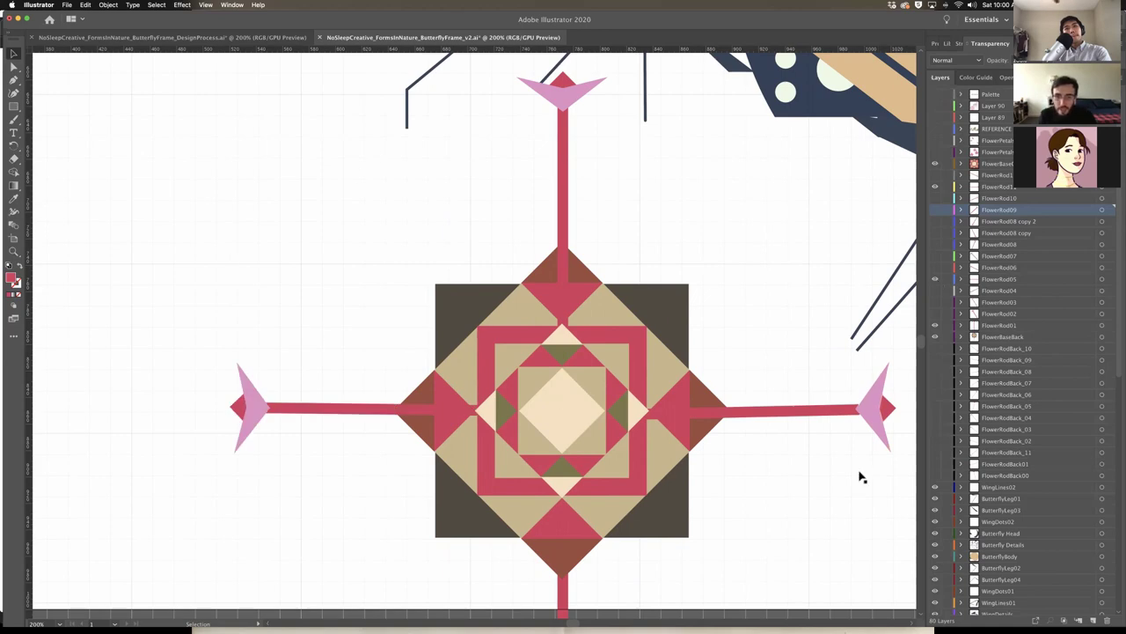
Show the layers FlowerRod06, FlowerRod07, FlowerRod03, FlowerRod08, FlowerRod09 and FlowerRod10 around the flower base
{"action": "scroll", "coordinate": [441, 153], "scroll_direction": "down", "scroll_amount": 2}
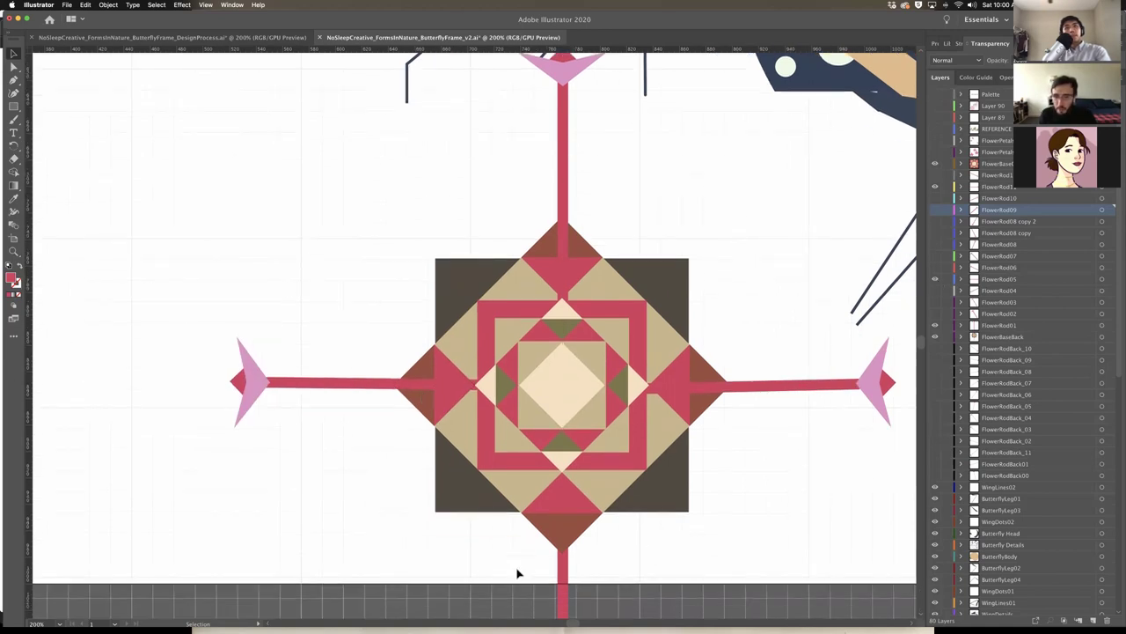
{"action": "scroll", "coordinate": [480, 320], "scroll_direction": "up", "scroll_amount": 2}
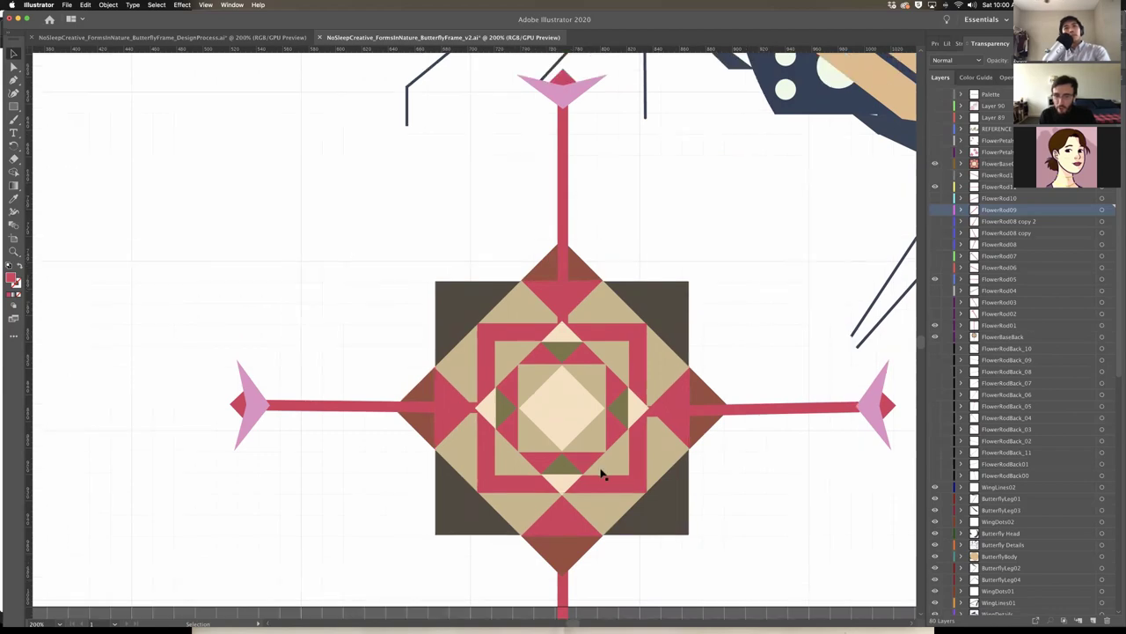
{"action": "scroll", "coordinate": [774, 536], "scroll_direction": "down", "scroll_amount": 1}
{"action": "scroll", "coordinate": [765, 455], "scroll_direction": "right", "scroll_amount": 1}
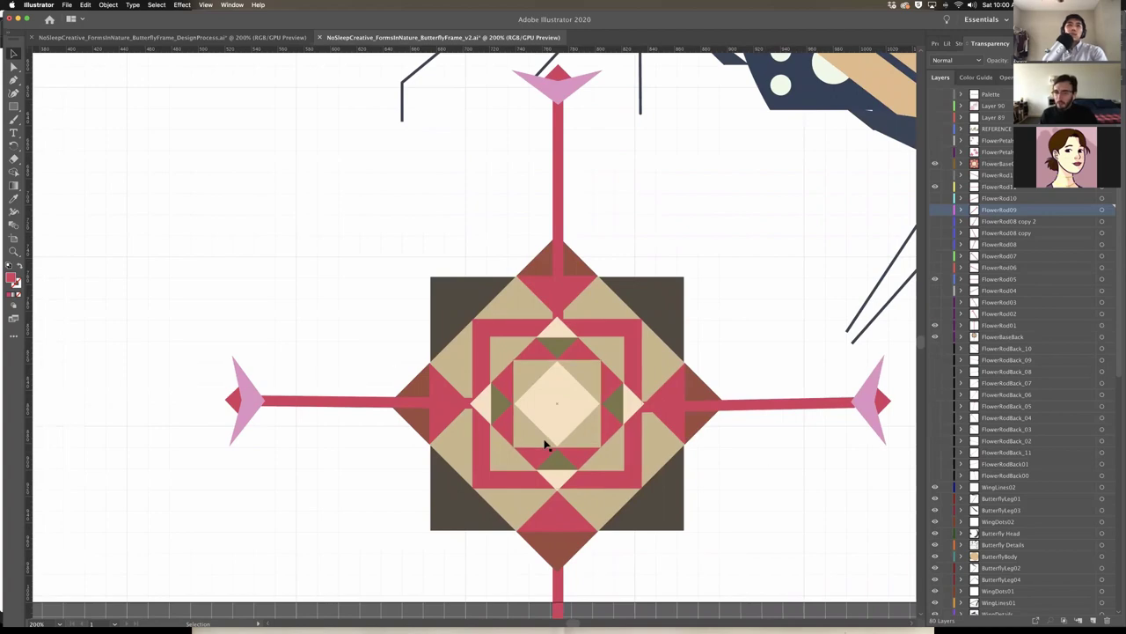
{"action": "left_click", "coordinate": [936, 267]}
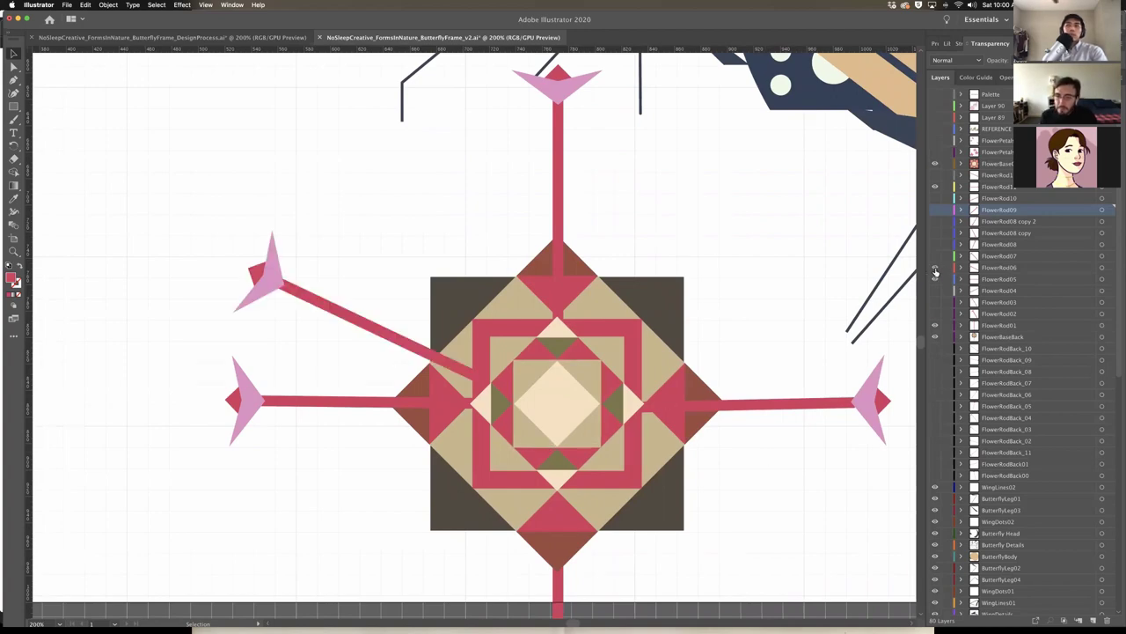
{"action": "left_click", "coordinate": [935, 255]}
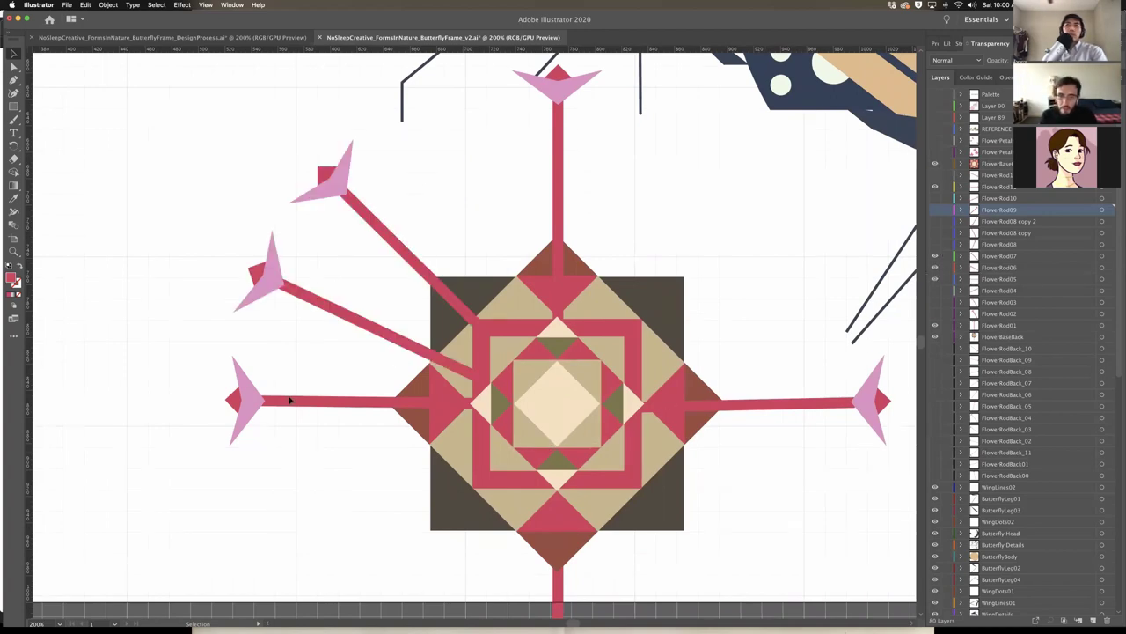
{"action": "left_click", "coordinate": [936, 303]}
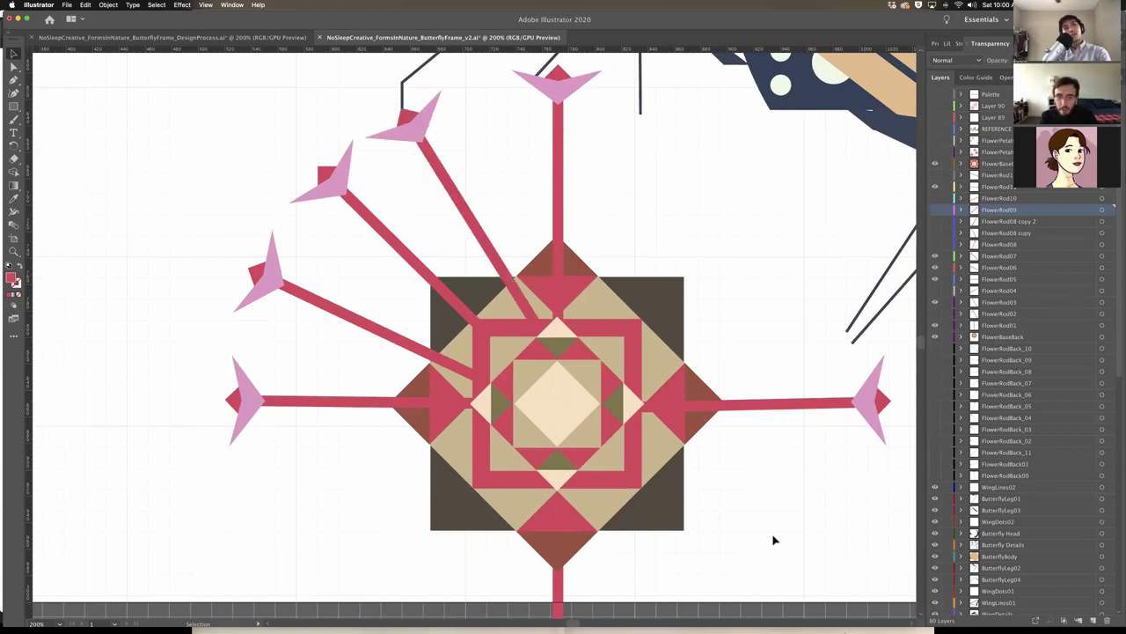
{"action": "left_click", "coordinate": [935, 244]}
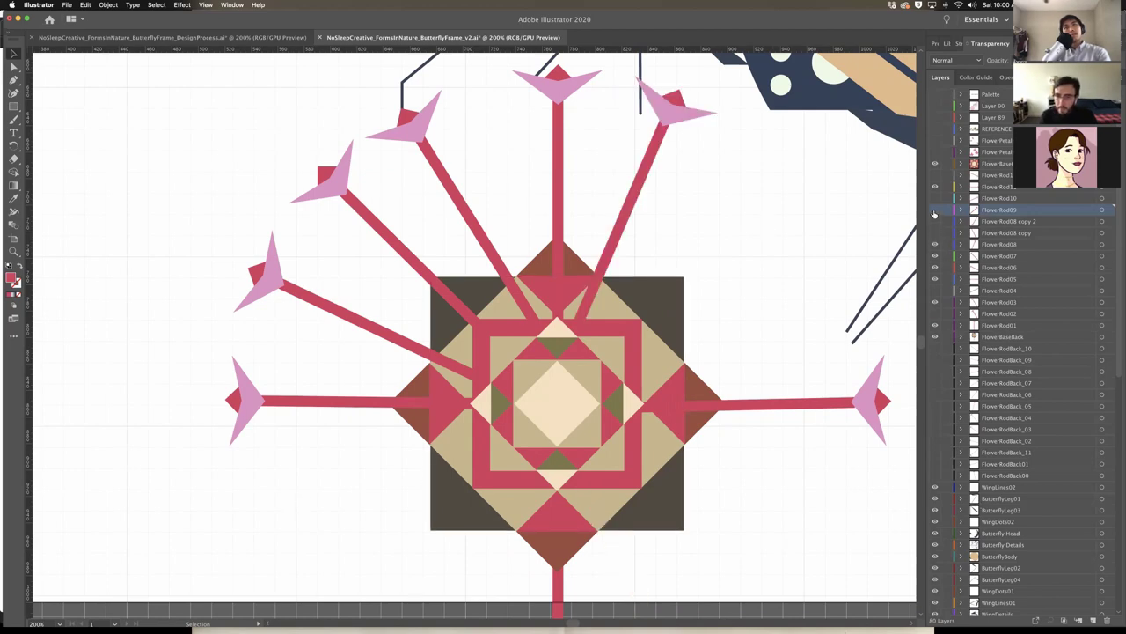
{"action": "left_click", "coordinate": [935, 209]}
{"action": "left_click", "coordinate": [935, 198]}
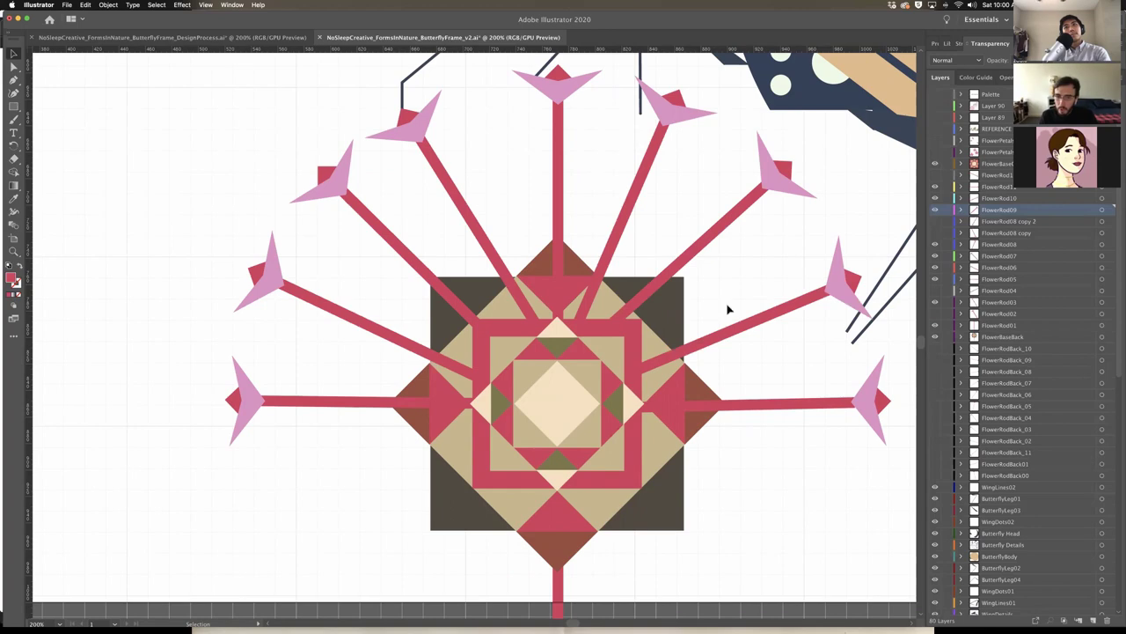
Show the remaining rod layers FlowerRod08 copy, FlowerRod08 copy 2, FlowerRod04, FlowerRod02 and FlowerRod12, keeping FlowerRodBack_10 hidden
{"action": "scroll", "coordinate": [728, 313], "scroll_direction": "down", "scroll_amount": 1}
{"action": "left_click", "coordinate": [934, 232]}
{"action": "left_click", "coordinate": [935, 220]}
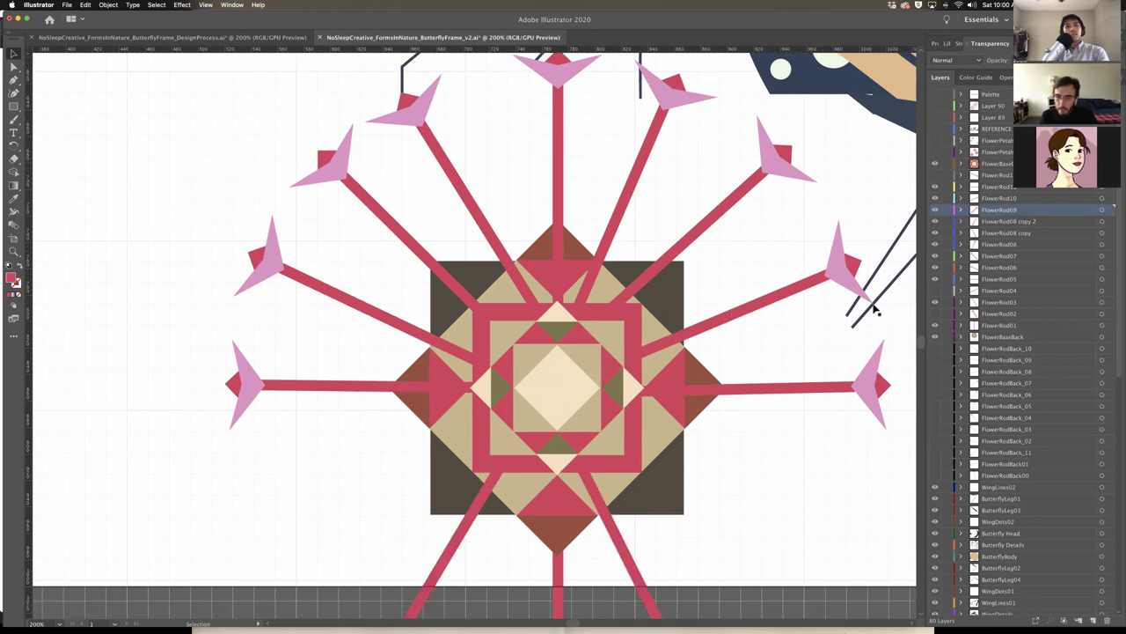
{"action": "scroll", "coordinate": [865, 316], "scroll_direction": "down", "scroll_amount": 1}
{"action": "left_click", "coordinate": [934, 291]}
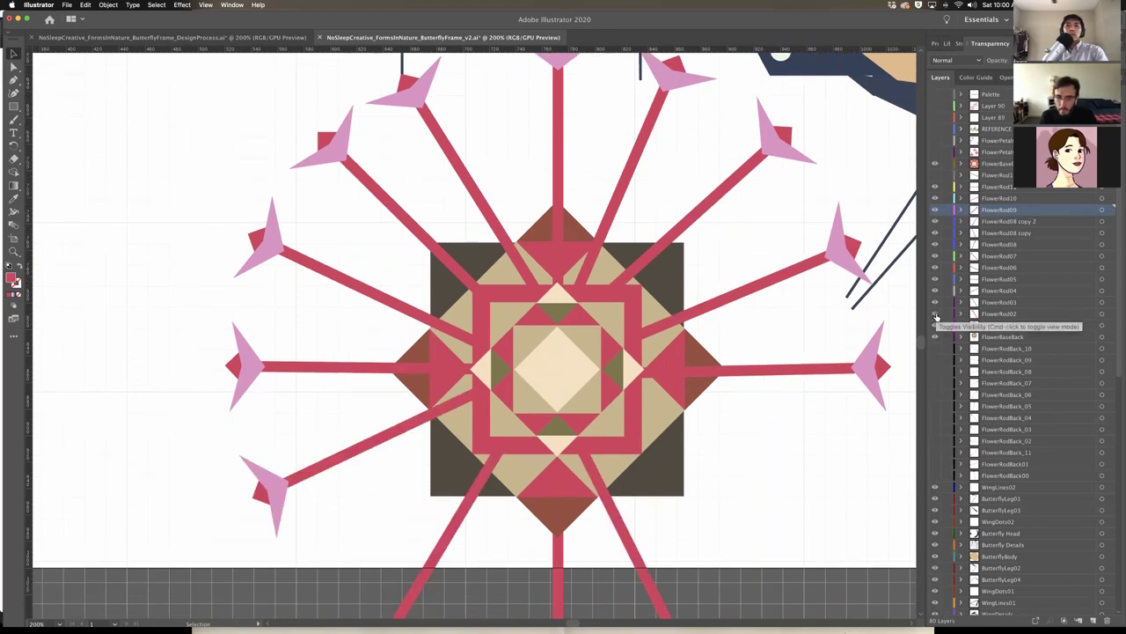
{"action": "left_click", "coordinate": [935, 313]}
{"action": "left_click", "coordinate": [935, 349]}
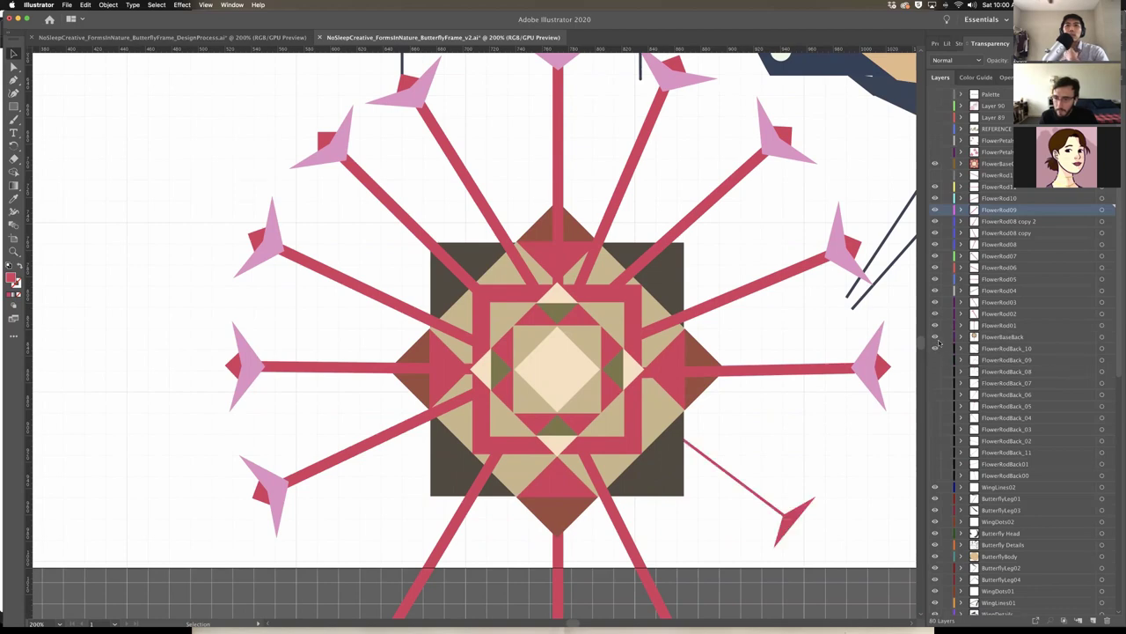
{"action": "left_click", "coordinate": [935, 349]}
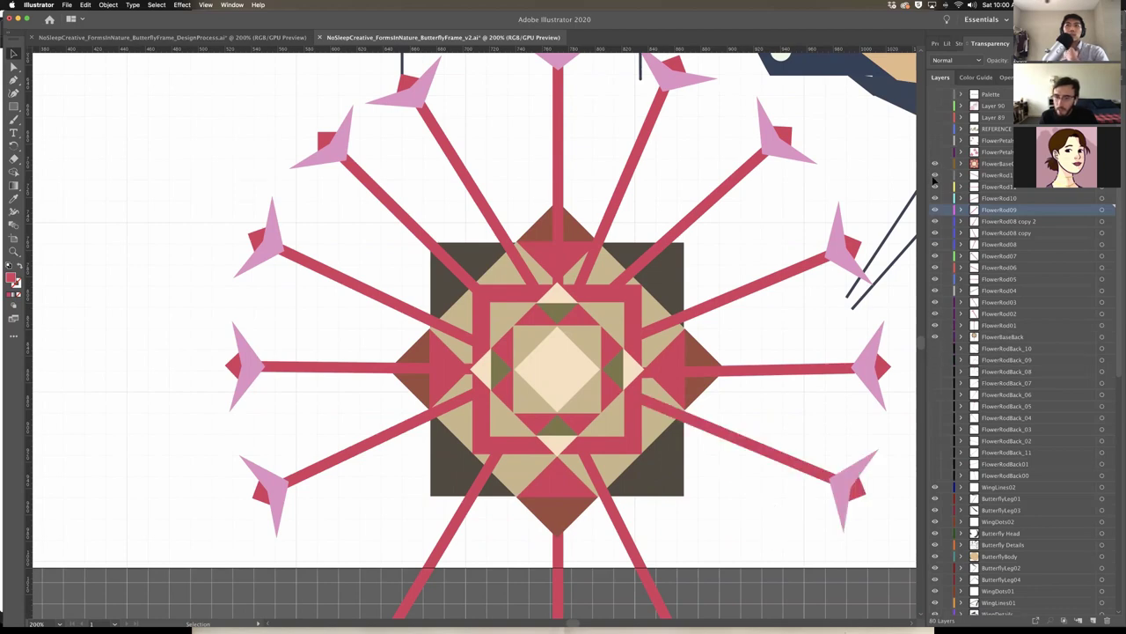
Show the FlowerRodBack00 layer with the thin rod behind the flower's main rods
{"action": "scroll", "coordinate": [388, 265], "scroll_direction": "down", "scroll_amount": 3}
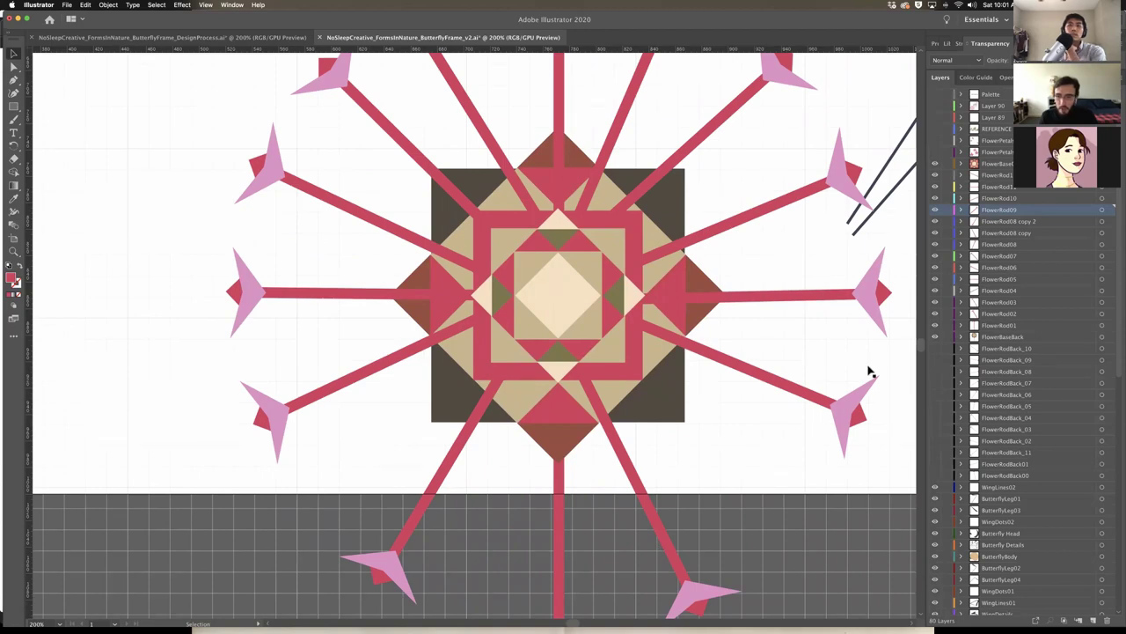
{"action": "scroll", "coordinate": [936, 284], "scroll_direction": "down", "scroll_amount": 3}
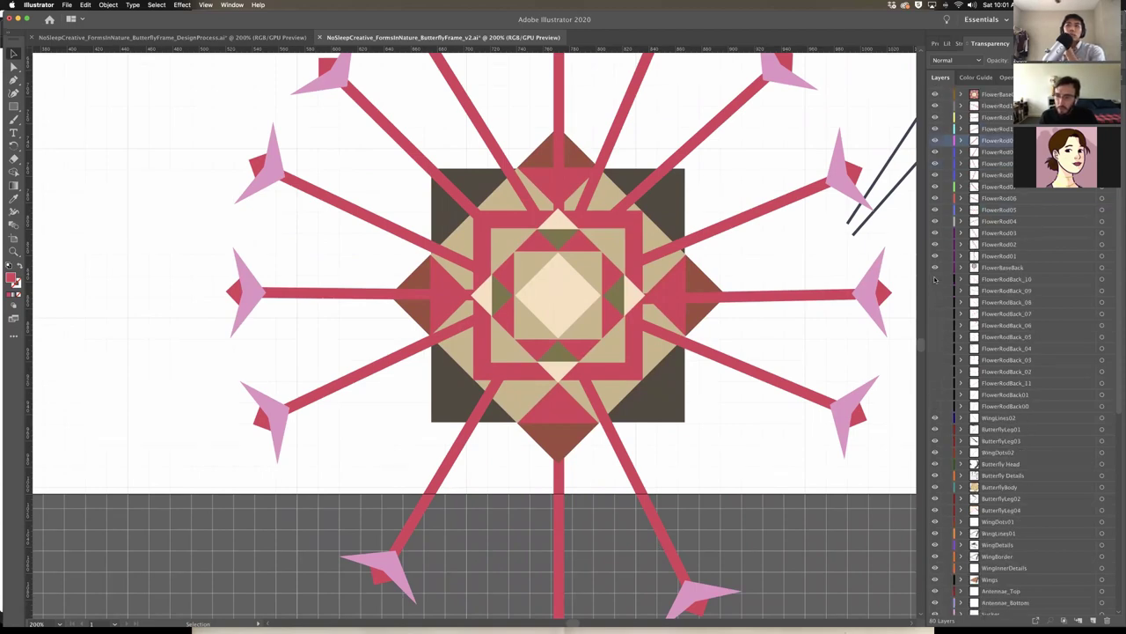
{"action": "scroll", "coordinate": [758, 281], "scroll_direction": "up", "scroll_amount": 1}
{"action": "key", "text": "z"}
{"action": "left_click", "coordinate": [616, 269], "text": "alt"}
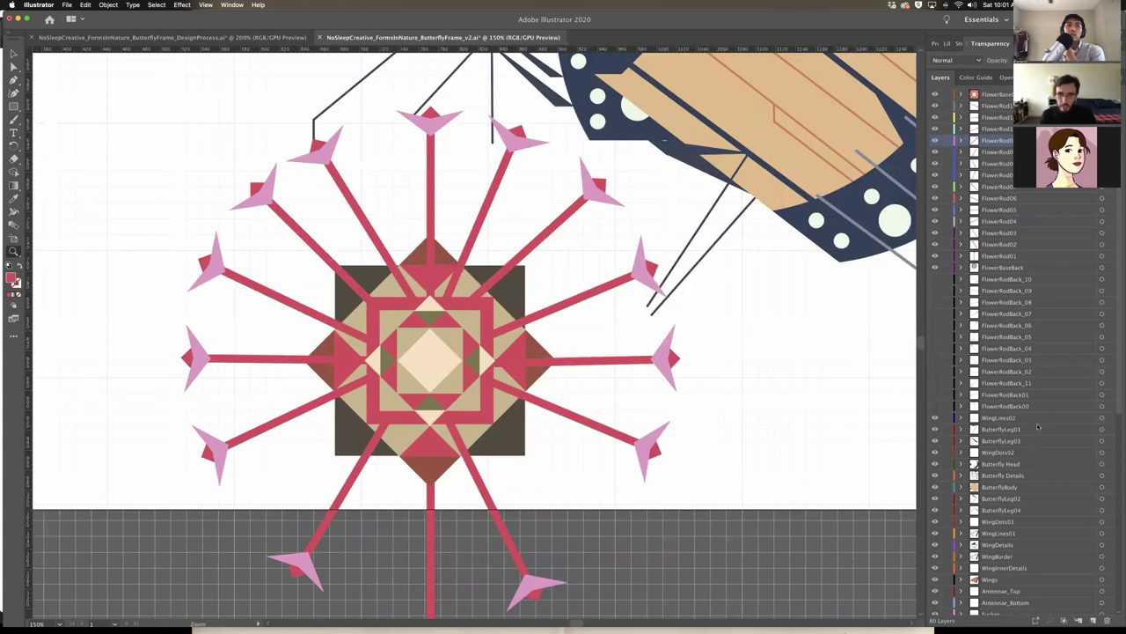
{"action": "scroll", "coordinate": [890, 367], "scroll_direction": "left", "scroll_amount": 2}
{"action": "left_click", "coordinate": [934, 407]}
{"action": "scroll", "coordinate": [553, 163], "scroll_direction": "left", "scroll_amount": 2}
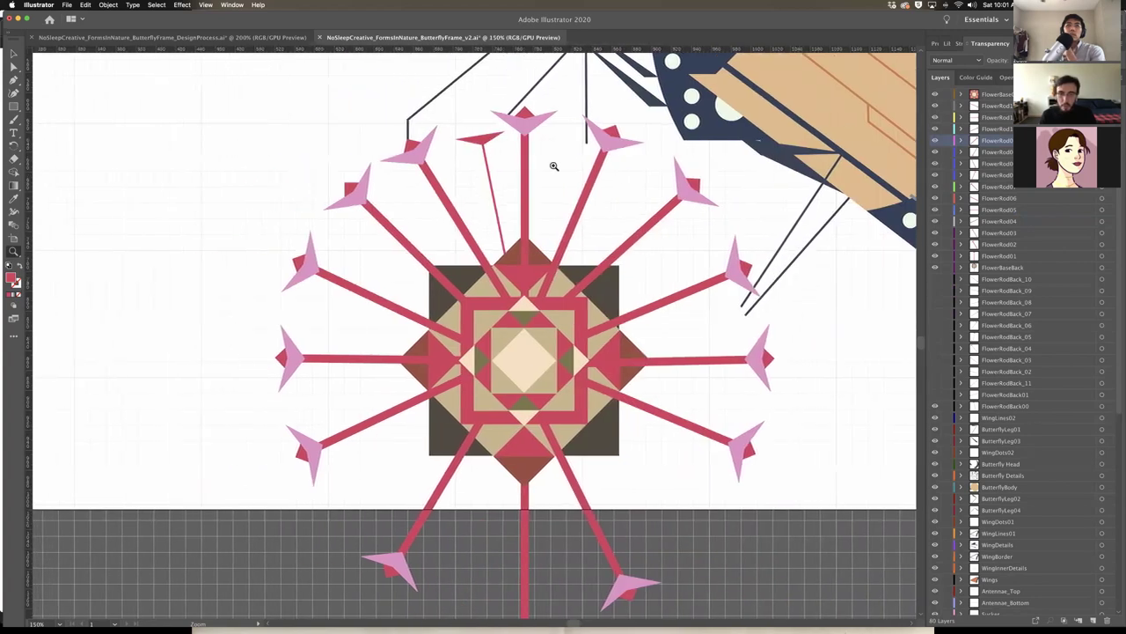
Show all the other thin back rods, from layer FlowerRodBack_10 down to FlowerRodBack01
{"action": "key", "text": "v"}
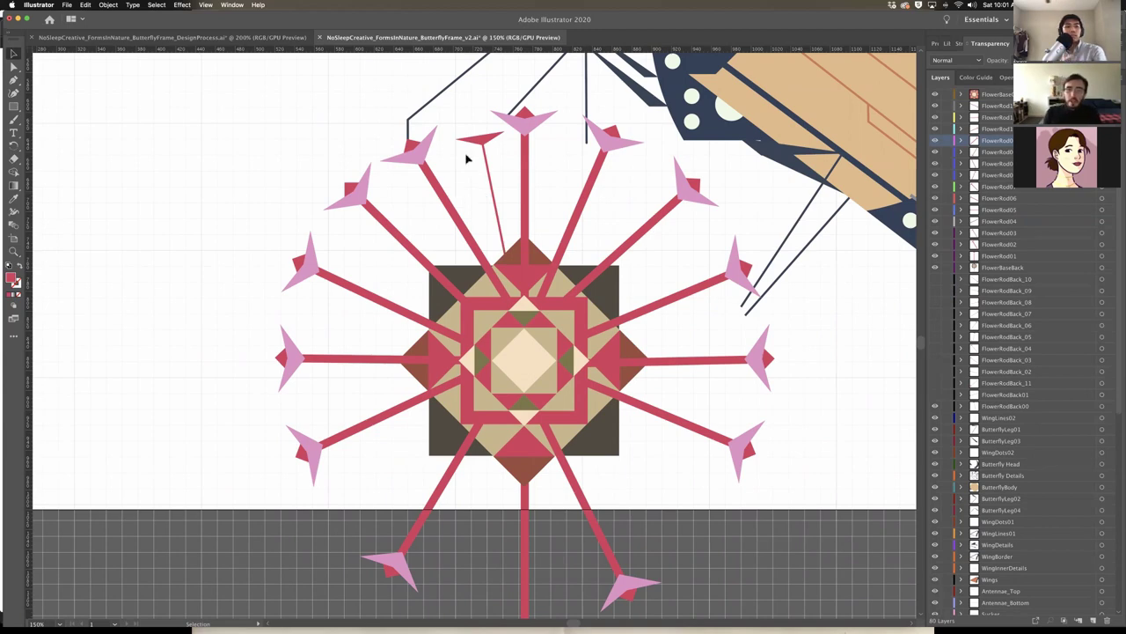
{"action": "scroll", "coordinate": [467, 159], "scroll_direction": "down", "scroll_amount": 1}
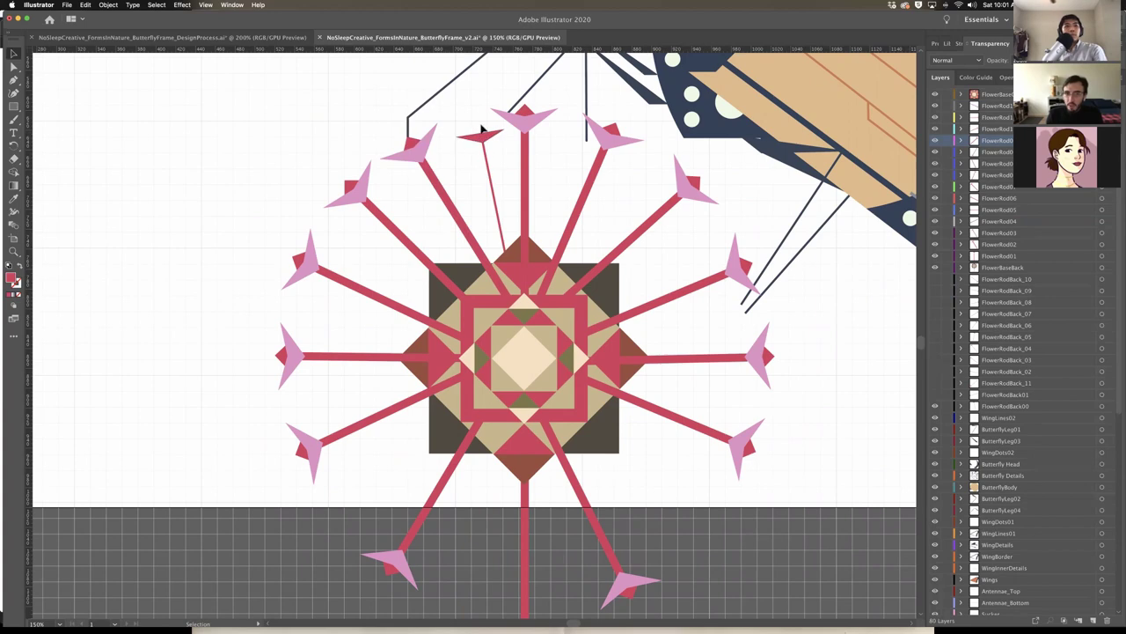
{"action": "scroll", "coordinate": [963, 272], "scroll_direction": "up", "scroll_amount": 1}
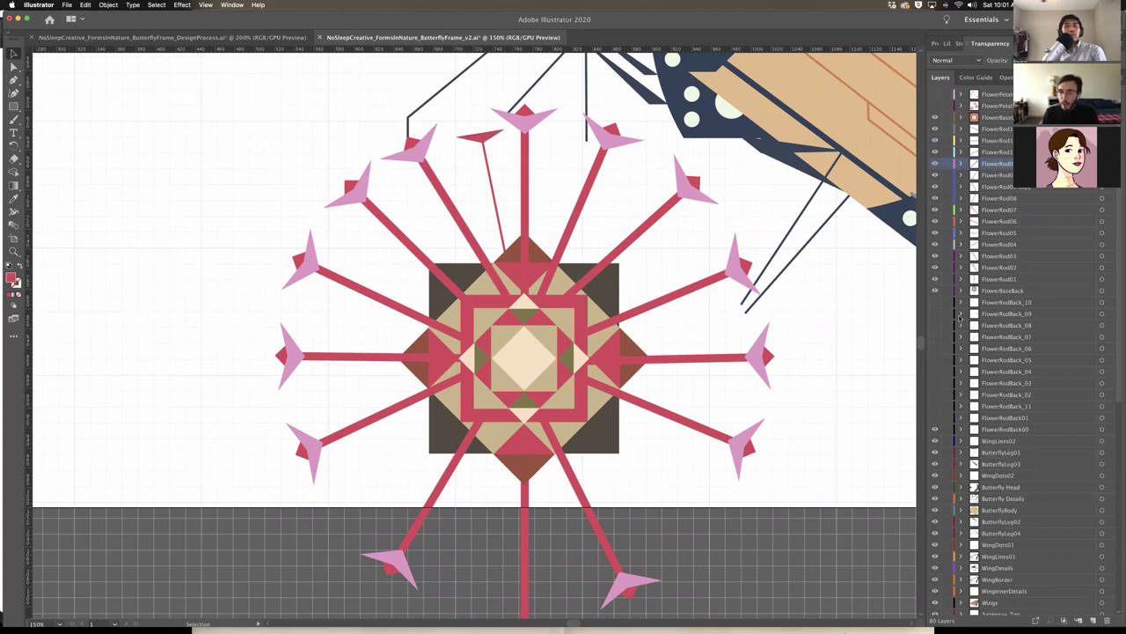
{"action": "left_click", "coordinate": [936, 302]}
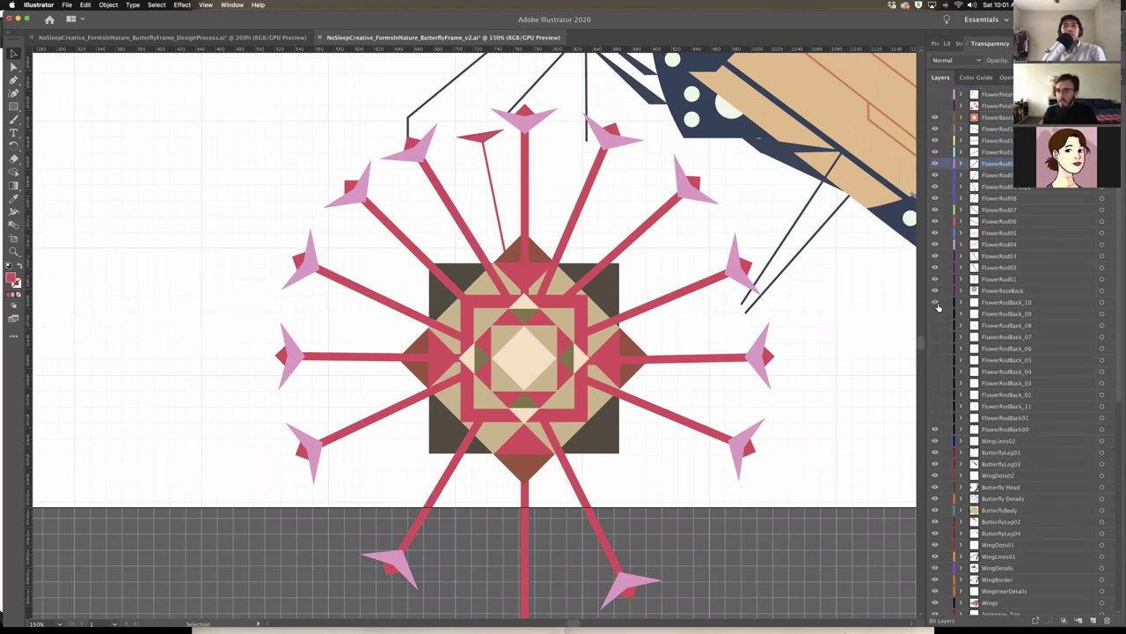
{"action": "left_click", "coordinate": [935, 313]}
{"action": "left_click_drag", "start_coordinate": [937, 329], "coordinate": [936, 429]}
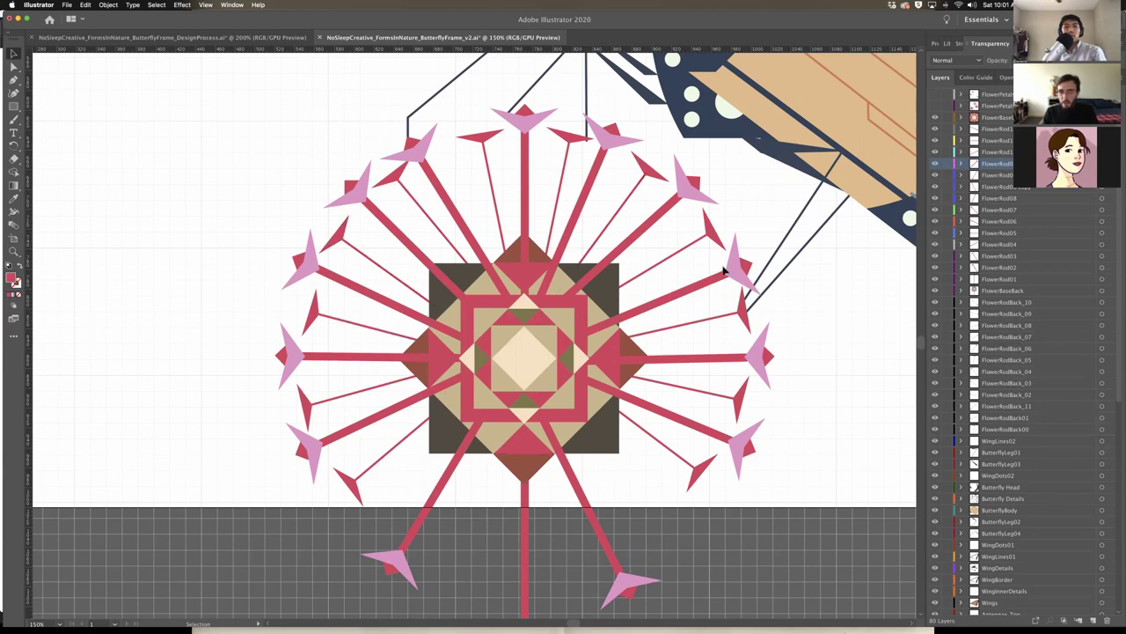
Show the petal layer directly above FlowerBaseCenter, expand its paths and select the centre shape of the uppermost star-shaped flower
{"action": "scroll", "coordinate": [966, 176], "scroll_direction": "up", "scroll_amount": 2}
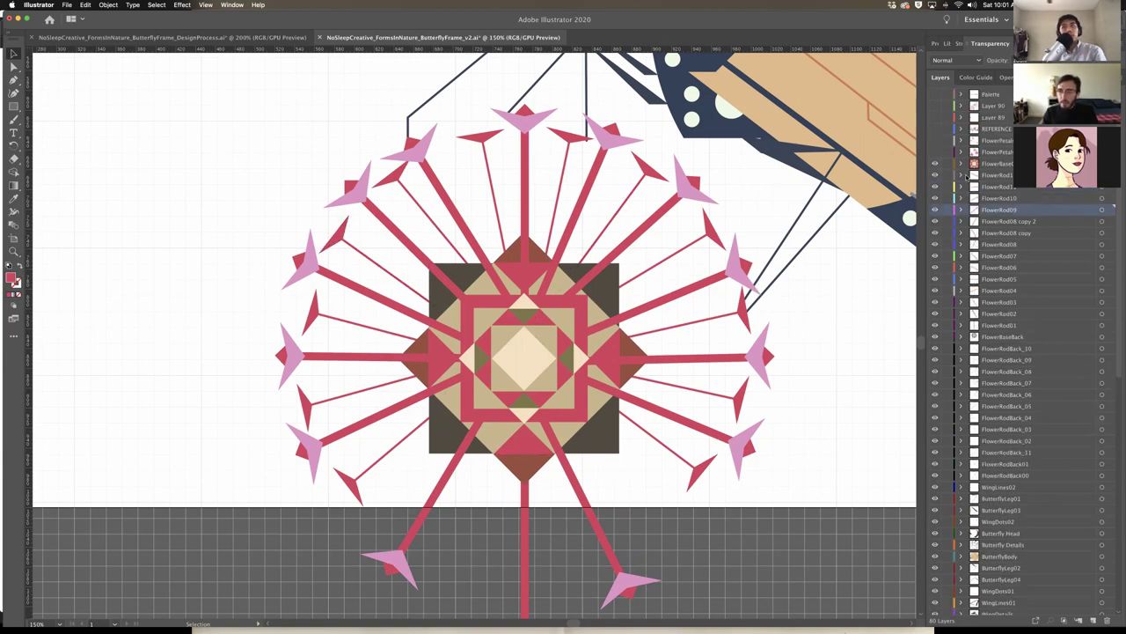
{"action": "left_click", "coordinate": [935, 152]}
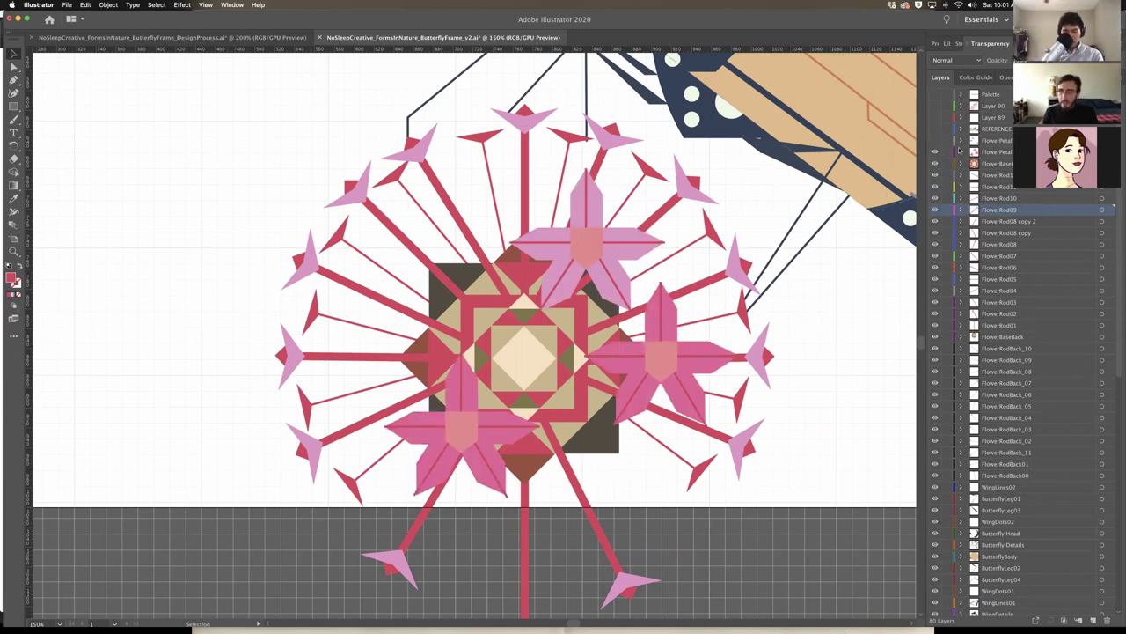
{"action": "left_click", "coordinate": [961, 153]}
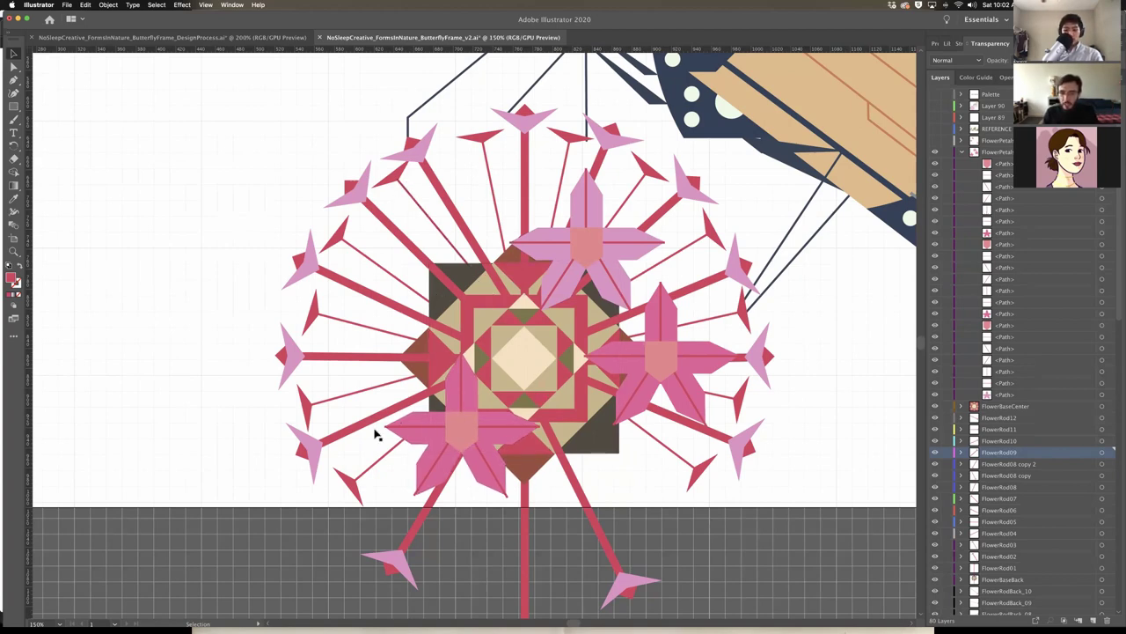
{"action": "left_click", "coordinate": [590, 254]}
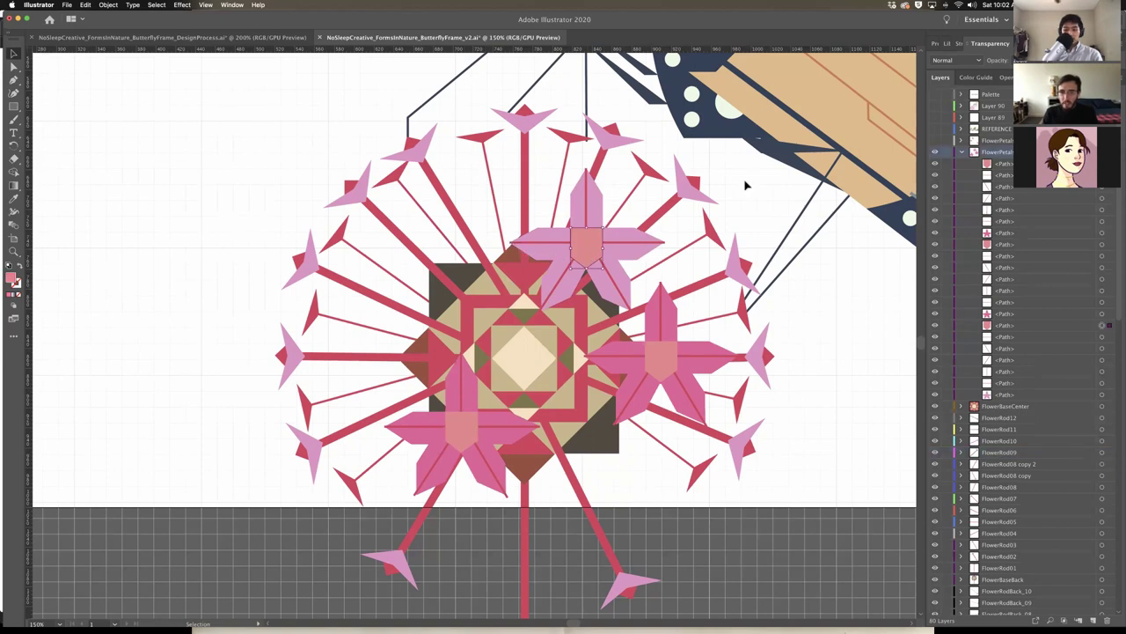
Show the second petal layer, directly below REFERENCE, with the elongated pink petals
{"action": "left_click", "coordinate": [937, 141]}
{"action": "left_click", "coordinate": [936, 142]}
{"action": "left_click", "coordinate": [936, 142]}
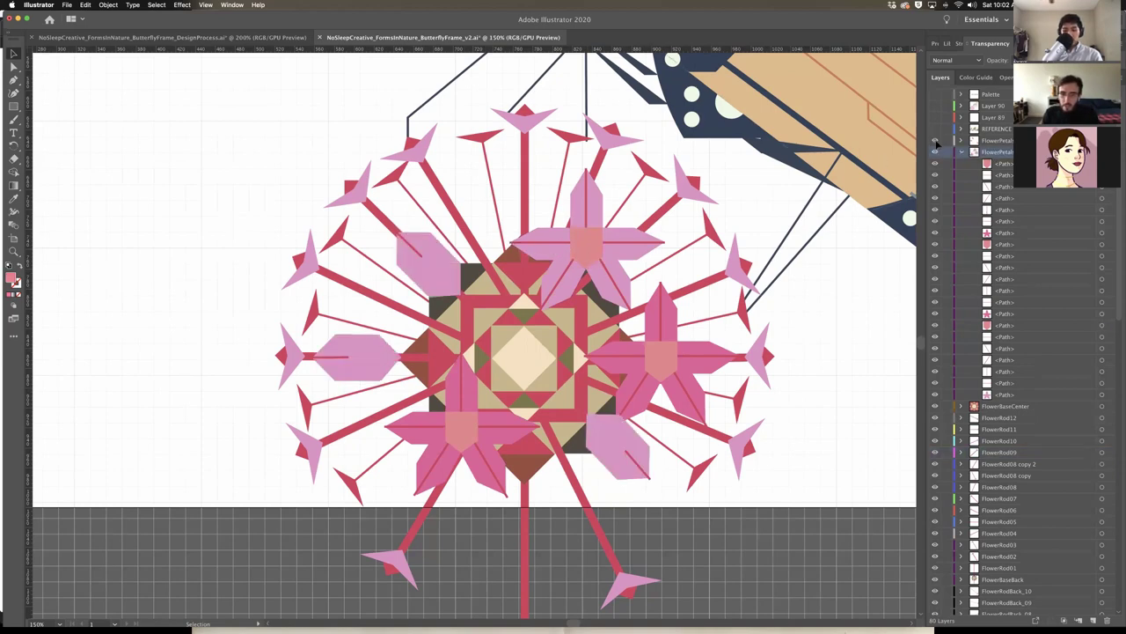
Try moving the elongated pink petal at the flower's upper left onto the empty artboard area, and undo it
{"action": "scroll", "coordinate": [440, 432], "scroll_direction": "down", "scroll_amount": 2}
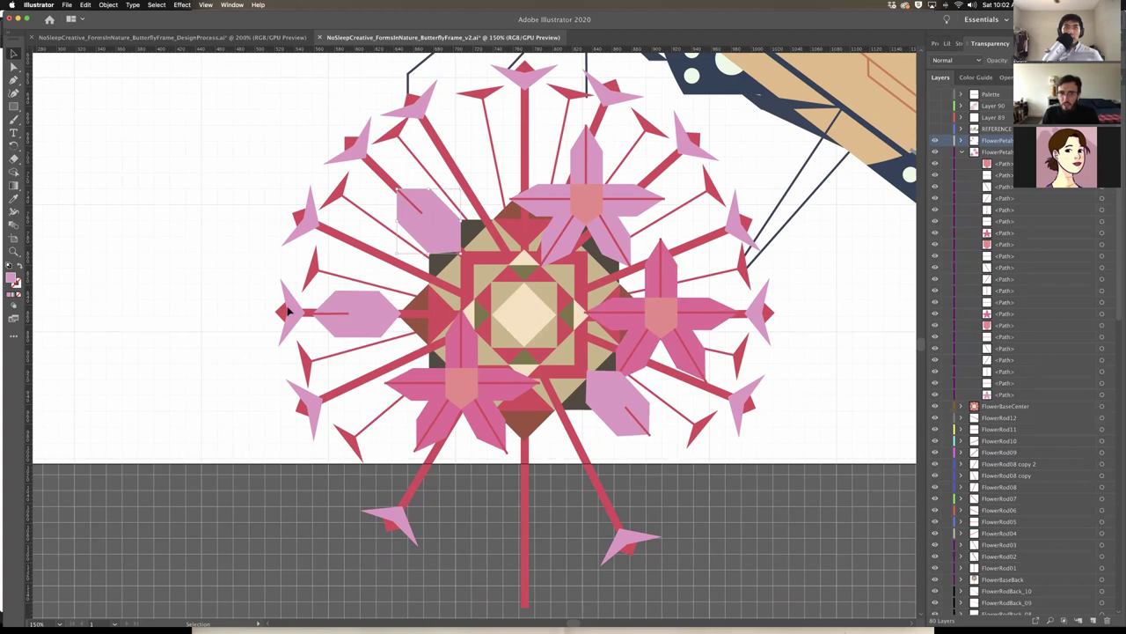
{"action": "scroll", "coordinate": [433, 253], "scroll_direction": "up", "scroll_amount": 2}
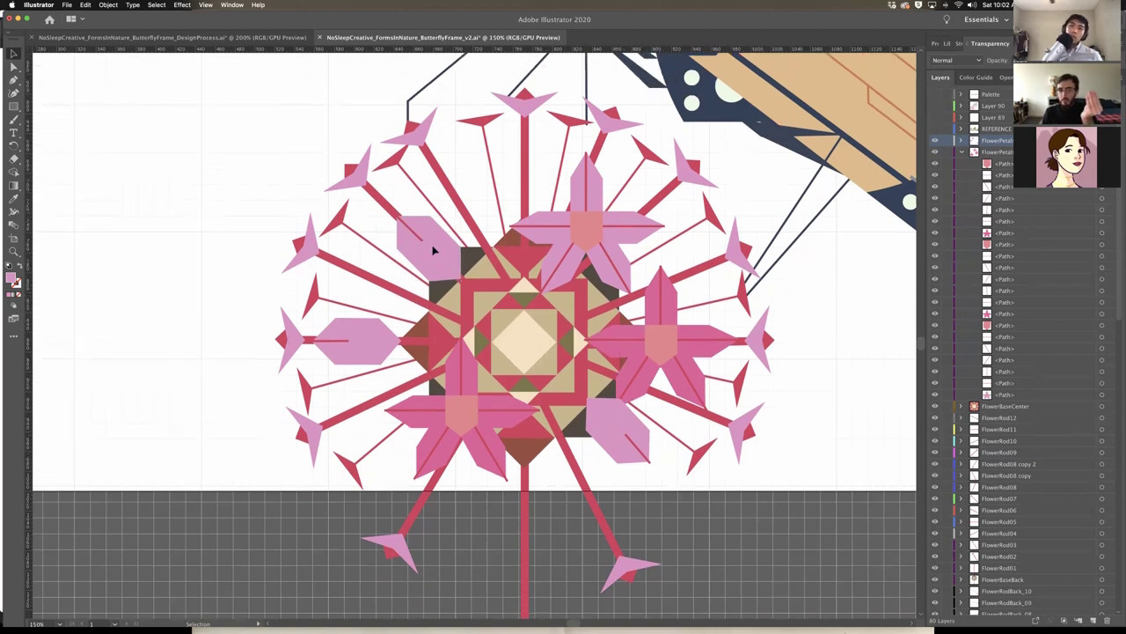
{"action": "left_click_drag", "start_coordinate": [433, 252], "coordinate": [244, 184]}
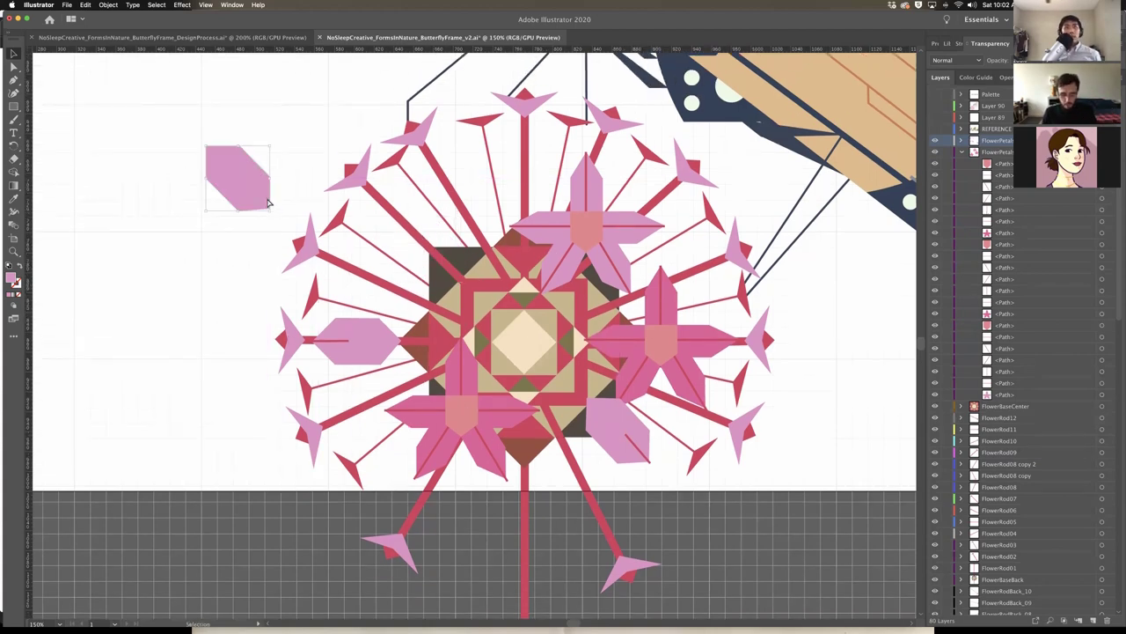
{"action": "key", "text": "ctrl+z"}
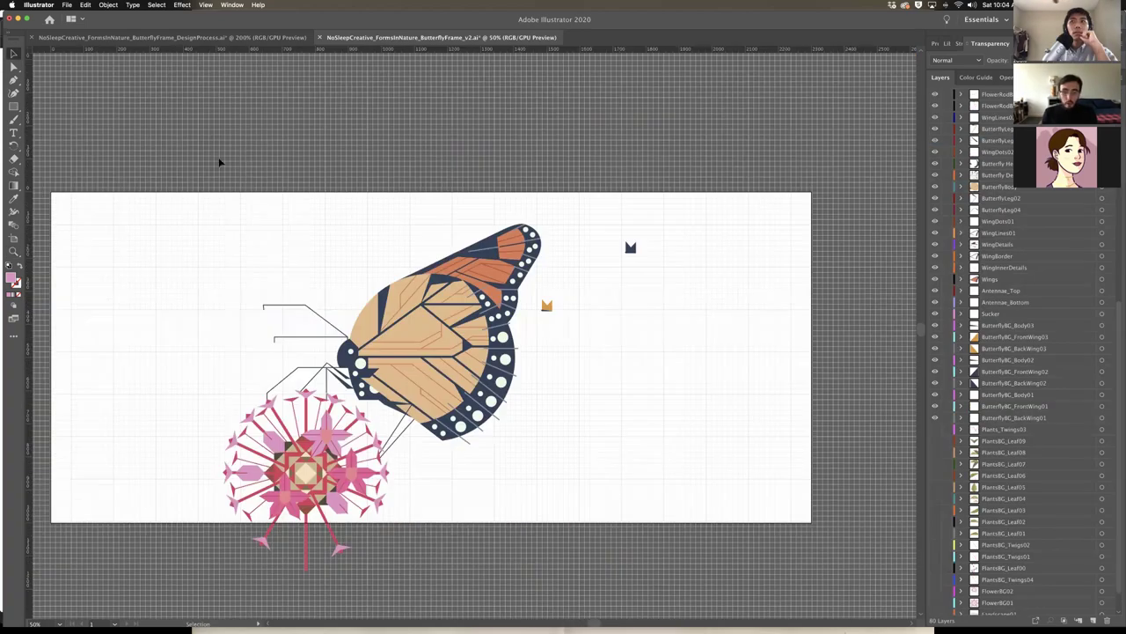
Show the background flower layers FlowerBG02 and FlowerBG01
{"action": "scroll", "coordinate": [819, 498], "scroll_direction": "down", "scroll_amount": 1}
{"action": "scroll", "coordinate": [945, 574], "scroll_direction": "down", "scroll_amount": 2}
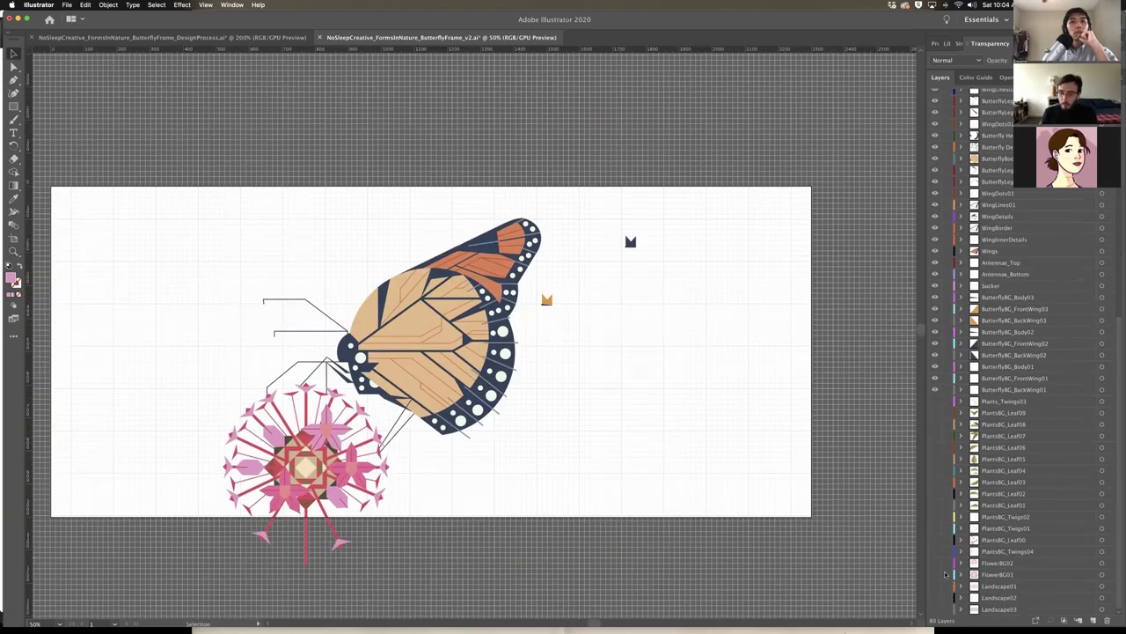
{"action": "left_click", "coordinate": [935, 564]}
{"action": "left_click", "coordinate": [935, 574]}
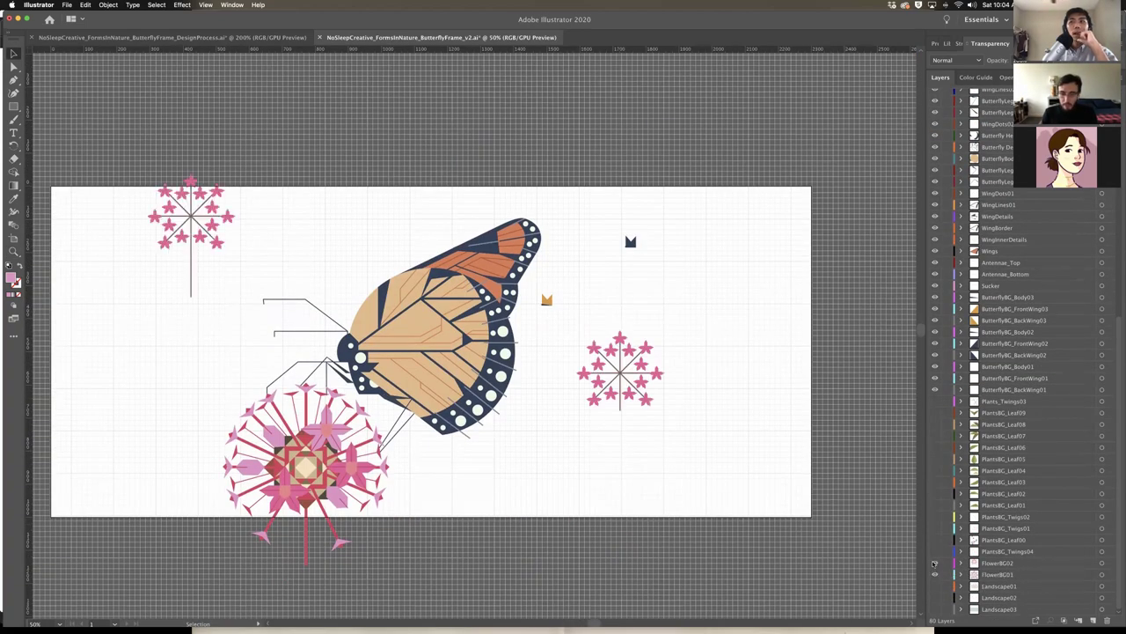
Switch to the DesignProcess document and view its whole artboard of basic shapes at 50%
{"action": "left_click", "coordinate": [172, 37]}
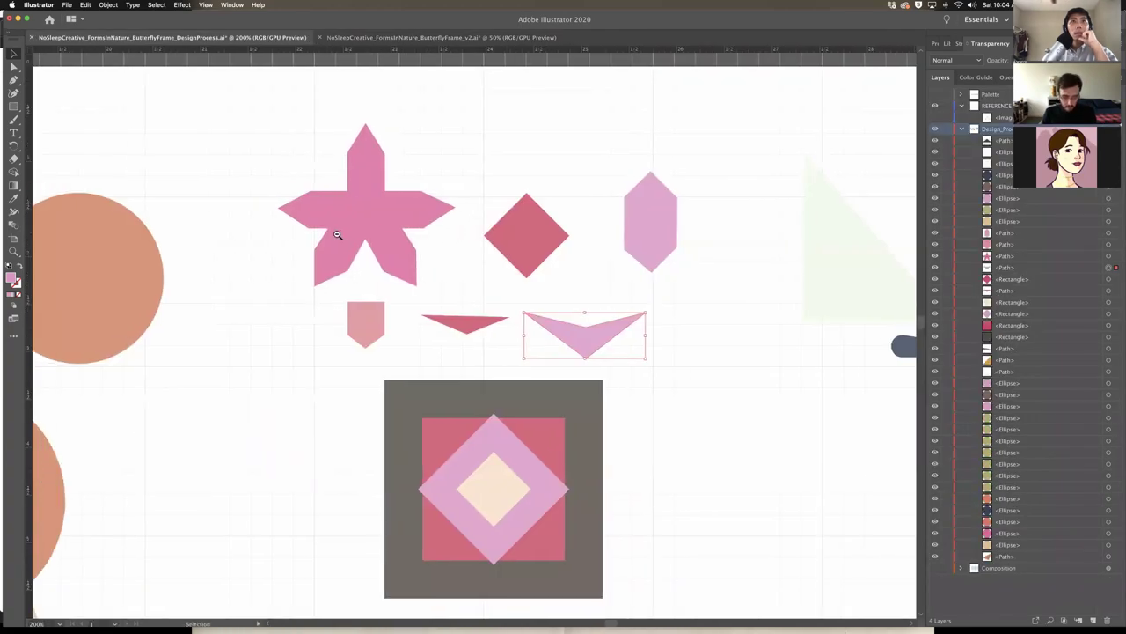
{"action": "key", "text": "z"}
{"action": "left_click", "coordinate": [337, 317], "text": "alt"}
{"action": "left_click", "coordinate": [337, 317], "text": "alt"}
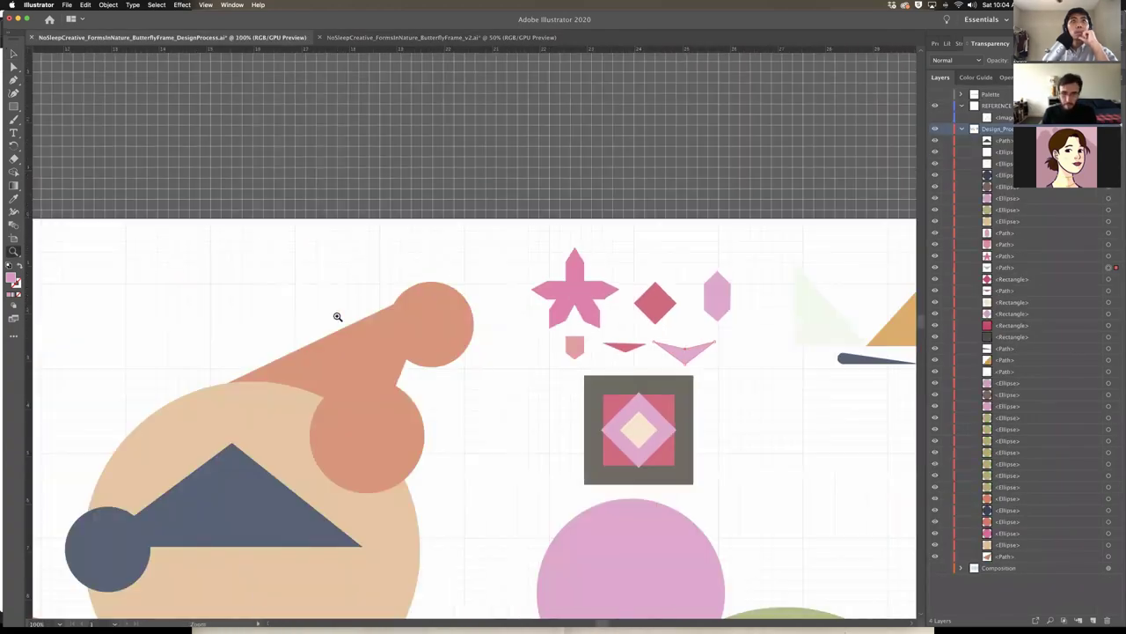
{"action": "left_click", "coordinate": [337, 317], "text": "alt"}
{"action": "left_click", "coordinate": [273, 215], "text": "alt"}
{"action": "scroll", "coordinate": [294, 129], "scroll_direction": "down", "scroll_amount": 3}
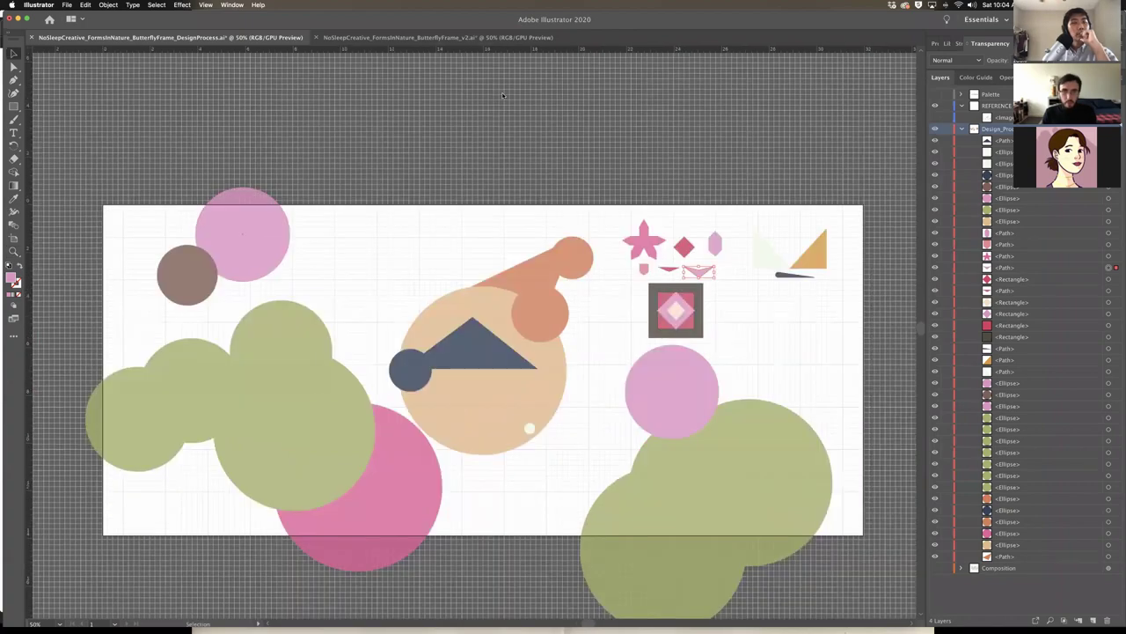
In the ButterflyFrame_v2 document, move the large flower's lower-left pink five-petal shape beside the right star-shaped flower cluster and delete it
{"action": "key", "text": "v"}
{"action": "key", "text": "ctrl+Tab"}
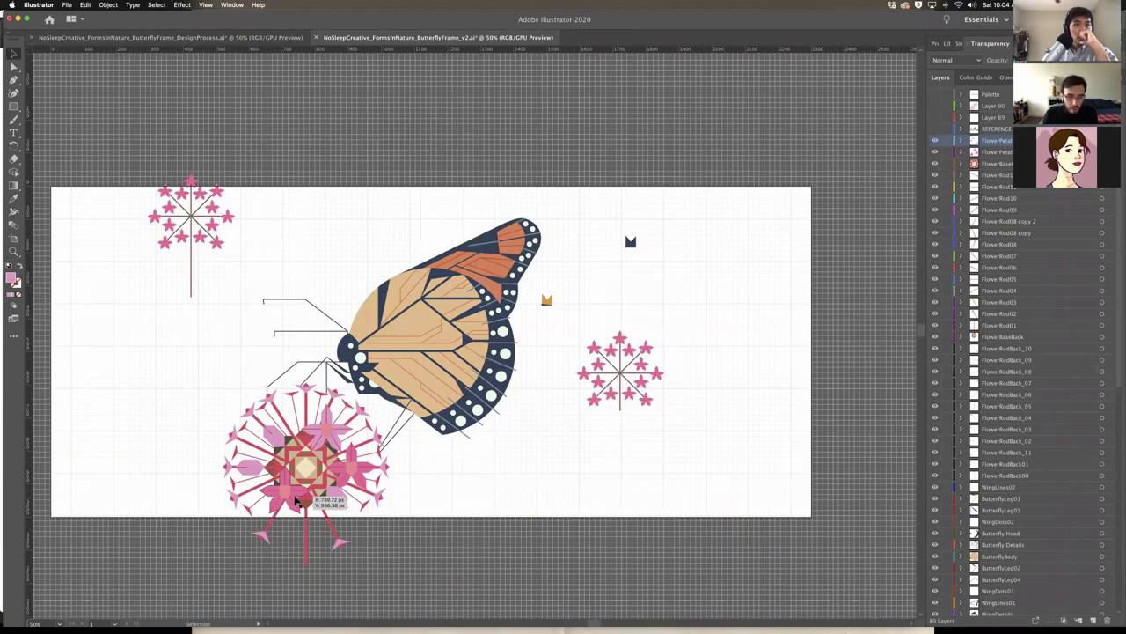
{"action": "left_click", "coordinate": [299, 498]}
{"action": "left_click_drag", "start_coordinate": [299, 498], "coordinate": [623, 387]}
{"action": "key", "text": "super+z"}
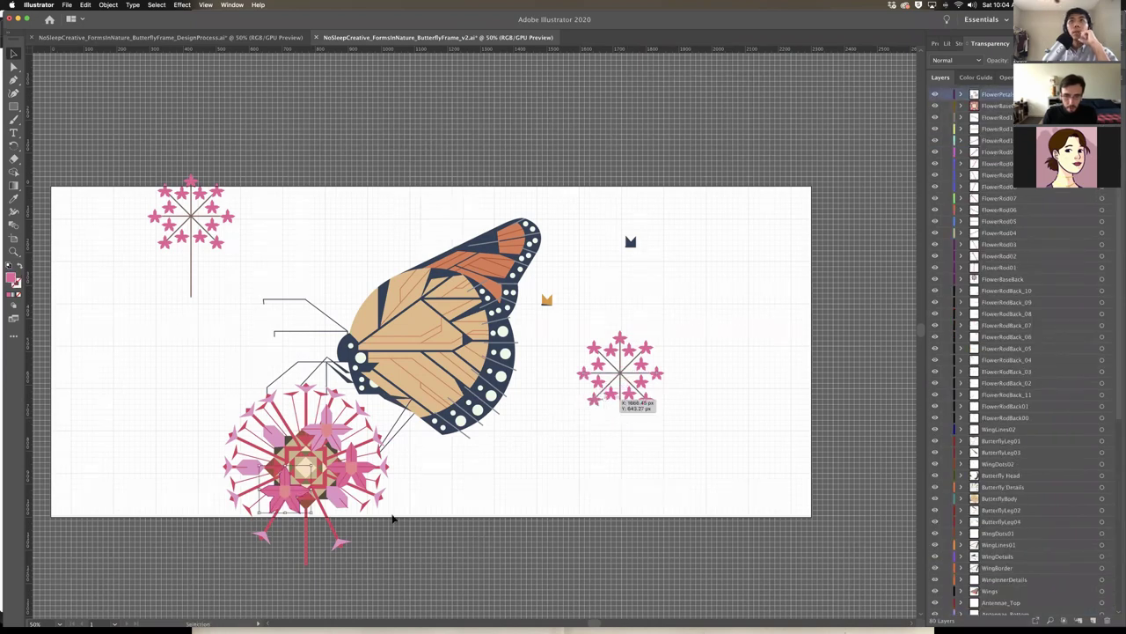
{"action": "left_click_drag", "start_coordinate": [295, 498], "coordinate": [586, 401]}
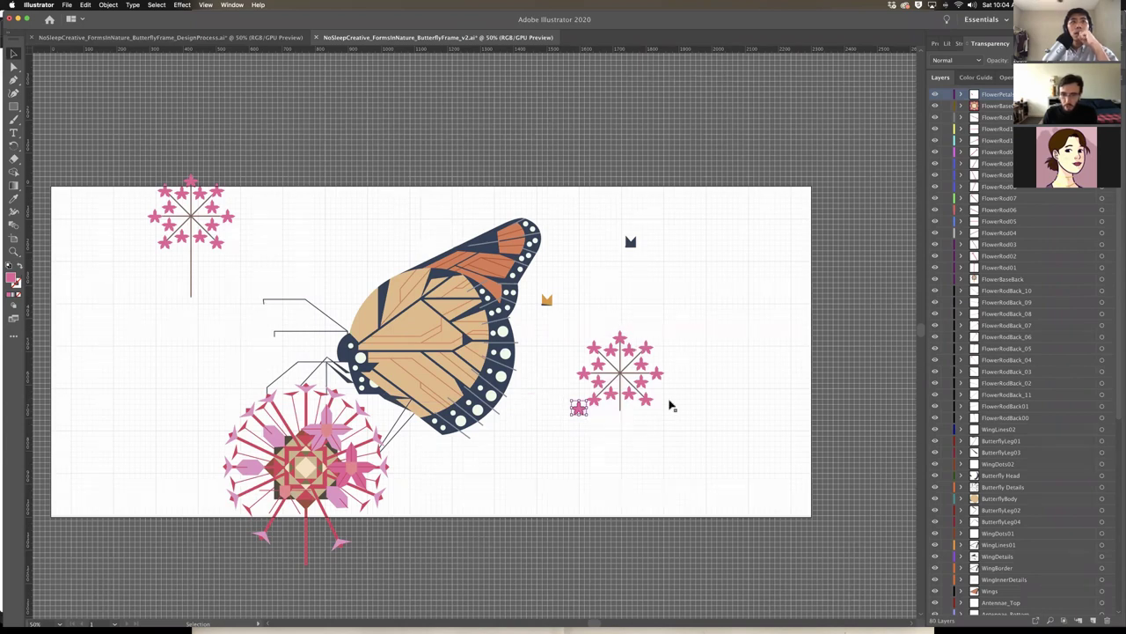
{"action": "key", "text": "super+z"}
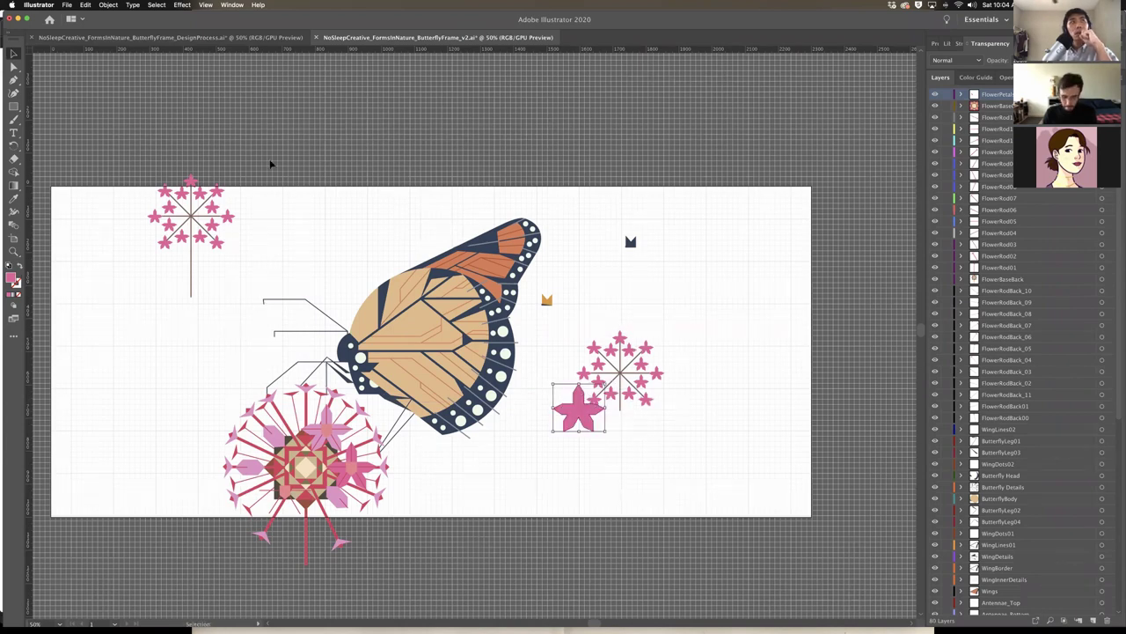
{"action": "key", "text": "Delete"}
Examine the right star-shaped flower cluster up close at 150%, then return to a wider view of the butterfly frame
{"action": "key", "text": "z"}
{"action": "left_click", "coordinate": [641, 394]}
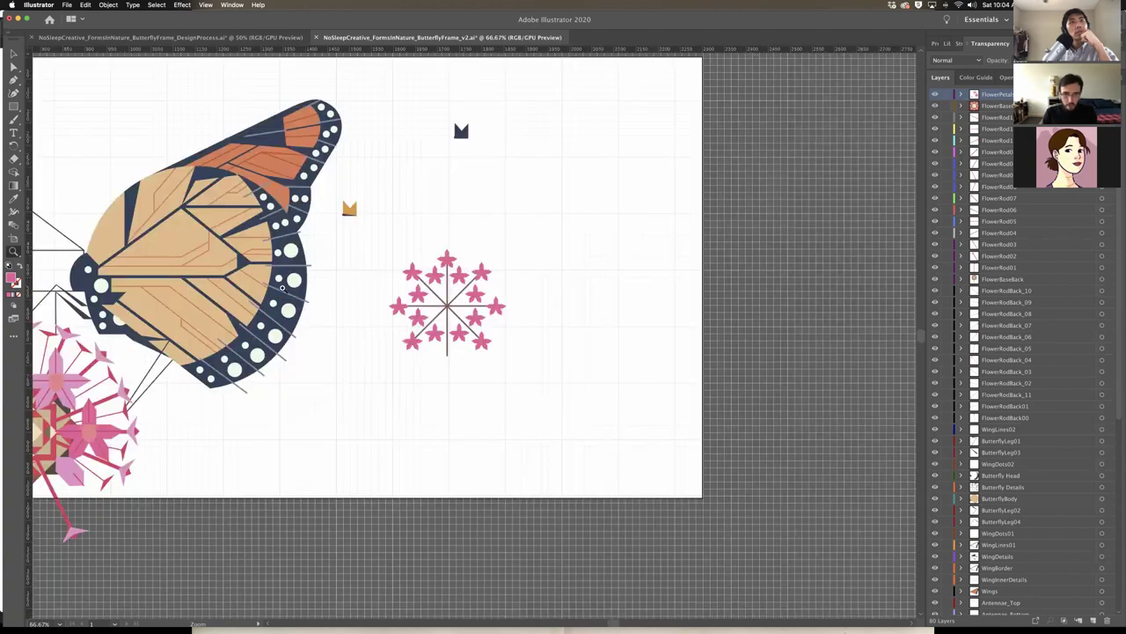
{"action": "left_click", "coordinate": [467, 308]}
{"action": "left_click", "coordinate": [467, 306]}
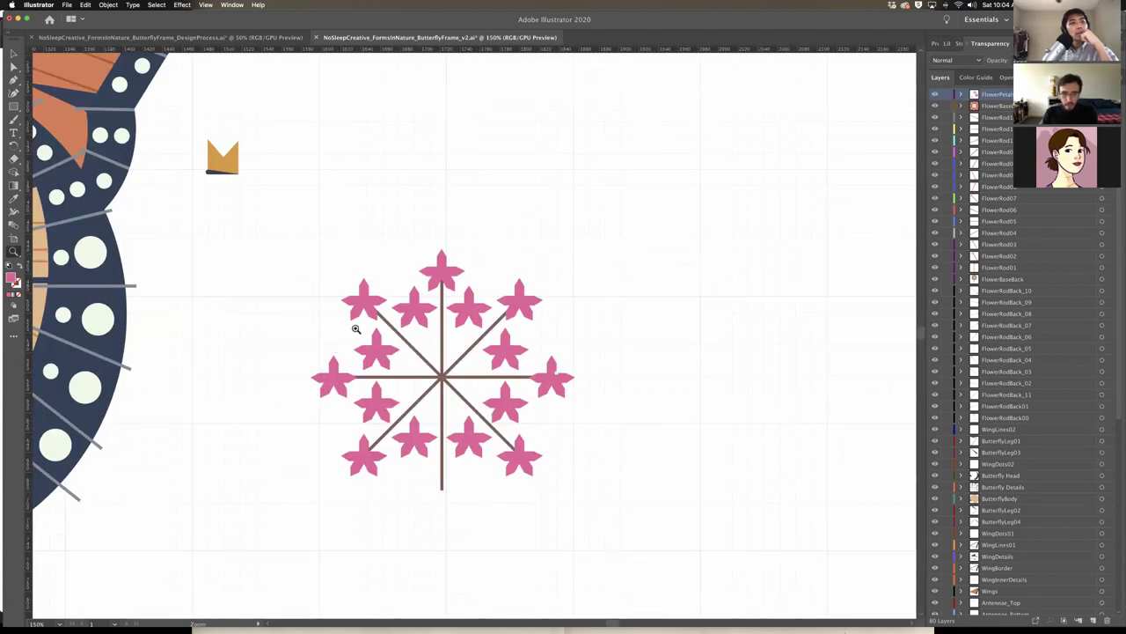
{"action": "scroll", "coordinate": [654, 498], "scroll_direction": "left", "scroll_amount": 5}
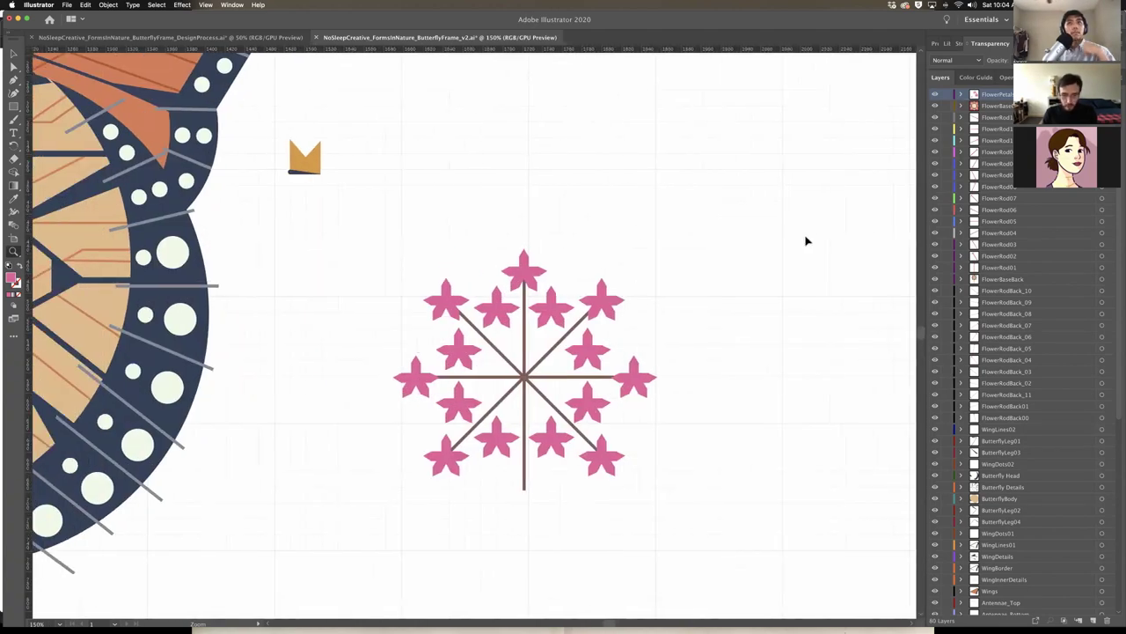
{"action": "left_click", "coordinate": [425, 316], "text": "alt"}
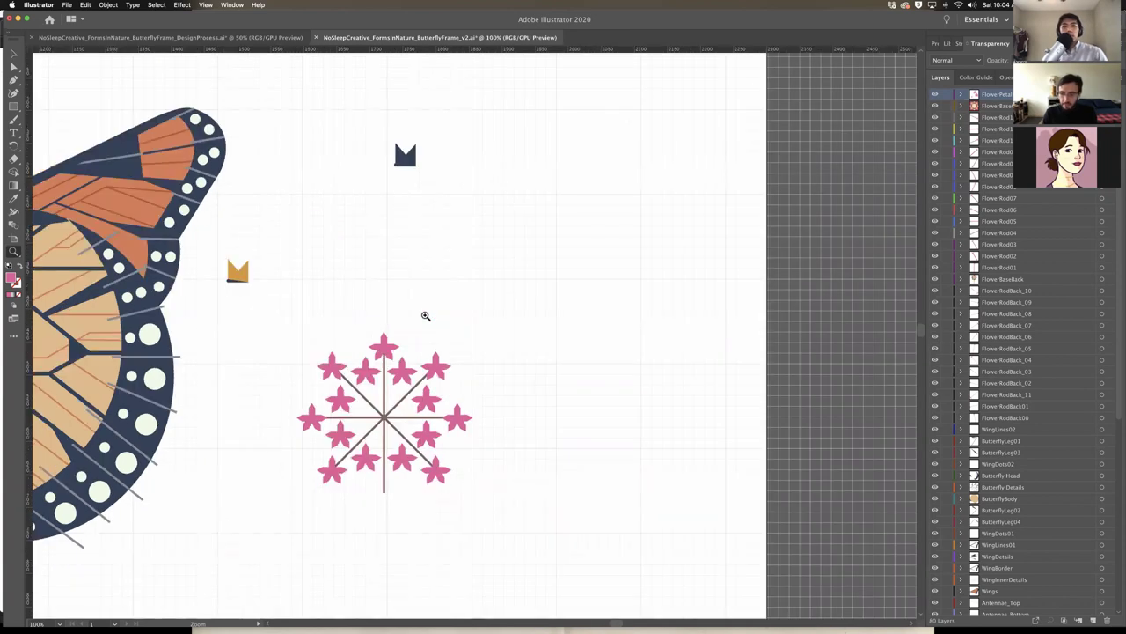
{"action": "left_click", "coordinate": [425, 316], "text": "alt"}
{"action": "scroll", "coordinate": [425, 316], "scroll_direction": "left", "scroll_amount": 10}
Show the twig layers Plants_Twings03, PlantsBG_Twigs02 and PlantsBG_Twigs01
{"action": "scroll", "coordinate": [956, 407], "scroll_direction": "down", "scroll_amount": 8}
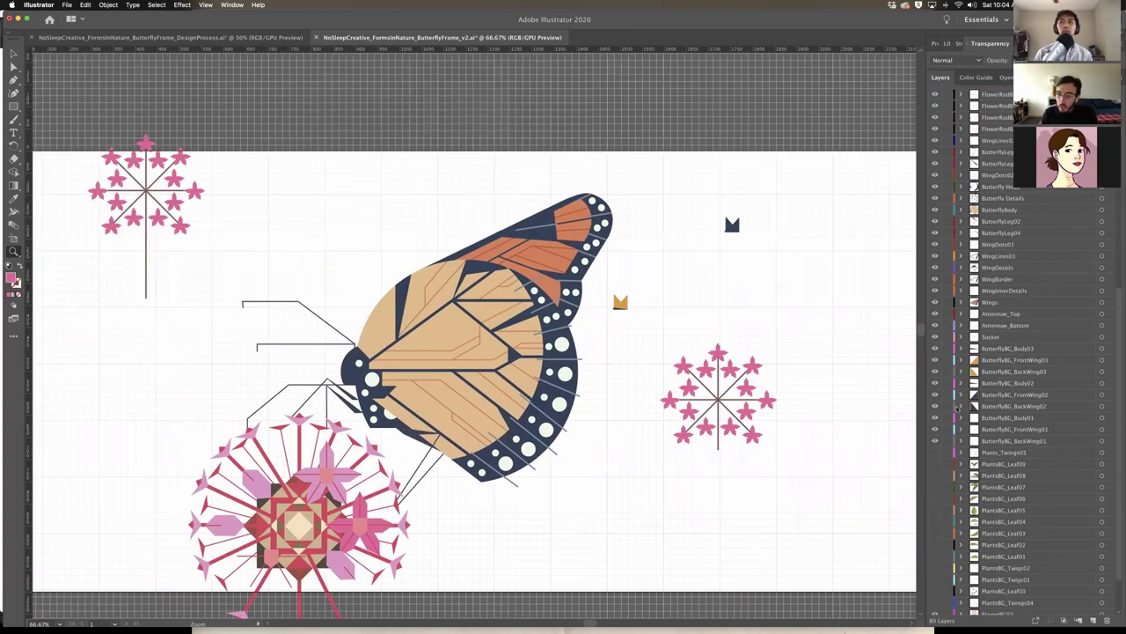
{"action": "scroll", "coordinate": [957, 409], "scroll_direction": "down", "scroll_amount": 3}
{"action": "scroll", "coordinate": [676, 419], "scroll_direction": "left", "scroll_amount": 4}
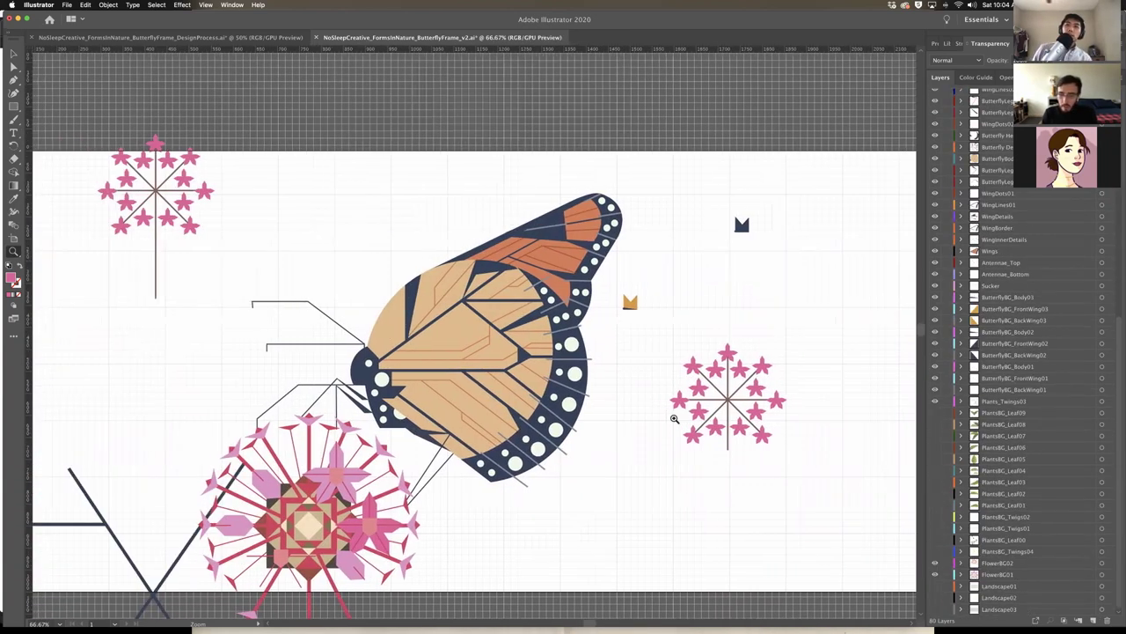
{"action": "scroll", "coordinate": [623, 392], "scroll_direction": "down", "scroll_amount": 5}
{"action": "key", "text": "super+minus"}
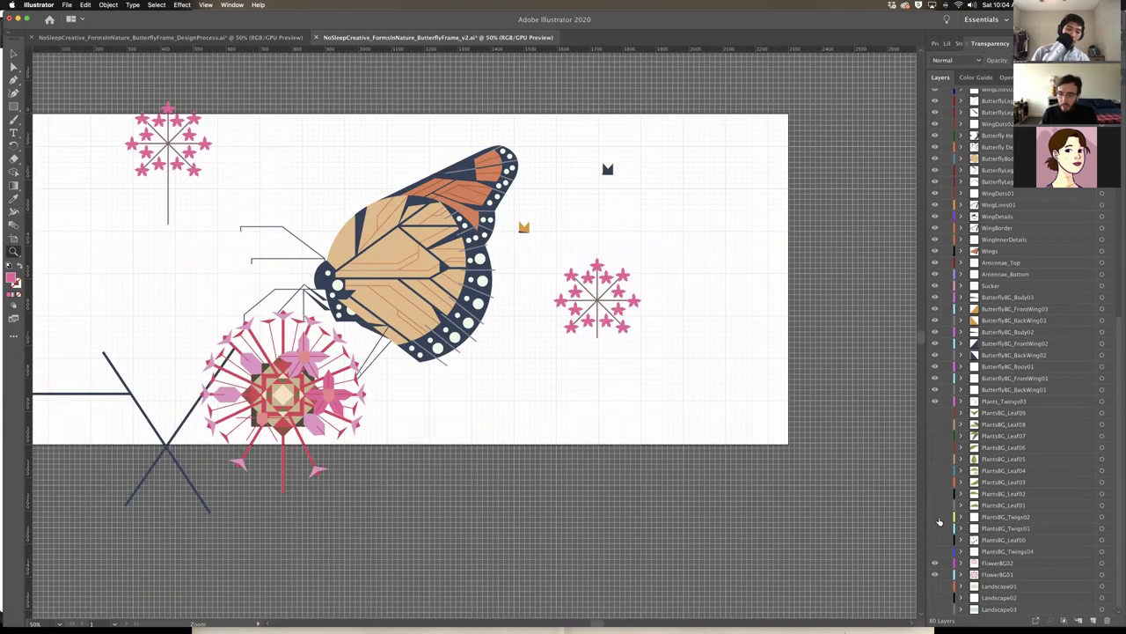
{"action": "left_click", "coordinate": [934, 528]}
{"action": "scroll", "coordinate": [673, 301], "scroll_direction": "left", "scroll_amount": 2}
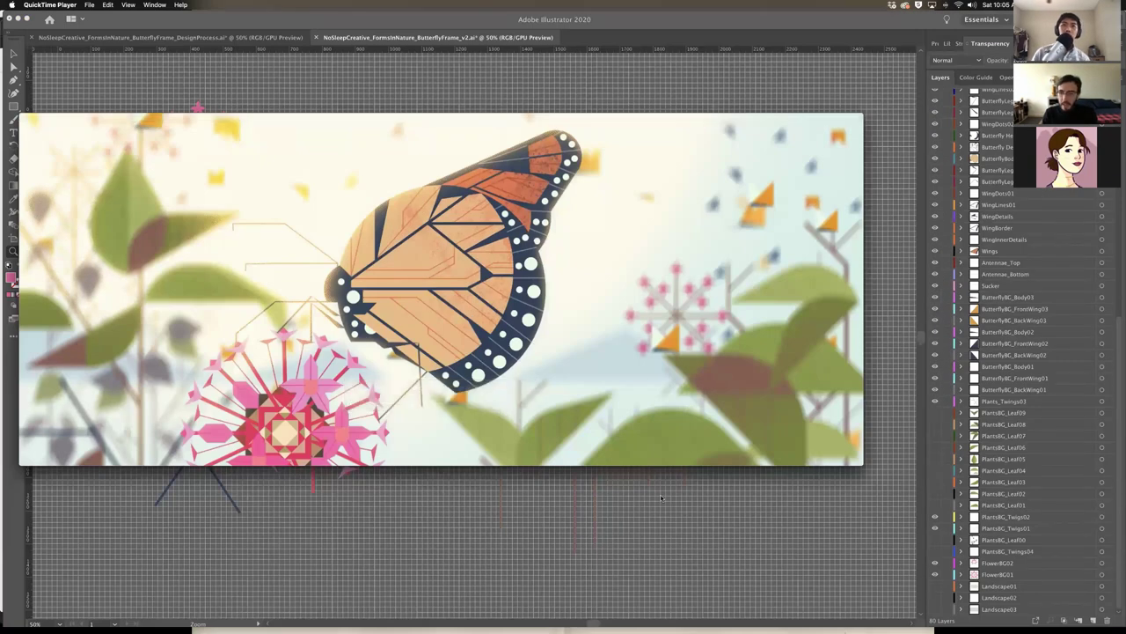
Show the leaf layers PlantsBG_Leaf09, PlantsBG_Leaf08 and PlantsBG_Leaf07
{"action": "left_click", "coordinate": [936, 415]}
{"action": "left_click", "coordinate": [936, 413]}
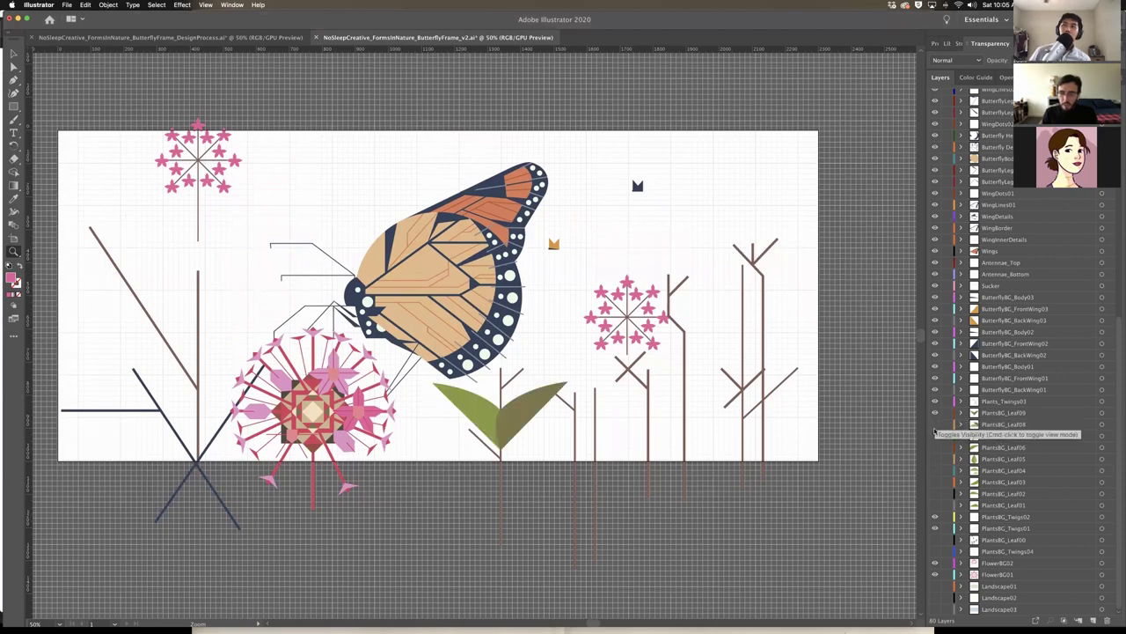
{"action": "left_click", "coordinate": [935, 424]}
{"action": "left_click", "coordinate": [935, 436]}
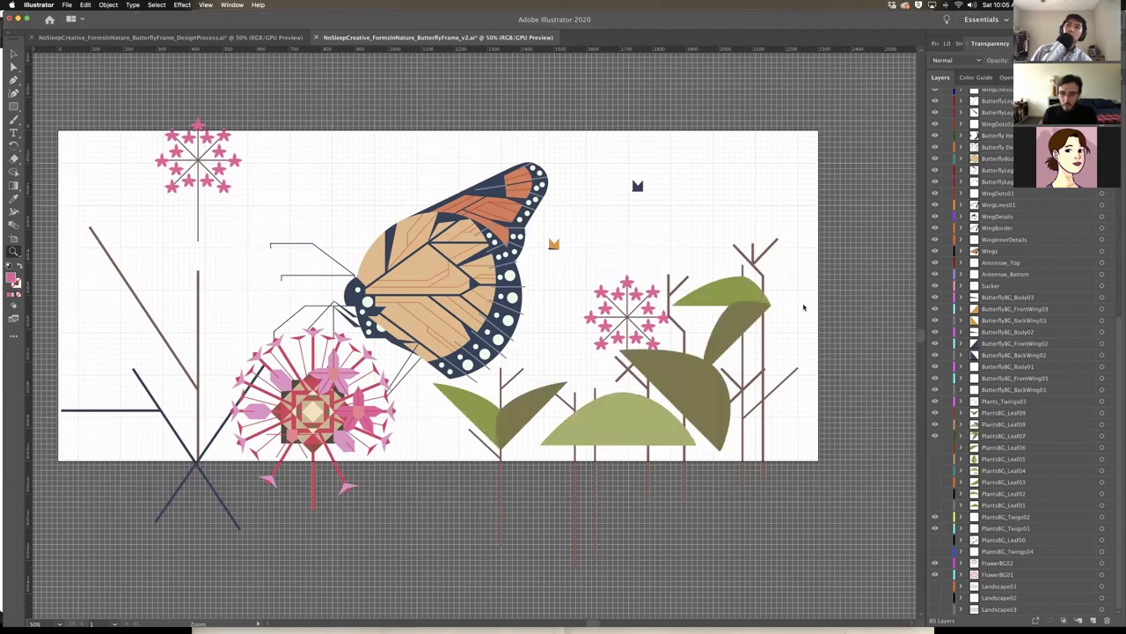
Copy the four overlapping green circles on the left of the DesignProcess artboard and paste them into the ButterflyFrame_v2 document
{"action": "key", "text": "v"}
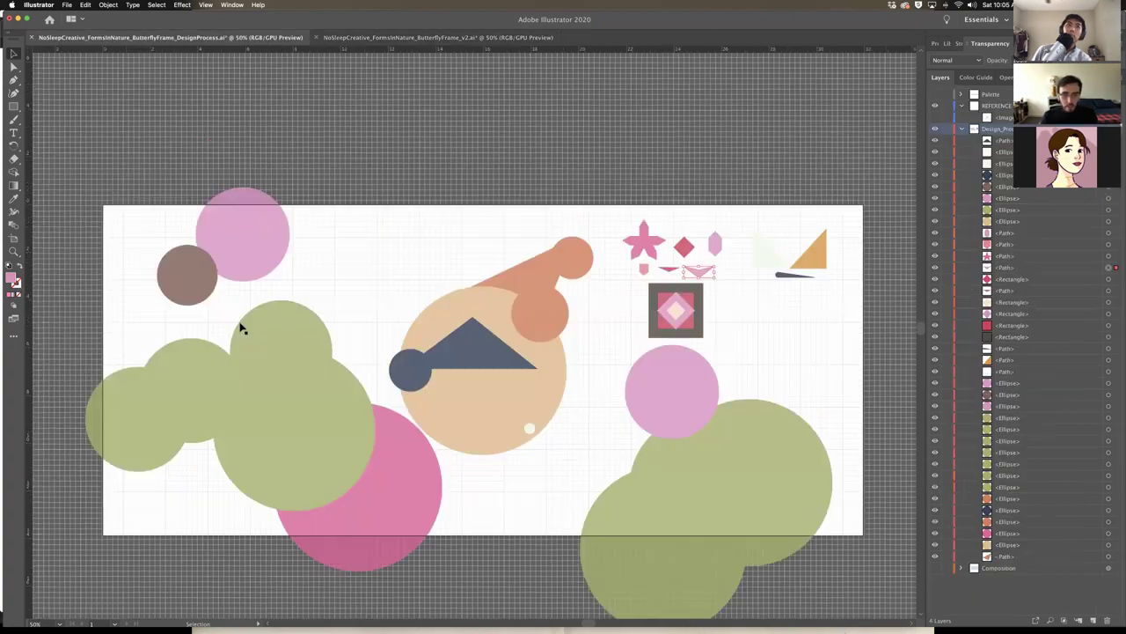
{"action": "left_click", "coordinate": [296, 327]}
{"action": "left_click_drag", "start_coordinate": [369, 287], "coordinate": [139, 407]}
{"action": "left_click_drag", "start_coordinate": [83, 320], "coordinate": [359, 398]}
{"action": "key", "text": "super+c"}
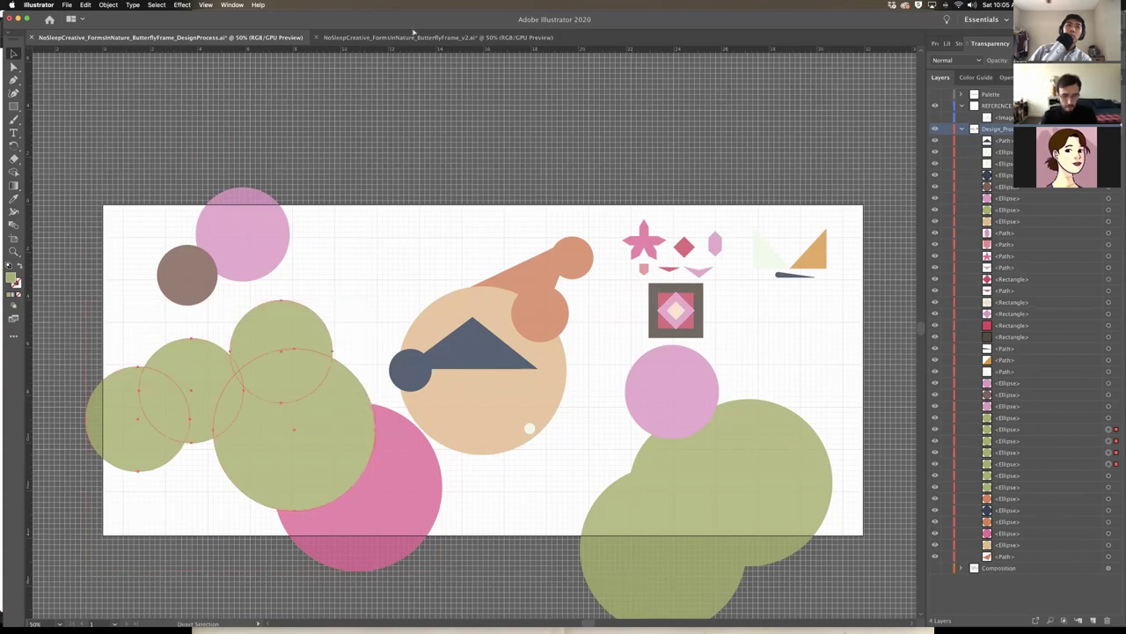
{"action": "key", "text": "ctrl+Tab"}
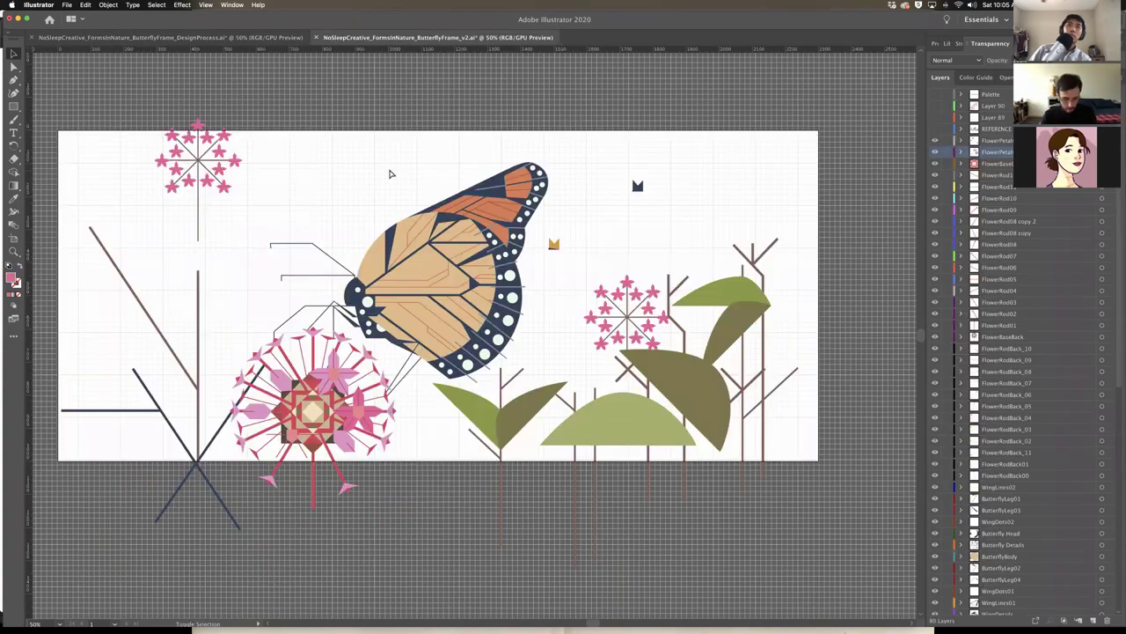
{"action": "key", "text": "ctrl+v"}
{"action": "scroll", "coordinate": [246, 309], "scroll_direction": "left", "scroll_amount": 2}
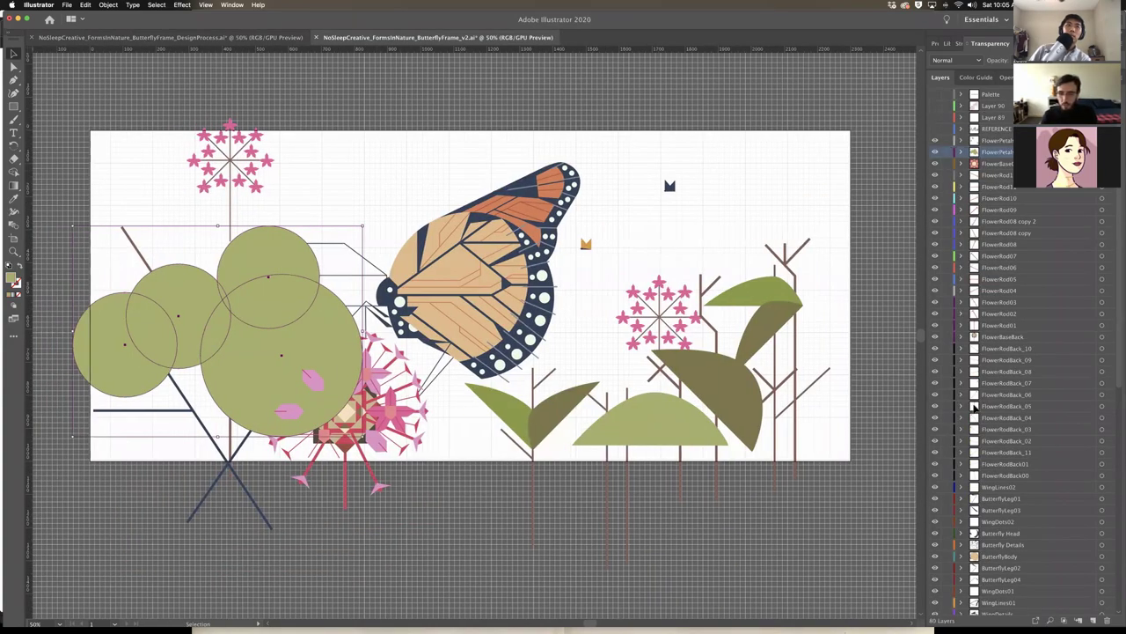
Show the remaining green leaf layers from PlantsBG_Leaf06 down to PlantsBG_Leaf01
{"action": "scroll", "coordinate": [1012, 453], "scroll_direction": "down", "scroll_amount": 10}
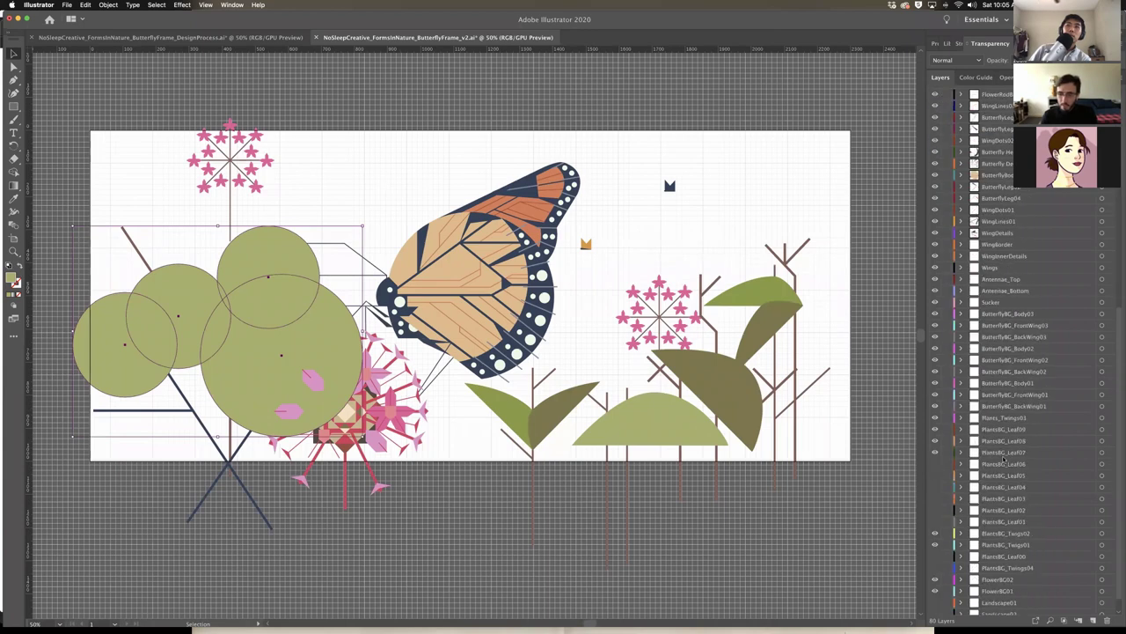
{"action": "left_click_drag", "start_coordinate": [936, 475], "coordinate": [935, 509]}
{"action": "scroll", "coordinate": [354, 188], "scroll_direction": "left", "scroll_amount": 3}
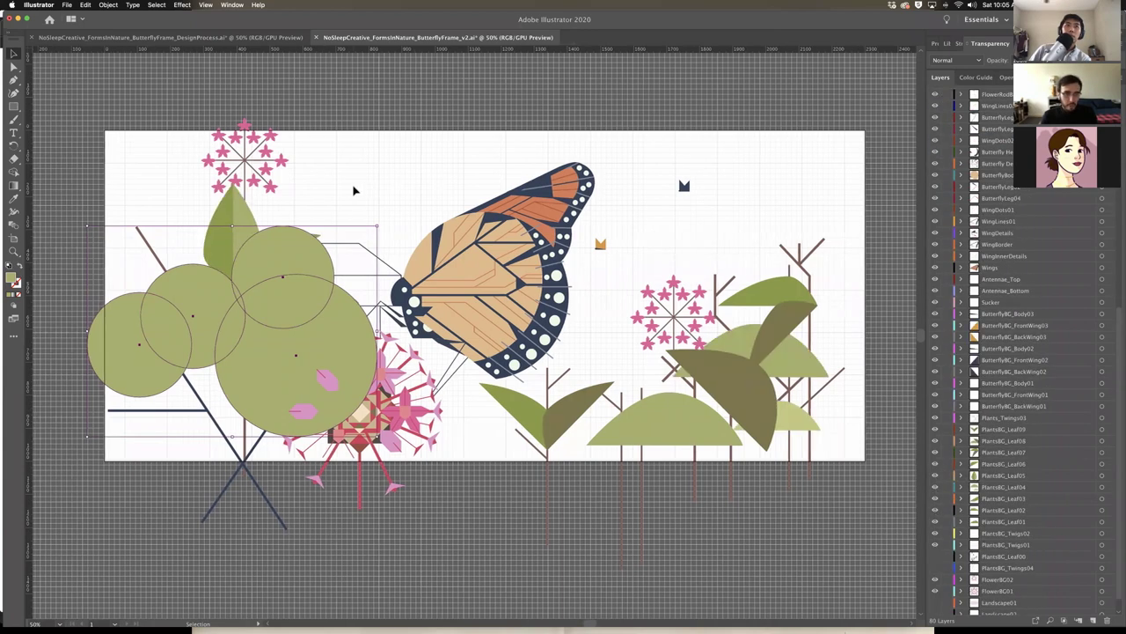
Select the four pasted green circles and lower their opacity to compare them with the leaves underneath
{"action": "left_click", "coordinate": [284, 302]}
{"action": "left_click", "coordinate": [209, 317], "text": "shift"}
{"action": "left_click", "coordinate": [166, 332], "text": "shift"}
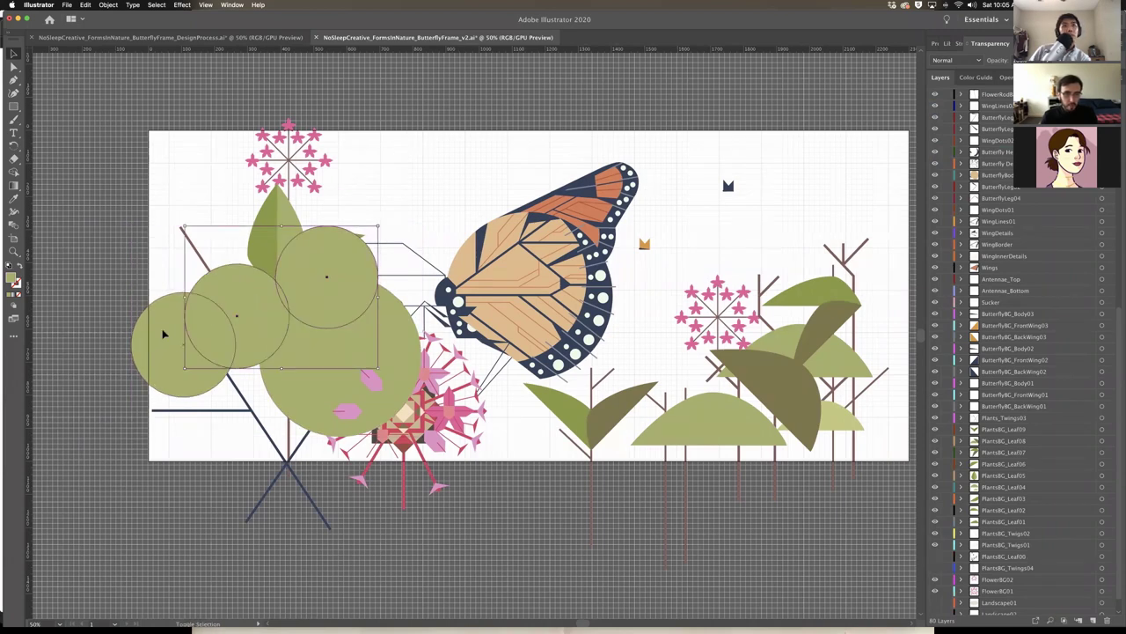
{"action": "left_click", "coordinate": [395, 344], "text": "shift"}
{"action": "left_click", "coordinate": [1047, 60]}
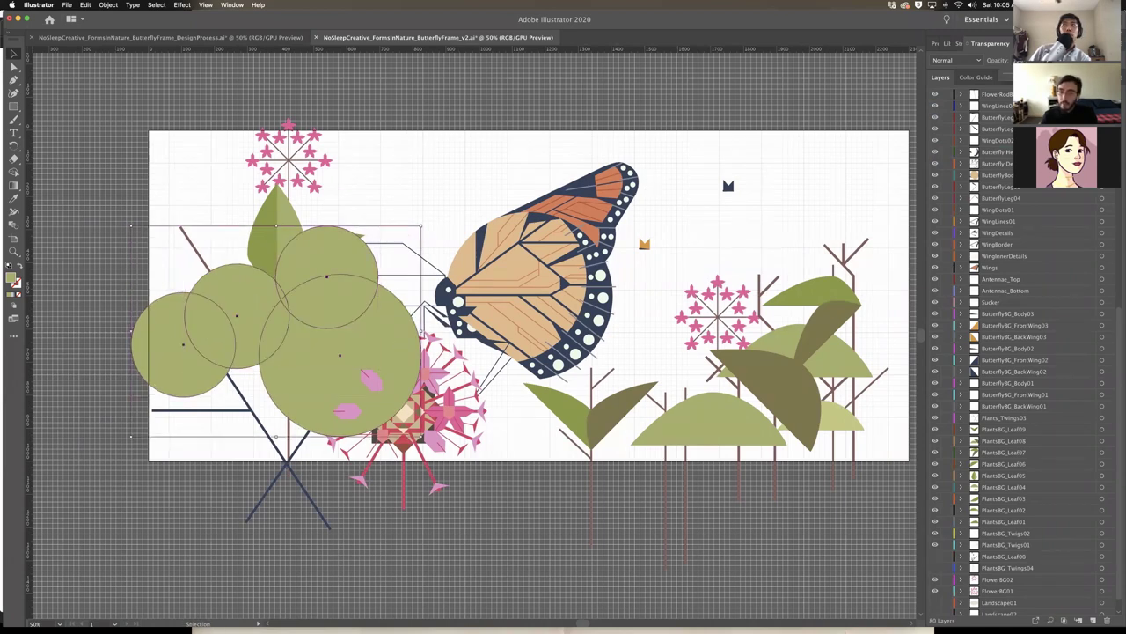
{"action": "left_click_drag", "start_coordinate": [1054, 77], "coordinate": [1012, 76]}
{"action": "scroll", "coordinate": [608, 148], "scroll_direction": "left", "scroll_amount": 3}
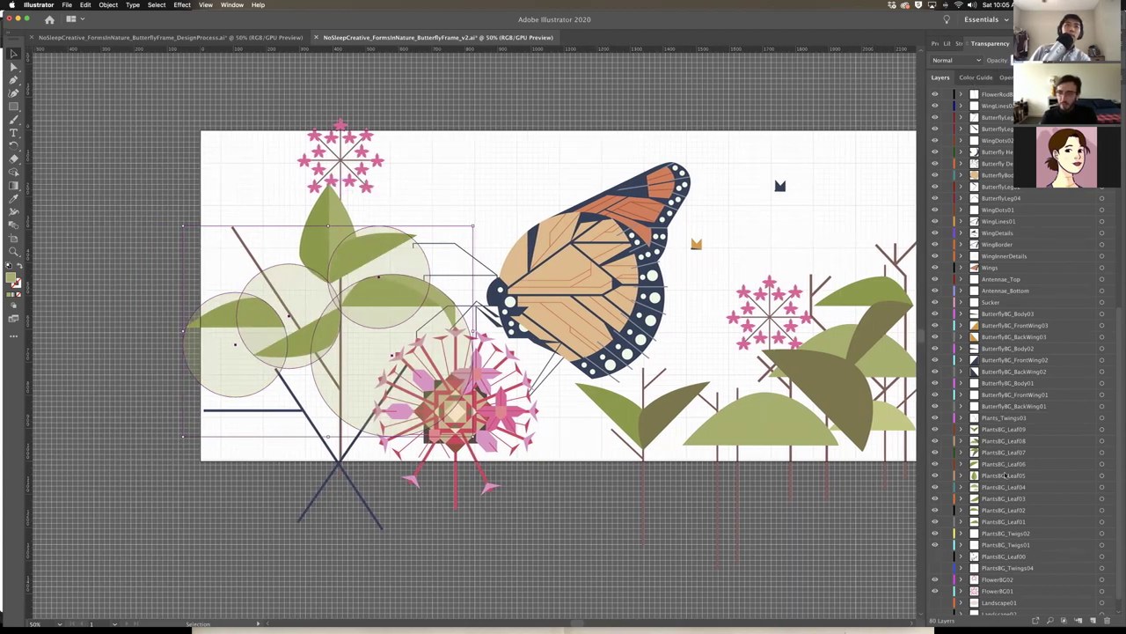
Hide the second petal layer that holds the pasted circles, and show the PlantsBG_Leaf00 layer with the small leaves
{"action": "scroll", "coordinate": [1005, 352], "scroll_direction": "up", "scroll_amount": 10}
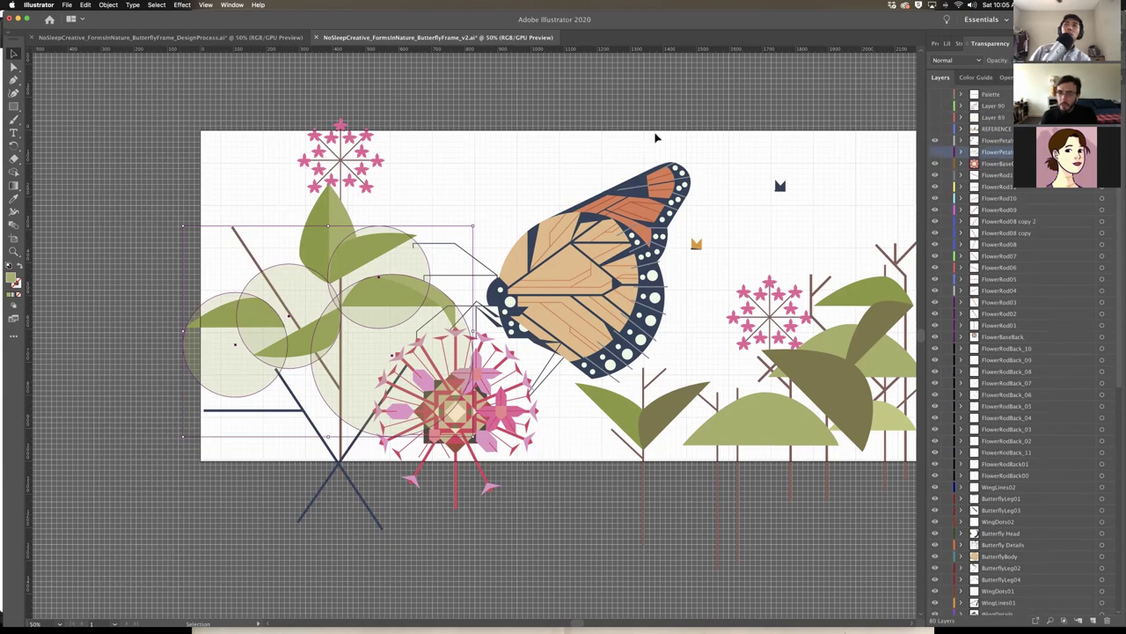
{"action": "key", "text": "Delete"}
{"action": "scroll", "coordinate": [949, 574], "scroll_direction": "down", "scroll_amount": 10}
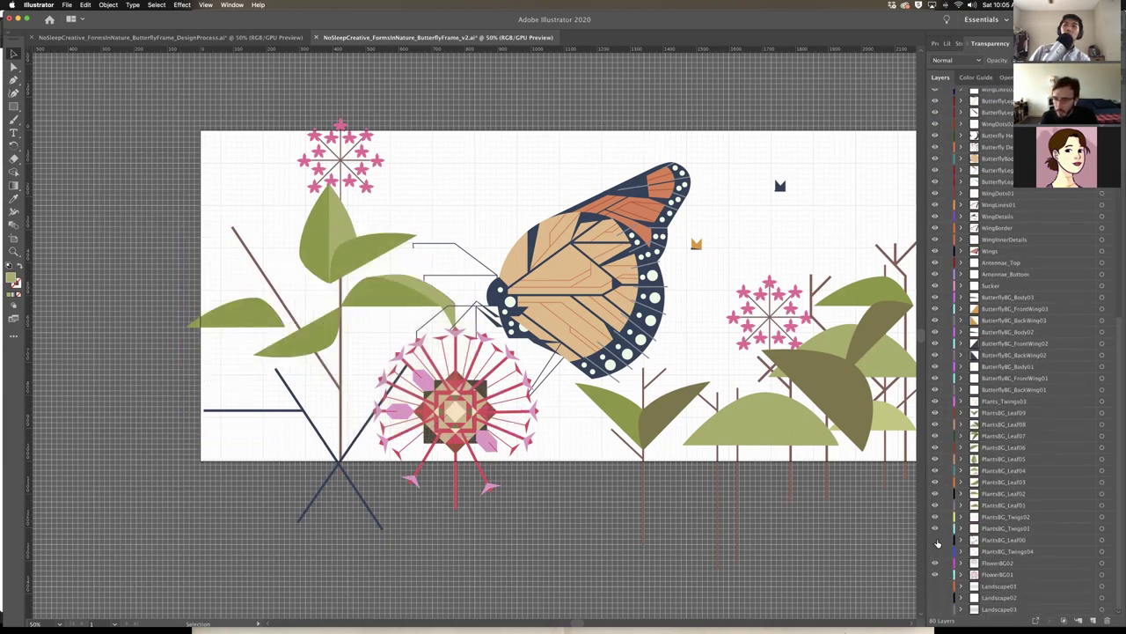
{"action": "left_click", "coordinate": [936, 540]}
{"action": "scroll", "coordinate": [273, 308], "scroll_direction": "left", "scroll_amount": 2}
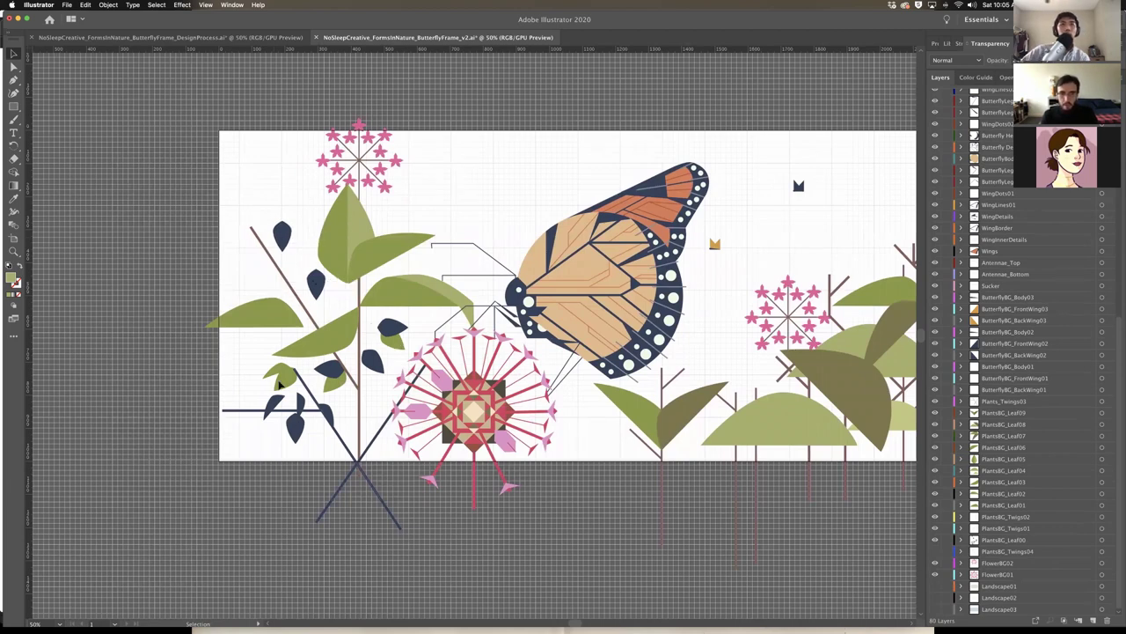
Show the PlantsBG_Twings04 layer and look over the stems across the artboard
{"action": "left_click", "coordinate": [934, 553]}
{"action": "scroll", "coordinate": [749, 507], "scroll_direction": "left", "scroll_amount": 2}
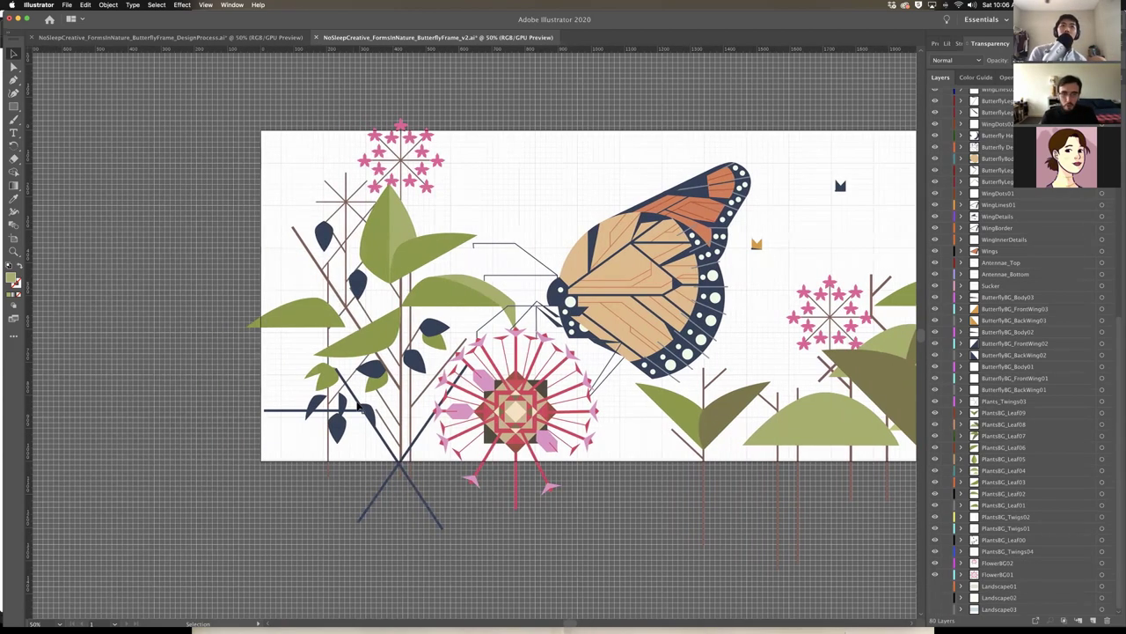
{"action": "scroll", "coordinate": [623, 427], "scroll_direction": "right", "scroll_amount": 3}
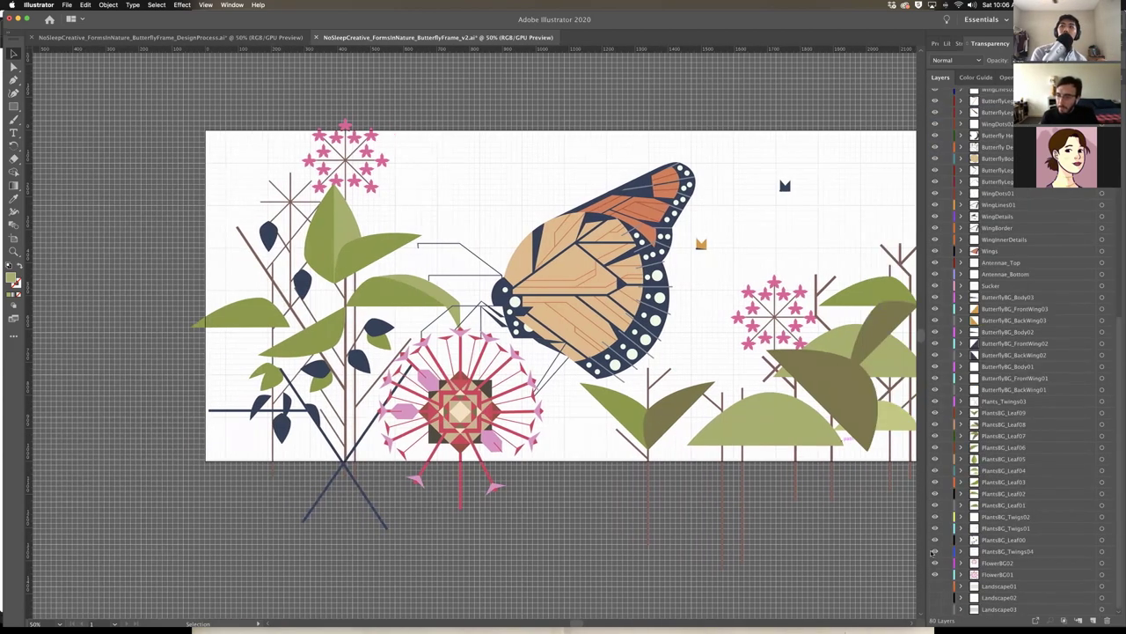
{"action": "scroll", "coordinate": [695, 543], "scroll_direction": "right", "scroll_amount": 4}
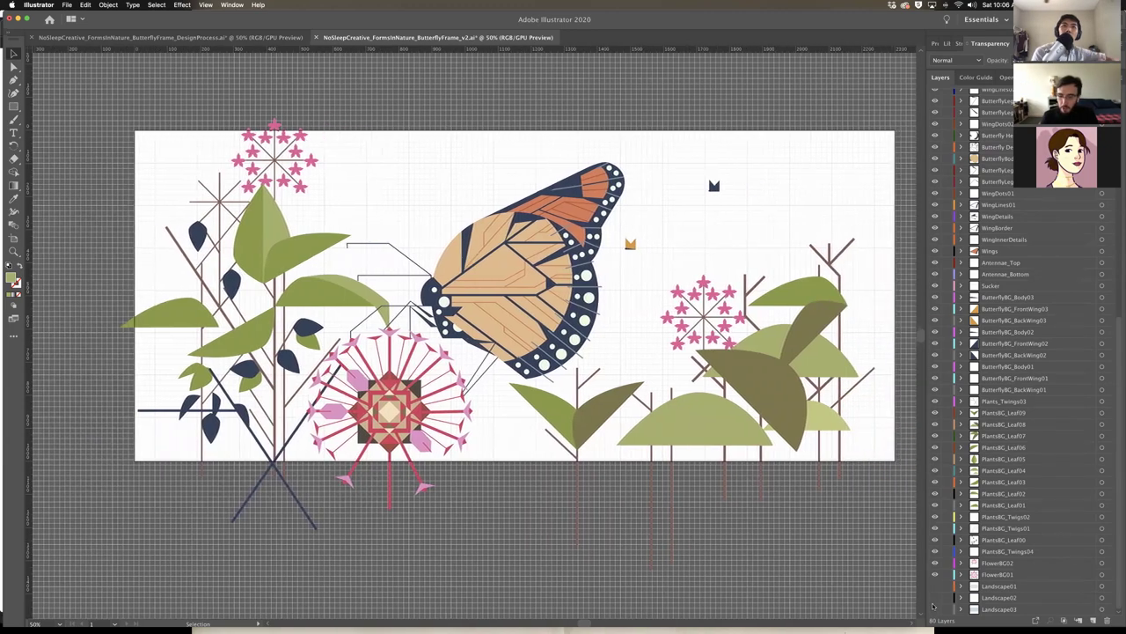
Show the background layers Landscape03, Landscape02 and Landscape01
{"action": "left_click", "coordinate": [936, 610]}
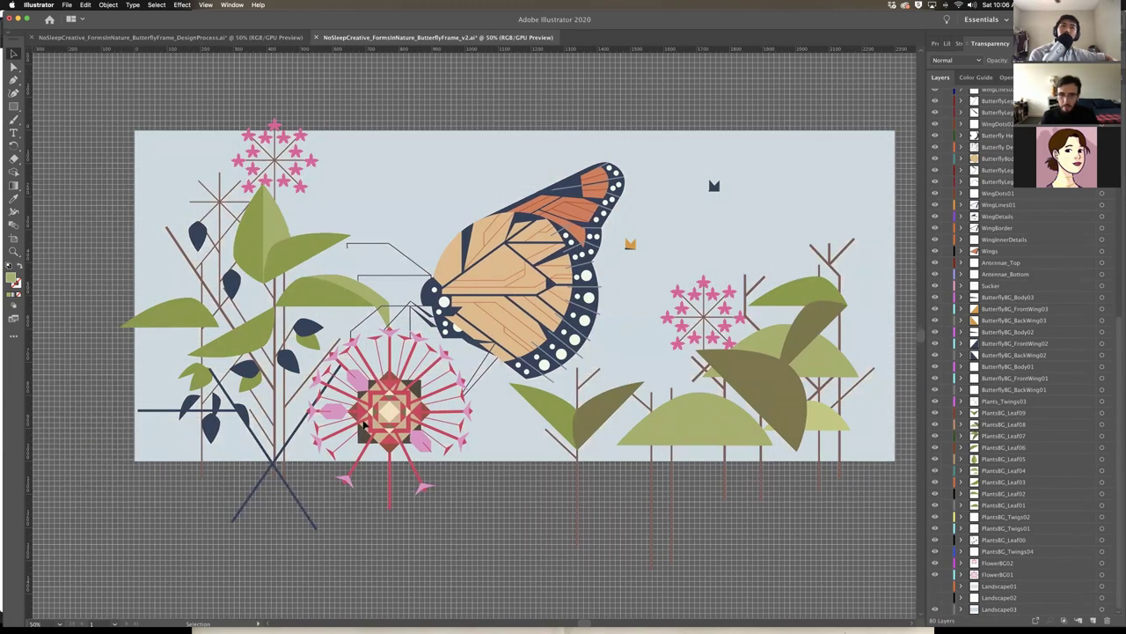
{"action": "left_click", "coordinate": [936, 597]}
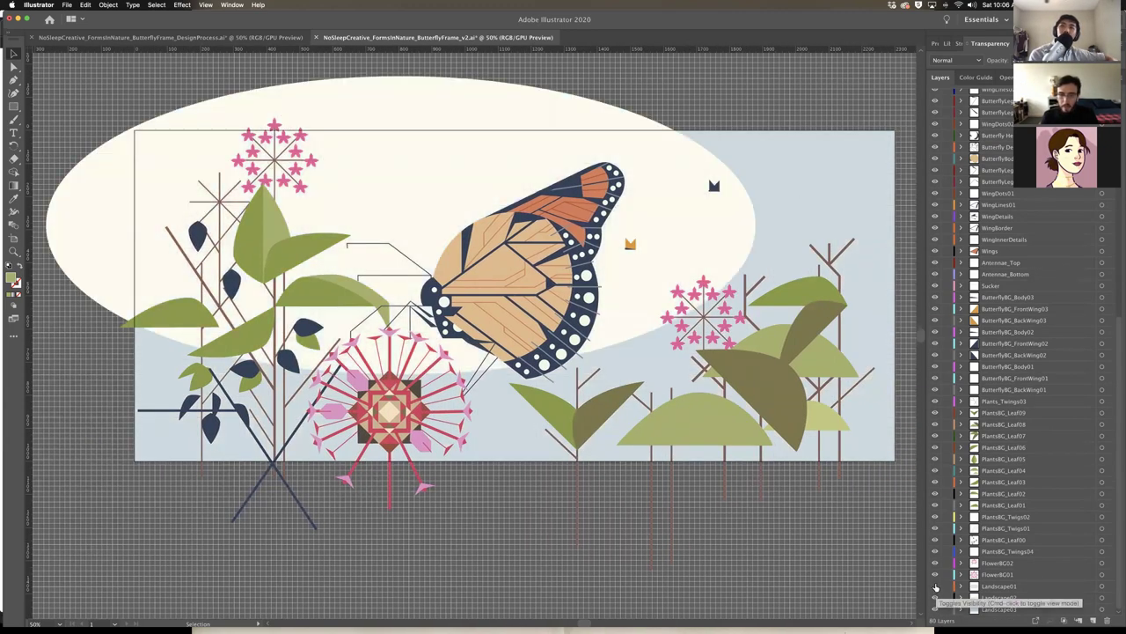
{"action": "left_click", "coordinate": [935, 585]}
{"action": "scroll", "coordinate": [636, 478], "scroll_direction": "down", "scroll_amount": 3}
{"action": "scroll", "coordinate": [344, 200], "scroll_direction": "up", "scroll_amount": 2}
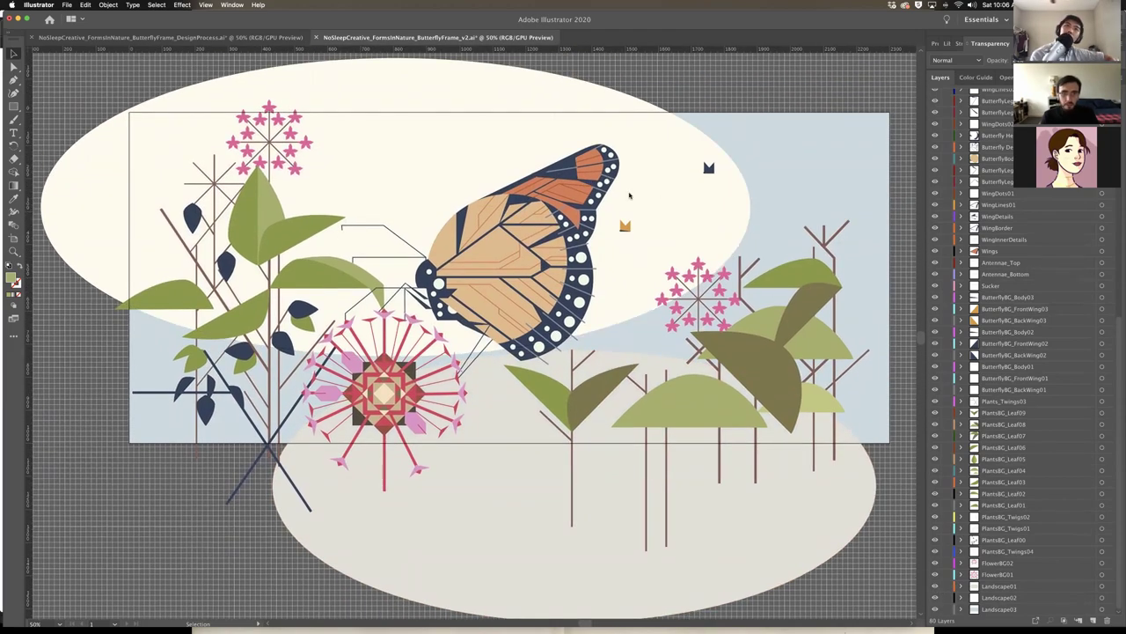
Switch to the DesignProcess document, view its artboard at 33.33%, and deselect the green circles
{"action": "key", "text": "ctrl+Up"}
{"action": "left_click", "coordinate": [556, 253]}
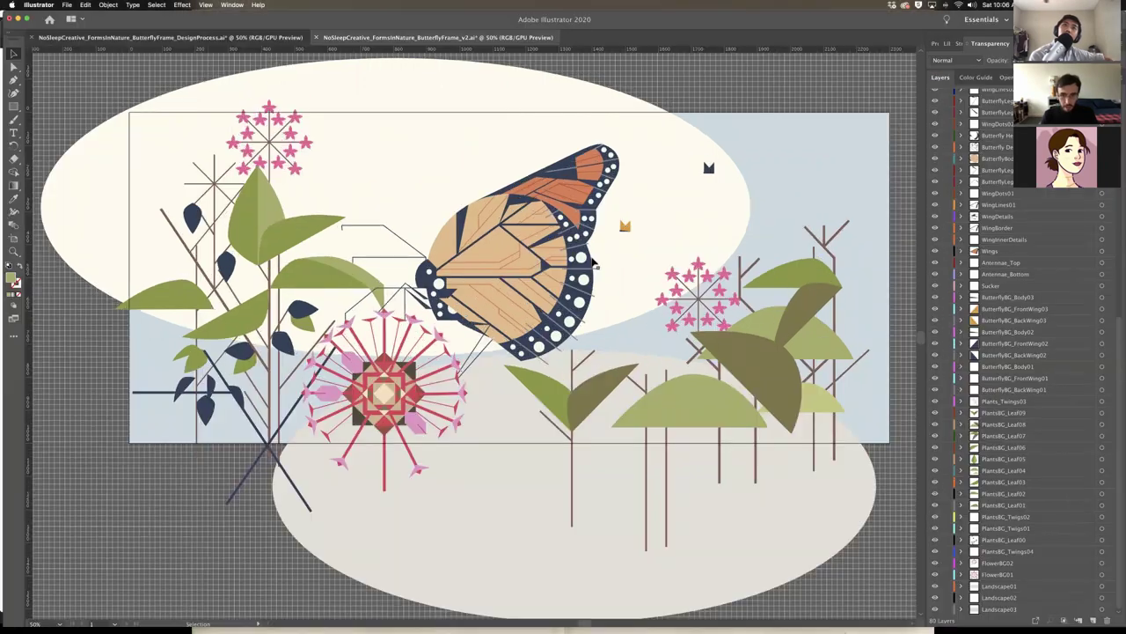
{"action": "key", "text": "ctrl+Tab"}
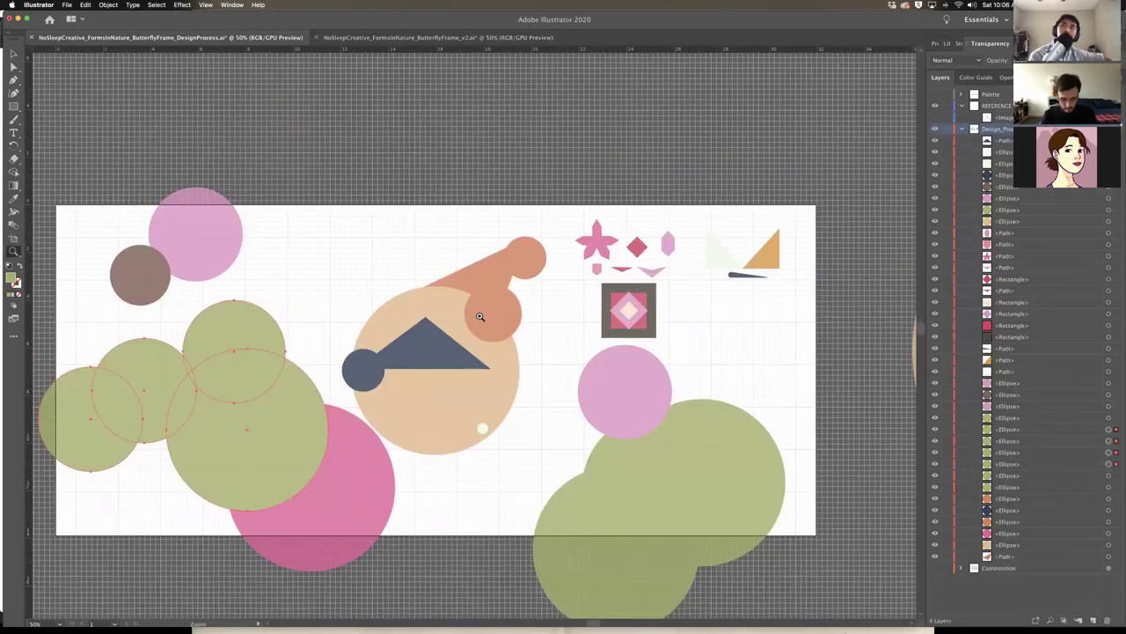
{"action": "left_click", "coordinate": [572, 301], "text": "alt"}
{"action": "scroll", "coordinate": [632, 220], "scroll_direction": "left", "scroll_amount": 1}
{"action": "key", "text": "v"}
{"action": "left_click", "coordinate": [427, 440]}
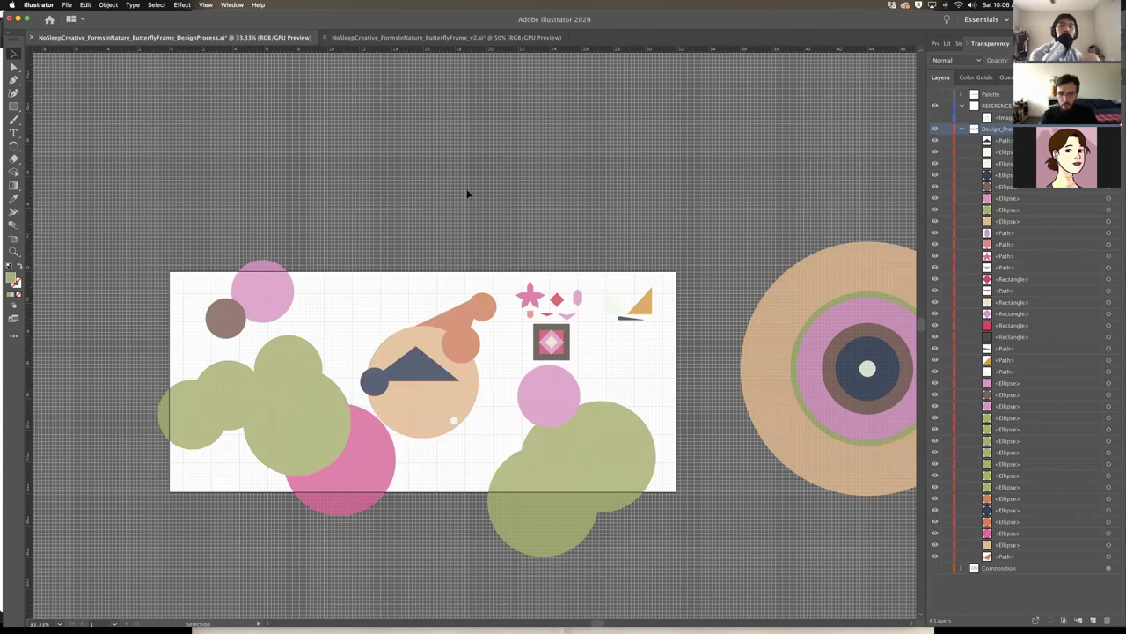
Point out the pale, orange and thin navy triangles in the DesignProcess artboard by selecting each one in turn
{"action": "left_click", "coordinate": [612, 298]}
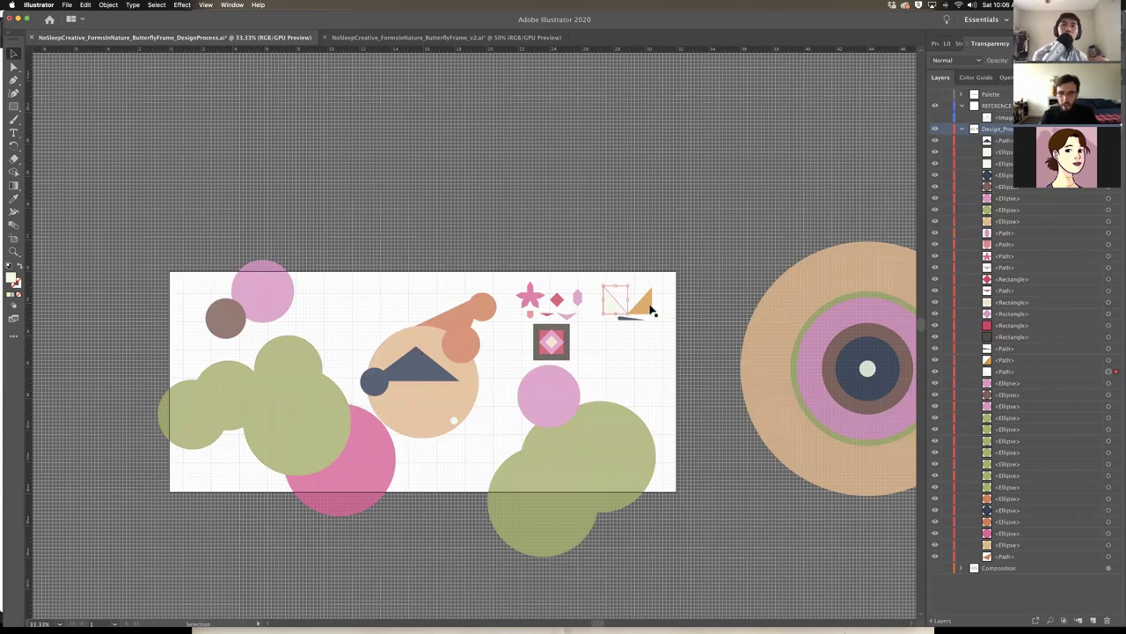
{"action": "left_click", "coordinate": [648, 305]}
{"action": "left_click", "coordinate": [633, 319]}
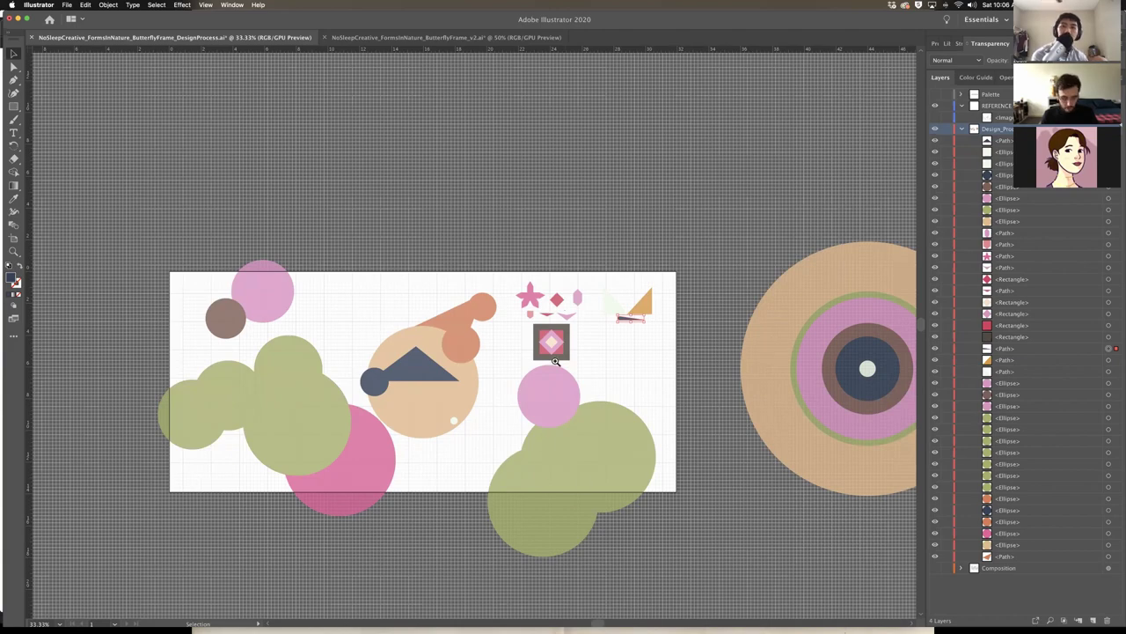
{"action": "key", "text": "z"}
{"action": "key", "text": "super+minus"}
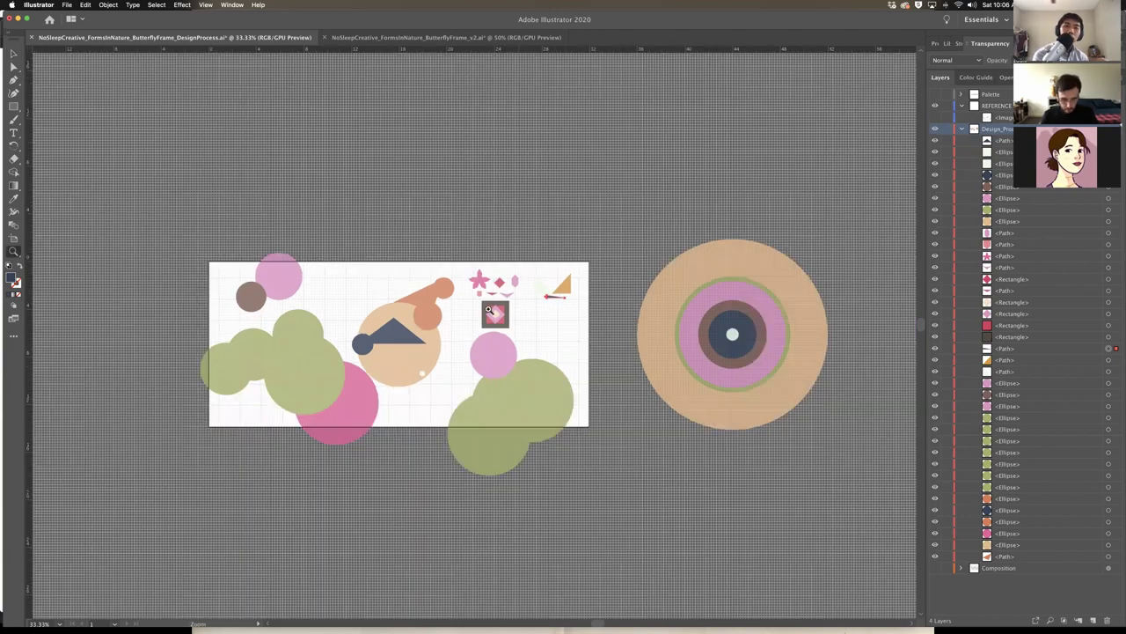
{"action": "key", "text": "super+equal"}
Switch to the ButterflyFrame_v2 document and bring up the finished butterfly frame in QuickTime Player for comparison
{"action": "key", "text": "super+grave"}
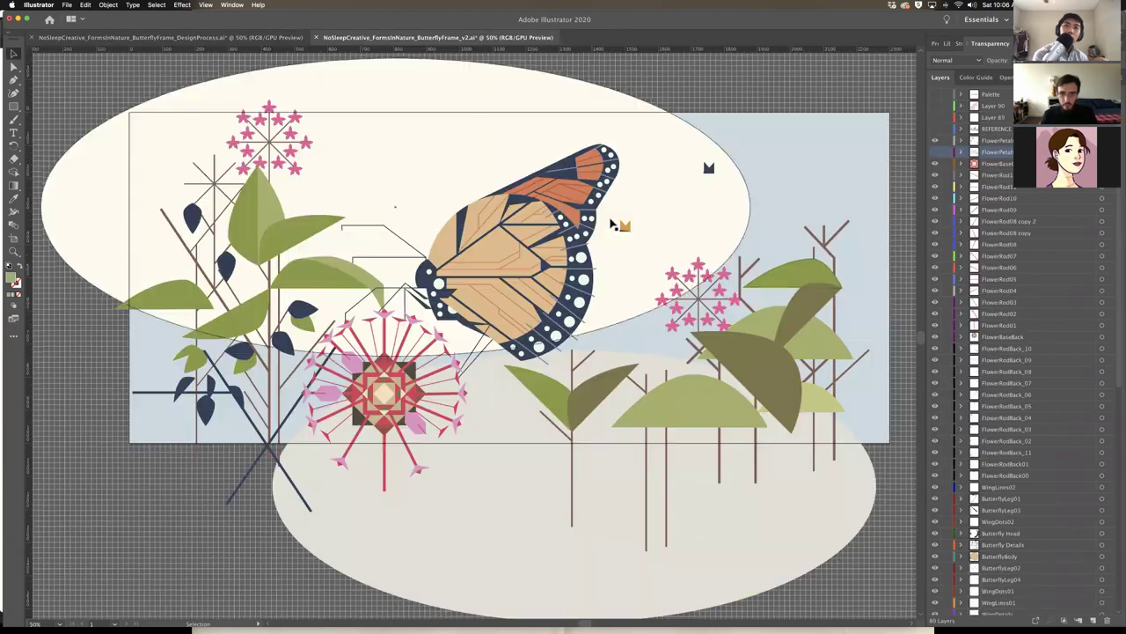
{"action": "scroll", "coordinate": [525, 487], "scroll_direction": "left", "scroll_amount": 2}
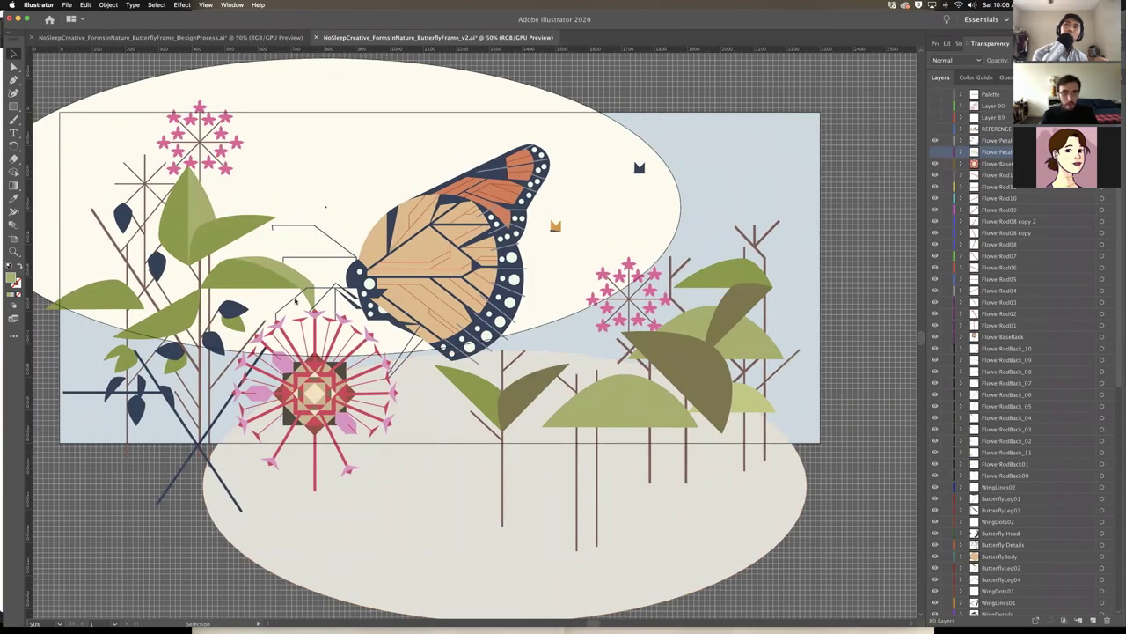
{"action": "key", "text": "ctrl+Up"}
{"action": "left_click", "coordinate": [735, 366]}
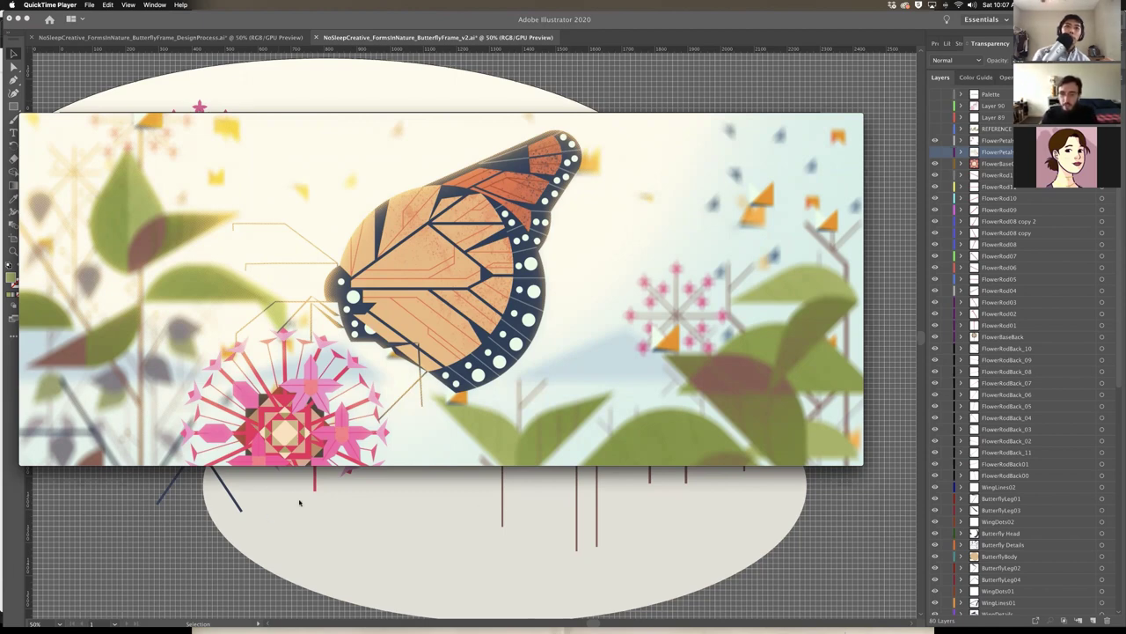
Switch to the textures document in Photoshop and collapse the Character panel
{"action": "key", "text": "super+Tab"}
{"action": "scroll", "coordinate": [716, 390], "scroll_direction": "up", "scroll_amount": 2}
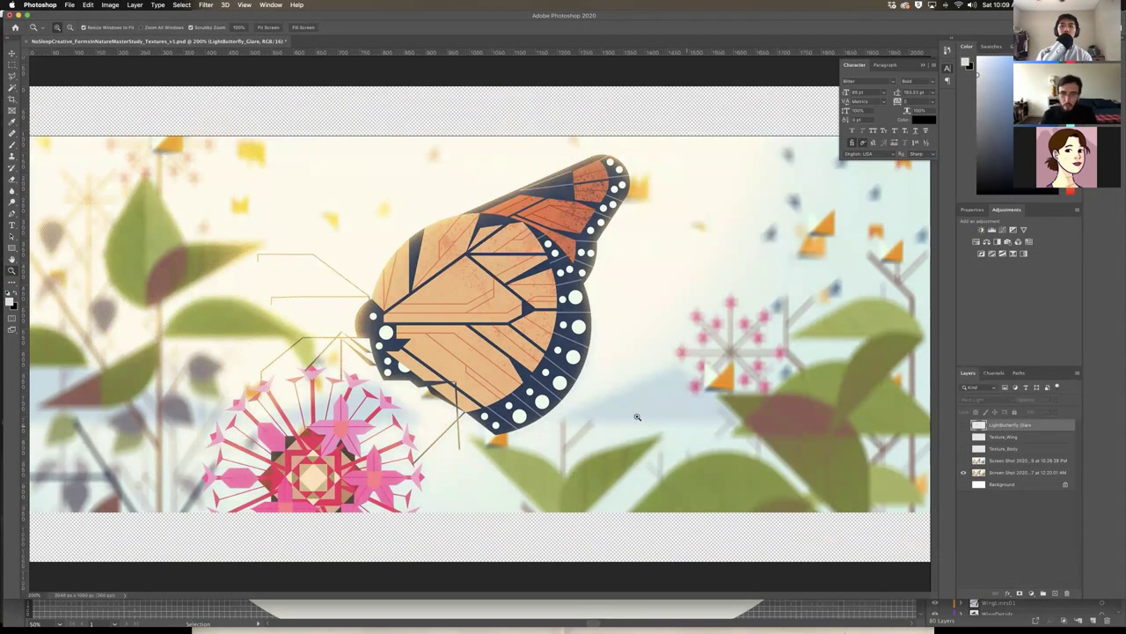
{"action": "left_click", "coordinate": [923, 66]}
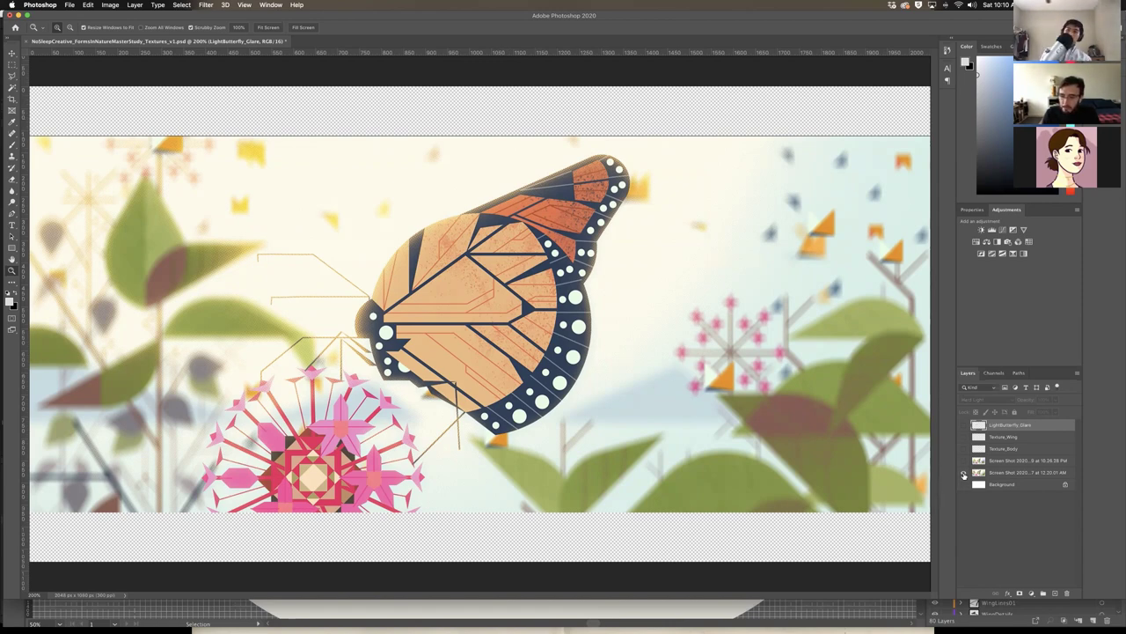
Toggle the visible butterfly screenshot layer off and on, and show the Texture_Body, Texture_Wing and LightButterfly_Glare layers
{"action": "left_click", "coordinate": [963, 473]}
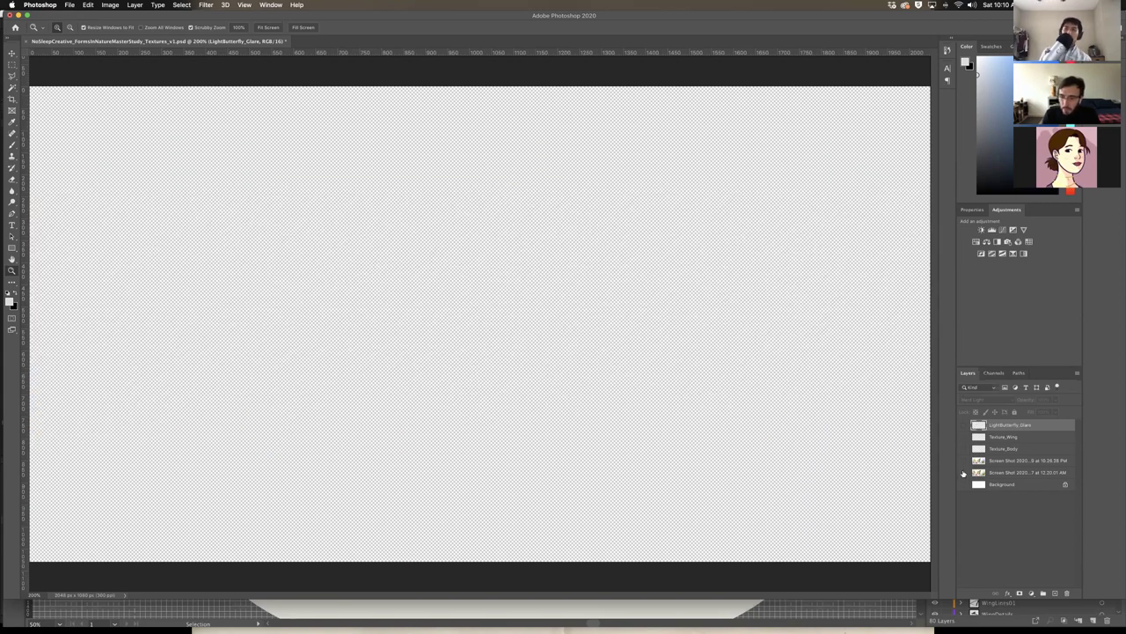
{"action": "left_click", "coordinate": [963, 473]}
{"action": "left_click", "coordinate": [963, 448]}
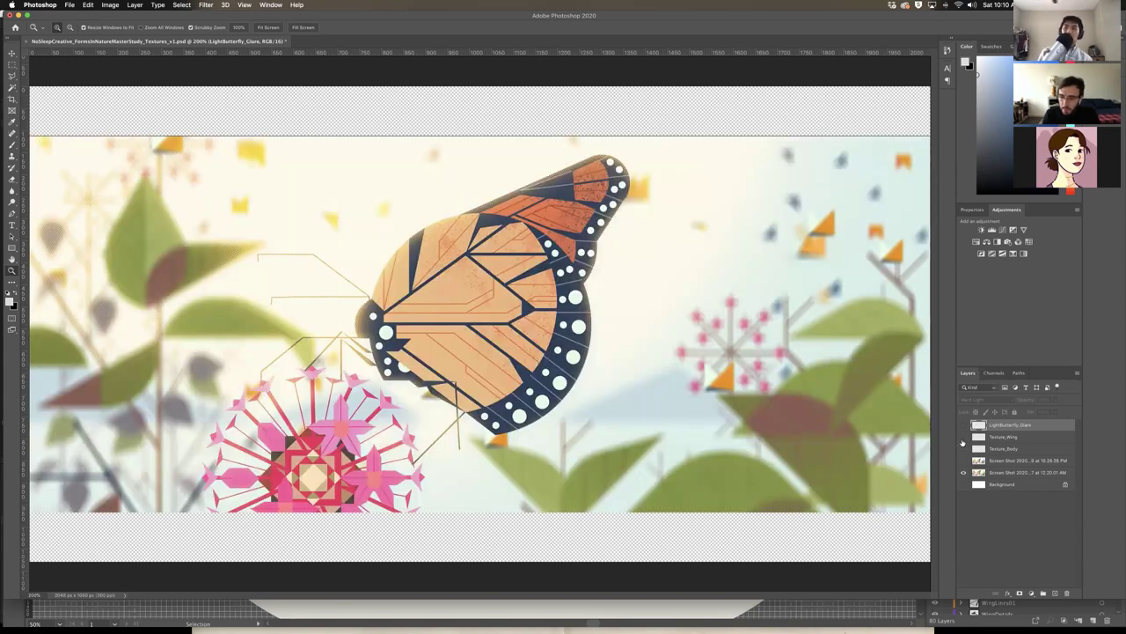
{"action": "left_click", "coordinate": [964, 436]}
{"action": "left_click", "coordinate": [964, 424]}
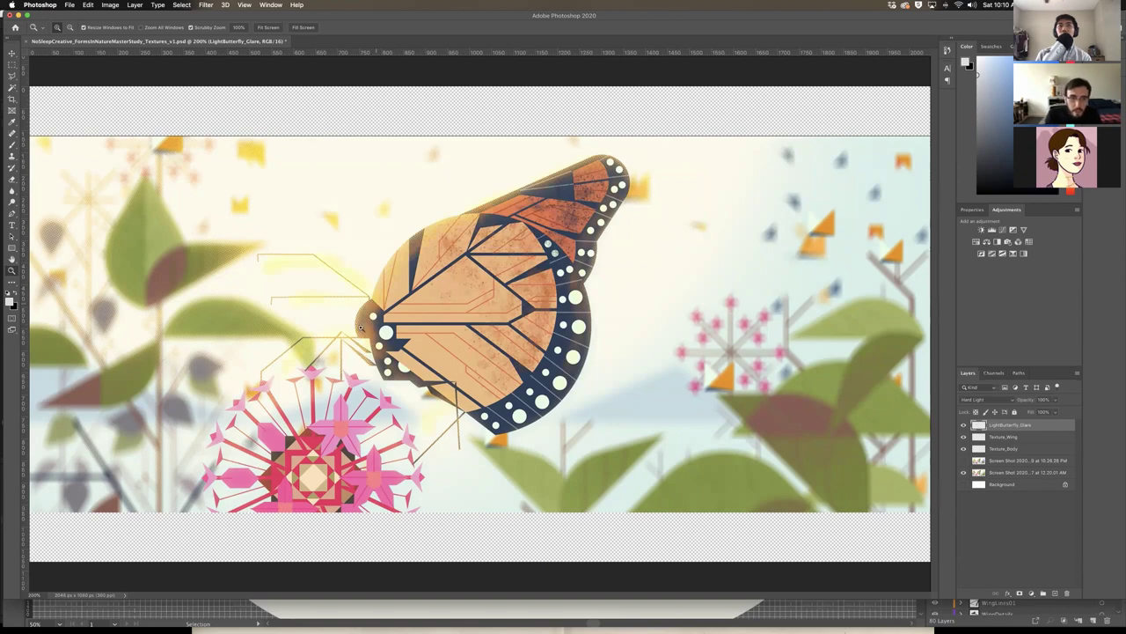
Reduce the opacity of the 12.20.01 AM screenshot layer to about 38%
{"action": "left_click", "coordinate": [1018, 473]}
{"action": "left_click", "coordinate": [1054, 400]}
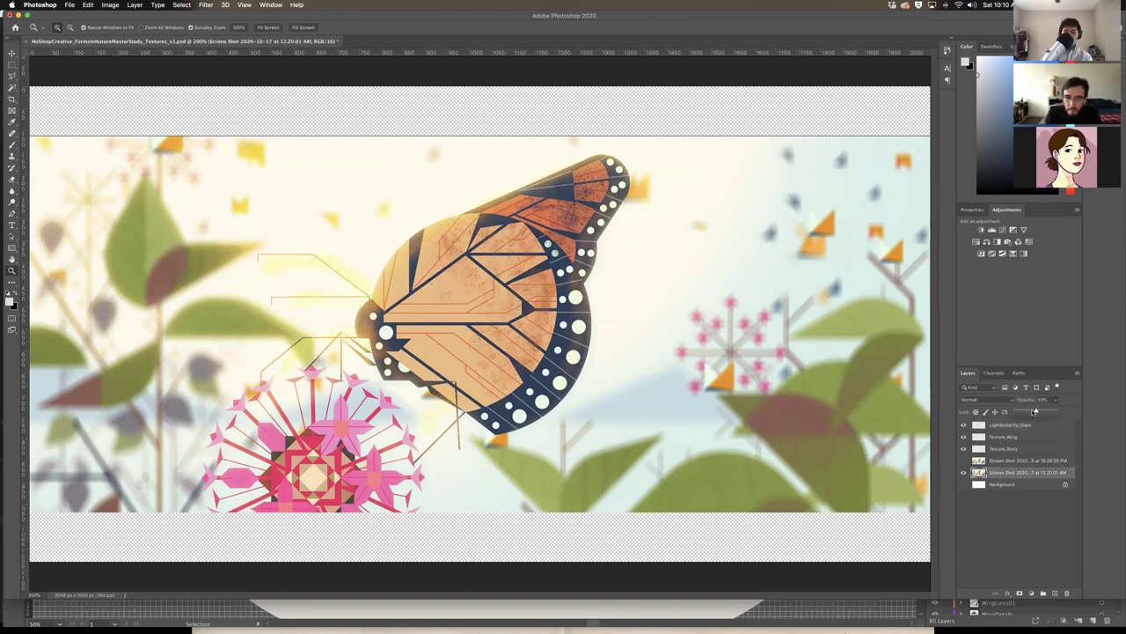
{"action": "left_click_drag", "start_coordinate": [1035, 411], "coordinate": [1030, 411]}
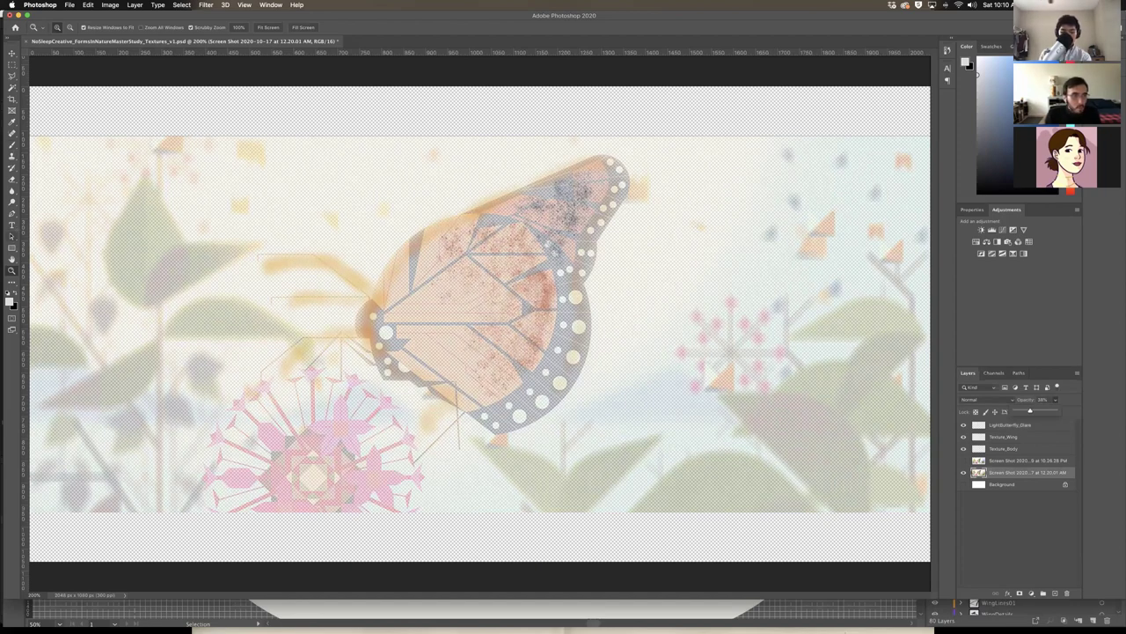
Add a new layer above the 12.20.01 AM screenshot layer and fill it with black (#000000) using the Paint Bucket Tool
{"action": "key", "text": "u"}
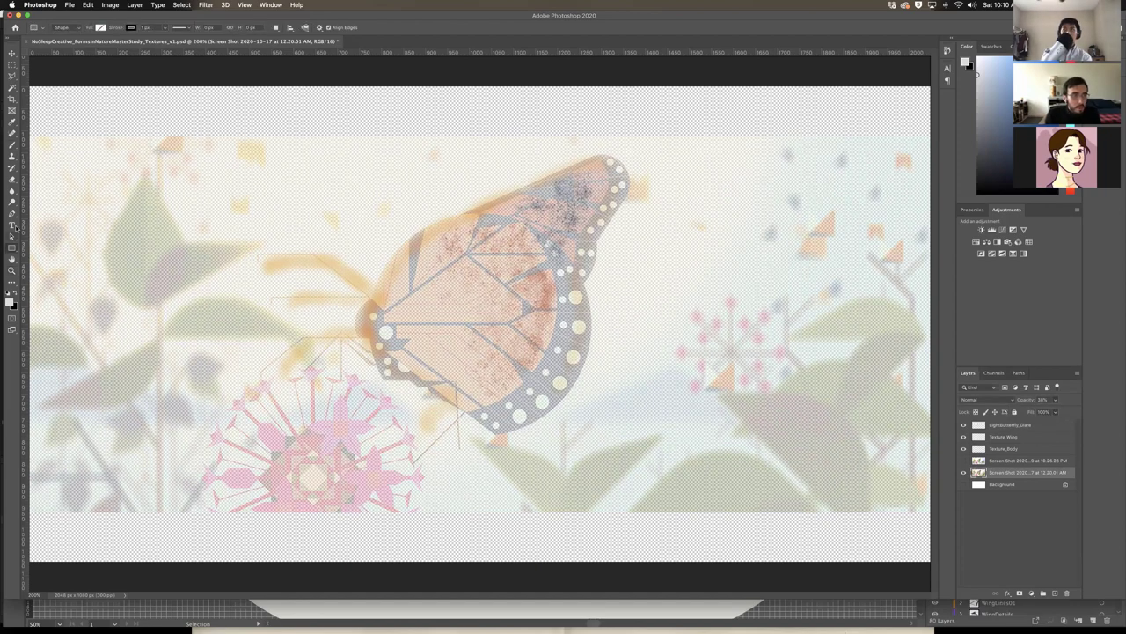
{"action": "left_click", "coordinate": [1054, 595]}
{"action": "left_click", "coordinate": [12, 282]}
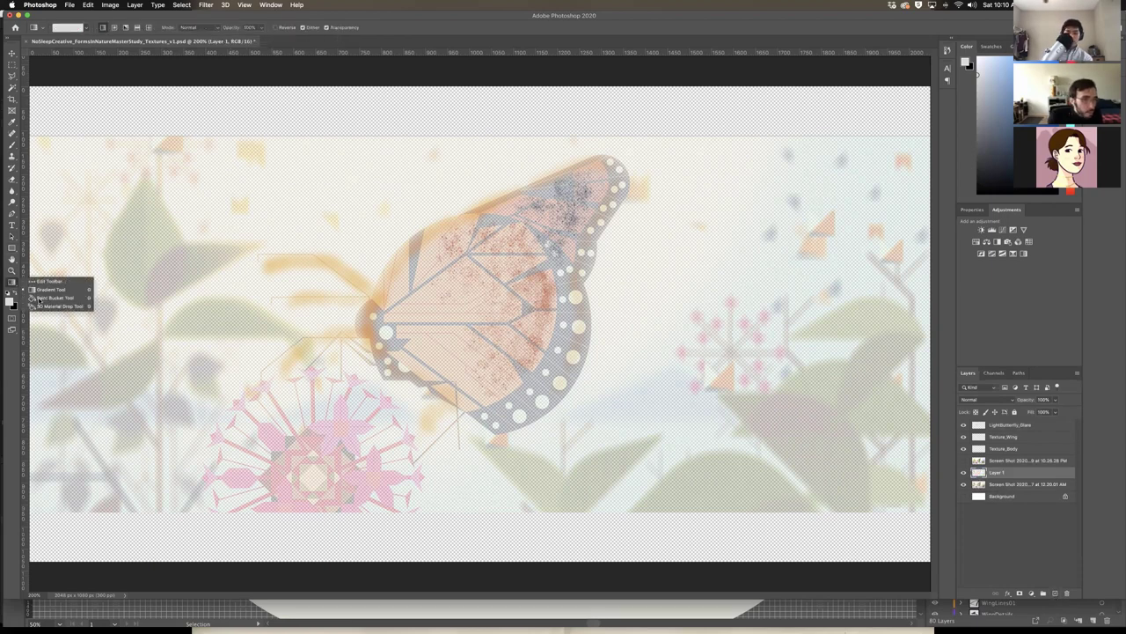
{"action": "left_click", "coordinate": [38, 298]}
{"action": "left_click", "coordinate": [9, 301]}
{"action": "left_click", "coordinate": [612, 527]}
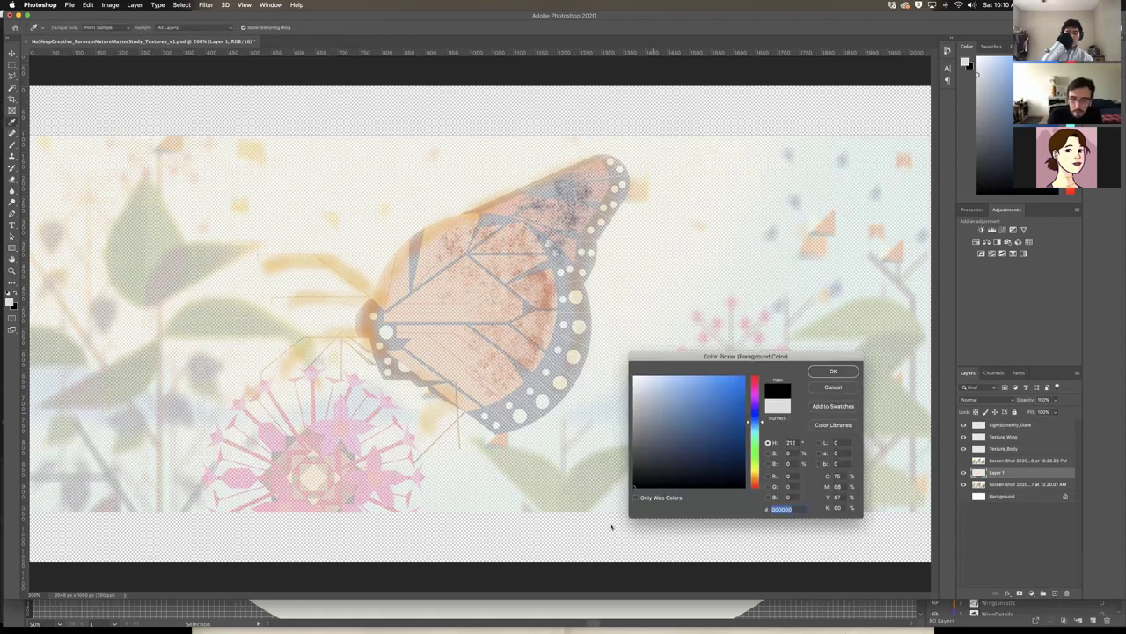
{"action": "left_click", "coordinate": [835, 370]}
{"action": "left_click", "coordinate": [667, 434]}
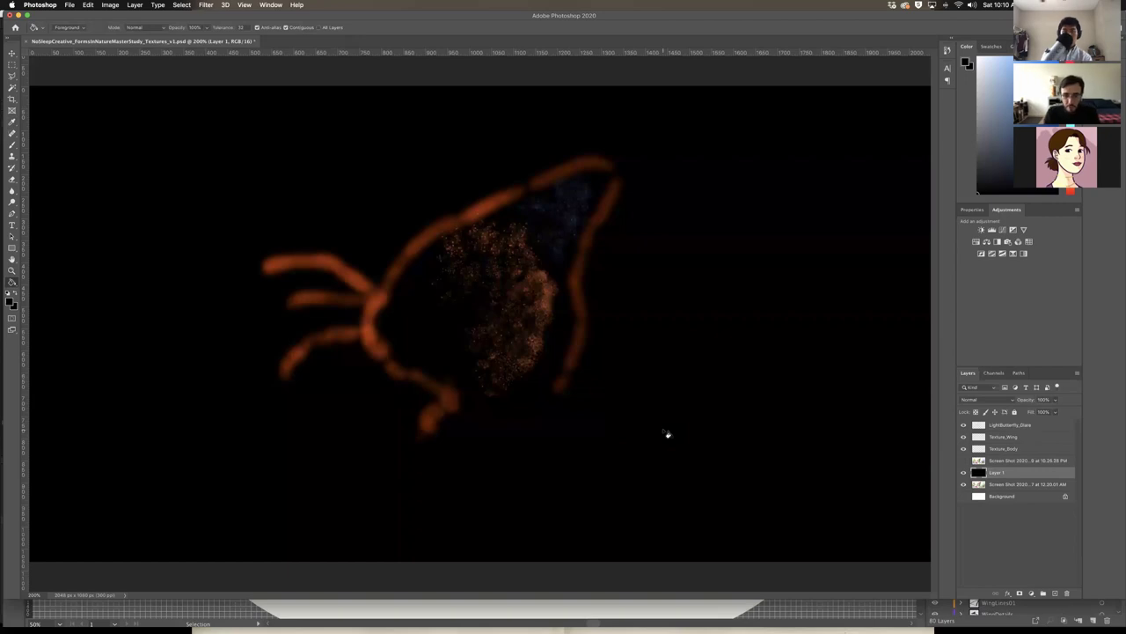
Hide the glare, texture and black layers, and restore the 12.20.01 AM screenshot layer to 100% opacity
{"action": "key", "text": "v"}
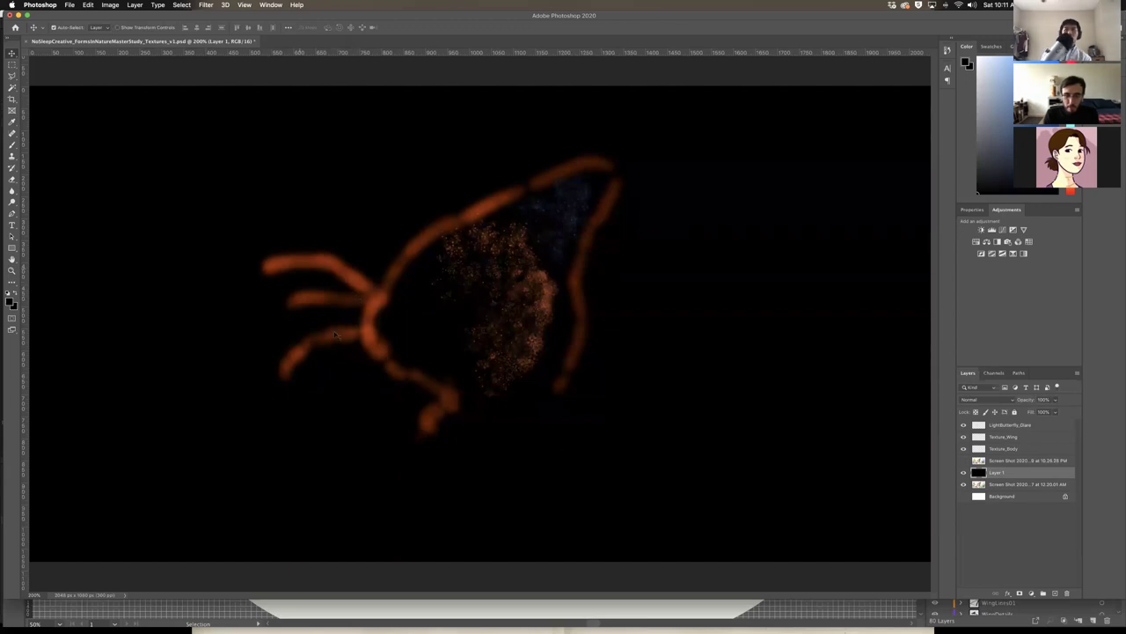
{"action": "left_click_drag", "start_coordinate": [964, 449], "coordinate": [964, 418]}
{"action": "left_click", "coordinate": [963, 473]}
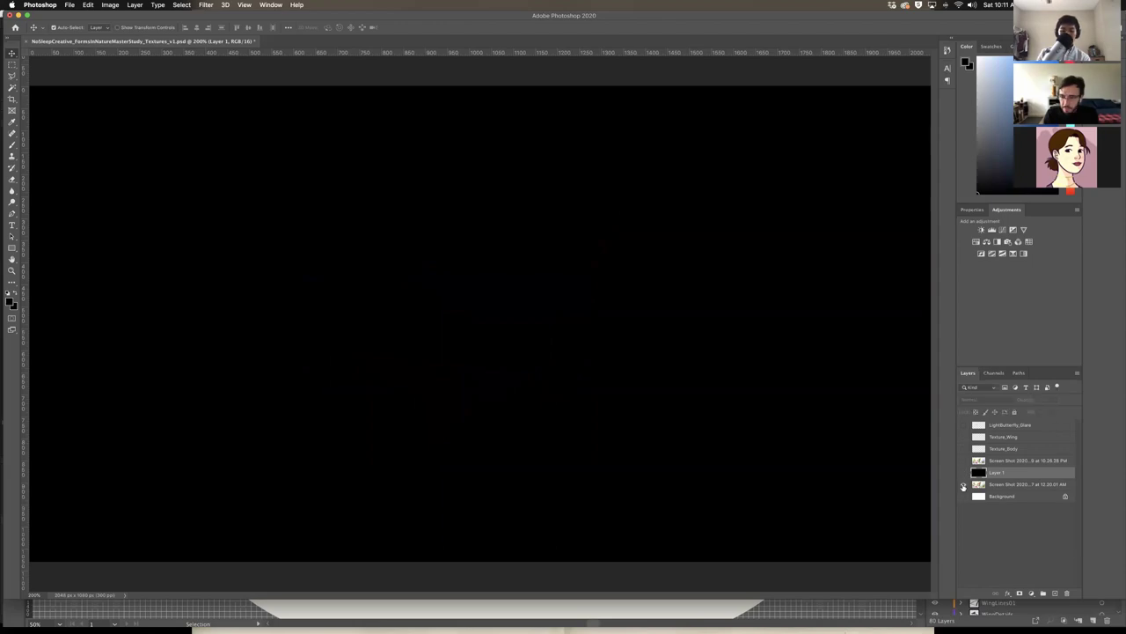
{"action": "left_click", "coordinate": [963, 485]}
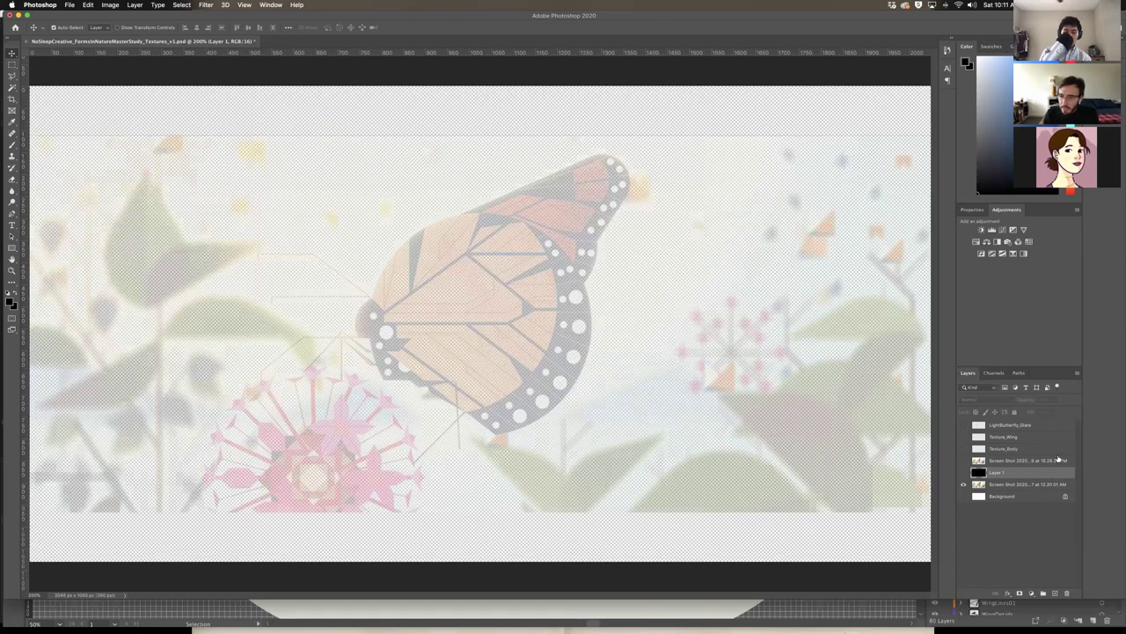
{"action": "left_click", "coordinate": [1047, 484]}
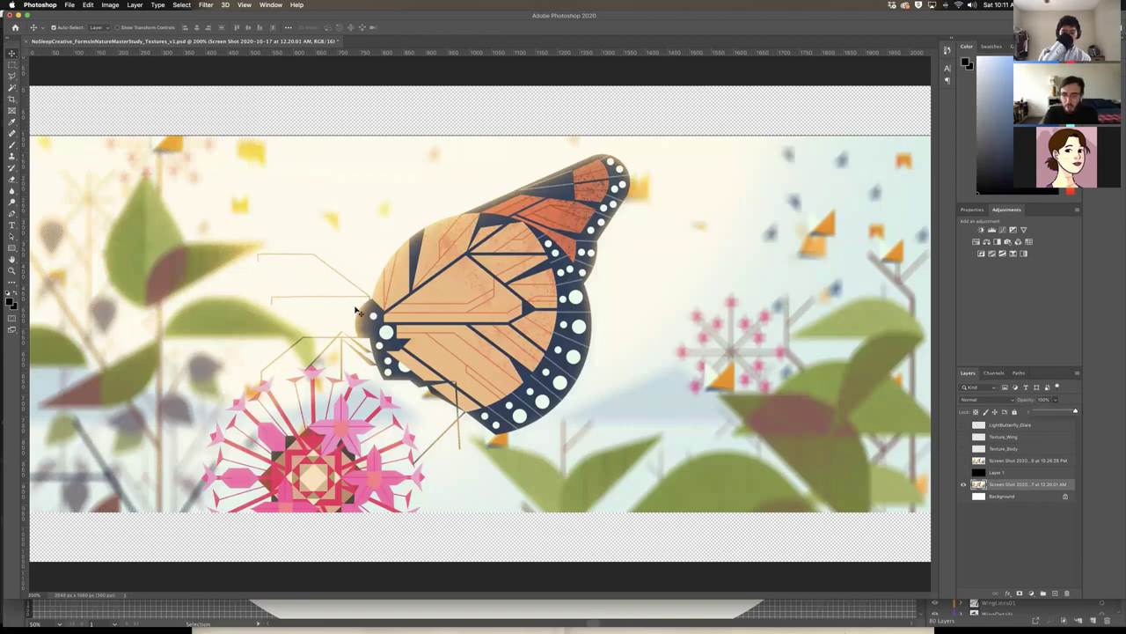
Hide the 12.20.01 AM screenshot layer and show only Texture_Body, Texture_Wing and LightButterfly_Glare
{"action": "left_click", "coordinate": [964, 483]}
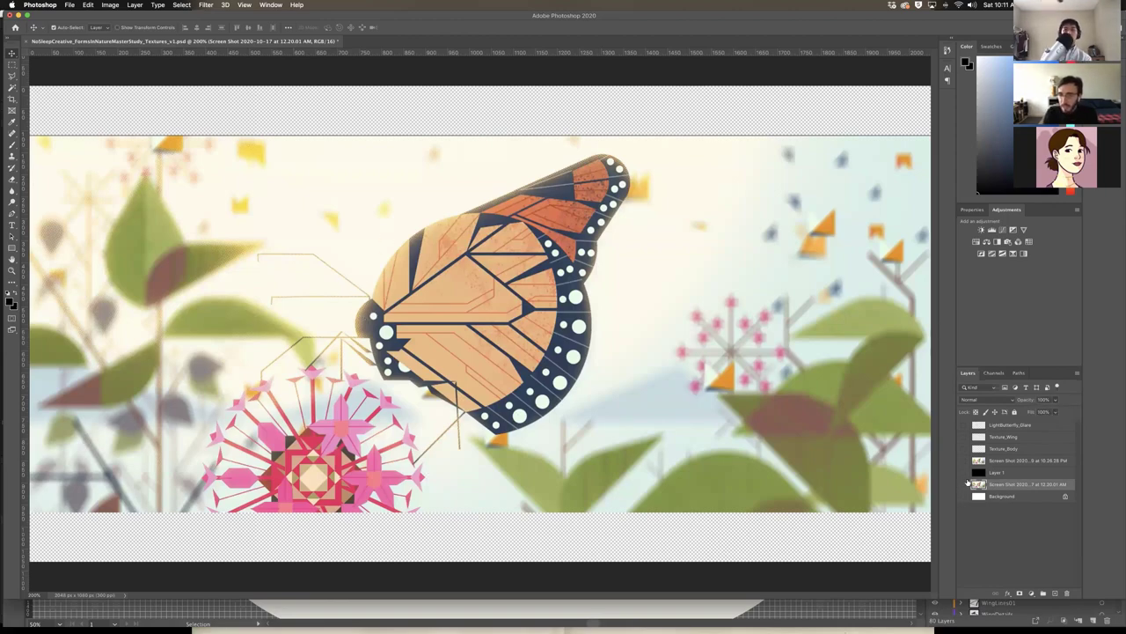
{"action": "left_click", "coordinate": [968, 483]}
{"action": "left_click", "coordinate": [962, 448]}
{"action": "left_click", "coordinate": [963, 436]}
{"action": "left_click", "coordinate": [963, 424]}
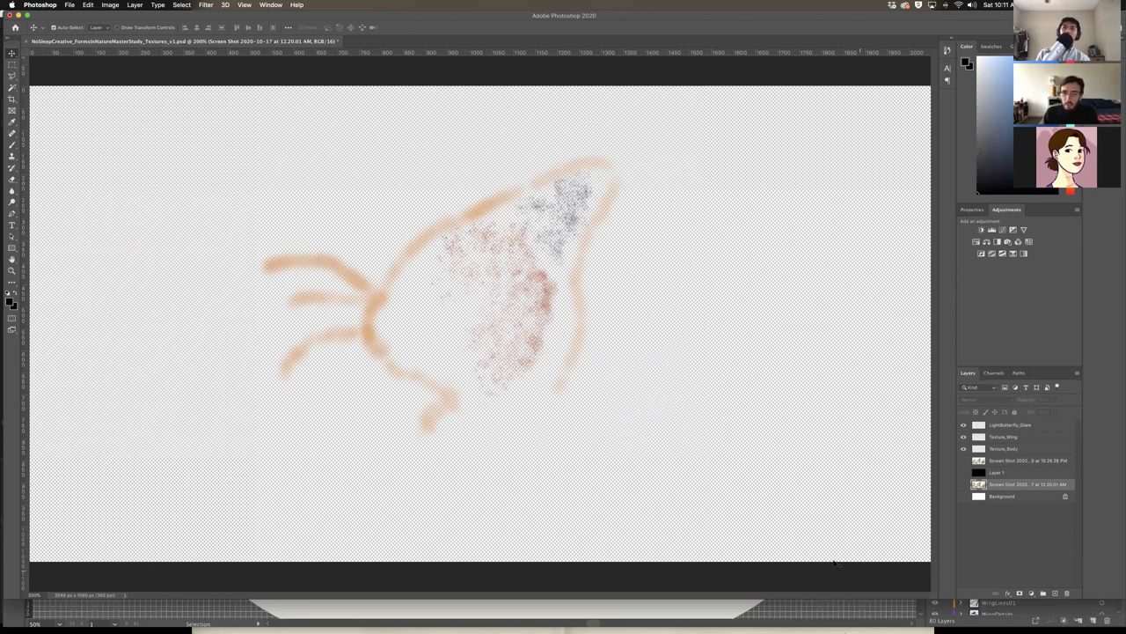
Unlock and show the white Background layer, and show the black Layer 1 behind the textures
{"action": "left_click", "coordinate": [1065, 498]}
{"action": "left_click", "coordinate": [962, 496]}
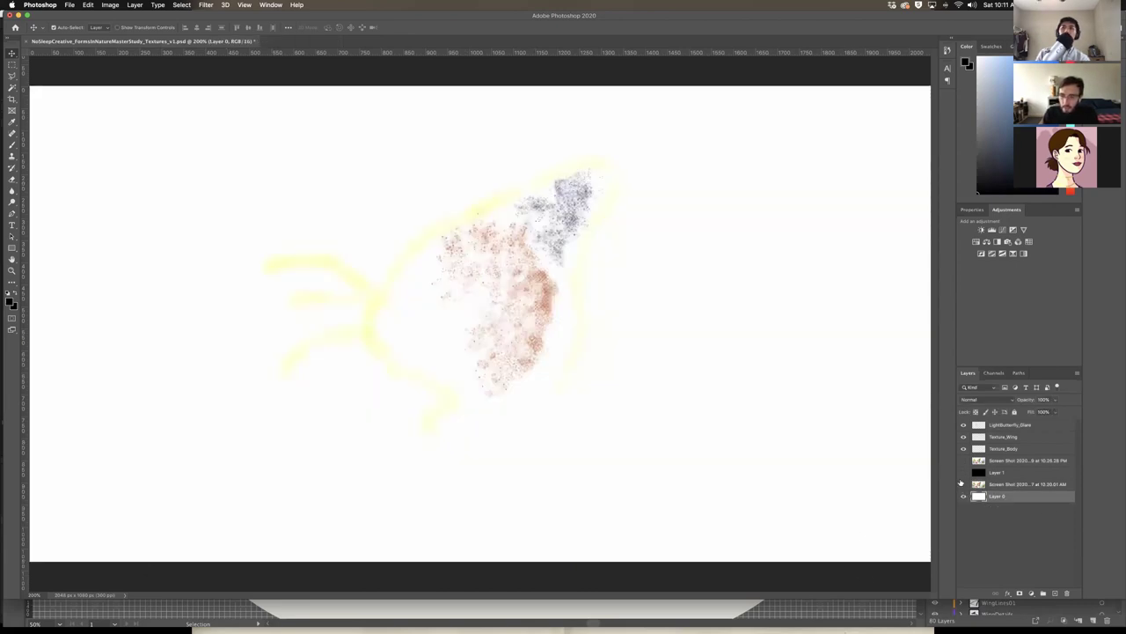
{"action": "left_click", "coordinate": [963, 473]}
Switch to the butterfly frame composition in After Effects
{"action": "mouse_move", "coordinate": [601, 631]}
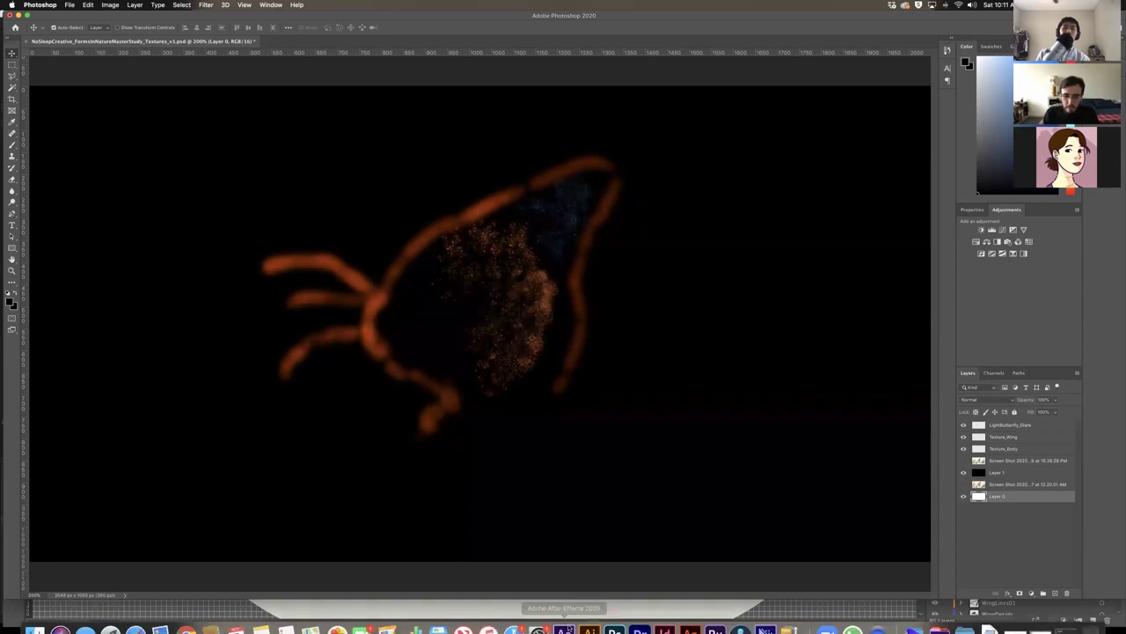
{"action": "left_click", "coordinate": [564, 616]}
{"action": "left_click", "coordinate": [564, 618]}
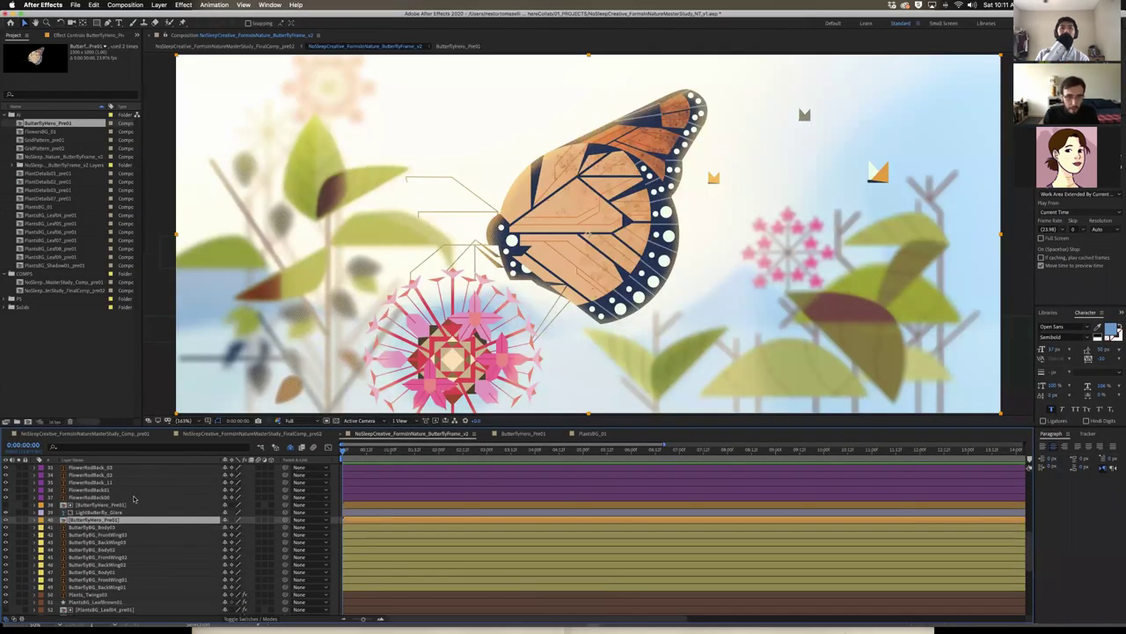
Look through the composition's layer stack, from the grid patterns and flower rods to the butterfly, plant and sky layers
{"action": "scroll", "coordinate": [61, 534], "scroll_direction": "down", "scroll_amount": 3}
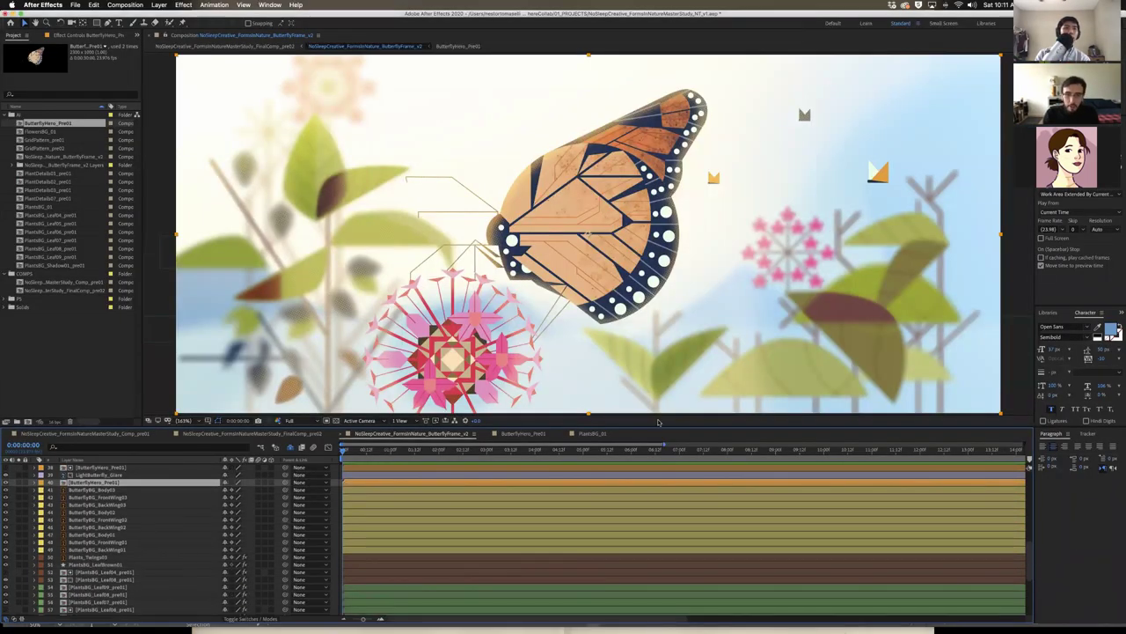
{"action": "scroll", "coordinate": [146, 528], "scroll_direction": "up", "scroll_amount": 10}
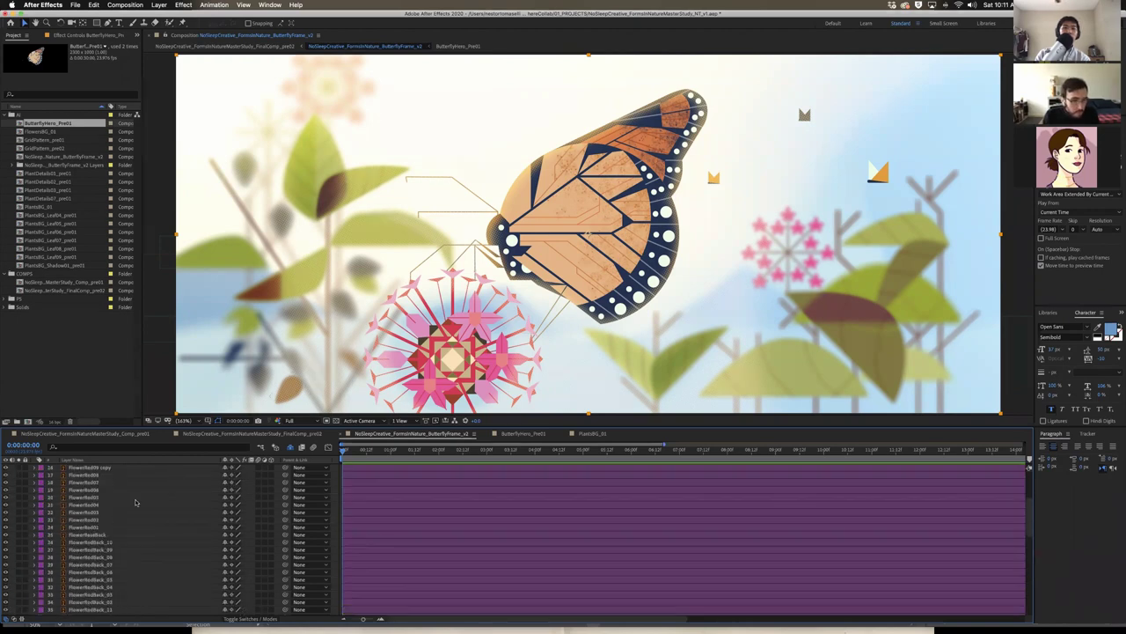
{"action": "scroll", "coordinate": [127, 550], "scroll_direction": "down", "scroll_amount": 13}
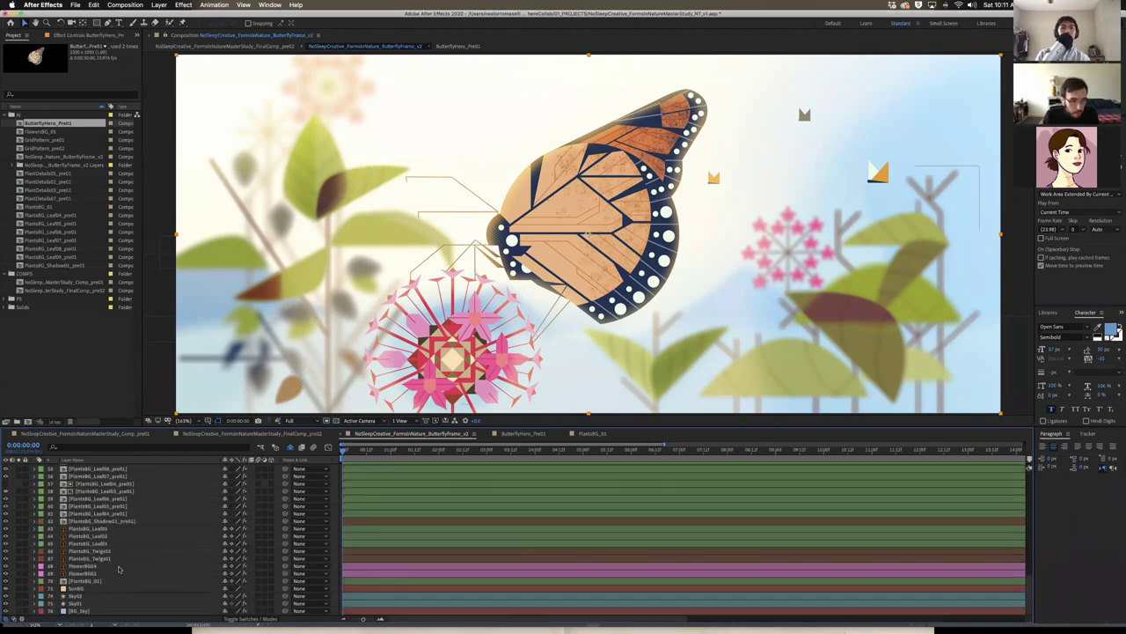
{"action": "scroll", "coordinate": [120, 555], "scroll_direction": "up", "scroll_amount": 7}
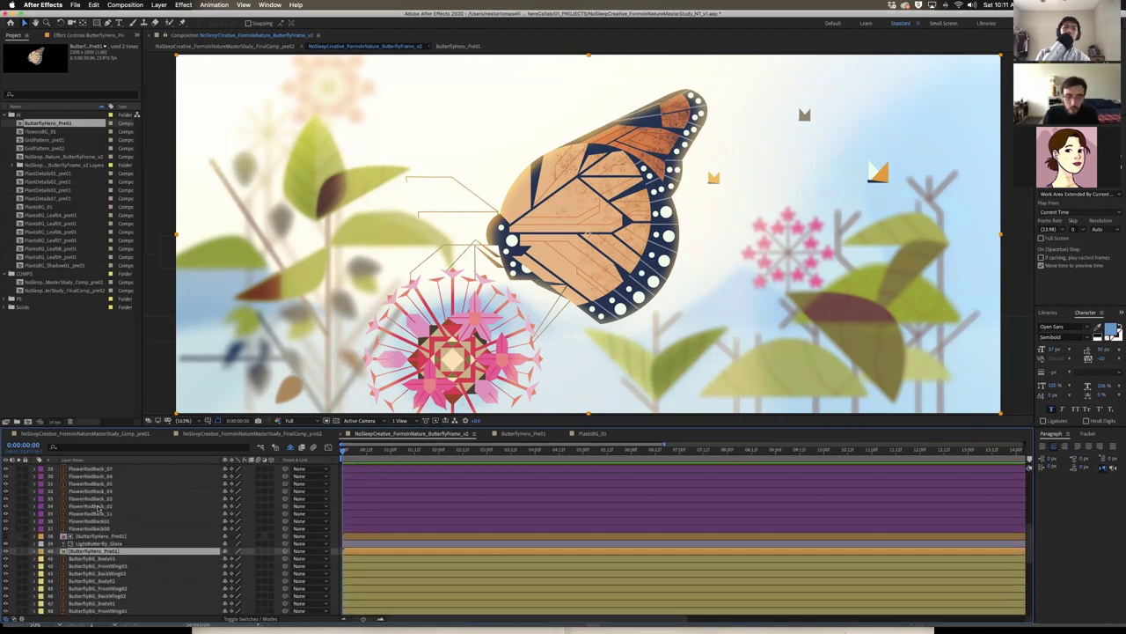
{"action": "scroll", "coordinate": [123, 528], "scroll_direction": "up", "scroll_amount": 2}
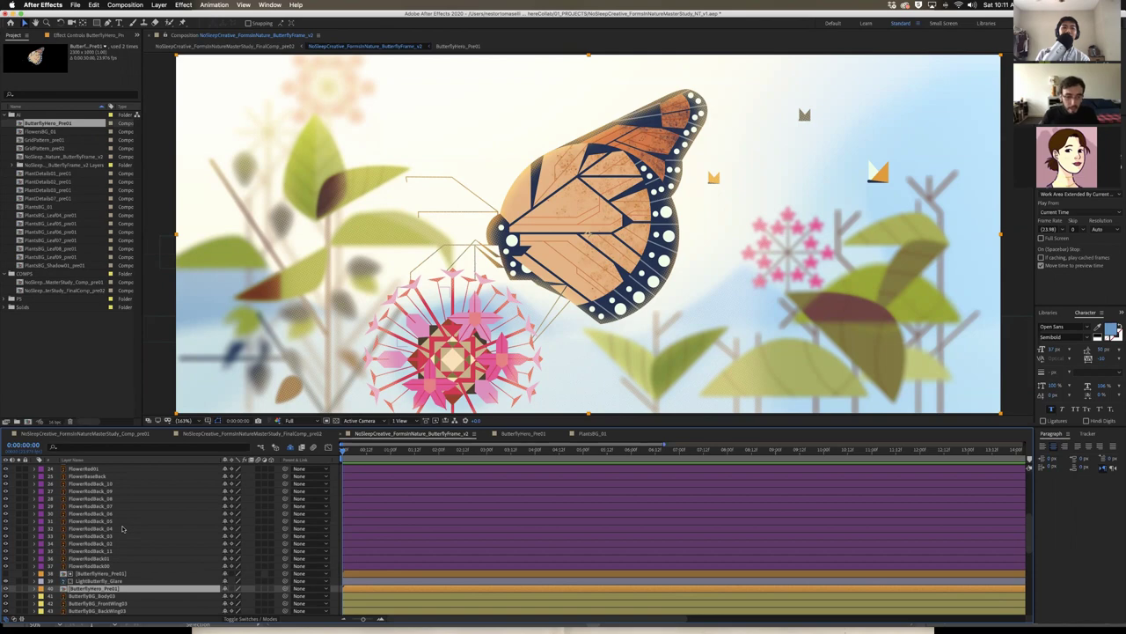
{"action": "scroll", "coordinate": [119, 532], "scroll_direction": "up", "scroll_amount": 4}
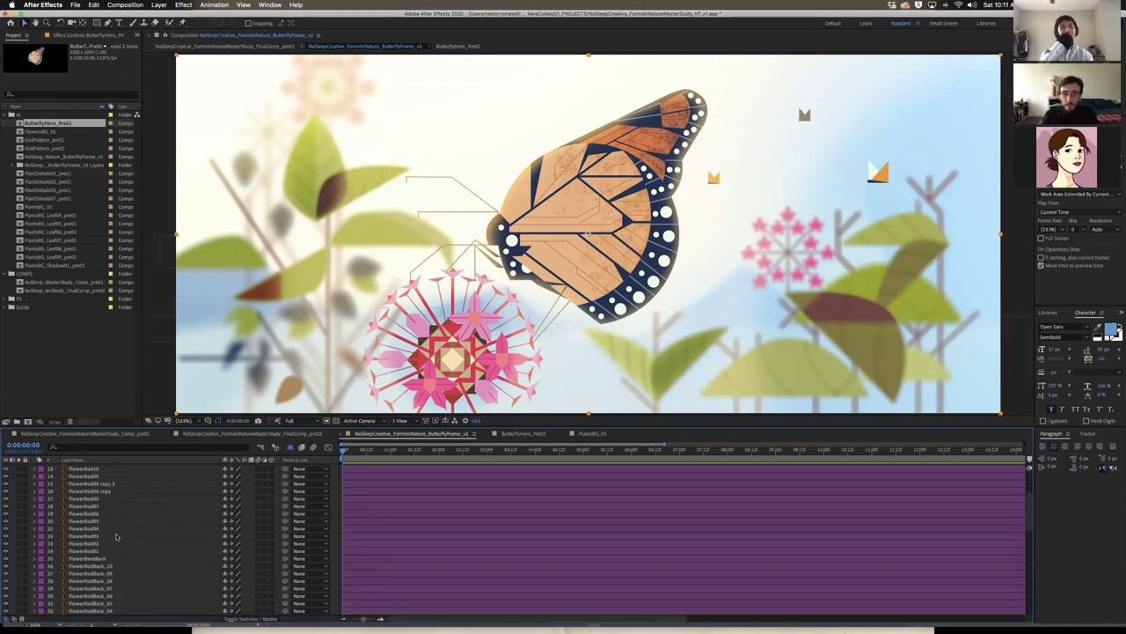
{"action": "scroll", "coordinate": [115, 536], "scroll_direction": "up", "scroll_amount": 4}
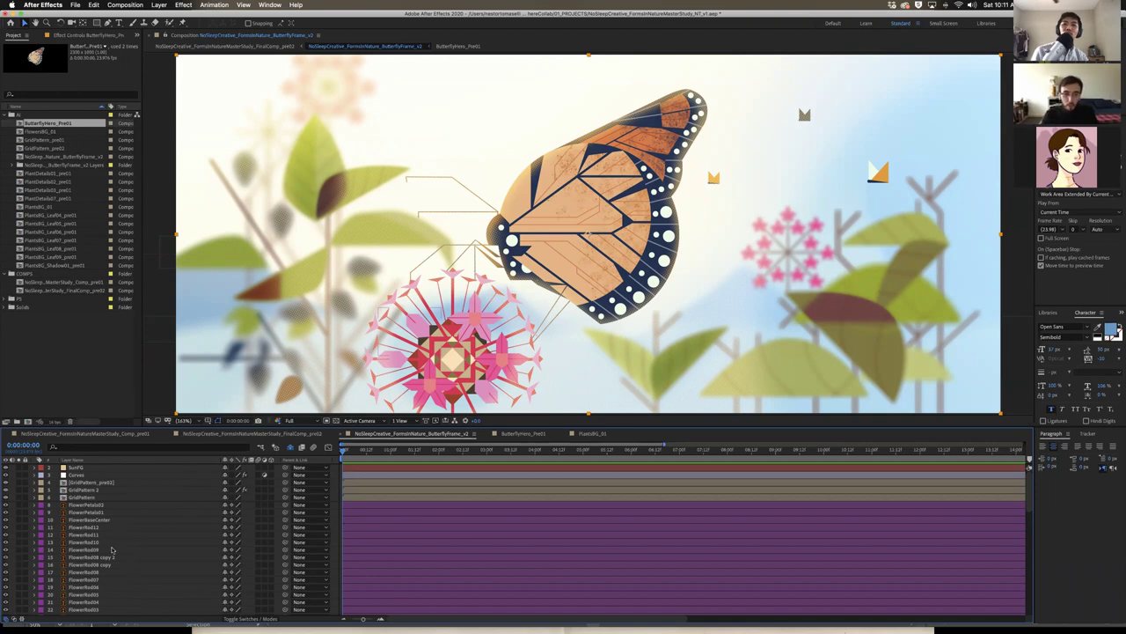
{"action": "scroll", "coordinate": [123, 524], "scroll_direction": "down", "scroll_amount": 1}
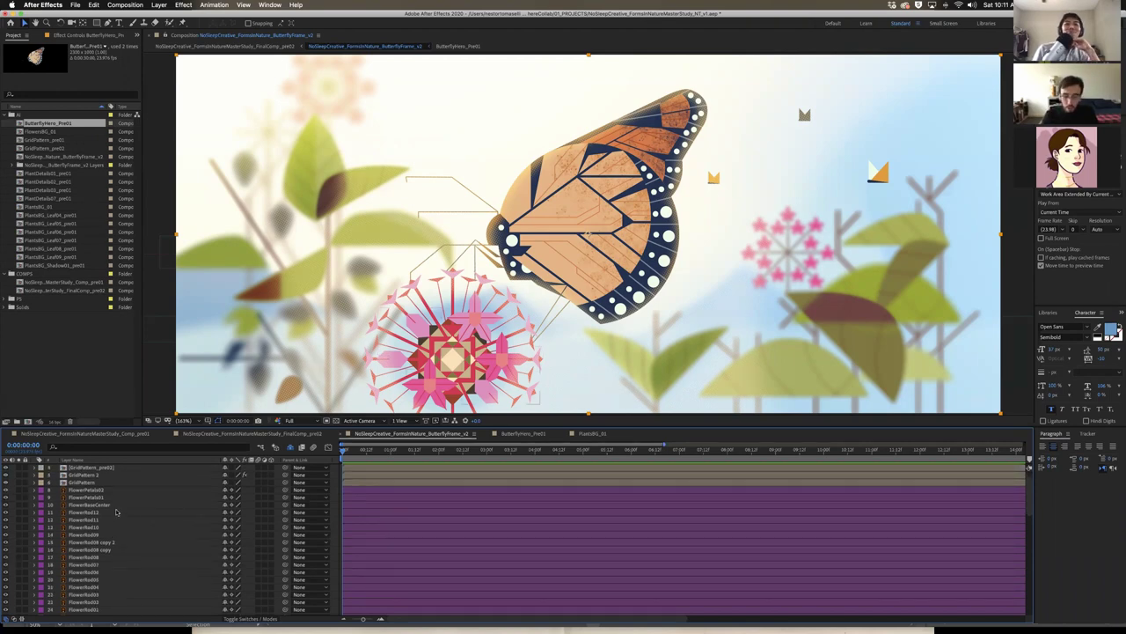
{"action": "scroll", "coordinate": [115, 511], "scroll_direction": "down", "scroll_amount": 2}
{"action": "scroll", "coordinate": [98, 532], "scroll_direction": "down", "scroll_amount": 2}
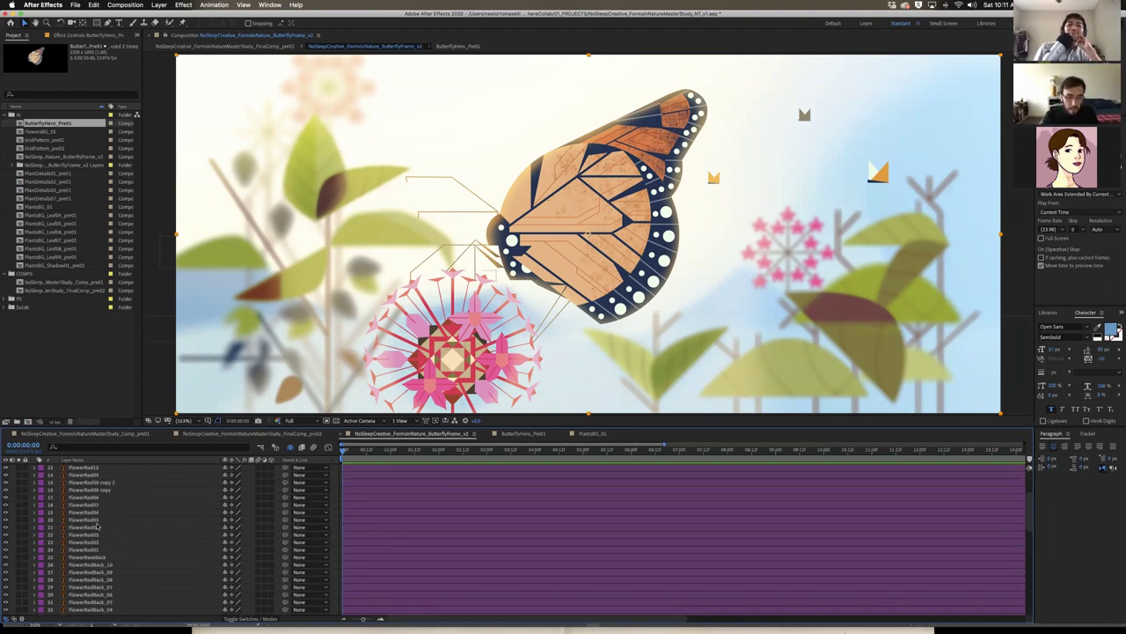
Examine the FlowerRod and FlowerRodBack layers one by one to see which part of the pink flower each holds
{"action": "scroll", "coordinate": [97, 532], "scroll_direction": "down", "scroll_amount": 5}
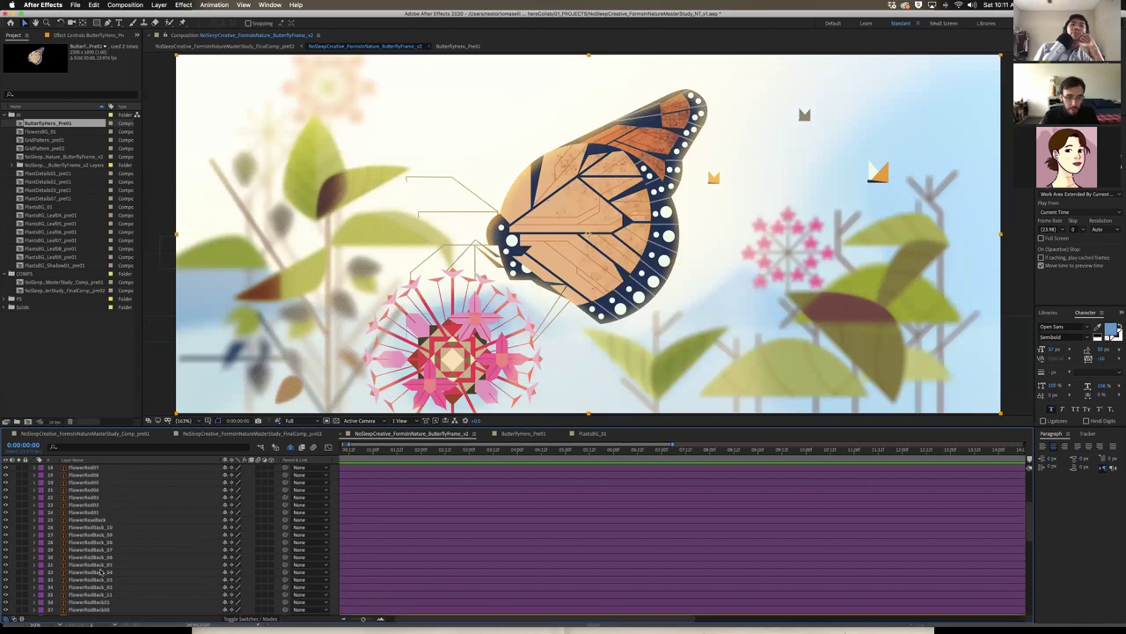
{"action": "scroll", "coordinate": [104, 527], "scroll_direction": "up", "scroll_amount": 1}
{"action": "left_click", "coordinate": [101, 564]}
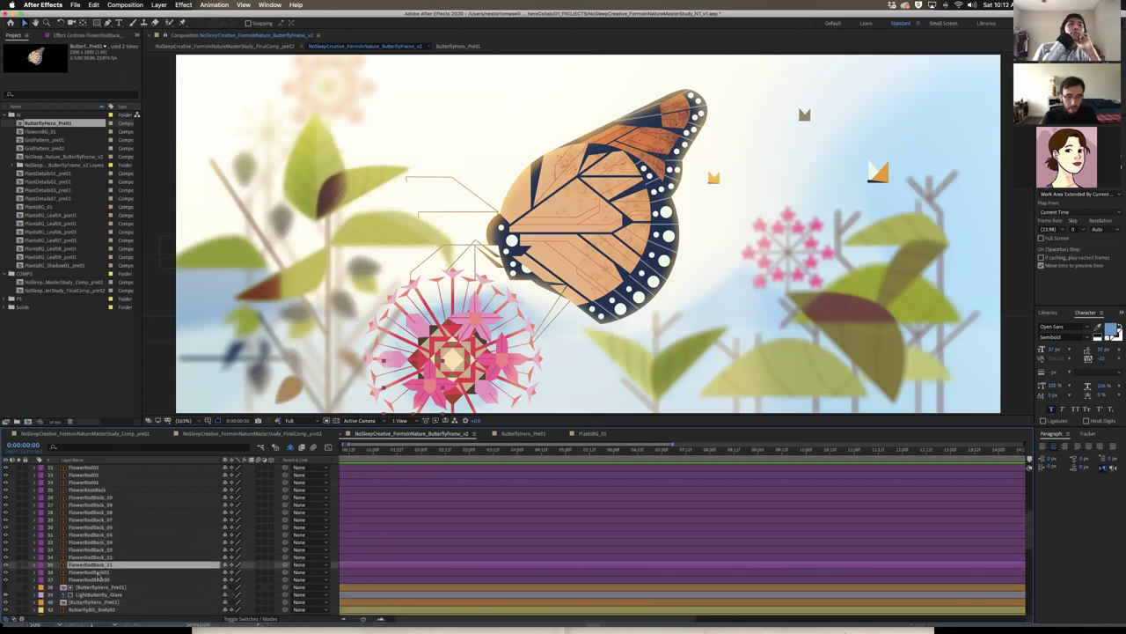
{"action": "left_click", "coordinate": [102, 542]}
{"action": "scroll", "coordinate": [102, 538], "scroll_direction": "up", "scroll_amount": 2}
{"action": "left_click", "coordinate": [101, 498]}
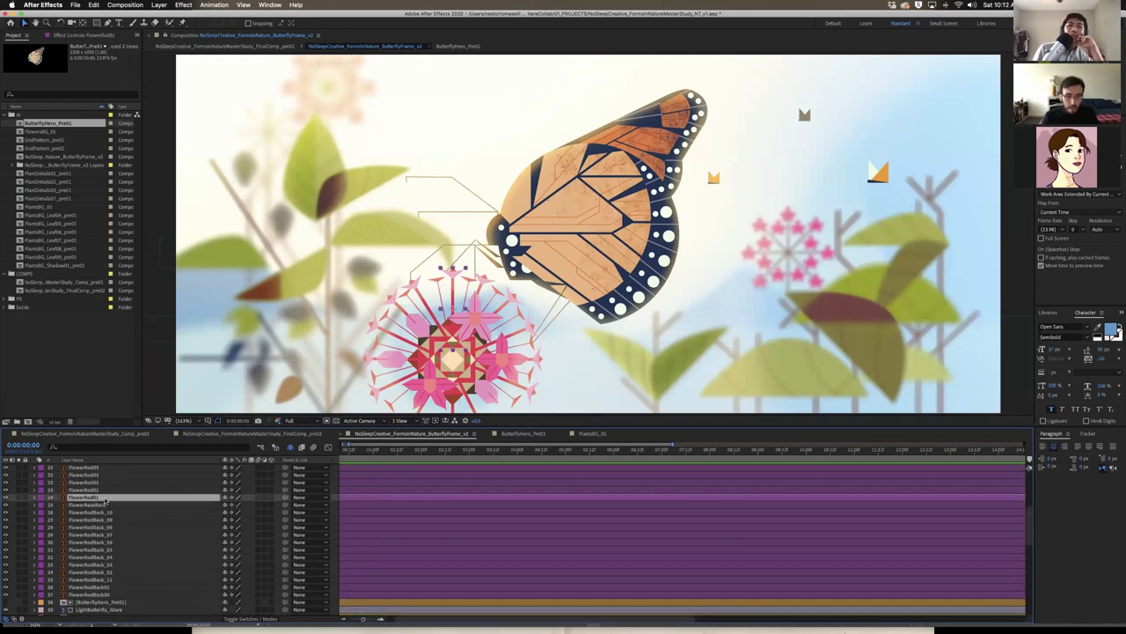
{"action": "scroll", "coordinate": [105, 496], "scroll_direction": "up", "scroll_amount": 1}
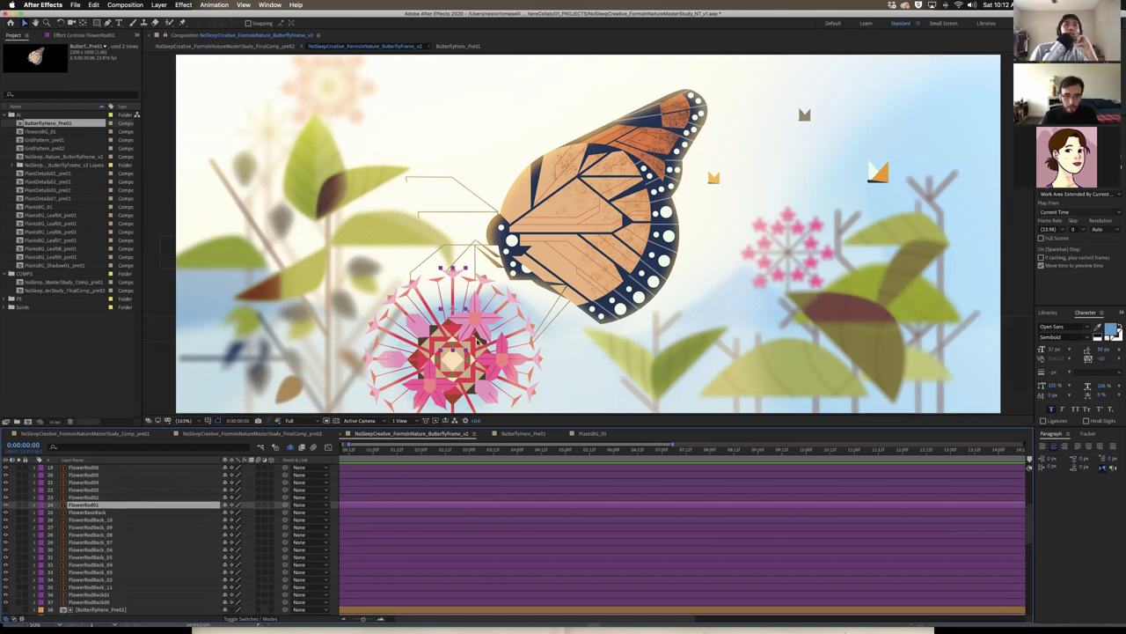
{"action": "left_click", "coordinate": [153, 498]}
{"action": "scroll", "coordinate": [145, 498], "scroll_direction": "up", "scroll_amount": 1}
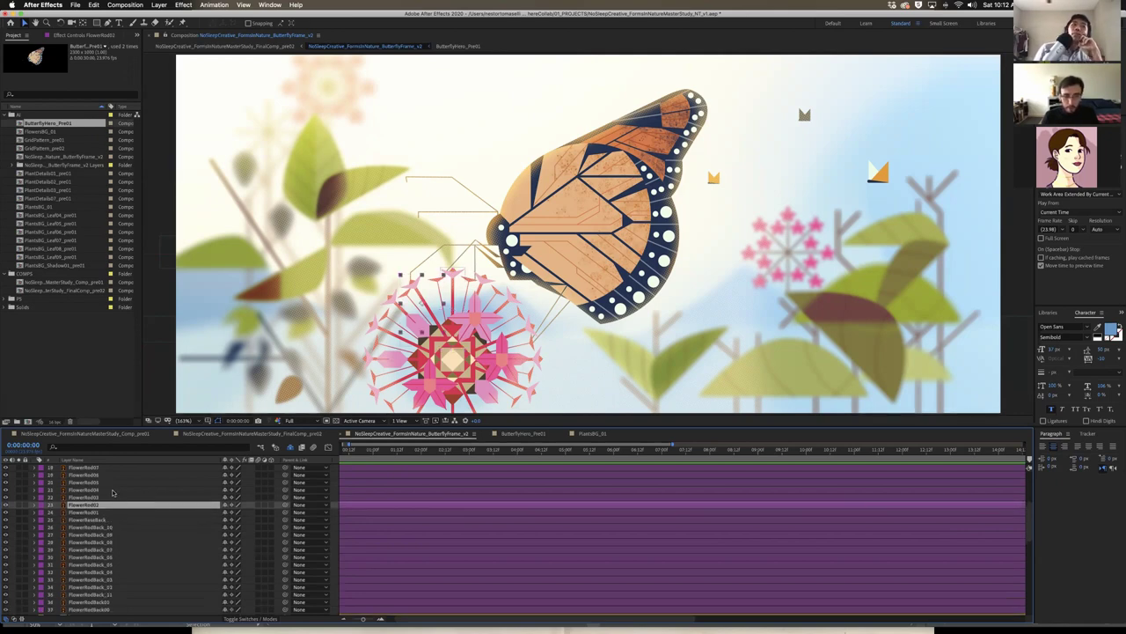
{"action": "left_click", "coordinate": [112, 490]}
{"action": "scroll", "coordinate": [163, 484], "scroll_direction": "down", "scroll_amount": 1}
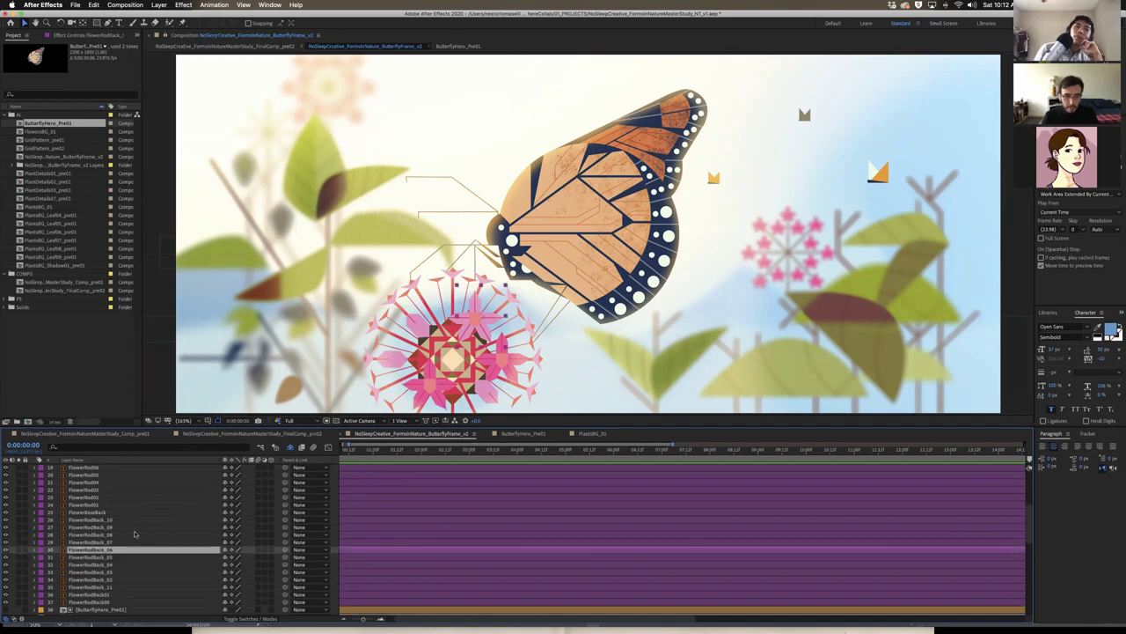
{"action": "left_click", "coordinate": [120, 550]}
{"action": "scroll", "coordinate": [176, 513], "scroll_direction": "up", "scroll_amount": 6}
{"action": "scroll", "coordinate": [149, 536], "scroll_direction": "down", "scroll_amount": 5}
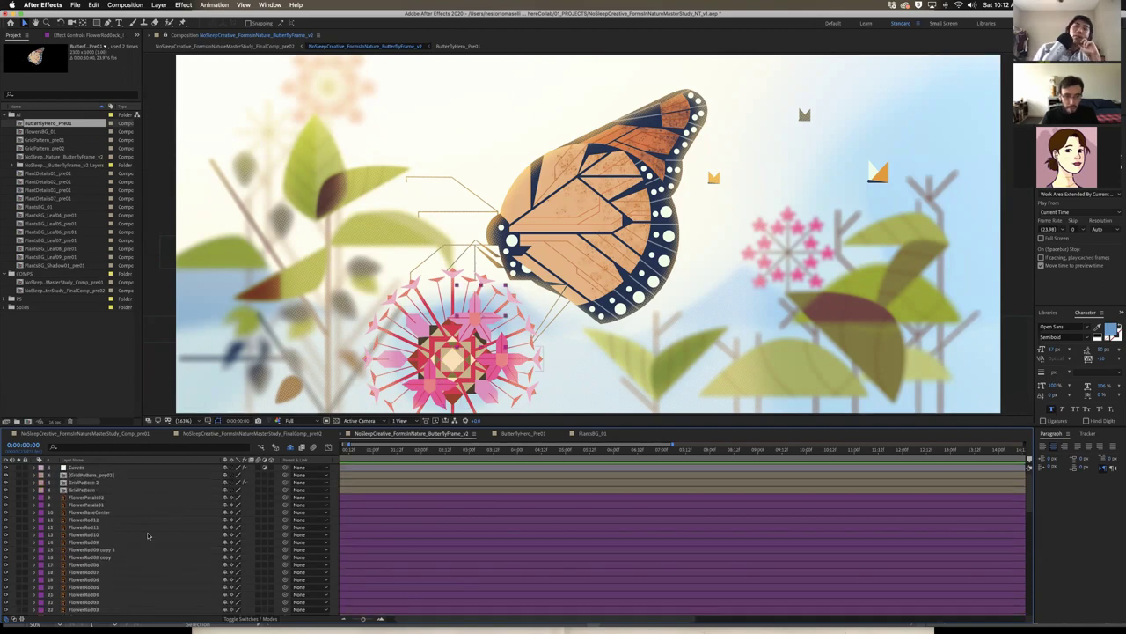
Inspect the two ButterflyHero_Pre01 layers and the ButterflyBG_Body01 layer of the small background butterfly
{"action": "scroll", "coordinate": [106, 528], "scroll_direction": "down", "scroll_amount": 10}
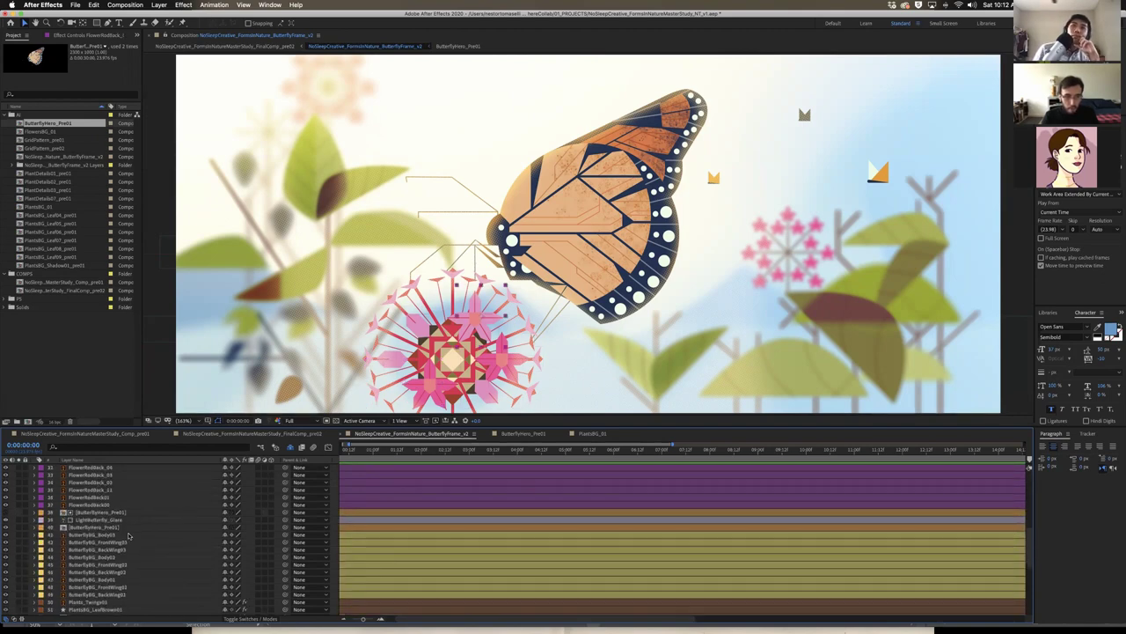
{"action": "left_click", "coordinate": [102, 511]}
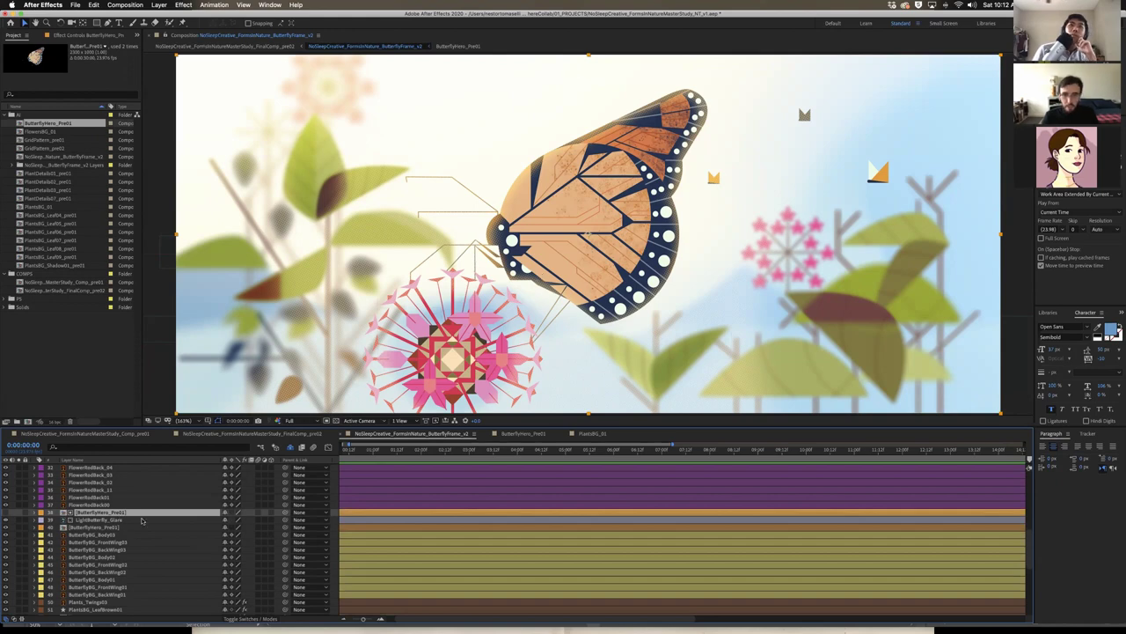
{"action": "left_click", "coordinate": [97, 526]}
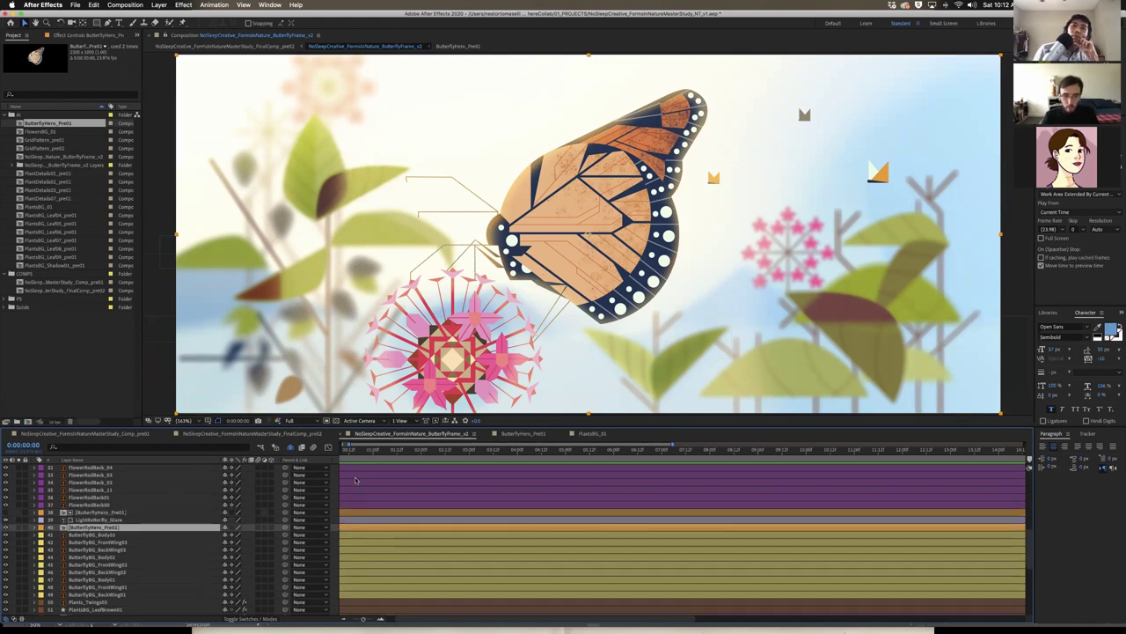
{"action": "scroll", "coordinate": [116, 545], "scroll_direction": "down", "scroll_amount": 5}
{"action": "left_click", "coordinate": [110, 512]}
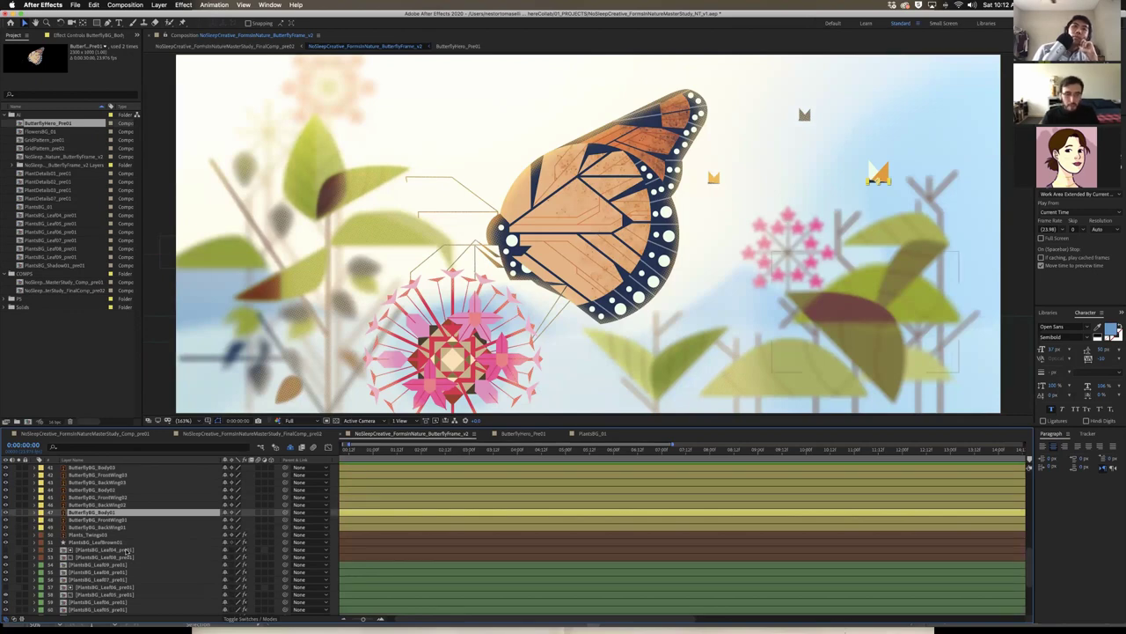
Hide all layers of the butterfly frame composition, from the sky up to the grid patterns
{"action": "scroll", "coordinate": [128, 550], "scroll_direction": "down", "scroll_amount": 8}
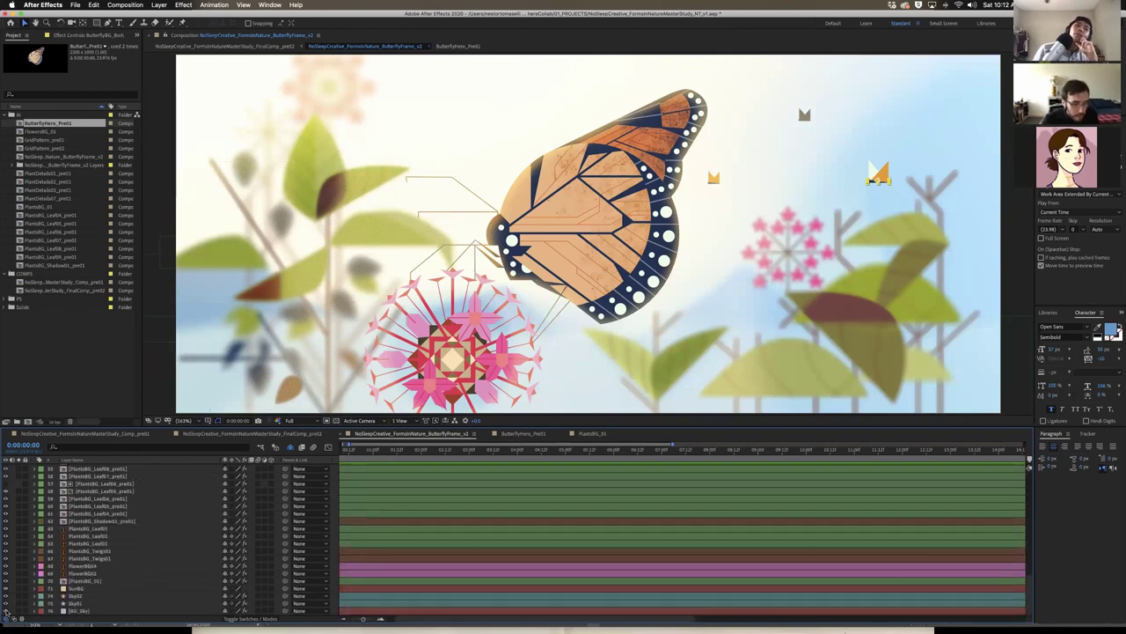
{"action": "scroll", "coordinate": [6, 465], "scroll_direction": "up", "scroll_amount": 12}
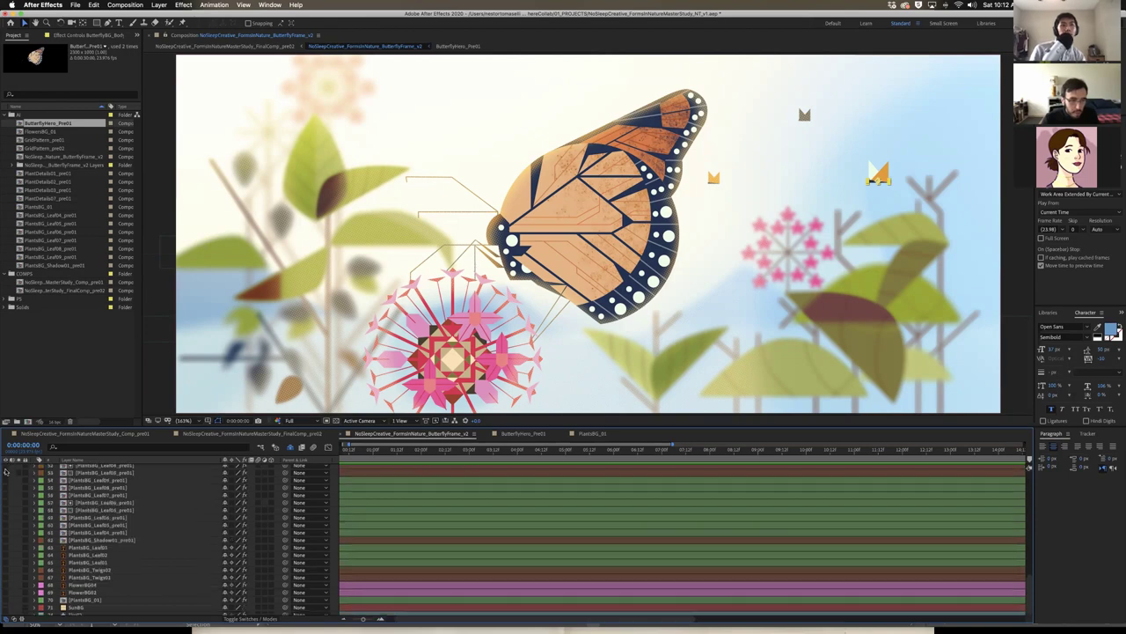
{"action": "scroll", "coordinate": [6, 464], "scroll_direction": "up", "scroll_amount": 8}
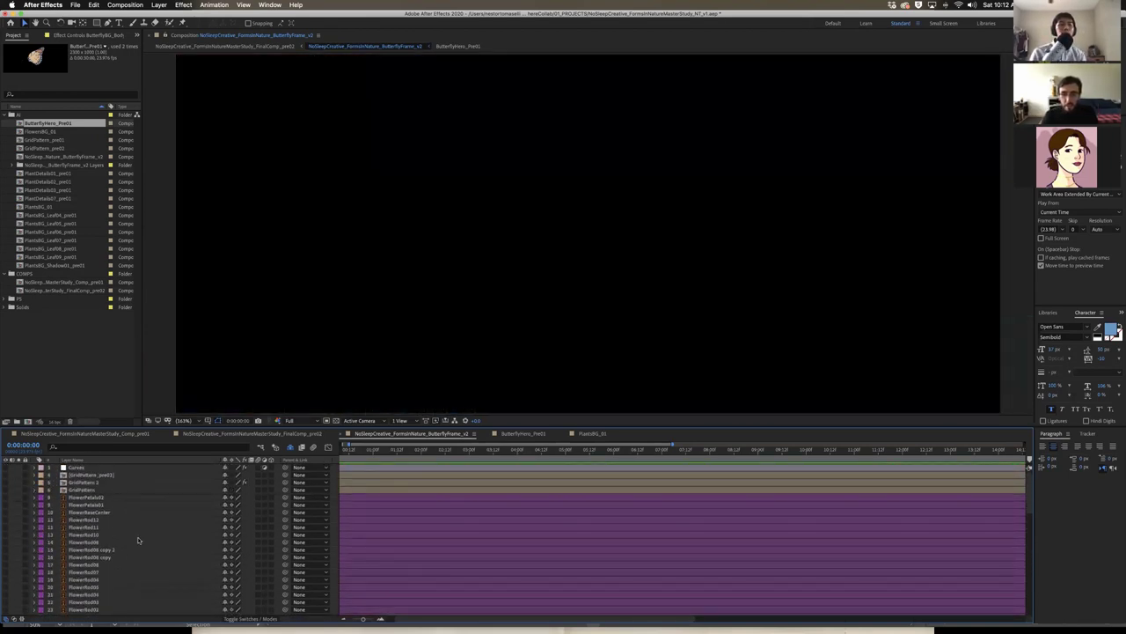
Show the BG_Sky, Sky01 and Sky02 layers and reveal the mask feather of Sky02
{"action": "scroll", "coordinate": [7, 613], "scroll_direction": "down", "scroll_amount": 15}
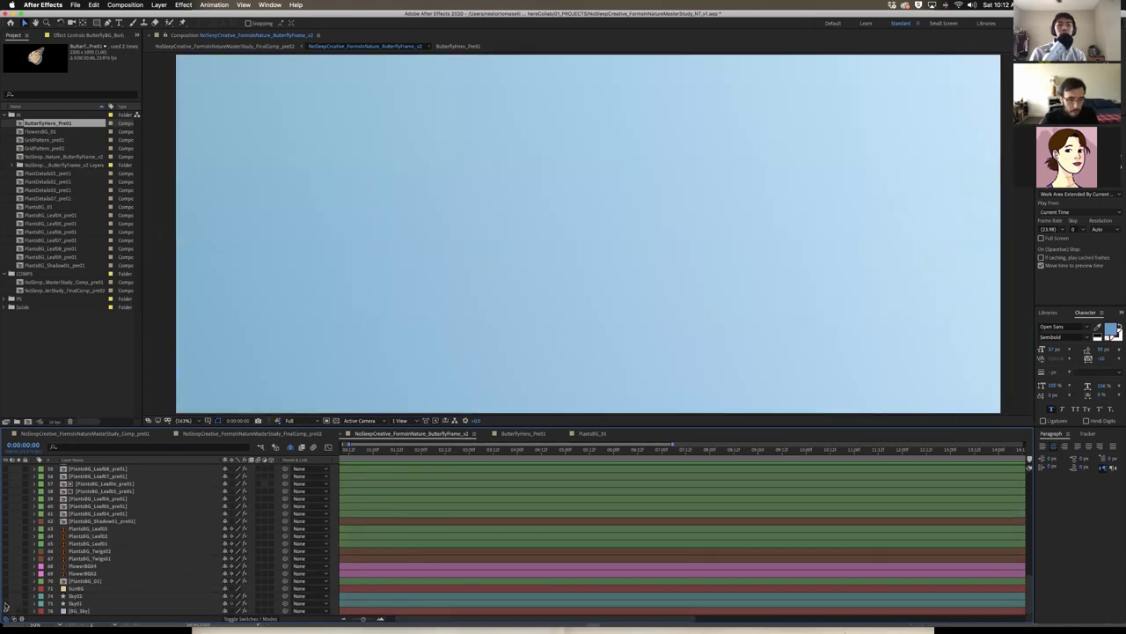
{"action": "left_click", "coordinate": [92, 597]}
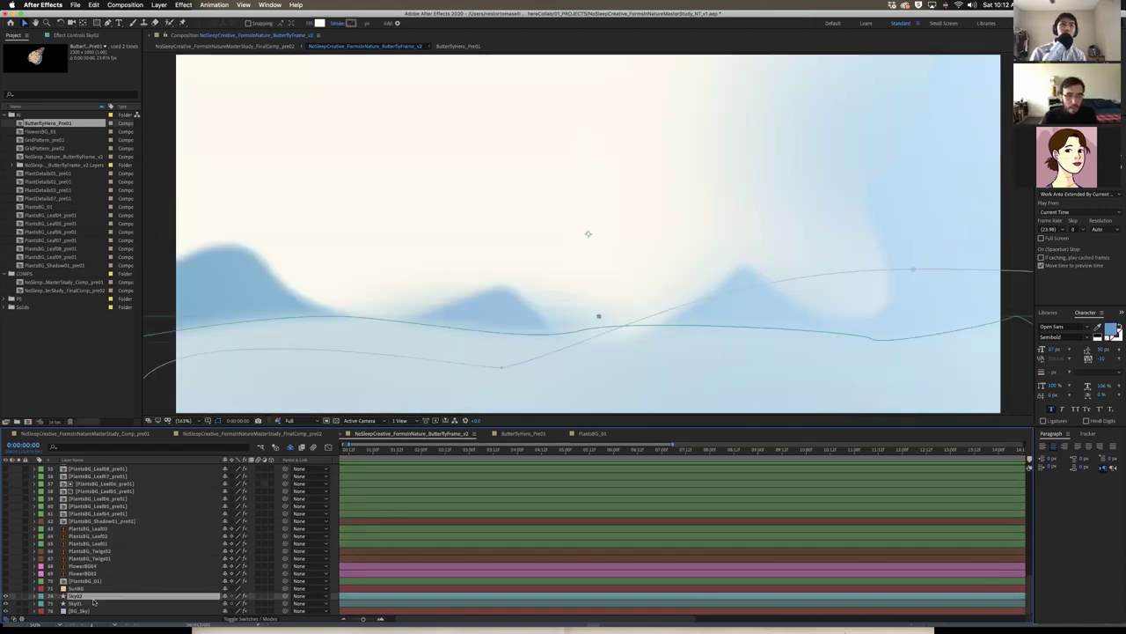
{"action": "key", "text": "slash"}
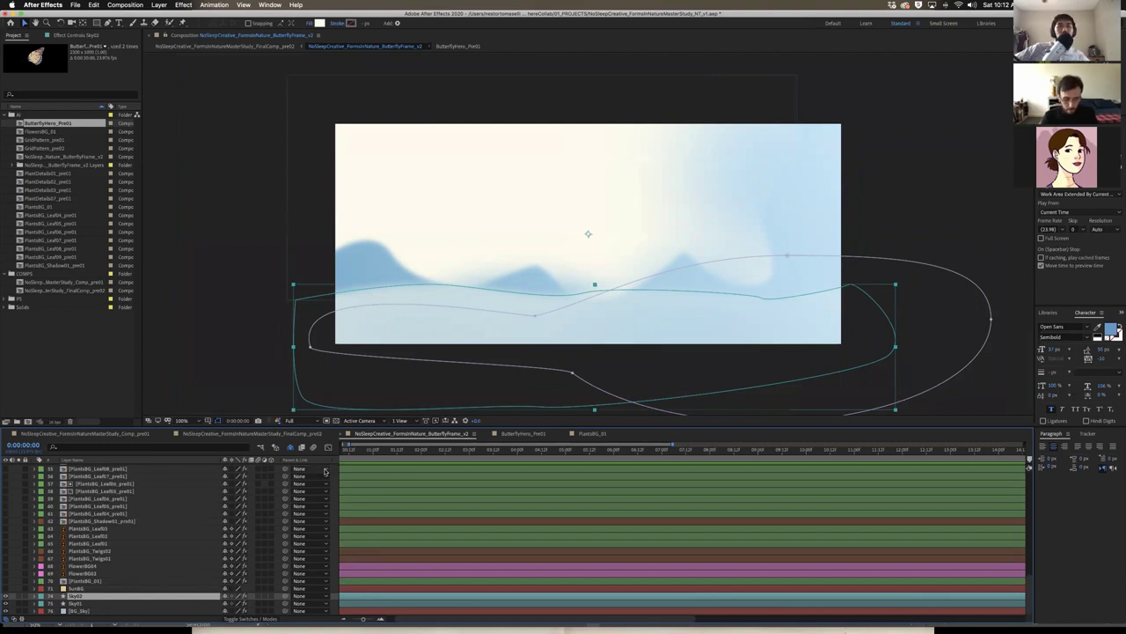
{"action": "key", "text": "f"}
{"action": "scroll", "coordinate": [200, 522], "scroll_direction": "down", "scroll_amount": 1}
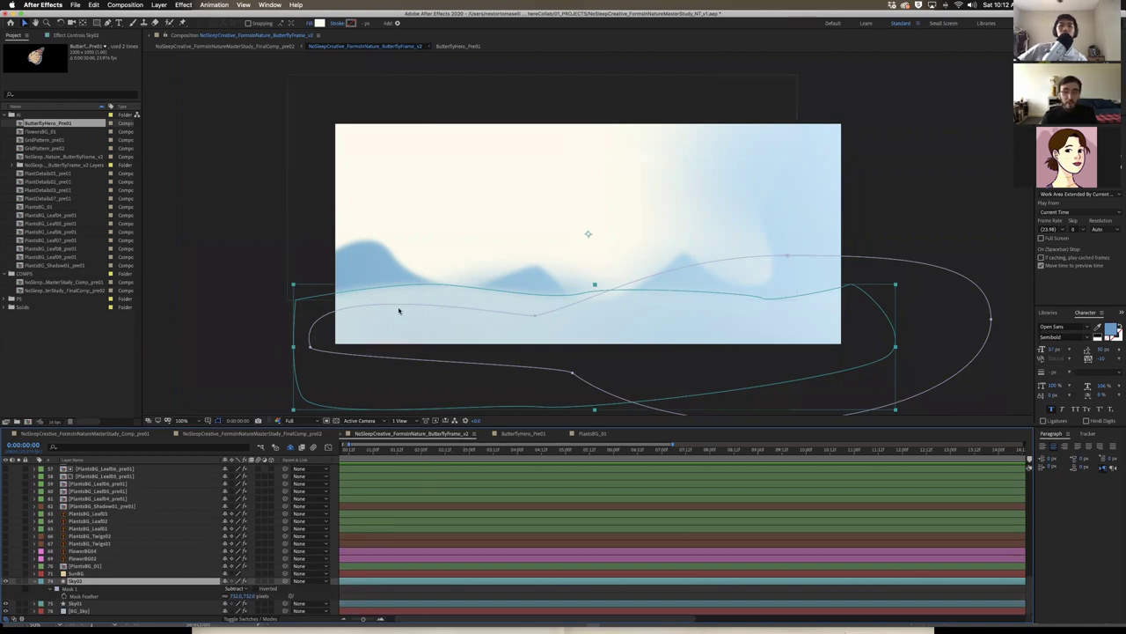
{"action": "left_click", "coordinate": [417, 586]}
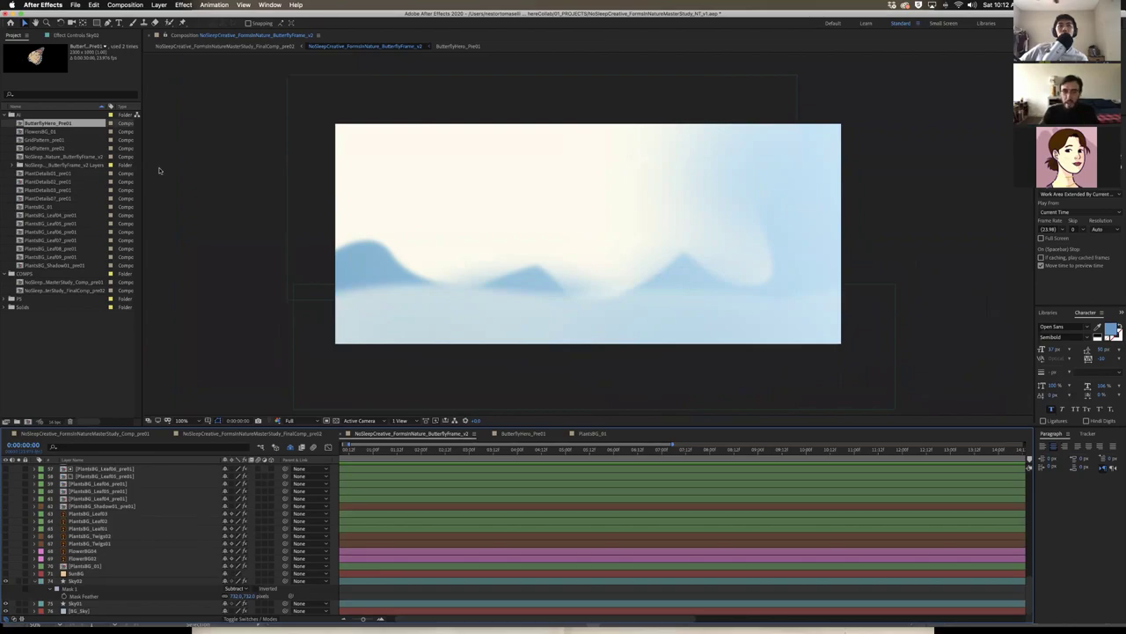
{"action": "mouse_move", "coordinate": [1, 1]}
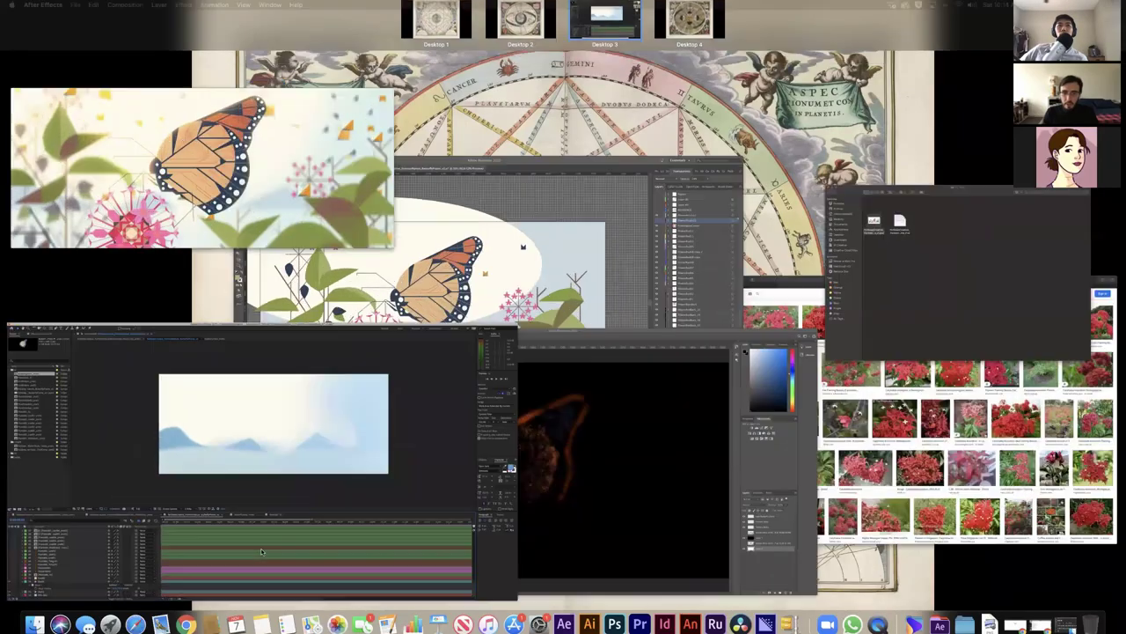
{"action": "left_click", "coordinate": [314, 559]}
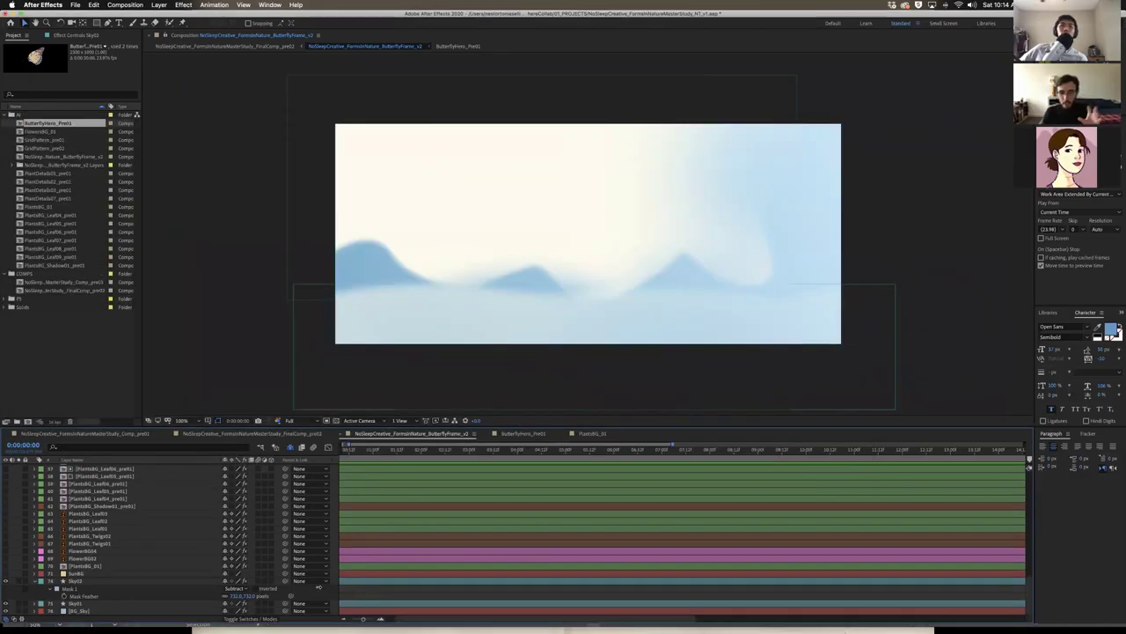
Display the layers' blending modes, collapse the Sky02 properties and show the SunBG layer
{"action": "left_click", "coordinate": [7, 576]}
{"action": "left_click", "coordinate": [6, 574]}
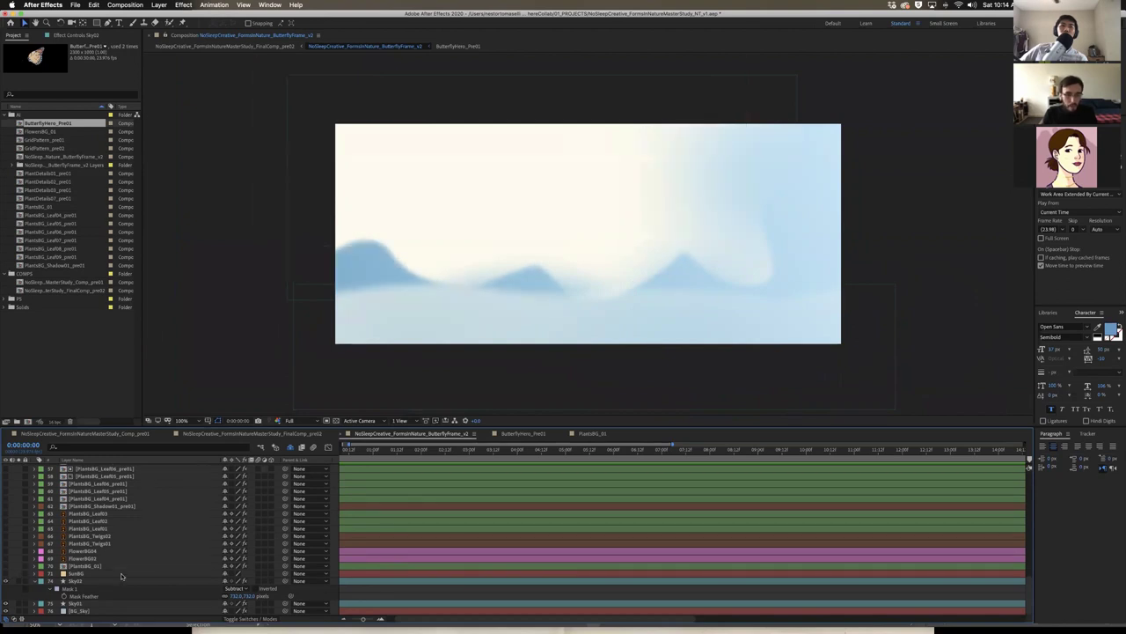
{"action": "left_click", "coordinate": [122, 574]}
{"action": "left_click", "coordinate": [258, 618]}
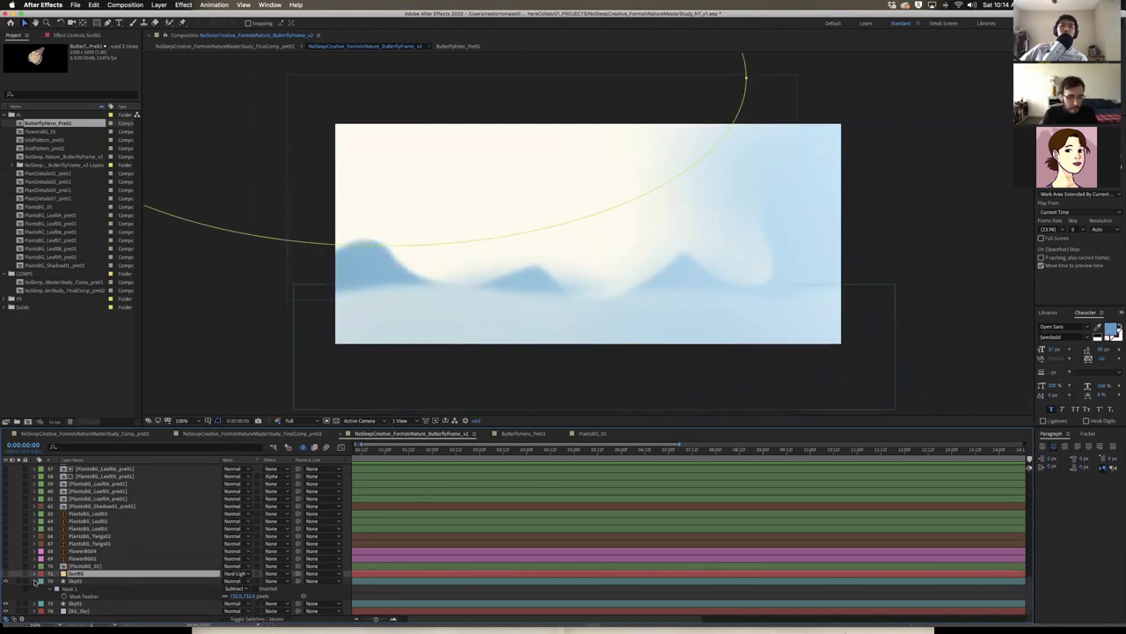
{"action": "left_click", "coordinate": [34, 581]}
{"action": "left_click", "coordinate": [6, 588]}
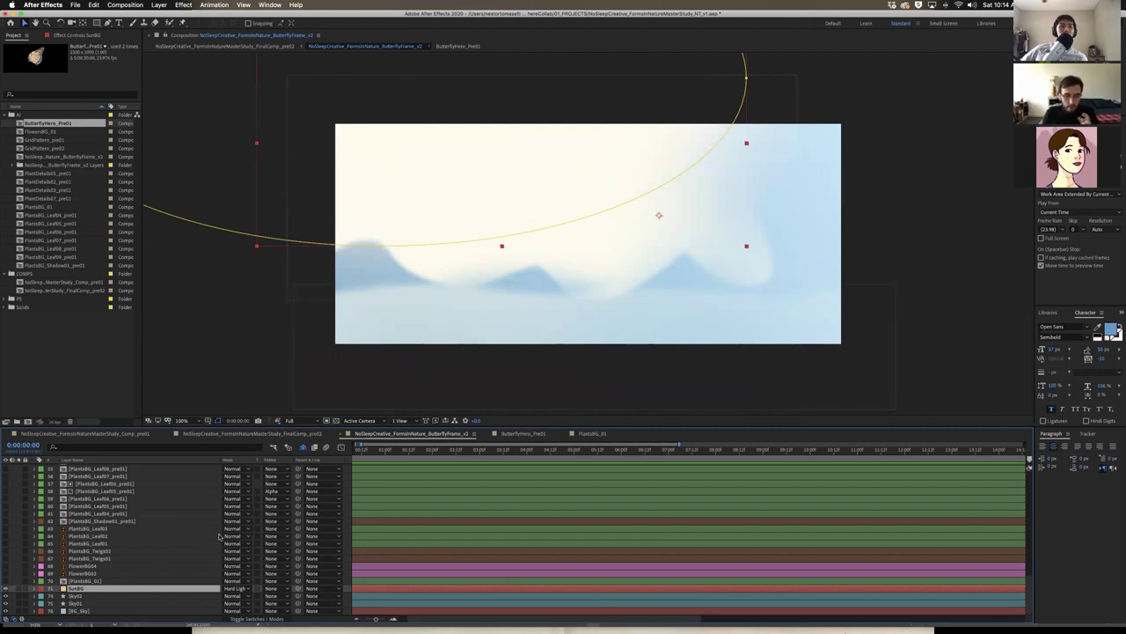
Compare the sky with and without the Hard Light SunBG layer, leaving the layer shown
{"action": "left_click", "coordinate": [158, 580]}
{"action": "left_click", "coordinate": [151, 587]}
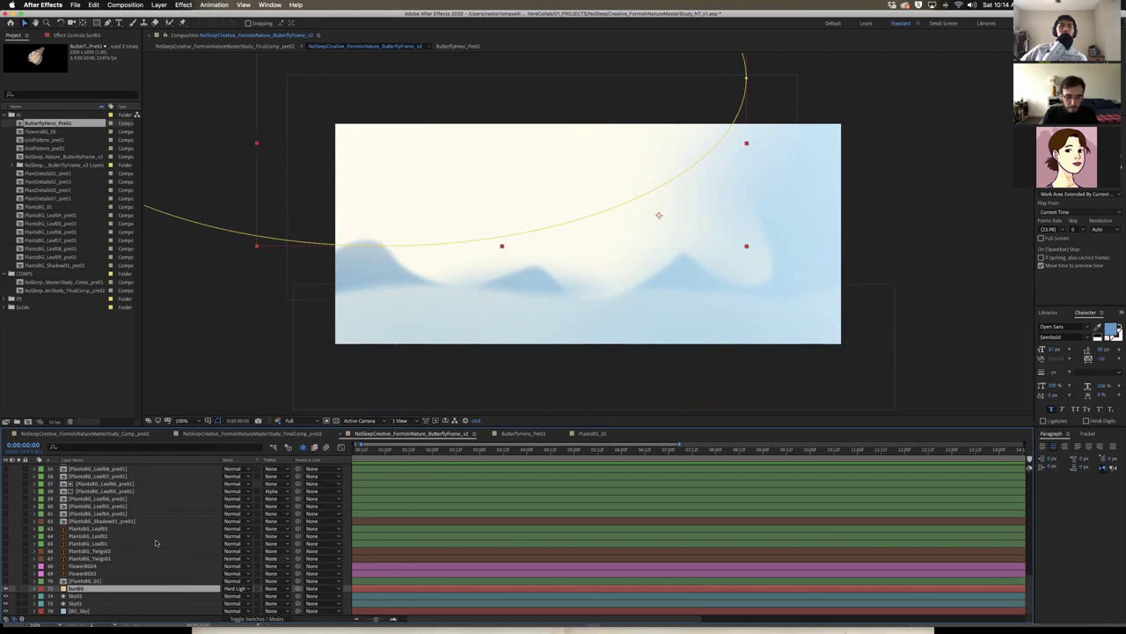
{"action": "left_click", "coordinate": [147, 575]}
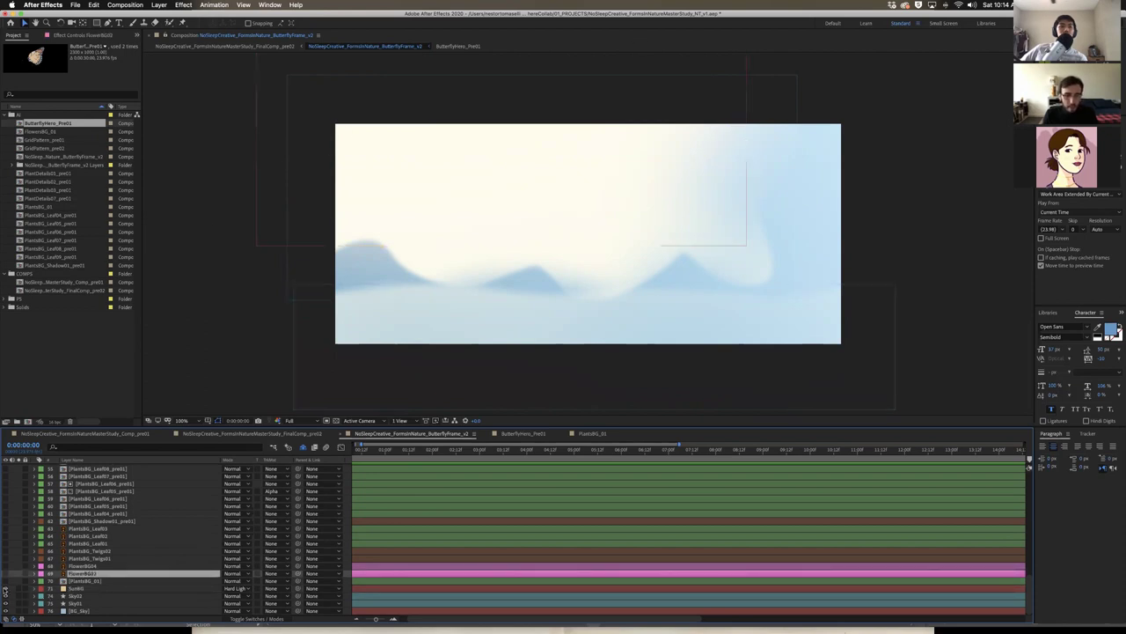
{"action": "left_click", "coordinate": [5, 589]}
{"action": "left_click", "coordinate": [5, 588]}
{"action": "left_click", "coordinate": [5, 589]}
{"action": "left_click", "coordinate": [6, 589]}
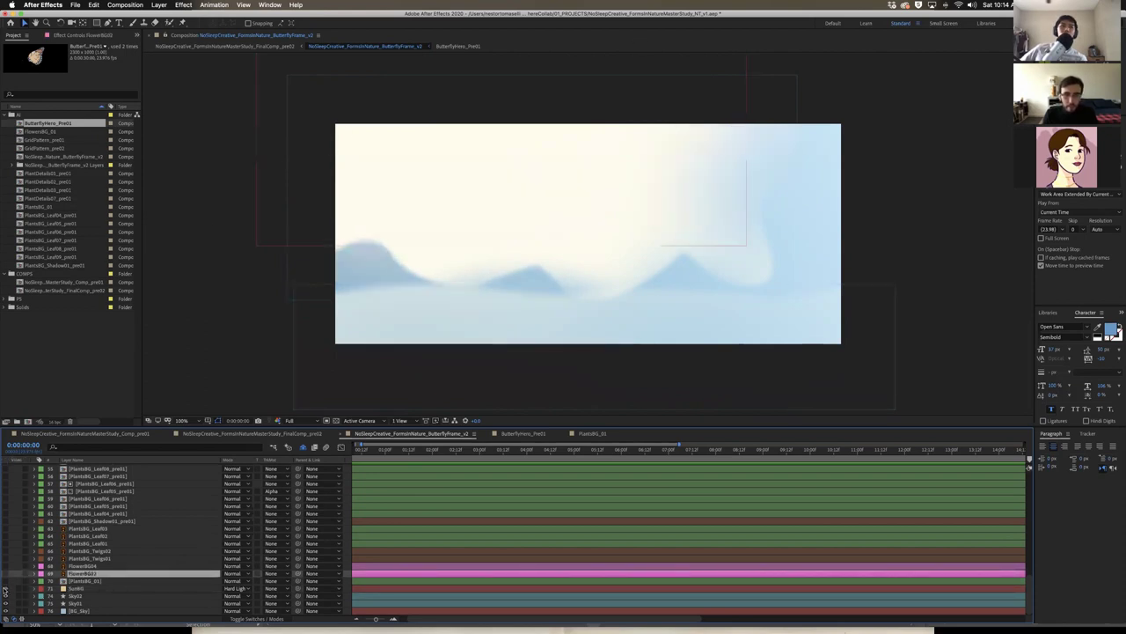
{"action": "left_click", "coordinate": [5, 588]}
{"action": "left_click", "coordinate": [5, 588]}
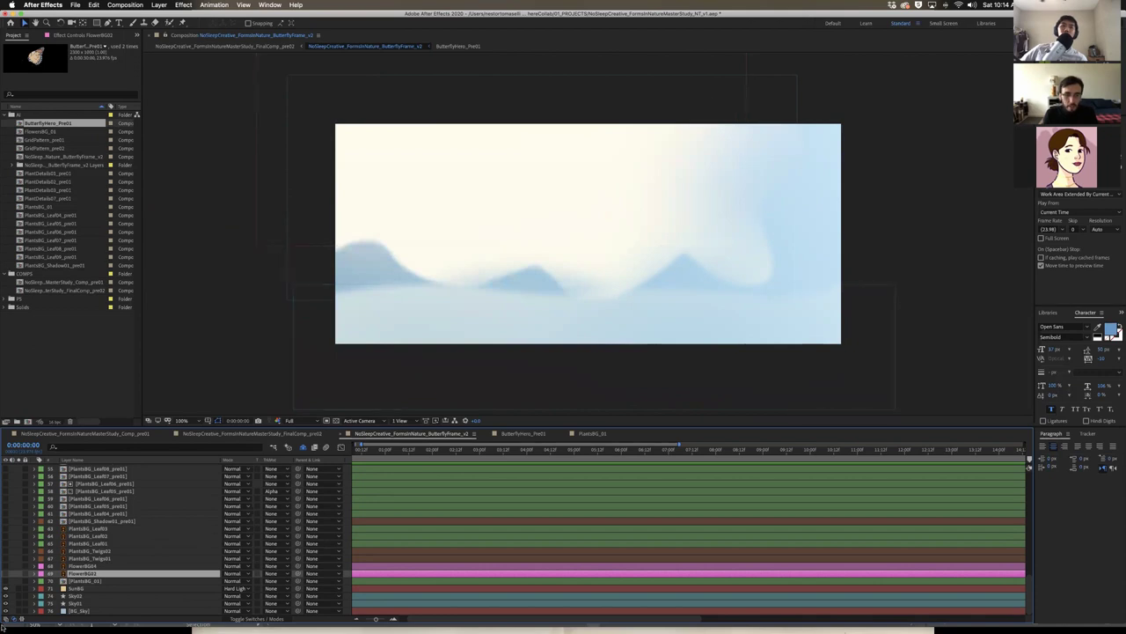
Show the PlantsBG_01 layer above the sky and display its blur and bokeh effect settings
{"action": "left_click", "coordinate": [104, 582]}
{"action": "left_click", "coordinate": [5, 581]}
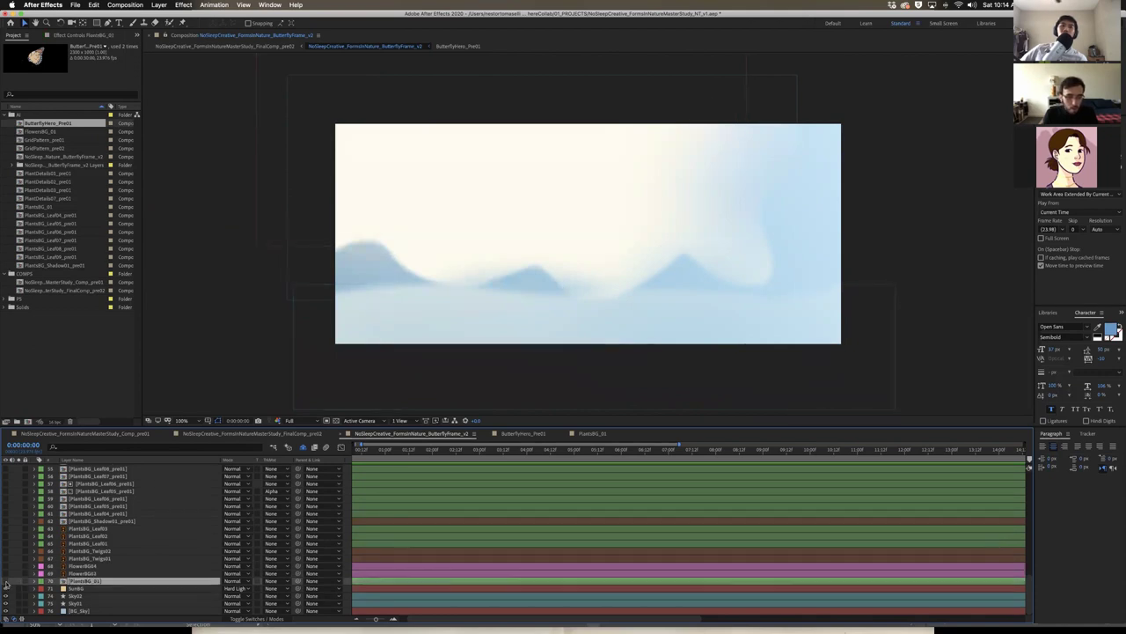
{"action": "left_click", "coordinate": [5, 581]}
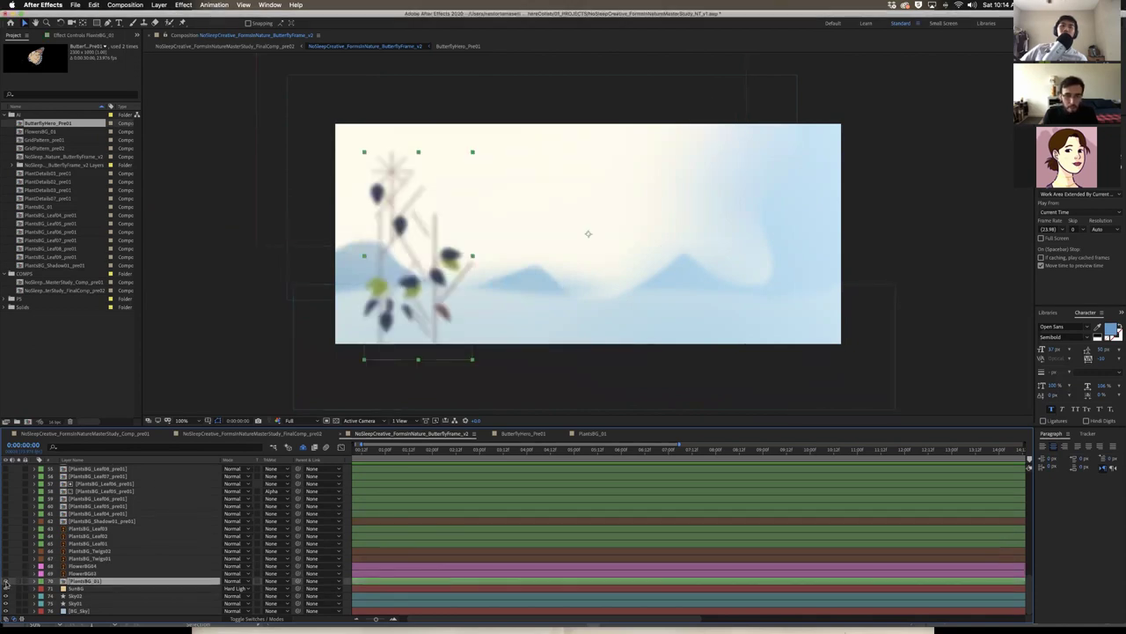
{"action": "left_click", "coordinate": [6, 581]}
{"action": "left_click", "coordinate": [81, 36]}
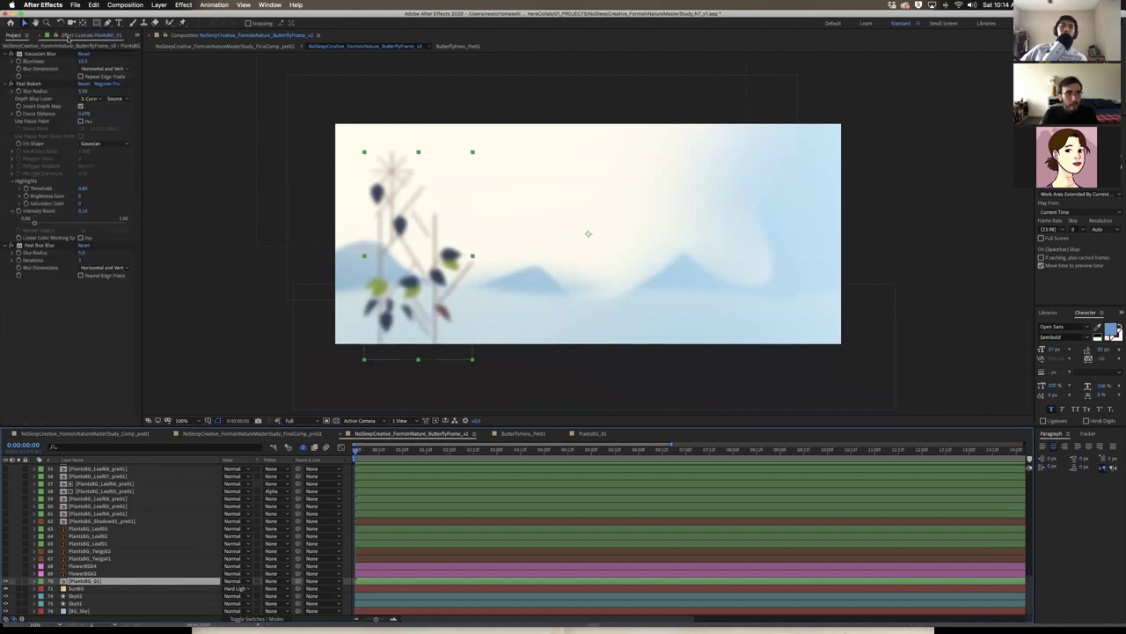
Look inside the PlantsBG_01 precomp at its unblurred leaves and twigs, and return to the butterfly frame composition
{"action": "double_click", "coordinate": [153, 581]}
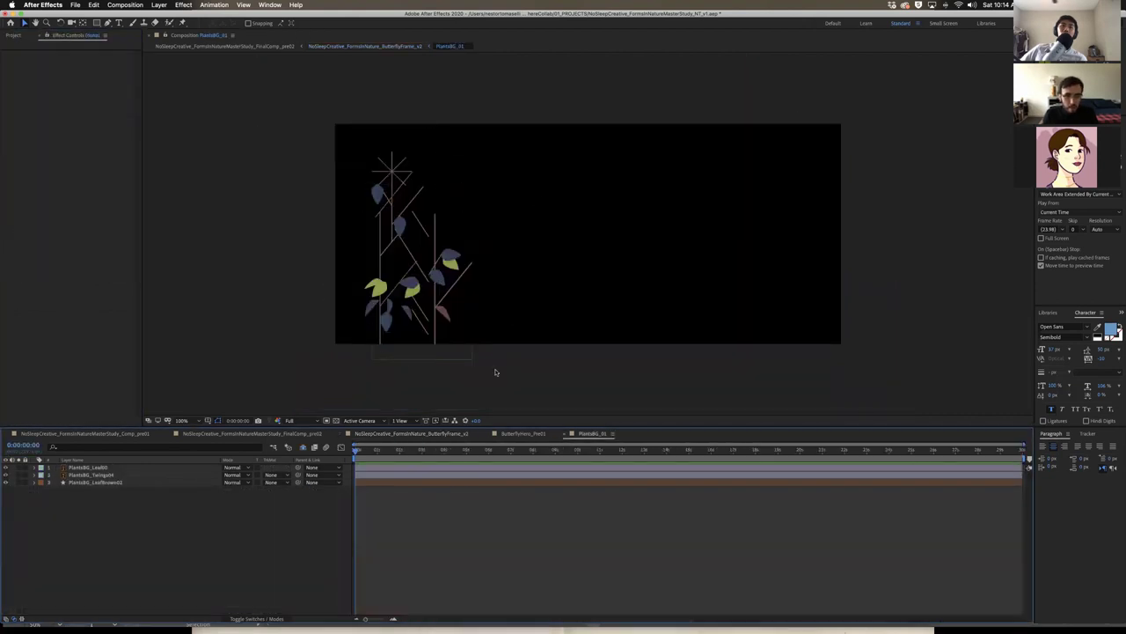
{"action": "key", "text": "ctrl+Up"}
{"action": "key", "text": "ctrl+Up"}
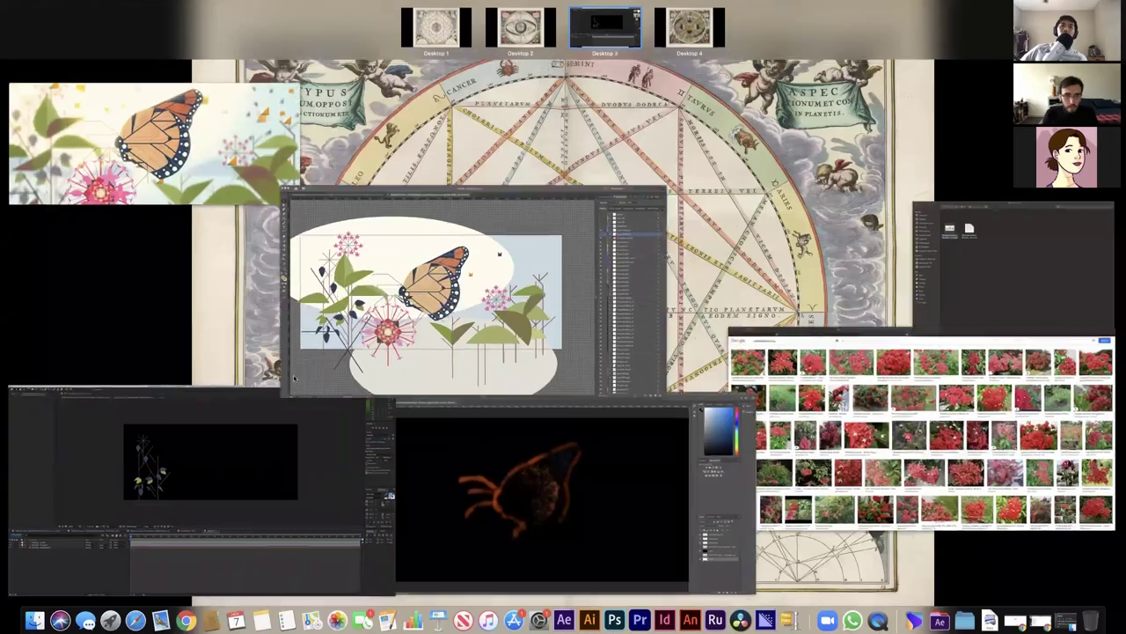
{"action": "key", "text": "ctrl+Up"}
{"action": "left_click", "coordinate": [424, 434]}
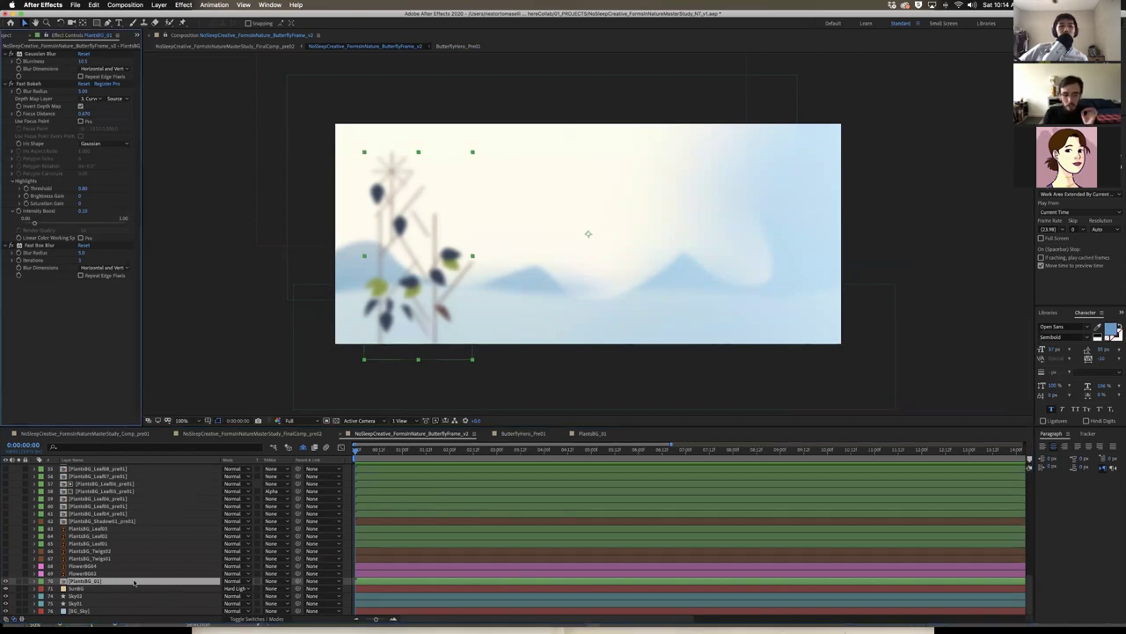
{"action": "left_click", "coordinate": [7, 581]}
{"action": "left_click", "coordinate": [13, 582]}
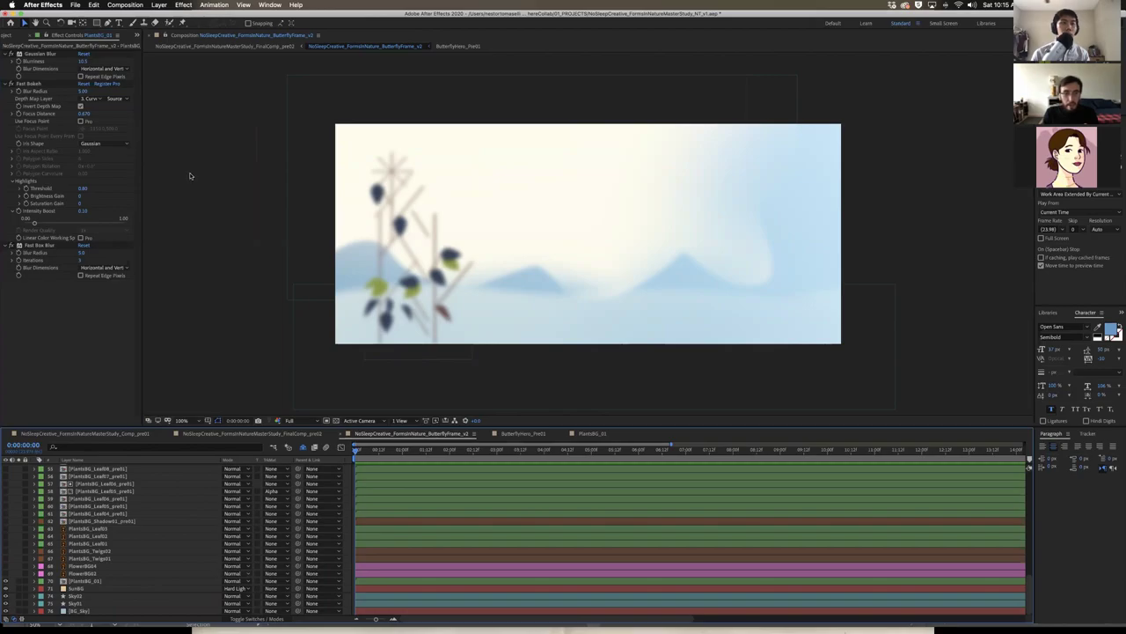
Switch to QuickTime Player to look at the paused butterfly shot of FORMS IN NATURE, and return to the After Effects composition
{"action": "key", "text": "ctrl+Up"}
{"action": "left_click", "coordinate": [104, 121]}
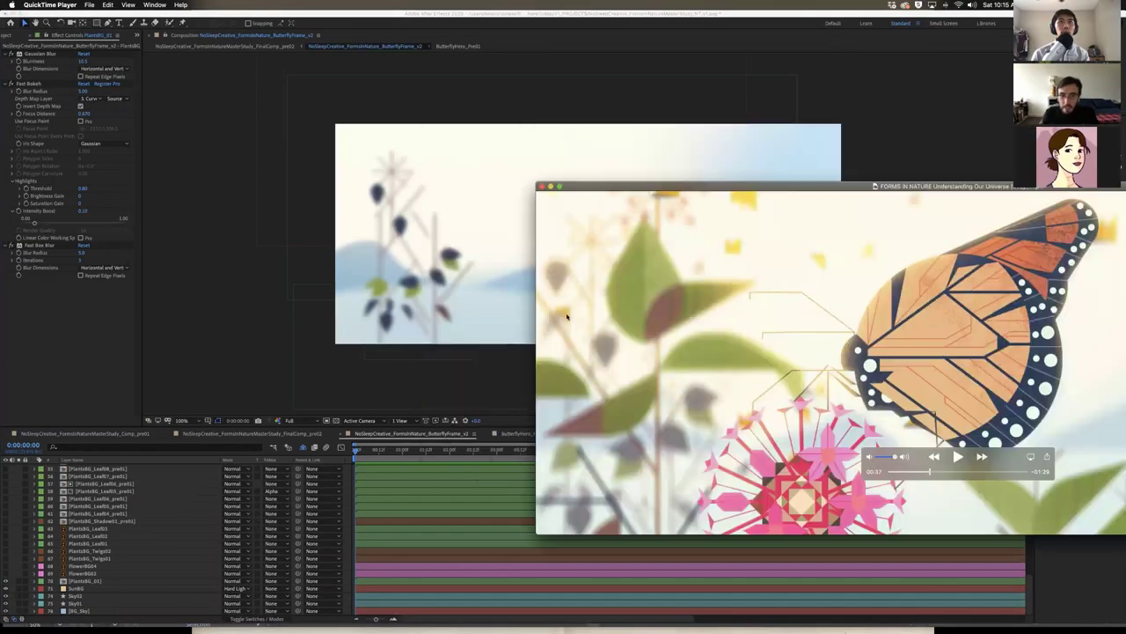
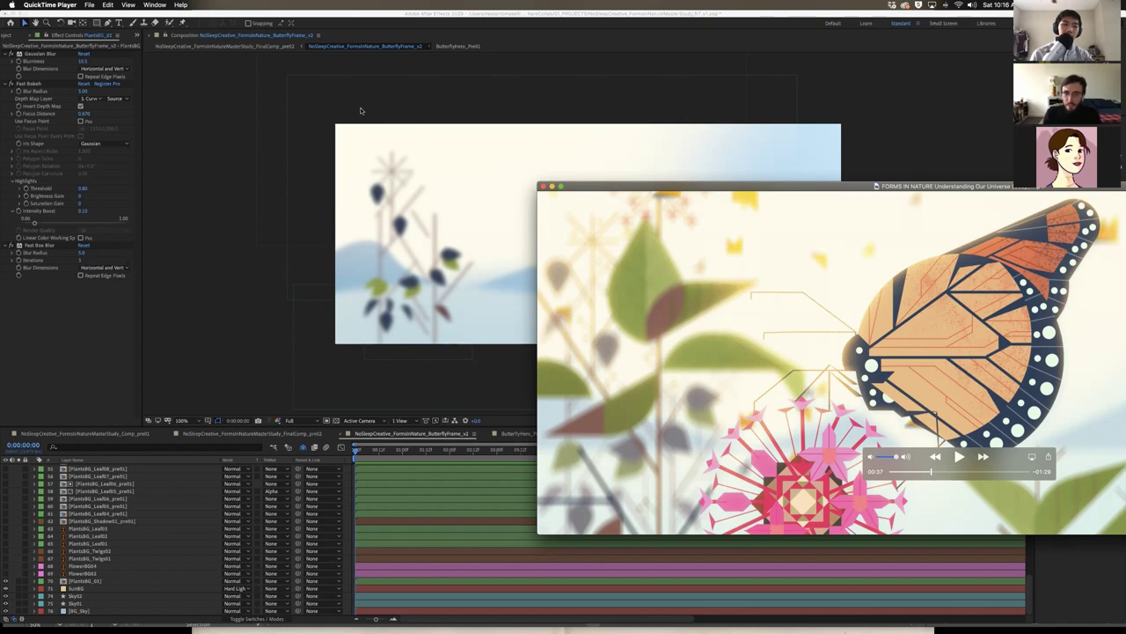
{"action": "left_click", "coordinate": [221, 193]}
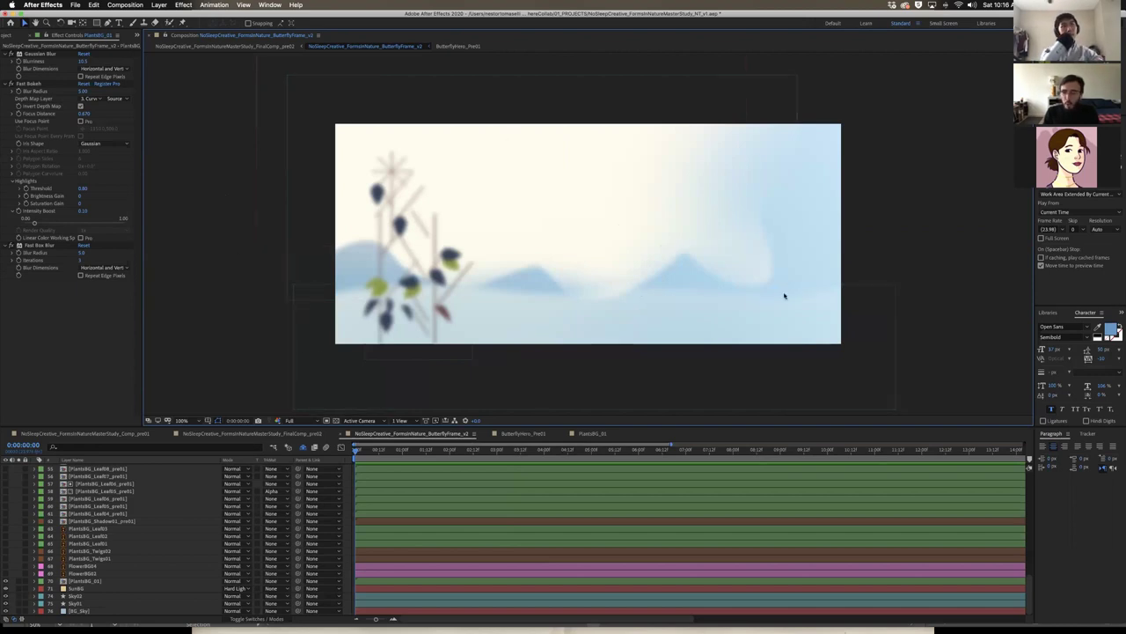
{"action": "key", "text": "ctrl+Up"}
{"action": "key", "text": "ctrl+Up"}
{"action": "left_click", "coordinate": [176, 369]}
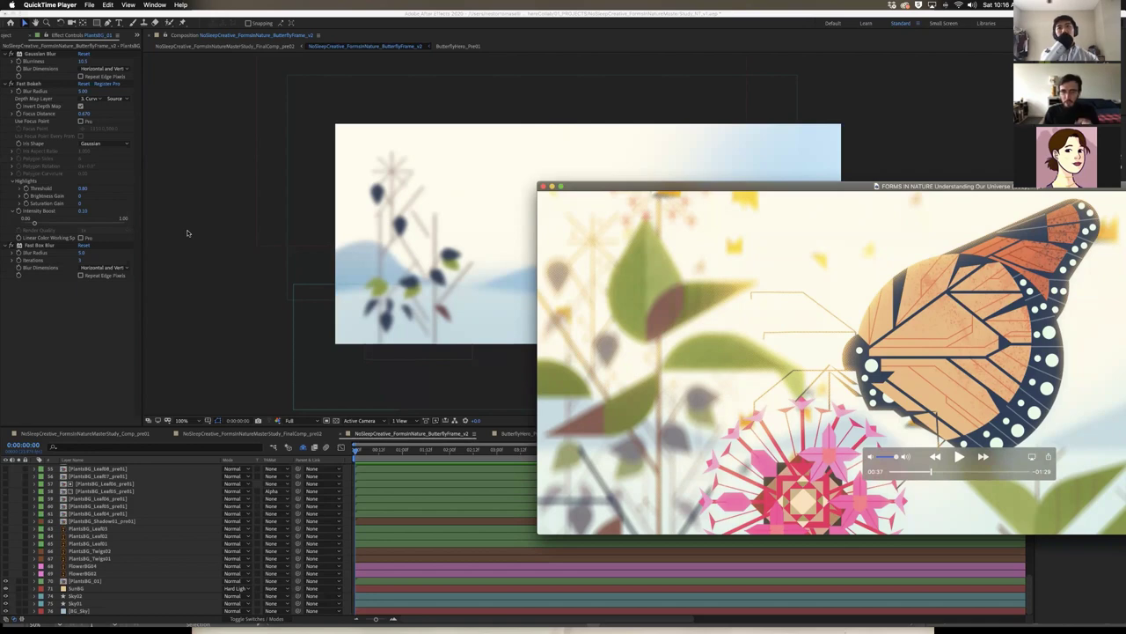
{"action": "left_click", "coordinate": [186, 232]}
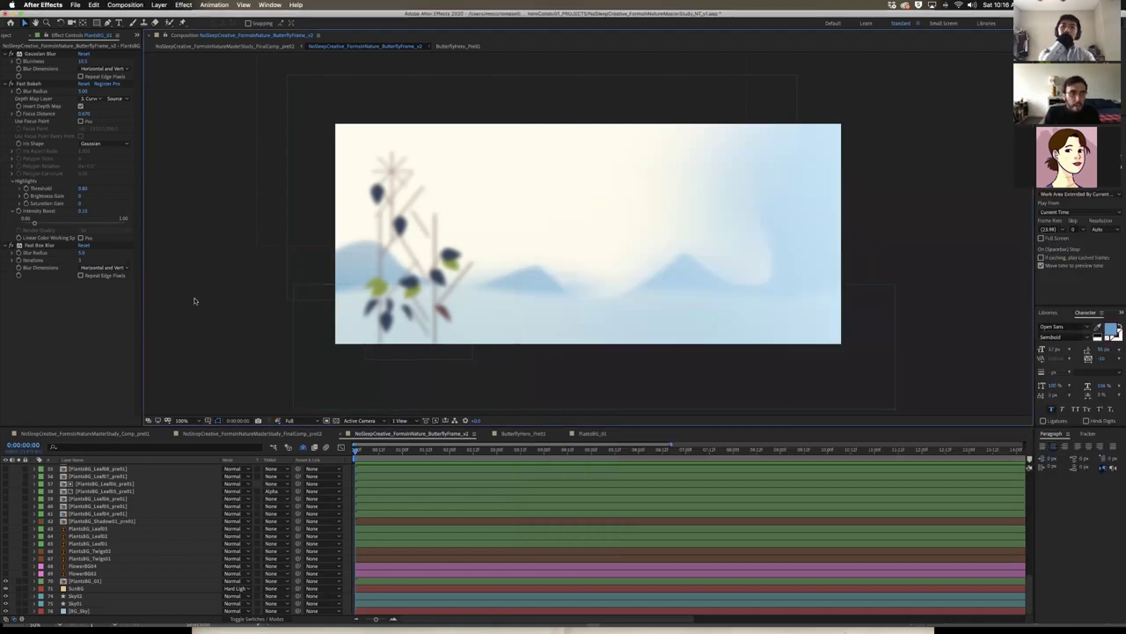
Compare the PlantsBG_01 leaves and twigs up close with and without Fast Bokeh, leaving the effect off
{"action": "left_click", "coordinate": [29, 83]}
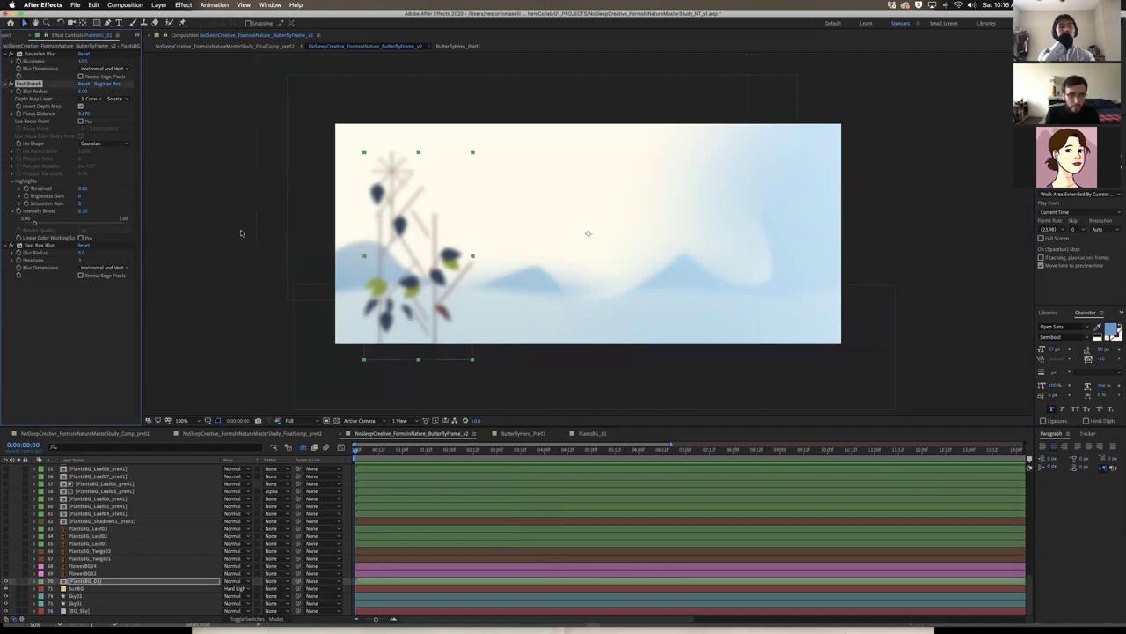
{"action": "key", "text": "z"}
{"action": "left_click", "coordinate": [379, 233]}
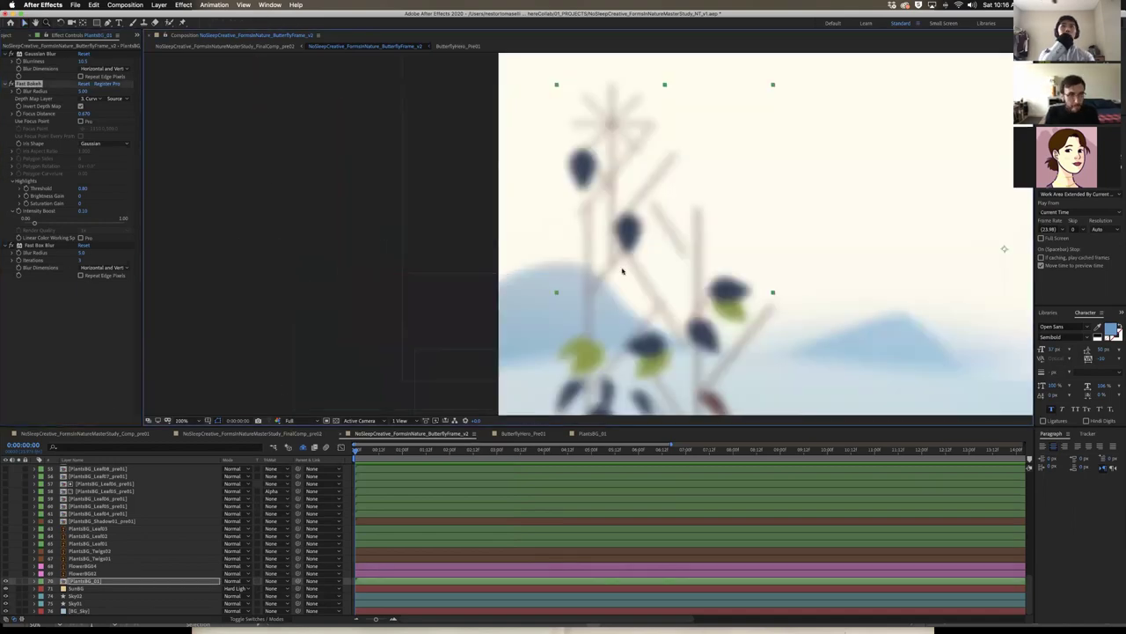
{"action": "key", "text": "v"}
{"action": "left_click", "coordinate": [10, 85]}
{"action": "left_click", "coordinate": [11, 85]}
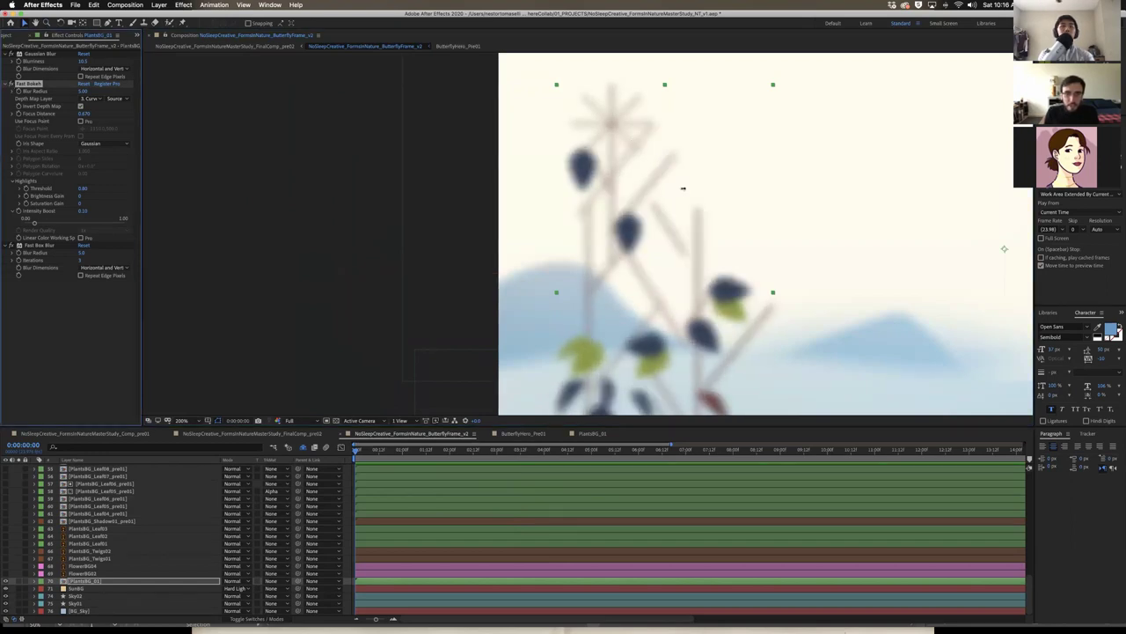
{"action": "left_click", "coordinate": [11, 85]}
{"action": "left_click", "coordinate": [11, 84]}
{"action": "left_click", "coordinate": [10, 83]}
{"action": "left_click", "coordinate": [11, 84]}
{"action": "left_click", "coordinate": [11, 84]}
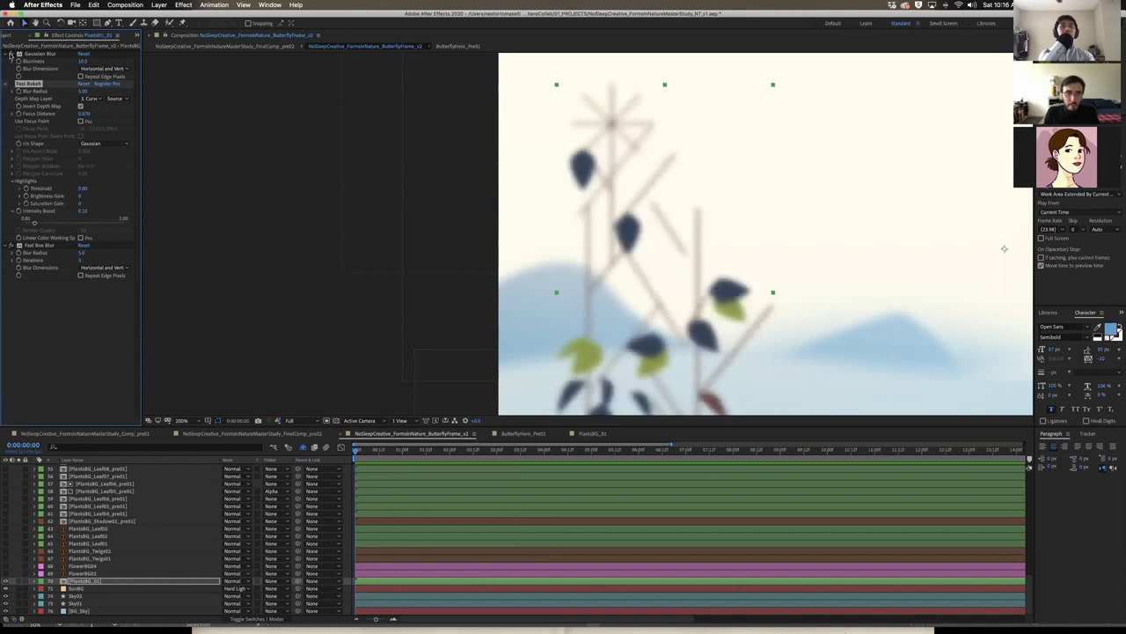
View PlantsBG_01 without any blur, restore its Gaussian Blur and compare it with and without Fast Box Blur
{"action": "left_click", "coordinate": [10, 245]}
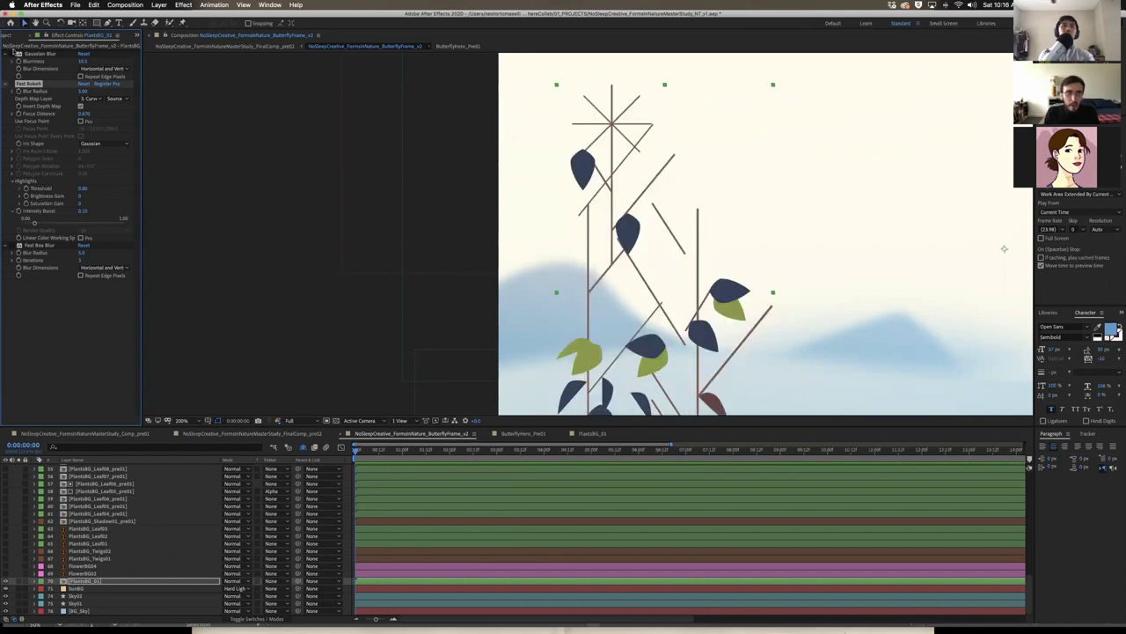
{"action": "left_click", "coordinate": [12, 54]}
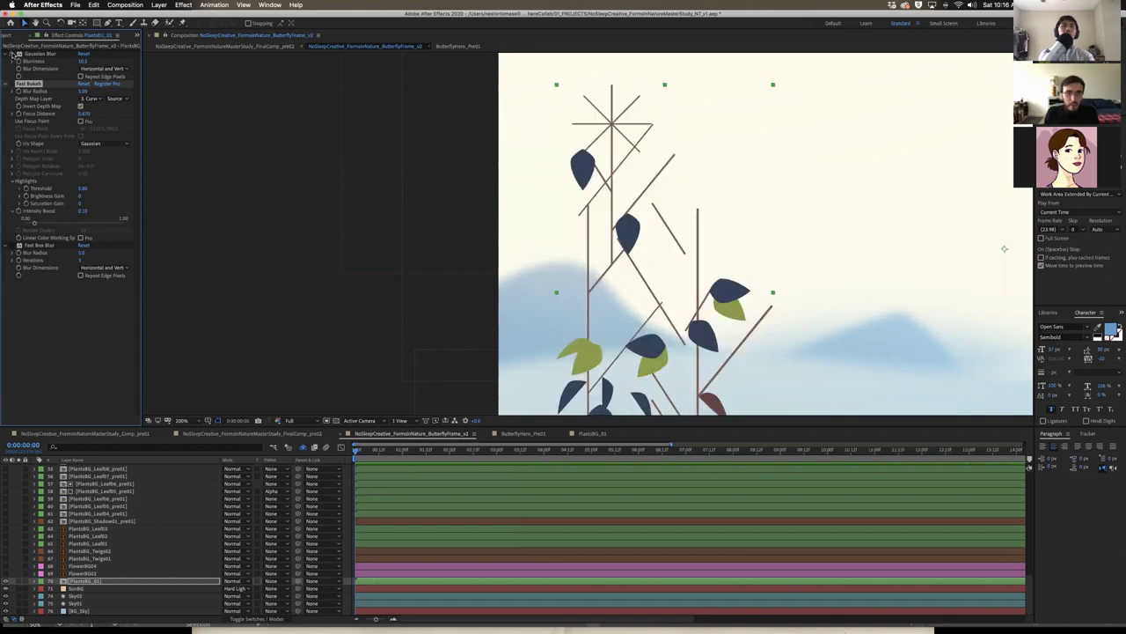
{"action": "left_click", "coordinate": [10, 245]}
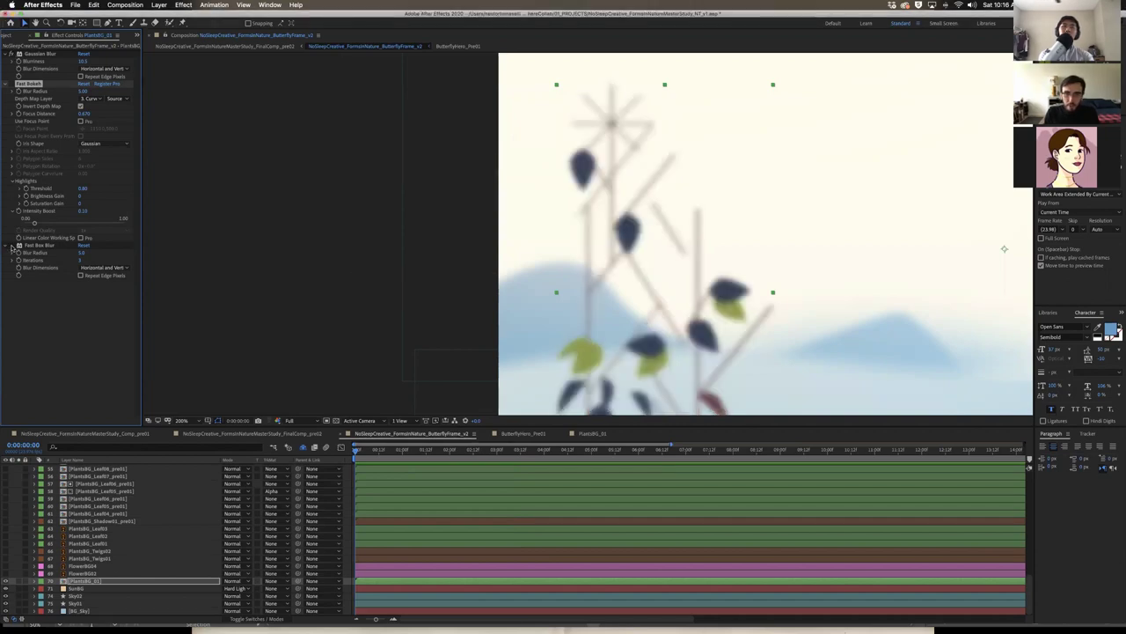
{"action": "left_click", "coordinate": [11, 246]}
{"action": "left_click", "coordinate": [11, 246]}
{"action": "left_click", "coordinate": [10, 245]}
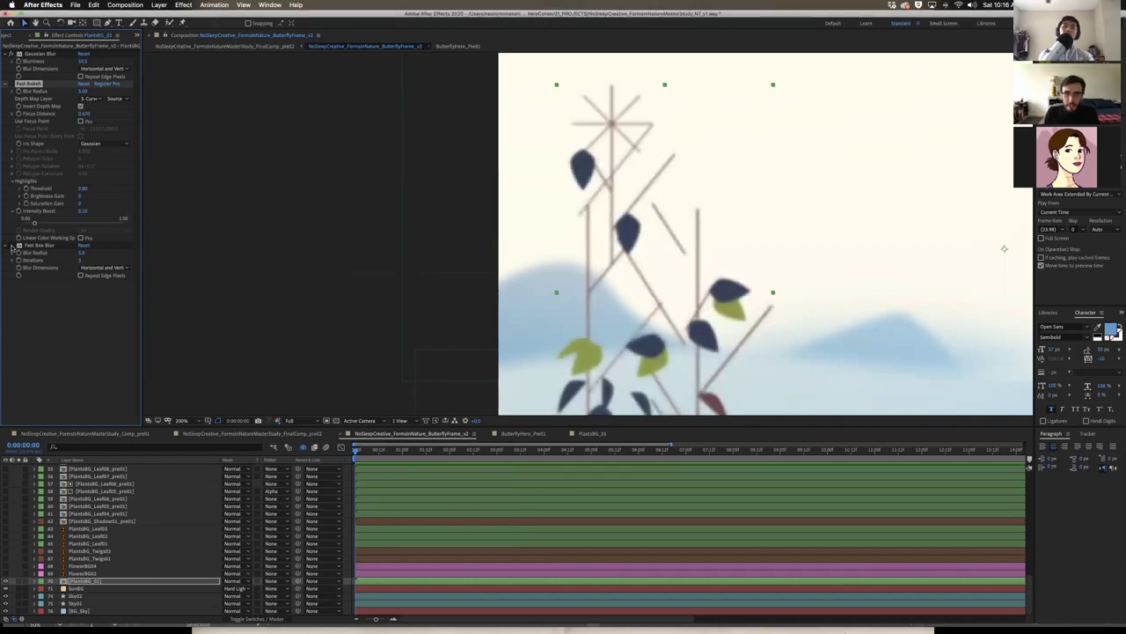
{"action": "left_click", "coordinate": [11, 246]}
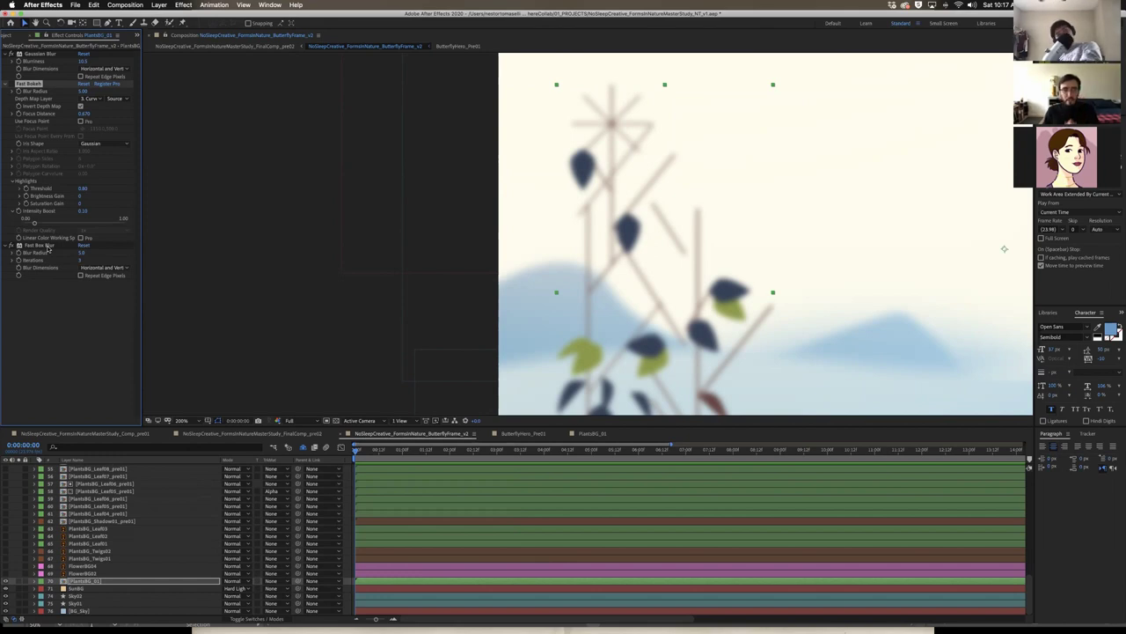
Toggle the PlantsBG_01 blur effects and isolate Fast Bokeh by disabling Gaussian Blur and Fast Box Blur
{"action": "left_click", "coordinate": [12, 84]}
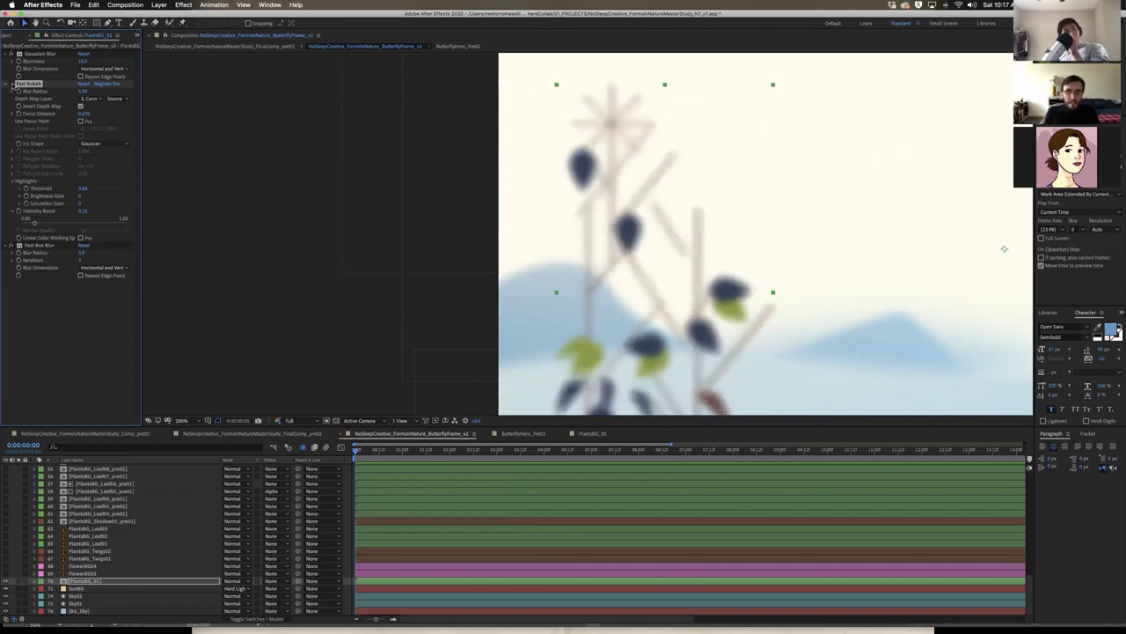
{"action": "left_click", "coordinate": [11, 83]}
{"action": "left_click", "coordinate": [11, 83]}
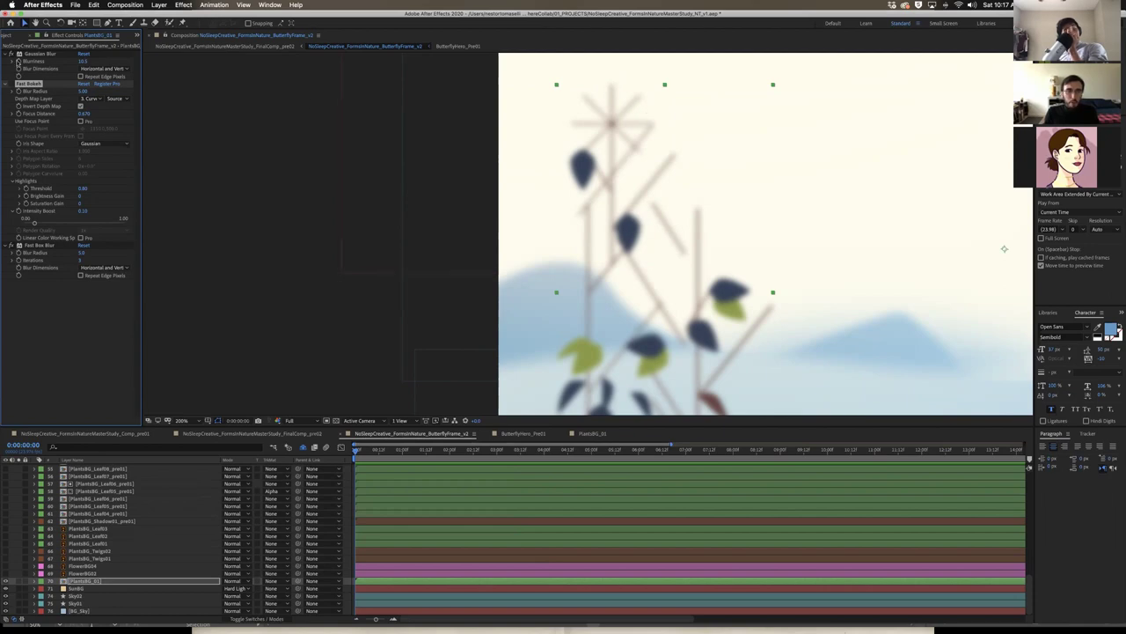
{"action": "left_click", "coordinate": [13, 245]}
{"action": "key", "text": "Up"}
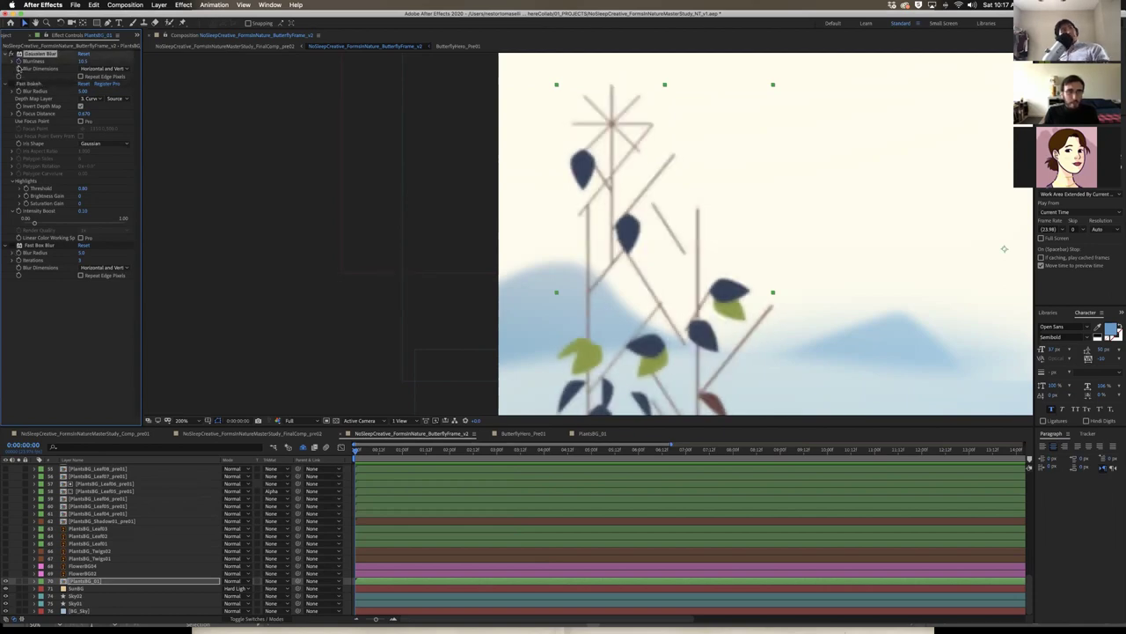
{"action": "key", "text": "Down"}
{"action": "left_click", "coordinate": [10, 54]}
{"action": "left_click", "coordinate": [11, 84]}
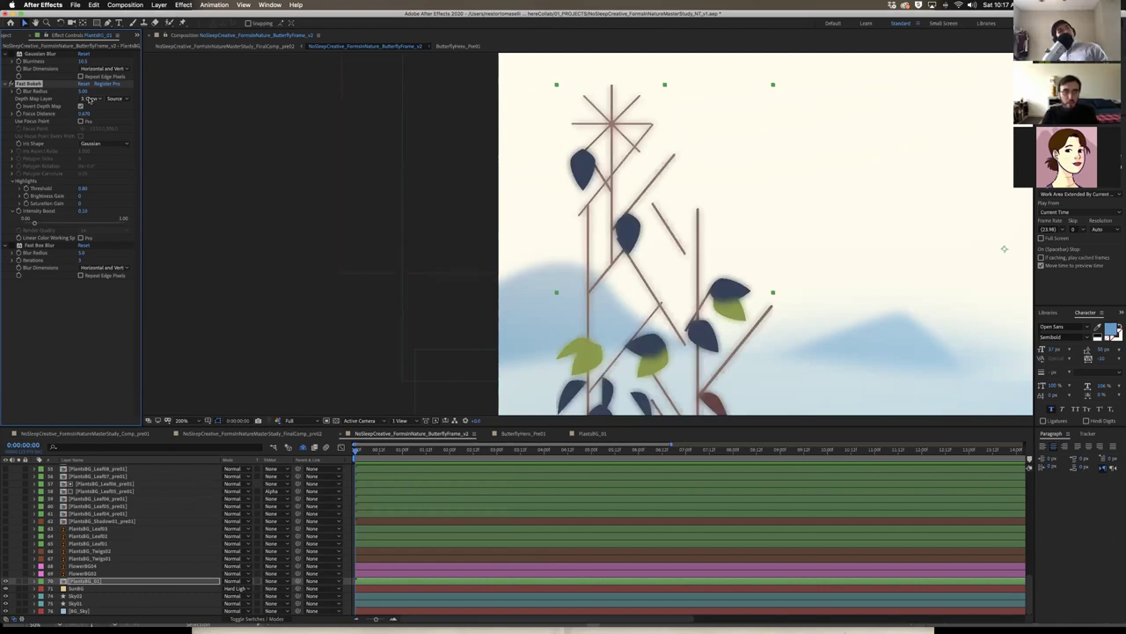
Look through the Fast Bokeh depth map layer choices, keep Curves, and restore the other blurs on PlantsBG_01
{"action": "left_click", "coordinate": [89, 98]}
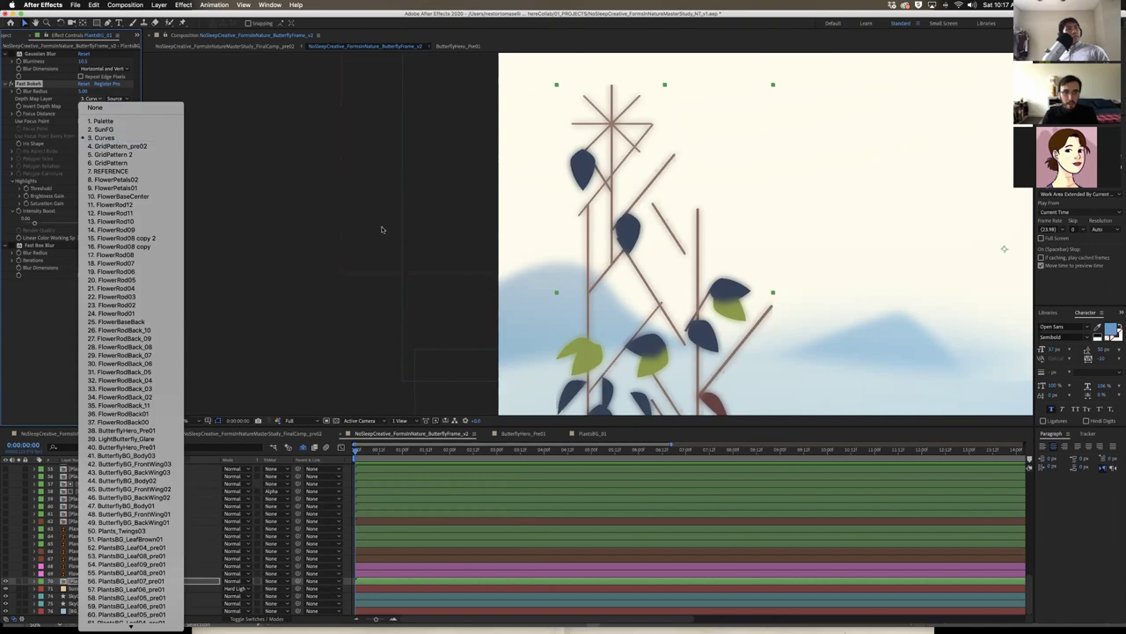
{"action": "left_click", "coordinate": [592, 112]}
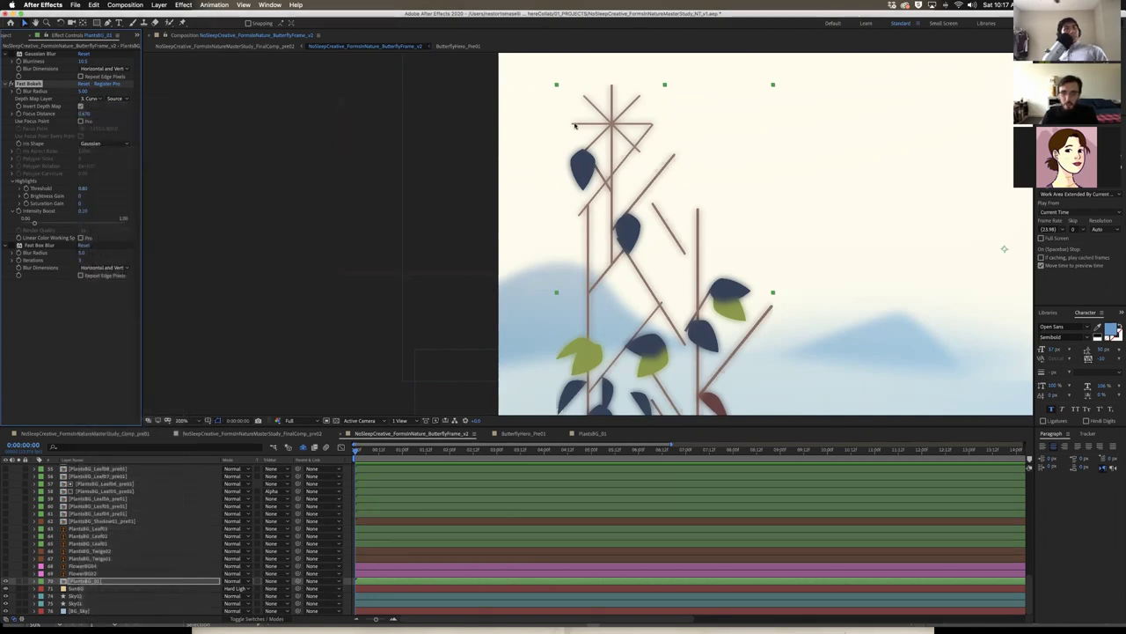
{"action": "left_click", "coordinate": [12, 54]}
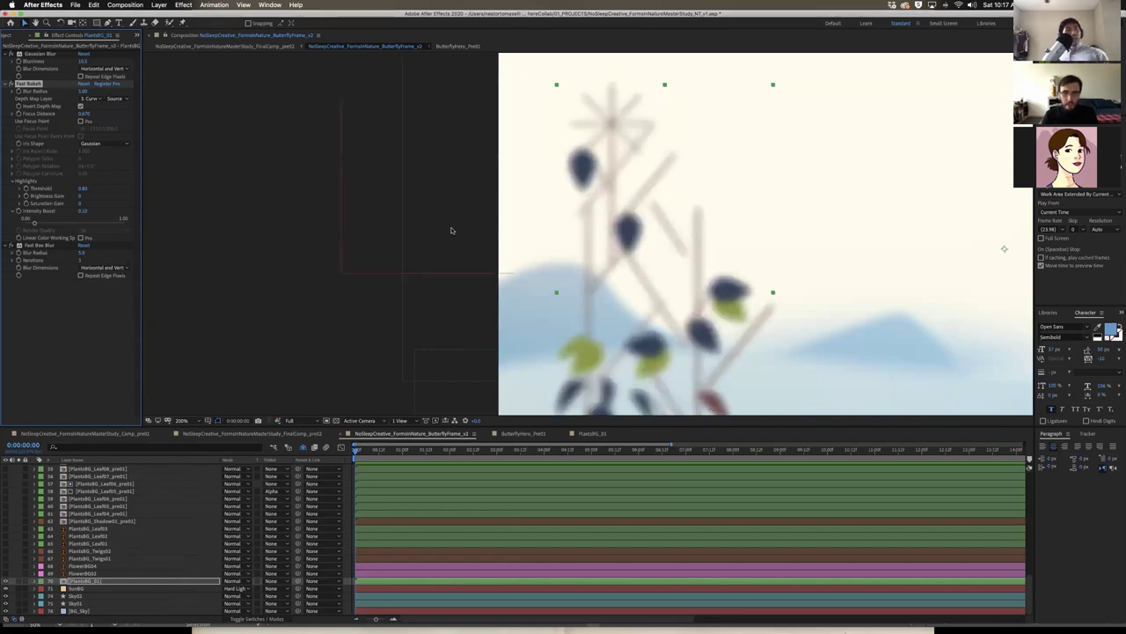
{"action": "key", "text": "z"}
{"action": "left_click", "coordinate": [663, 286], "text": "alt"}
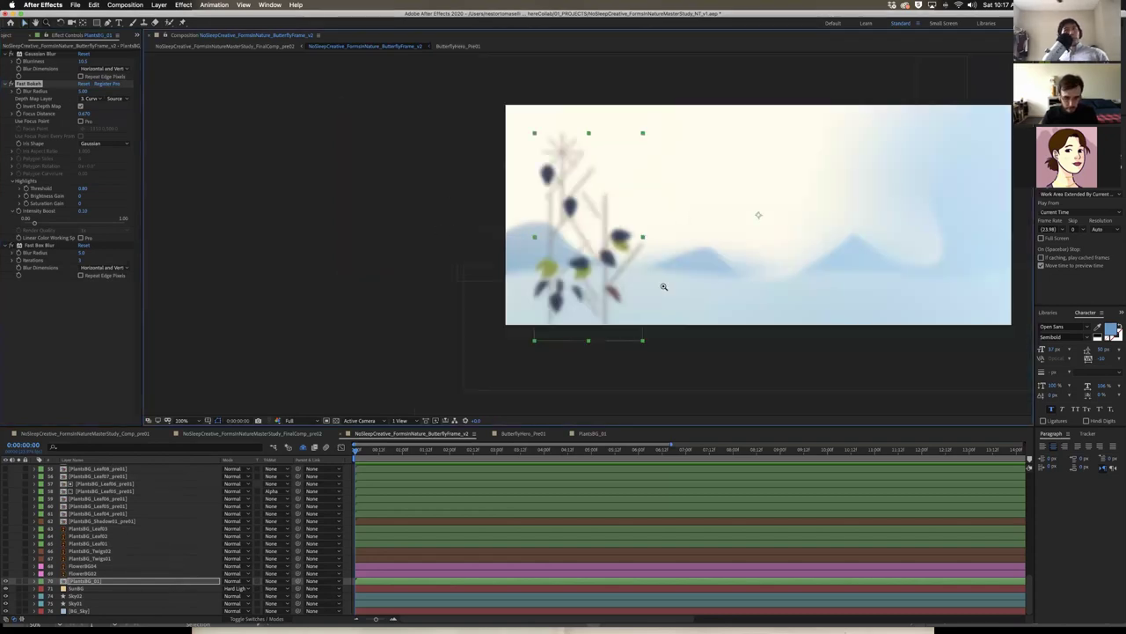
Show the two pink background flower layers, FlowerBG02 and FlowerBG04, above the PlantsBG_01 layer
{"action": "left_click", "coordinate": [115, 573]}
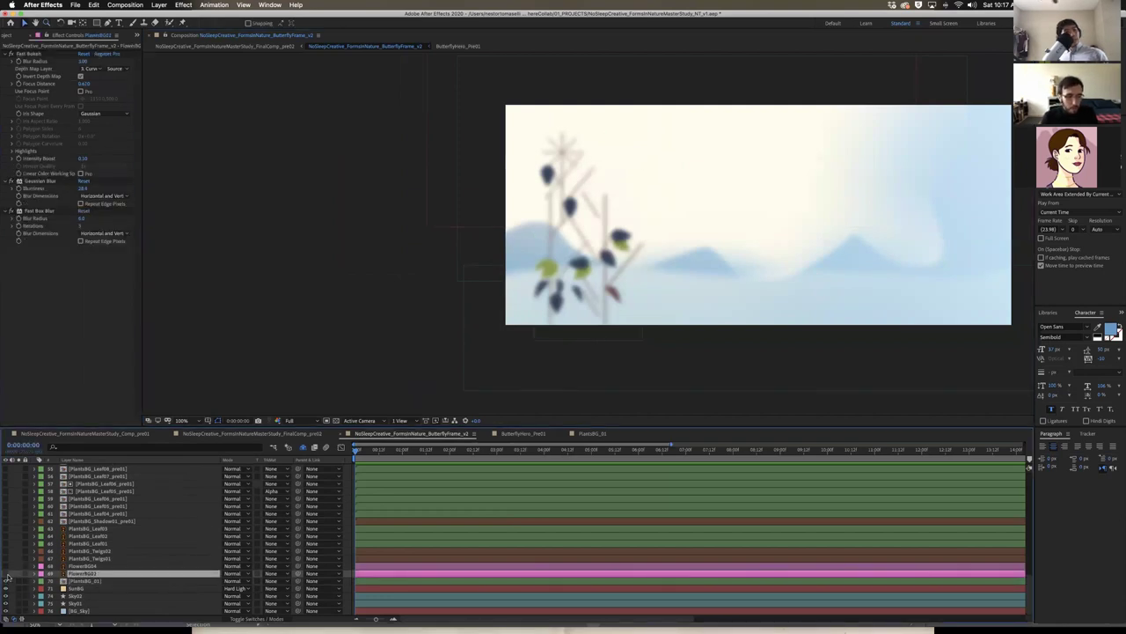
{"action": "left_click", "coordinate": [7, 574]}
{"action": "left_click", "coordinate": [6, 574]}
{"action": "left_click", "coordinate": [6, 574]}
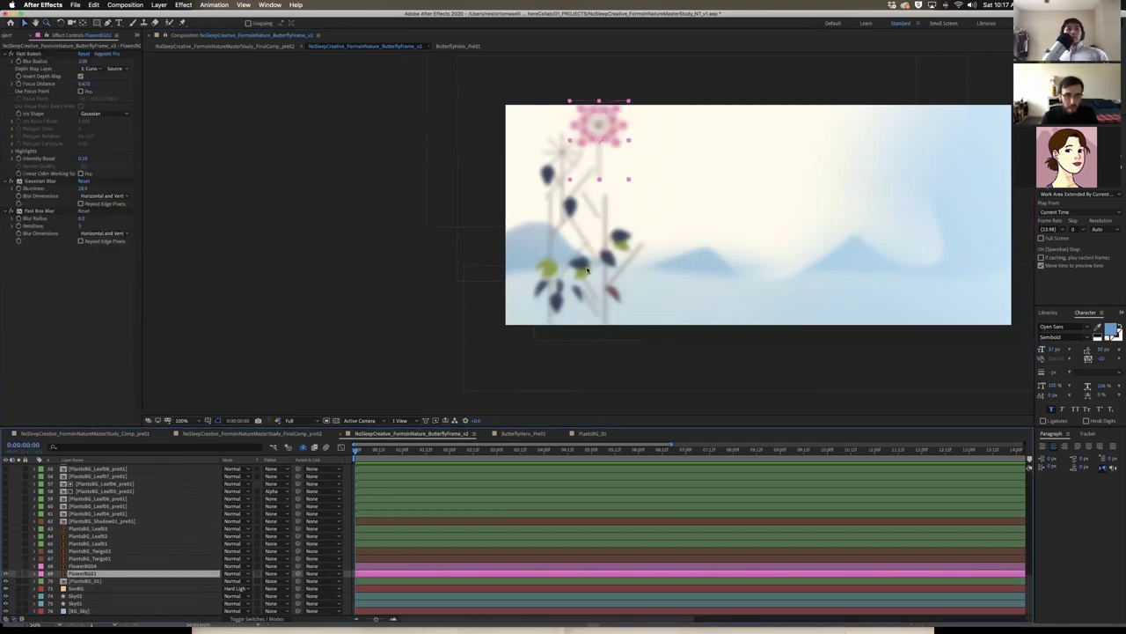
{"action": "left_click", "coordinate": [6, 564]}
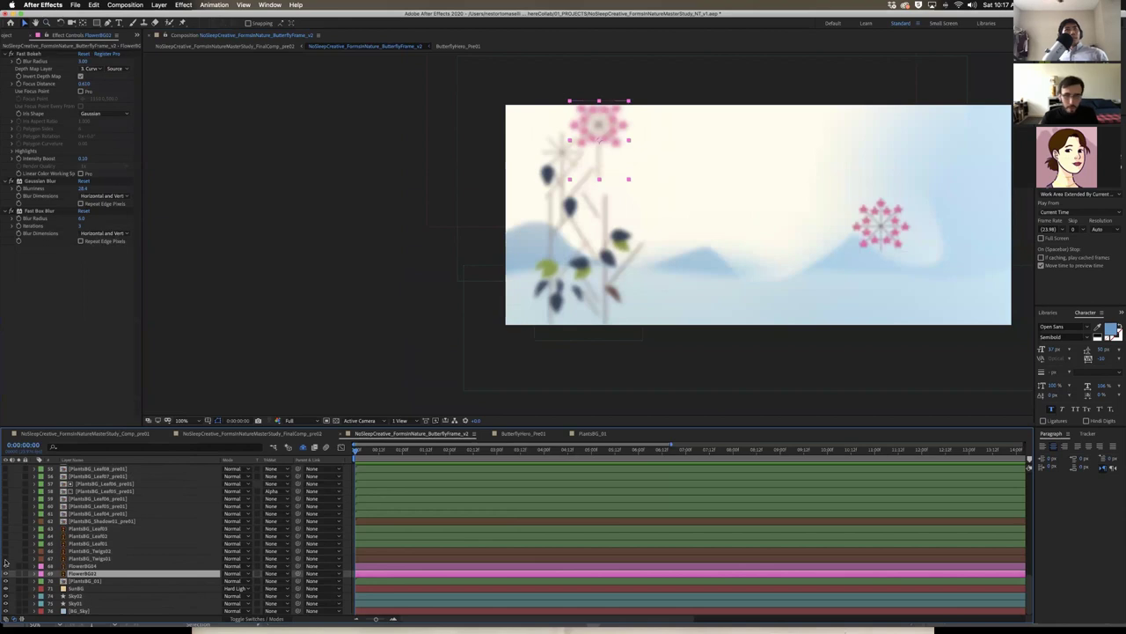
Show the two PlantsBG twig layers and the PlantsBG_Leaf01, Leaf02 and Leaf03 layers
{"action": "left_click", "coordinate": [6, 558]}
{"action": "left_click", "coordinate": [6, 551]}
{"action": "left_click", "coordinate": [6, 543]}
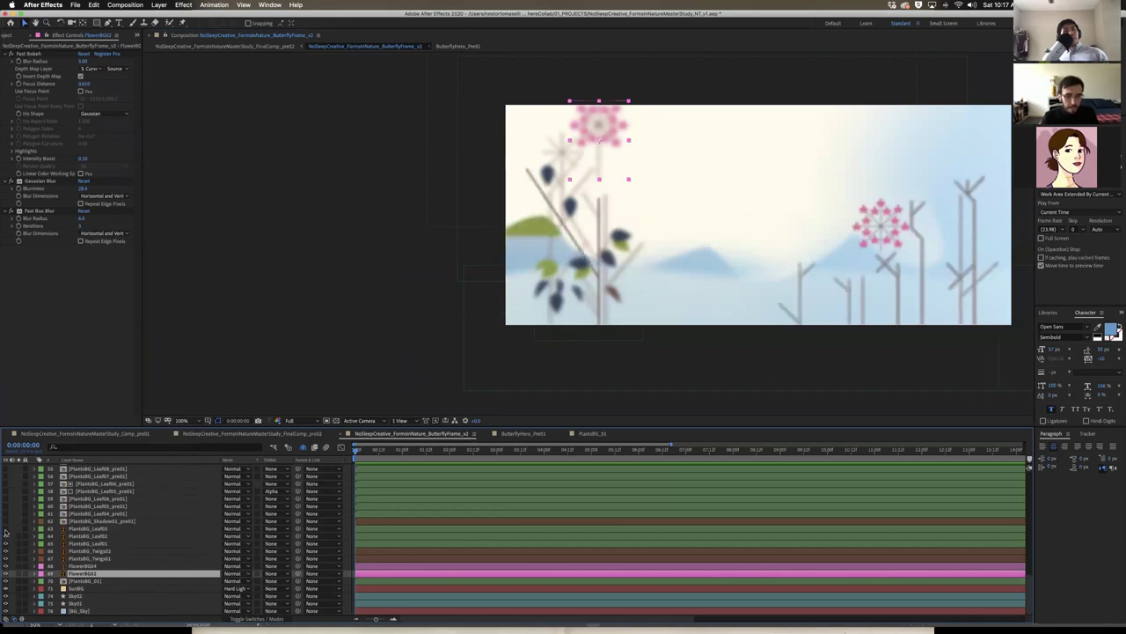
{"action": "left_click", "coordinate": [6, 535]}
{"action": "left_click", "coordinate": [6, 528]}
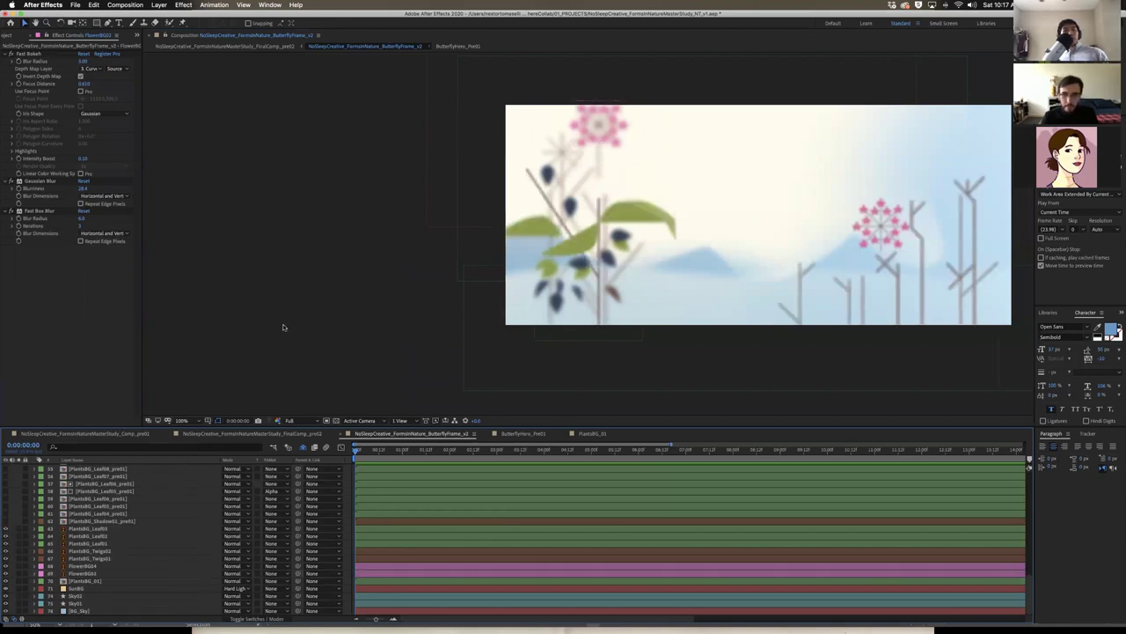
{"action": "left_click_drag", "start_coordinate": [481, 312], "coordinate": [323, 350]}
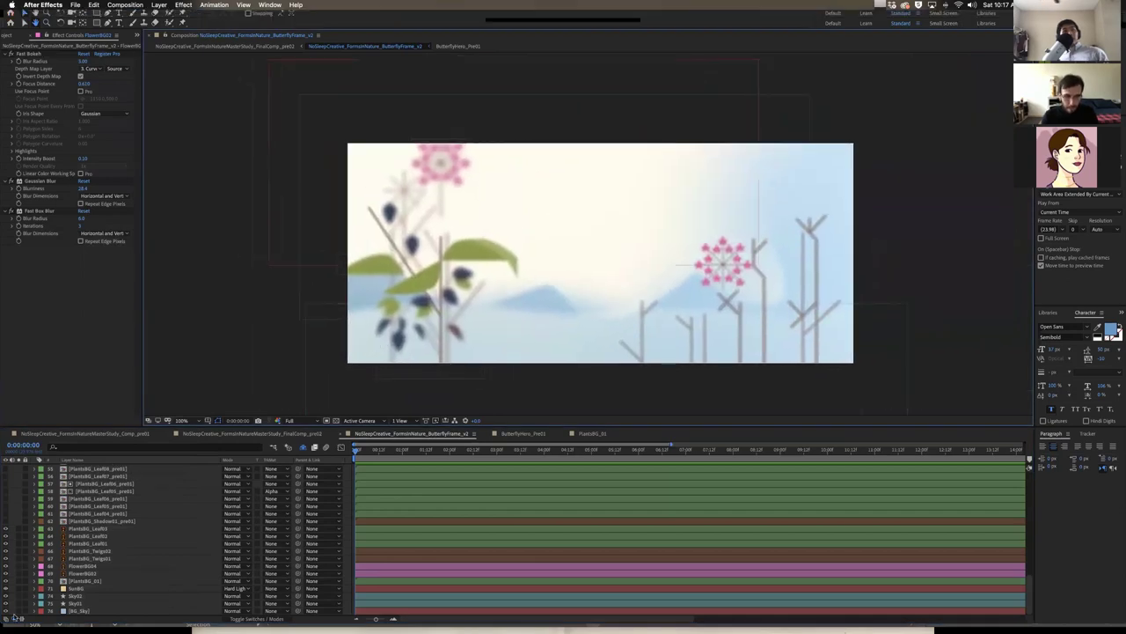
Examine the Gaussian Blur and Fast Bokeh settings of the visible background leaf, twig, flower and plant layers
{"action": "left_click", "coordinate": [88, 529]}
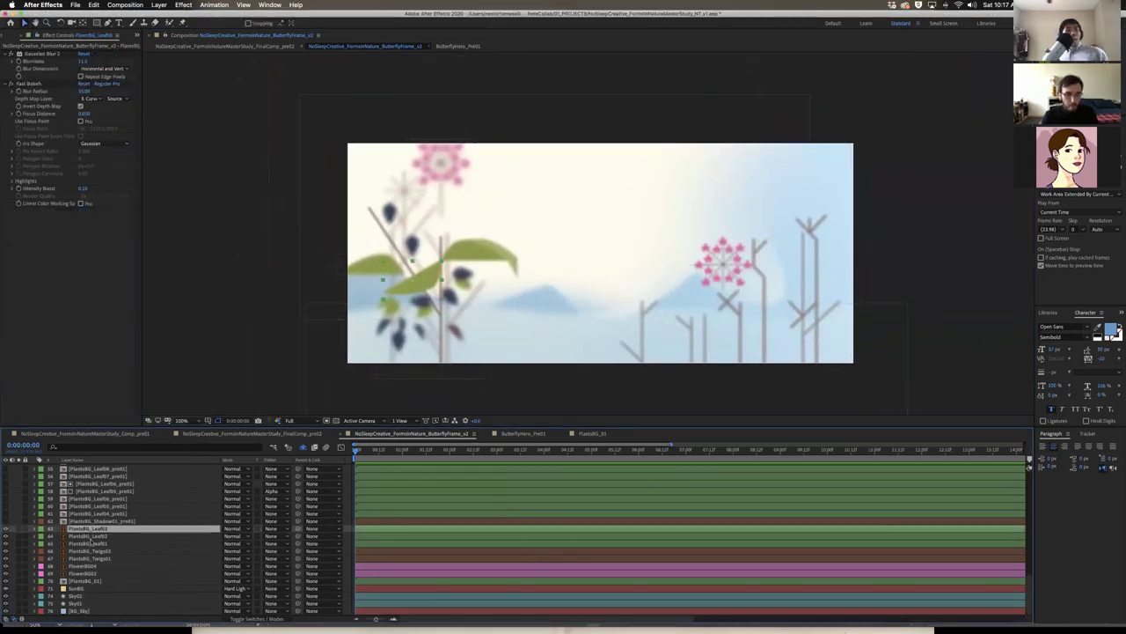
{"action": "left_click", "coordinate": [88, 551]}
{"action": "left_click", "coordinate": [83, 573]}
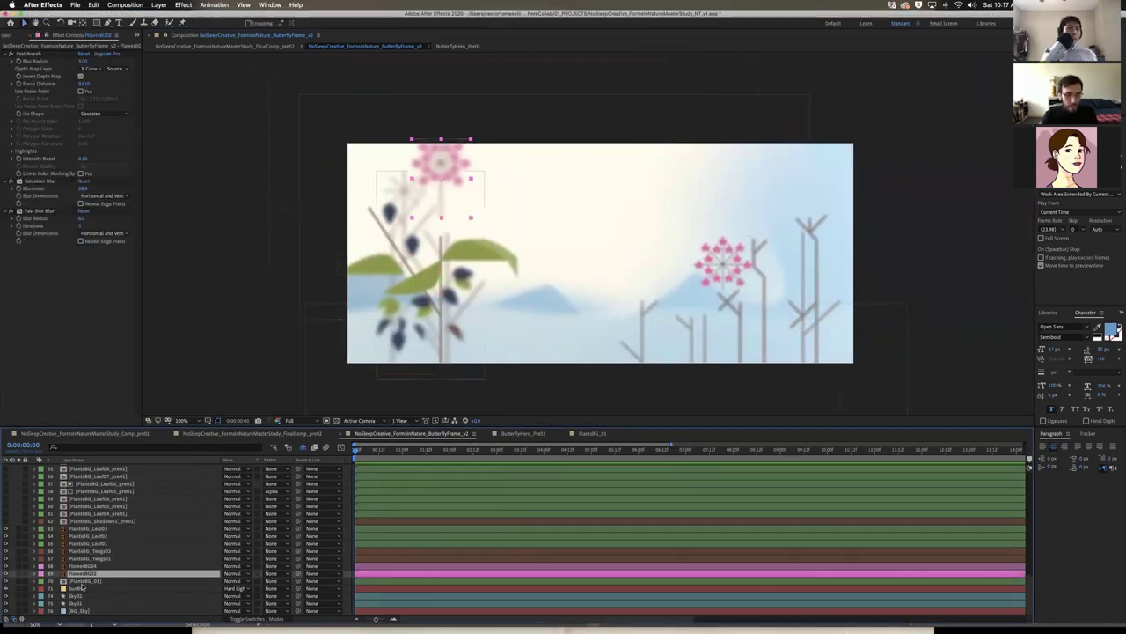
{"action": "left_click", "coordinate": [83, 582]}
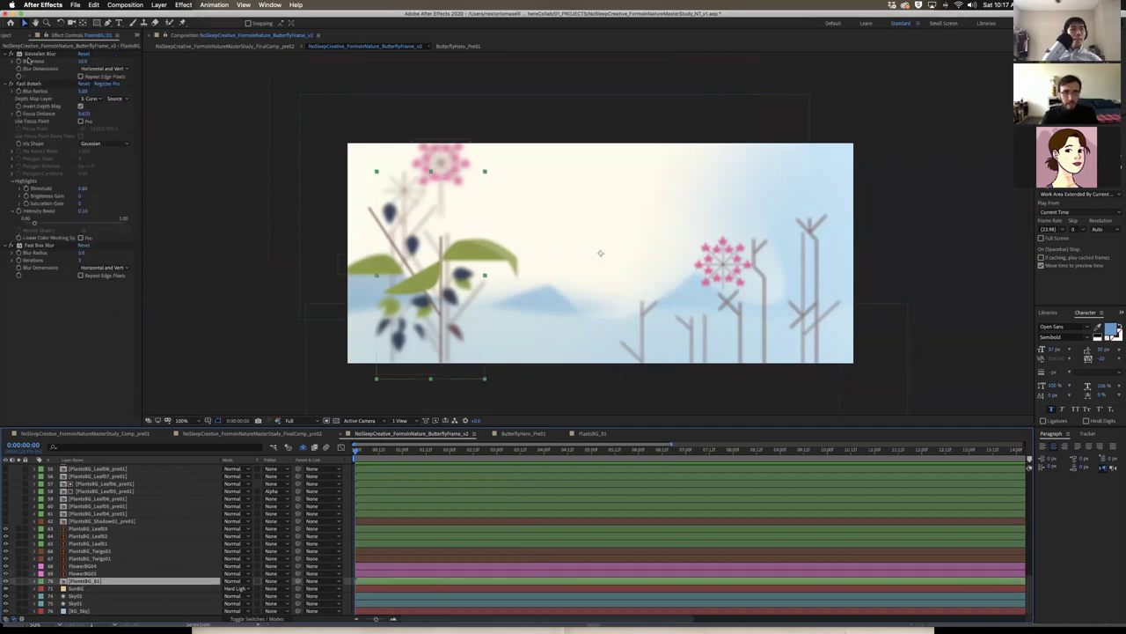
{"action": "left_click", "coordinate": [88, 558]}
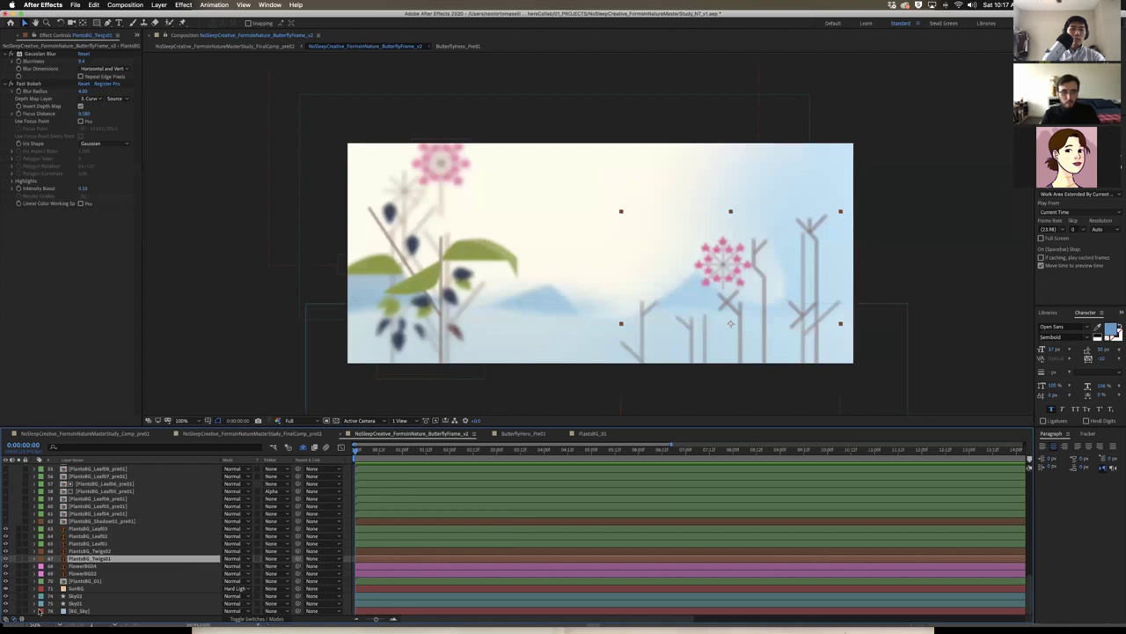
{"action": "key", "text": "super+Down"}
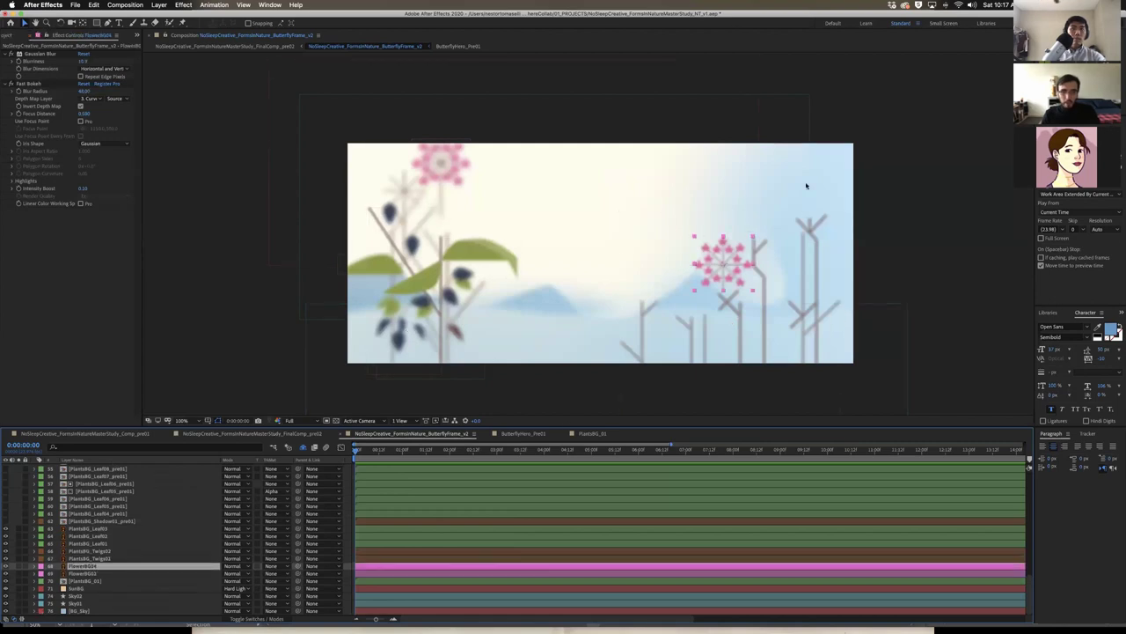
{"action": "left_click", "coordinate": [119, 543]}
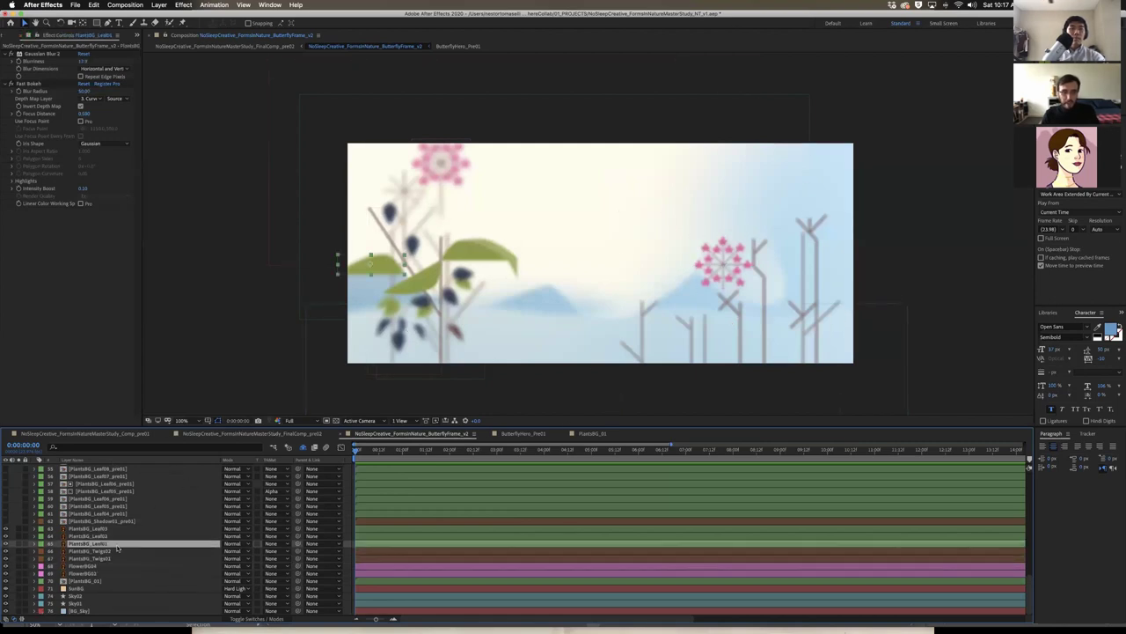
{"action": "left_click", "coordinate": [119, 531]}
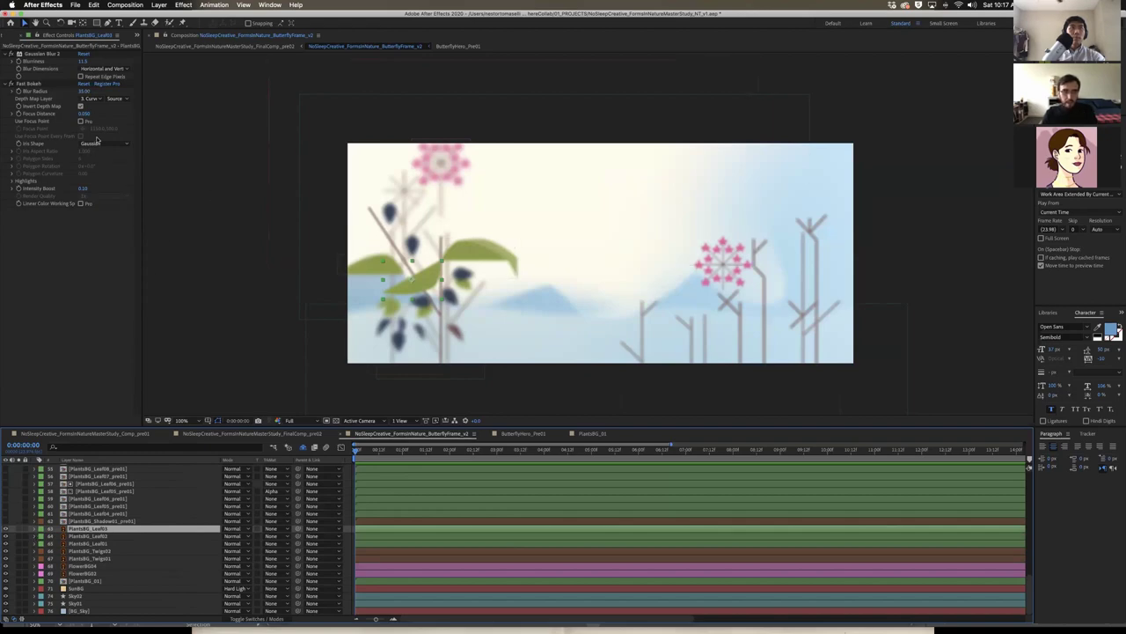
Show the PlantsBG_Shadow01_pre01 layer, the brown shadow on the lower-left background leaf
{"action": "left_click", "coordinate": [110, 521]}
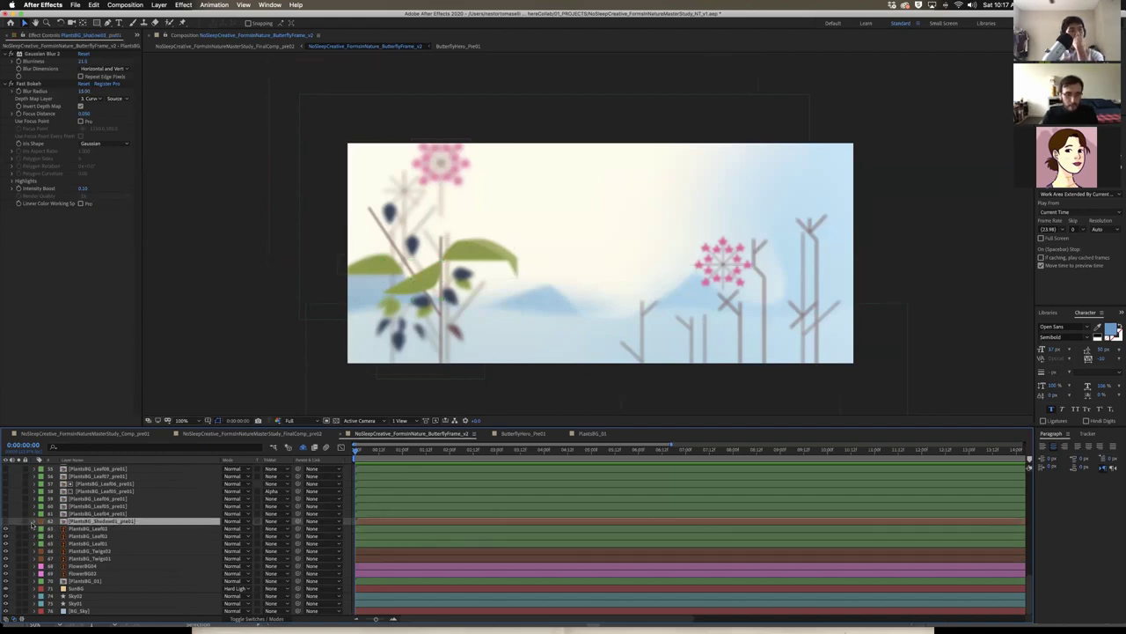
{"action": "left_click", "coordinate": [5, 521]}
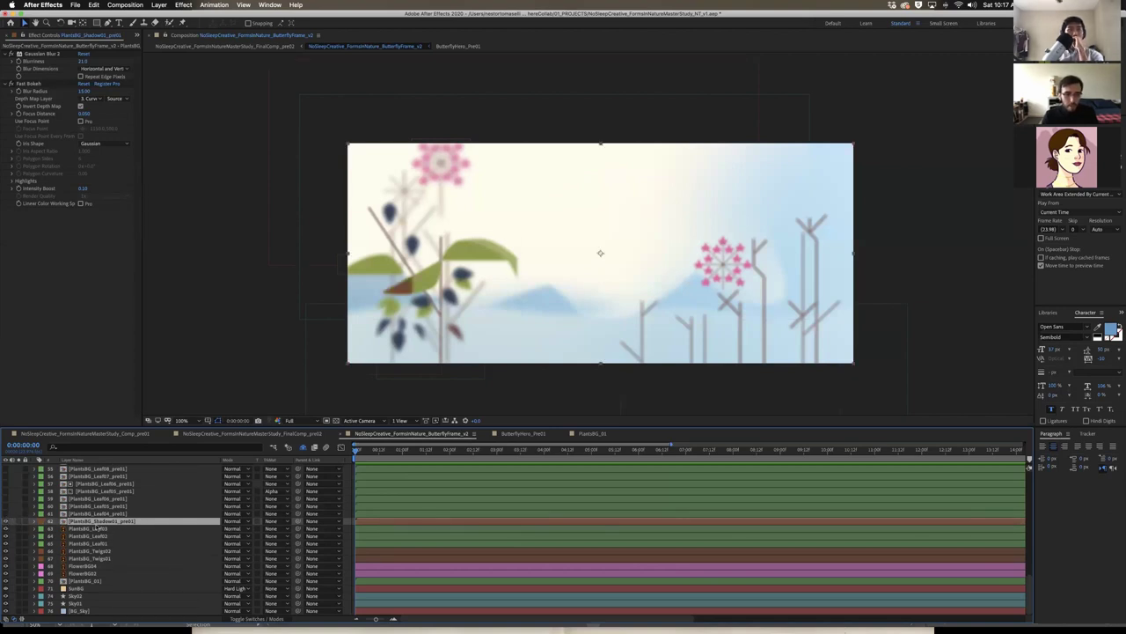
{"action": "left_click", "coordinate": [112, 513]}
{"action": "left_click", "coordinate": [115, 521]}
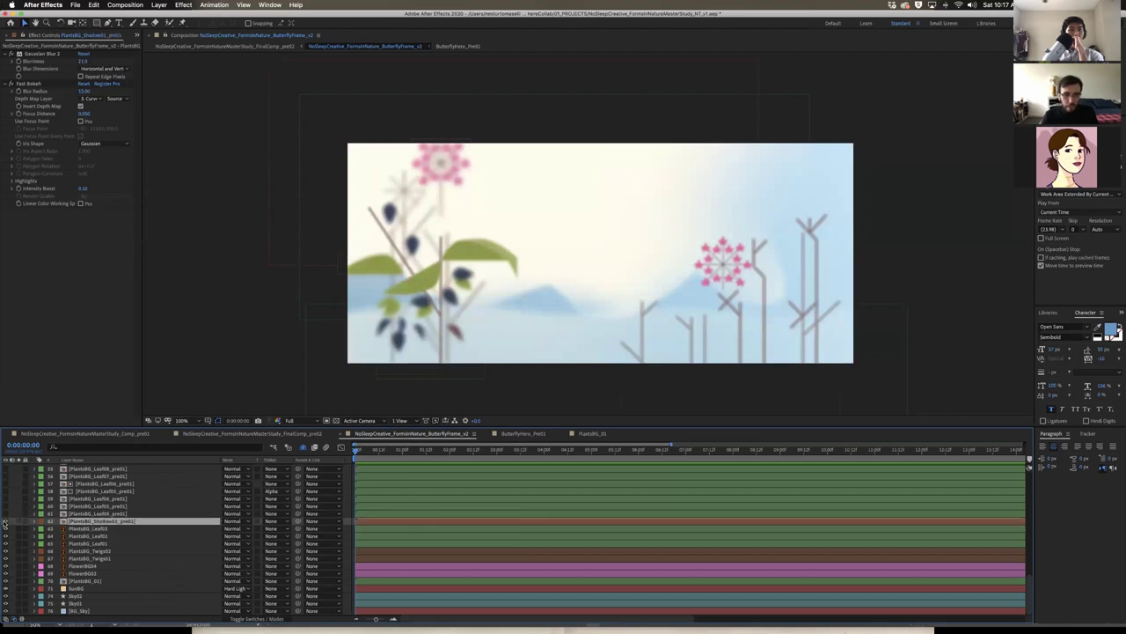
Open the PlantsBG_Shadow01_pre01 precomp and examine its LeafShadow_01 shape, briefly showing the PlantsBG_Leaf03 matte layer
{"action": "double_click", "coordinate": [116, 522]}
{"action": "left_click", "coordinate": [110, 475]}
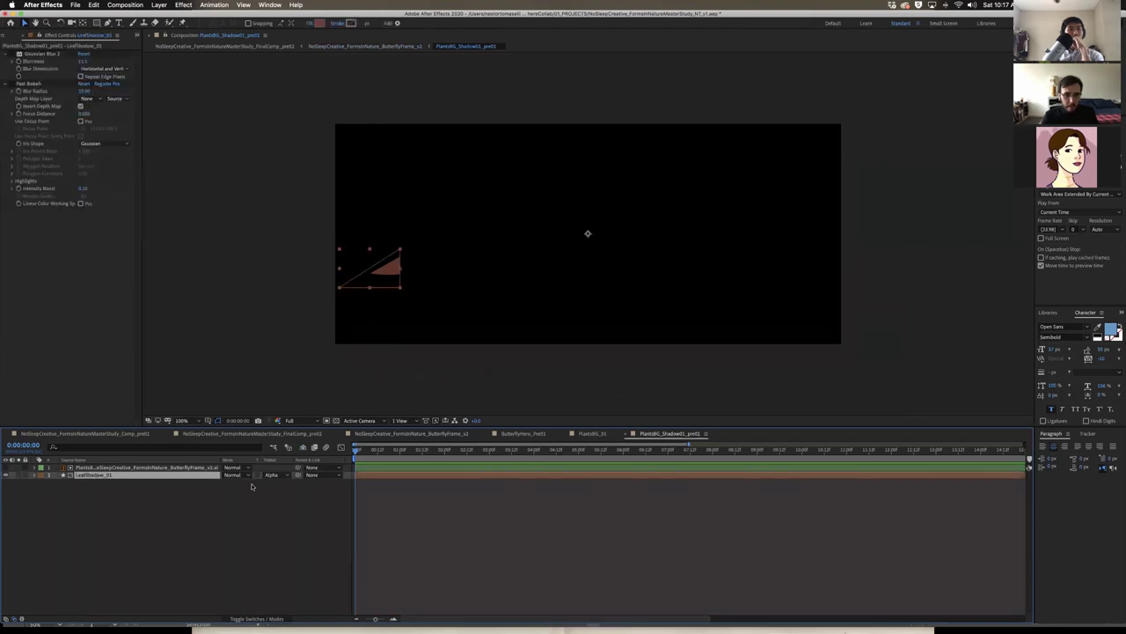
{"action": "left_click", "coordinate": [100, 469]}
{"action": "left_click", "coordinate": [7, 467]}
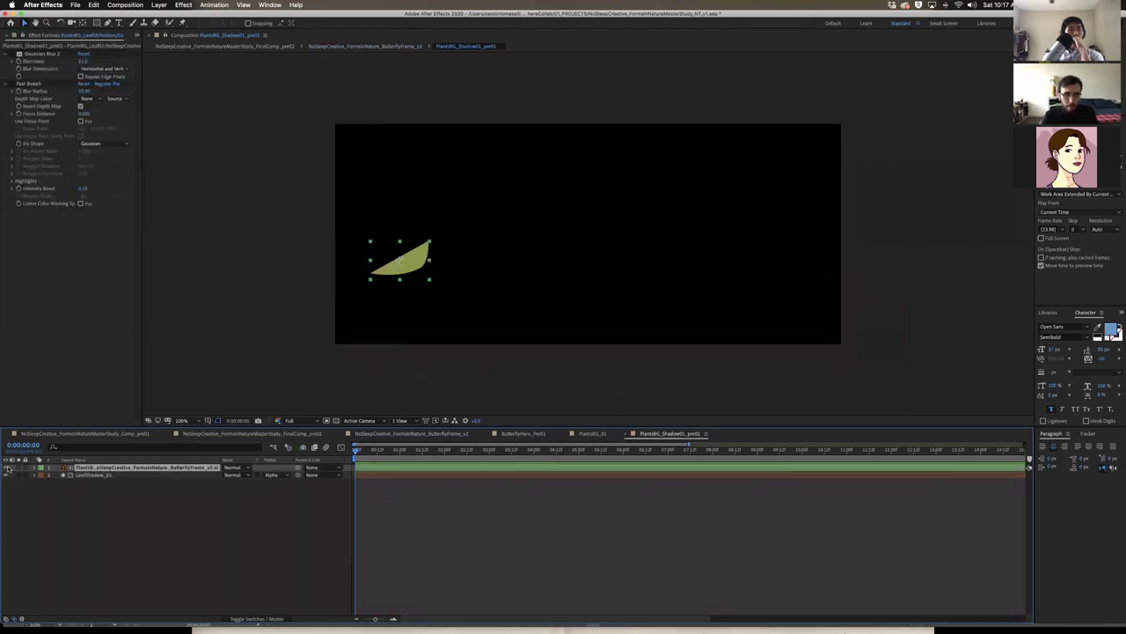
{"action": "left_click", "coordinate": [7, 467]}
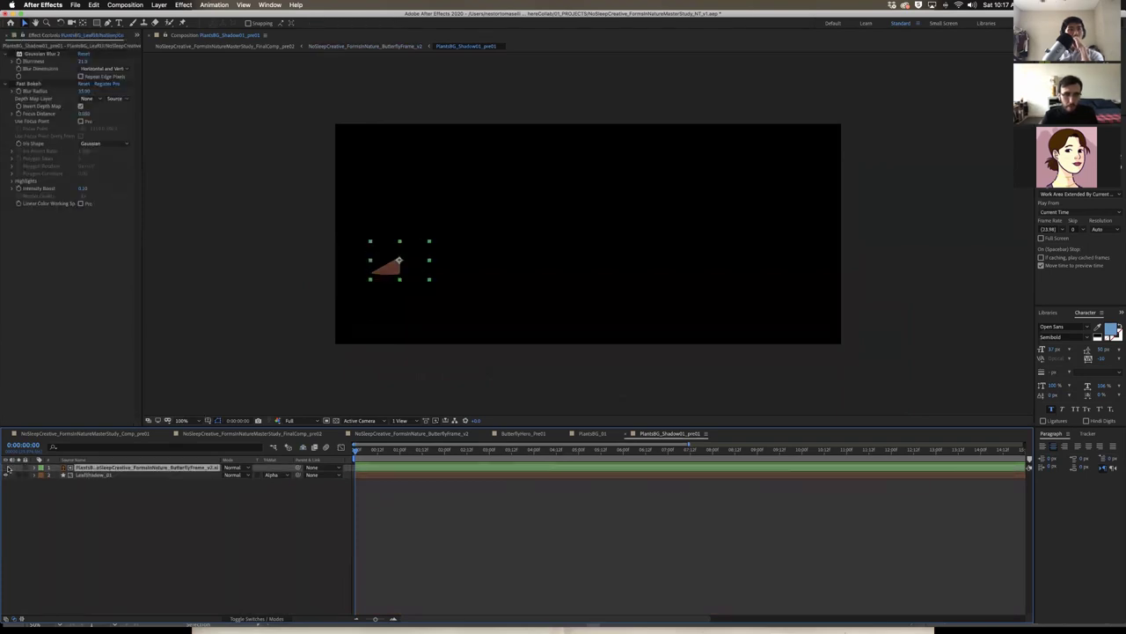
Remove LeafShadow_01's track matte to compare the full triangle with the leaf, and restore its Alpha Matte from PlantsBG_Leaf03
{"action": "left_click", "coordinate": [274, 475]}
{"action": "left_click", "coordinate": [270, 475]}
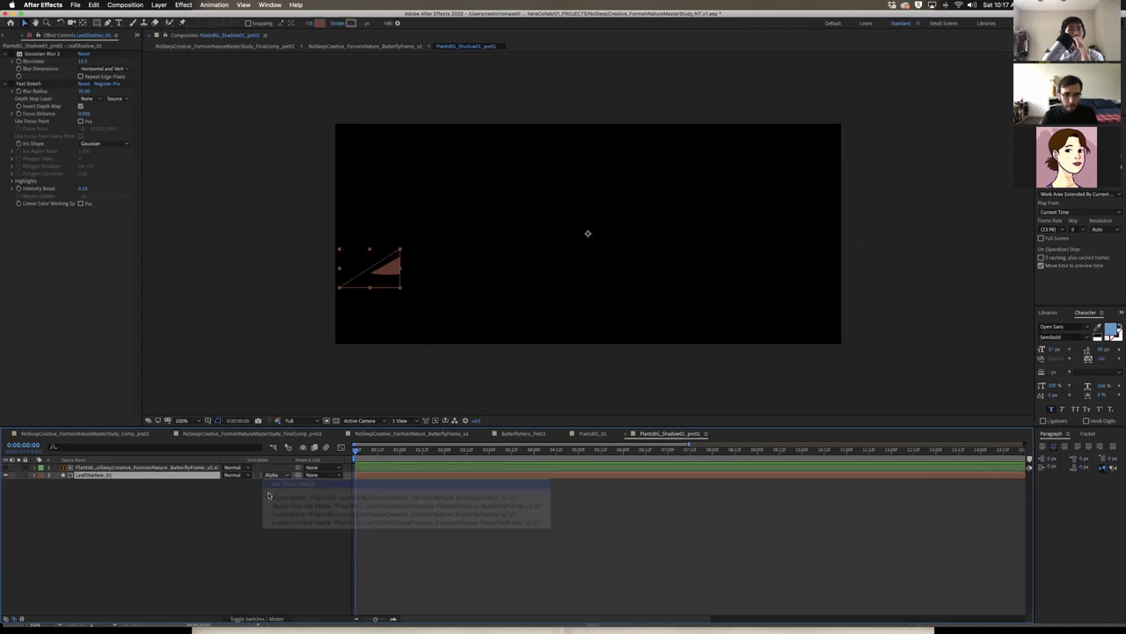
{"action": "left_click", "coordinate": [268, 492]}
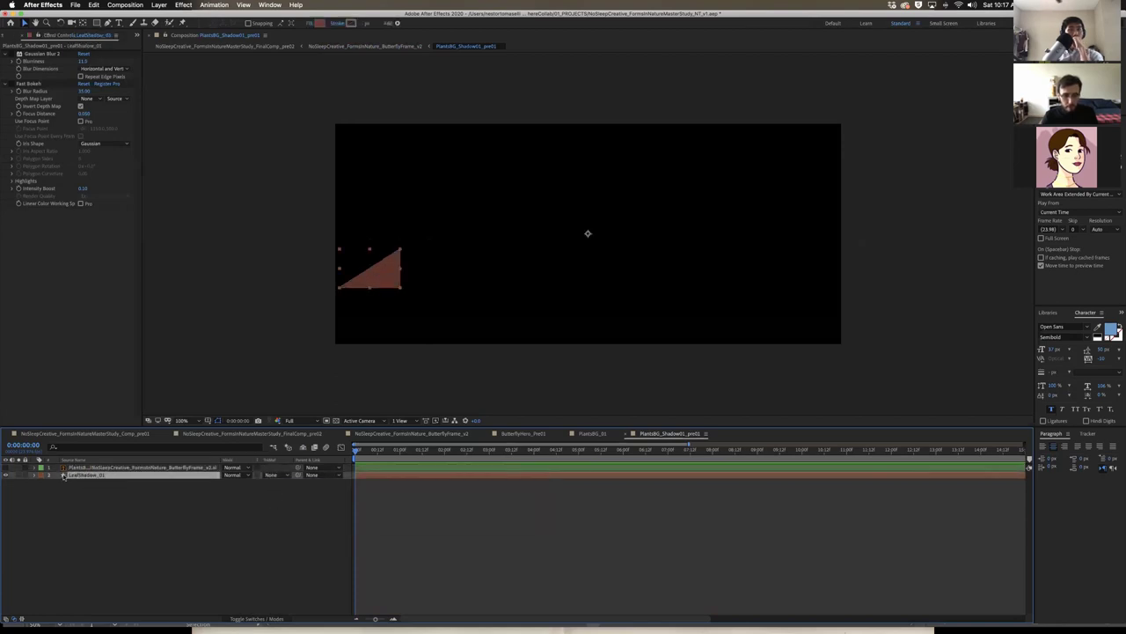
{"action": "key", "text": "period"}
{"action": "left_click_drag", "start_coordinate": [497, 289], "coordinate": [722, 239]}
{"action": "left_click", "coordinate": [5, 467]}
{"action": "left_click", "coordinate": [270, 475]}
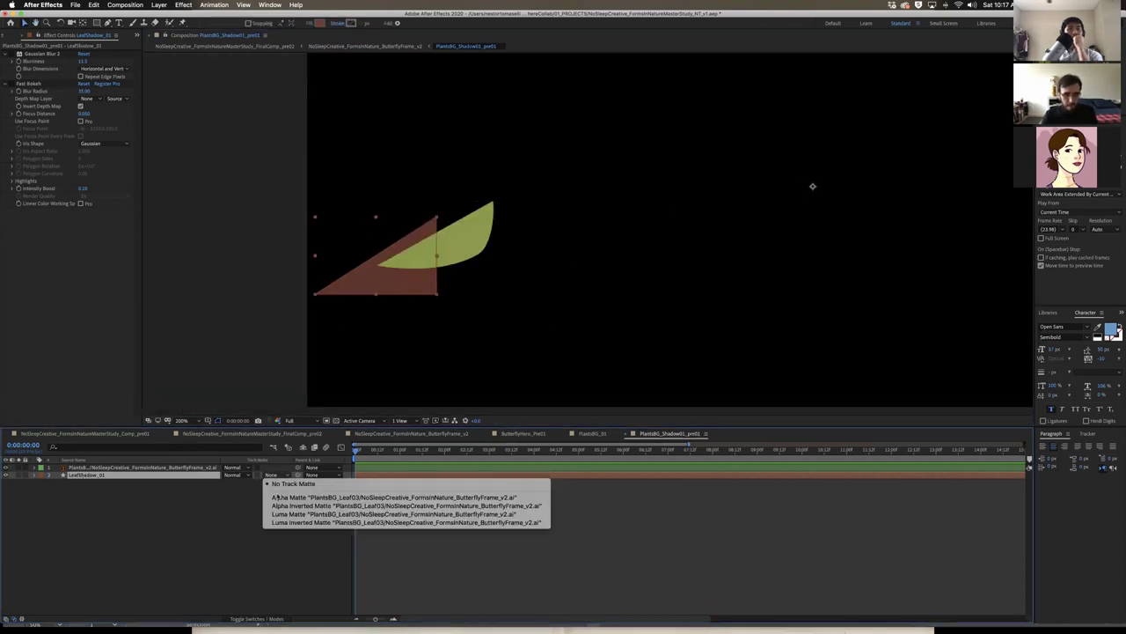
{"action": "left_click", "coordinate": [277, 497]}
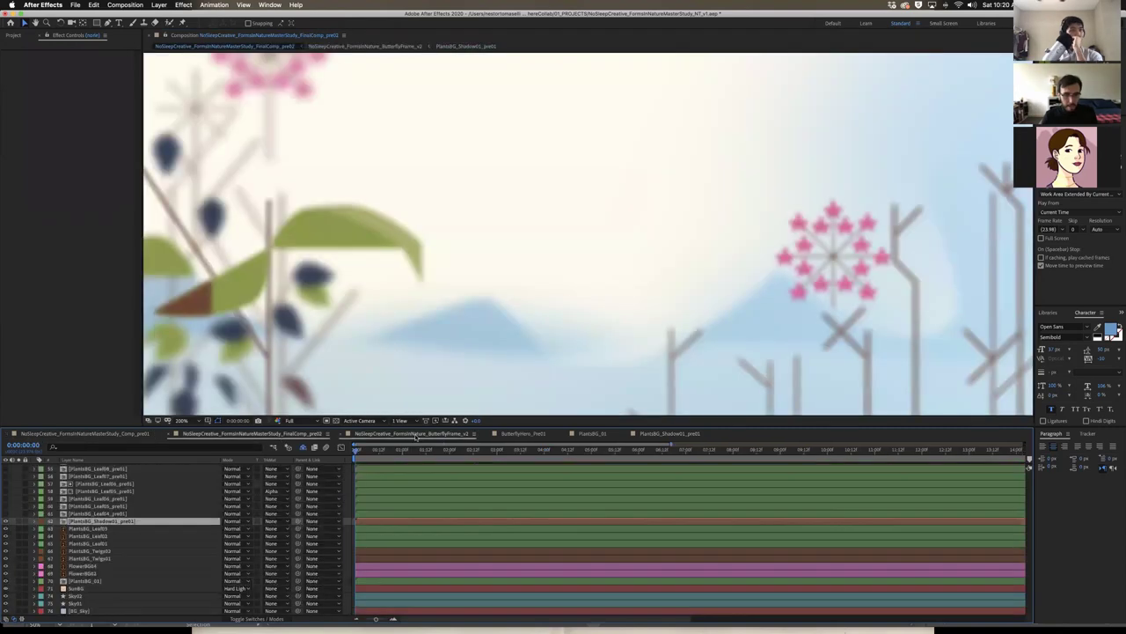
Return to the ButterflyFrame_v2 composition and show the PlantsBG_Leaf05_pre01 and PlantsBG_Leaf06_pre01 layers
{"action": "left_click", "coordinate": [416, 437]}
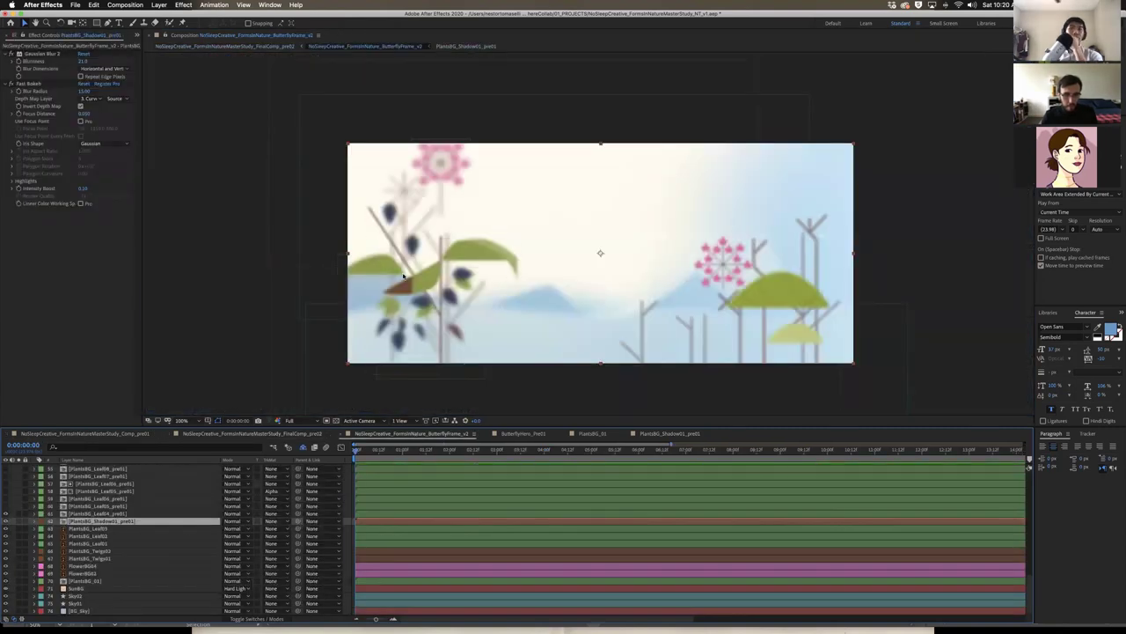
{"action": "scroll", "coordinate": [97, 558], "scroll_direction": "up", "scroll_amount": 3}
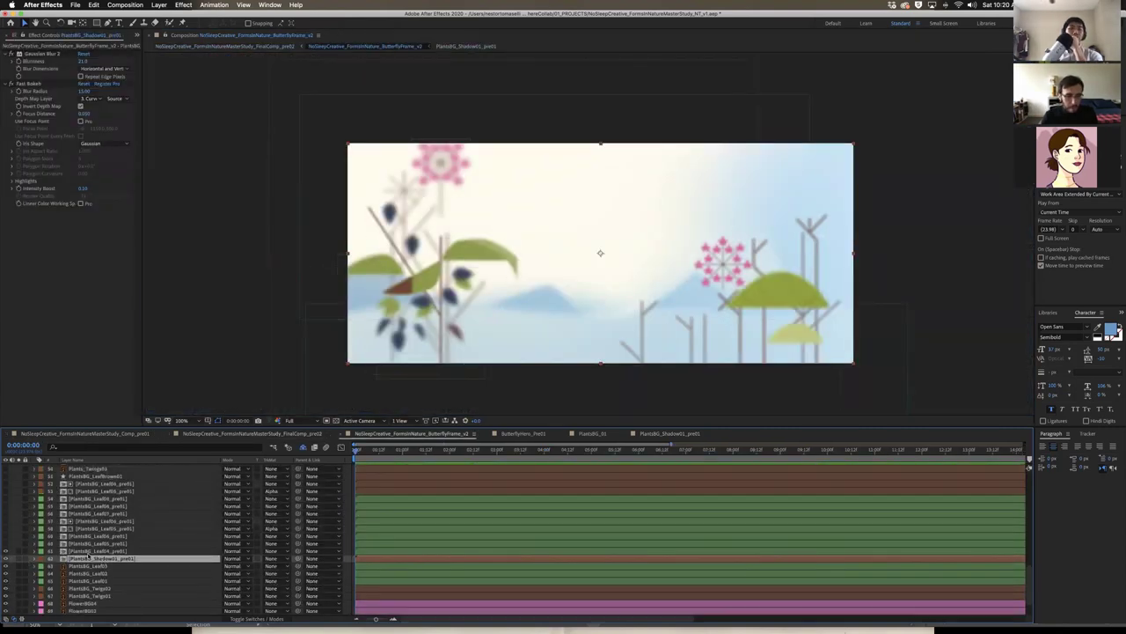
{"action": "left_click_drag", "start_coordinate": [5, 547], "coordinate": [6, 525]}
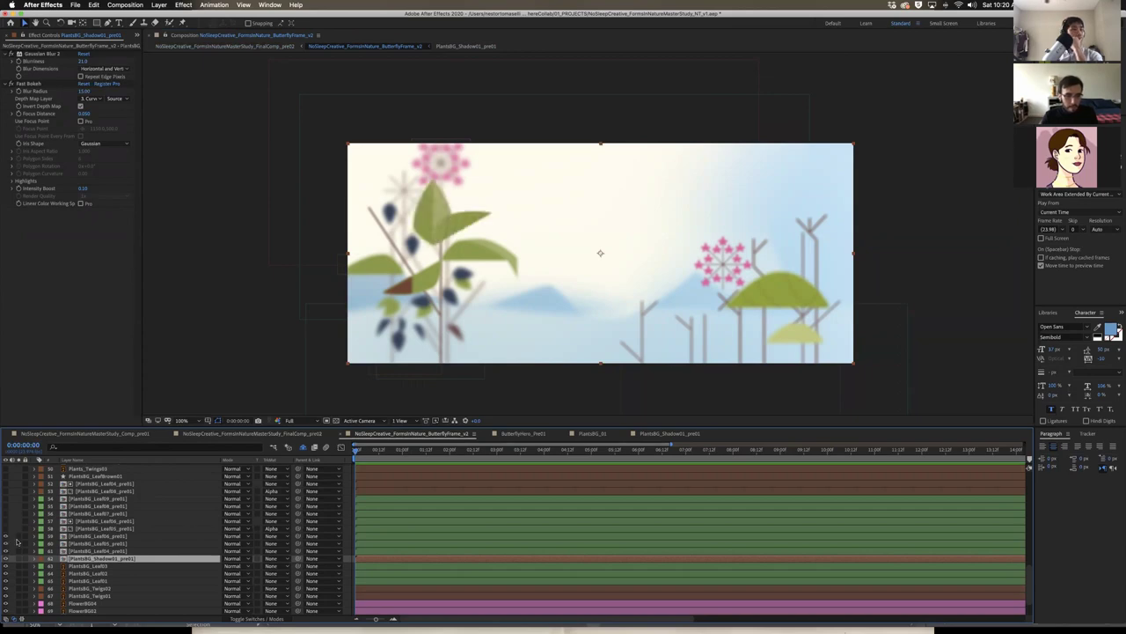
Open the PlantsBG_Leaf06_pre01 precomp and examine its leaf base and PlantDetails02_pre01 layers
{"action": "double_click", "coordinate": [92, 536]}
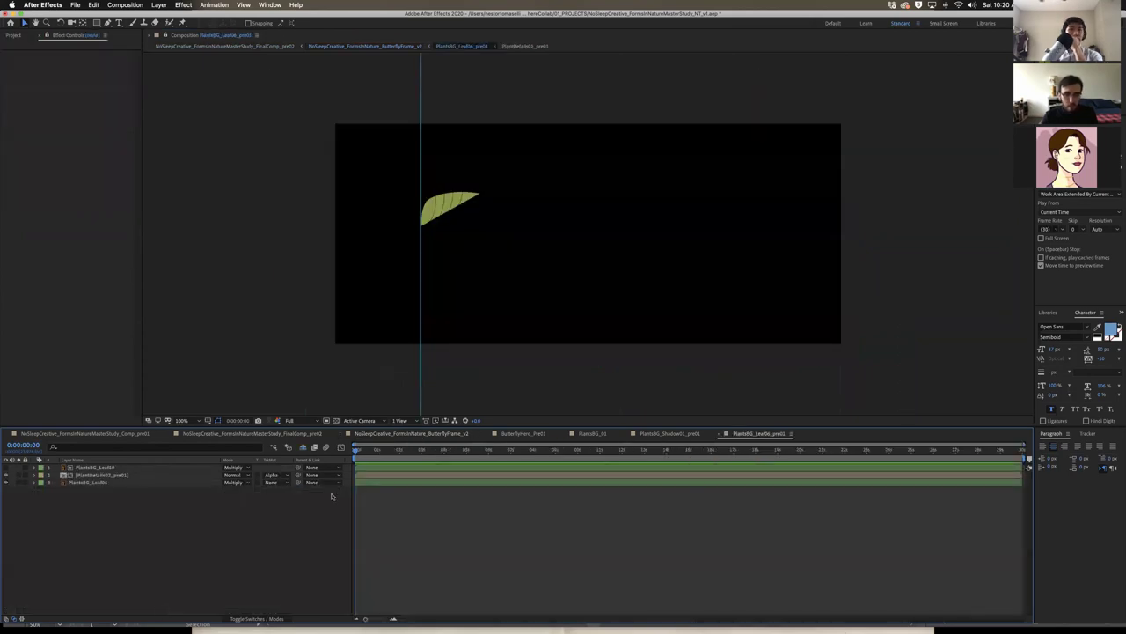
{"action": "left_click", "coordinate": [108, 484]}
{"action": "left_click", "coordinate": [76, 547]}
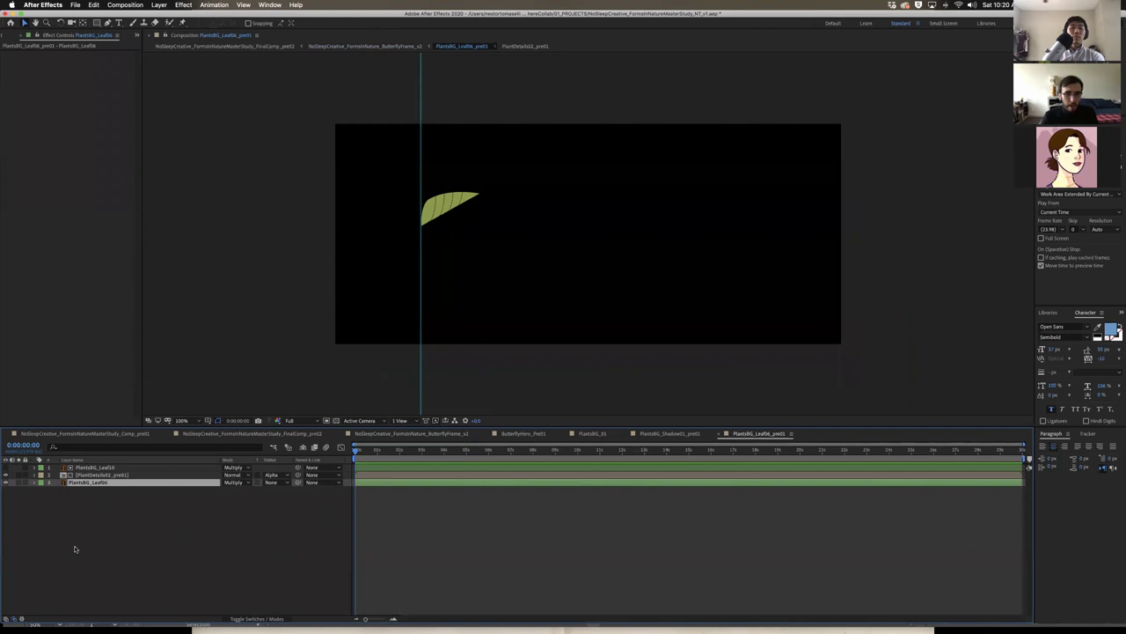
{"action": "left_click", "coordinate": [104, 475]}
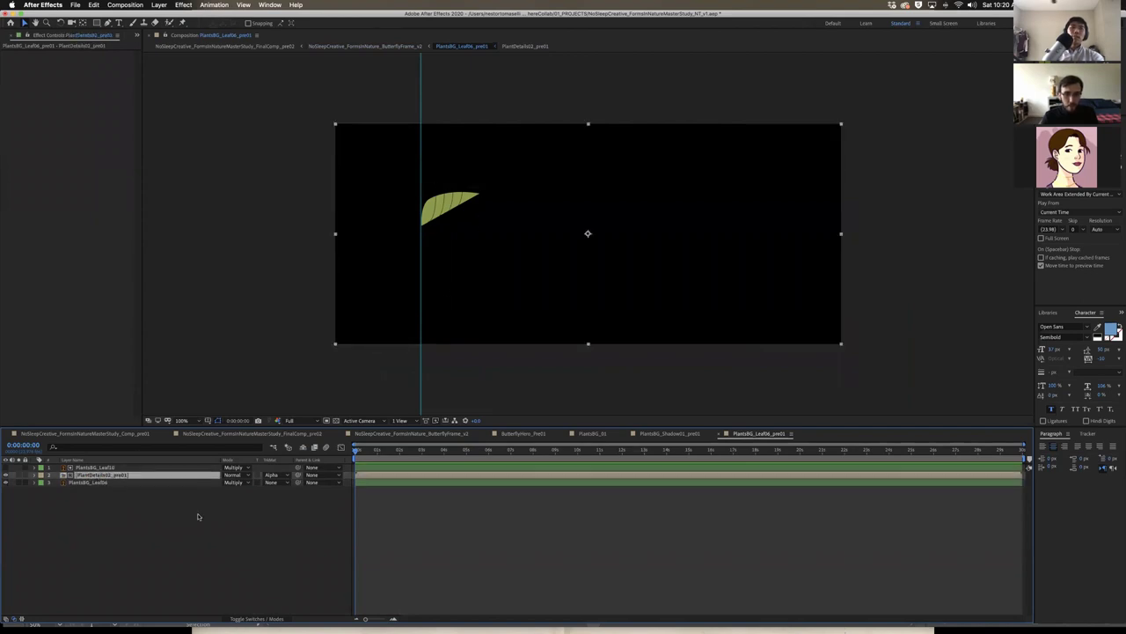
Open the nested PlantDetails02_pre01 precomp and examine the curved vein lines up close
{"action": "double_click", "coordinate": [155, 476]}
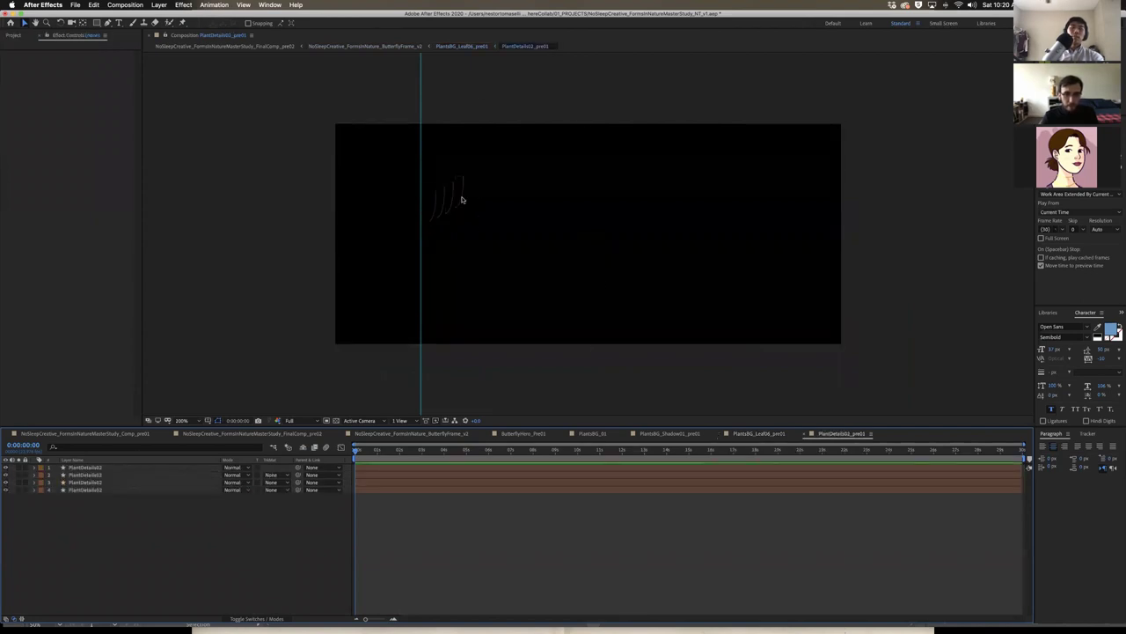
{"action": "key", "text": "period"}
{"action": "left_click_drag", "start_coordinate": [465, 224], "coordinate": [570, 276]}
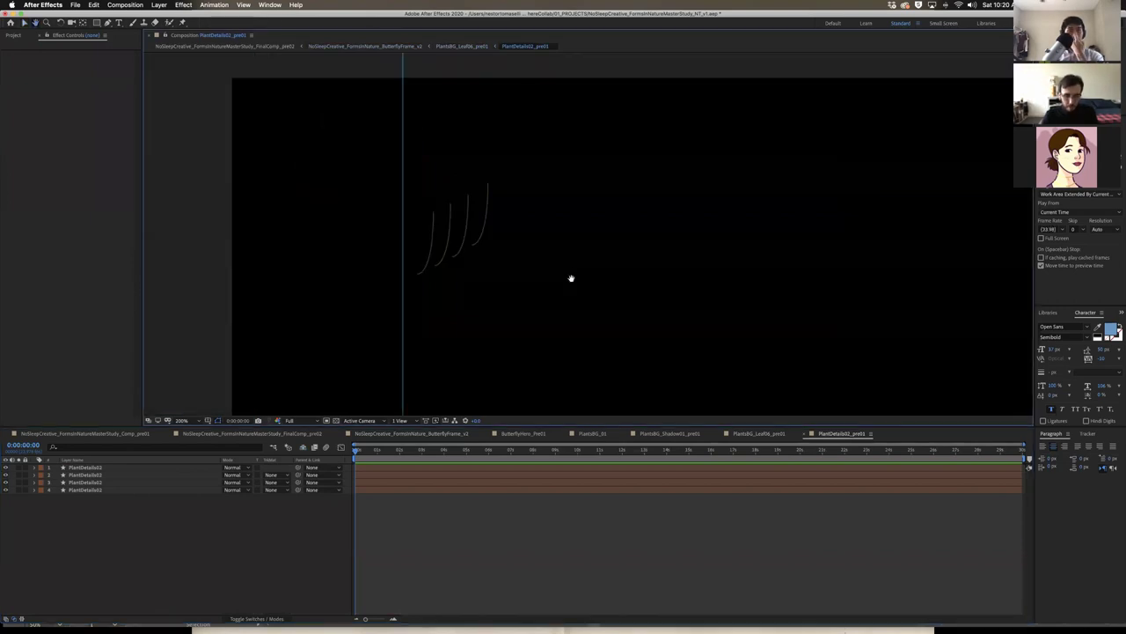
{"action": "key", "text": "v"}
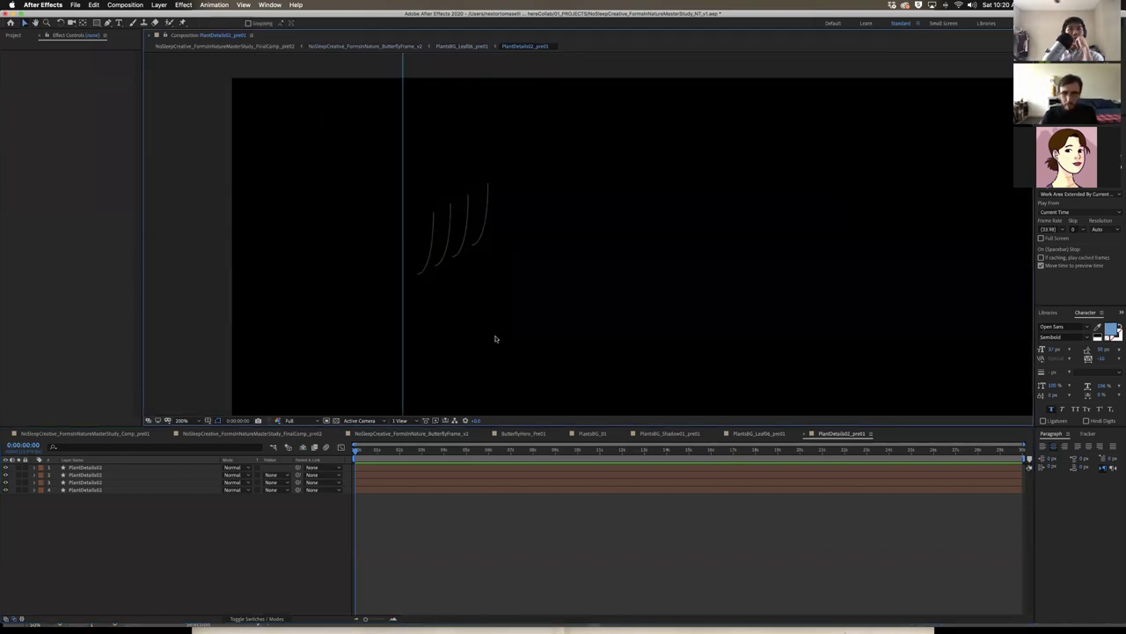
In PlantsBG_Leaf06_pre01, remove PlantDetails02_pre01's track matte to view the unclipped veins, and restore its Alpha Matte from PlantsBG_Leaf10
{"action": "left_click", "coordinate": [748, 435]}
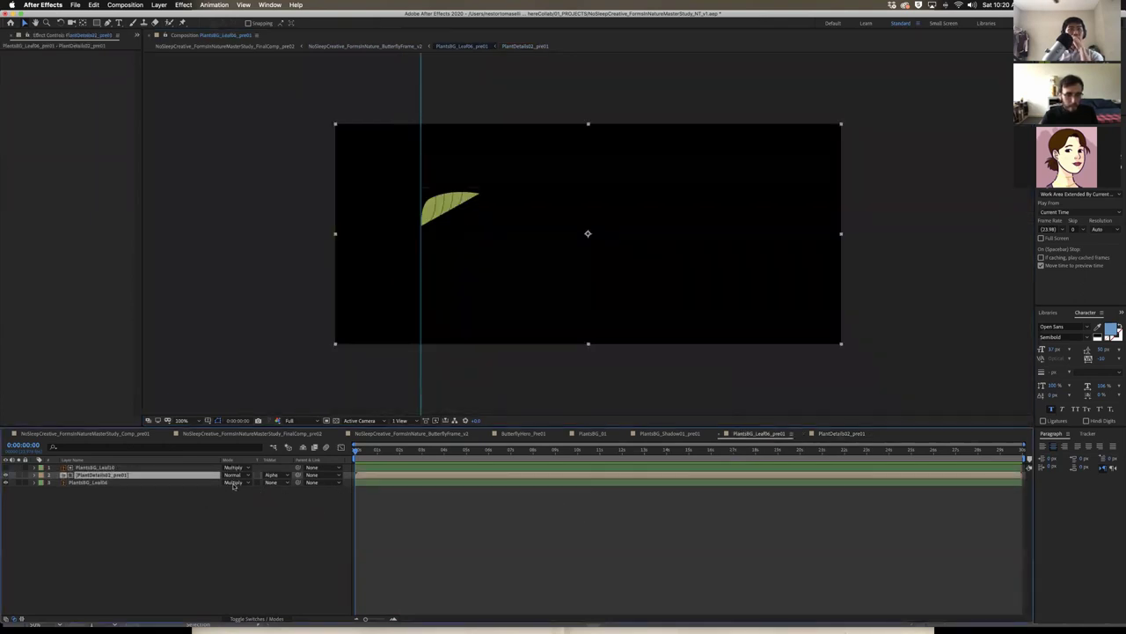
{"action": "left_click", "coordinate": [278, 475]}
{"action": "left_click", "coordinate": [291, 484]}
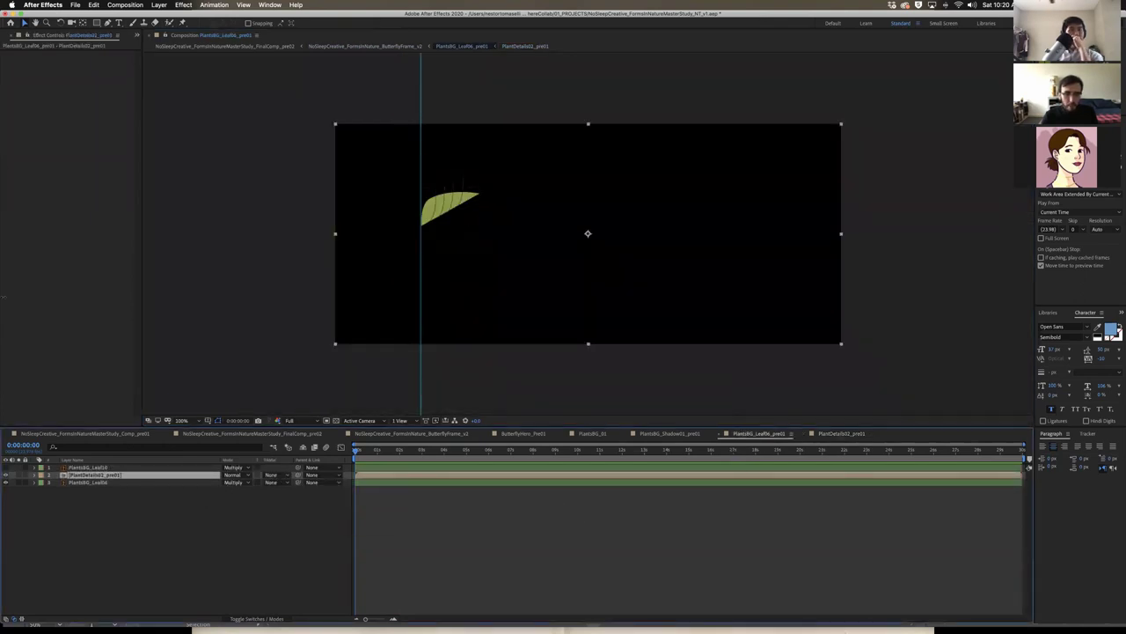
{"action": "key", "text": "period"}
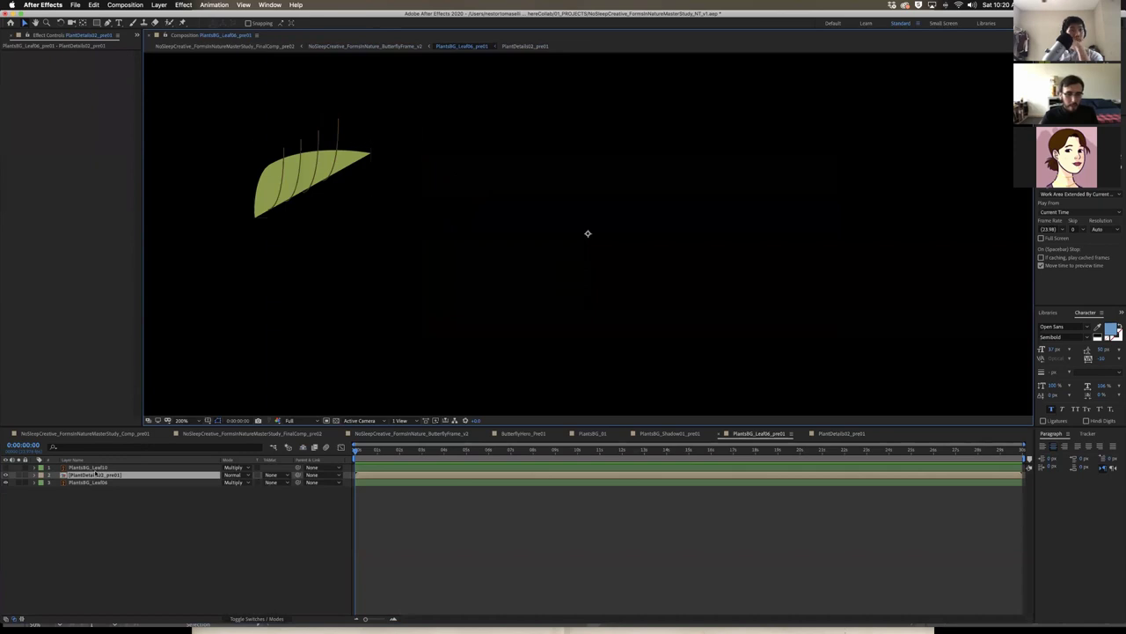
{"action": "left_click", "coordinate": [94, 468]}
{"action": "left_click", "coordinate": [5, 468]}
{"action": "left_click", "coordinate": [6, 467]}
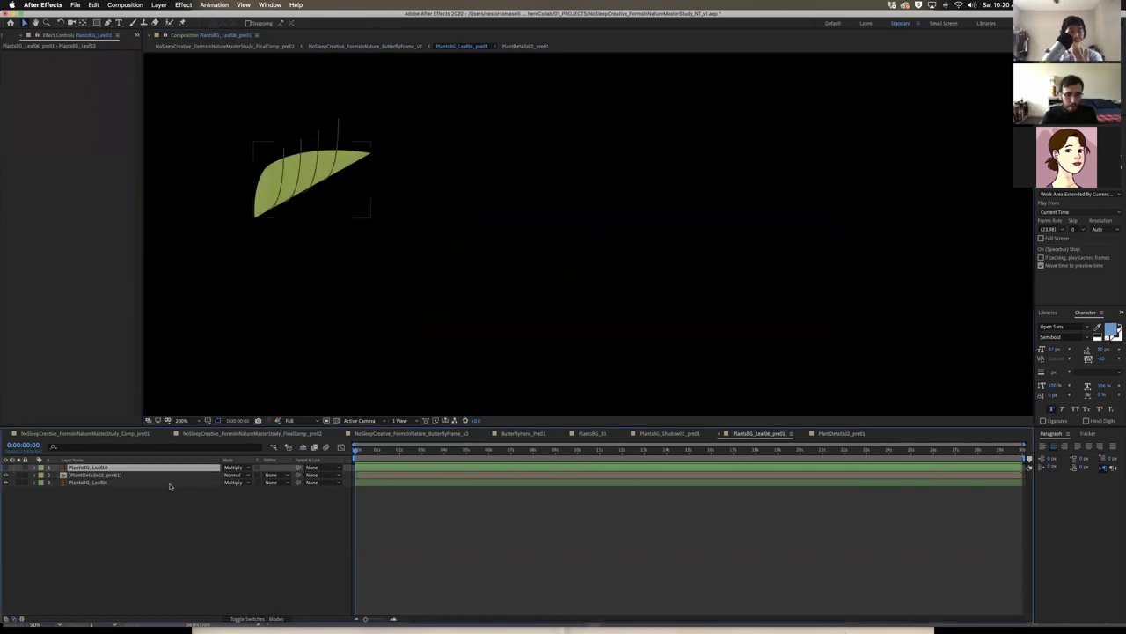
{"action": "left_click", "coordinate": [286, 475]}
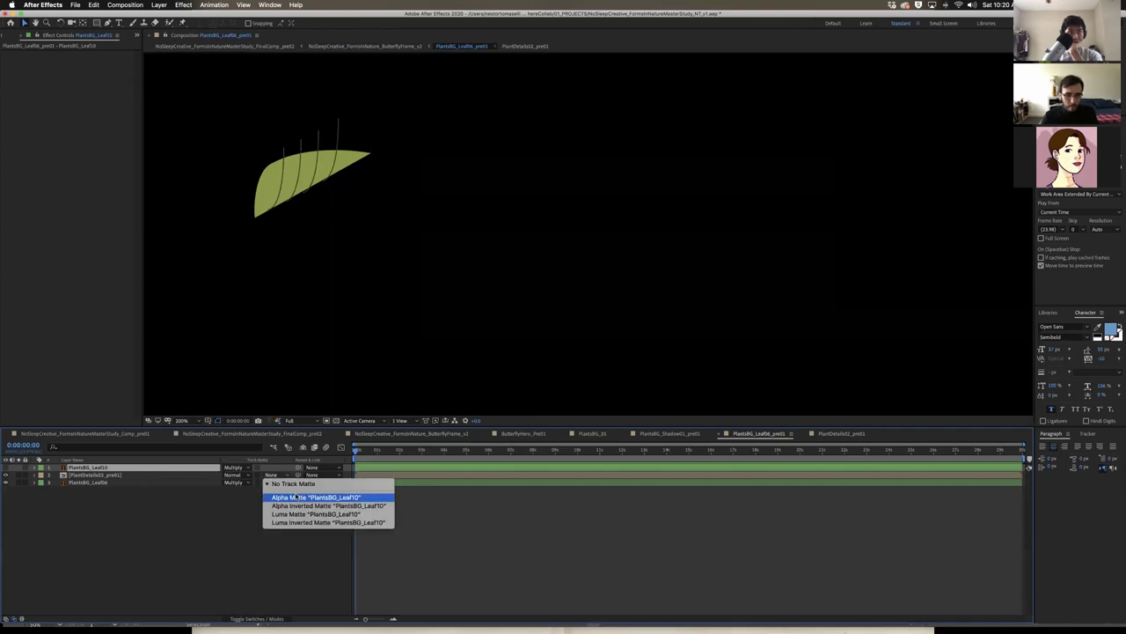
{"action": "left_click", "coordinate": [296, 498]}
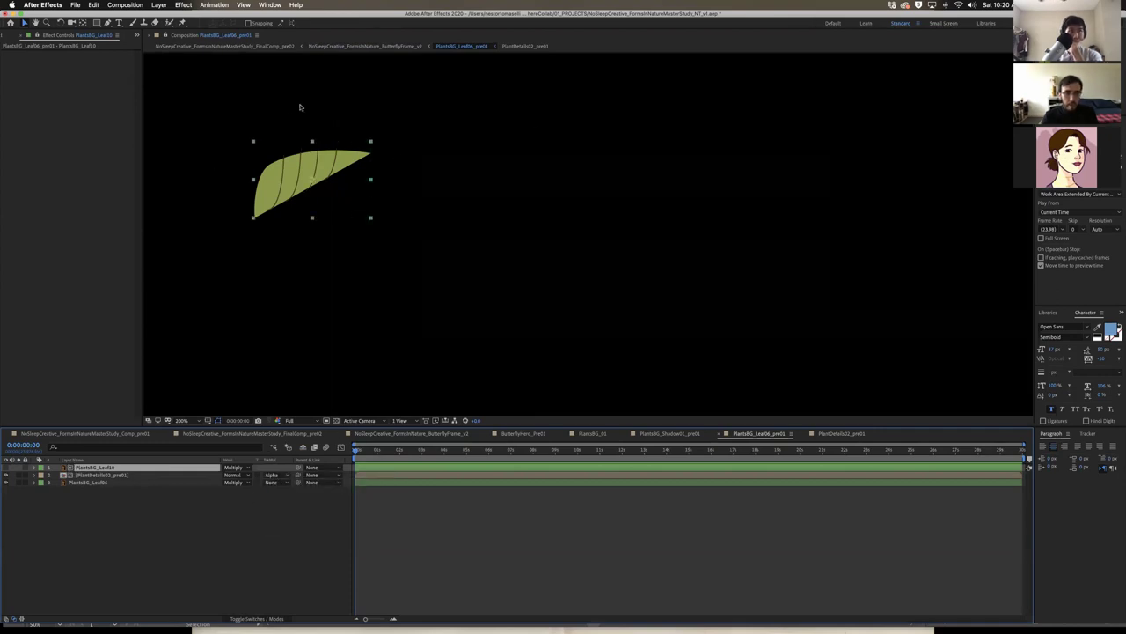
Return to the ButterflyFrame_v2 composition and show layer 58, the brown matted shadow on the upper-left plant's leaves
{"action": "left_click", "coordinate": [84, 433]}
{"action": "left_click", "coordinate": [430, 436]}
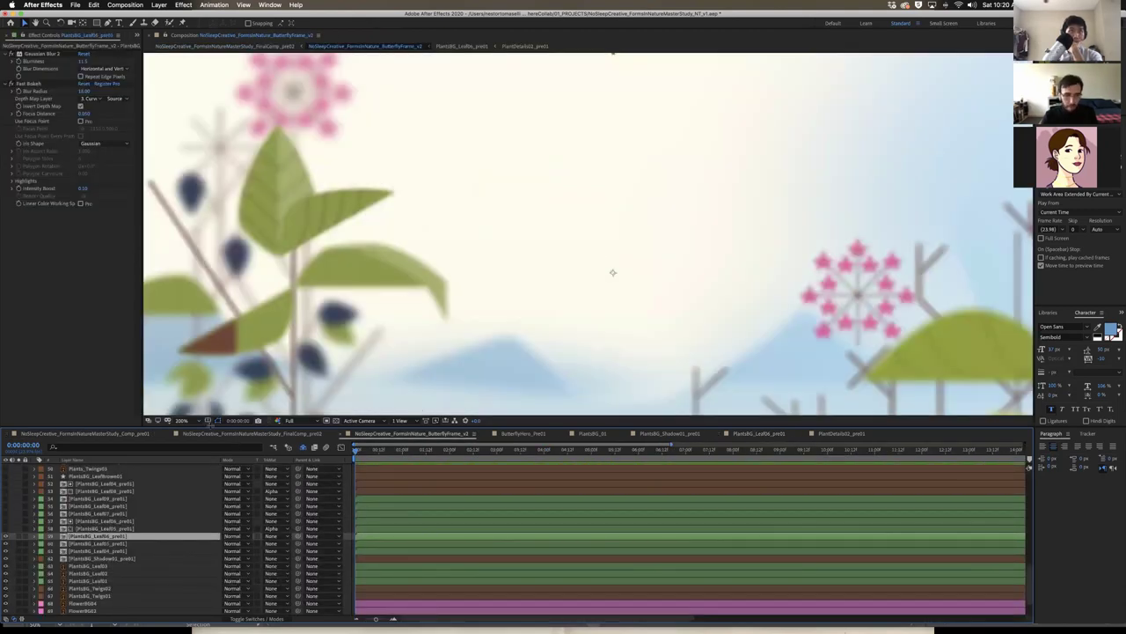
{"action": "left_click", "coordinate": [192, 420]}
{"action": "left_click", "coordinate": [190, 429]}
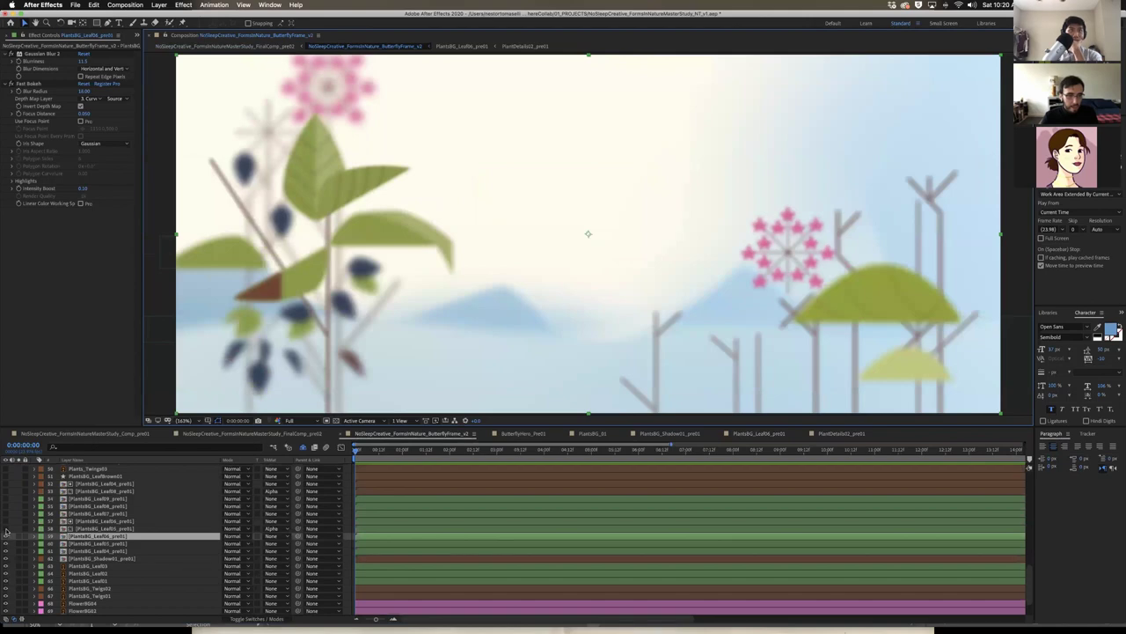
{"action": "left_click", "coordinate": [7, 531]}
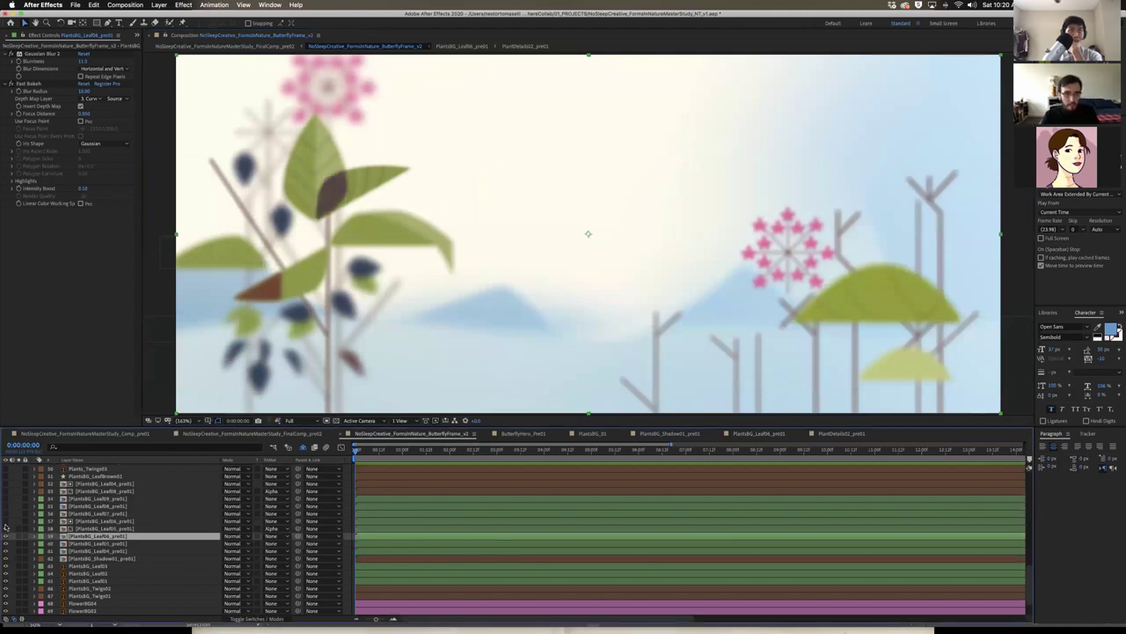
{"action": "left_click", "coordinate": [6, 528]}
{"action": "left_click", "coordinate": [6, 528]}
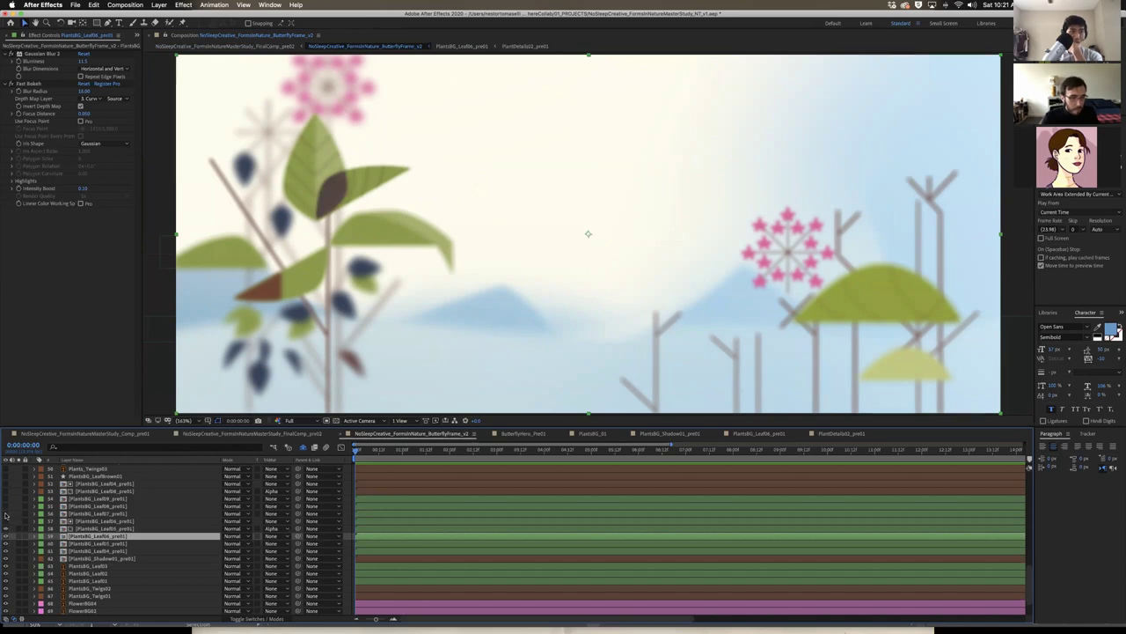
Show the PlantsBG_Leaf07_pre01, PlantsBG_Leaf08_pre01 and PlantsBG_Leaf09_pre01 layers
{"action": "left_click", "coordinate": [6, 513]}
{"action": "left_click", "coordinate": [5, 506]}
{"action": "left_click", "coordinate": [6, 498]}
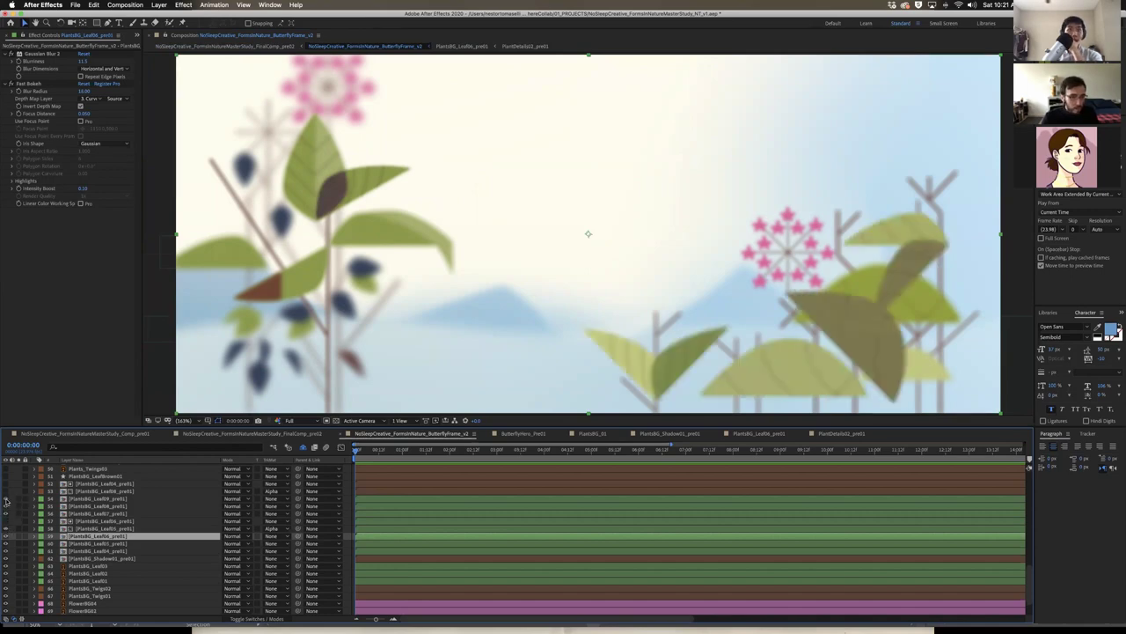
Show layer 53, the brown matted leaf overlap on the right-hand plants, and the PlantsBG_LeafBrown01 layer
{"action": "scroll", "coordinate": [92, 504], "scroll_direction": "up", "scroll_amount": 3}
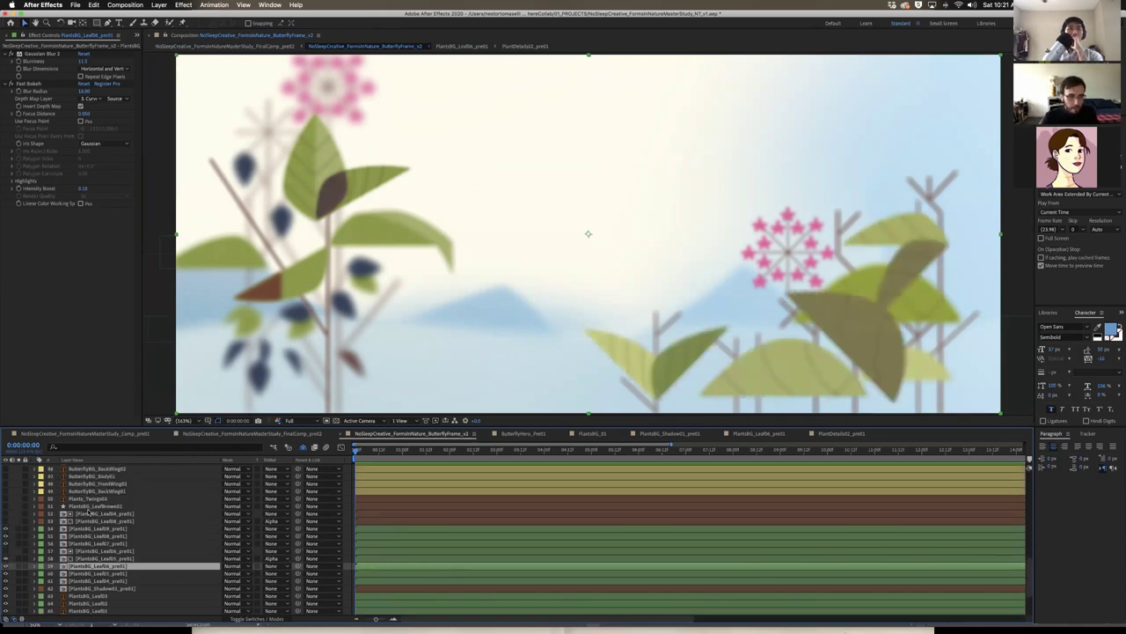
{"action": "scroll", "coordinate": [44, 544], "scroll_direction": "up", "scroll_amount": 1}
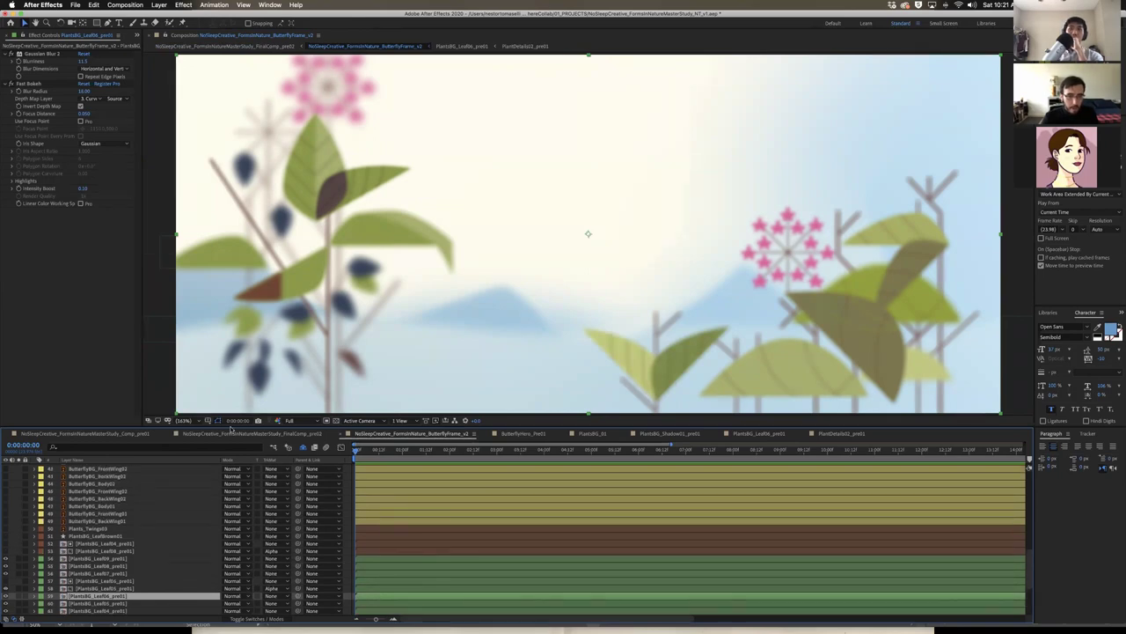
{"action": "left_click", "coordinate": [29, 550]}
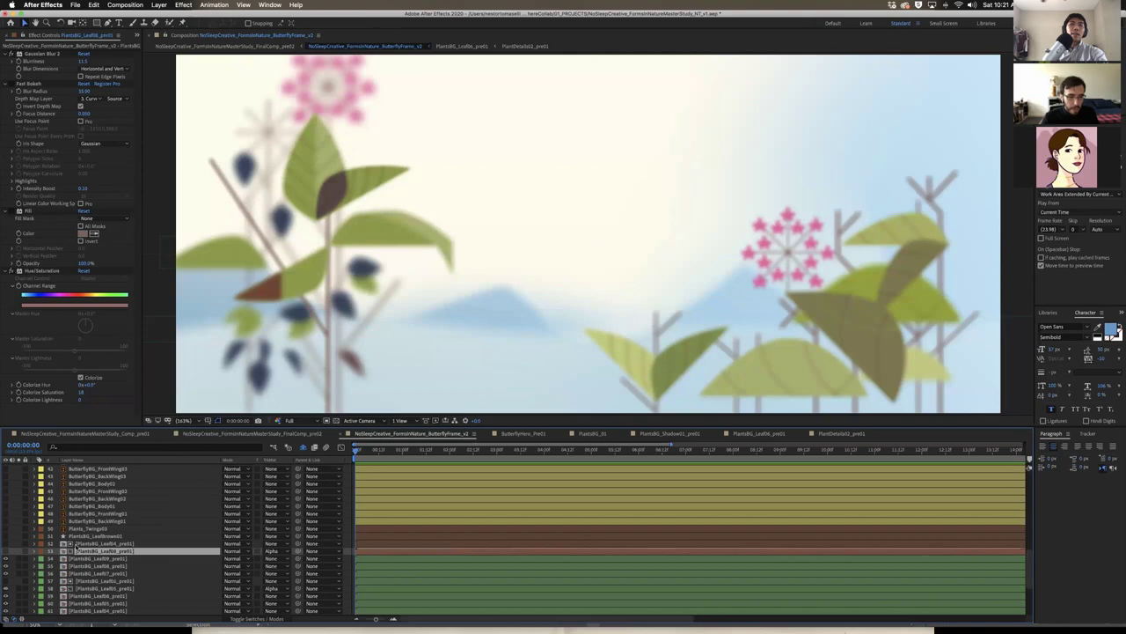
{"action": "left_click", "coordinate": [6, 551]}
{"action": "left_click", "coordinate": [6, 551]}
{"action": "left_click", "coordinate": [6, 551]}
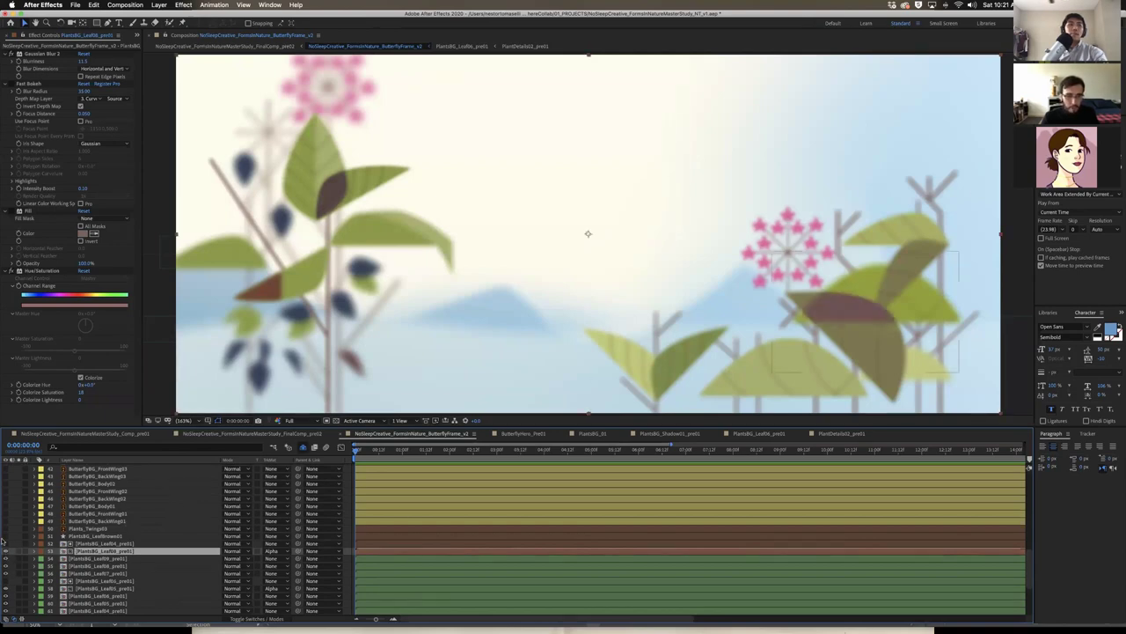
{"action": "left_click", "coordinate": [7, 536]}
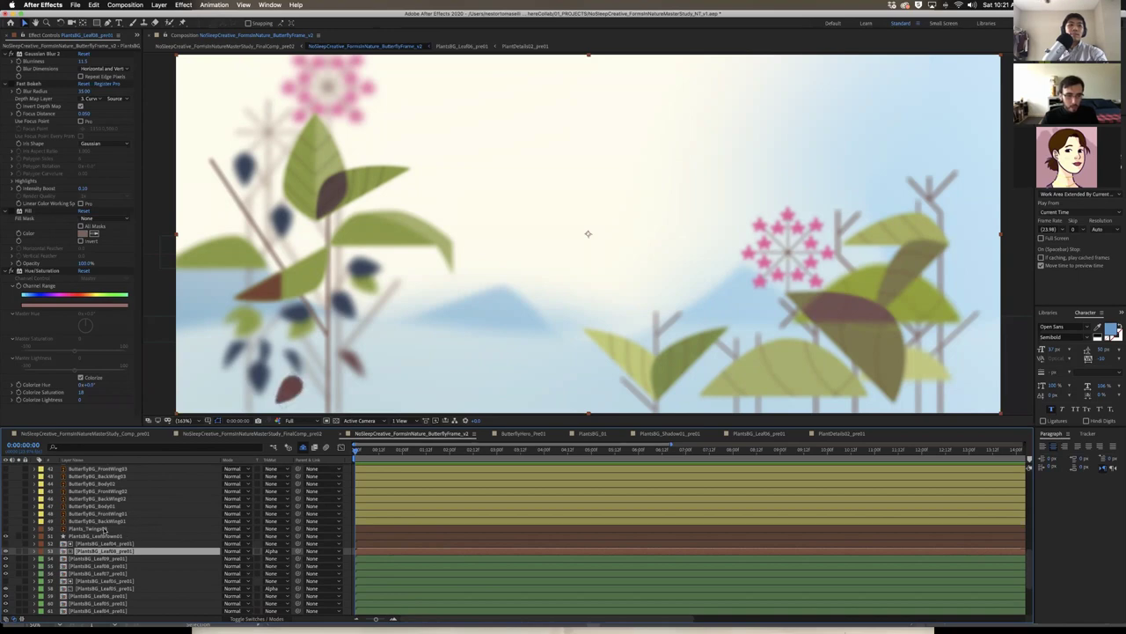
Show the Plants_Twings03 layer and the ButterflyBG body and wing layers of the small background butterflies
{"action": "left_click", "coordinate": [99, 528]}
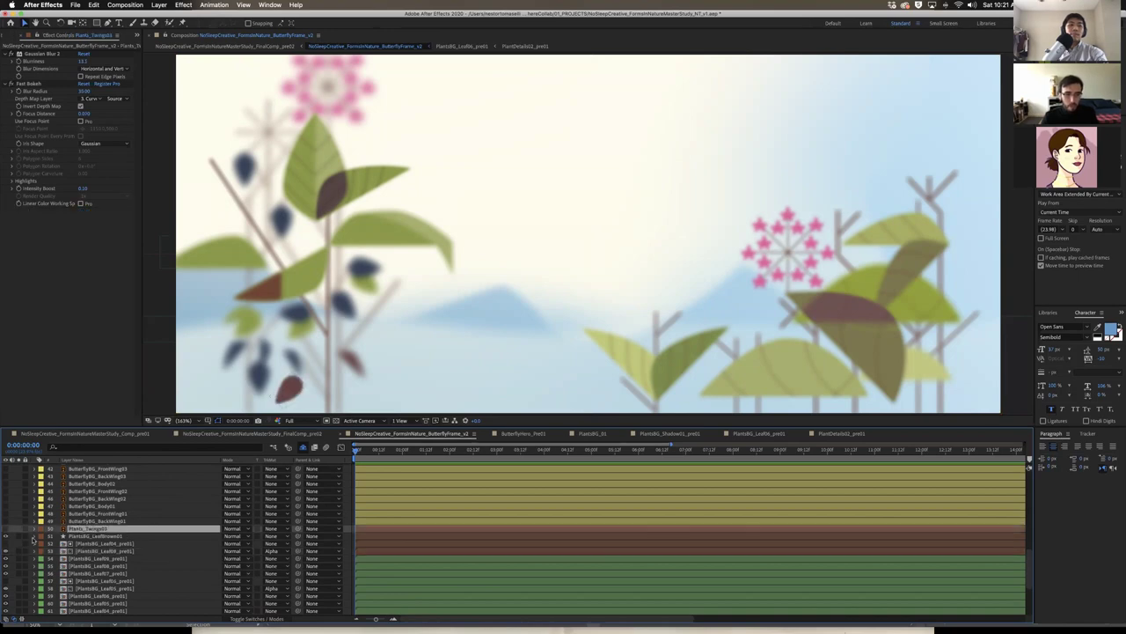
{"action": "left_click", "coordinate": [7, 528]}
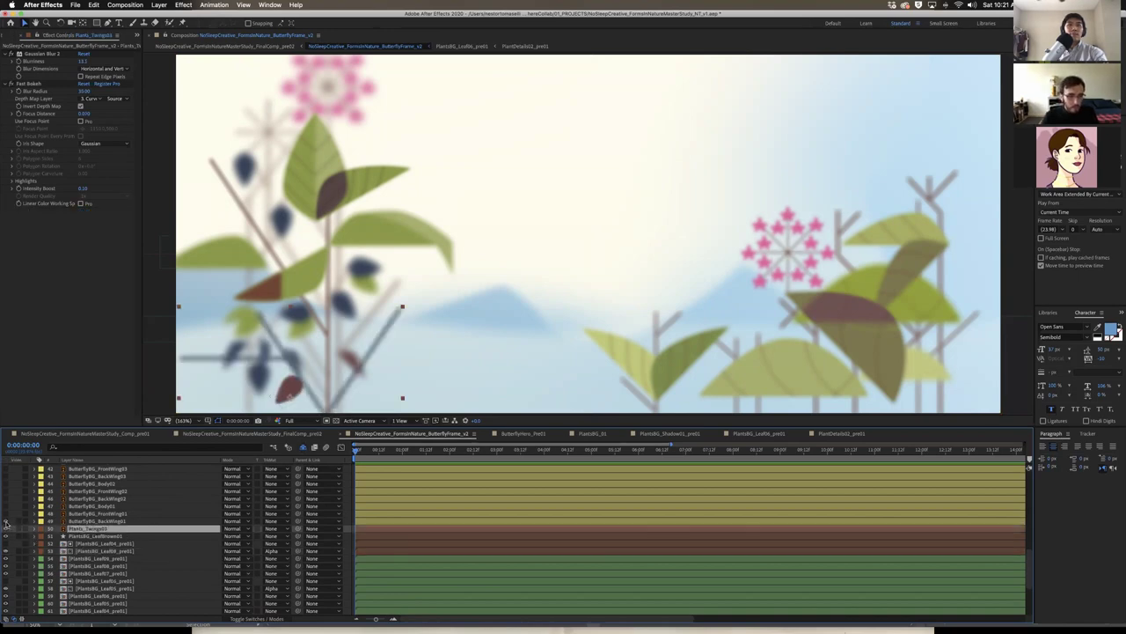
{"action": "left_click", "coordinate": [6, 521]}
{"action": "left_click", "coordinate": [6, 513]}
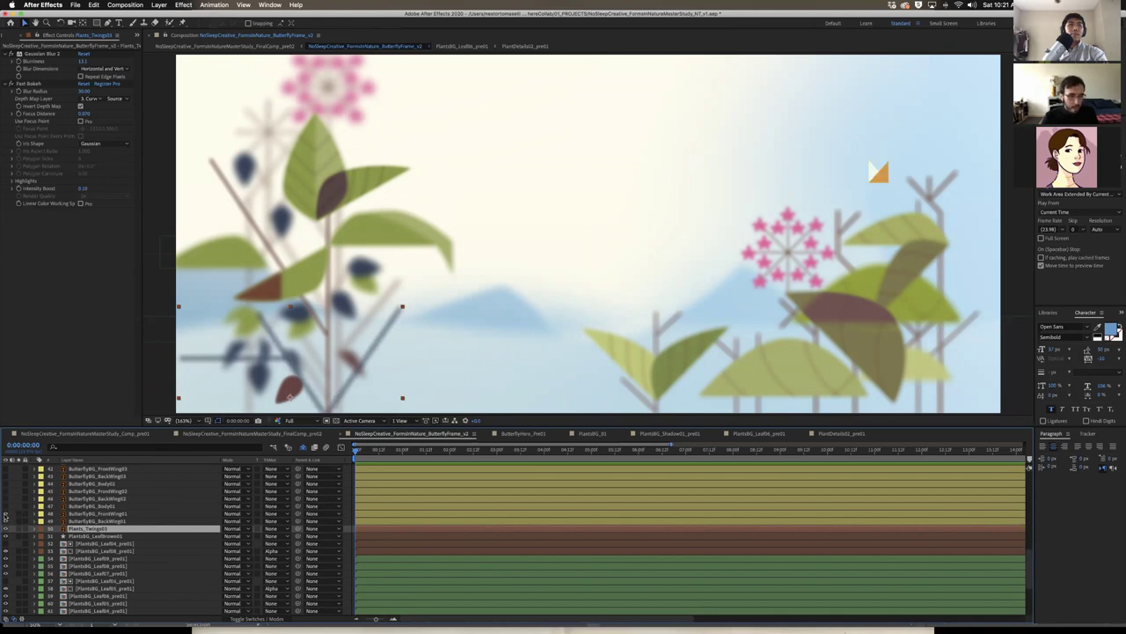
{"action": "left_click", "coordinate": [5, 520]}
{"action": "left_click", "coordinate": [5, 520]}
{"action": "left_click", "coordinate": [5, 505]}
{"action": "left_click", "coordinate": [5, 498]}
{"action": "left_click", "coordinate": [6, 483]}
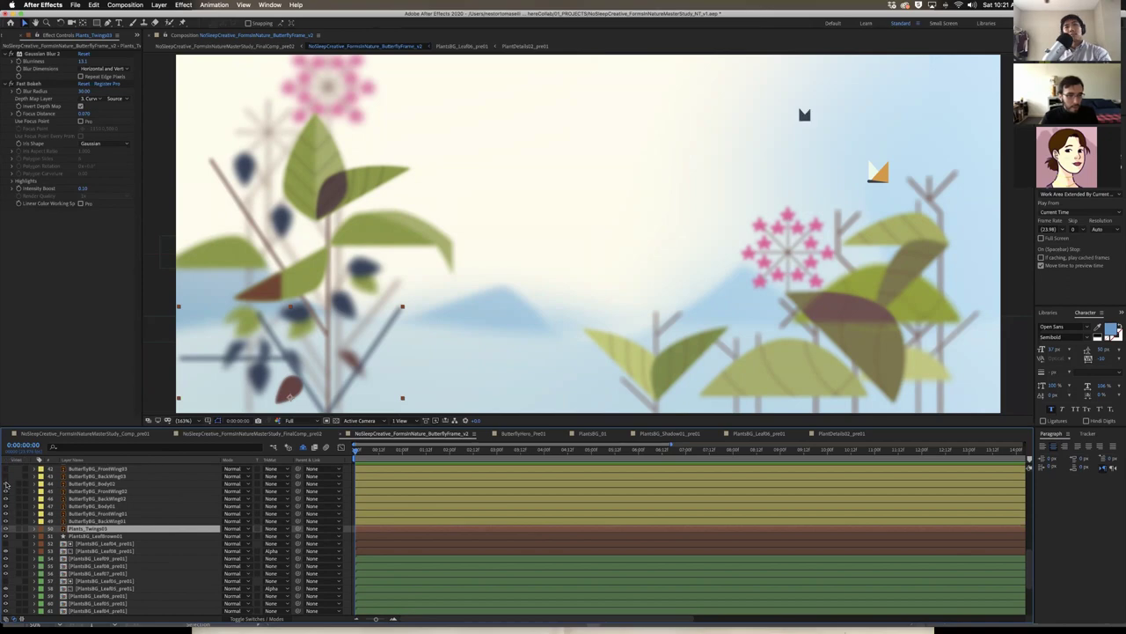
{"action": "left_click", "coordinate": [6, 476]}
{"action": "left_click", "coordinate": [7, 468]}
{"action": "scroll", "coordinate": [6, 471], "scroll_direction": "up", "scroll_amount": 1}
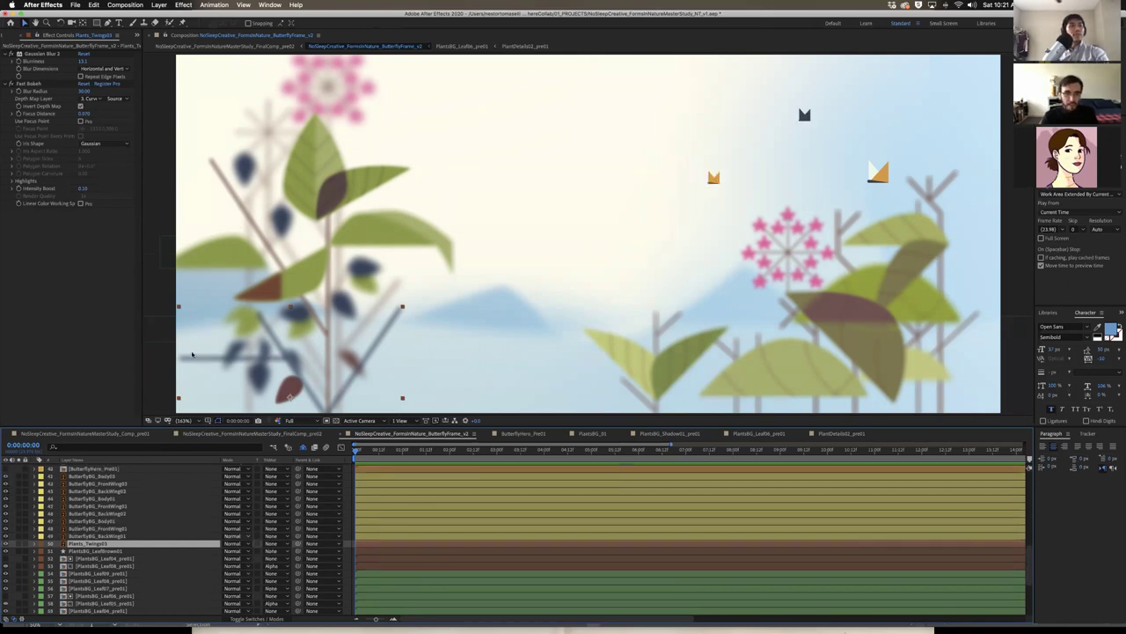
Check the butterfly frame of the FORMS IN NATURE reference video in QuickTime Player, and return to the After Effects composition
{"action": "key", "text": "ctrl+Up"}
{"action": "left_click", "coordinate": [193, 354]}
{"action": "left_click_drag", "start_coordinate": [860, 259], "coordinate": [381, 276]}
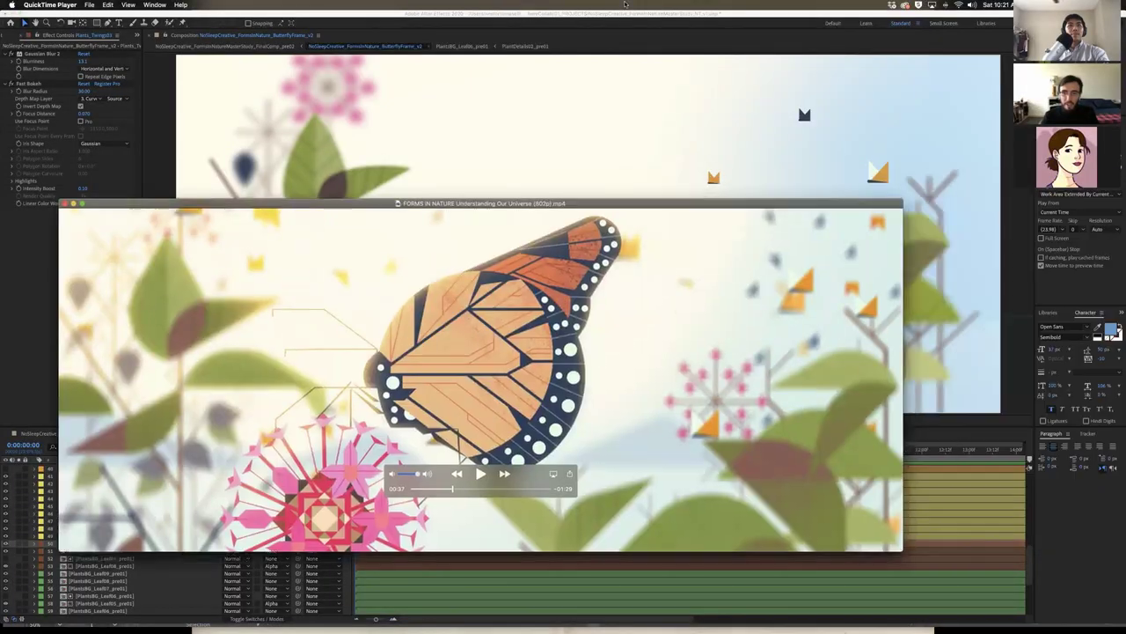
{"action": "left_click", "coordinate": [690, 189]}
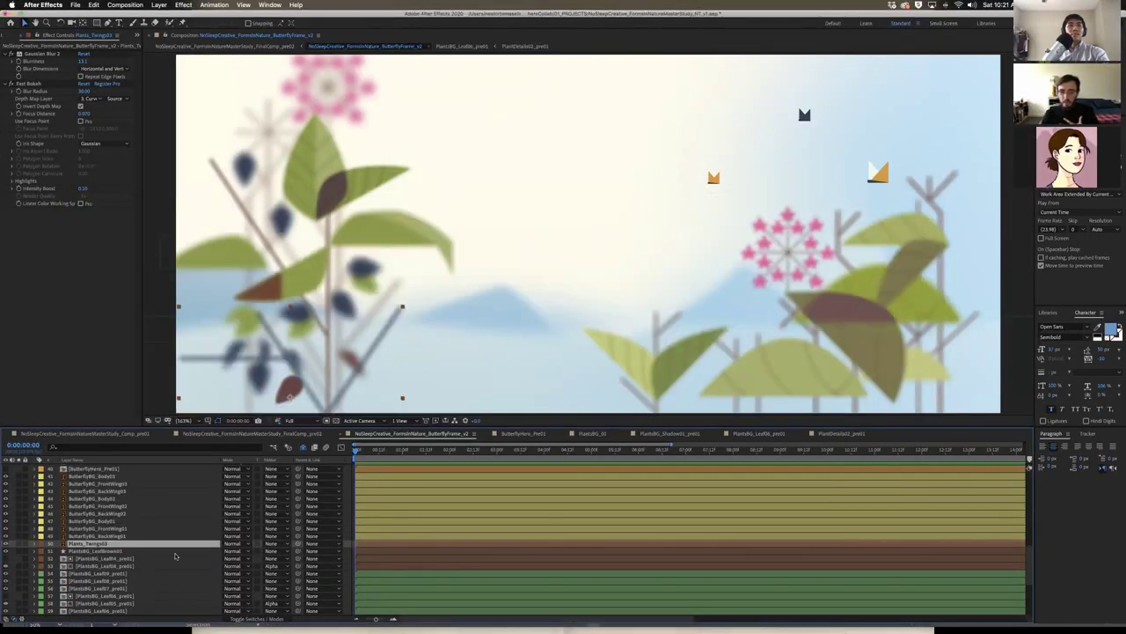
{"action": "left_click", "coordinate": [175, 551]}
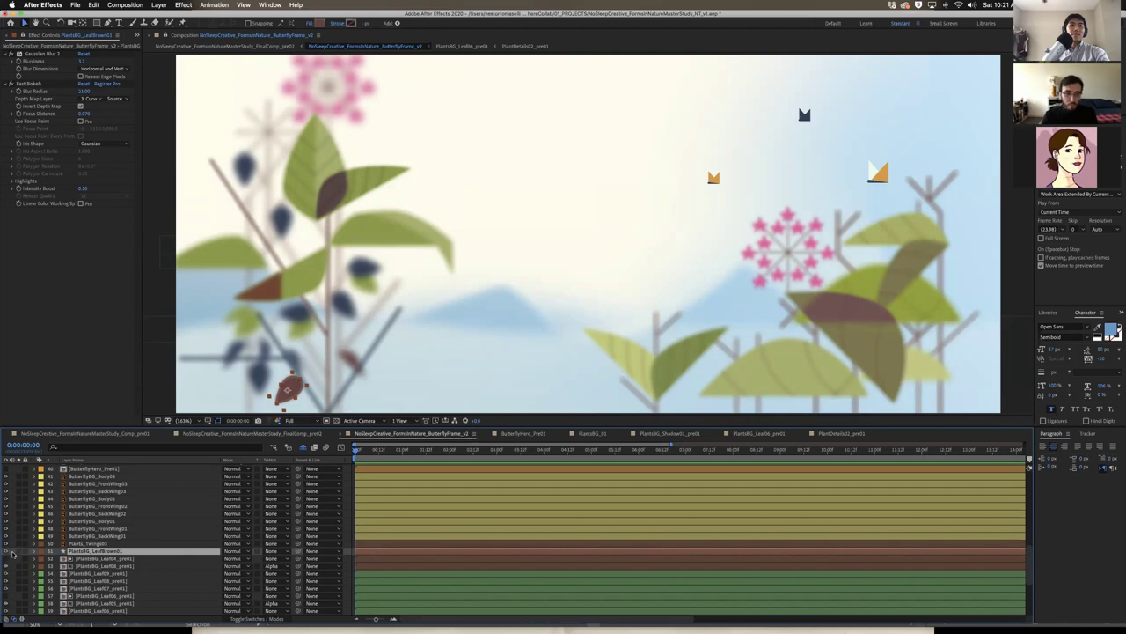
{"action": "left_click", "coordinate": [13, 560]}
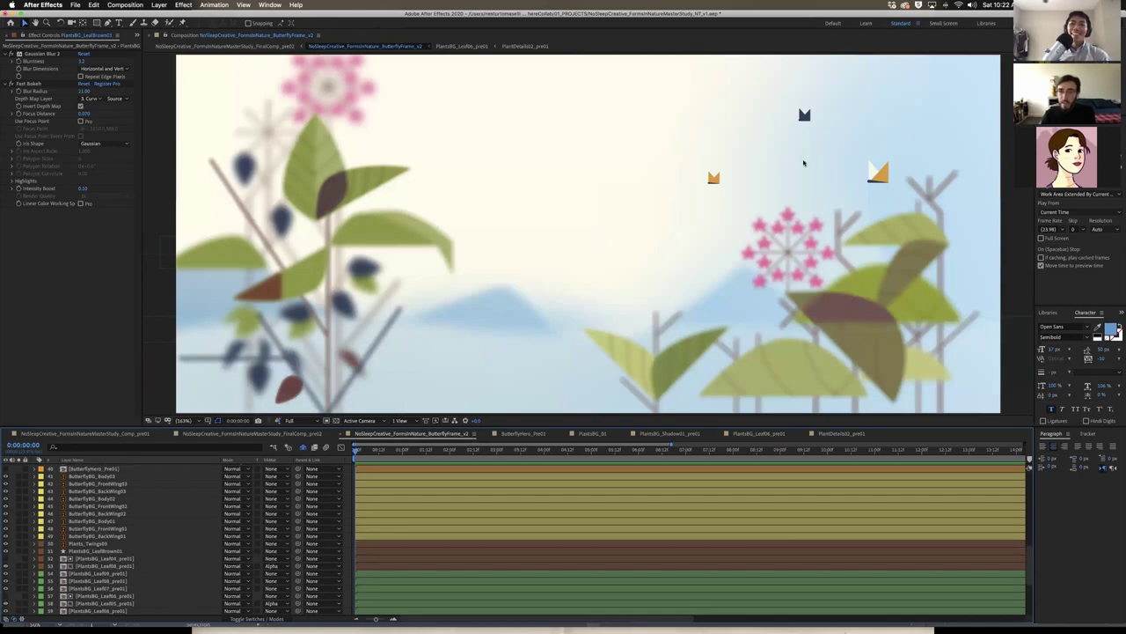
Bring the QuickTime reference video forward again to compare its scattered background butterflies, and return to After Effects with nothing selected
{"action": "key", "text": "ctrl+Up"}
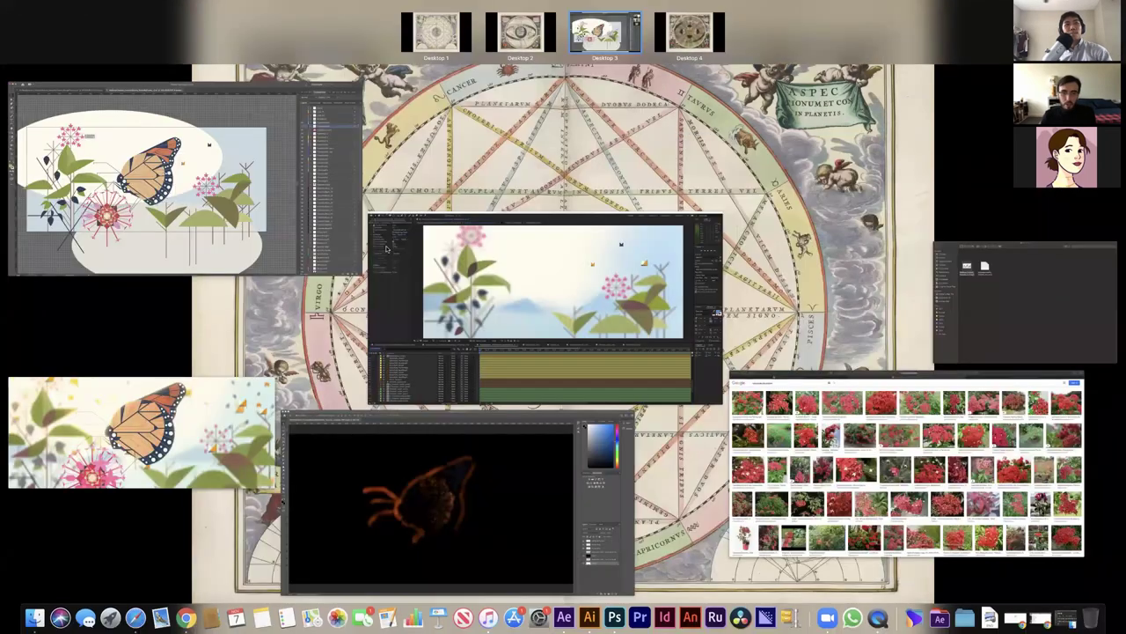
{"action": "key", "text": "ctrl+Up"}
{"action": "key", "text": "ctrl+Up"}
{"action": "left_click", "coordinate": [152, 430]}
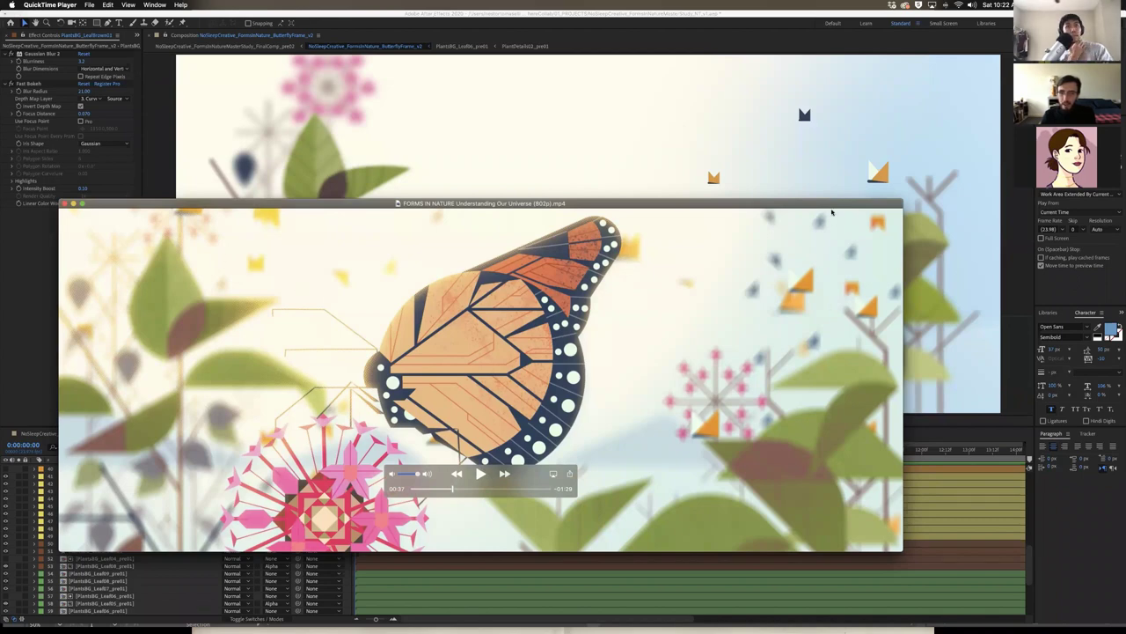
{"action": "left_click_drag", "start_coordinate": [831, 205], "coordinate": [834, 231]}
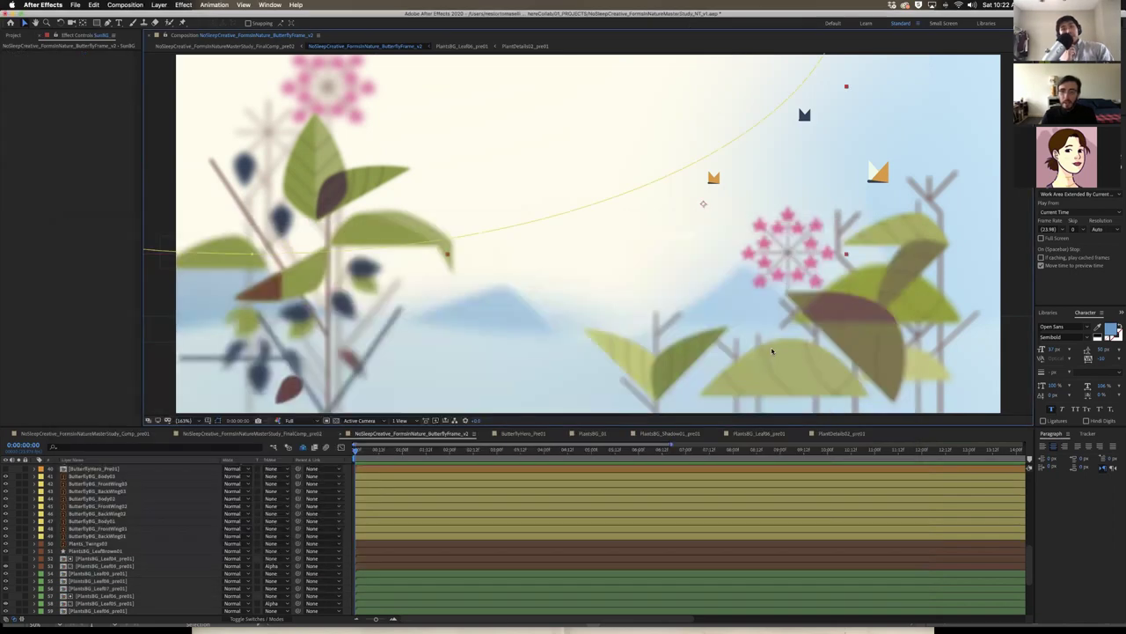
{"action": "left_click", "coordinate": [748, 101]}
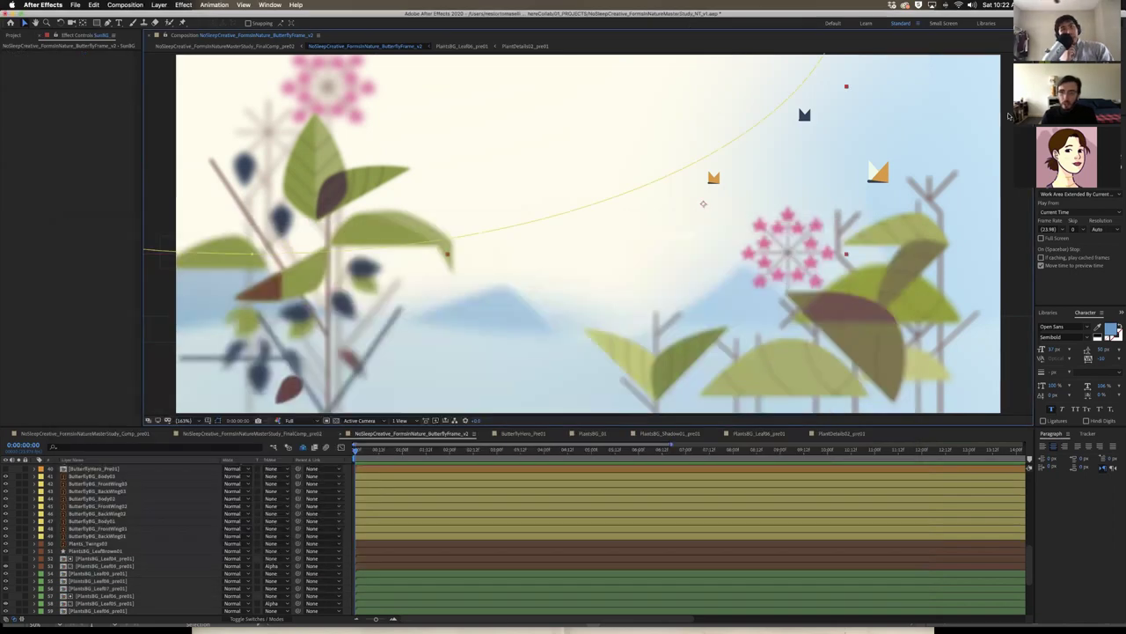
{"action": "left_click", "coordinate": [1010, 178]}
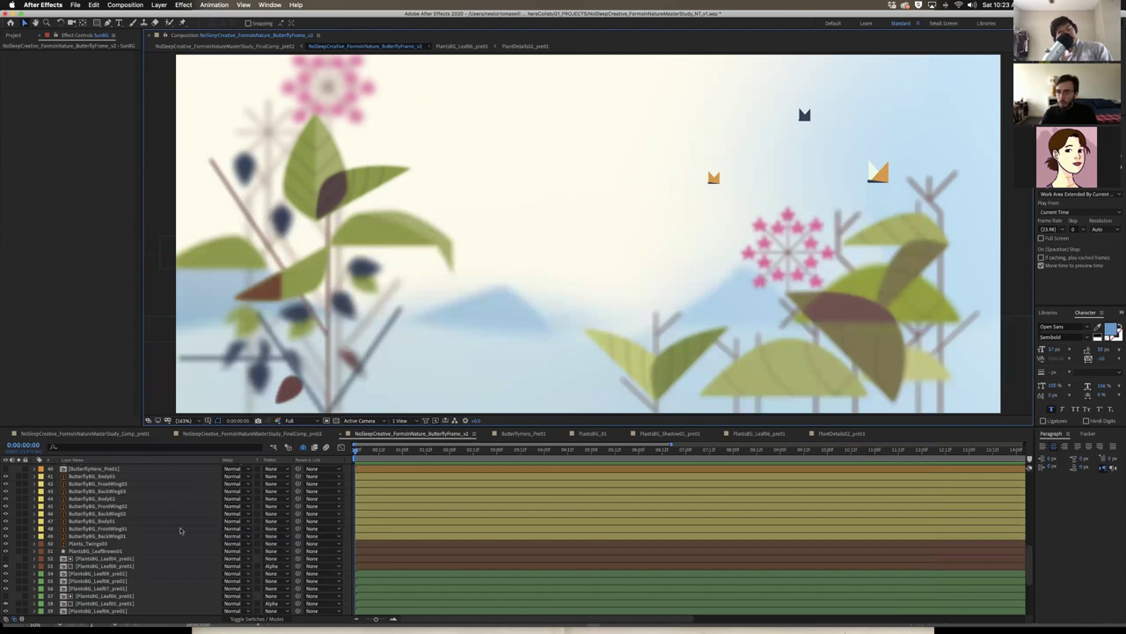
Show layer 40, the ButterflyHero_Pre01 precomp with the large butterfly
{"action": "scroll", "coordinate": [149, 548], "scroll_direction": "up", "scroll_amount": 3}
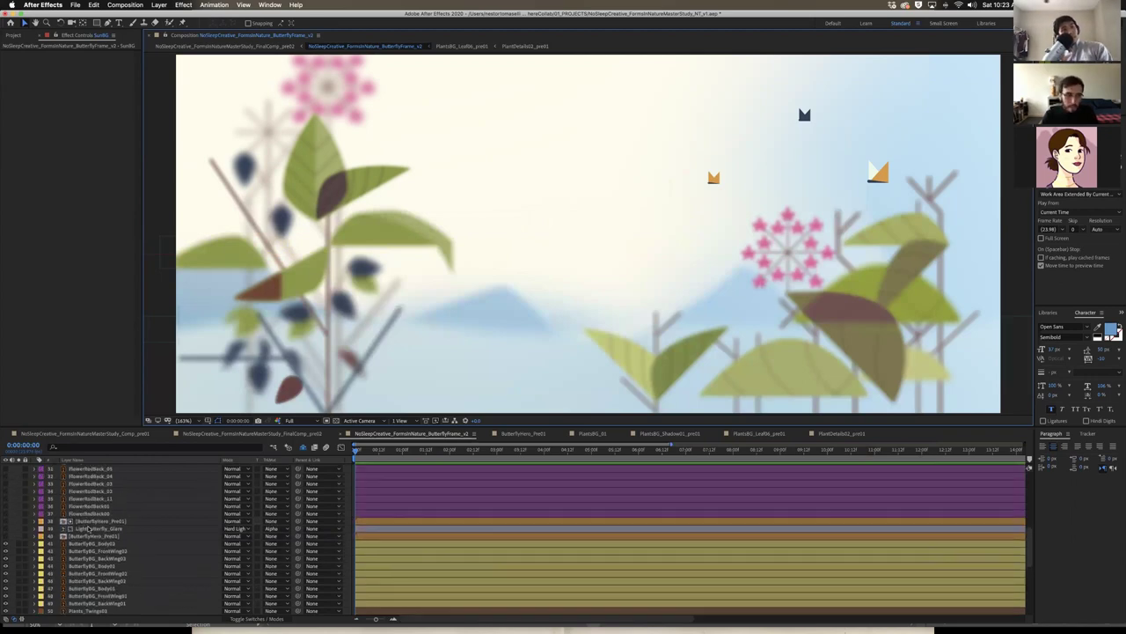
{"action": "left_click", "coordinate": [95, 534]}
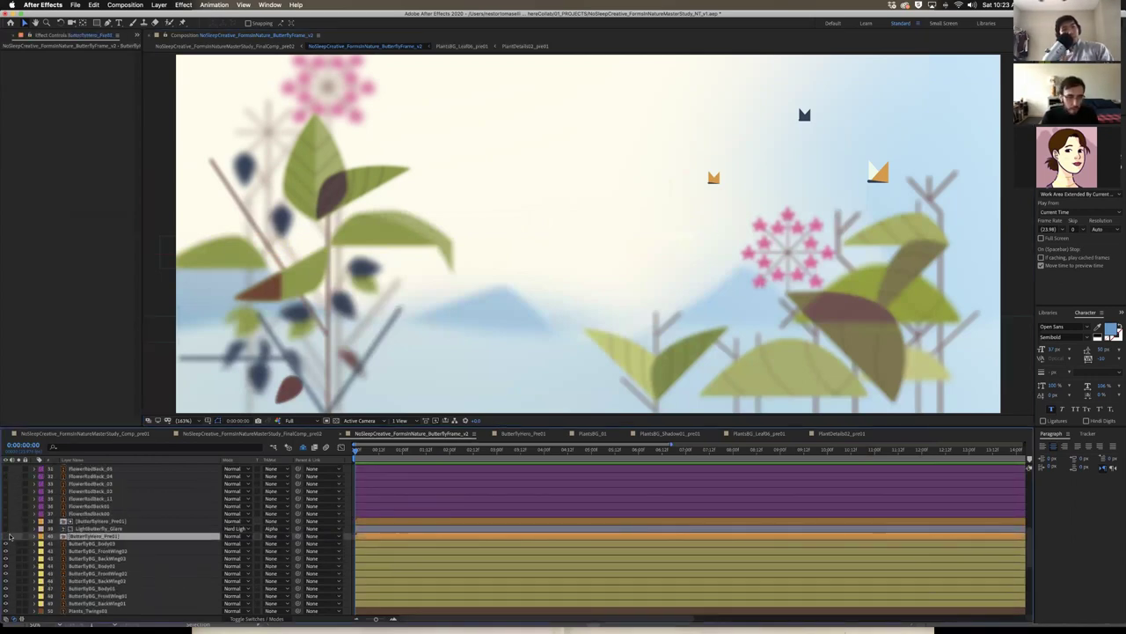
{"action": "left_click", "coordinate": [6, 536]}
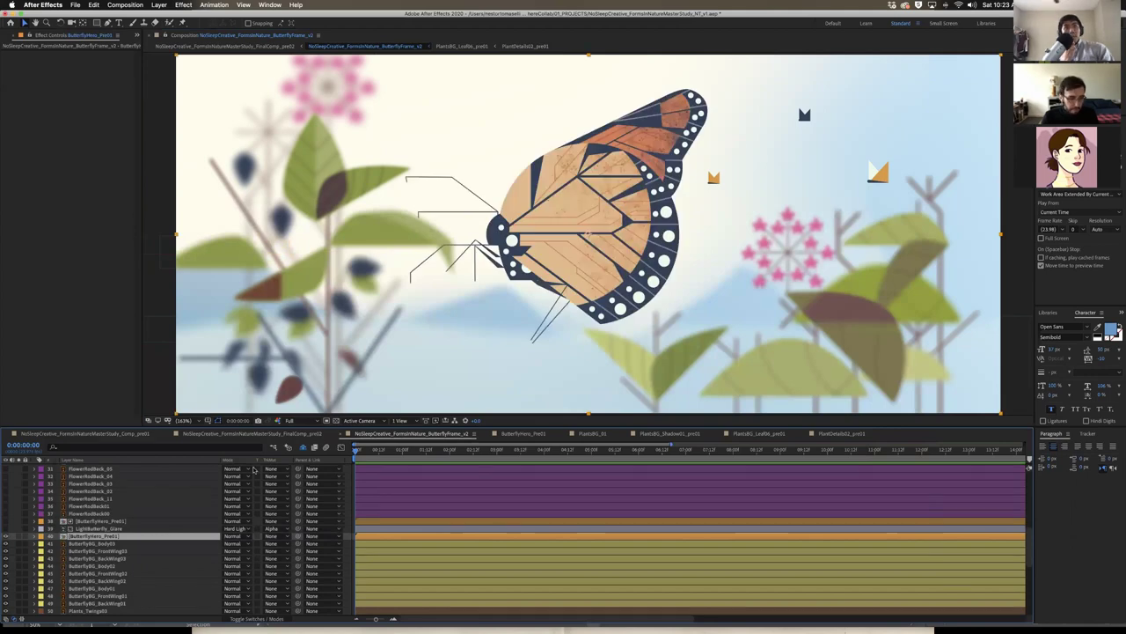
Open the ButterflyHero_Pre01 precomp and toggle the Texture_Body layer's visibility to compare the wing with and without texture
{"action": "double_click", "coordinate": [129, 539]}
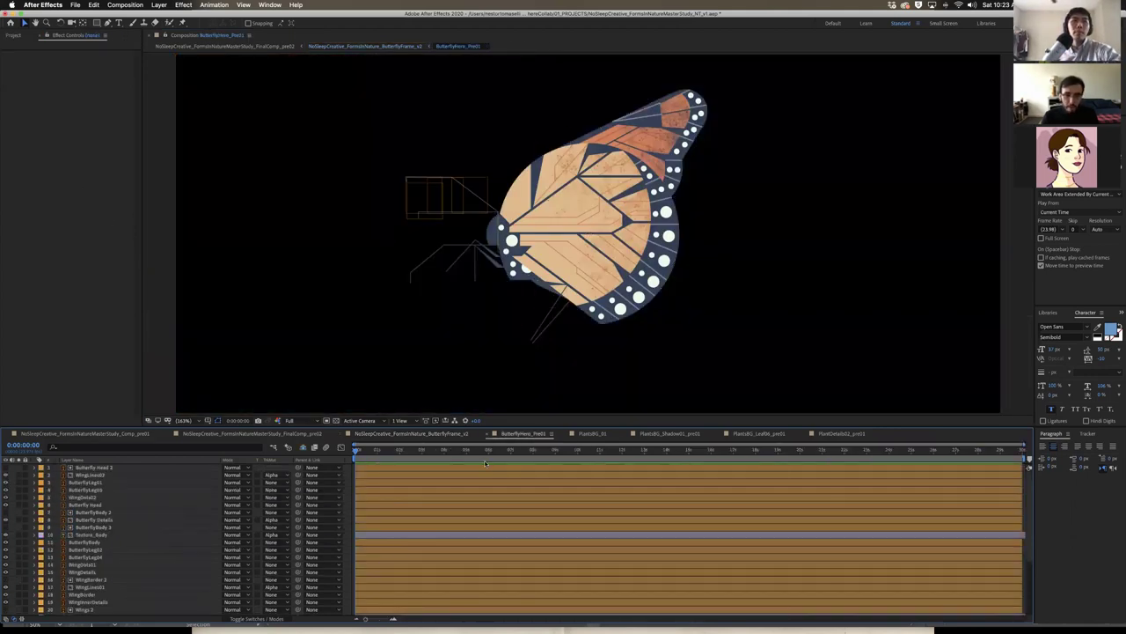
{"action": "scroll", "coordinate": [138, 530], "scroll_direction": "down", "scroll_amount": 1}
{"action": "left_click", "coordinate": [96, 527]}
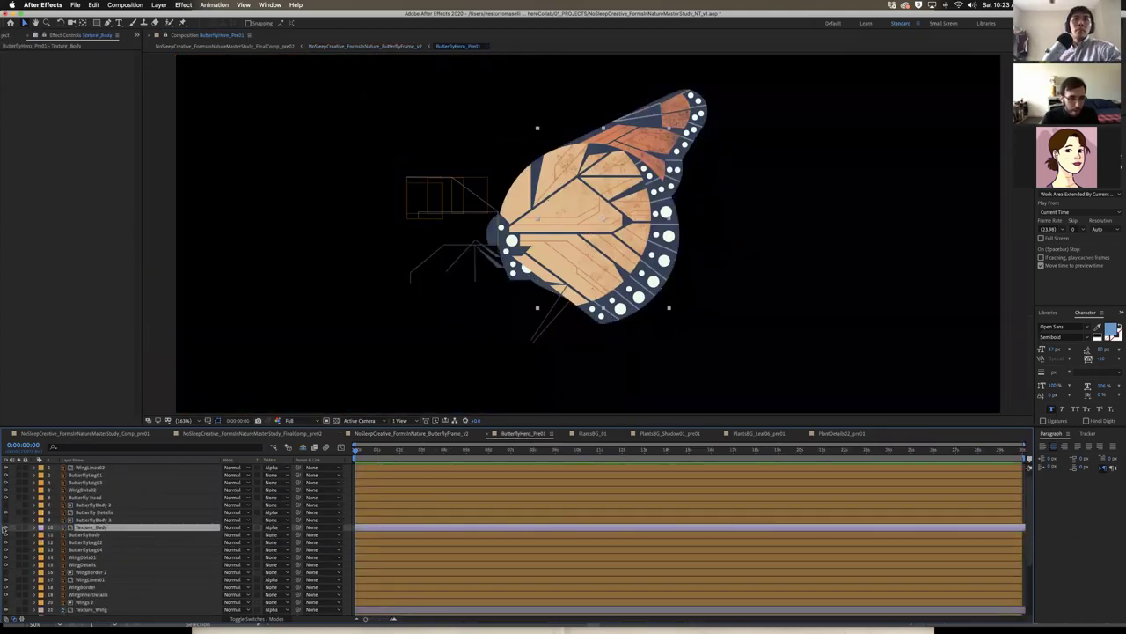
{"action": "left_click", "coordinate": [5, 527]}
{"action": "left_click", "coordinate": [5, 527]}
{"action": "left_click", "coordinate": [5, 527]}
{"action": "left_click", "coordinate": [5, 528]}
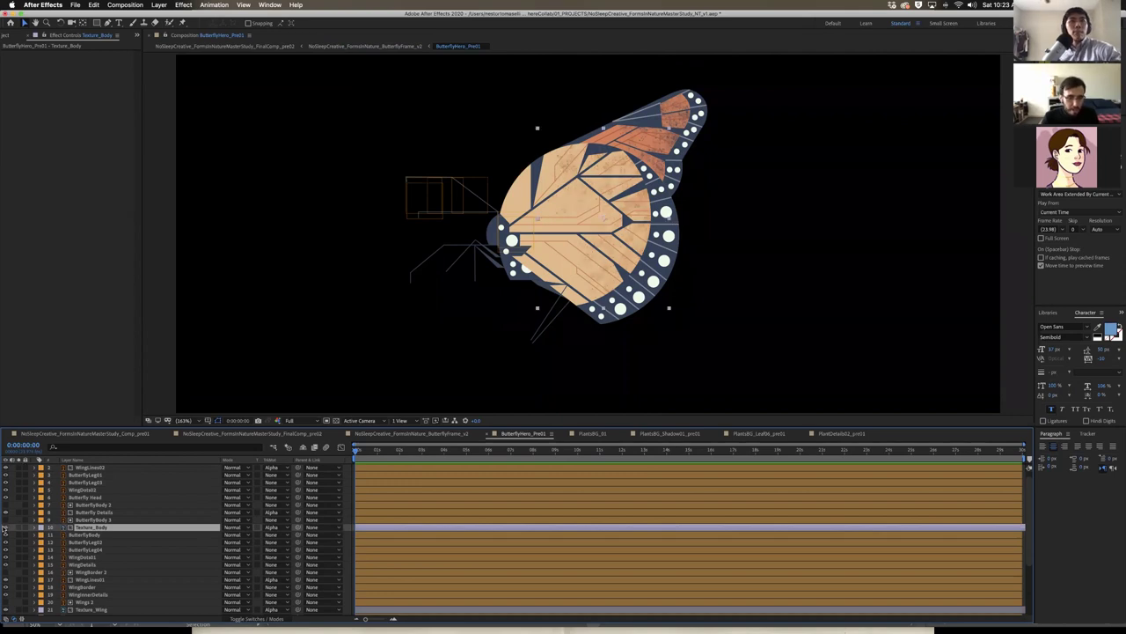
{"action": "left_click", "coordinate": [6, 528]}
{"action": "left_click", "coordinate": [5, 527]}
{"action": "scroll", "coordinate": [115, 531], "scroll_direction": "up", "scroll_amount": 1}
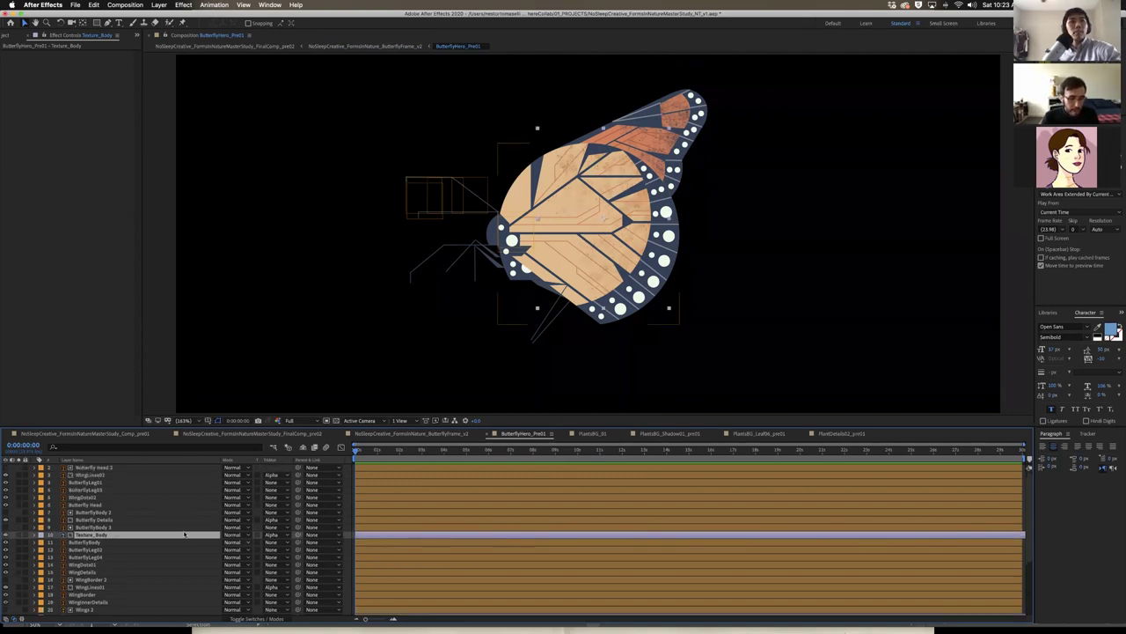
Examine the ButterflyBody 3 layer that serves as the alpha matte for Texture_Body
{"action": "left_click", "coordinate": [100, 526]}
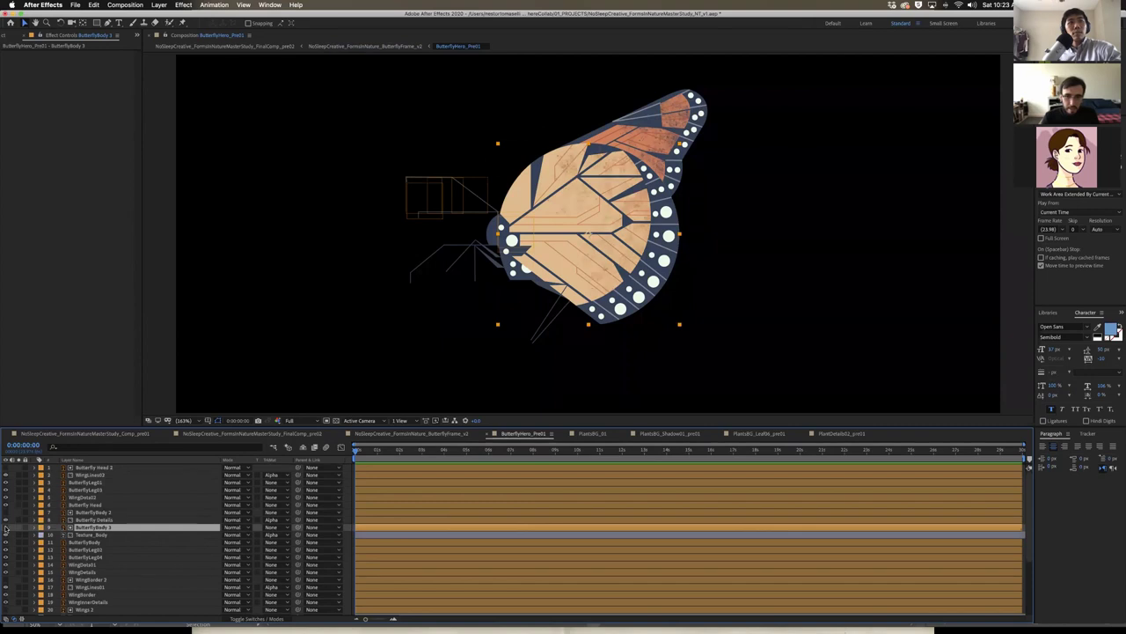
{"action": "left_click", "coordinate": [5, 527]}
{"action": "left_click", "coordinate": [129, 534]}
{"action": "left_click", "coordinate": [141, 527]}
{"action": "left_click", "coordinate": [186, 536]}
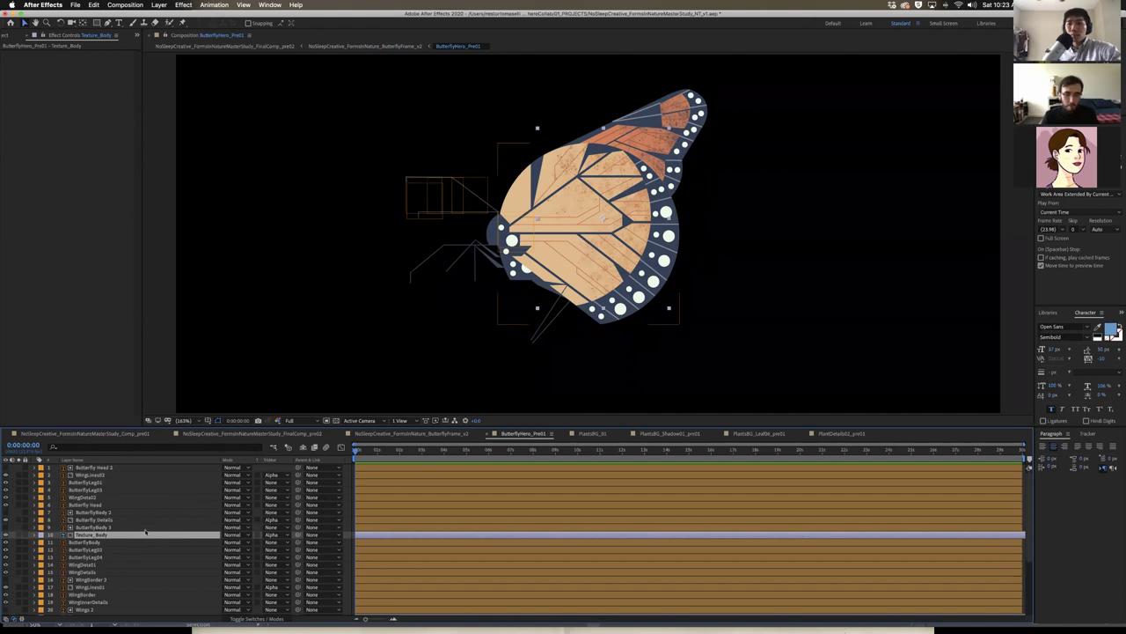
Inspect the Shape Layer 1: Path 1 null layers that control the butterfly's antennae, viewing the head and antennae up close
{"action": "scroll", "coordinate": [132, 545], "scroll_direction": "down", "scroll_amount": 4}
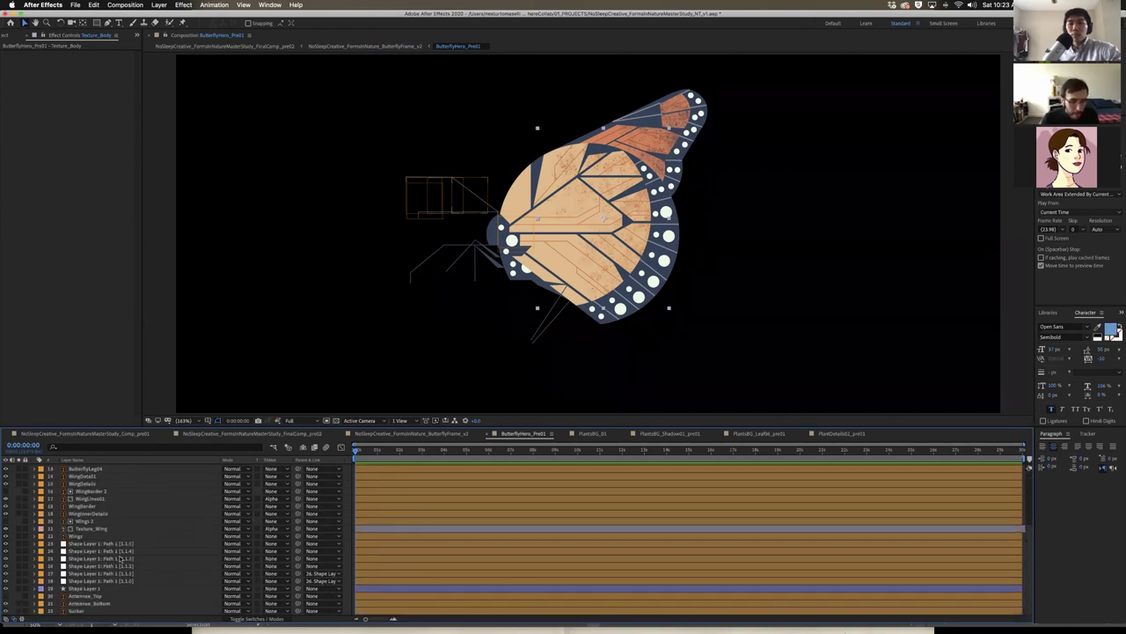
{"action": "left_click", "coordinate": [114, 559]}
{"action": "left_click", "coordinate": [120, 581]}
{"action": "left_click", "coordinate": [119, 559]}
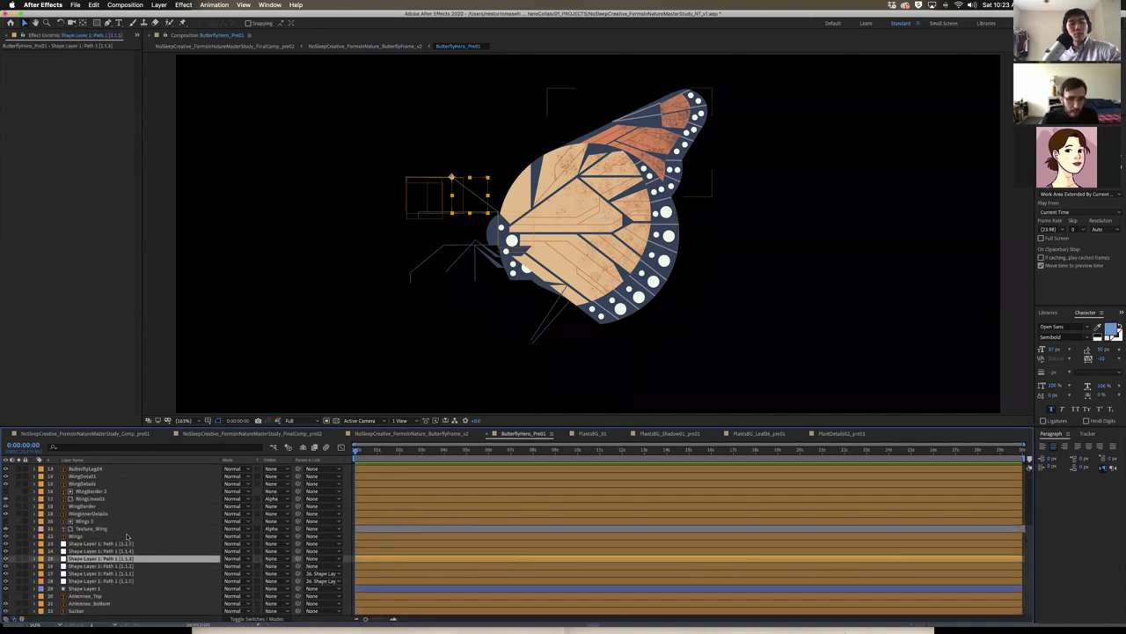
{"action": "left_click", "coordinate": [122, 544]}
{"action": "left_click", "coordinate": [122, 543]}
{"action": "scroll", "coordinate": [281, 237], "scroll_direction": "up", "scroll_amount": 3}
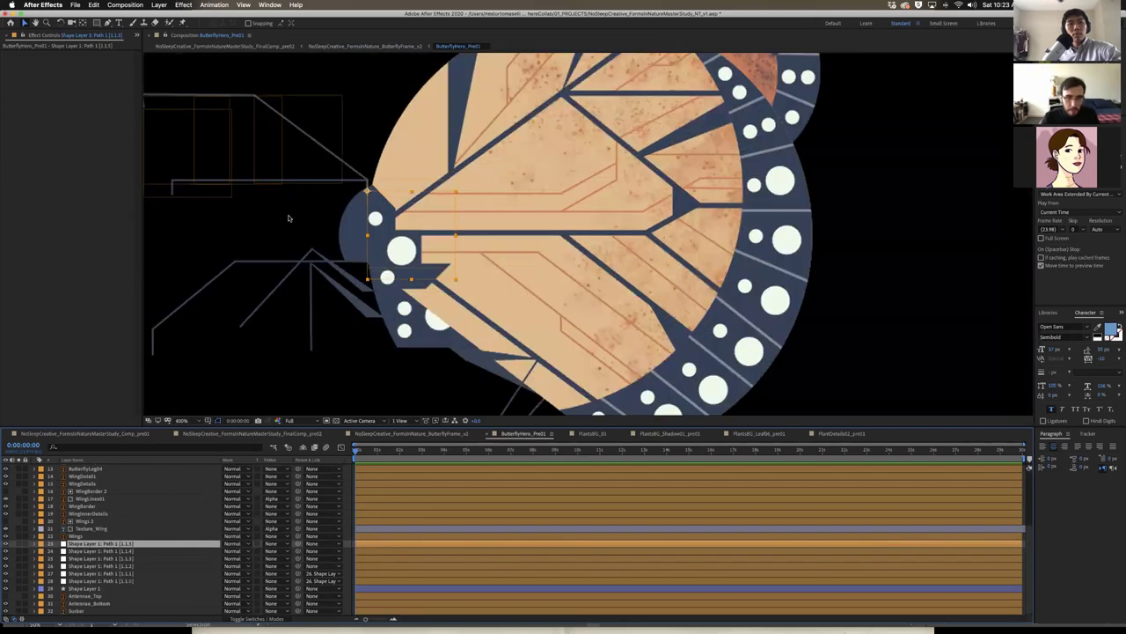
{"action": "left_click_drag", "start_coordinate": [498, 220], "coordinate": [714, 243]}
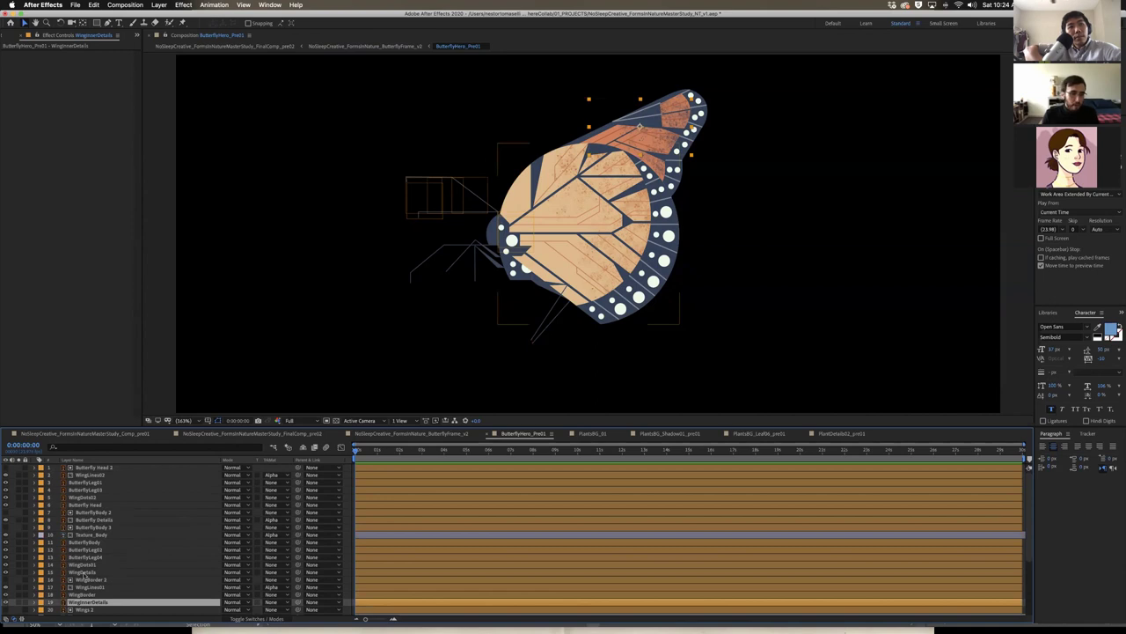
Point out Texture_Body and its ButterflyBody 3 matte once more, and return to the ButterflyFrame_v2 composition
{"action": "left_click", "coordinate": [117, 535]}
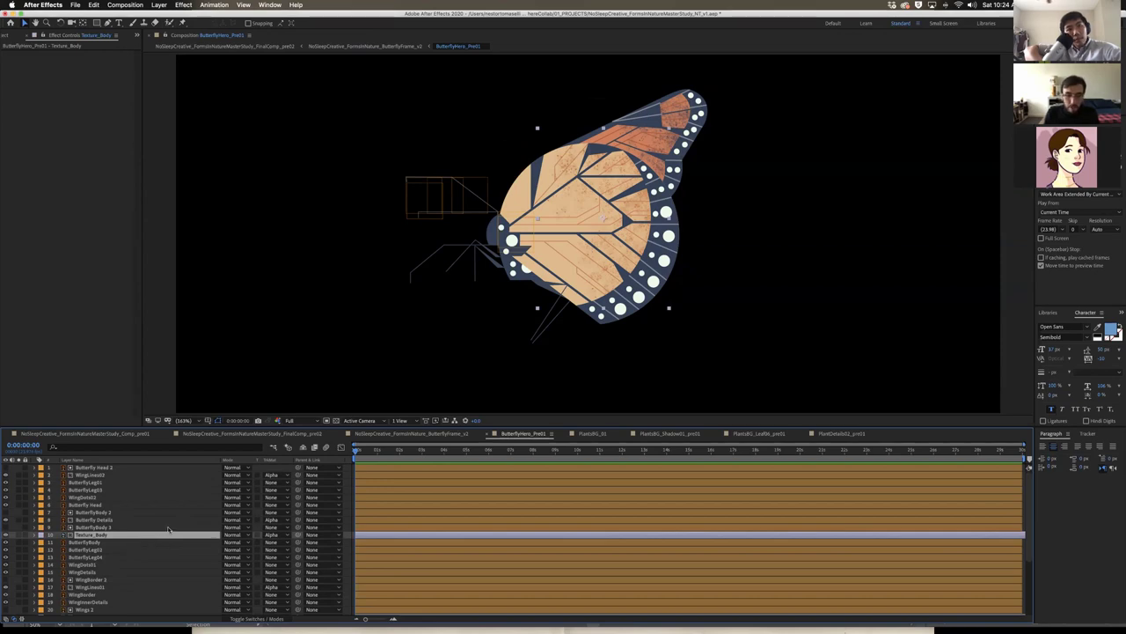
{"action": "left_click", "coordinate": [166, 527]}
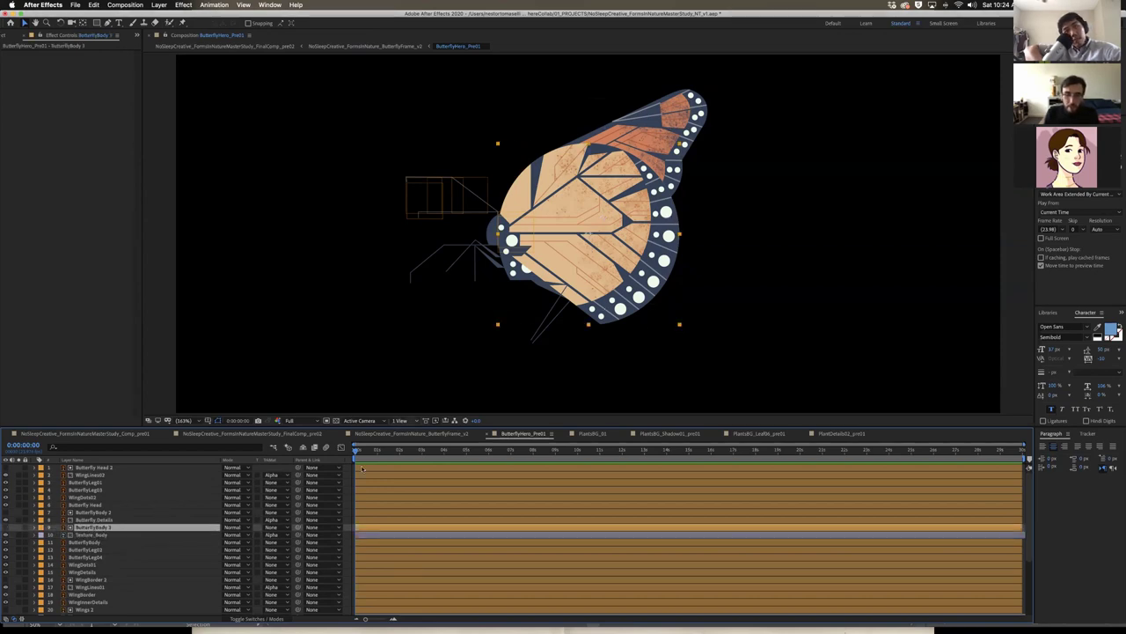
{"action": "left_click", "coordinate": [416, 434]}
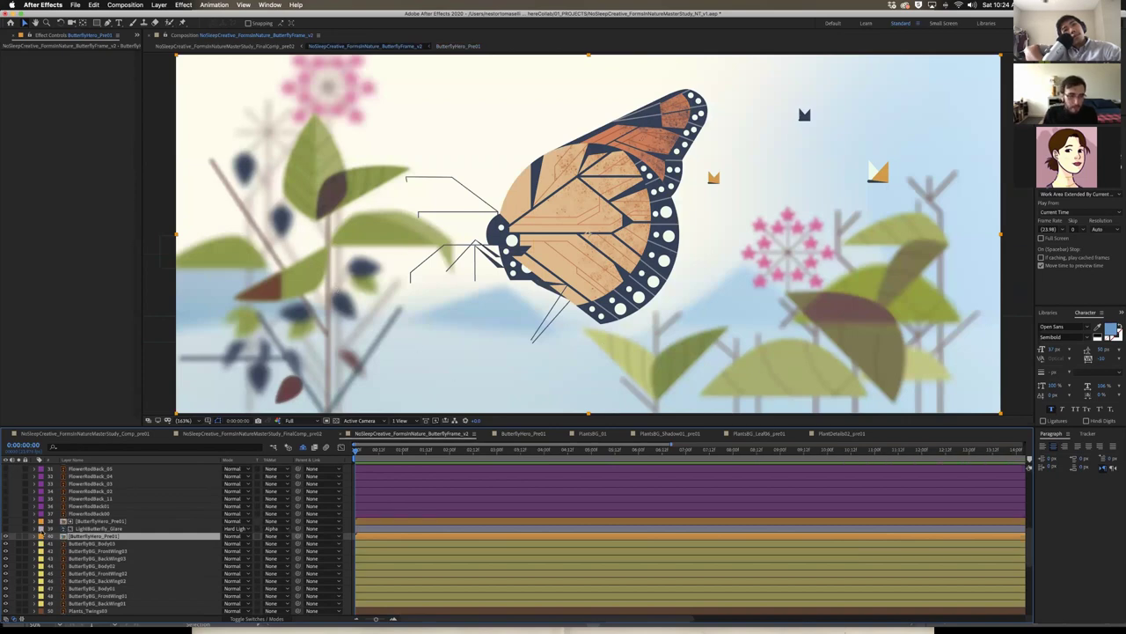
Examine the LightButterfly_Glare layer between the two ButterflyHero_Pre01 layers, with its Hard Light blending and Alpha matte
{"action": "left_click", "coordinate": [100, 528]}
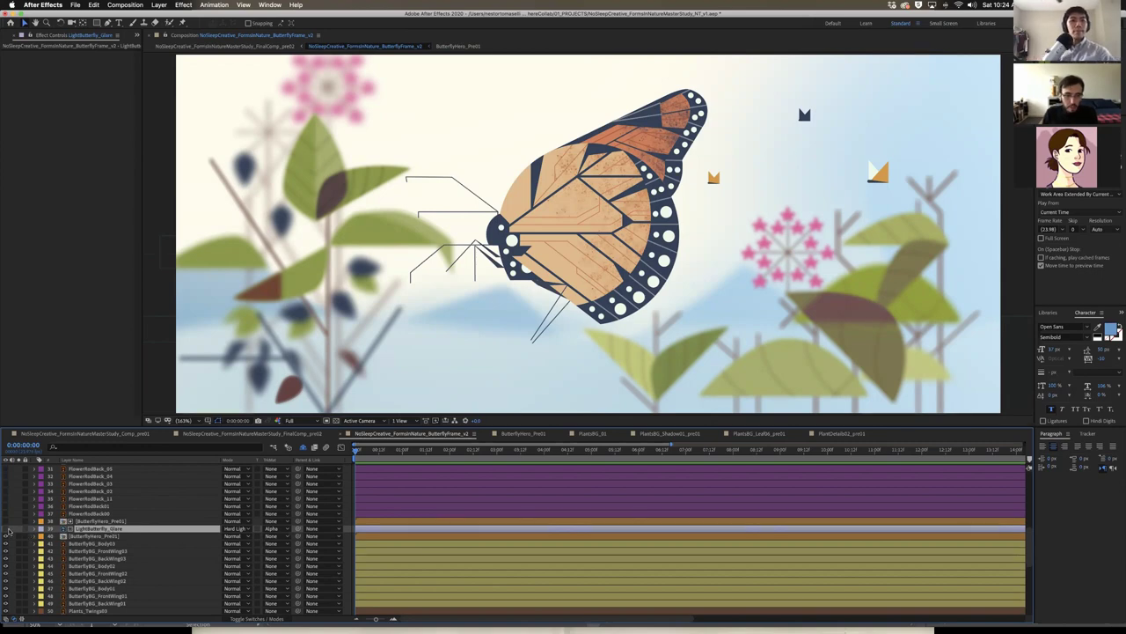
{"action": "scroll", "coordinate": [146, 545], "scroll_direction": "up", "scroll_amount": 3}
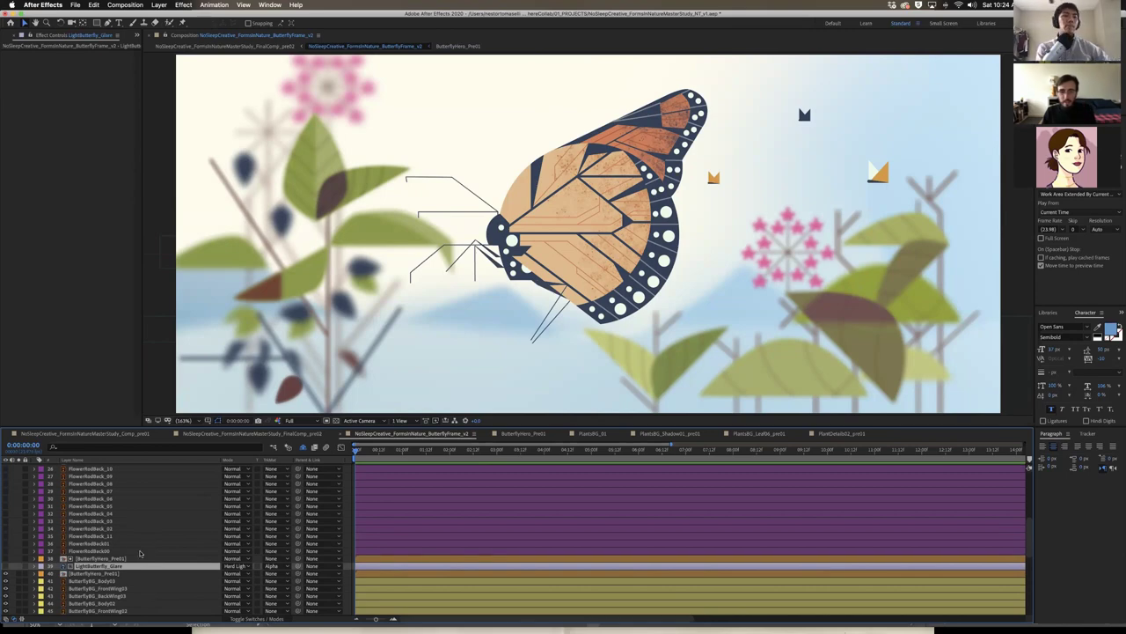
{"action": "scroll", "coordinate": [110, 552], "scroll_direction": "up", "scroll_amount": 2}
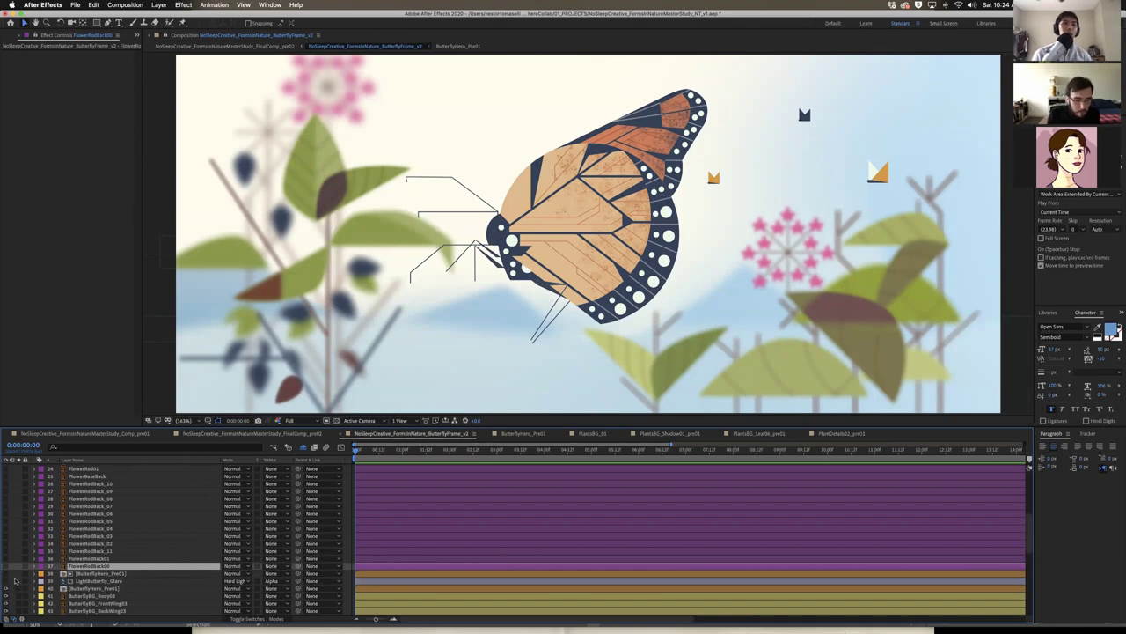
Show all the purple-labelled foreground flower layers, from the FlowerRodBack layers up to the petals at layer 8
{"action": "scroll", "coordinate": [9, 574], "scroll_direction": "up", "scroll_amount": 1}
{"action": "left_click_drag", "start_coordinate": [6, 573], "coordinate": [7, 469]}
{"action": "scroll", "coordinate": [6, 480], "scroll_direction": "up", "scroll_amount": 6}
{"action": "left_click_drag", "start_coordinate": [6, 535], "coordinate": [9, 458]}
{"action": "scroll", "coordinate": [12, 479], "scroll_direction": "up", "scroll_amount": 4}
{"action": "scroll", "coordinate": [105, 507], "scroll_direction": "down", "scroll_amount": 10}
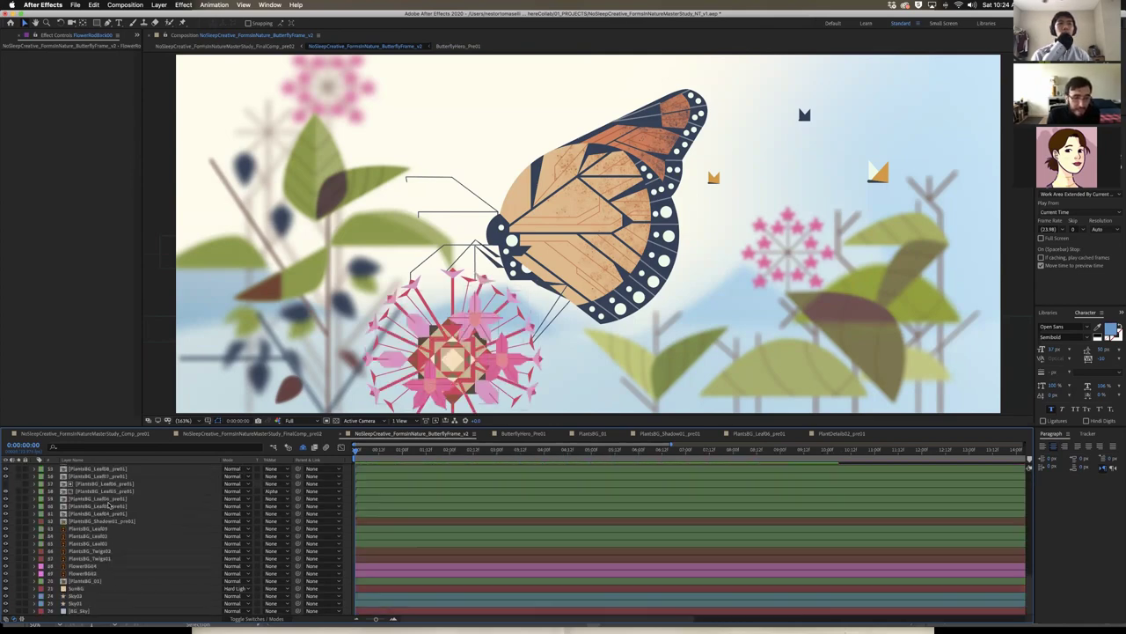
{"action": "scroll", "coordinate": [107, 508], "scroll_direction": "up", "scroll_amount": 10}
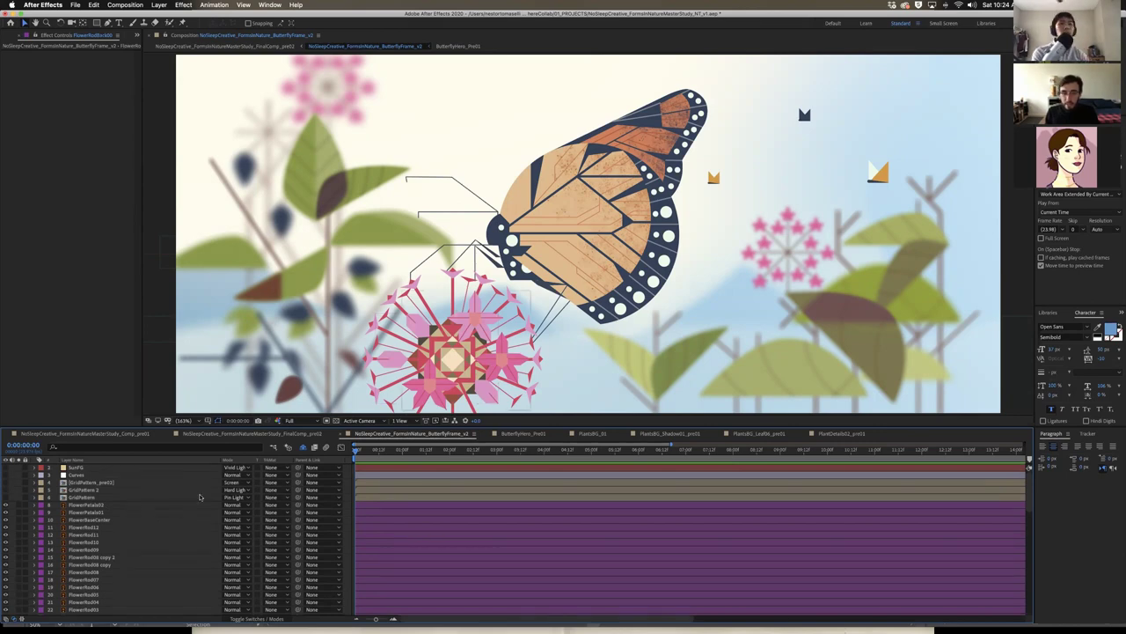
Switch to the FORMS IN NATURE reference video in QuickTime Player and compare its astronaut shot around 00:32 with the butterfly shot
{"action": "key", "text": "ctrl+Up"}
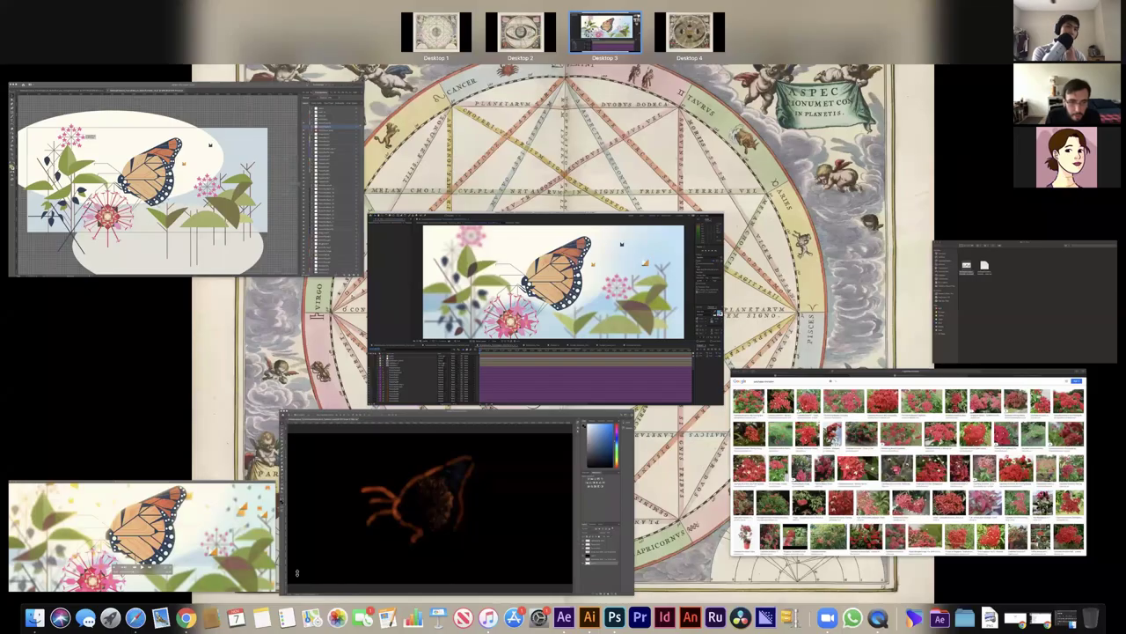
{"action": "left_click", "coordinate": [262, 563]}
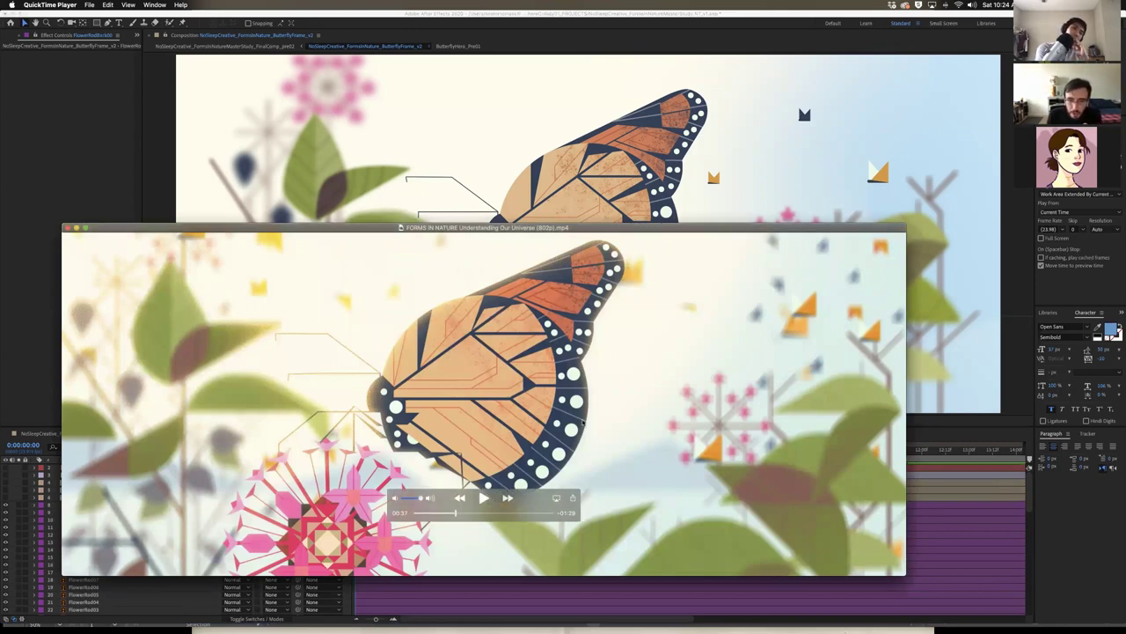
{"action": "left_click", "coordinate": [454, 513]}
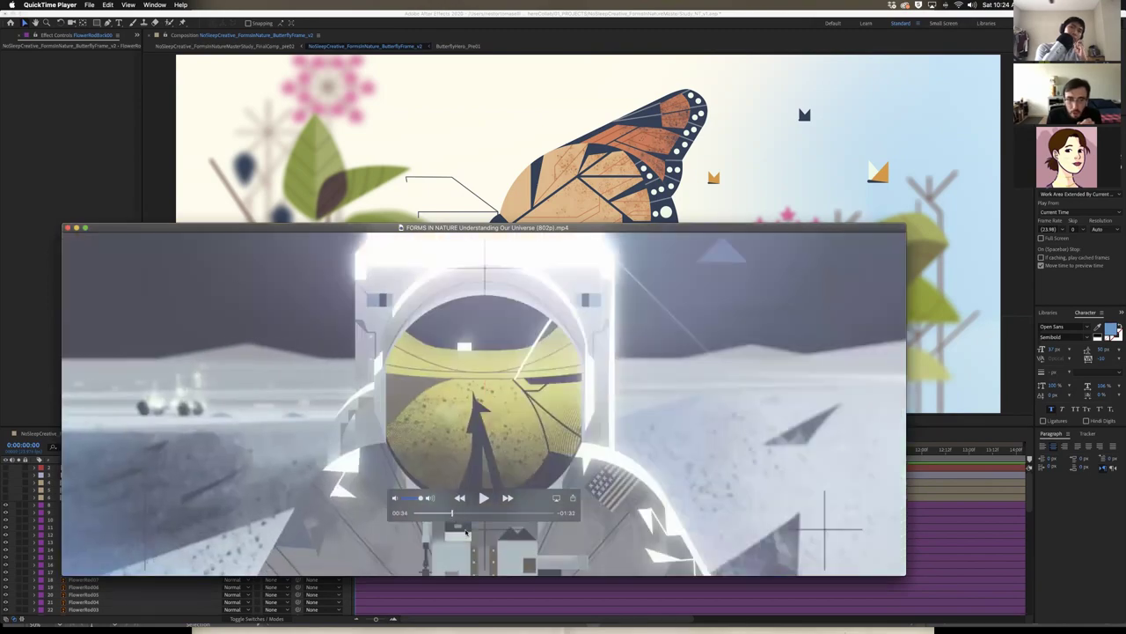
{"action": "left_click_drag", "start_coordinate": [452, 513], "coordinate": [450, 511]}
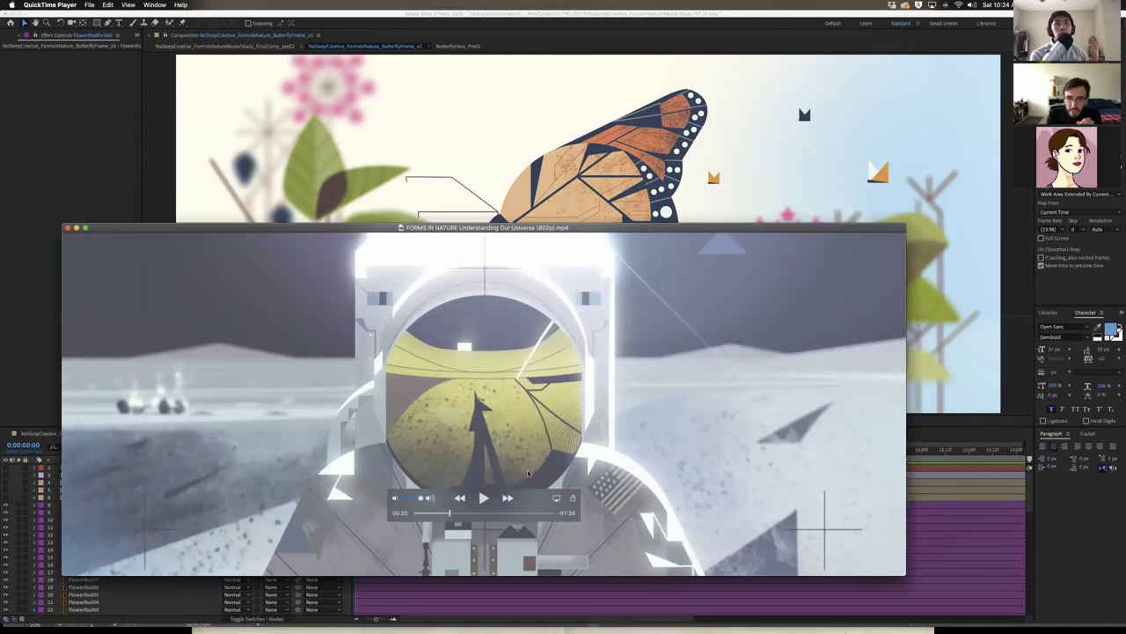
{"action": "left_click_drag", "start_coordinate": [449, 513], "coordinate": [455, 513]}
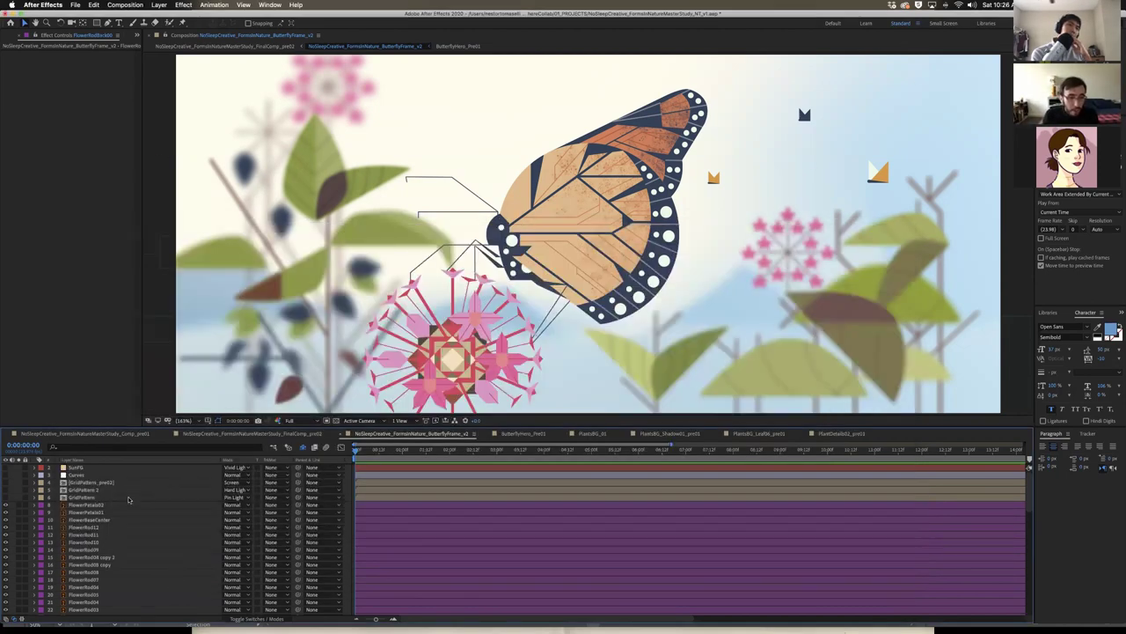
Turn on the visibility of the three grid pattern layers above the flower petals, up to GridPattern_pre02
{"action": "left_click", "coordinate": [106, 498]}
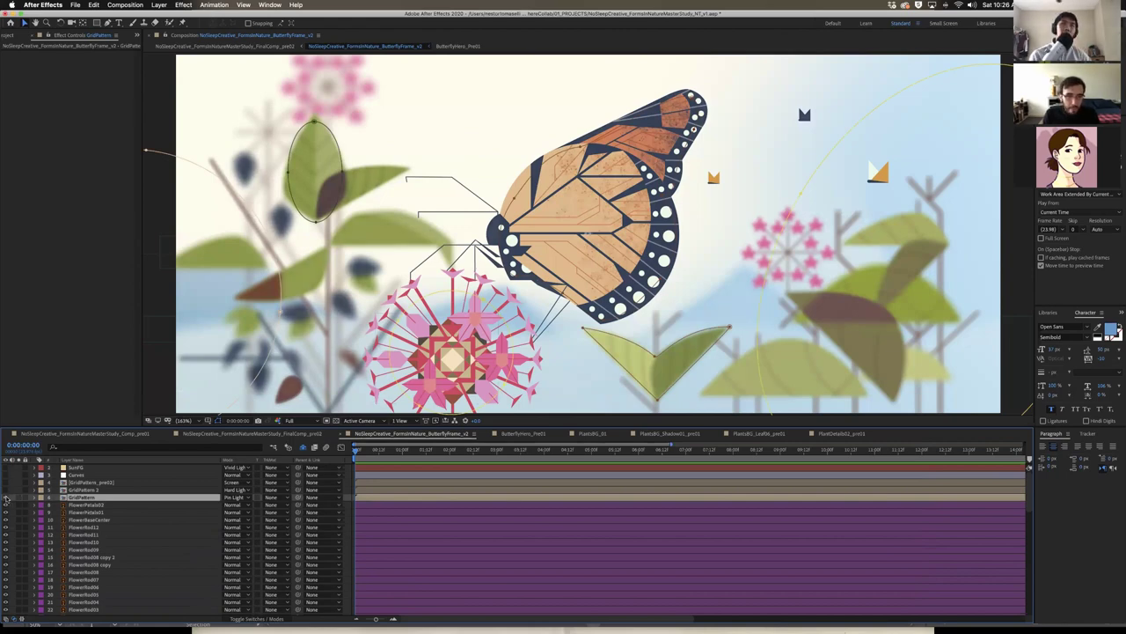
{"action": "left_click", "coordinate": [116, 489]}
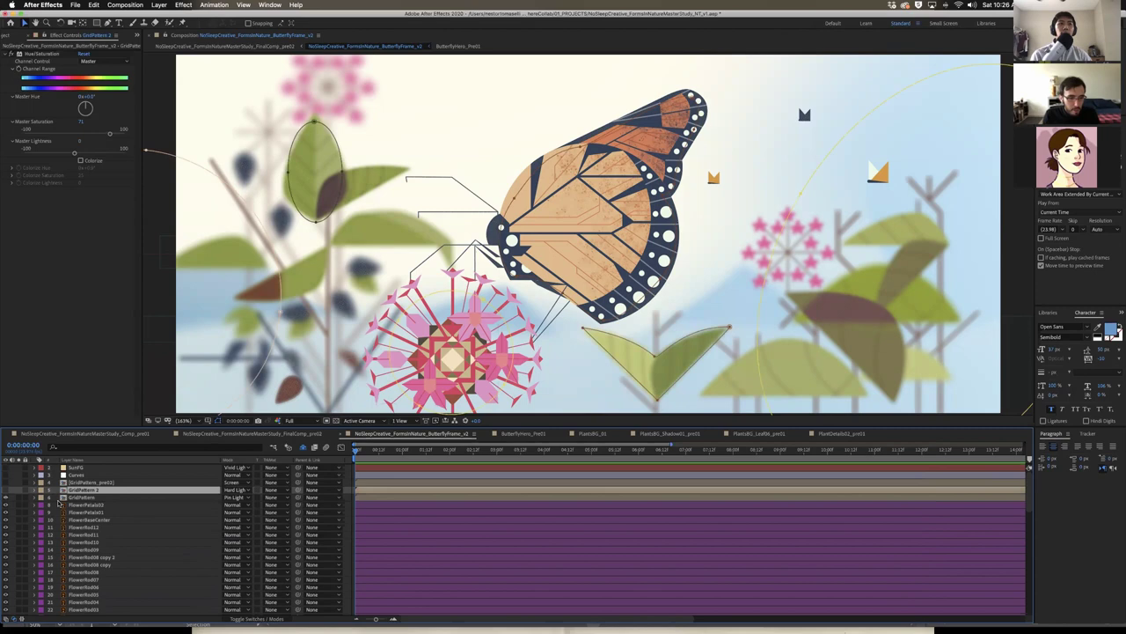
{"action": "left_click", "coordinate": [5, 490]}
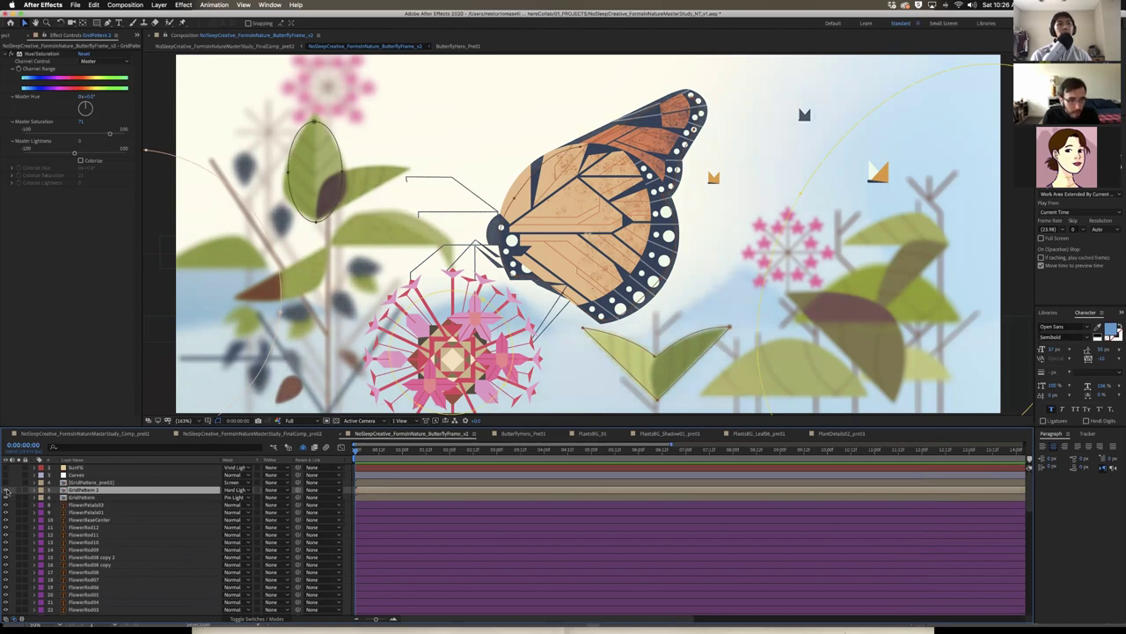
{"action": "left_click", "coordinate": [107, 482]}
{"action": "left_click", "coordinate": [6, 482]}
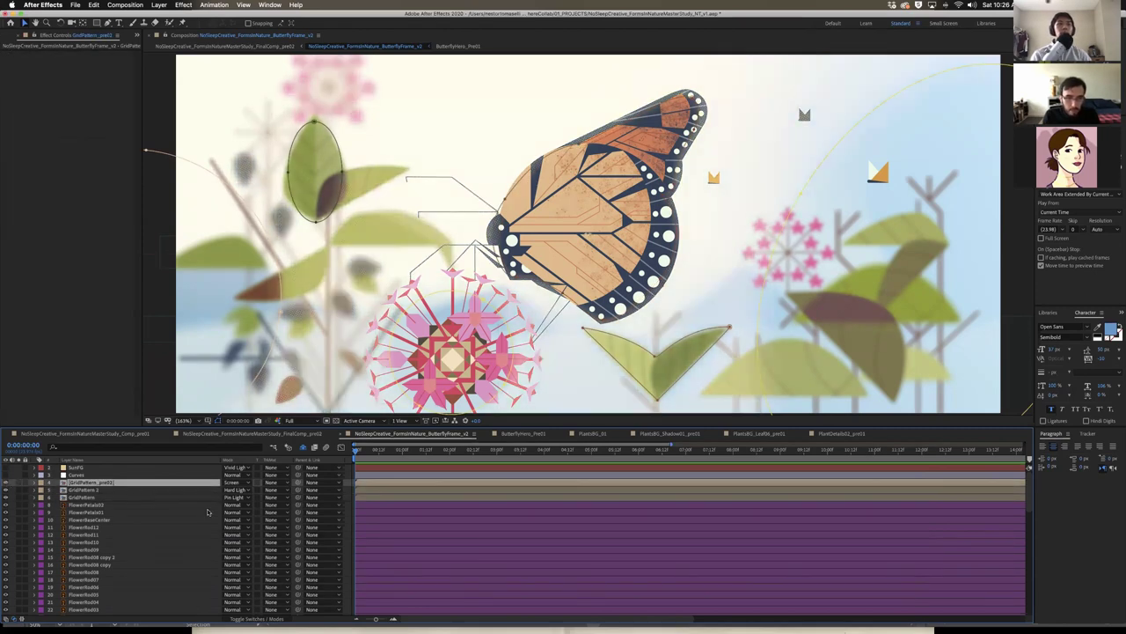
Open the GridPattern precomp and inspect the CC Ball Action effect on its Medium Orange Solid 2 layer
{"action": "left_click", "coordinate": [146, 490]}
{"action": "left_click", "coordinate": [97, 498]}
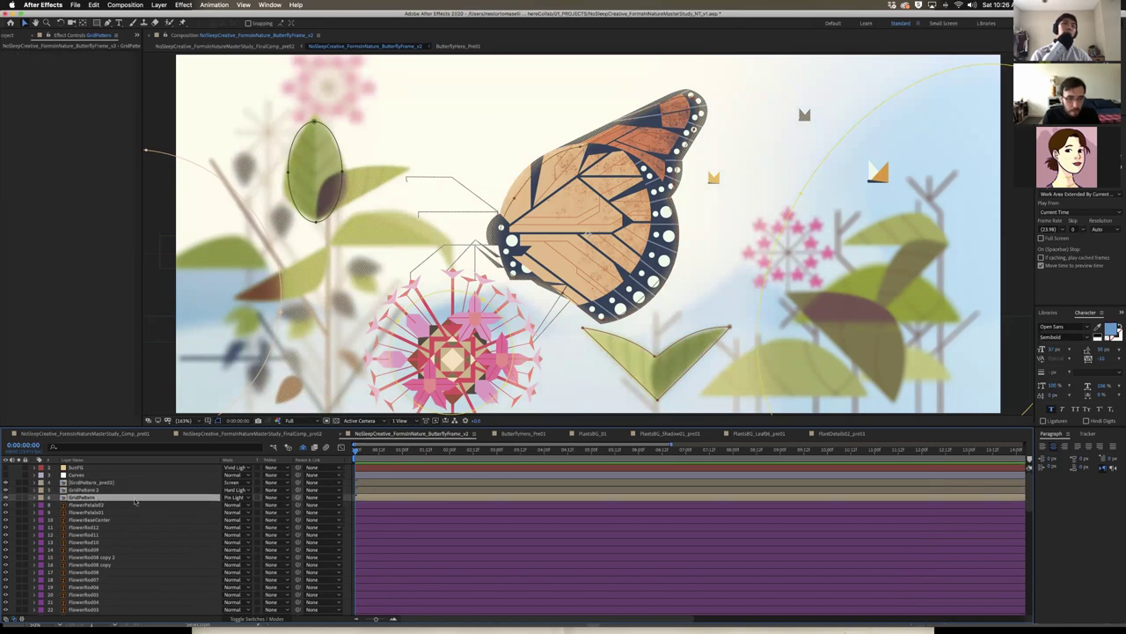
{"action": "double_click", "coordinate": [135, 498]}
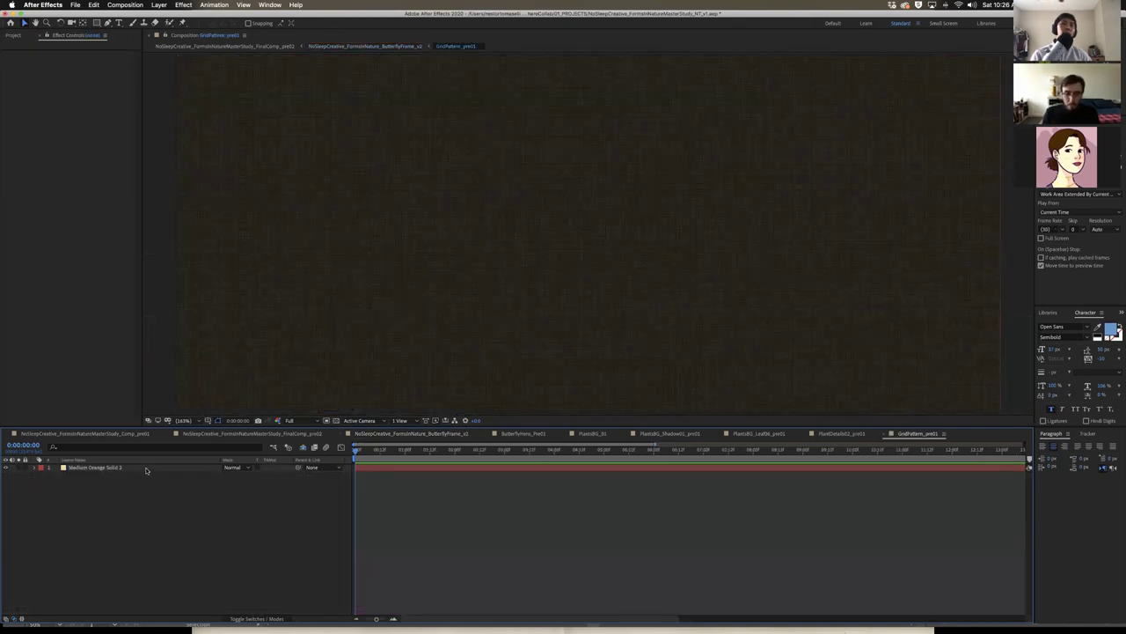
{"action": "left_click", "coordinate": [146, 470]}
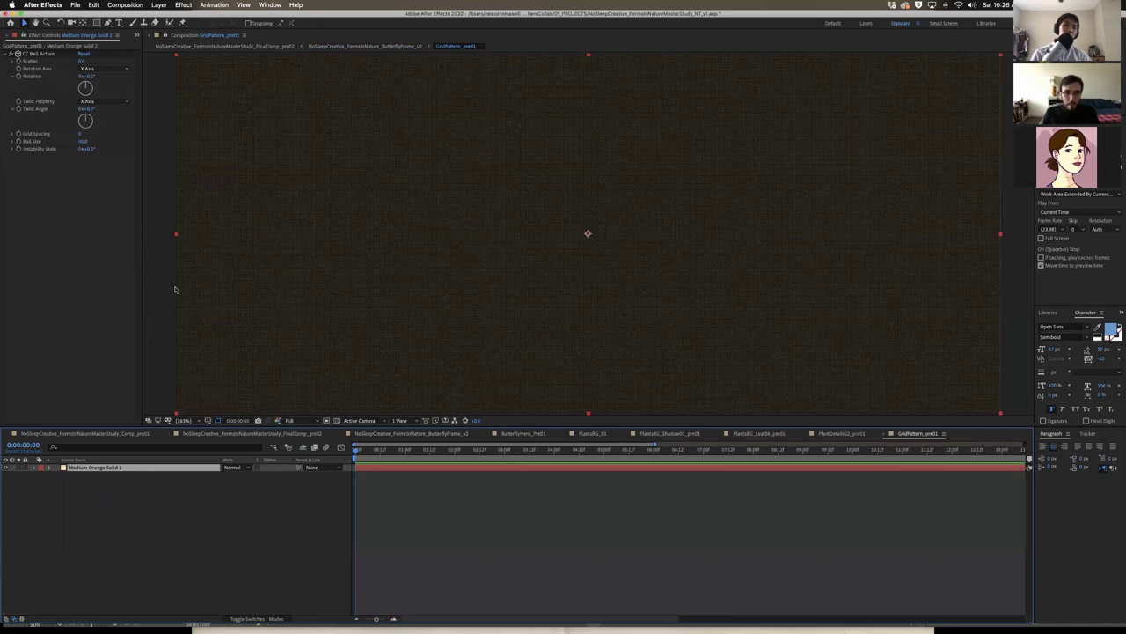
Create a new comp-sized pale orange solid layer named Pale Orange Solid 1 in GridPattern_pre01
{"action": "left_click", "coordinate": [297, 5]}
{"action": "type", "text": "solid"}
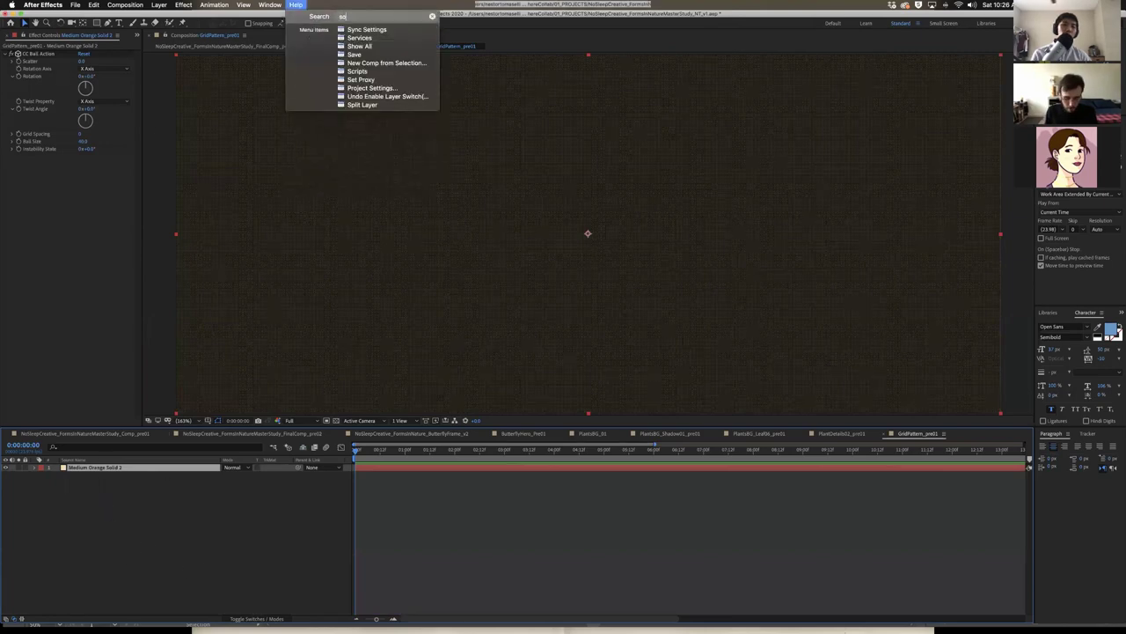
{"action": "key", "text": "Down"}
{"action": "key", "text": "Down"}
{"action": "key", "text": "Down"}
{"action": "key", "text": "Down"}
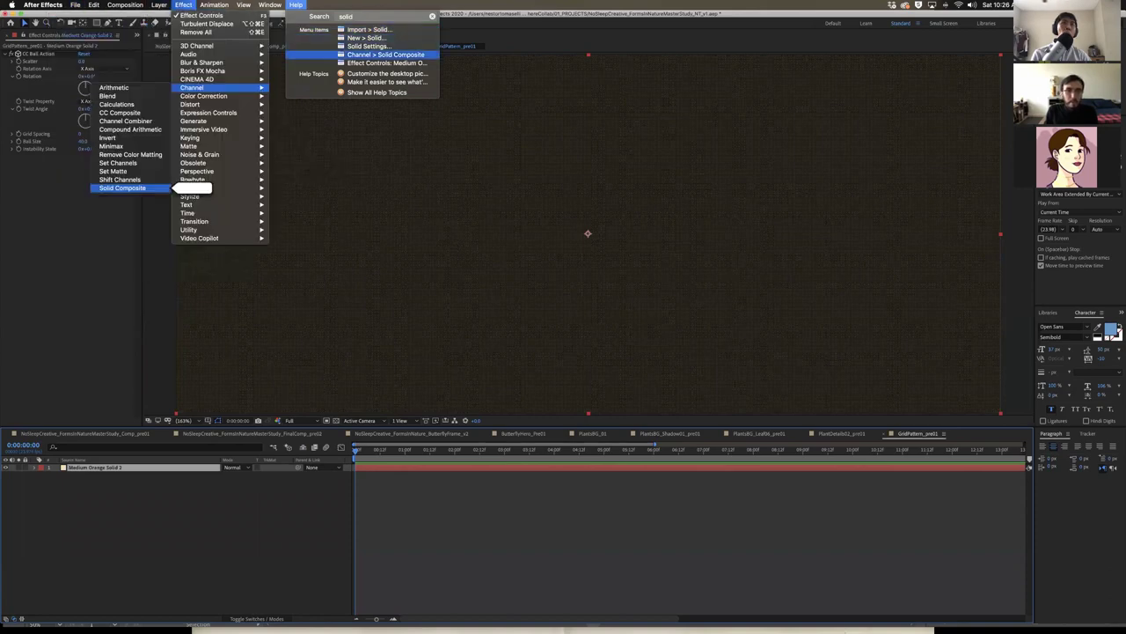
{"action": "key", "text": "Up"}
{"action": "key", "text": "Up"}
{"action": "key", "text": "Return"}
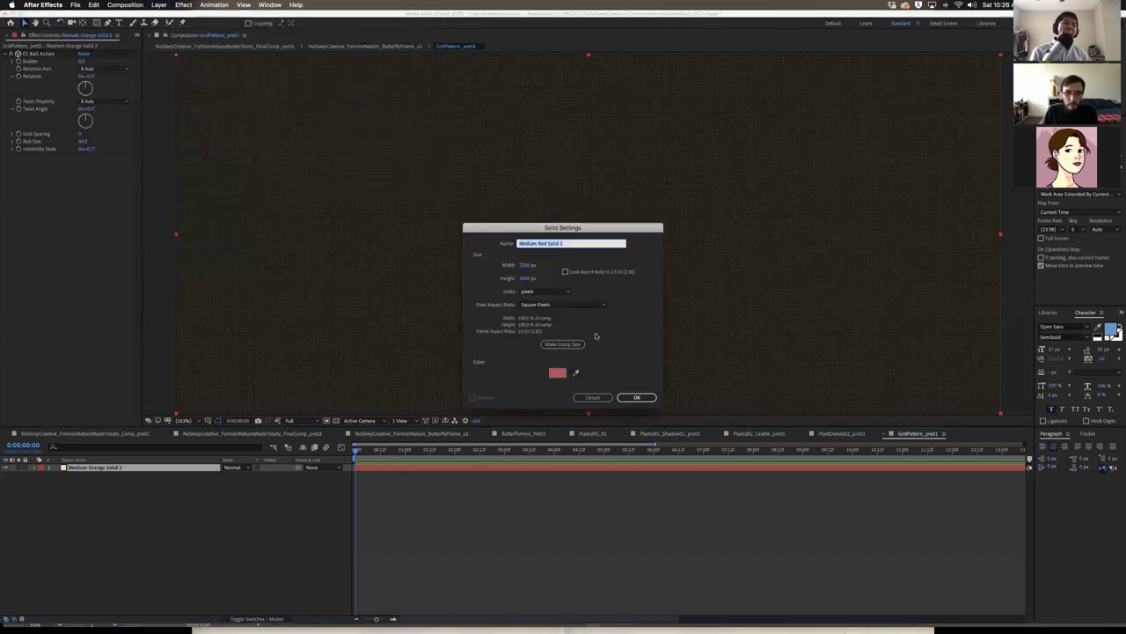
{"action": "left_click", "coordinate": [64, 467]}
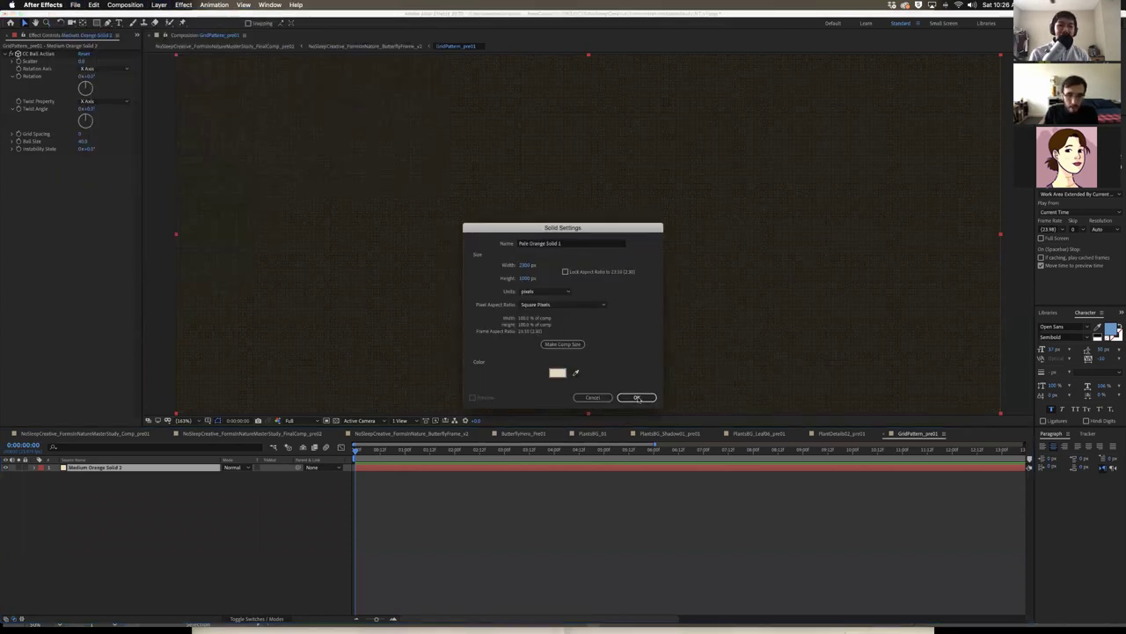
{"action": "left_click", "coordinate": [639, 397]}
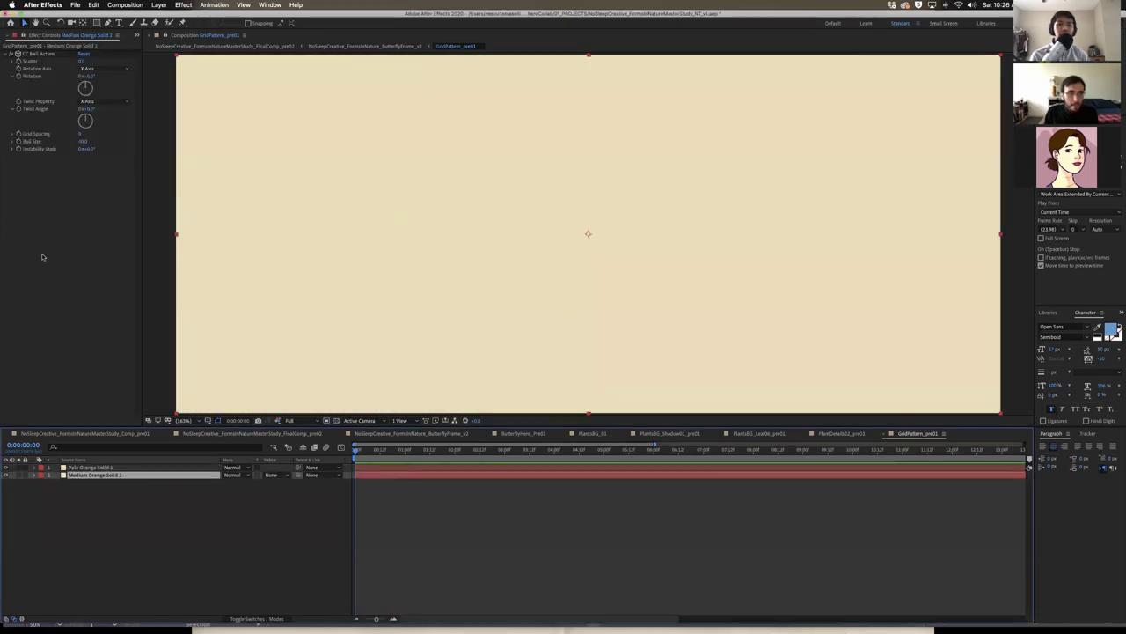
Copy the CC Ball Action effect from Medium Orange Solid 2 onto Pale Orange Solid 1, and hide the Medium Orange solid
{"action": "left_click", "coordinate": [39, 56]}
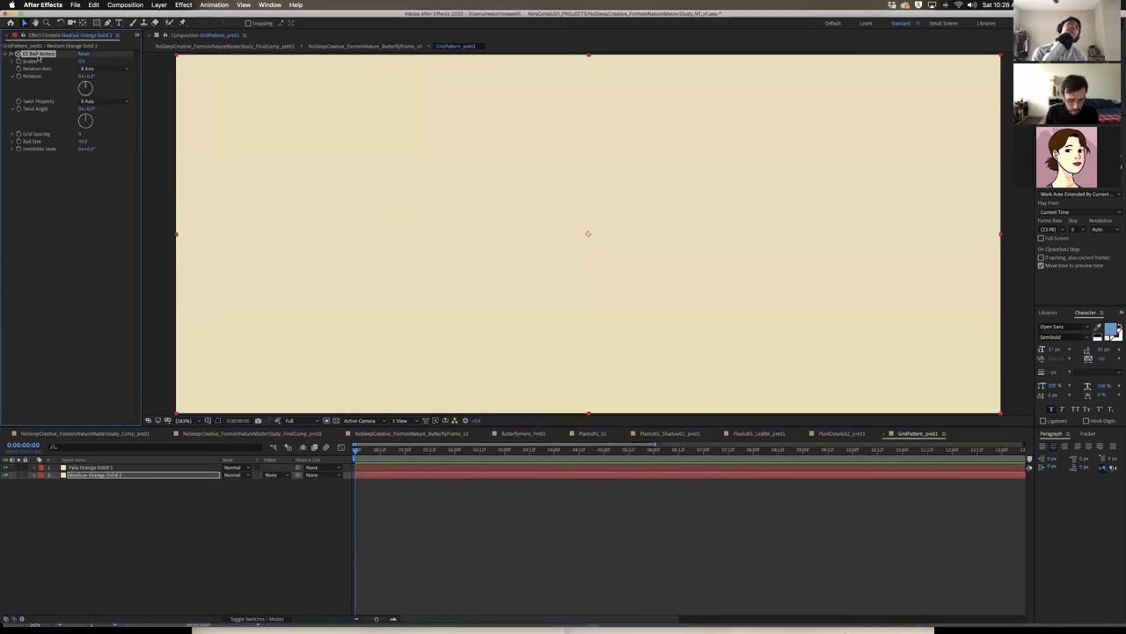
{"action": "left_click", "coordinate": [114, 467]}
{"action": "key", "text": "super+v"}
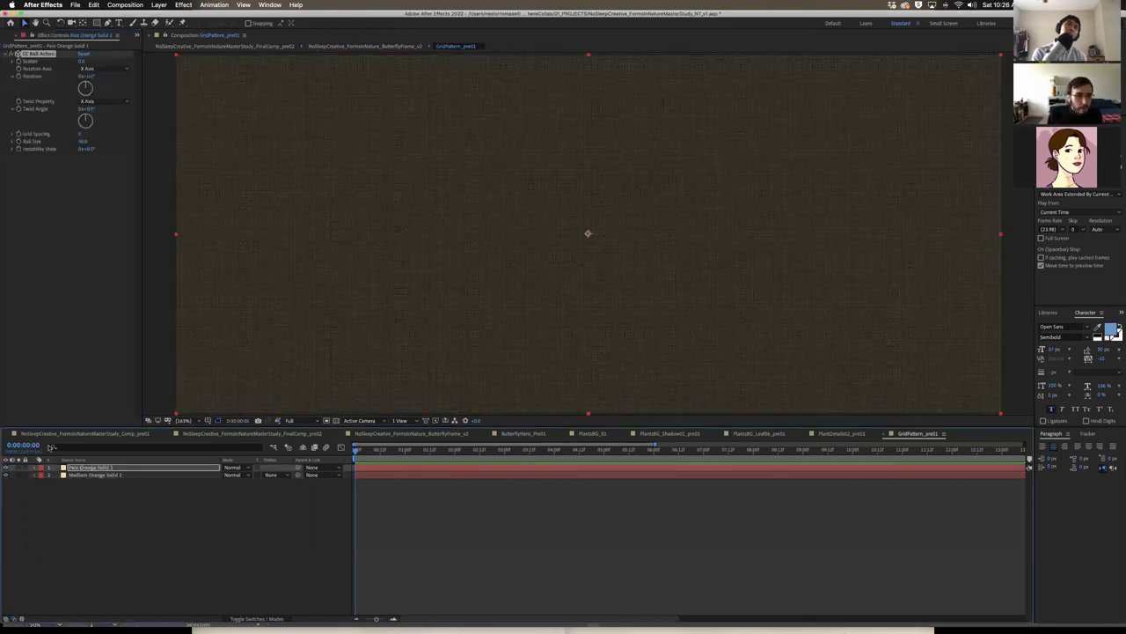
{"action": "left_click", "coordinate": [6, 474]}
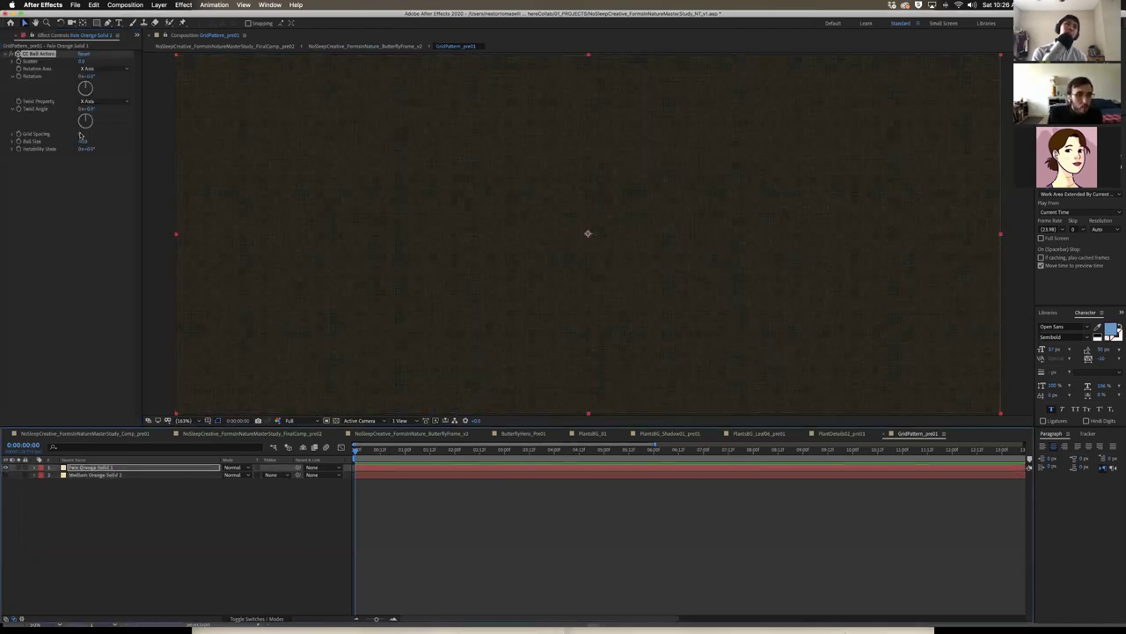
Try several Ball Size values, up to 72, for CC Ball Action on Pale Orange Solid 1 while viewing the grid up close
{"action": "left_click_drag", "start_coordinate": [68, 140], "coordinate": [95, 140]}
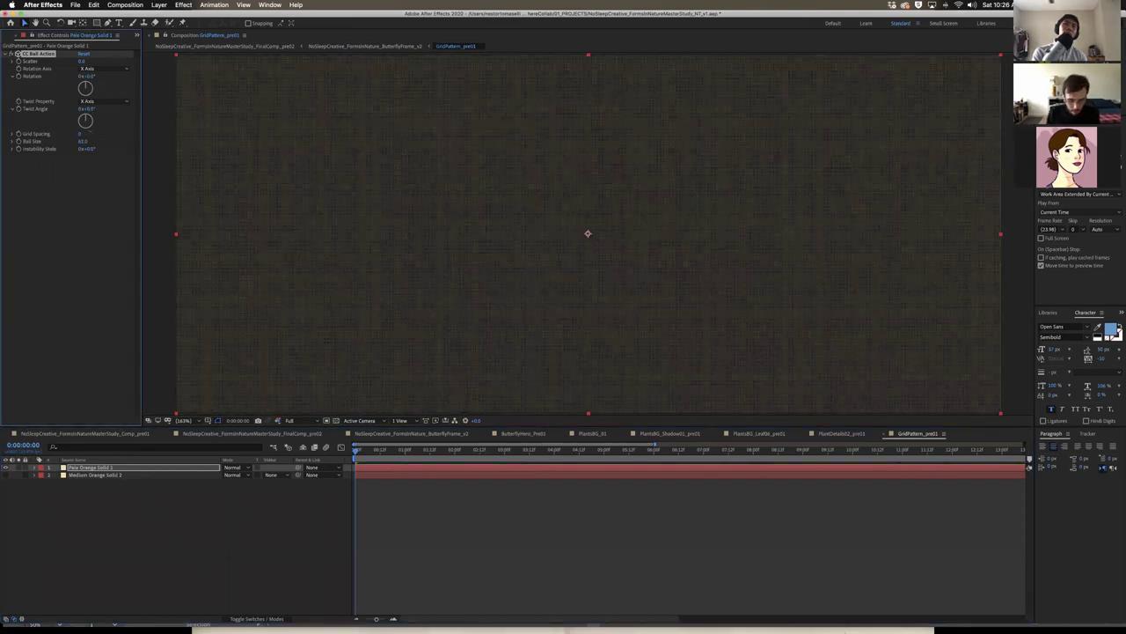
{"action": "mouse_move", "coordinate": [88, 133]}
{"action": "left_mouse_down"}
{"action": "mouse_move", "coordinate": [136, 155]}
{"action": "mouse_move", "coordinate": [78, 149]}
{"action": "mouse_move", "coordinate": [76, 138]}
{"action": "left_mouse_up"}
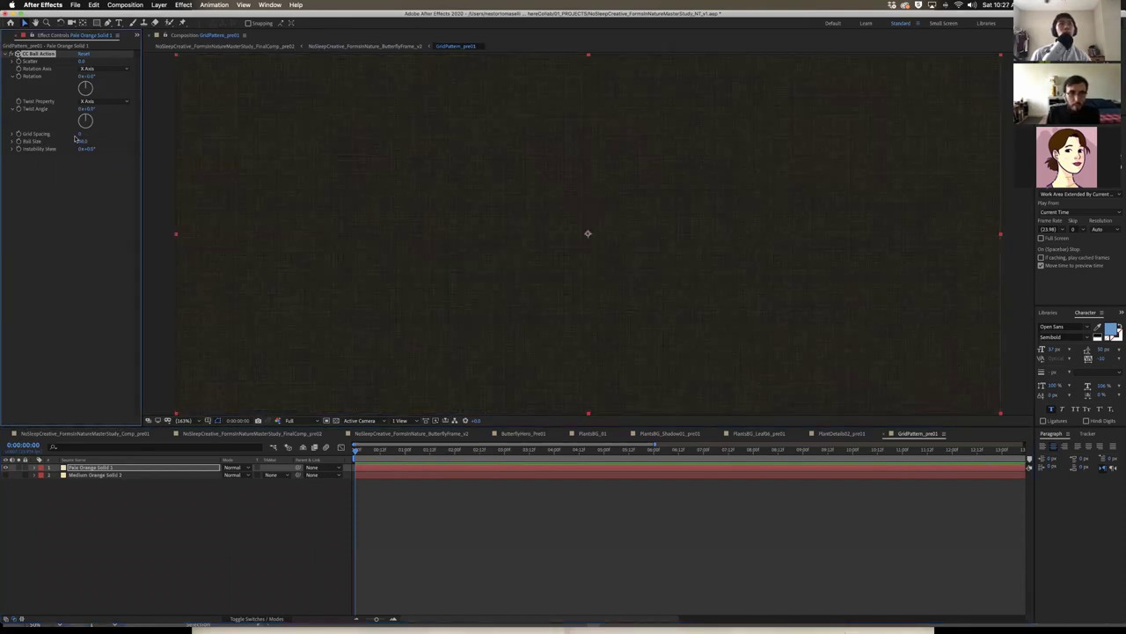
{"action": "key", "text": "period"}
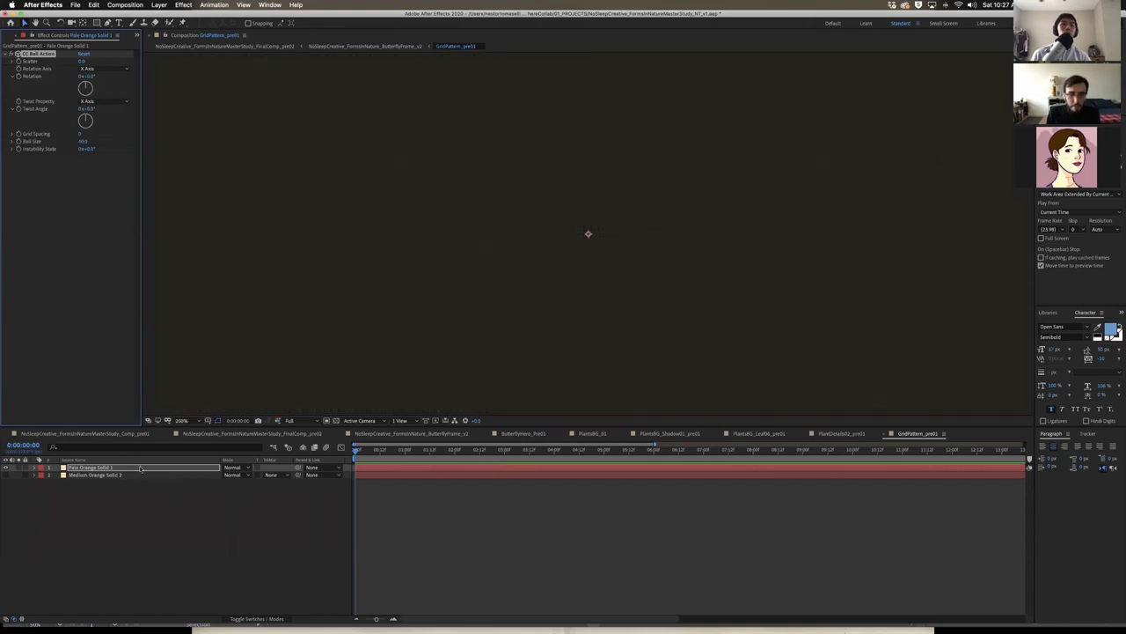
{"action": "left_click_drag", "start_coordinate": [83, 141], "coordinate": [97, 140]}
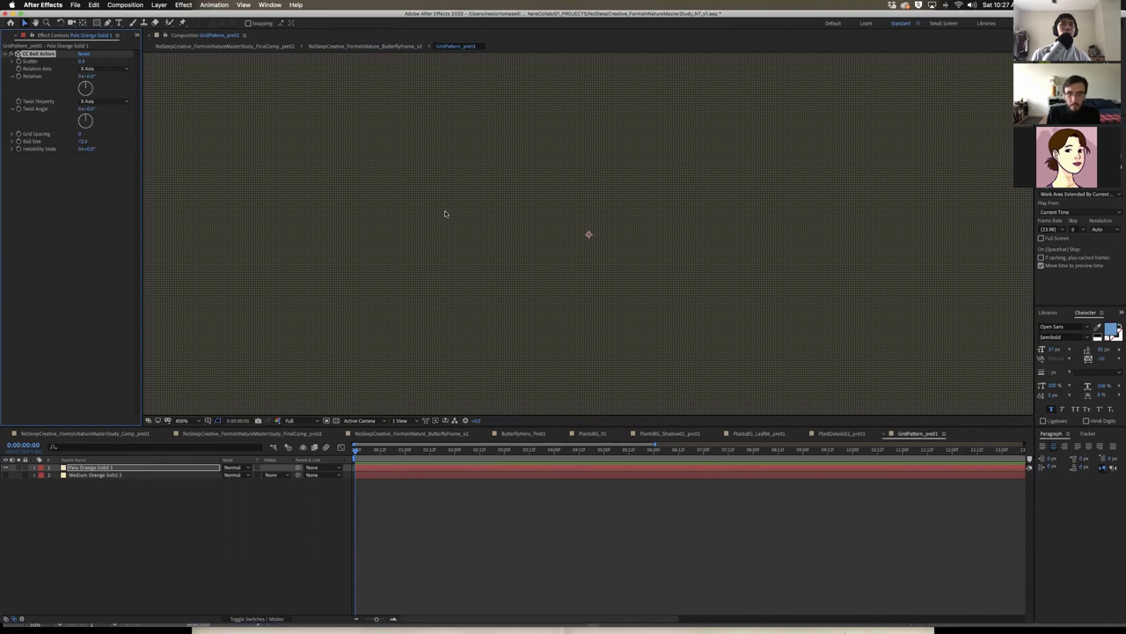
Undo the last Ball Size changes and view the resulting grid at different magnifications
{"action": "key", "text": "super+z"}
{"action": "key", "text": "super+z"}
{"action": "key", "text": "super+z"}
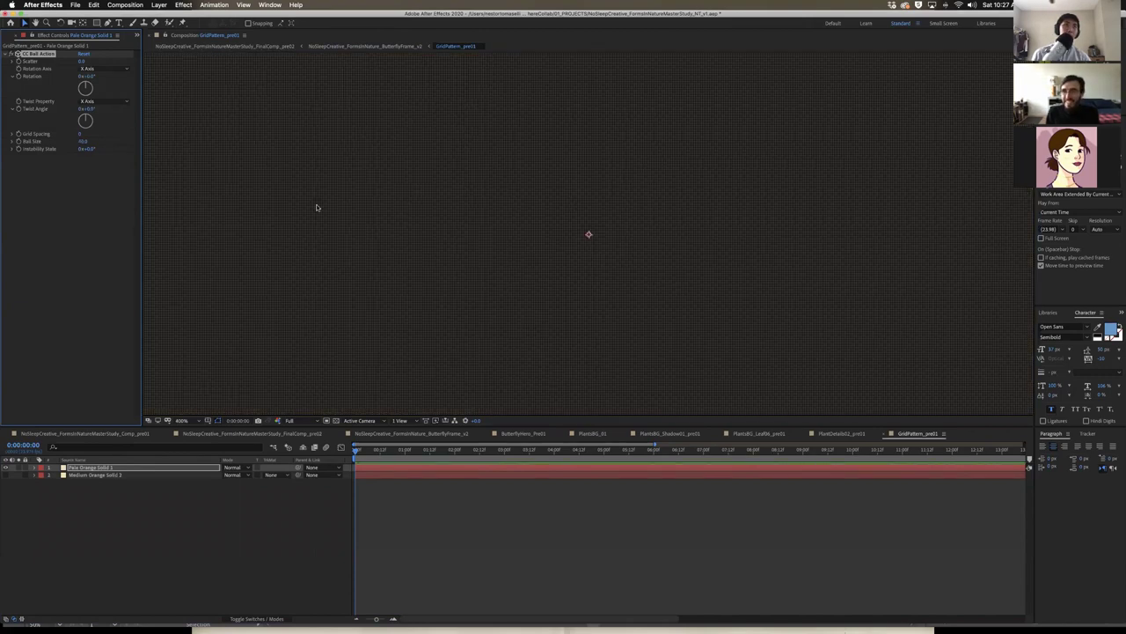
{"action": "key", "text": "comma"}
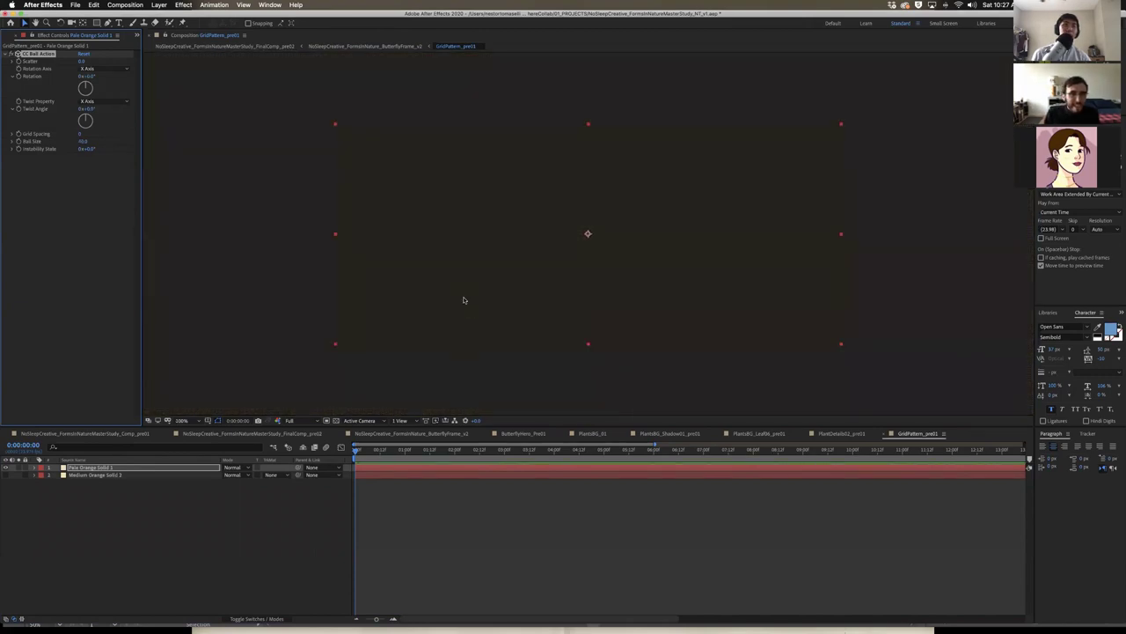
{"action": "key", "text": "period"}
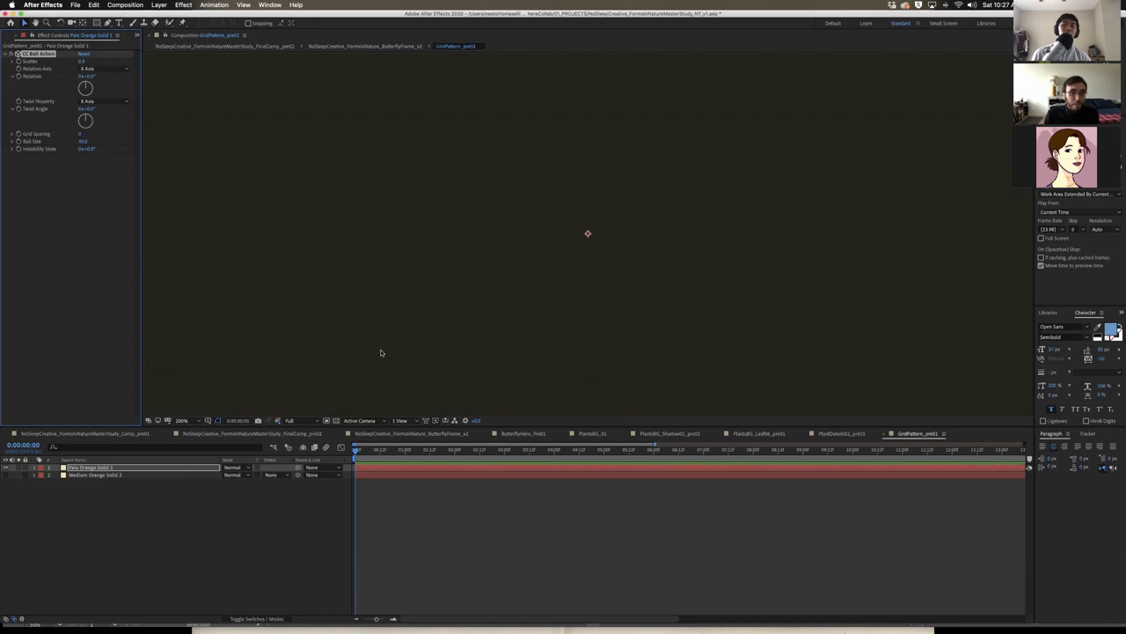
Hide the Pale Orange Solid 1 layer and return to the ButterflyFrame_v2 composition
{"action": "left_click", "coordinate": [6, 467]}
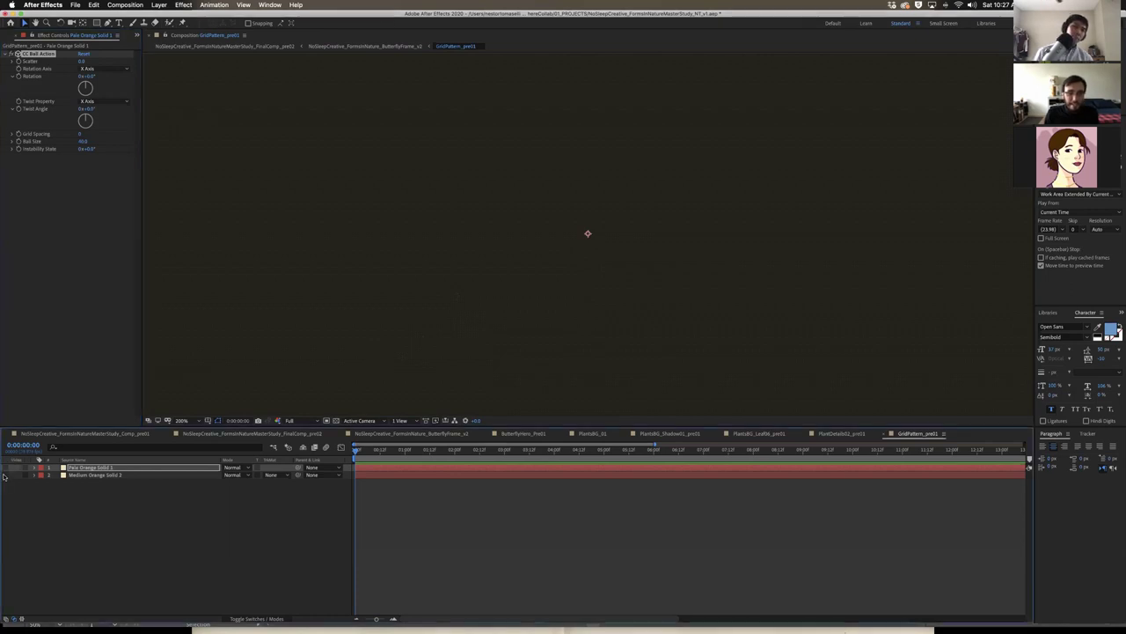
{"action": "left_click", "coordinate": [110, 435]}
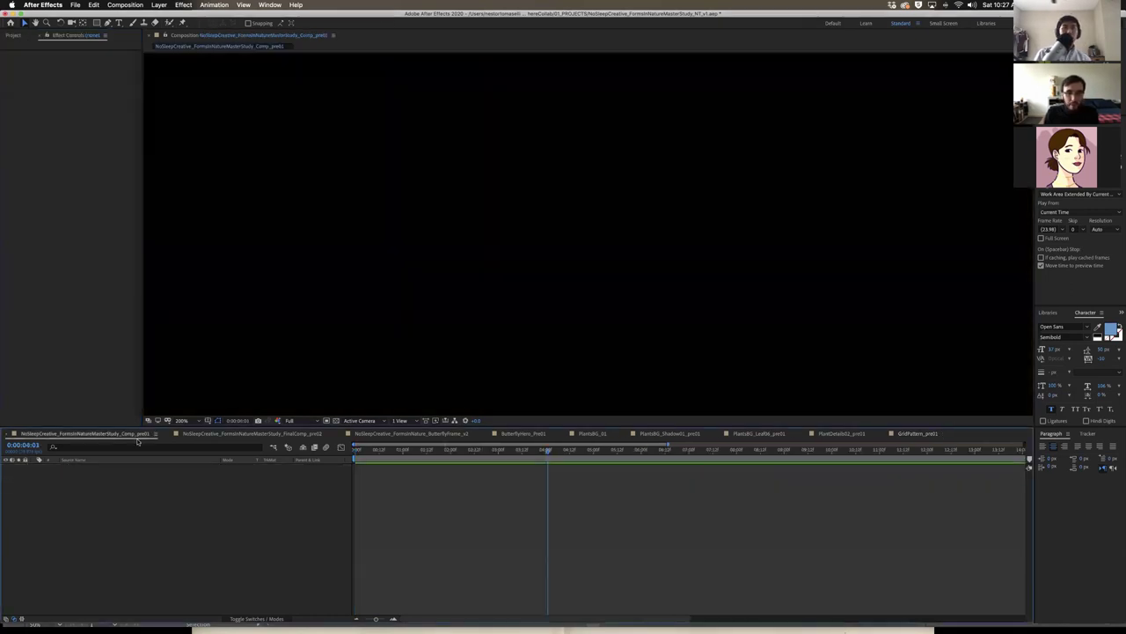
{"action": "left_click", "coordinate": [224, 434]}
{"action": "left_click", "coordinate": [411, 435]}
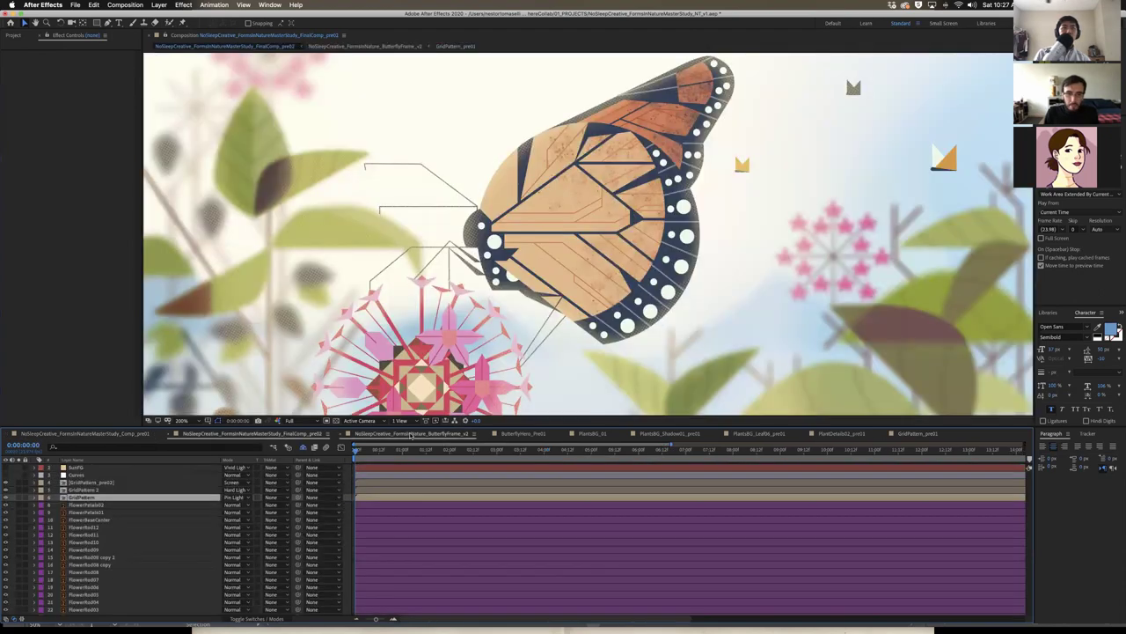
Examine the grid pattern layers above the flower petals, and expand the GridPattern layer to show its Subtract masks
{"action": "left_click", "coordinate": [99, 489]}
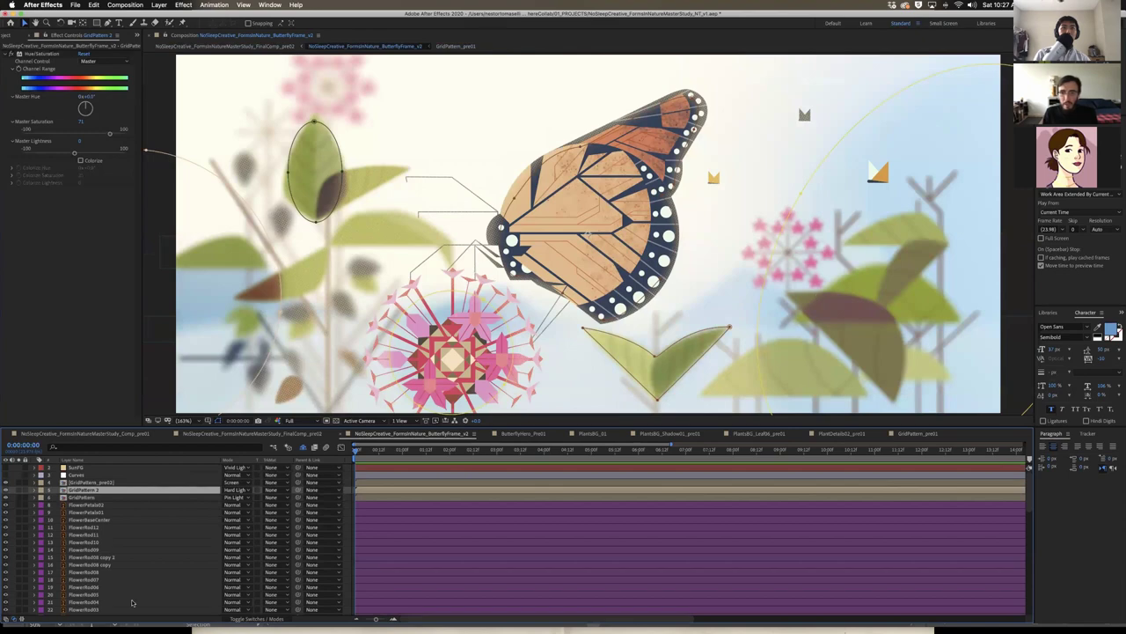
{"action": "left_click", "coordinate": [139, 513]}
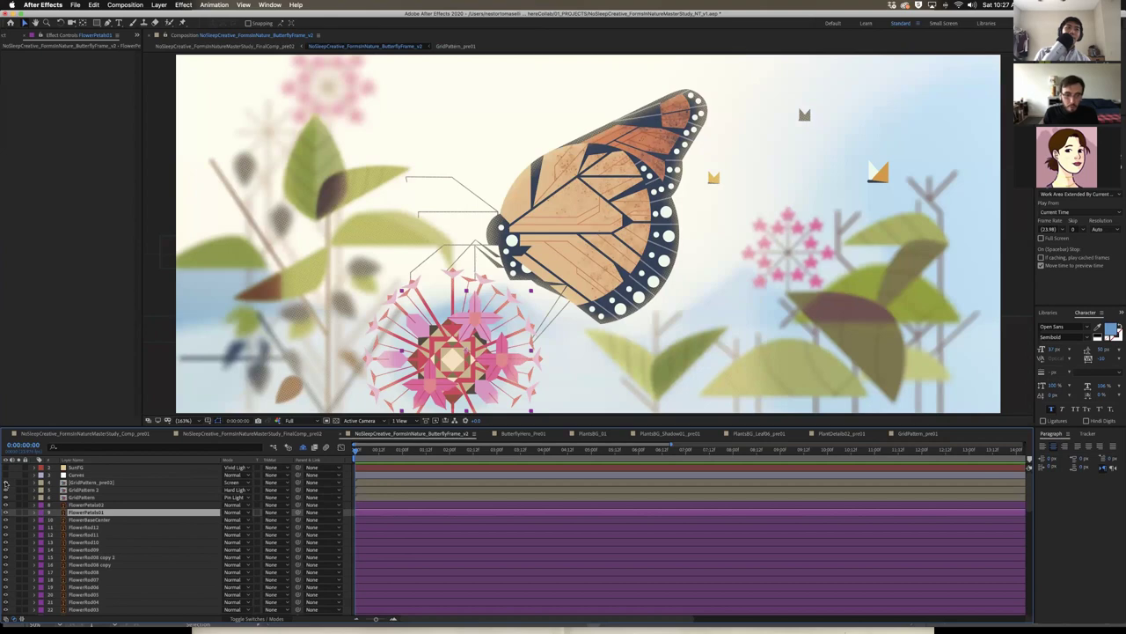
{"action": "left_click", "coordinate": [92, 497]}
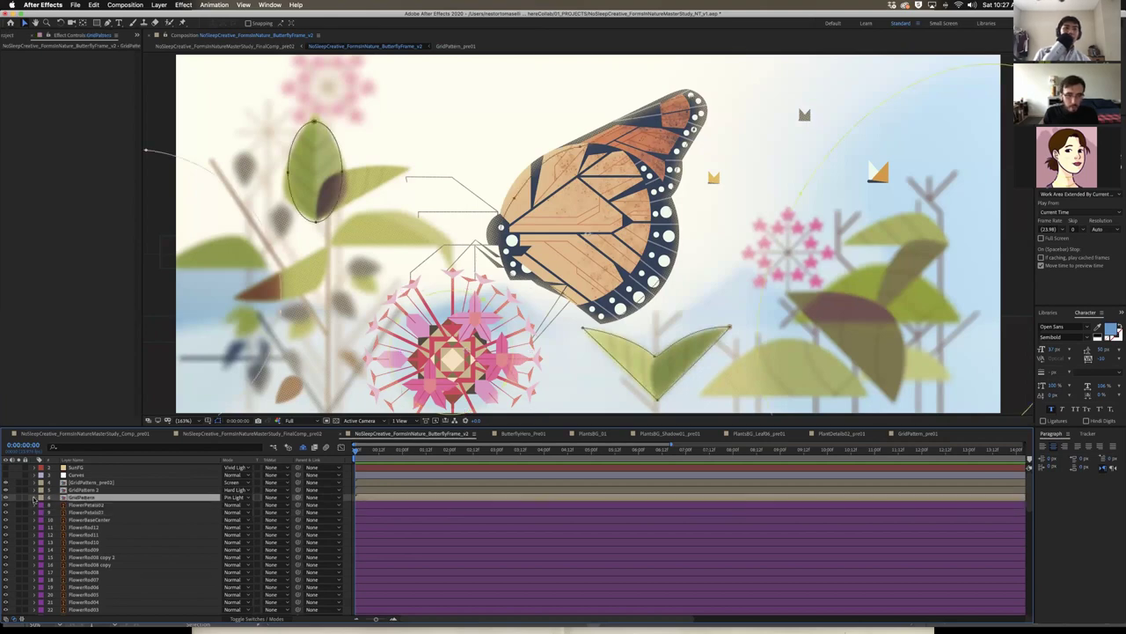
{"action": "left_click", "coordinate": [34, 498]}
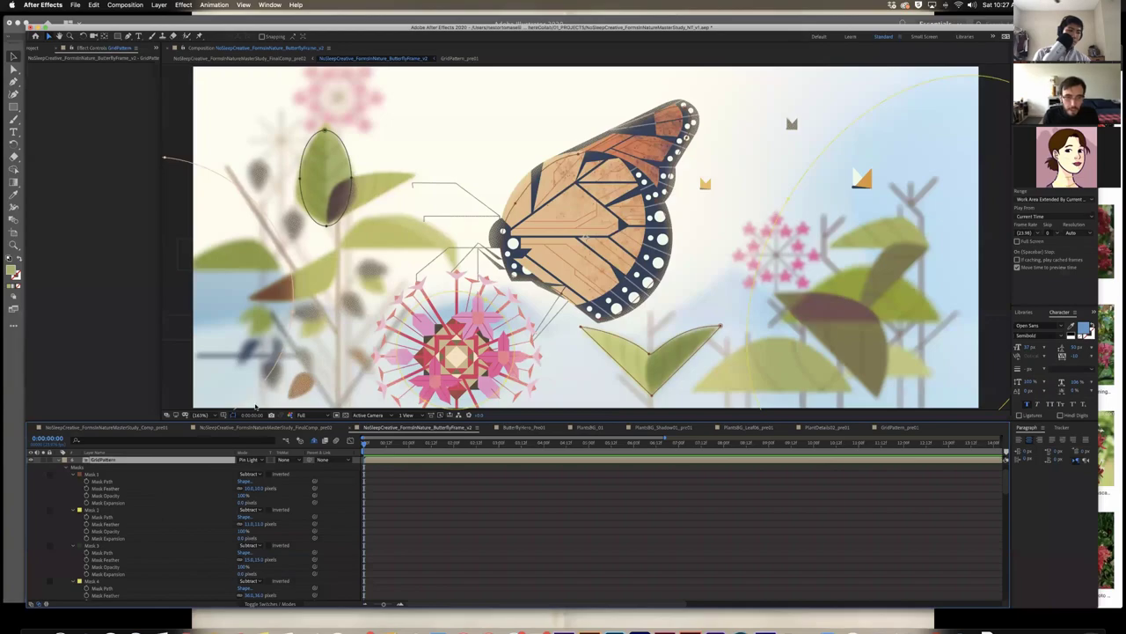
Switch back to the reference video in QuickTime Player to compare its butterfly shot with the masked grid pattern
{"action": "key", "text": "ctrl+Up"}
{"action": "key", "text": "Return"}
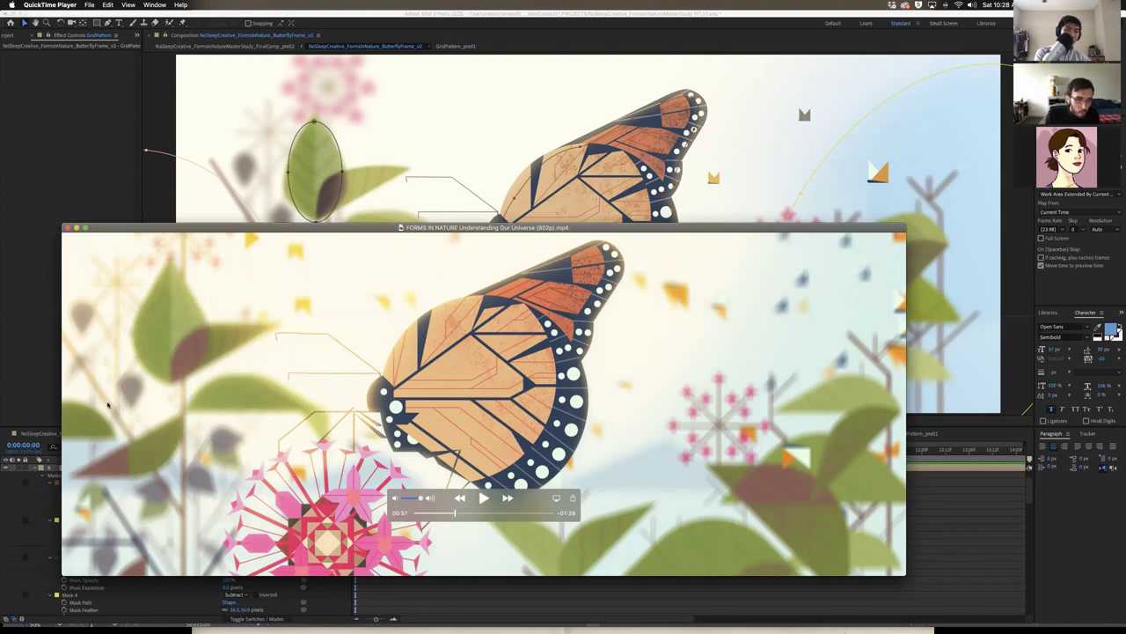
Return to After Effects and examine the GridPattern layer's Subtract masks, selecting Mask 3 and Mask 2 to see their outlines over the artwork
{"action": "left_click", "coordinate": [971, 560]}
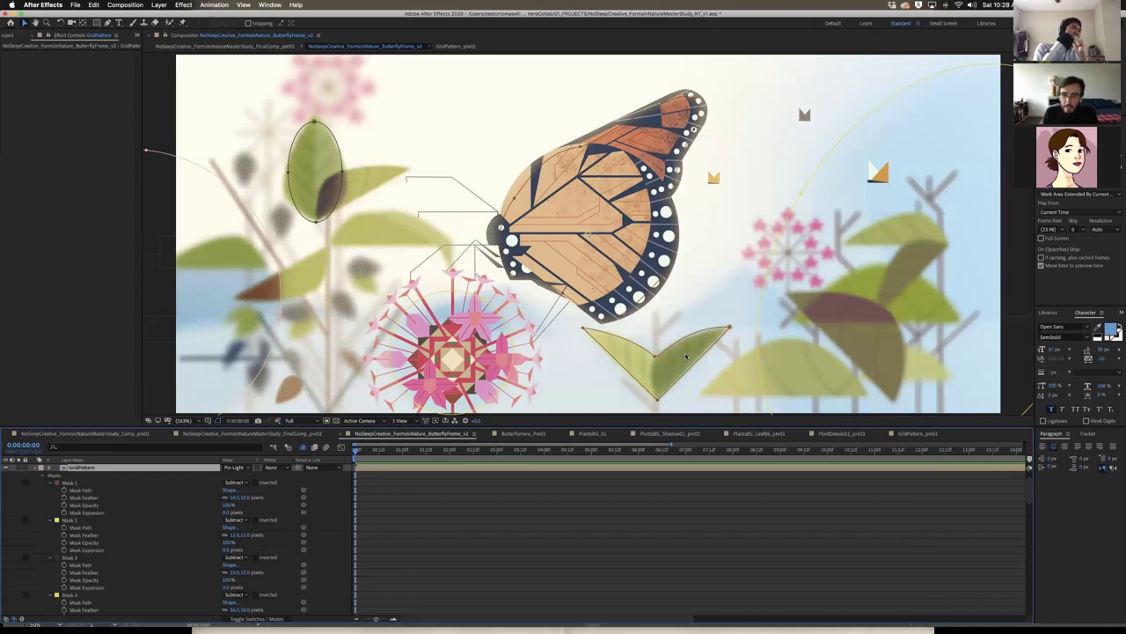
{"action": "scroll", "coordinate": [111, 524], "scroll_direction": "down", "scroll_amount": 3}
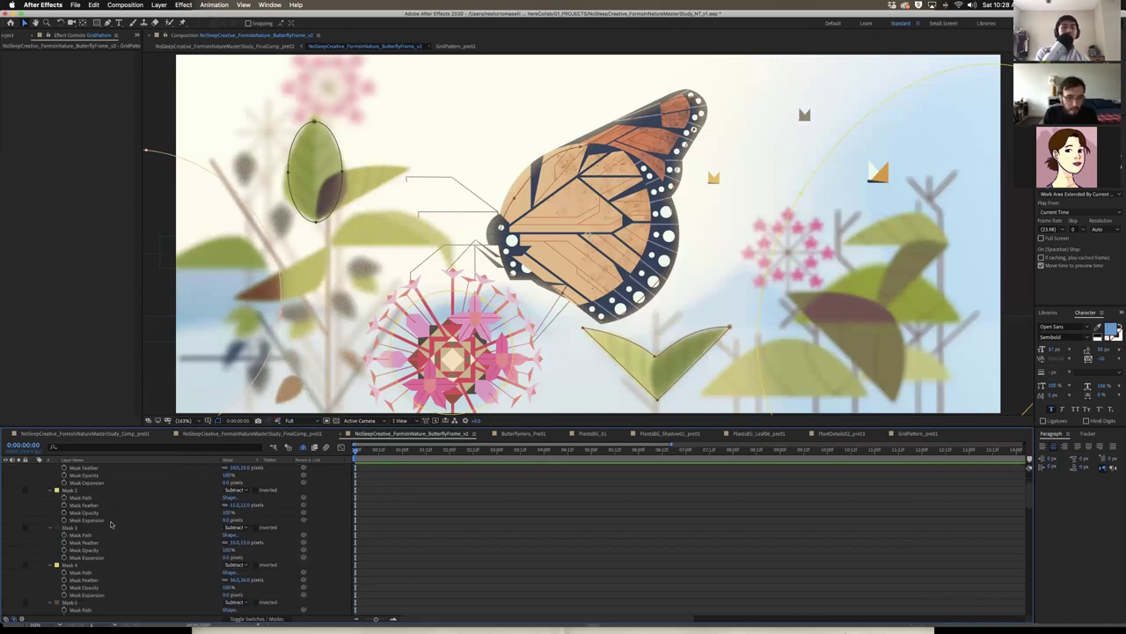
{"action": "left_click", "coordinate": [111, 526]}
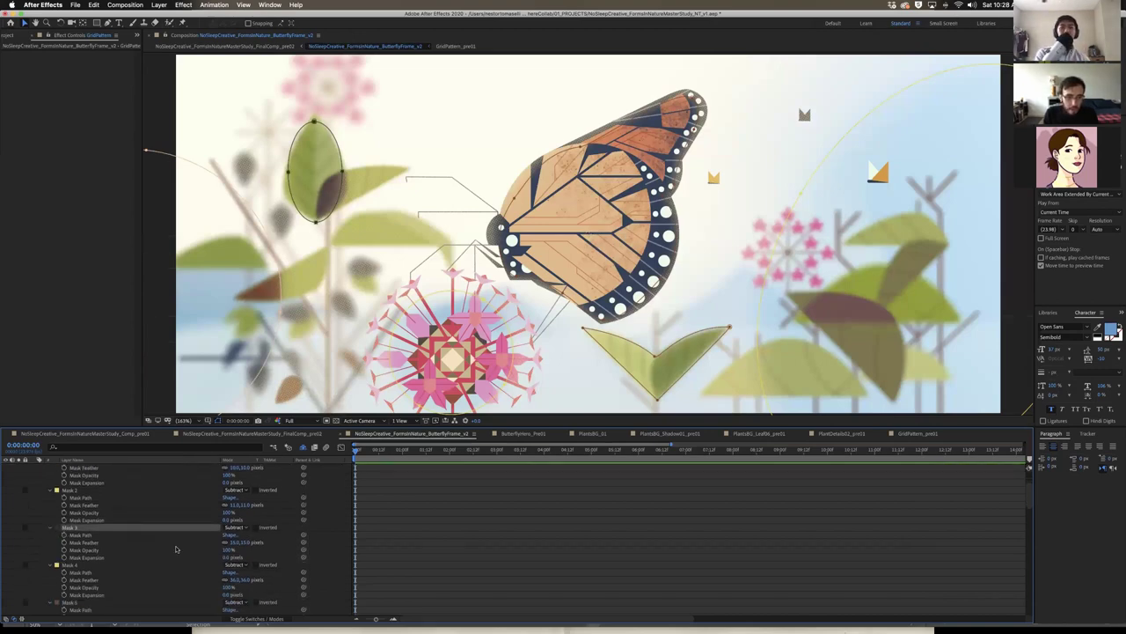
{"action": "scroll", "coordinate": [236, 538], "scroll_direction": "down", "scroll_amount": 2}
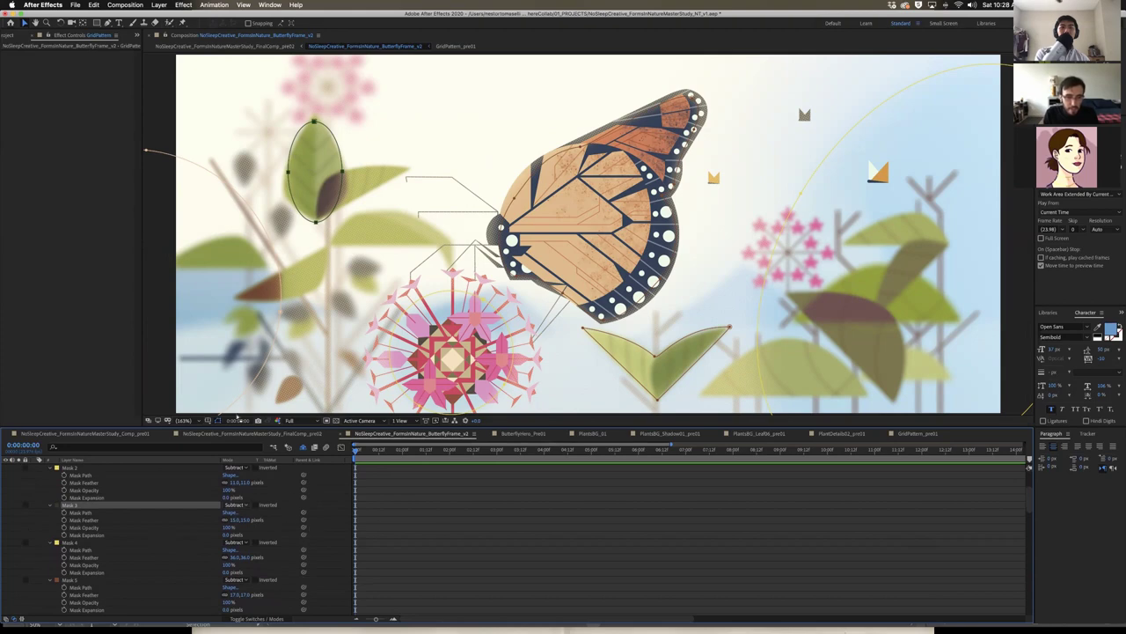
{"action": "left_click", "coordinate": [425, 528]}
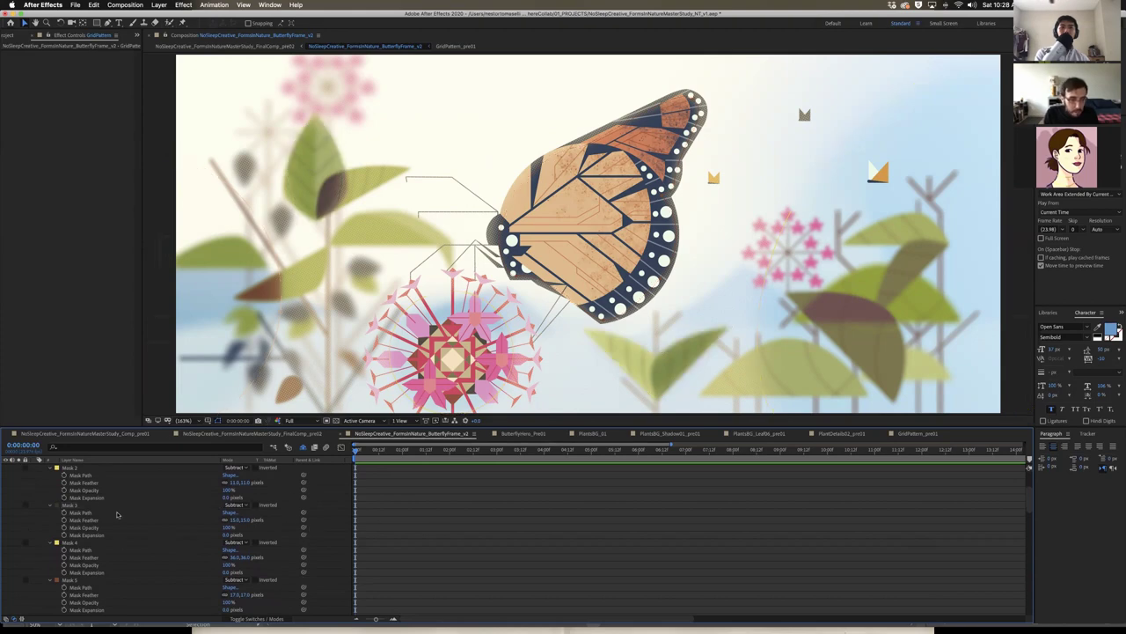
{"action": "scroll", "coordinate": [119, 515], "scroll_direction": "up", "scroll_amount": 1}
{"action": "left_click", "coordinate": [88, 482]}
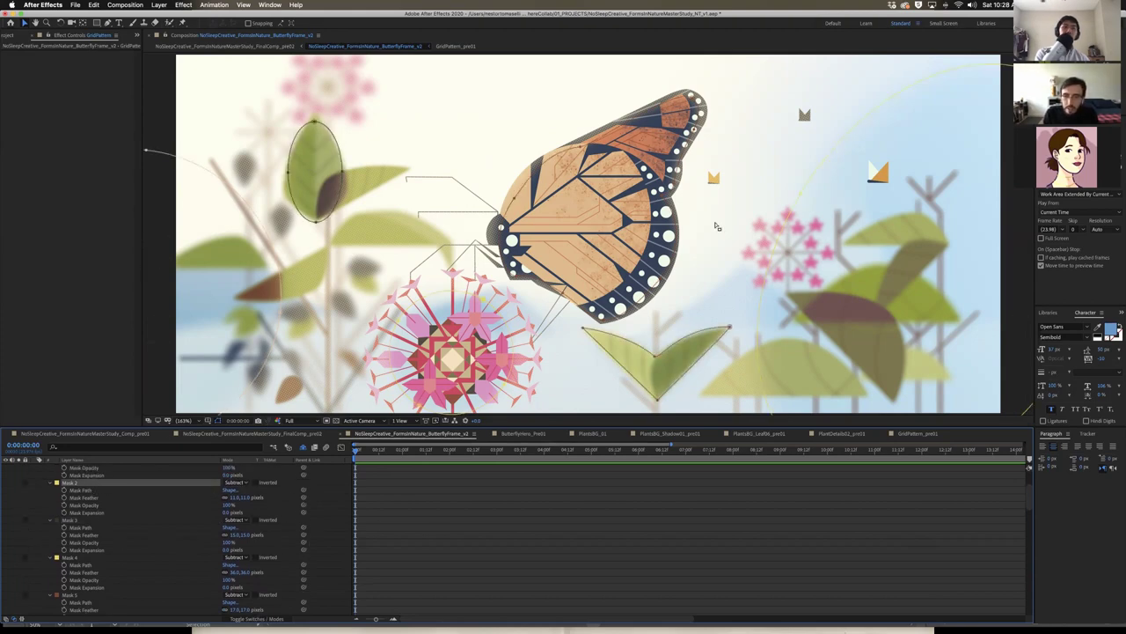
{"action": "left_click", "coordinate": [563, 570]}
{"action": "scroll", "coordinate": [366, 262], "scroll_direction": "up", "scroll_amount": 2}
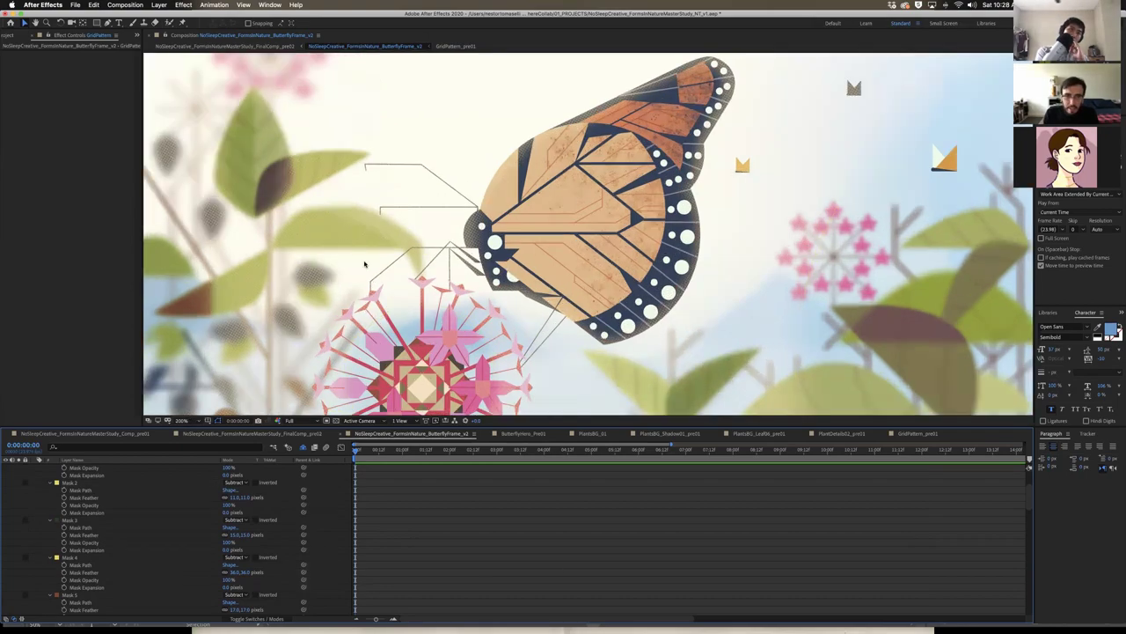
{"action": "scroll", "coordinate": [366, 264], "scroll_direction": "down", "scroll_amount": 2}
{"action": "scroll", "coordinate": [402, 231], "scroll_direction": "up", "scroll_amount": 1}
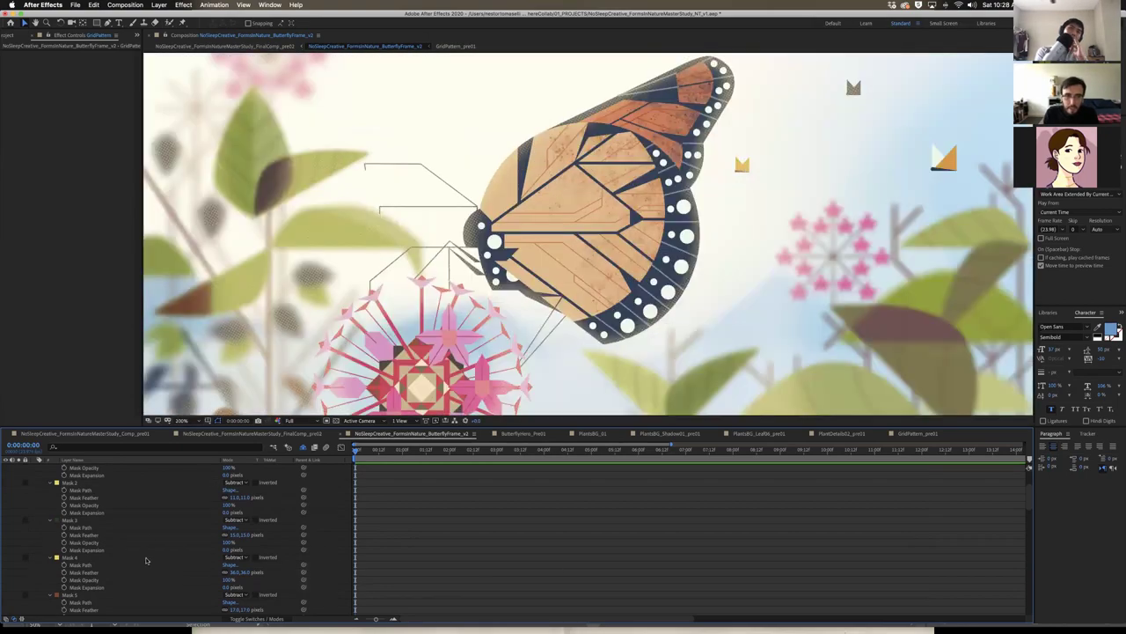
Collapse the GridPattern layer's mask properties and select the layer with the whole frame fitted in the viewer
{"action": "scroll", "coordinate": [148, 546], "scroll_direction": "up", "scroll_amount": 5}
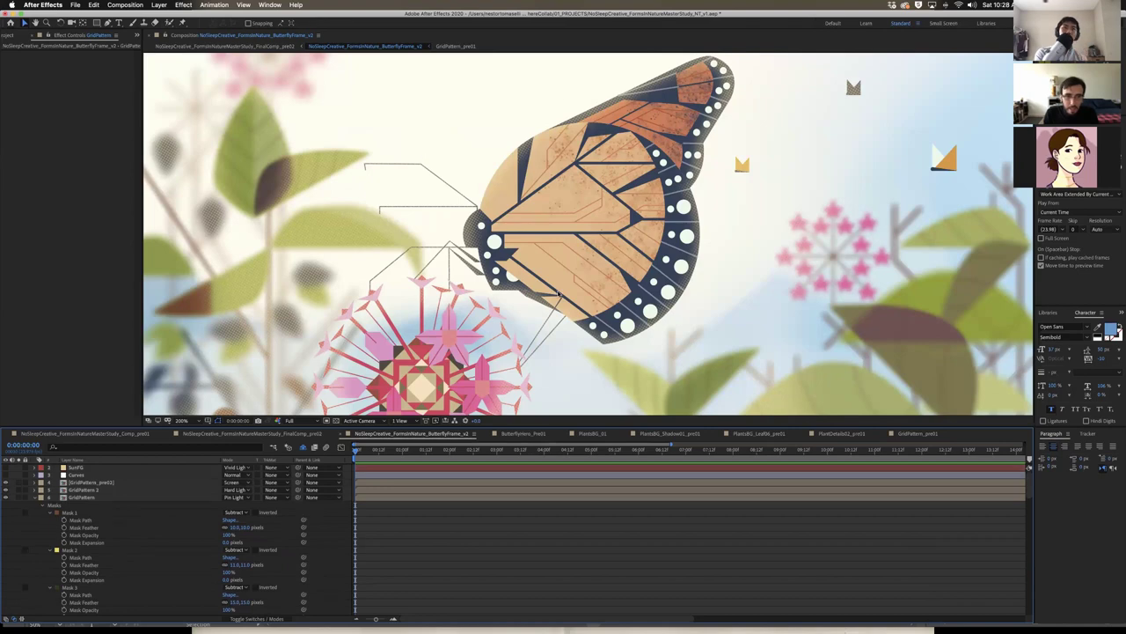
{"action": "left_click", "coordinate": [188, 420]}
{"action": "left_click", "coordinate": [189, 432]}
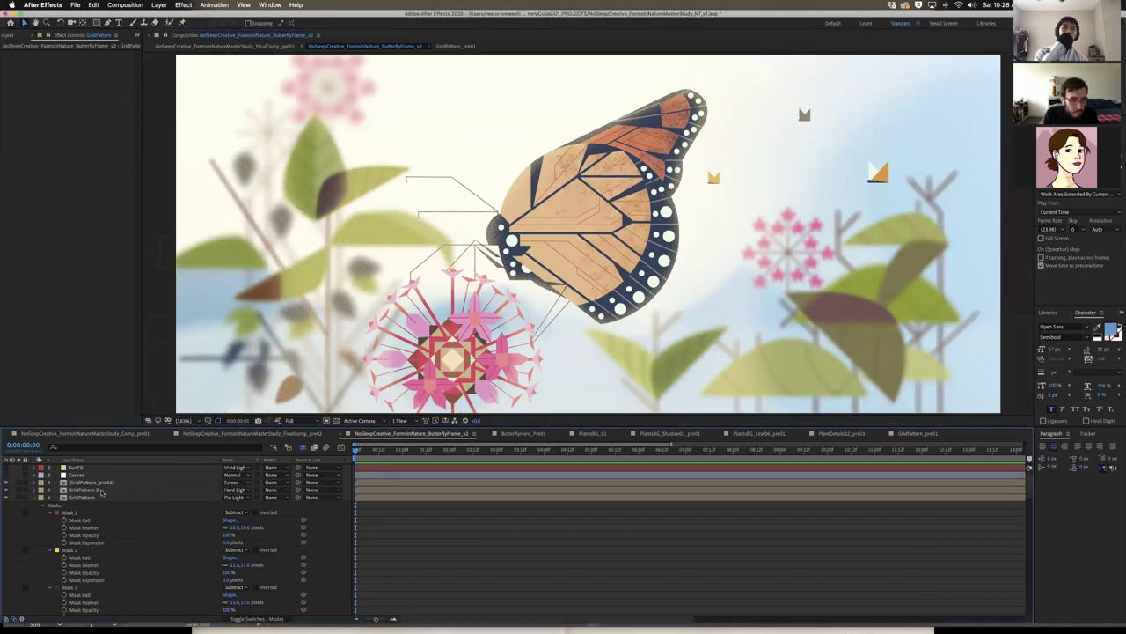
{"action": "left_click", "coordinate": [39, 498]}
{"action": "left_click", "coordinate": [148, 498]}
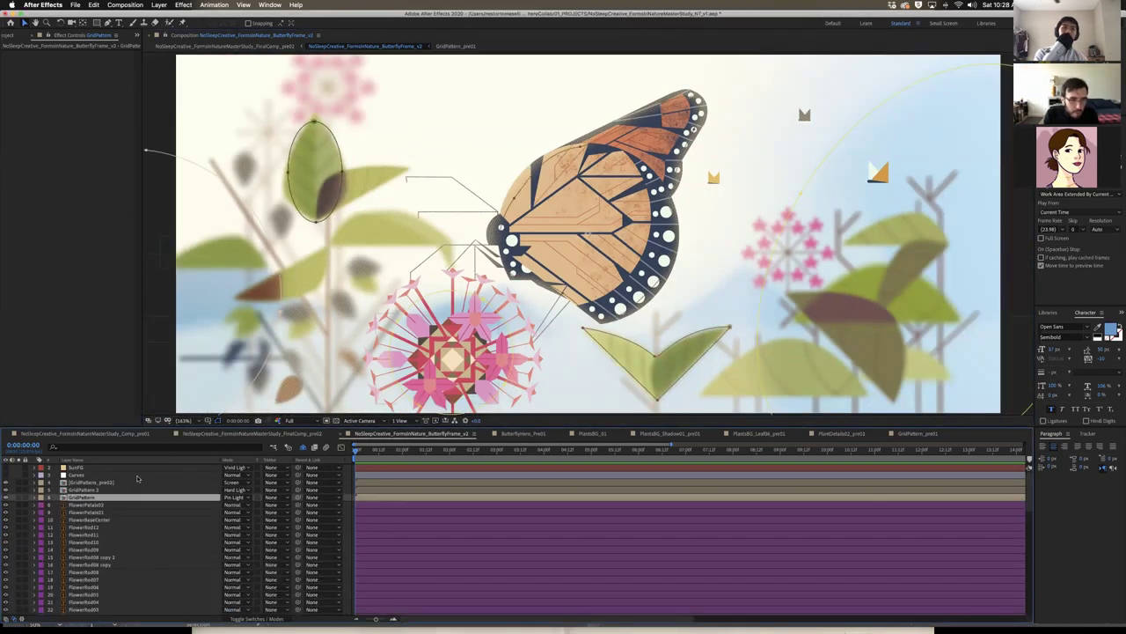
Try the Normal blending mode on the GridPattern 2 layer, and undo the change
{"action": "left_click", "coordinate": [206, 490]}
{"action": "left_click", "coordinate": [243, 490]}
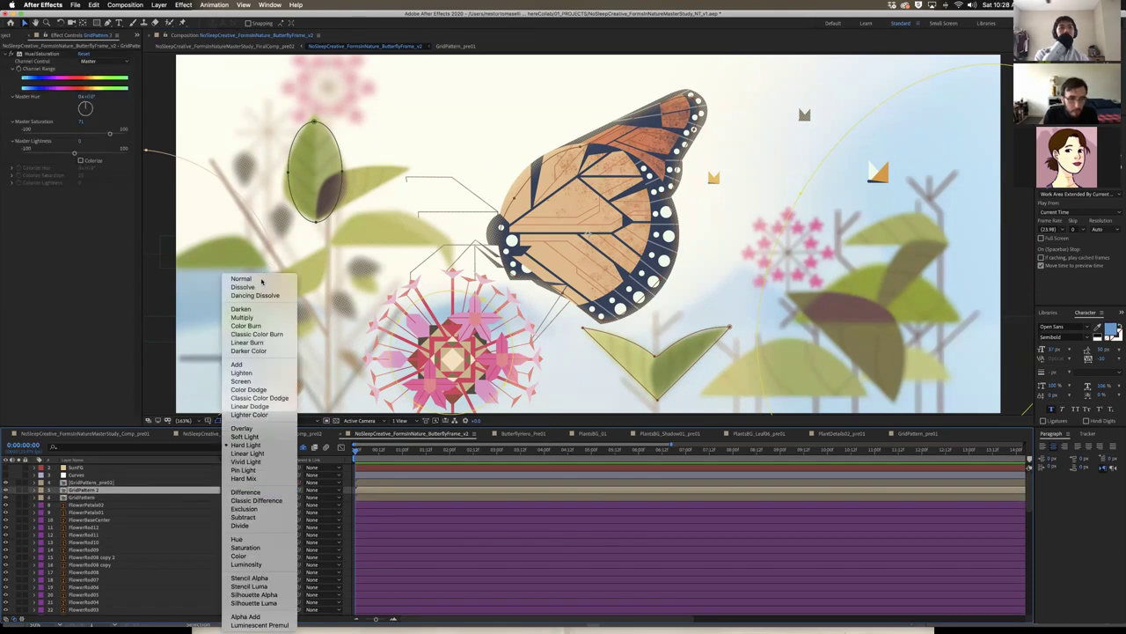
{"action": "left_click", "coordinate": [255, 279]}
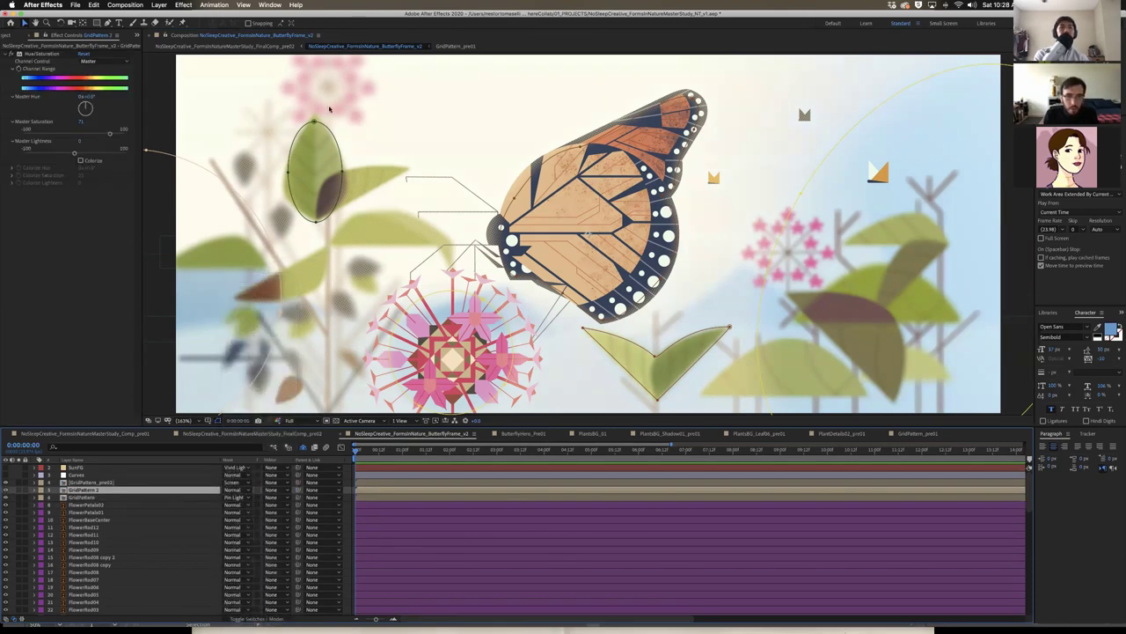
{"action": "key", "text": "super+z"}
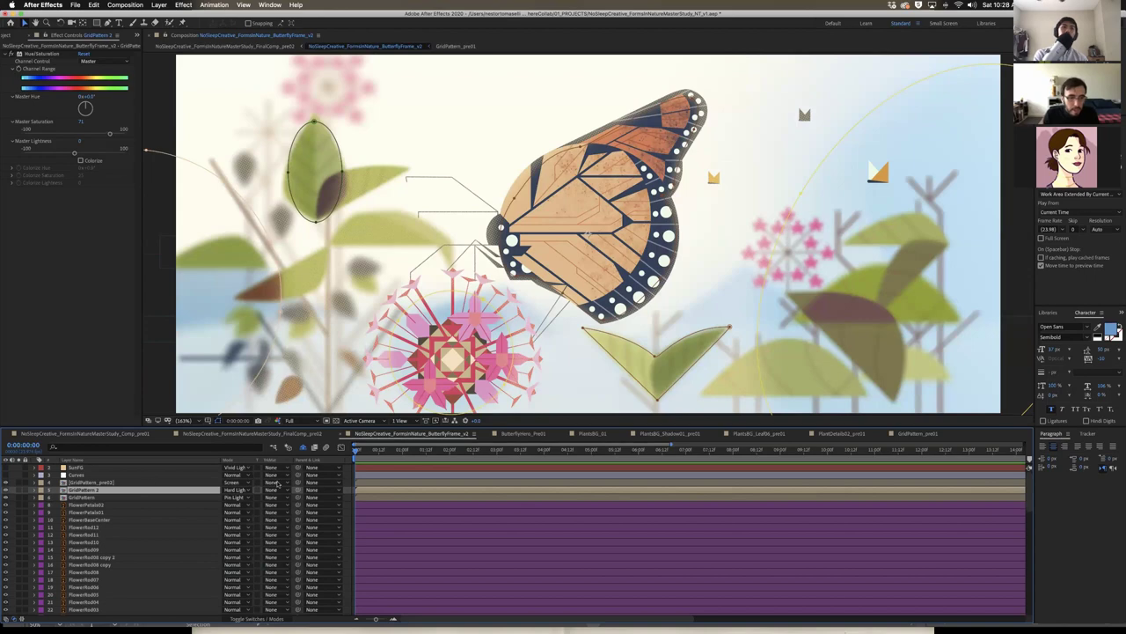
Compare the grid pattern precomp just below the Curves layer in Normal blending mode, and set it back to Screen
{"action": "left_click", "coordinate": [181, 484]}
{"action": "left_click", "coordinate": [230, 482]}
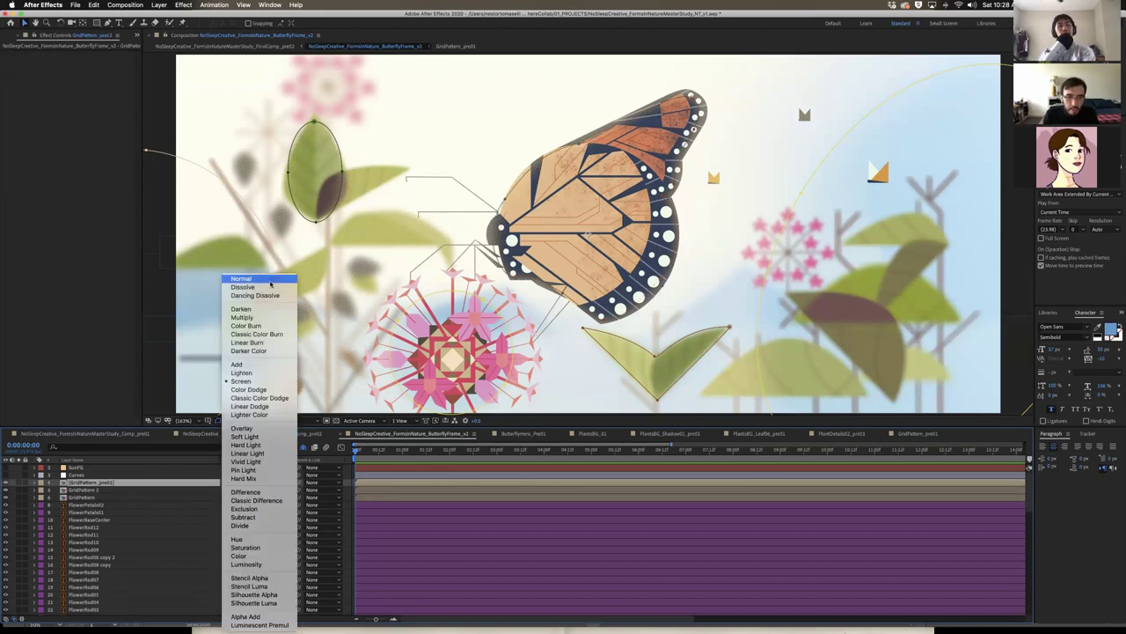
{"action": "left_click", "coordinate": [255, 279]}
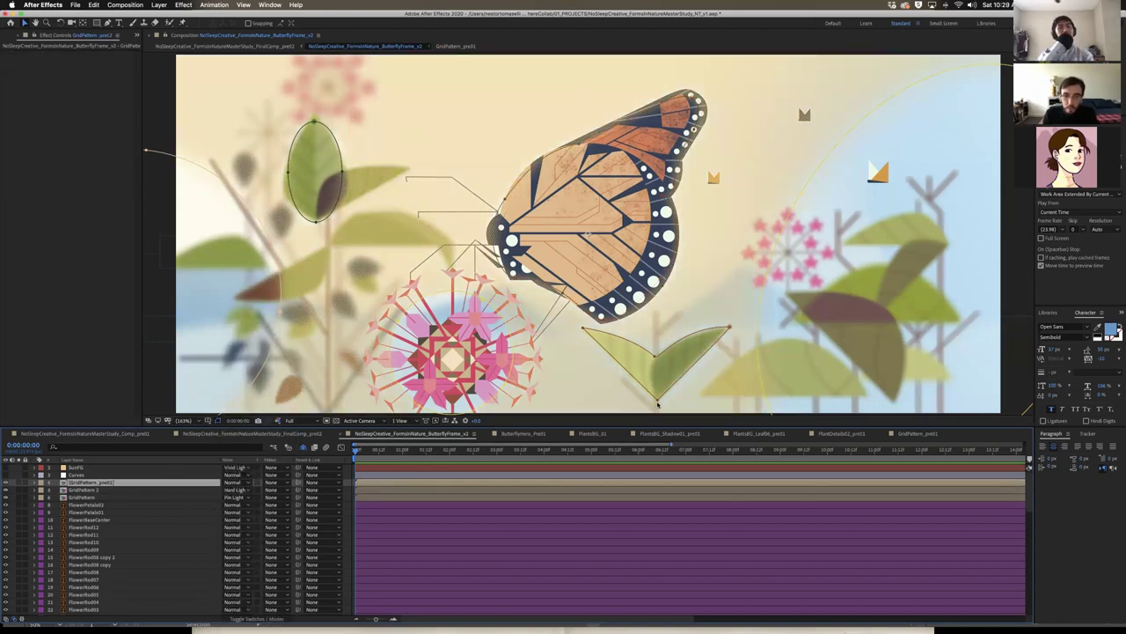
{"action": "left_click", "coordinate": [231, 483]}
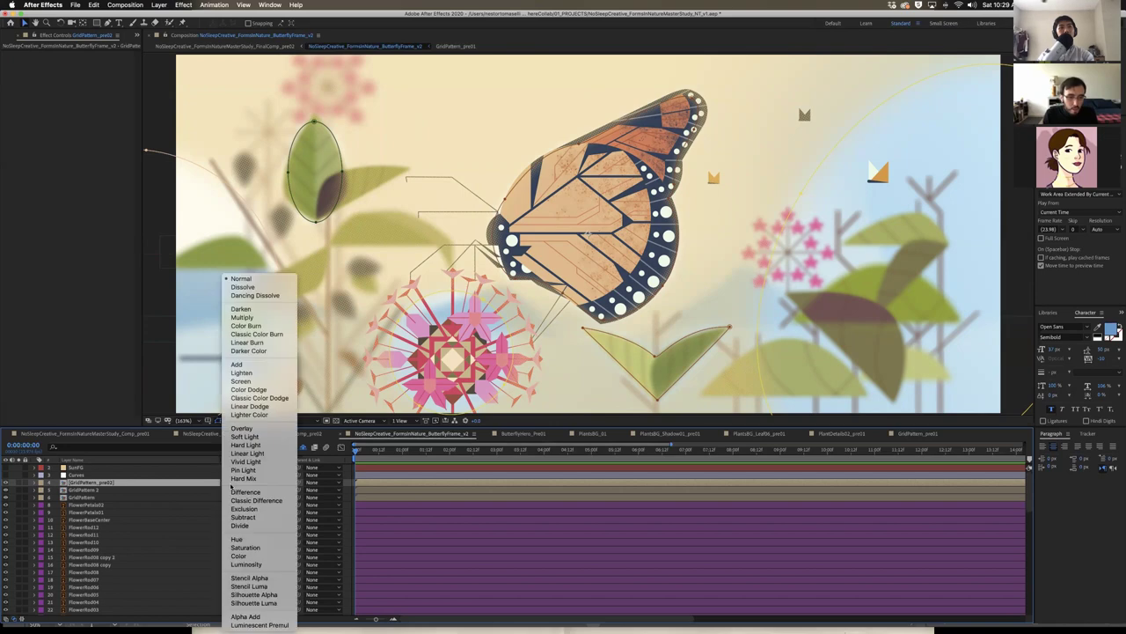
{"action": "left_click", "coordinate": [261, 382]}
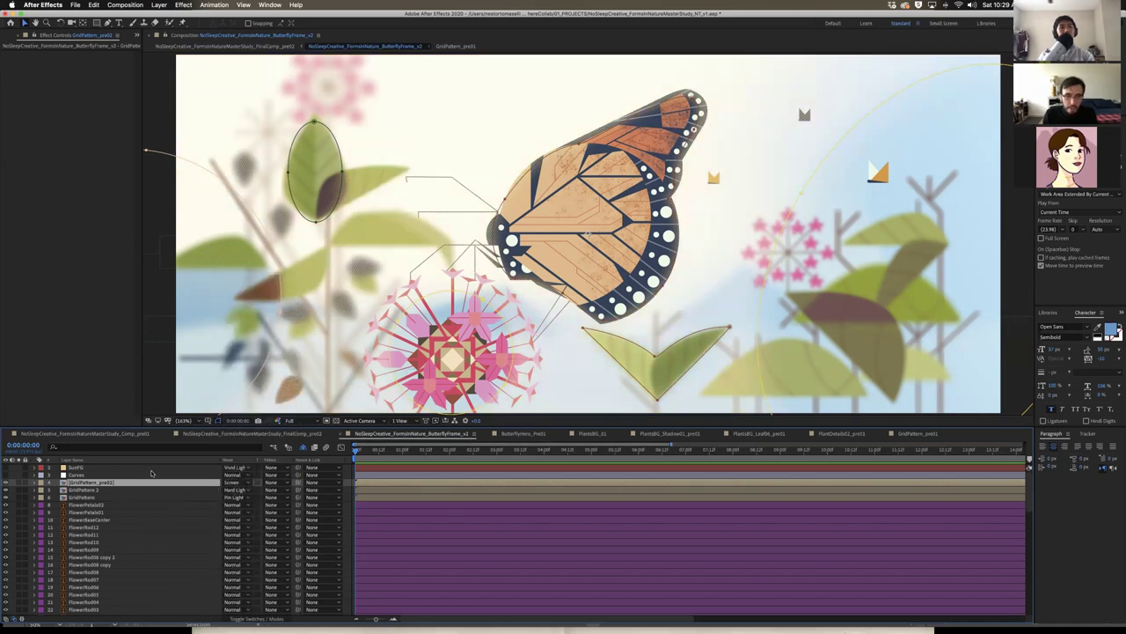
Select the Curves adjustment layer to view its effects, and look through the layers beneath it
{"action": "left_click", "coordinate": [152, 475]}
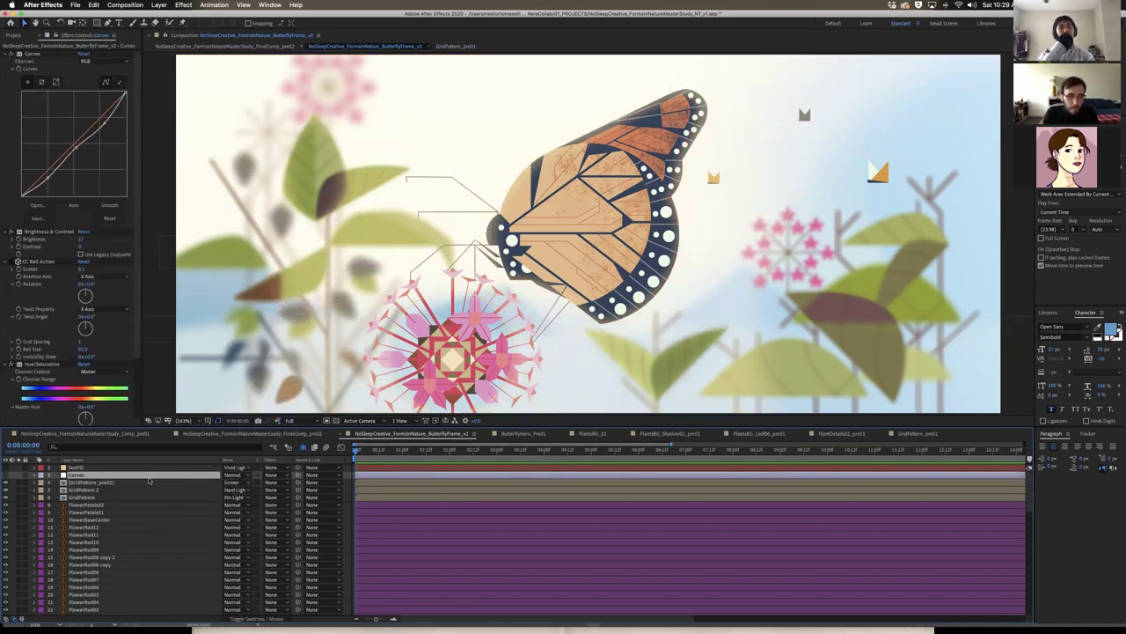
{"action": "scroll", "coordinate": [138, 501], "scroll_direction": "down", "scroll_amount": 12}
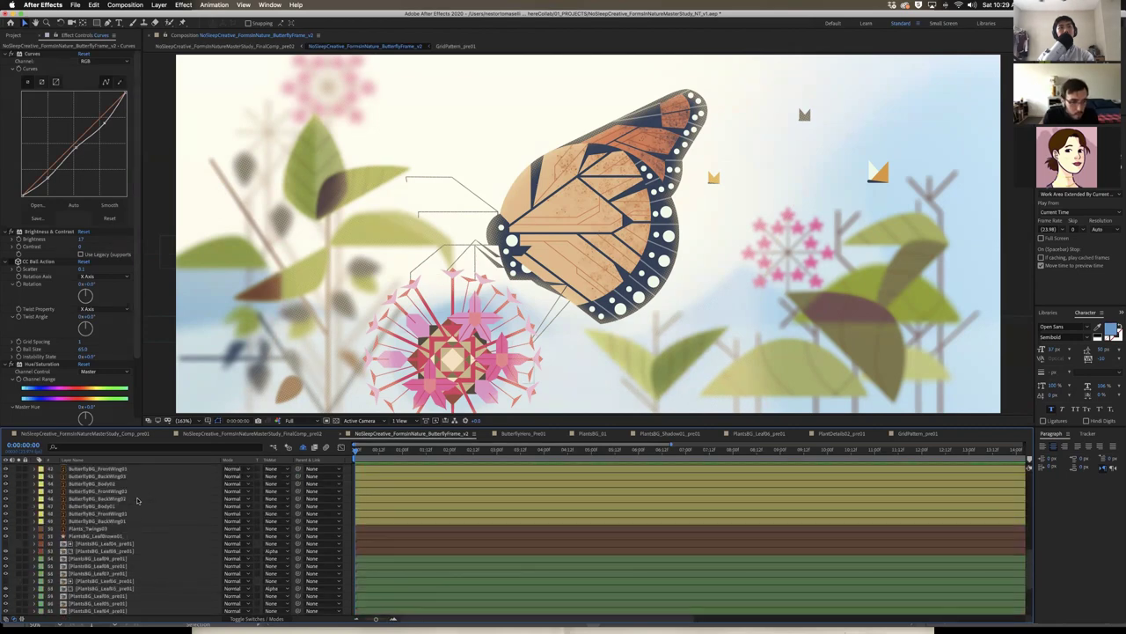
{"action": "scroll", "coordinate": [137, 500], "scroll_direction": "up", "scroll_amount": 12}
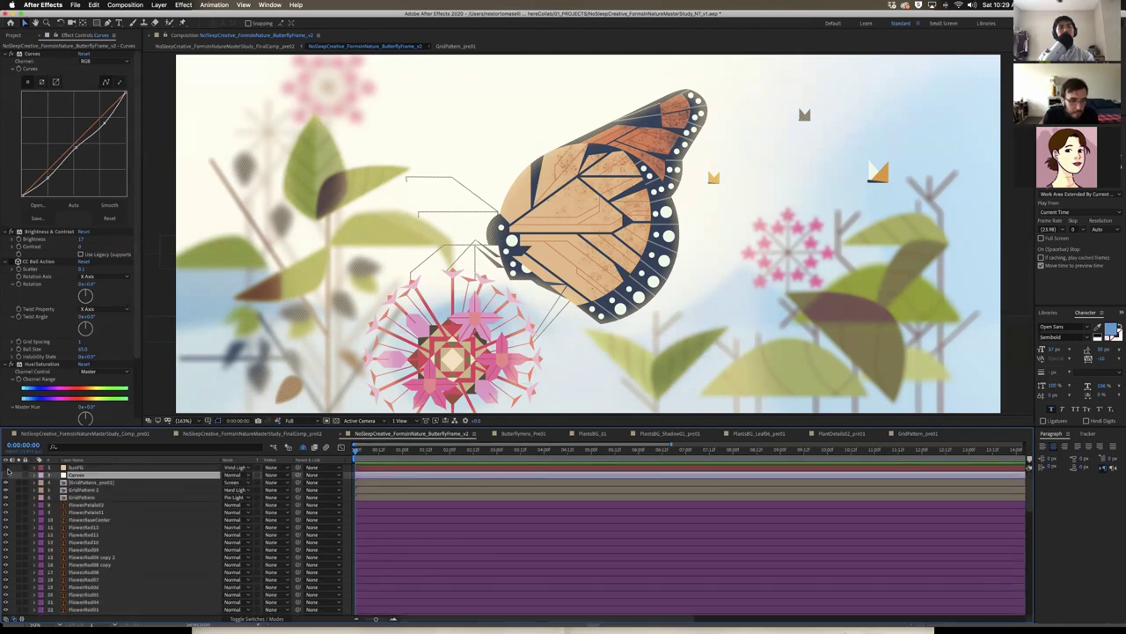
Show the SunFG layer, check its mask shape and Mask Feather, and fit the frame back in the viewer
{"action": "left_click", "coordinate": [88, 469]}
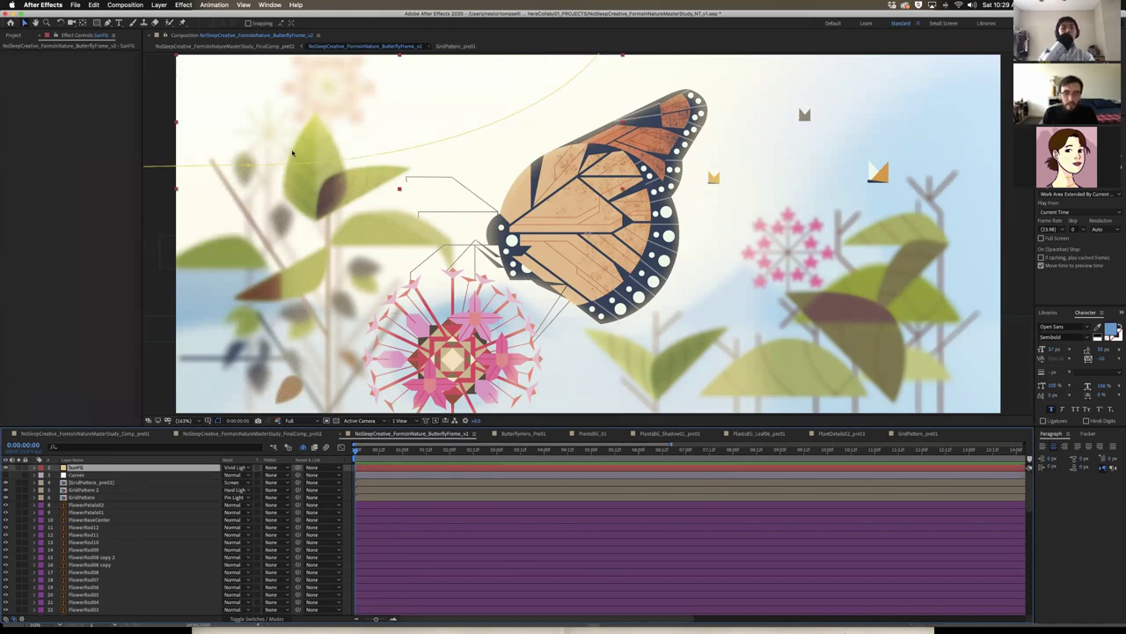
{"action": "key", "text": "slash"}
{"action": "key", "text": "f"}
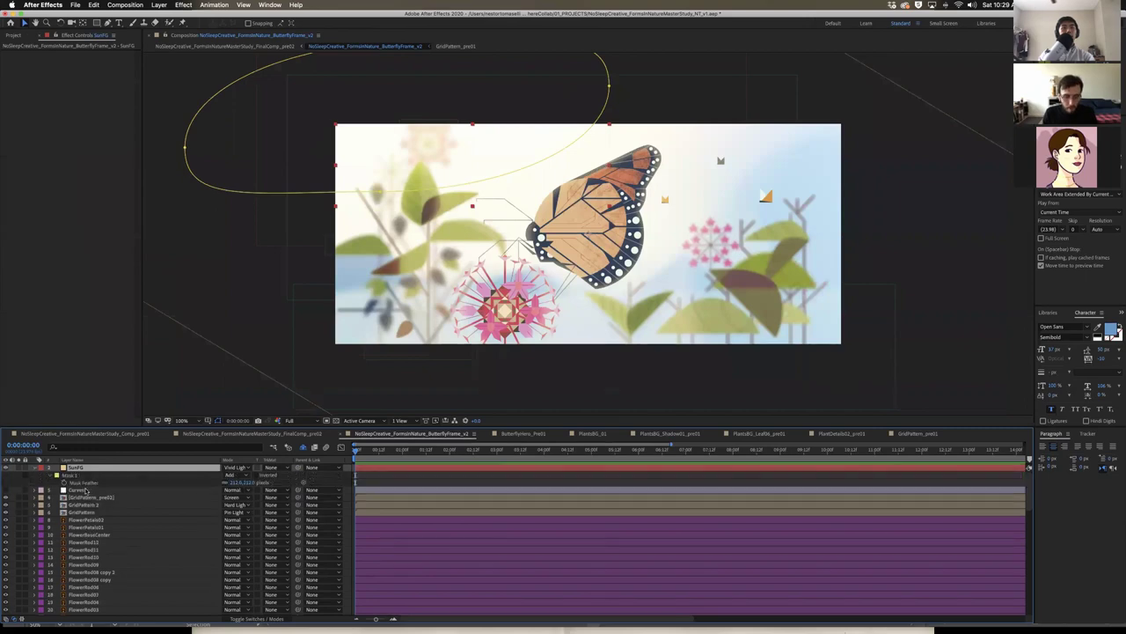
{"action": "left_click", "coordinate": [36, 469]}
{"action": "scroll", "coordinate": [153, 516], "scroll_direction": "down", "scroll_amount": 2}
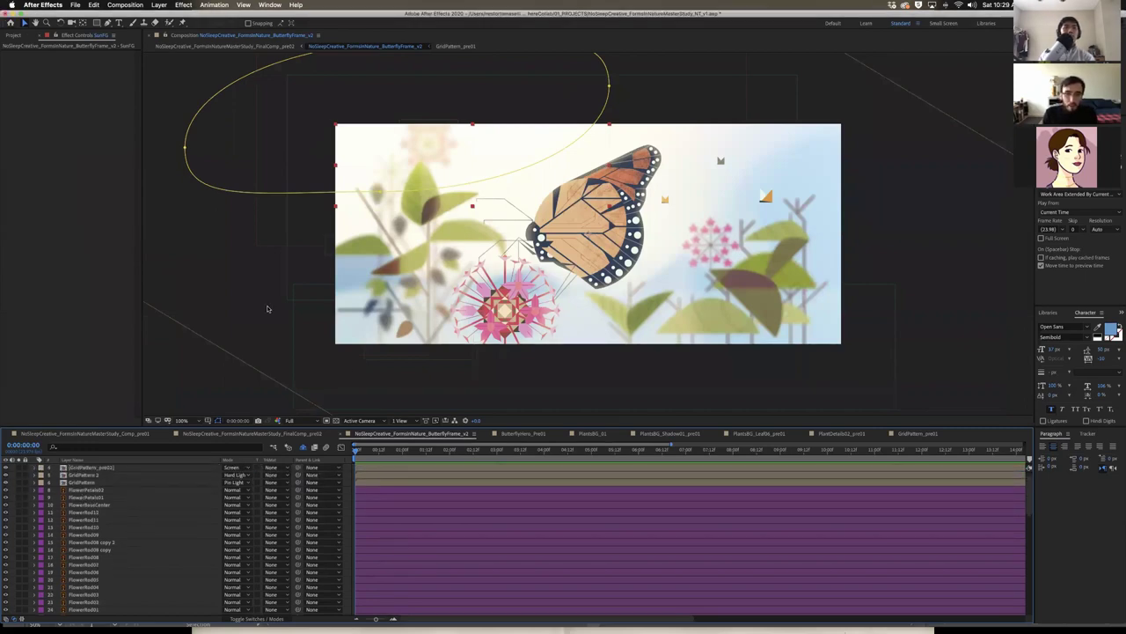
{"action": "left_click", "coordinate": [192, 421]}
{"action": "left_click", "coordinate": [196, 430]}
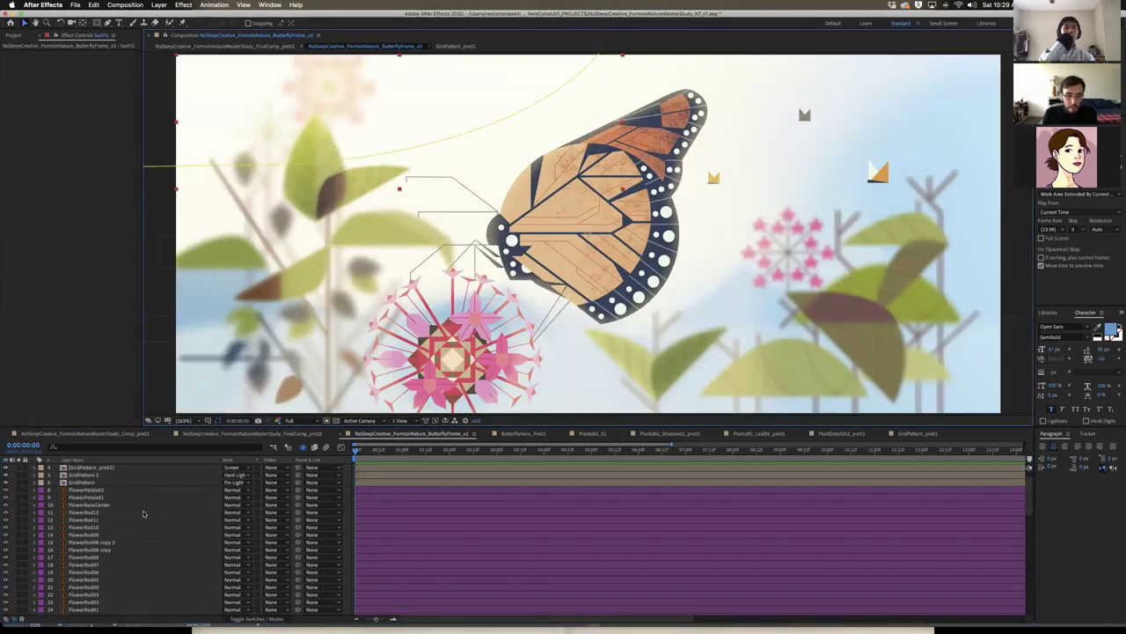
Switch to the QuickTime Player reference video, move it aside to compare the sun glow, and return to After Effects
{"action": "key", "text": "ctrl+Up"}
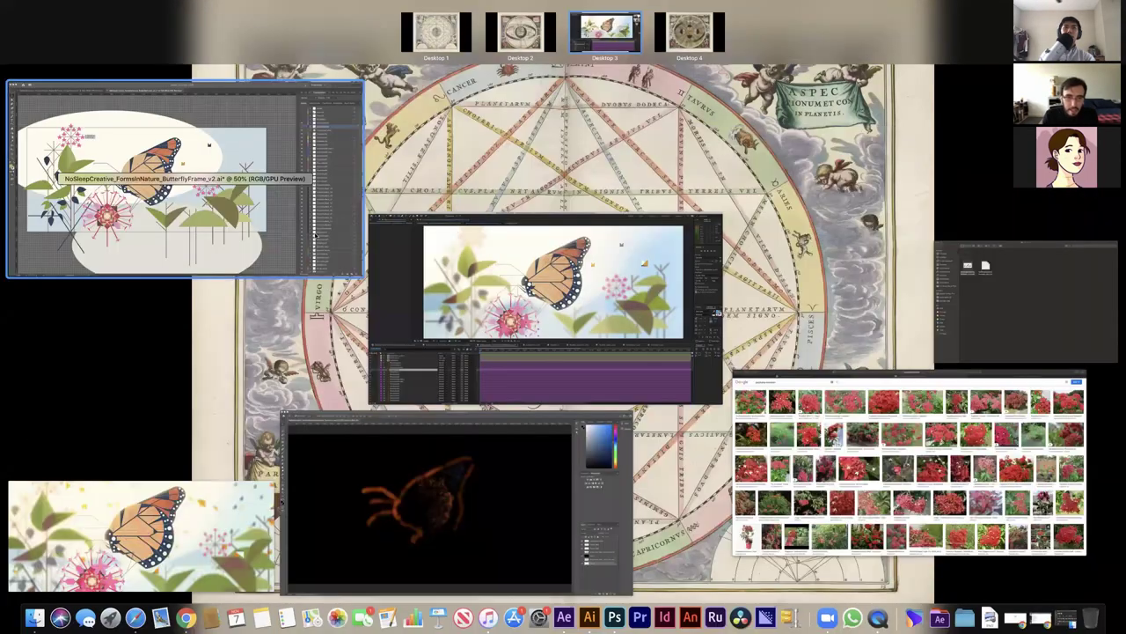
{"action": "left_click", "coordinate": [139, 538]}
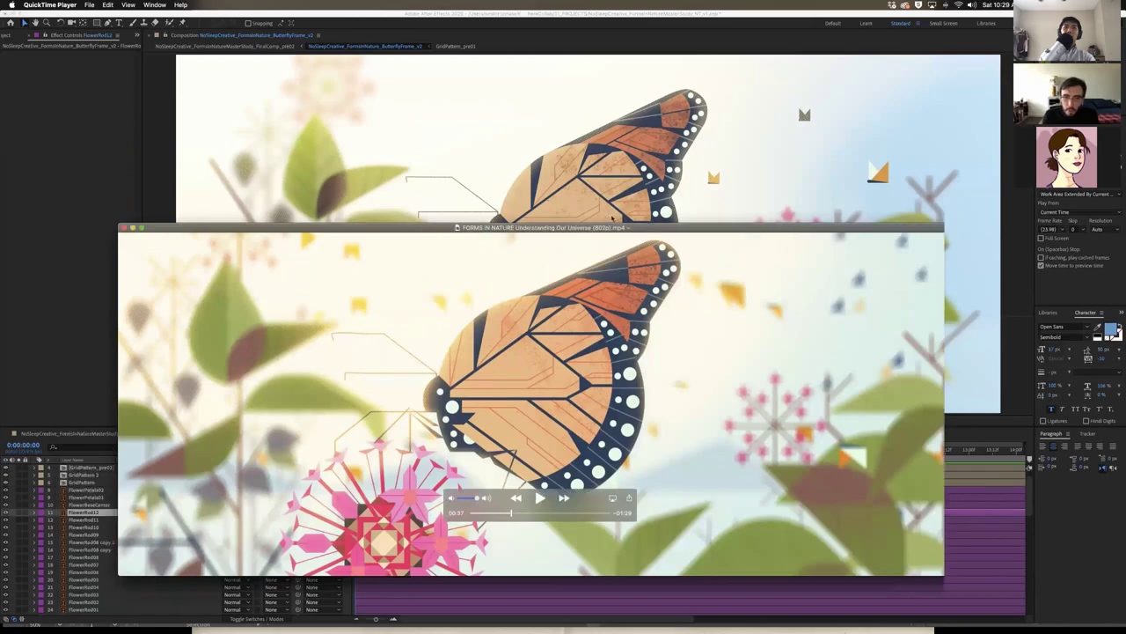
{"action": "left_click_drag", "start_coordinate": [437, 412], "coordinate": [650, 401]}
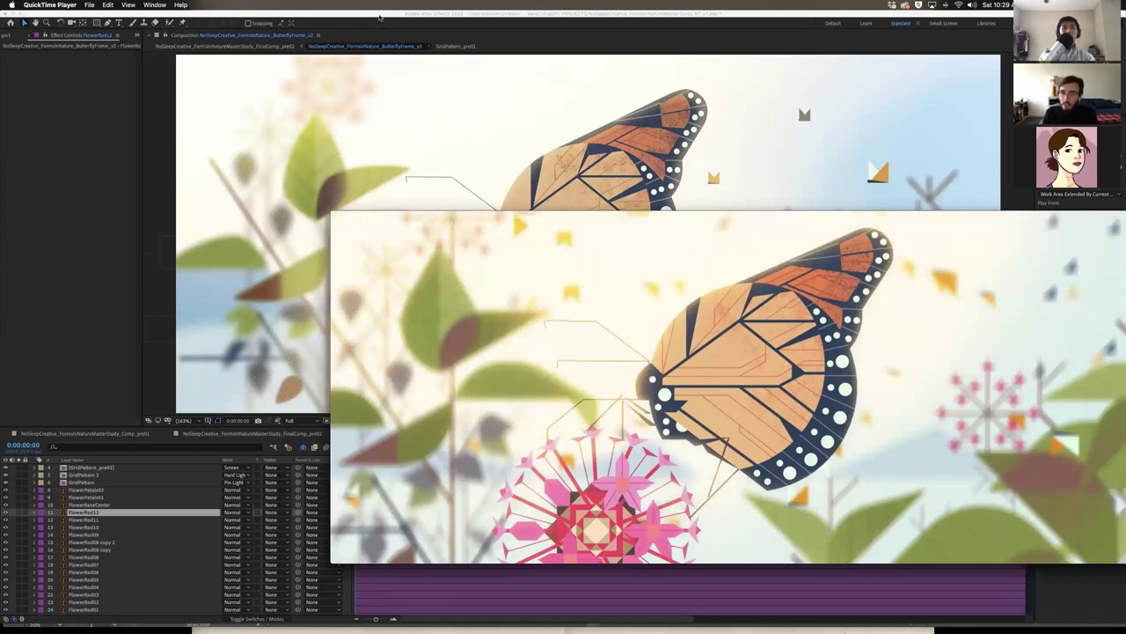
{"action": "left_click", "coordinate": [380, 16]}
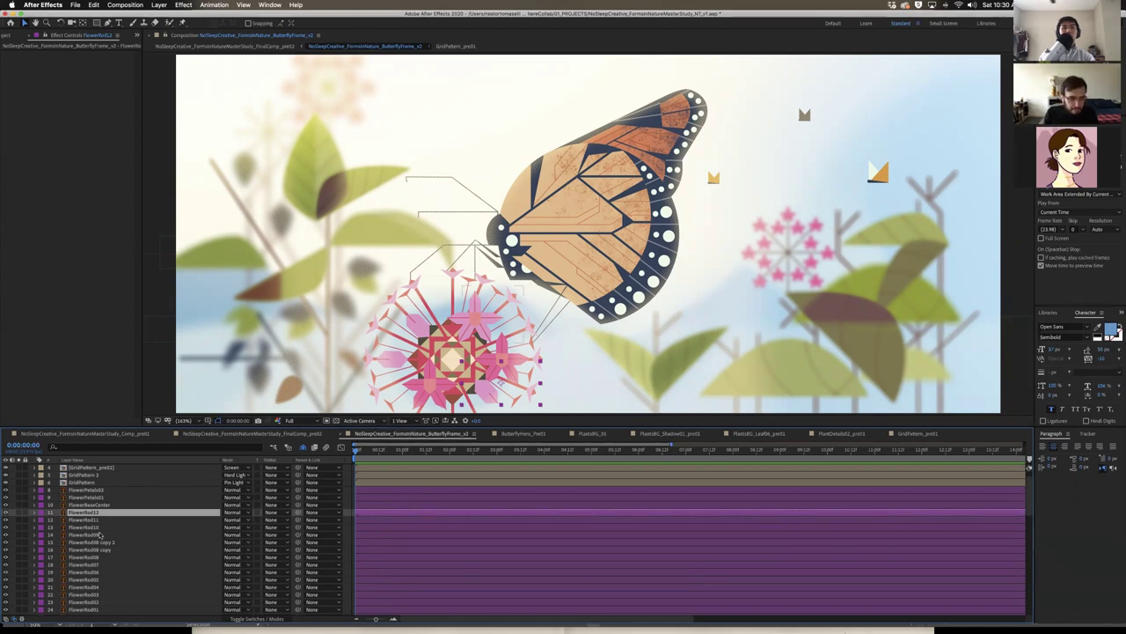
Show the LightButterfly_Glare layer, toggling its visibility to compare, and inspect its artwork alone in the layer viewer
{"action": "scroll", "coordinate": [308, 608], "scroll_direction": "down", "scroll_amount": 10}
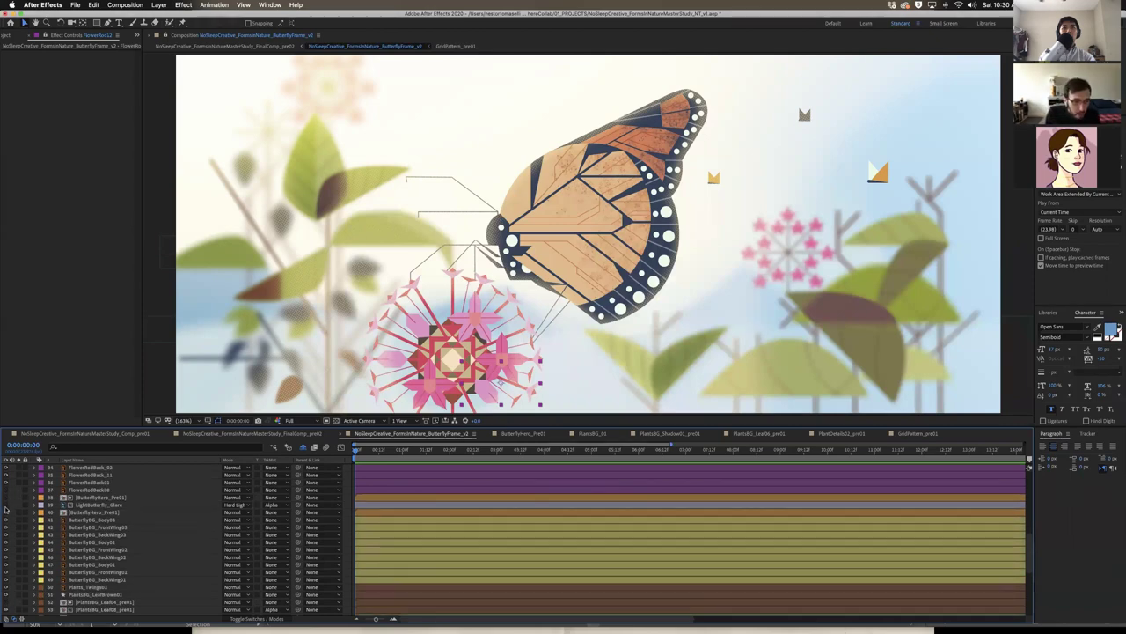
{"action": "left_click", "coordinate": [88, 506]}
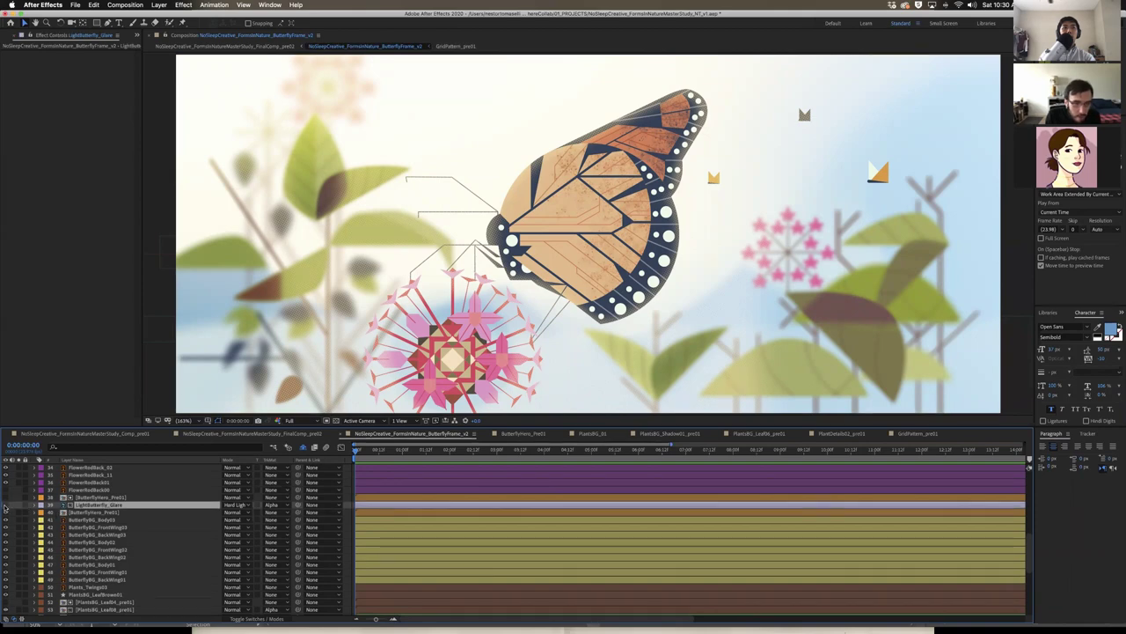
{"action": "left_click", "coordinate": [5, 505]}
{"action": "left_click", "coordinate": [5, 505]}
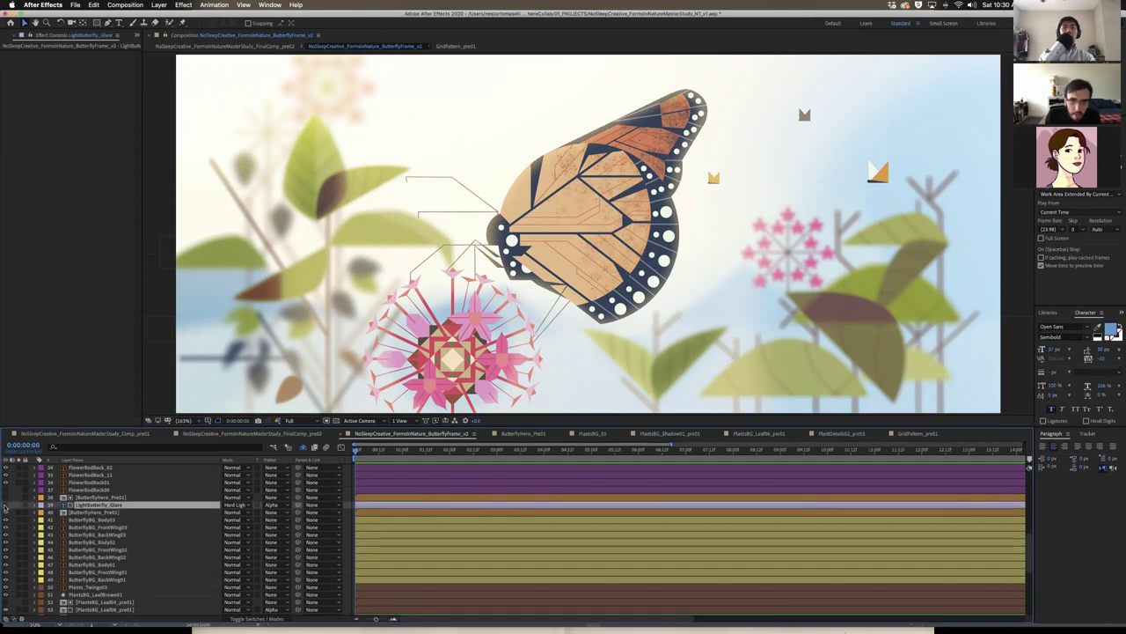
{"action": "left_click", "coordinate": [5, 505]}
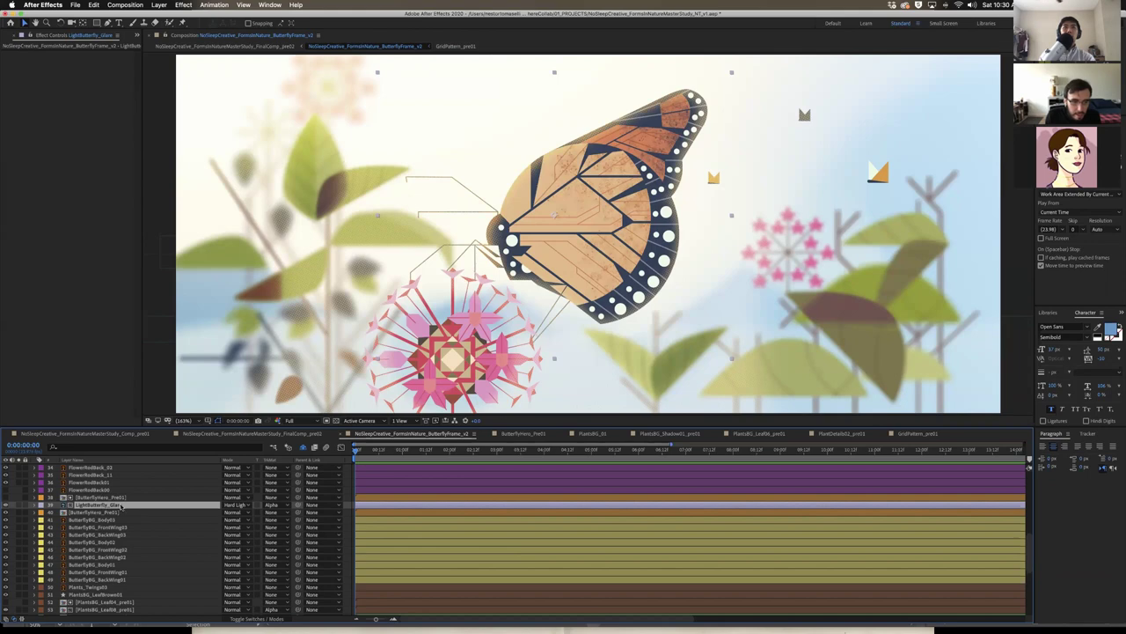
{"action": "double_click", "coordinate": [121, 506]}
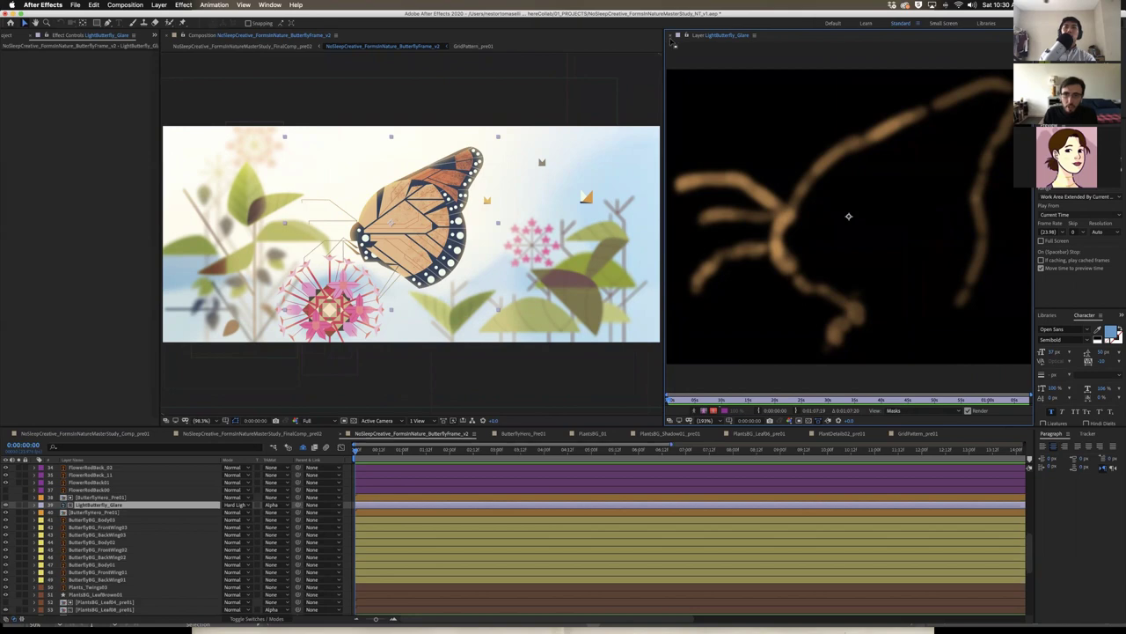
{"action": "left_click", "coordinate": [677, 35]}
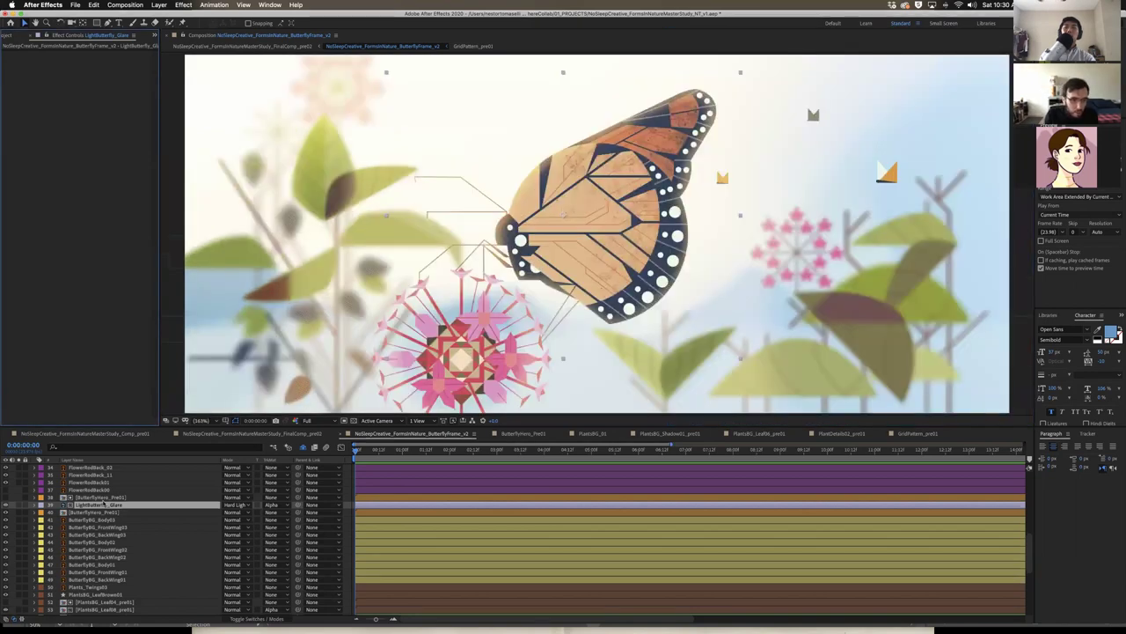
Set the LightButterfly_Glare layer to No Track Matte to show its unmasked glow, and select the ButterflyHero_Pre01 layer above it
{"action": "left_click", "coordinate": [273, 505]}
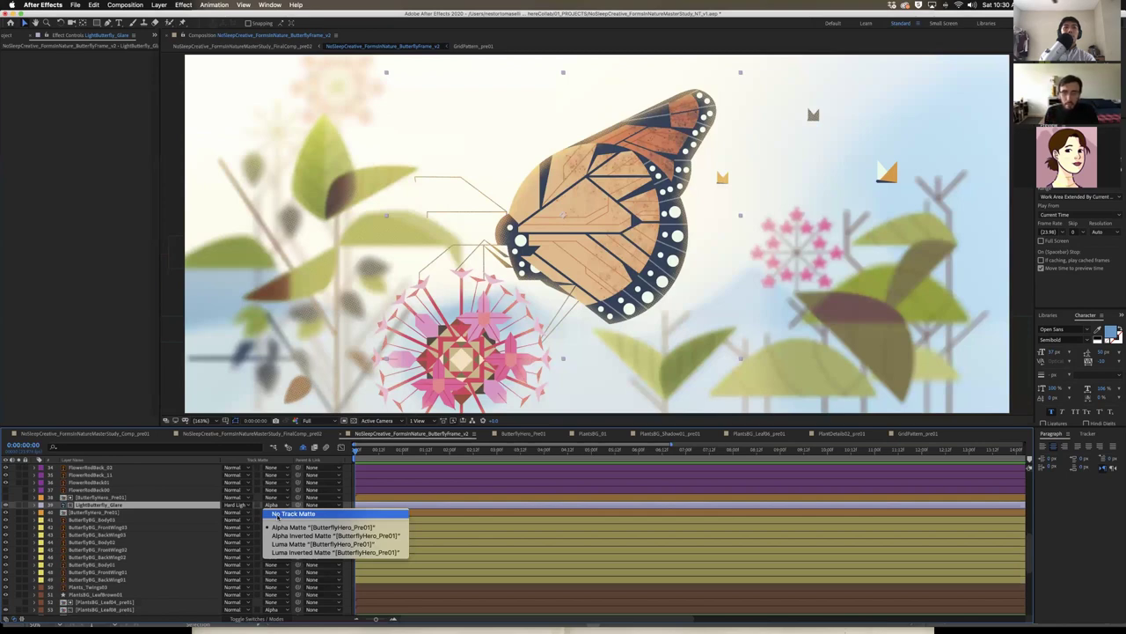
{"action": "left_click", "coordinate": [280, 513]}
{"action": "key", "text": "period"}
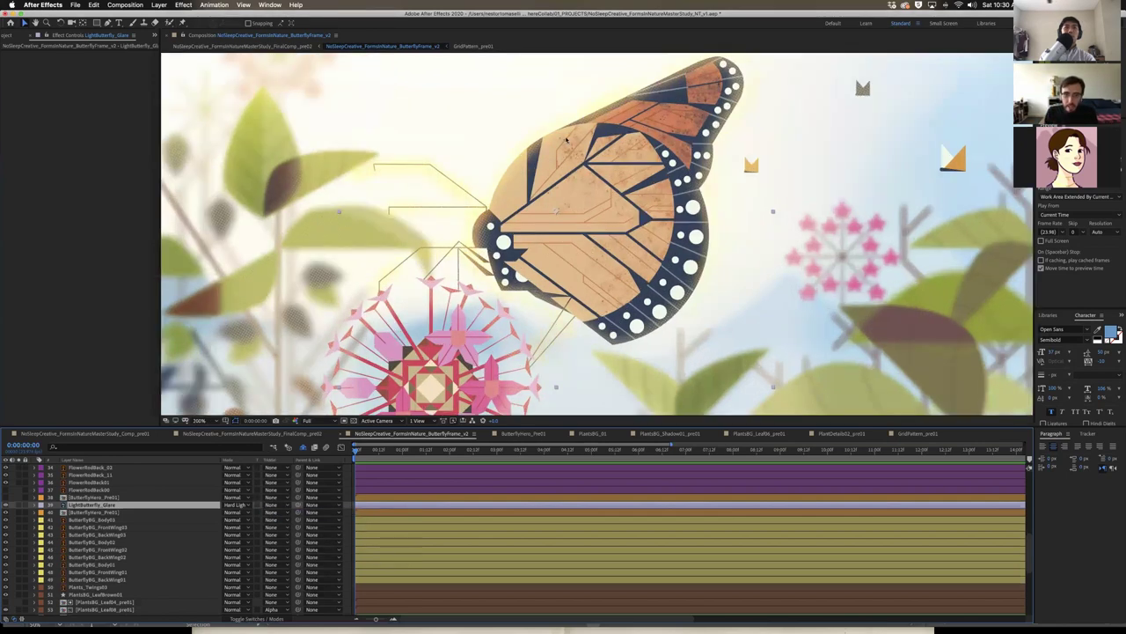
{"action": "left_click", "coordinate": [101, 512]}
{"action": "left_click", "coordinate": [98, 499]}
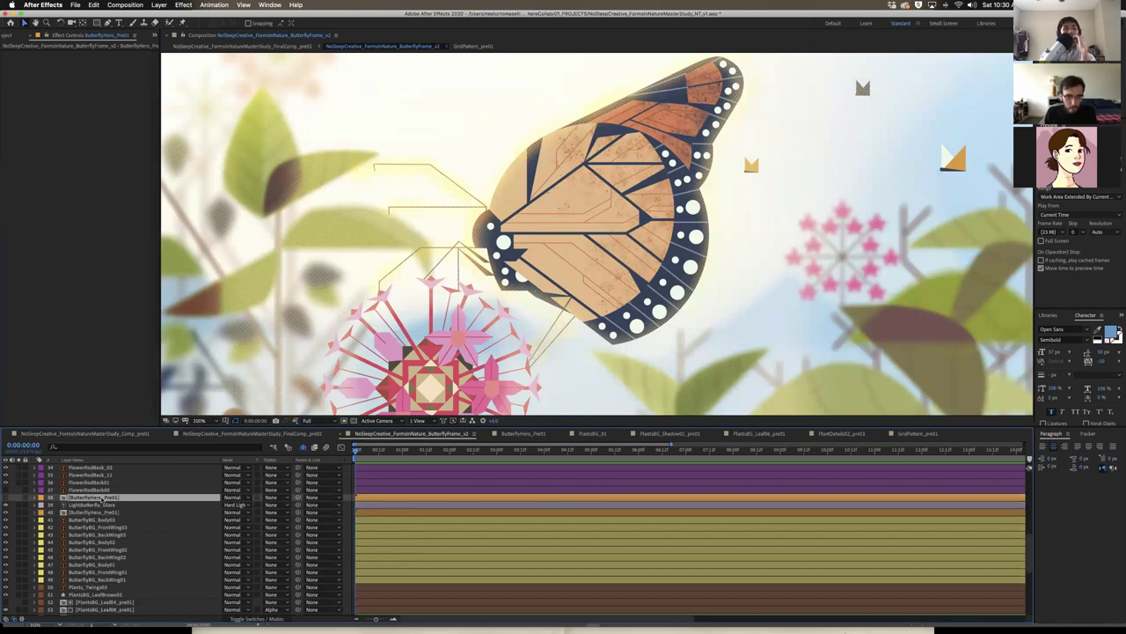
Set the LightButterfly_Glare layer's track matte to Alpha Matte "[ButterflyHero_Pre01]" and select the glare layer
{"action": "left_click", "coordinate": [273, 504]}
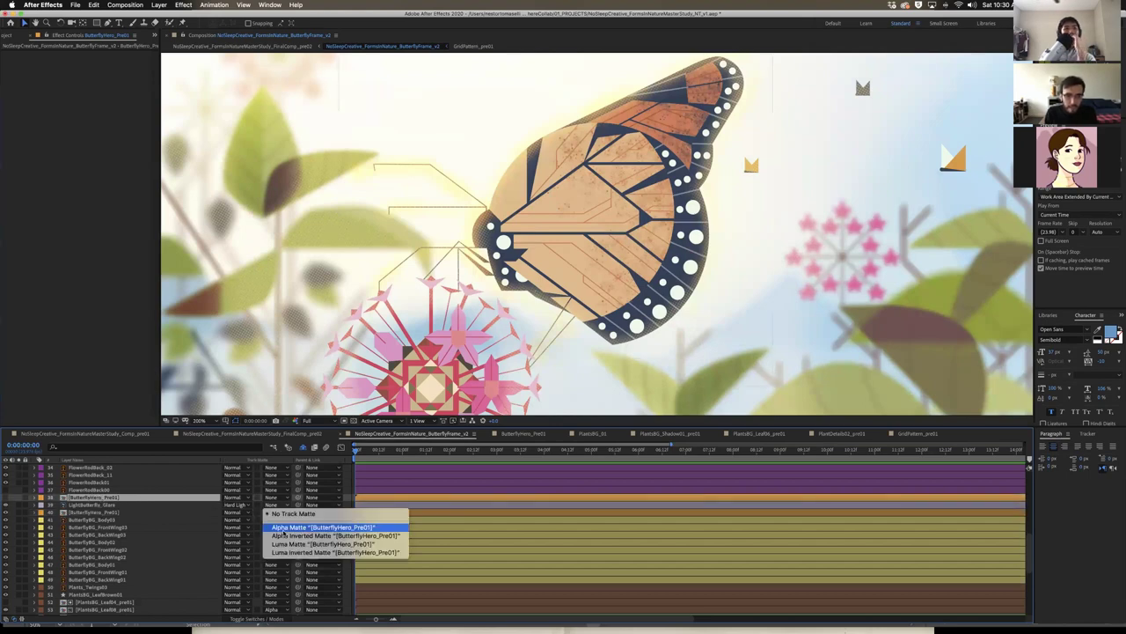
{"action": "left_click", "coordinate": [283, 529]}
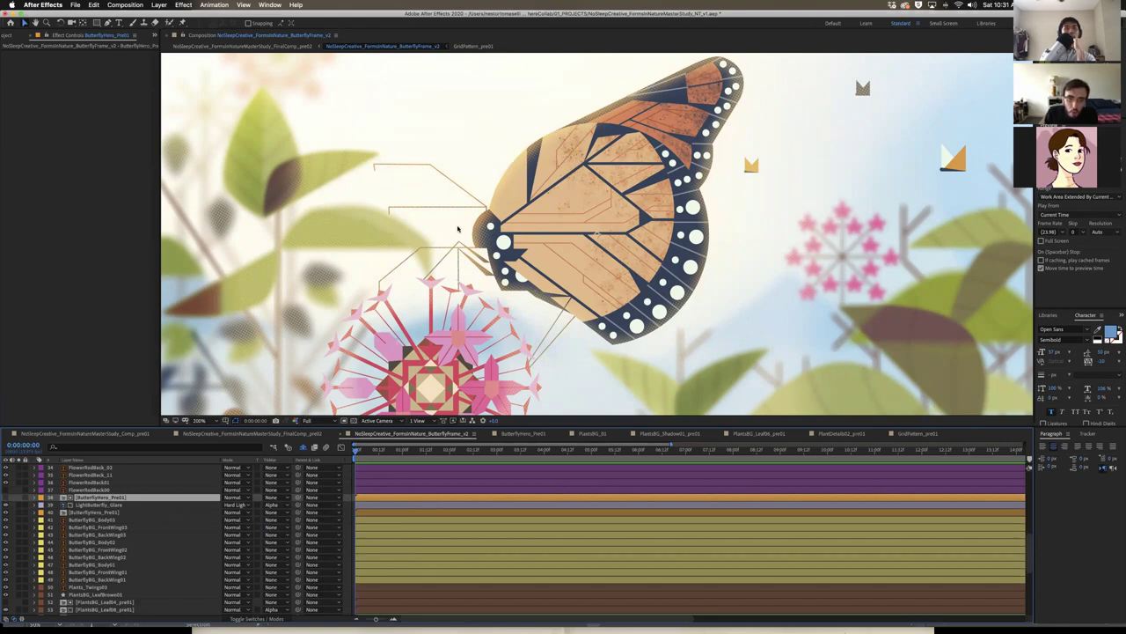
{"action": "left_click", "coordinate": [27, 505]}
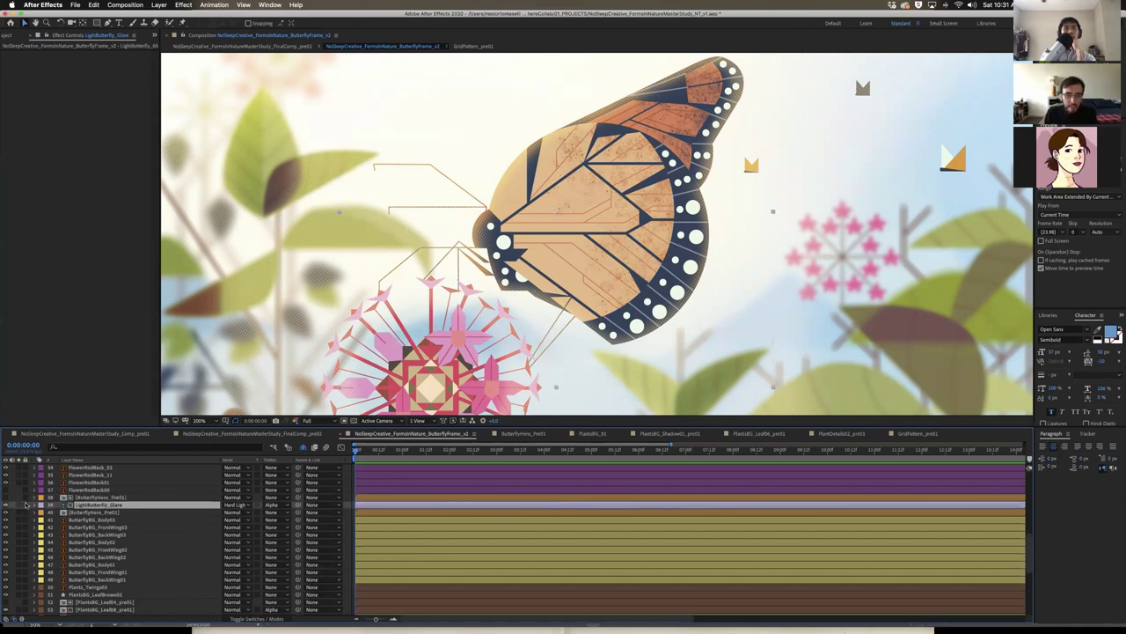
{"action": "left_click", "coordinate": [201, 420]}
{"action": "left_click", "coordinate": [199, 511]}
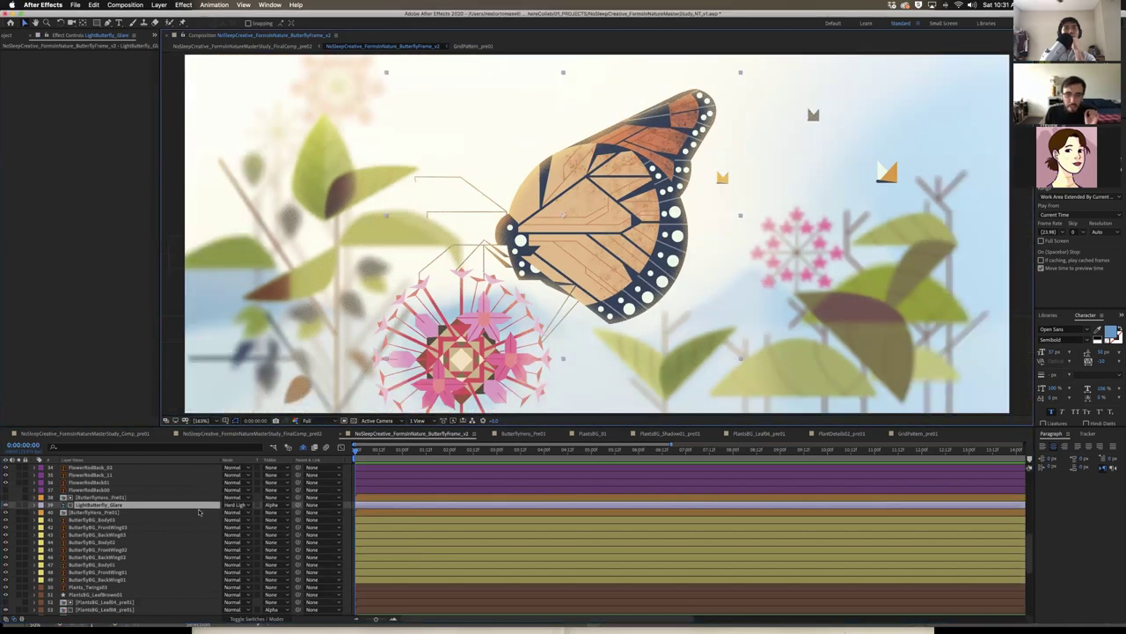
Toggle the visibility of the matted LightButterfly_Glare layer to compare the butterfly with and without the glare
{"action": "left_click", "coordinate": [5, 505]}
{"action": "left_click", "coordinate": [5, 505]}
{"action": "left_click", "coordinate": [6, 505]}
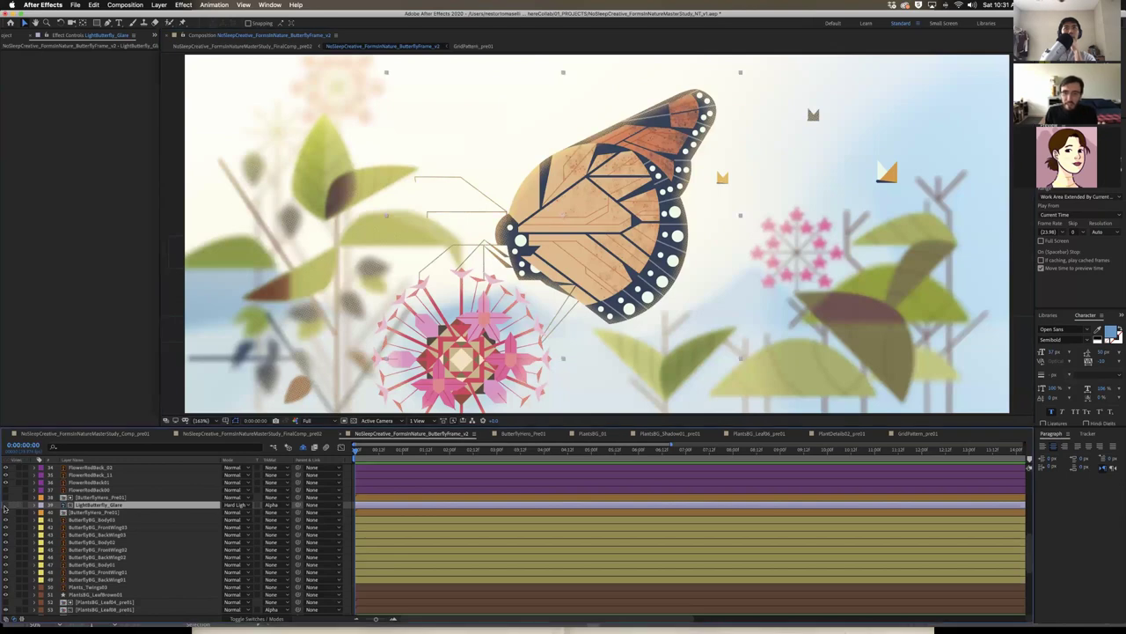
{"action": "left_click", "coordinate": [5, 505]}
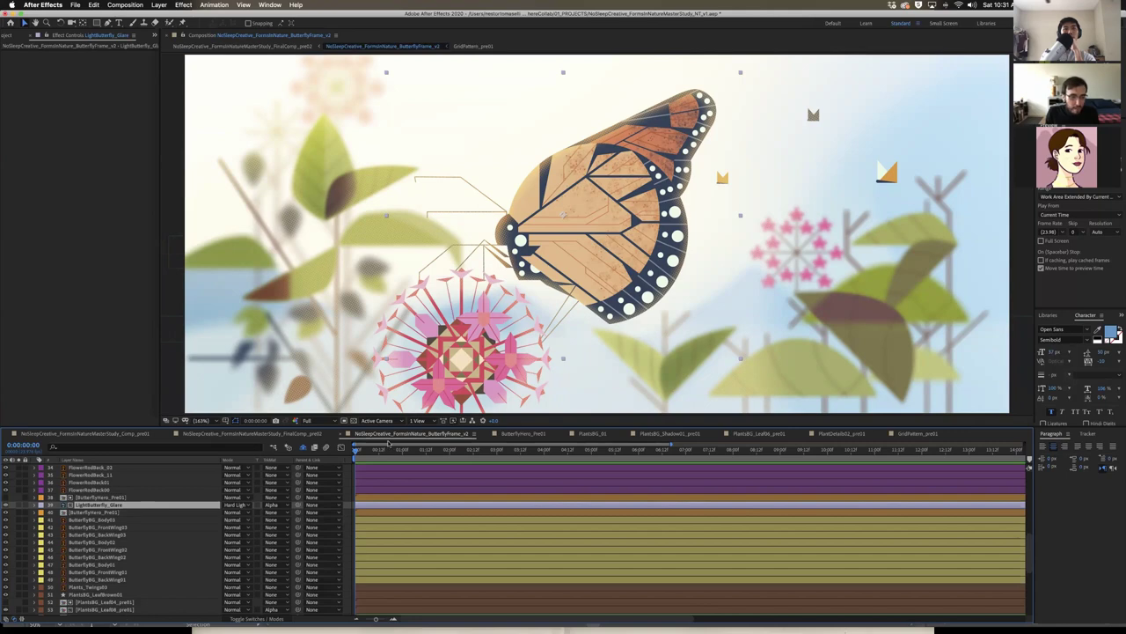
Select the Curves adjustment layer and review its Curves, Brightness & Contrast, CC Ball Action and Hue/Saturation effects
{"action": "scroll", "coordinate": [128, 536], "scroll_direction": "down", "scroll_amount": 3}
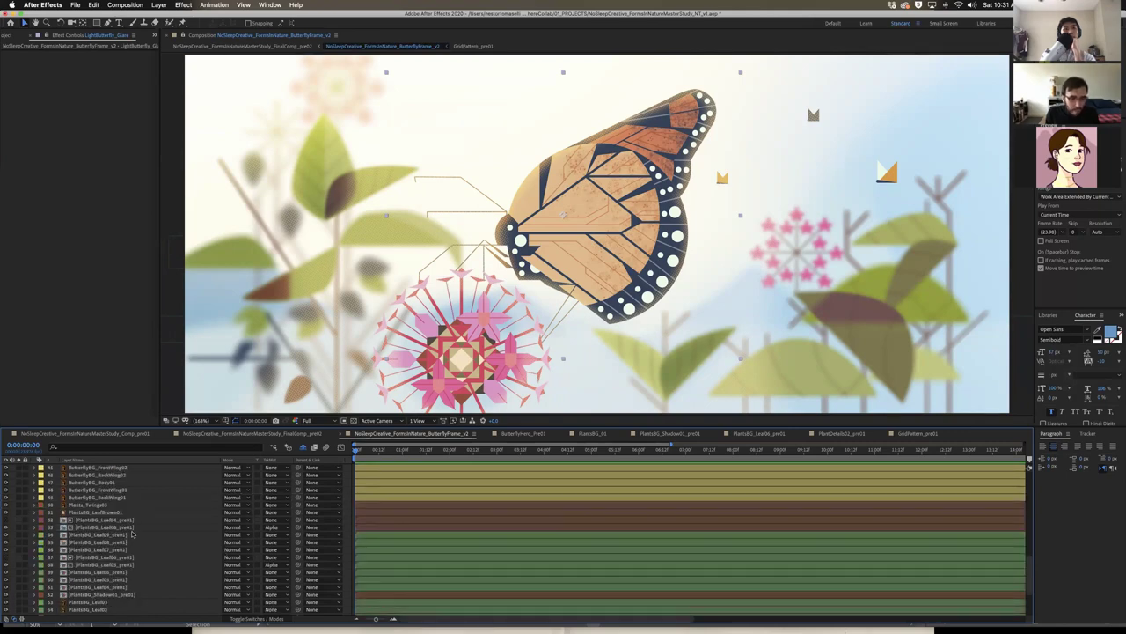
{"action": "scroll", "coordinate": [132, 533], "scroll_direction": "up", "scroll_amount": 12}
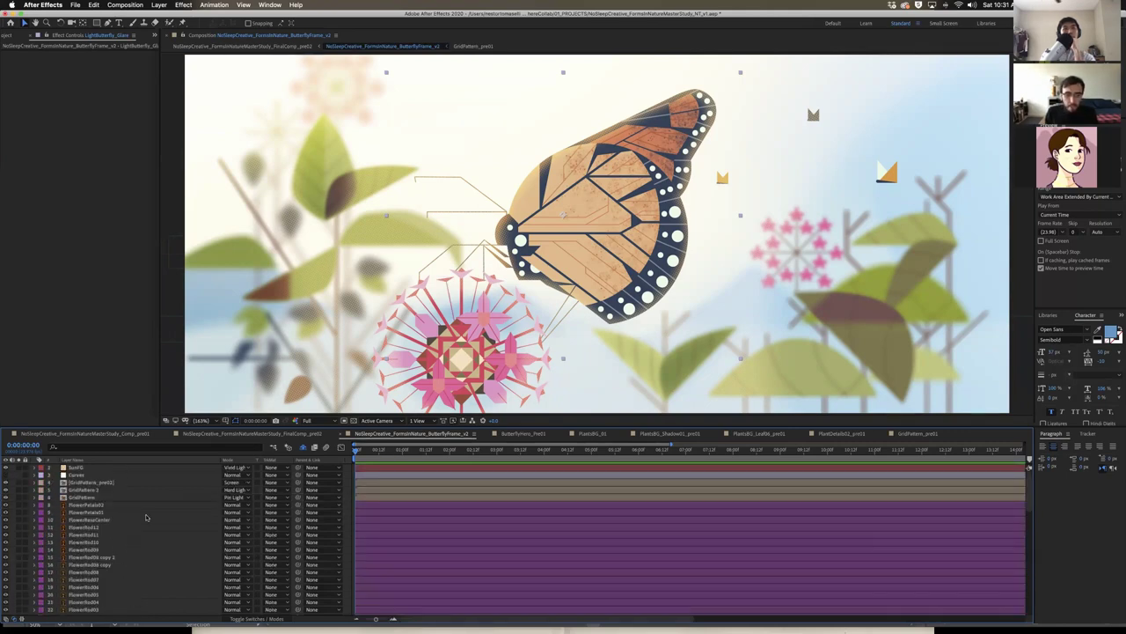
{"action": "left_click", "coordinate": [92, 475]}
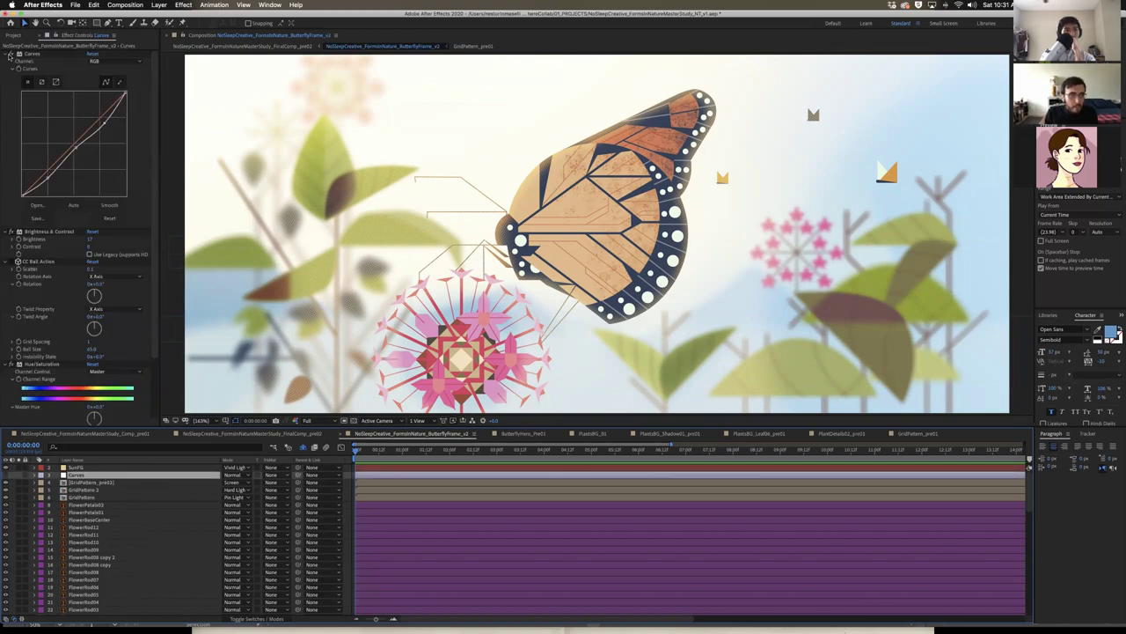
{"action": "scroll", "coordinate": [13, 391], "scroll_direction": "down", "scroll_amount": 3}
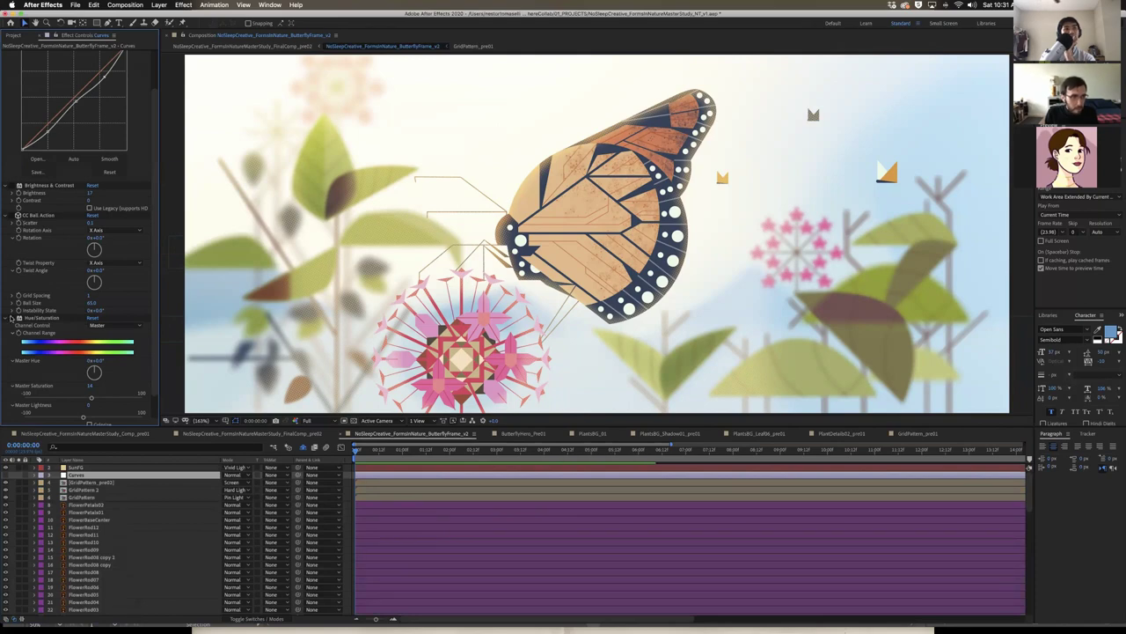
{"action": "scroll", "coordinate": [12, 315], "scroll_direction": "down", "scroll_amount": 2}
{"action": "scroll", "coordinate": [9, 312], "scroll_direction": "up", "scroll_amount": 5}
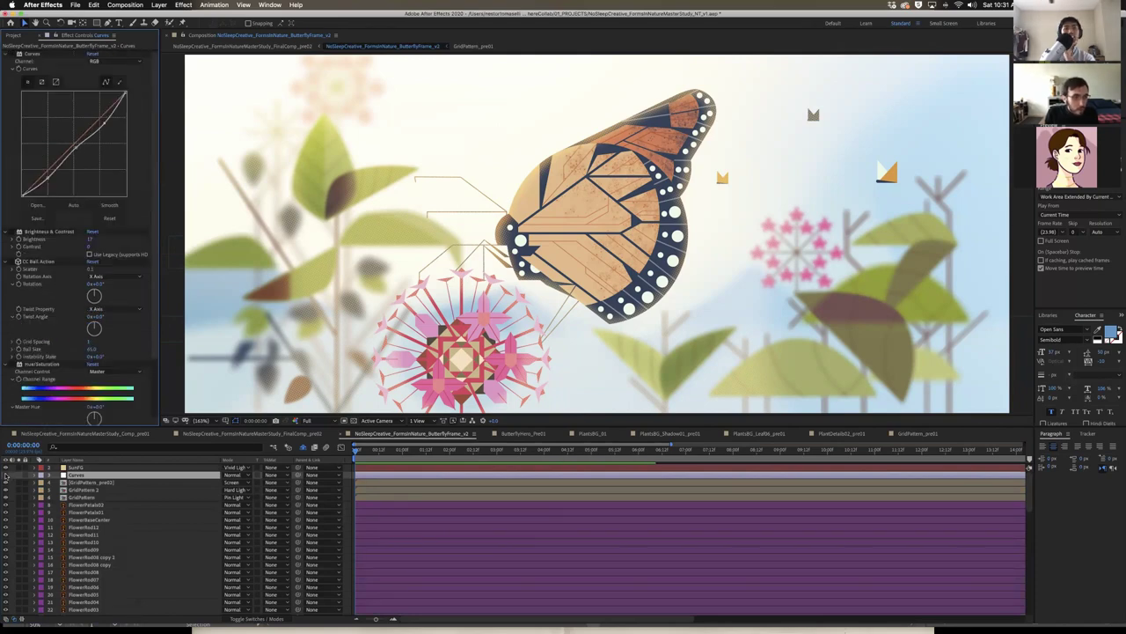
{"action": "scroll", "coordinate": [76, 396], "scroll_direction": "down", "scroll_amount": 4}
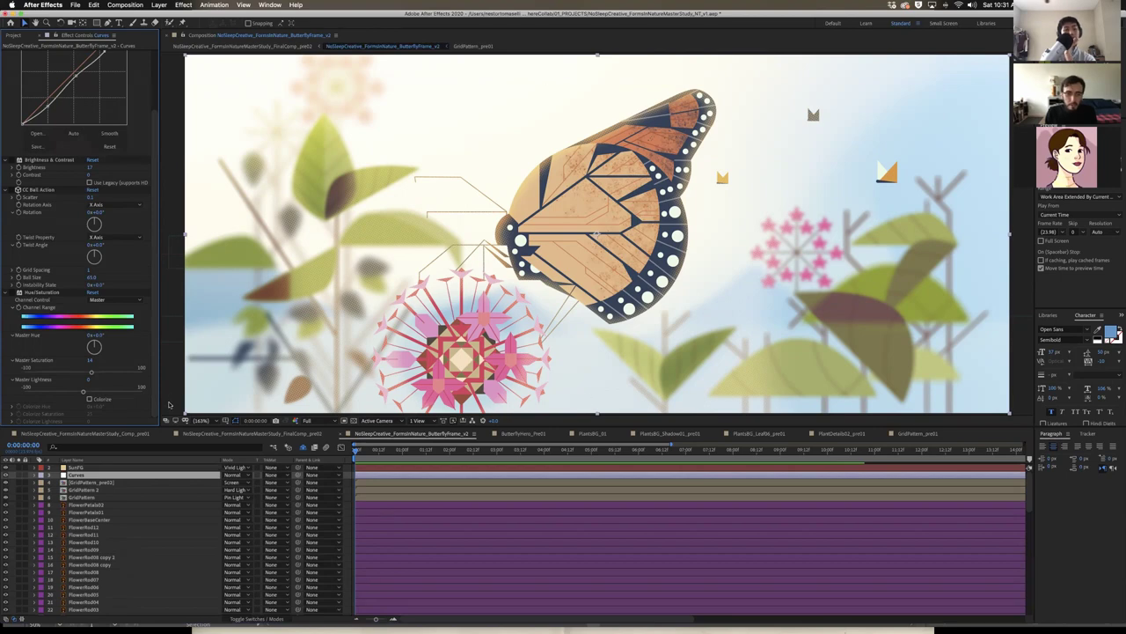
{"action": "left_click", "coordinate": [106, 482]}
{"action": "left_click", "coordinate": [114, 475]}
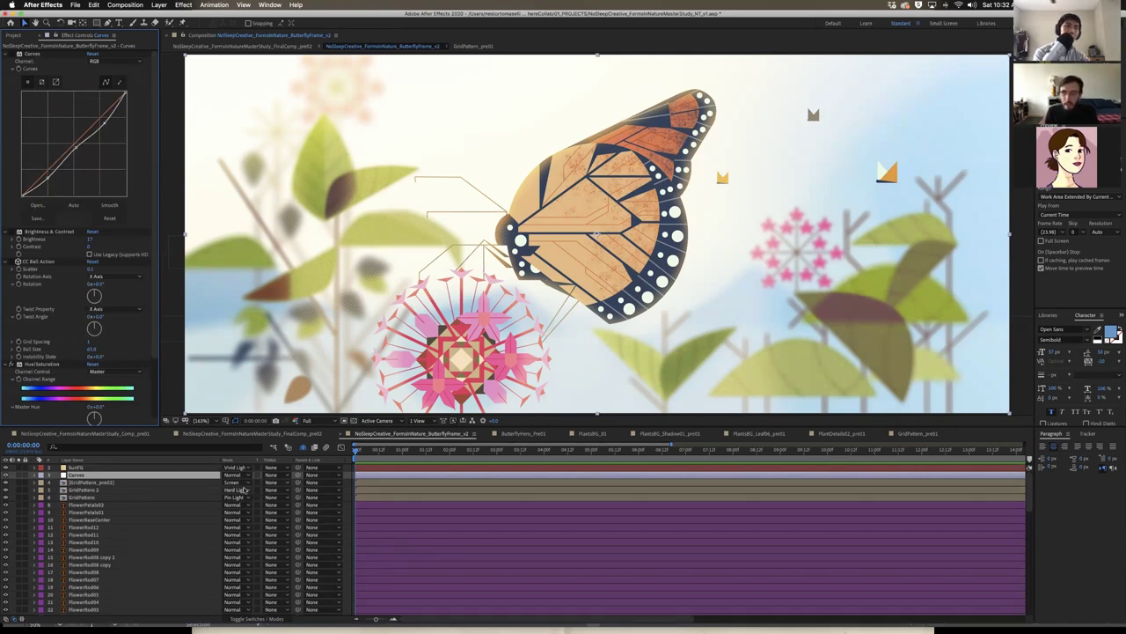
Check the Brightness & Contrast effect, compare the frame with the QuickTime Player reference video, and return to the Curves layer in After Effects
{"action": "left_click", "coordinate": [18, 232]}
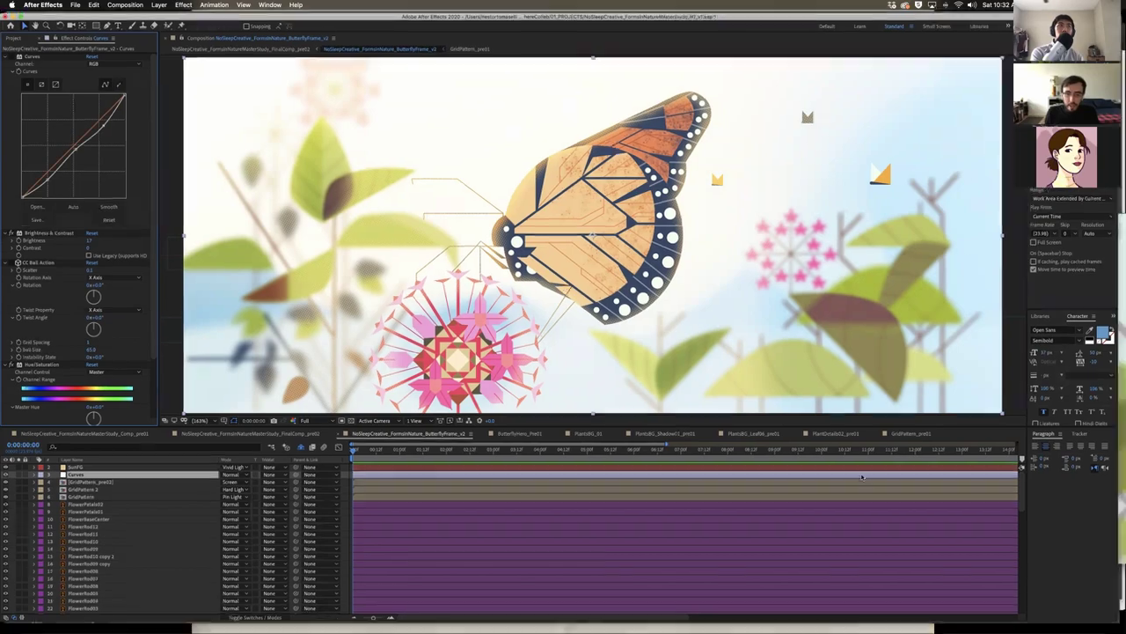
{"action": "key", "text": "ctrl+Up"}
{"action": "key", "text": "ctrl+Up"}
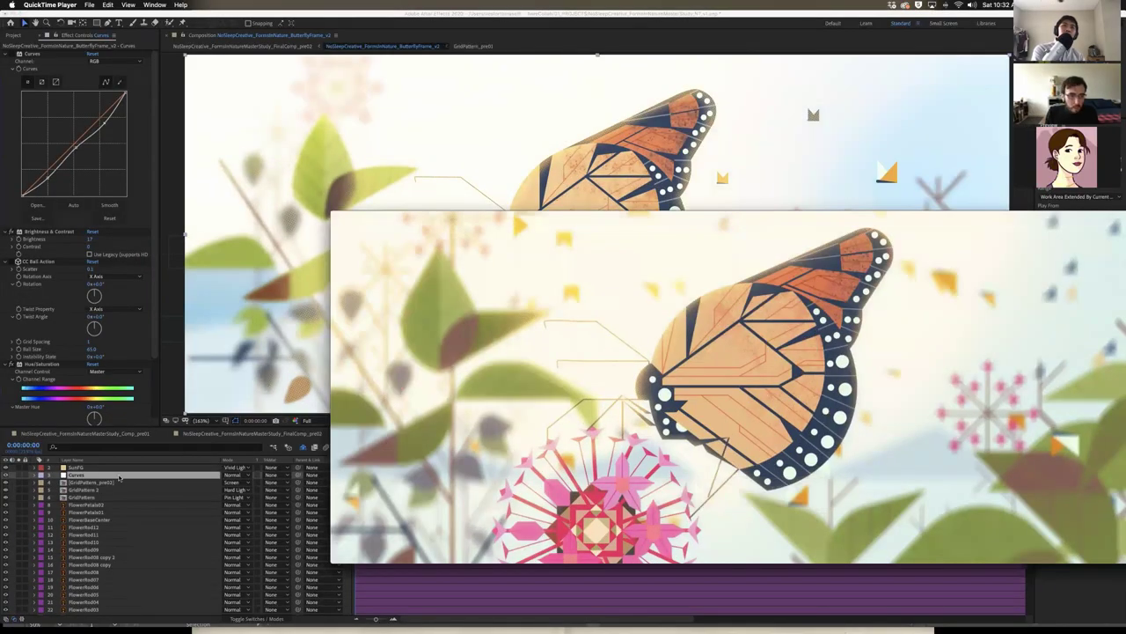
{"action": "left_click", "coordinate": [119, 476]}
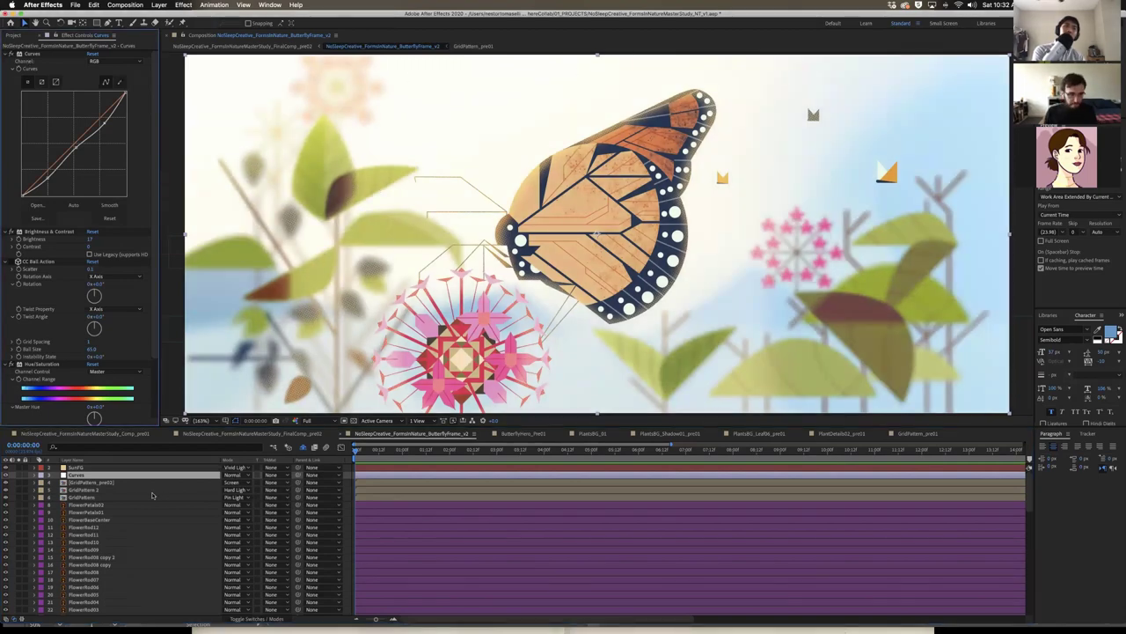
{"action": "left_click", "coordinate": [118, 467]}
{"action": "left_click", "coordinate": [119, 475]}
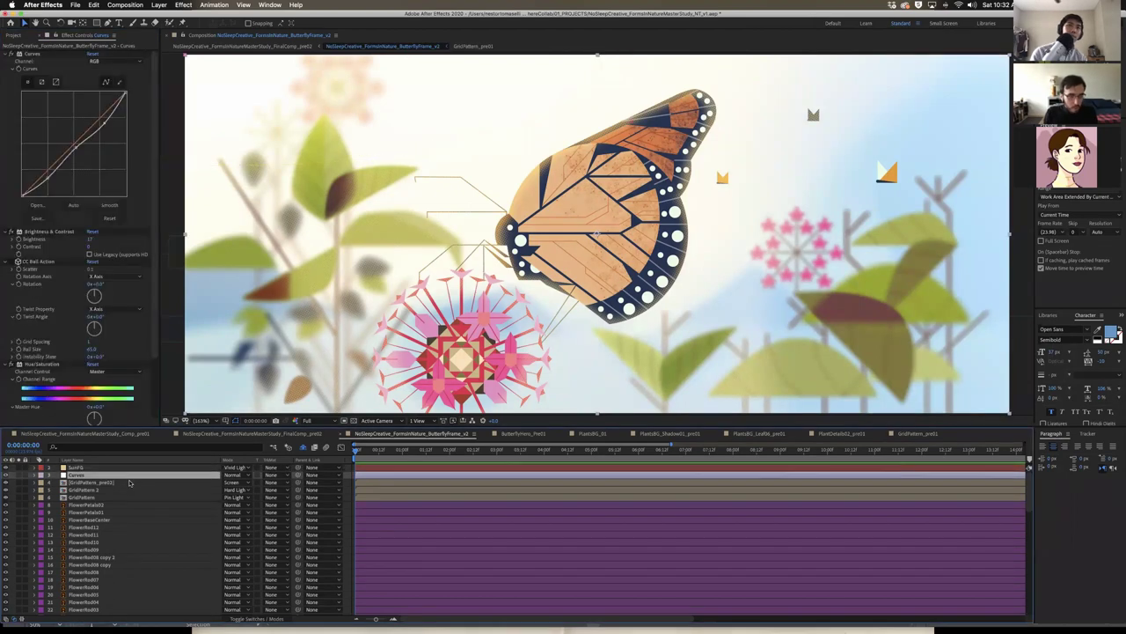